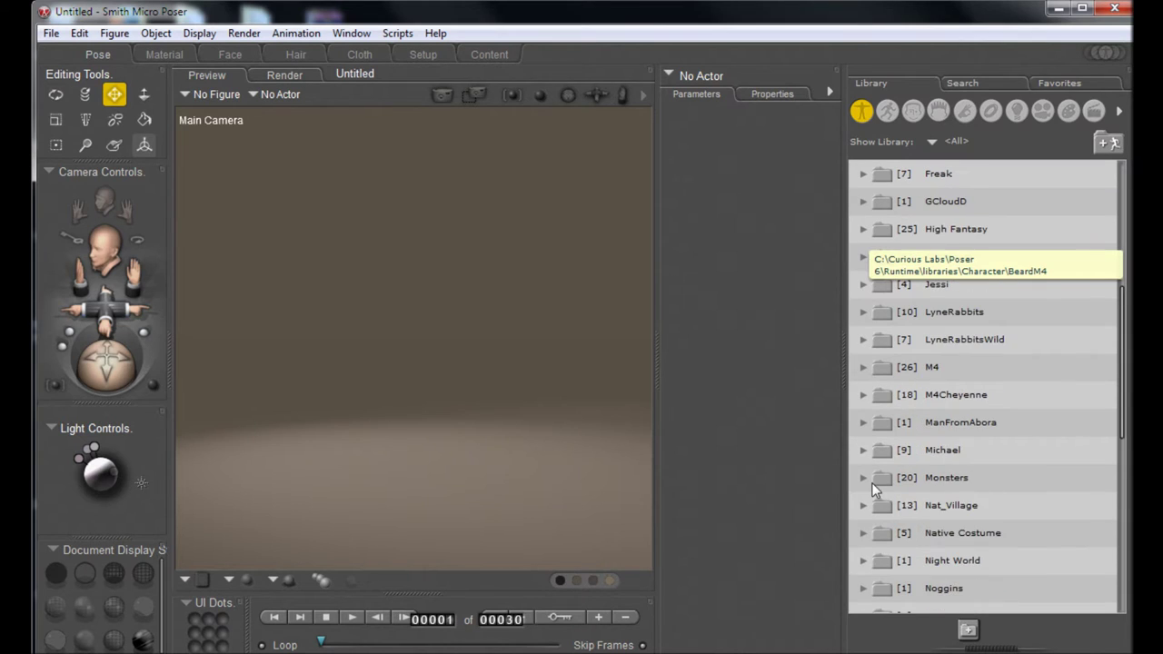
Step: Add the Victoria 4.2 figure to the scene from the V4 folder of the character library
{"action": "scroll", "coordinate": [872, 483], "scroll_direction": "down", "scroll_amount": 1}
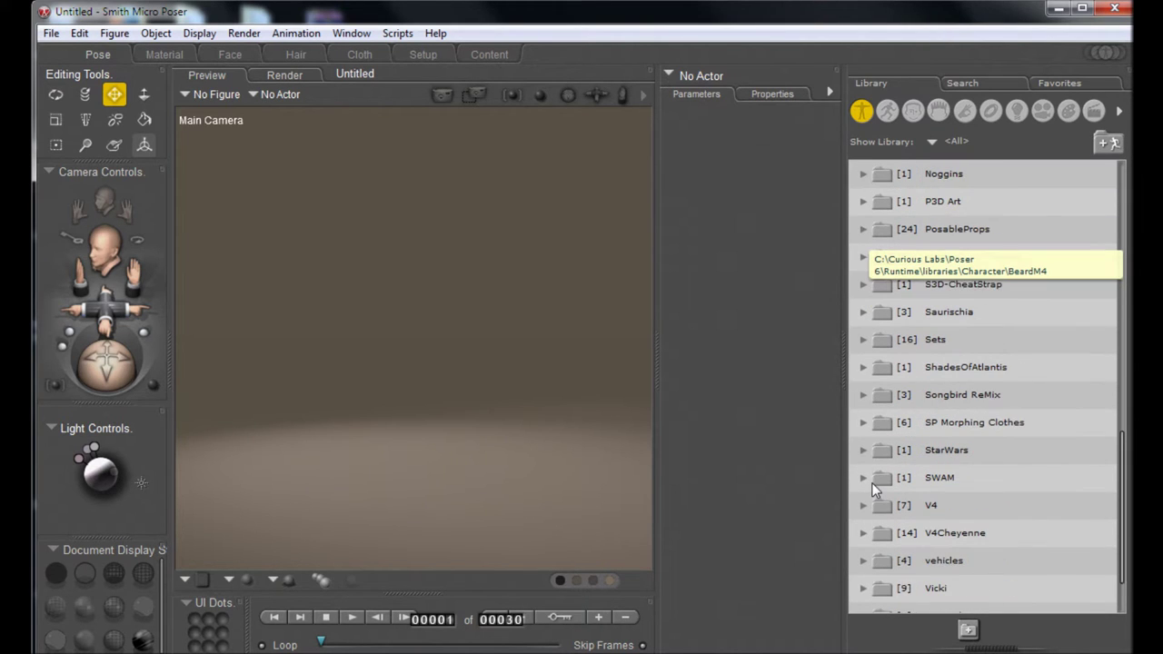
{"action": "left_click", "coordinate": [861, 505]}
{"action": "scroll", "coordinate": [868, 511], "scroll_direction": "down", "scroll_amount": 3}
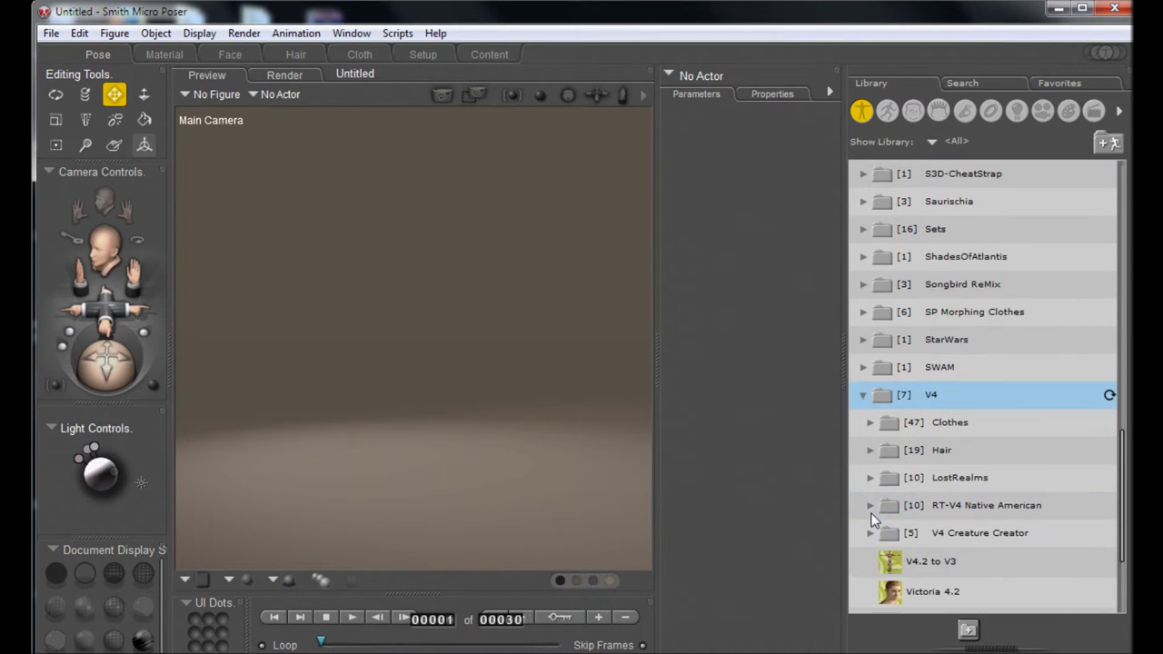
{"action": "left_click", "coordinate": [937, 453]}
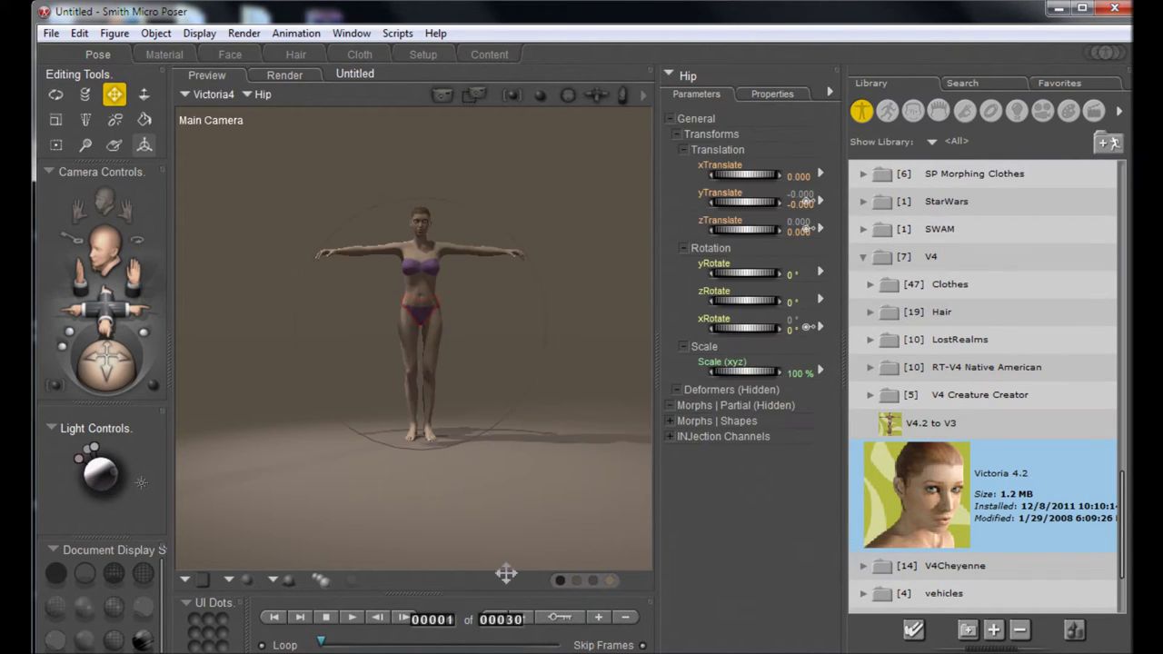
Step: Set the current animation frame to 20
{"action": "left_click", "coordinate": [446, 624]}
{"action": "key", "text": "Return"}
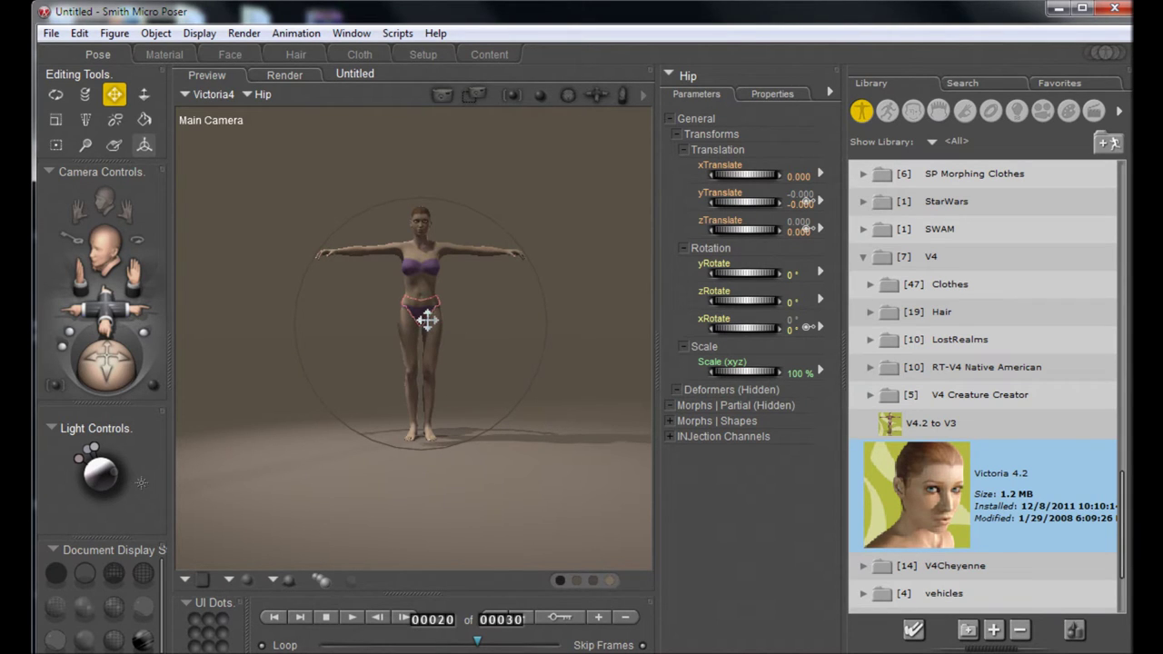
Step: Rotate the figure's hip, abdomen and chest slightly, giving the chest about -3° side-side and -1° bend
{"action": "left_click_drag", "start_coordinate": [112, 320], "coordinate": [113, 356]}
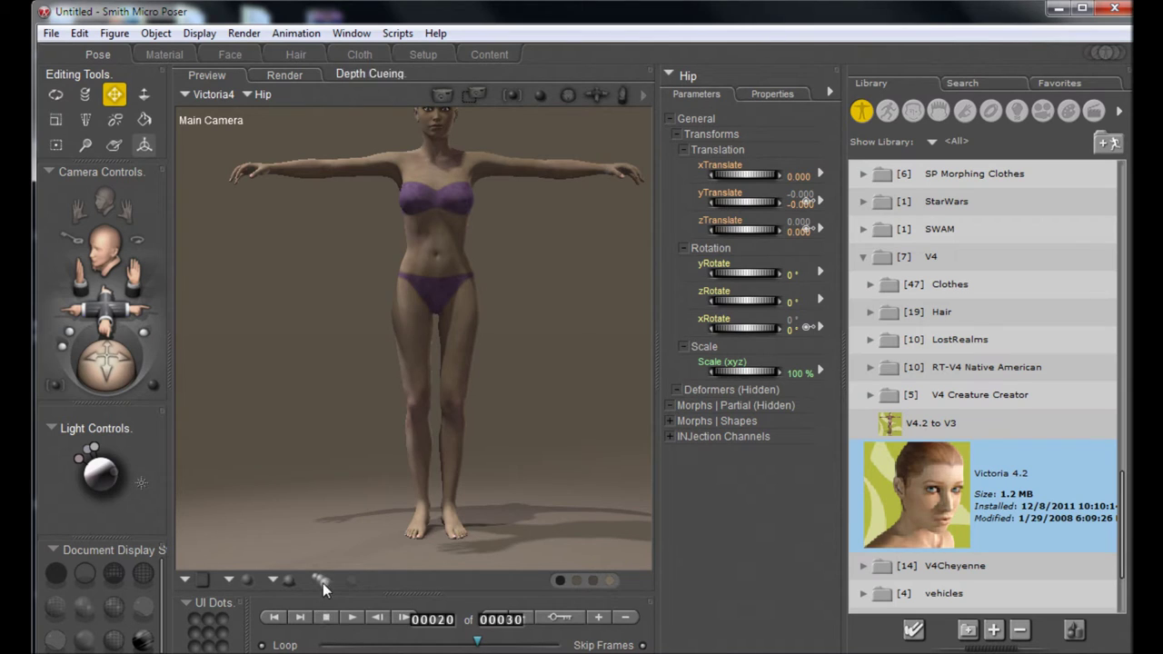
{"action": "left_click", "coordinate": [55, 93]}
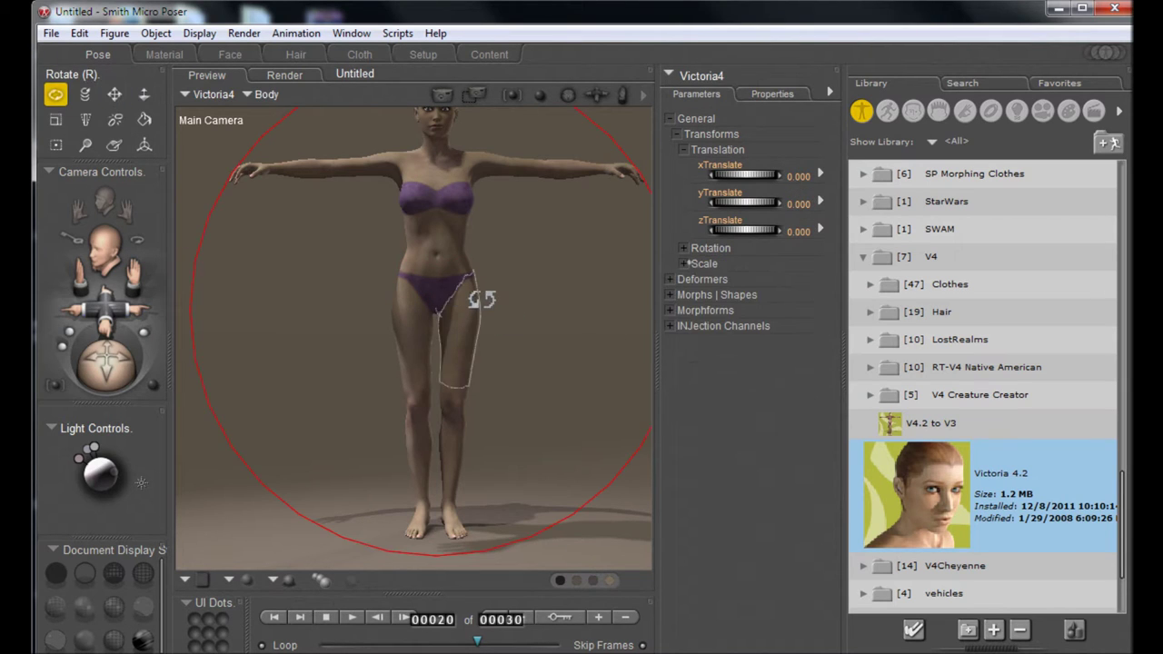
{"action": "left_click_drag", "start_coordinate": [458, 291], "coordinate": [436, 331]}
{"action": "left_click", "coordinate": [436, 268]}
{"action": "left_click_drag", "start_coordinate": [436, 263], "coordinate": [442, 197]}
{"action": "left_click", "coordinate": [436, 200]}
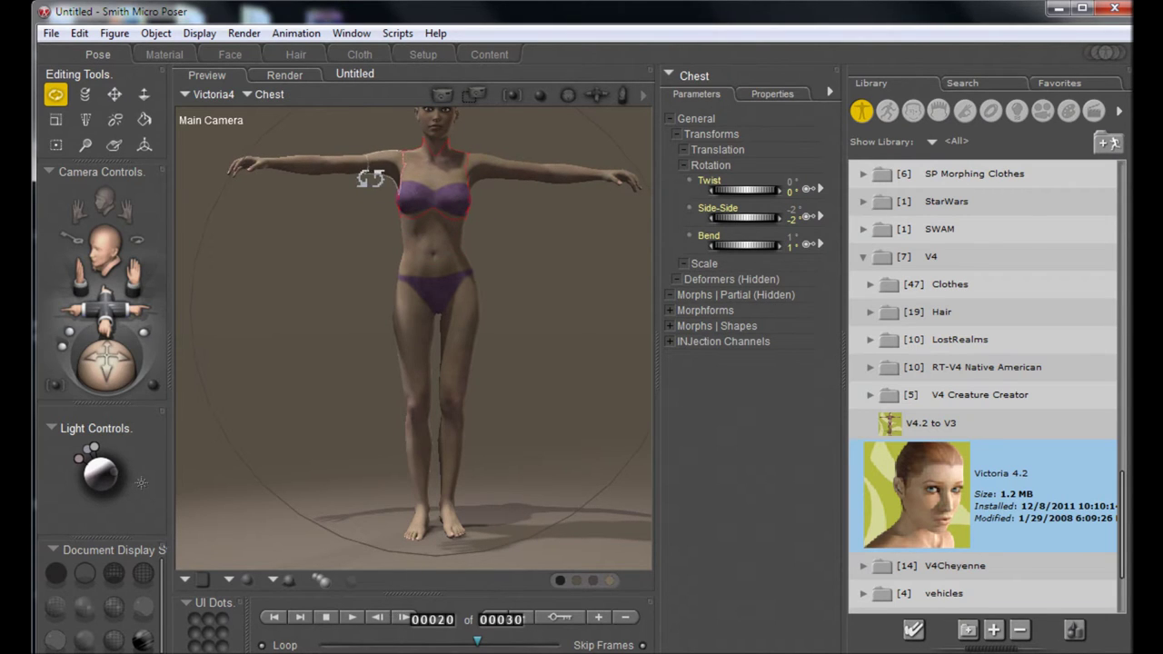
{"action": "left_click_drag", "start_coordinate": [450, 177], "coordinate": [433, 332]}
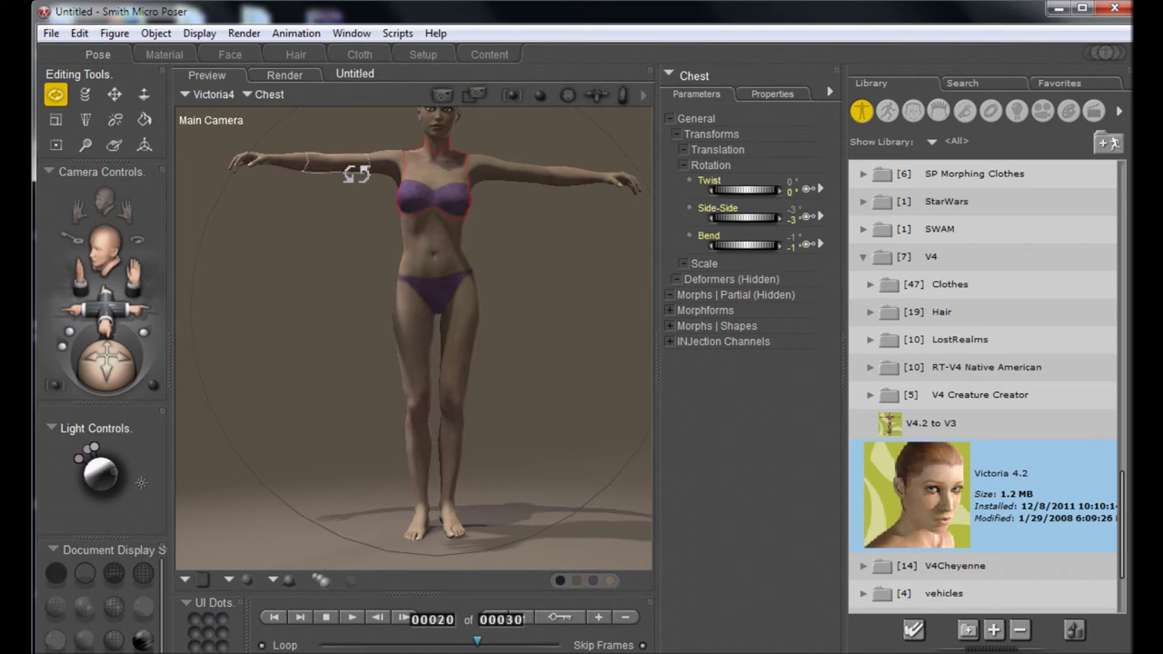
Step: Lower the right arm beside the body, rotating the right shoulder to about 60° up-down and -7° front-back
{"action": "left_click_drag", "start_coordinate": [352, 174], "coordinate": [345, 263]}
{"action": "left_click", "coordinate": [393, 176]}
{"action": "left_click_drag", "start_coordinate": [393, 175], "coordinate": [356, 324]}
{"action": "left_click_drag", "start_coordinate": [103, 370], "coordinate": [127, 373]}
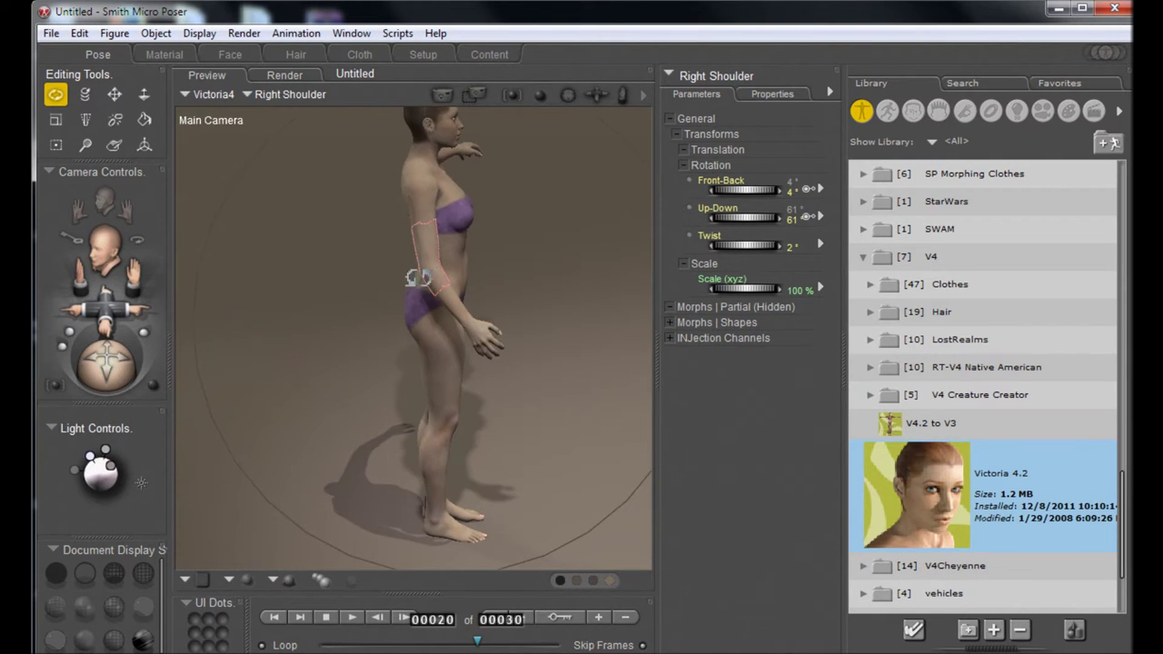
{"action": "left_click_drag", "start_coordinate": [450, 328], "coordinate": [430, 245]}
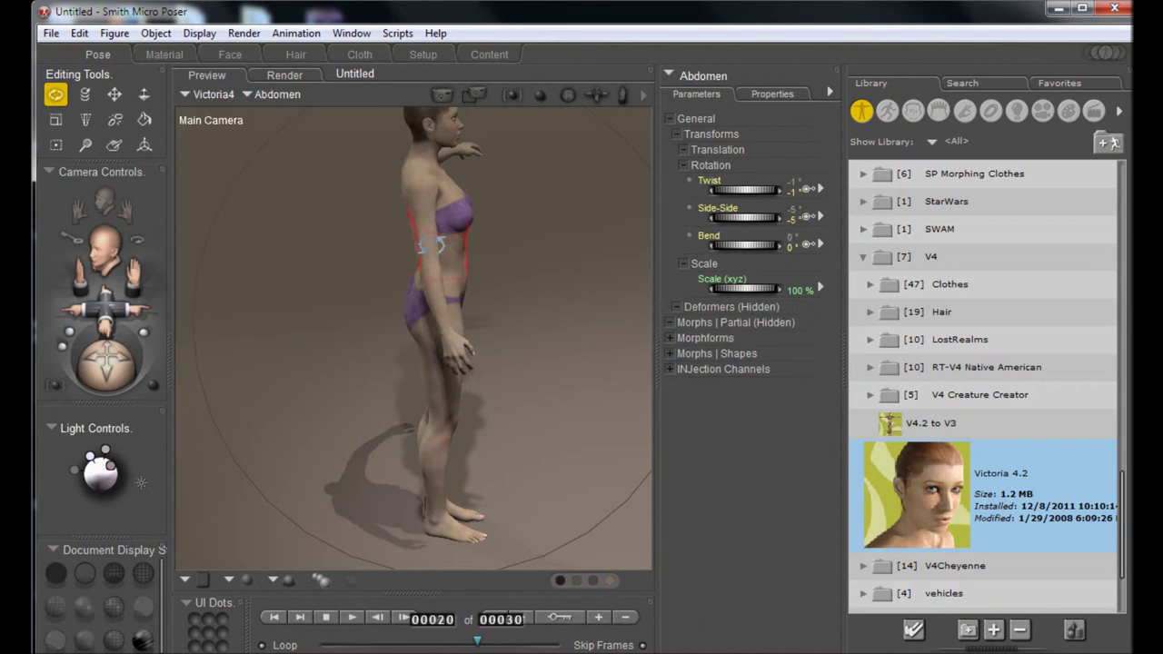
{"action": "left_click_drag", "start_coordinate": [442, 263], "coordinate": [432, 244]}
{"action": "left_click_drag", "start_coordinate": [127, 342], "coordinate": [148, 377]}
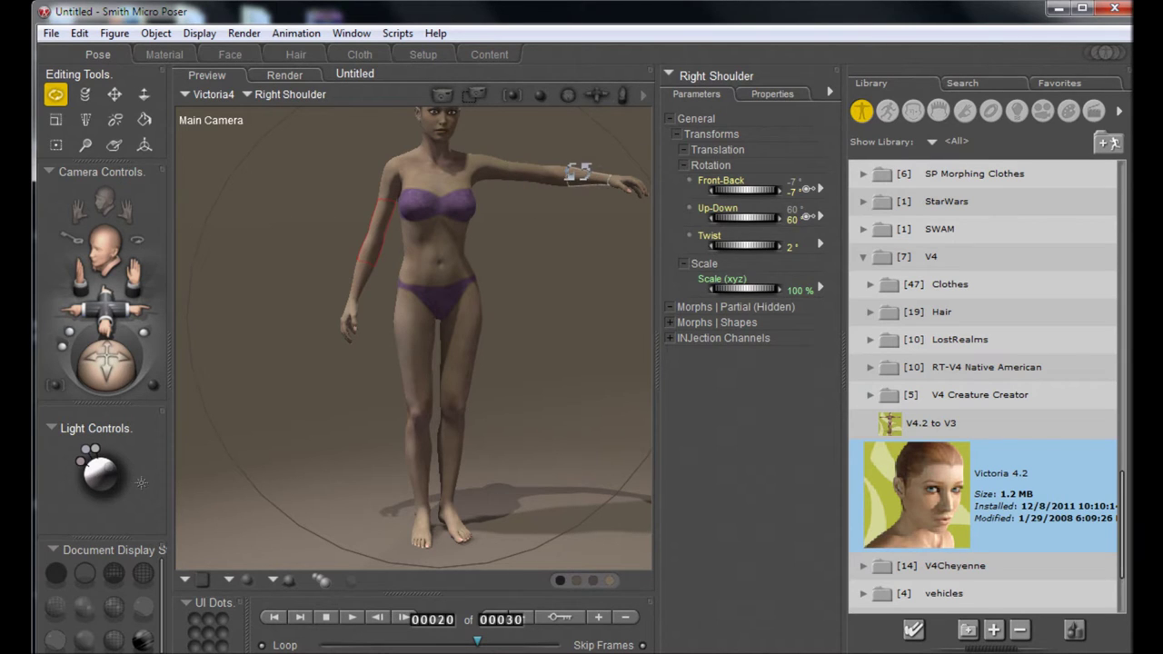
Step: Lower the left shoulder to about -40° up-down and bend the left forearm to about -66°
{"action": "left_click_drag", "start_coordinate": [553, 176], "coordinate": [561, 262]}
{"action": "left_click", "coordinate": [564, 262]}
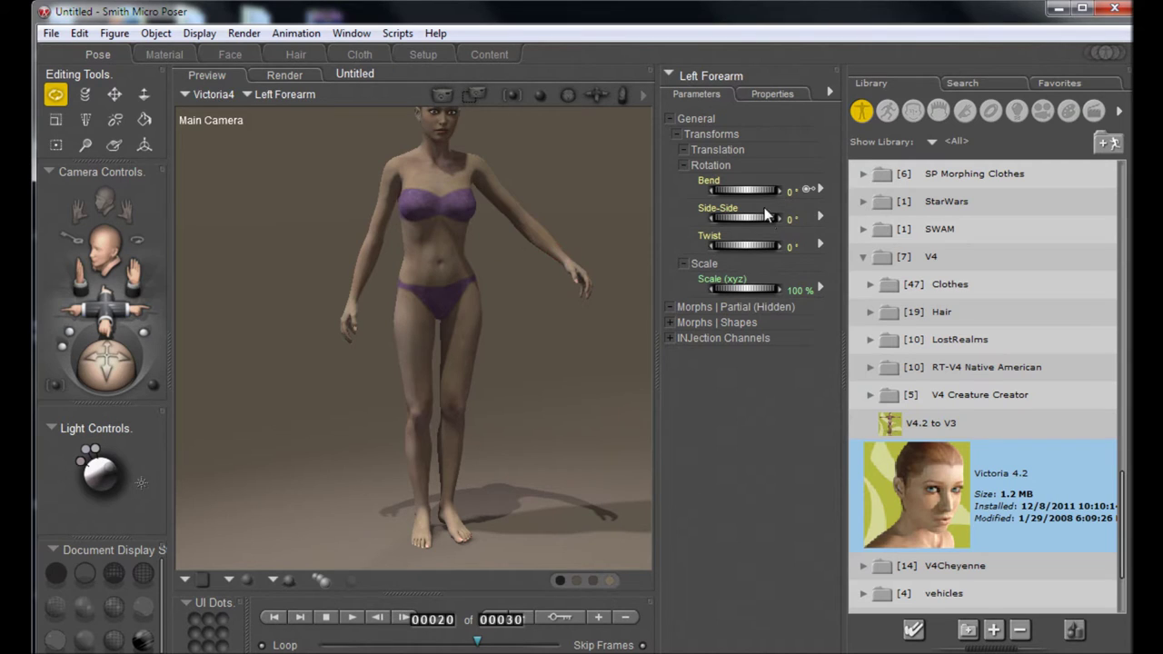
{"action": "left_click_drag", "start_coordinate": [781, 191], "coordinate": [762, 189]}
{"action": "key", "text": "ctrl+z"}
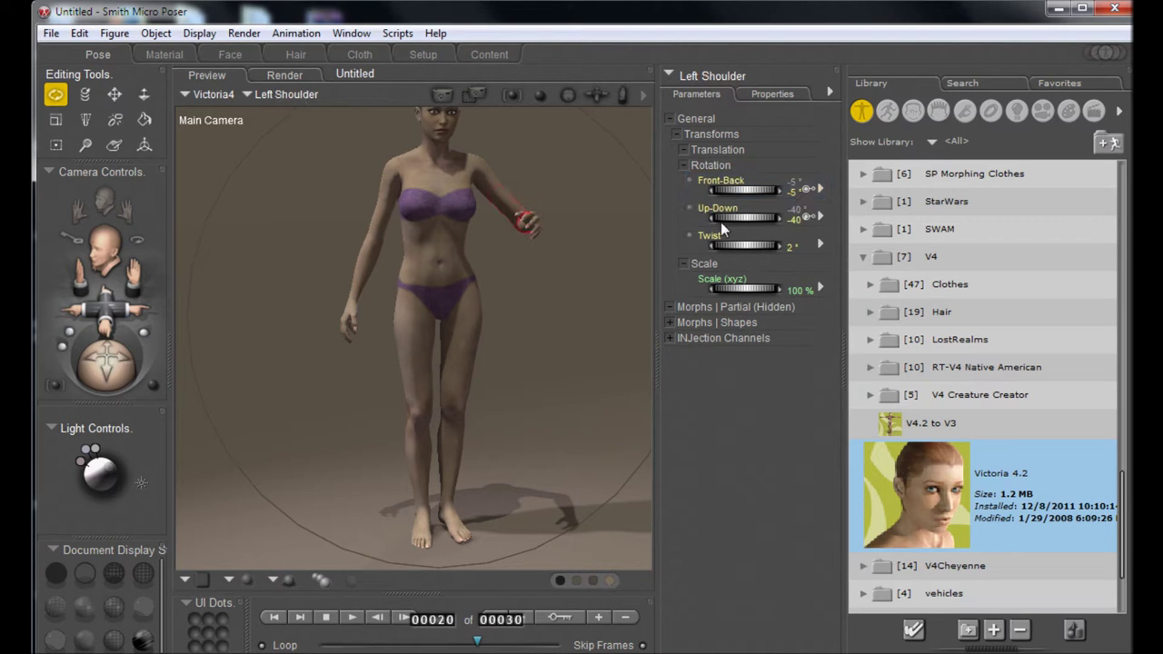
Step: Twist the left shoulder so the forearm points upward, and adjust the left collar's front-back rotation
{"action": "left_click_drag", "start_coordinate": [721, 237], "coordinate": [712, 259]}
{"action": "left_click", "coordinate": [504, 181]}
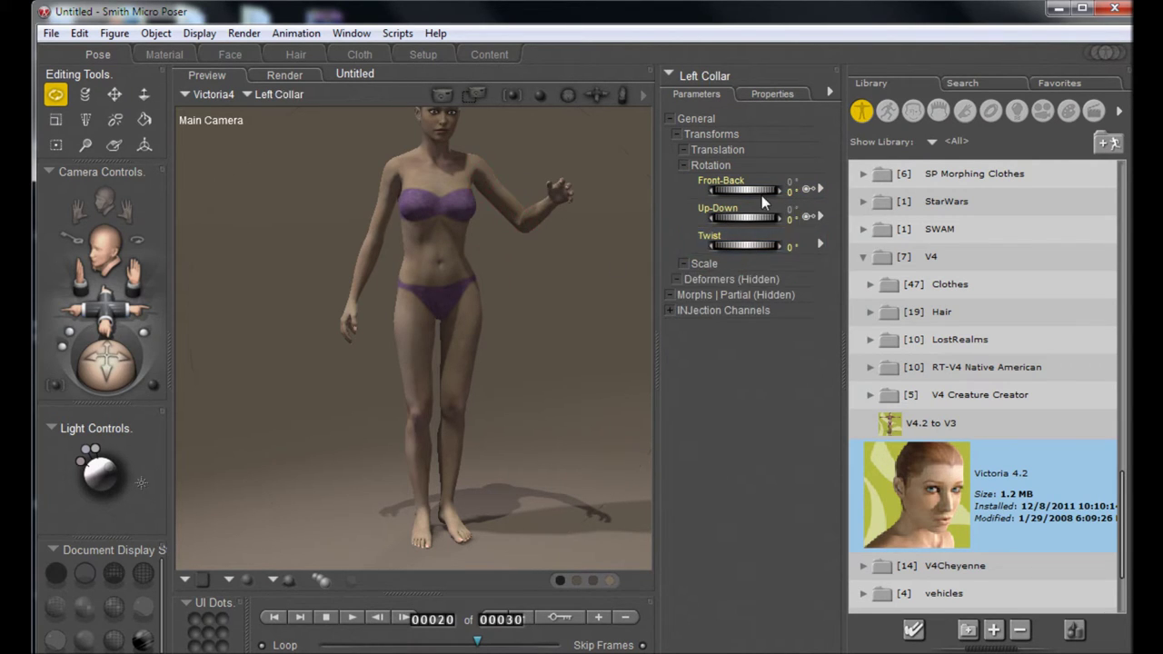
{"action": "mouse_move", "coordinate": [734, 191]}
{"action": "left_mouse_down"}
{"action": "mouse_move", "coordinate": [724, 195]}
{"action": "mouse_move", "coordinate": [738, 193]}
{"action": "left_mouse_up"}
Step: Twist the left forearm to 57°, and pose the left hand with a 65° bend and a slight twist
{"action": "left_click", "coordinate": [551, 209]}
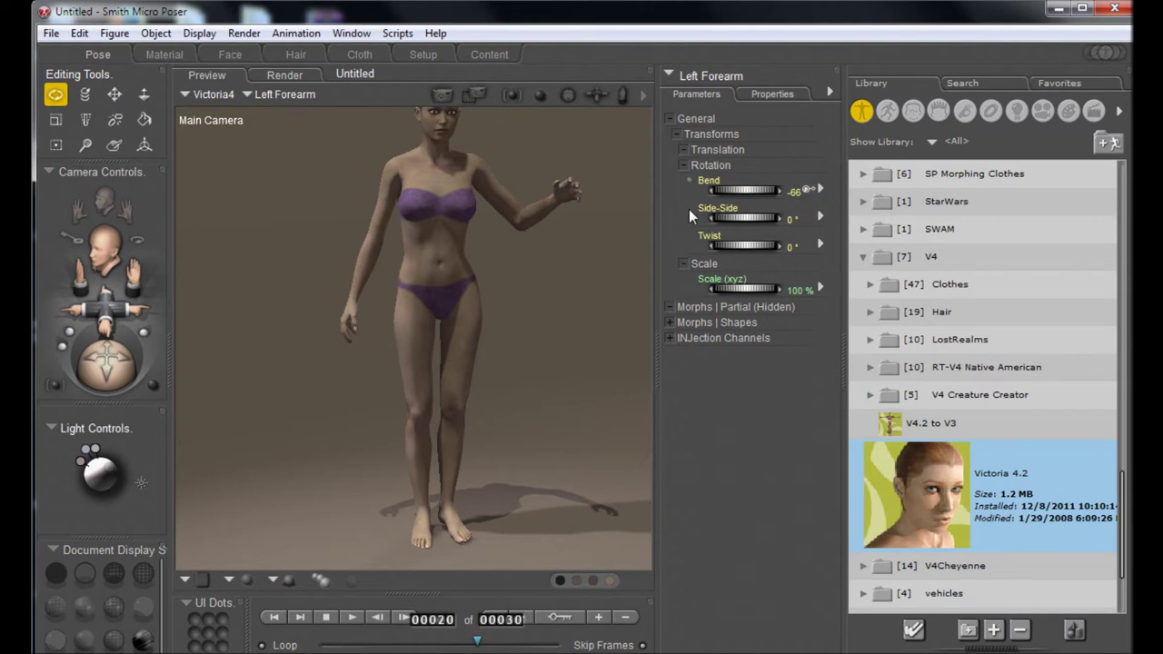
{"action": "left_click_drag", "start_coordinate": [726, 240], "coordinate": [713, 241]}
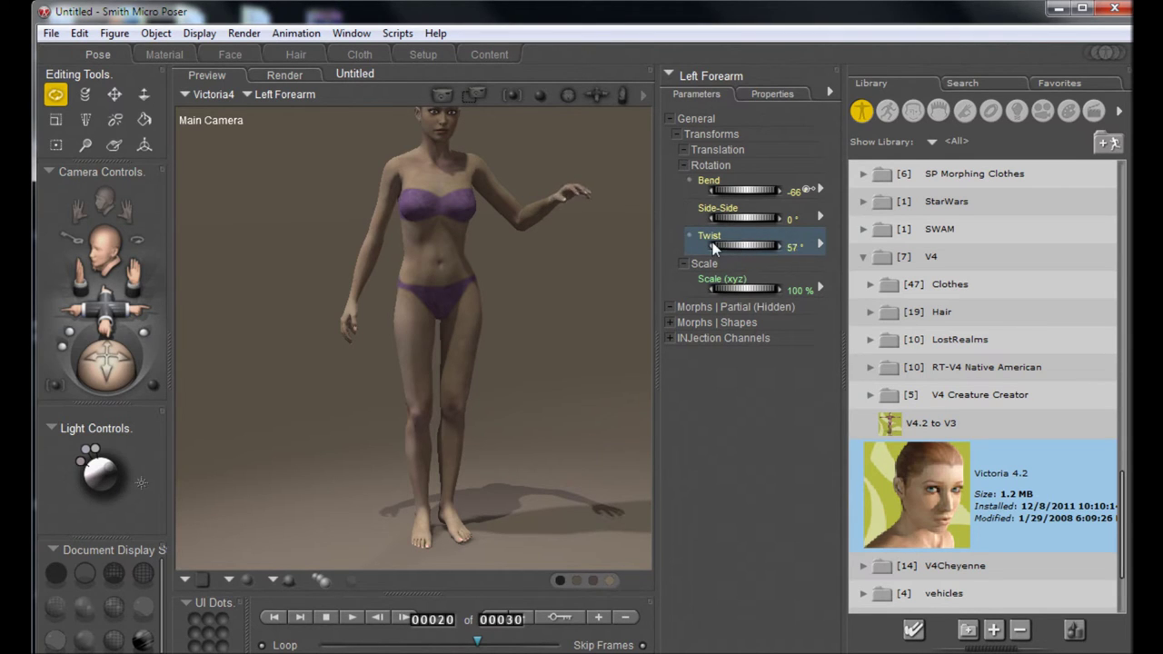
{"action": "left_click", "coordinate": [571, 198]}
{"action": "mouse_move", "coordinate": [738, 218]}
{"action": "left_mouse_down"}
{"action": "mouse_move", "coordinate": [726, 226]}
{"action": "mouse_move", "coordinate": [738, 224]}
{"action": "left_mouse_up"}
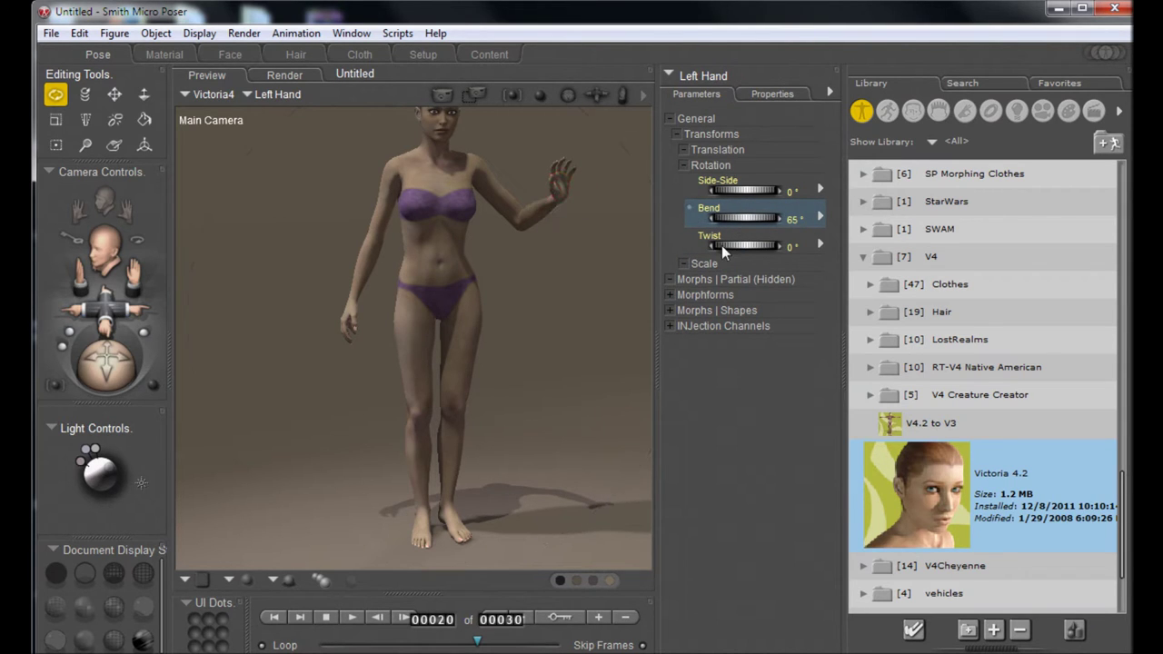
{"action": "left_click", "coordinate": [722, 245]}
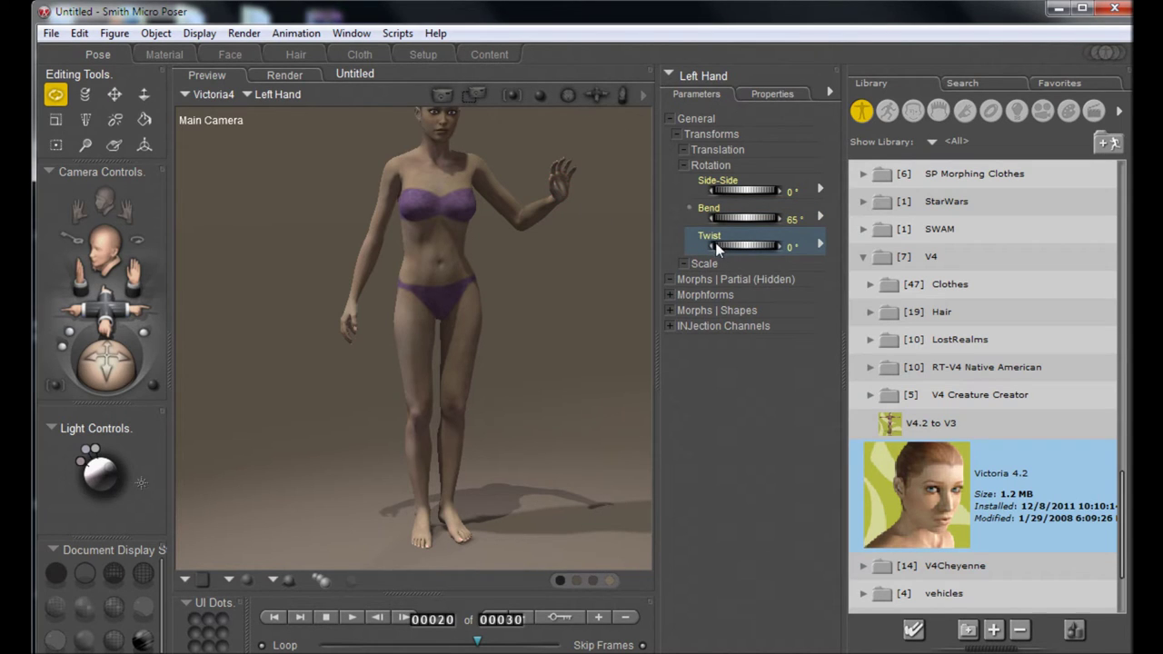
{"action": "left_click_drag", "start_coordinate": [721, 244], "coordinate": [710, 246]}
Step: Set the left shoulder's twist to about -61° and the left forearm's twist to about 70°
{"action": "left_click", "coordinate": [558, 216]}
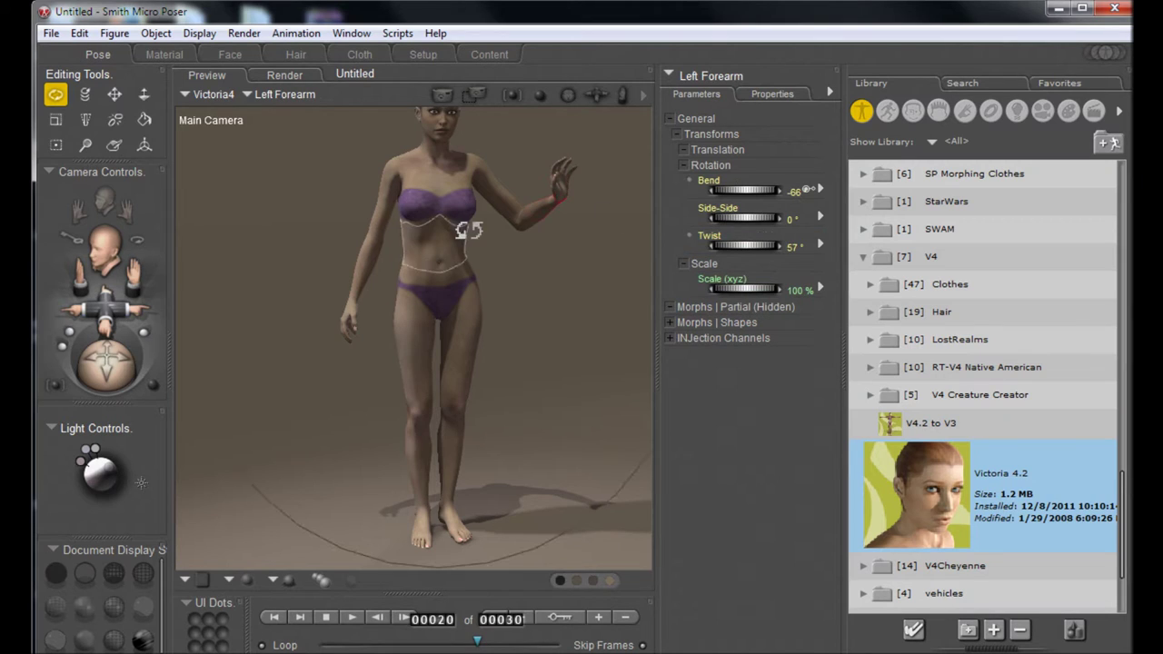
{"action": "left_click", "coordinate": [502, 204]}
{"action": "left_click_drag", "start_coordinate": [729, 243], "coordinate": [714, 252]}
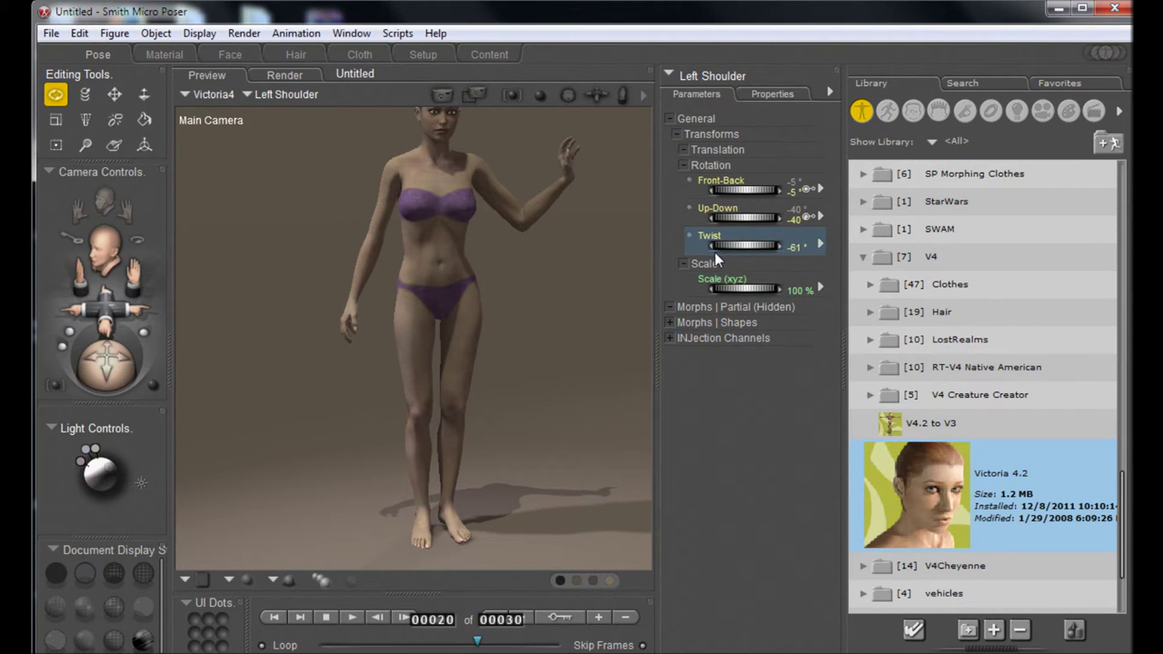
{"action": "left_click", "coordinate": [576, 176]}
{"action": "left_click", "coordinate": [556, 196]}
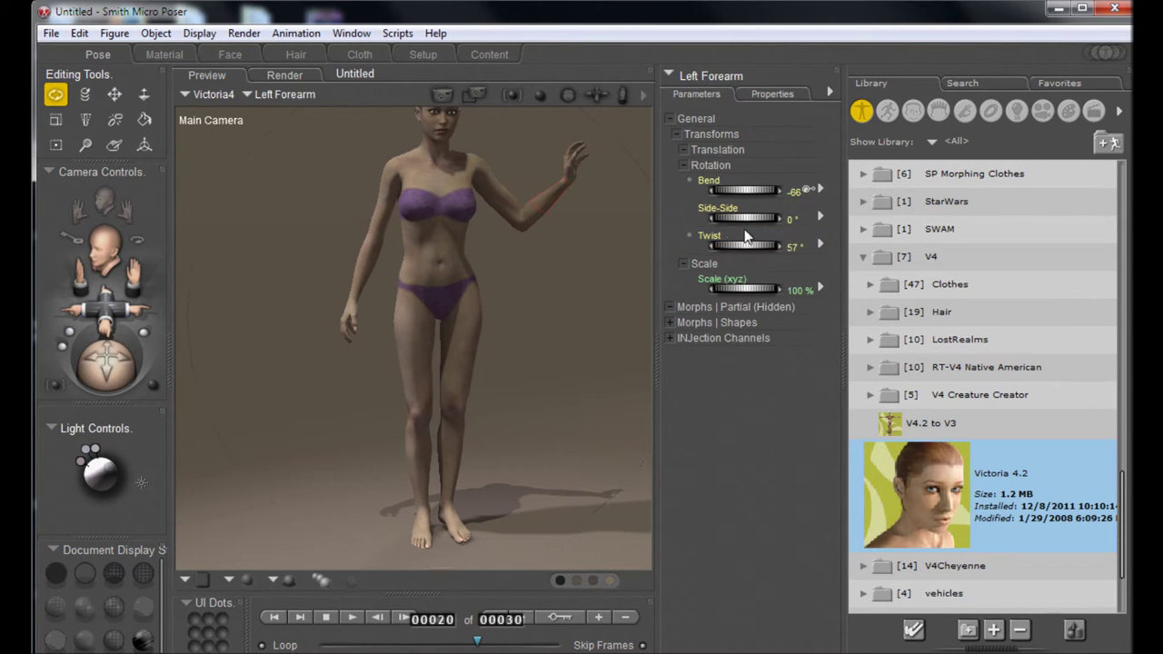
{"action": "left_click_drag", "start_coordinate": [744, 245], "coordinate": [754, 248]}
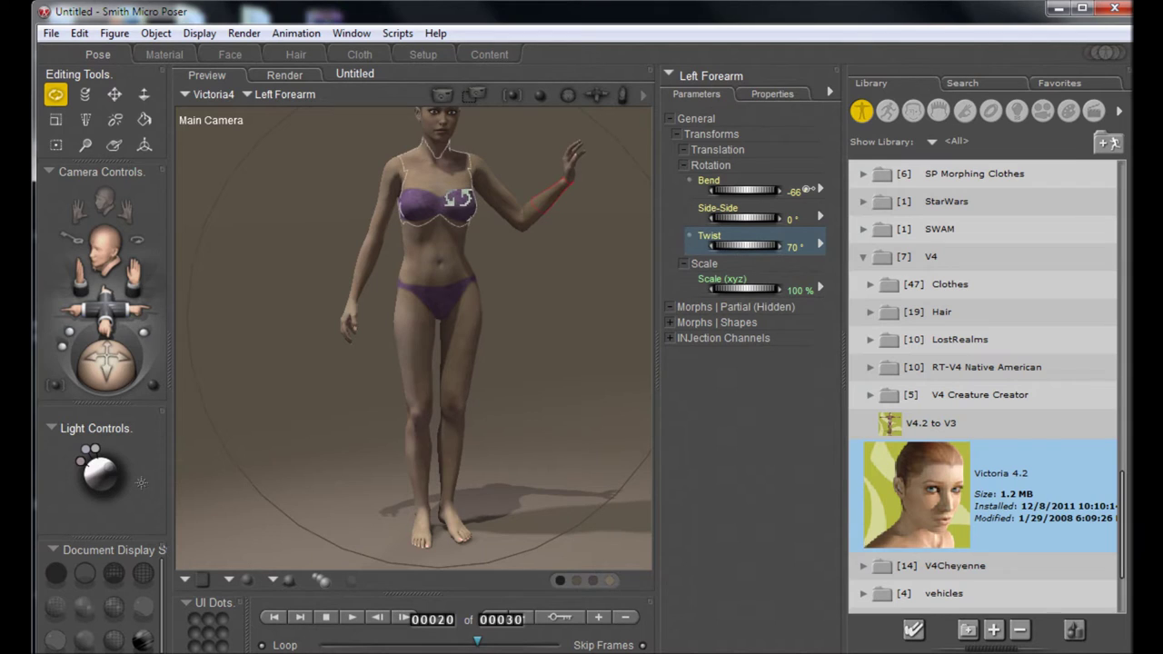
Step: Fine-tune the rotation of the figure's chest
{"action": "left_click_drag", "start_coordinate": [447, 184], "coordinate": [451, 174]}
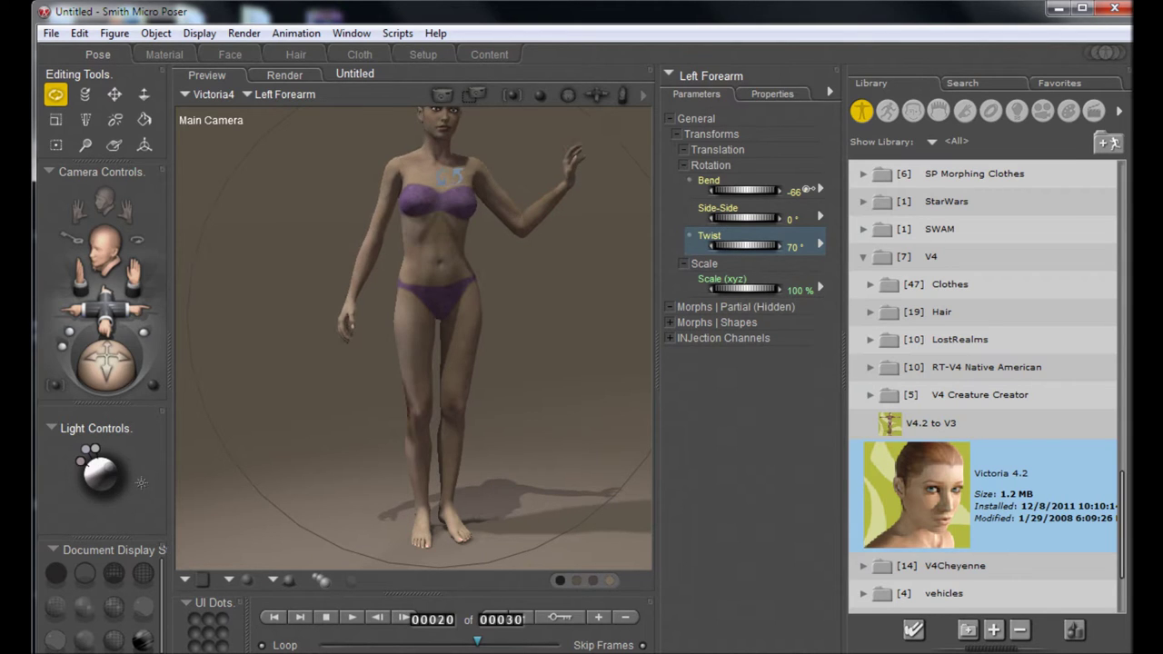
{"action": "left_click", "coordinate": [445, 218]}
{"action": "left_click", "coordinate": [443, 247]}
Step: Adjust the neck's rotation and turn the head to about -20° twist and 14° side-side
{"action": "left_click", "coordinate": [444, 162]}
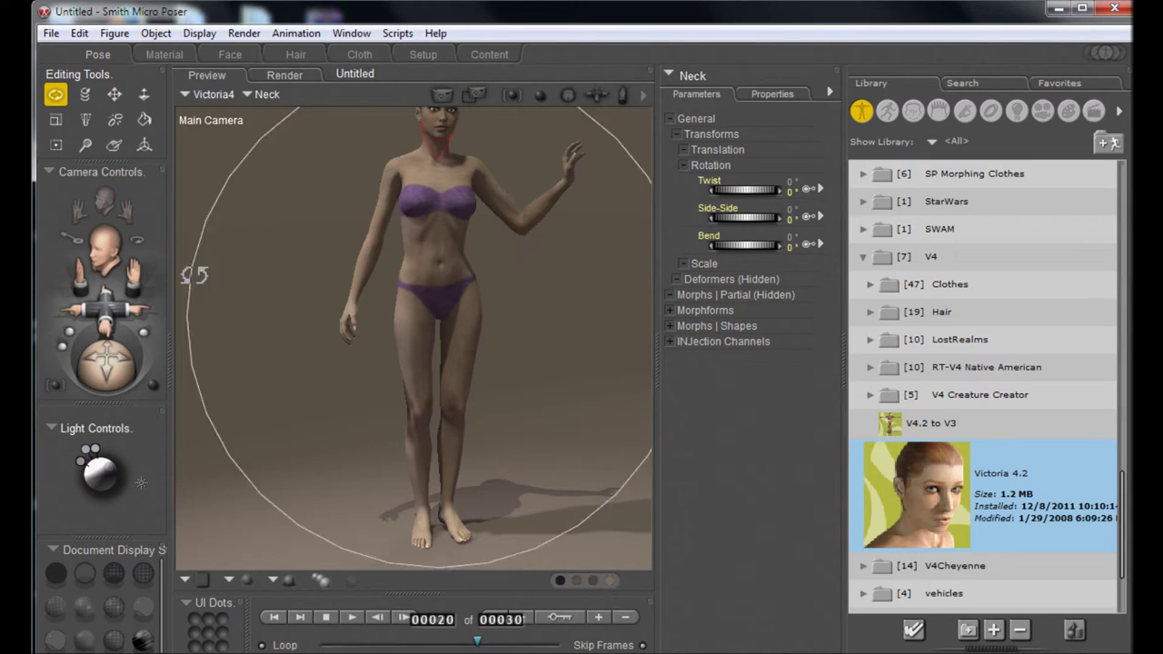
{"action": "left_click_drag", "start_coordinate": [193, 274], "coordinate": [717, 115]}
{"action": "left_click_drag", "start_coordinate": [710, 216], "coordinate": [738, 254]}
{"action": "left_click_drag", "start_coordinate": [736, 194], "coordinate": [729, 187]}
{"action": "left_click_drag", "start_coordinate": [436, 189], "coordinate": [654, 203]}
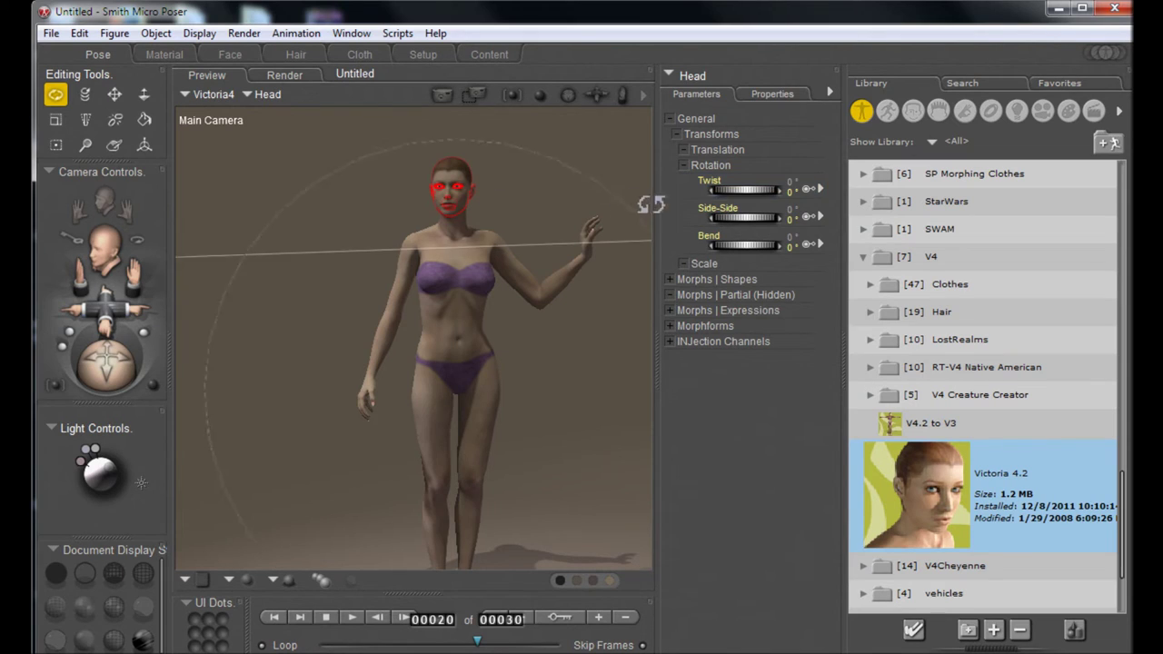
{"action": "left_click_drag", "start_coordinate": [728, 190], "coordinate": [750, 224]}
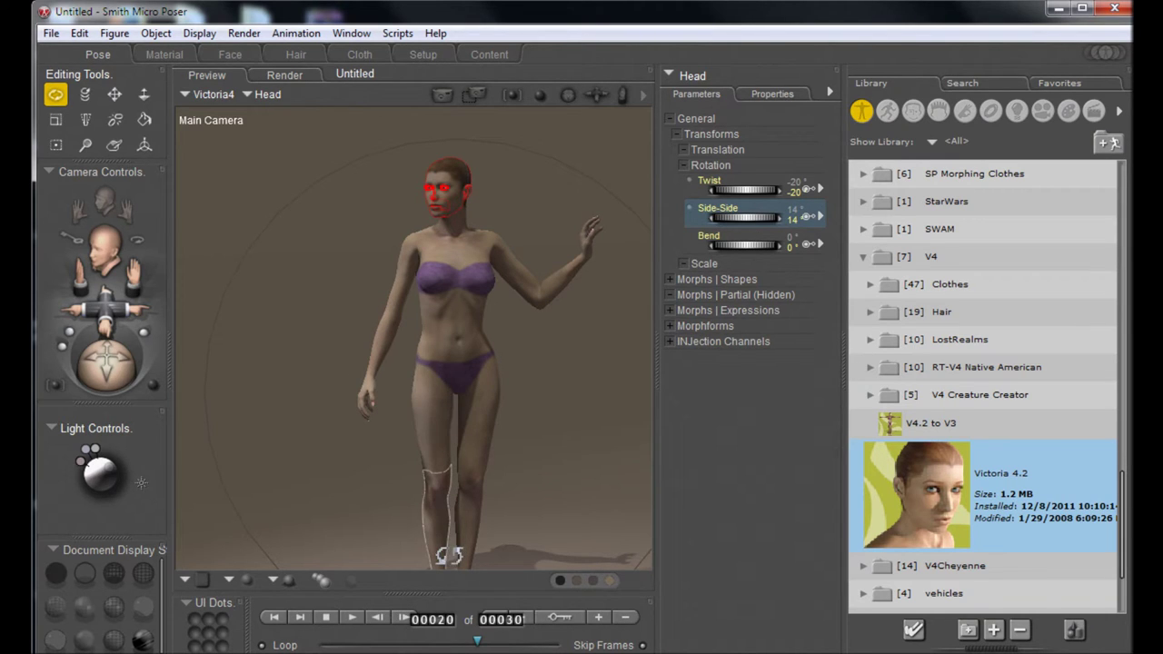
Step: Select the hip and toggle inverse kinematics for the figure's left and right legs
{"action": "left_click", "coordinate": [469, 364]}
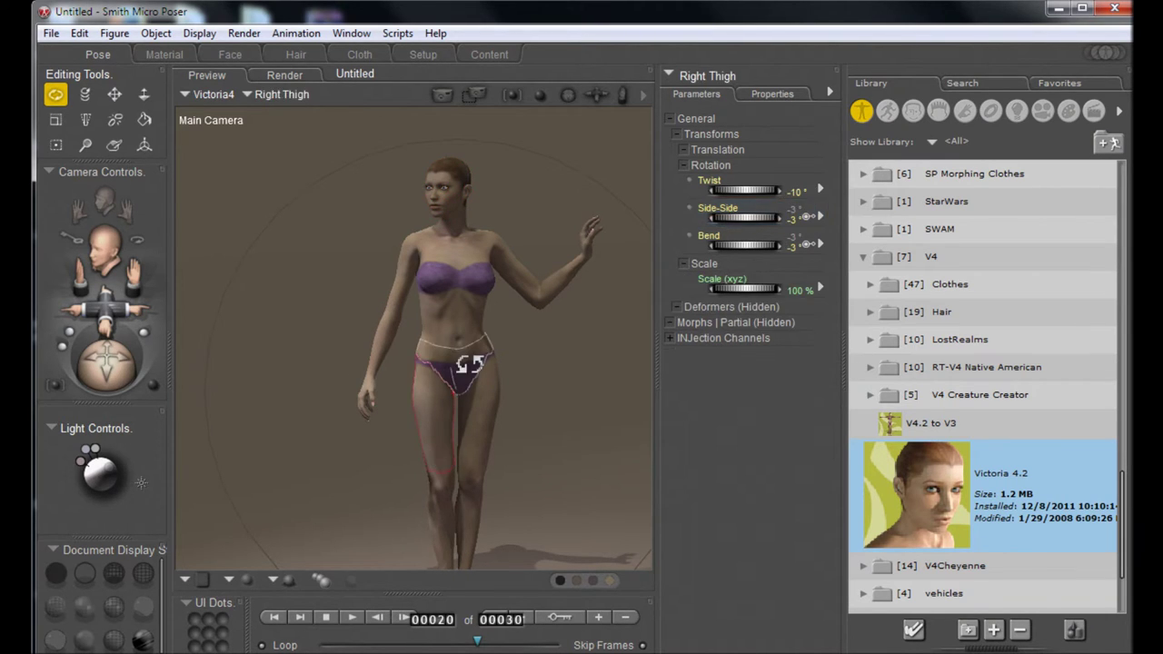
{"action": "left_click", "coordinate": [469, 364]}
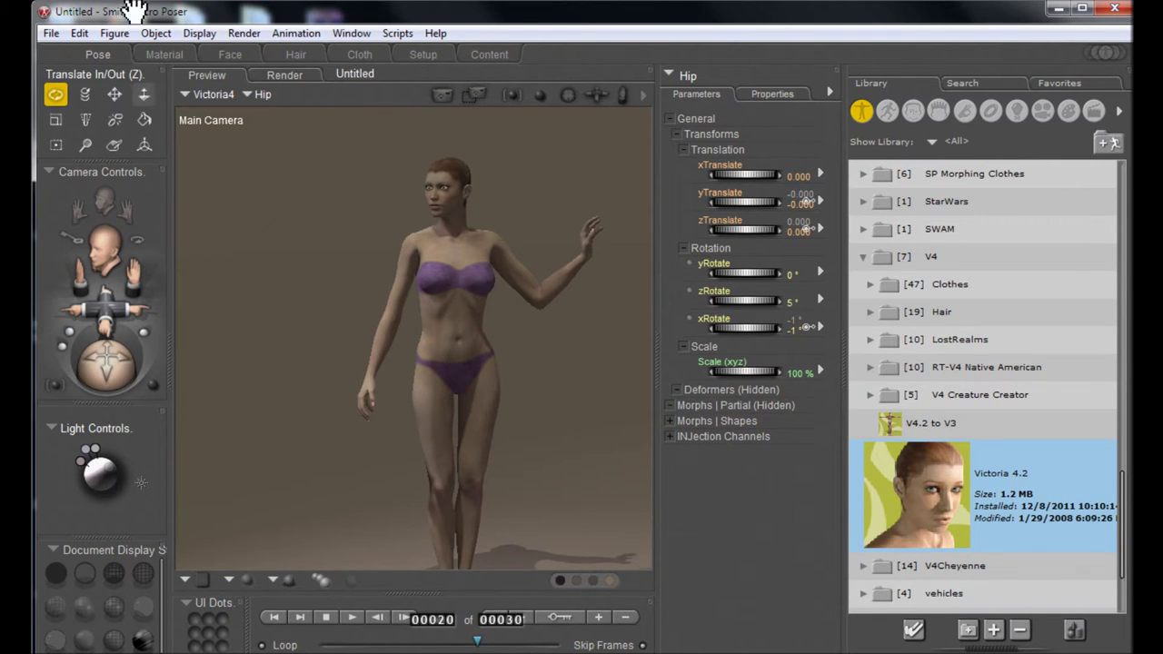
{"action": "left_click", "coordinate": [60, 34]}
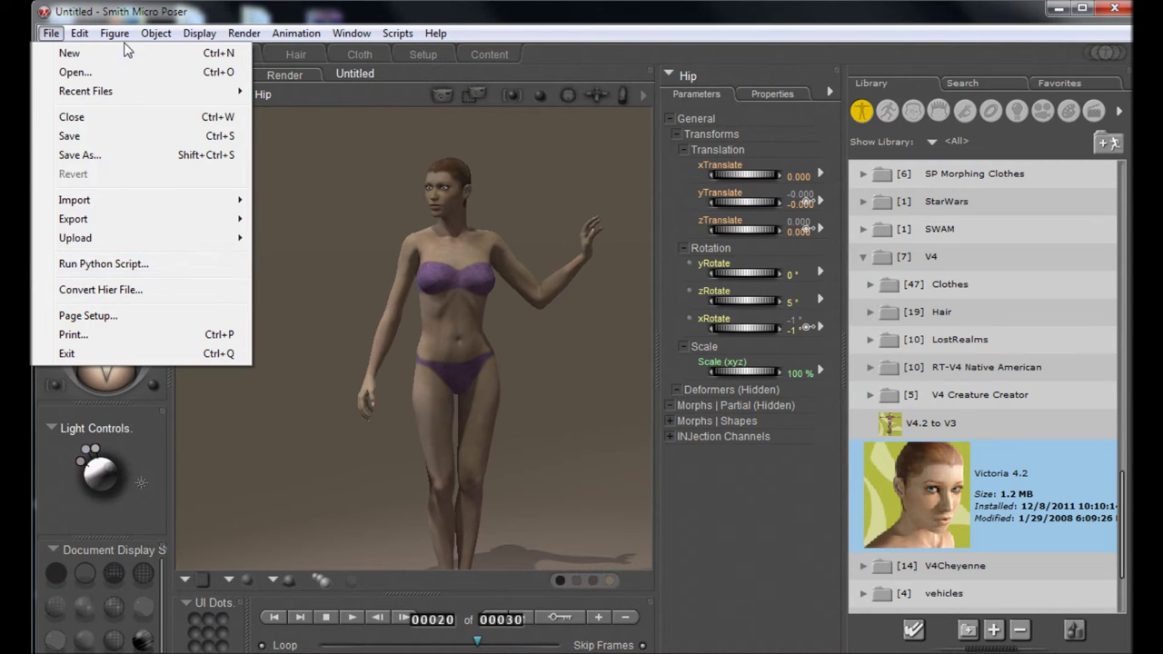
{"action": "mouse_move", "coordinate": [114, 32]}
{"action": "mouse_move", "coordinate": [145, 190]}
{"action": "left_click", "coordinate": [305, 191]}
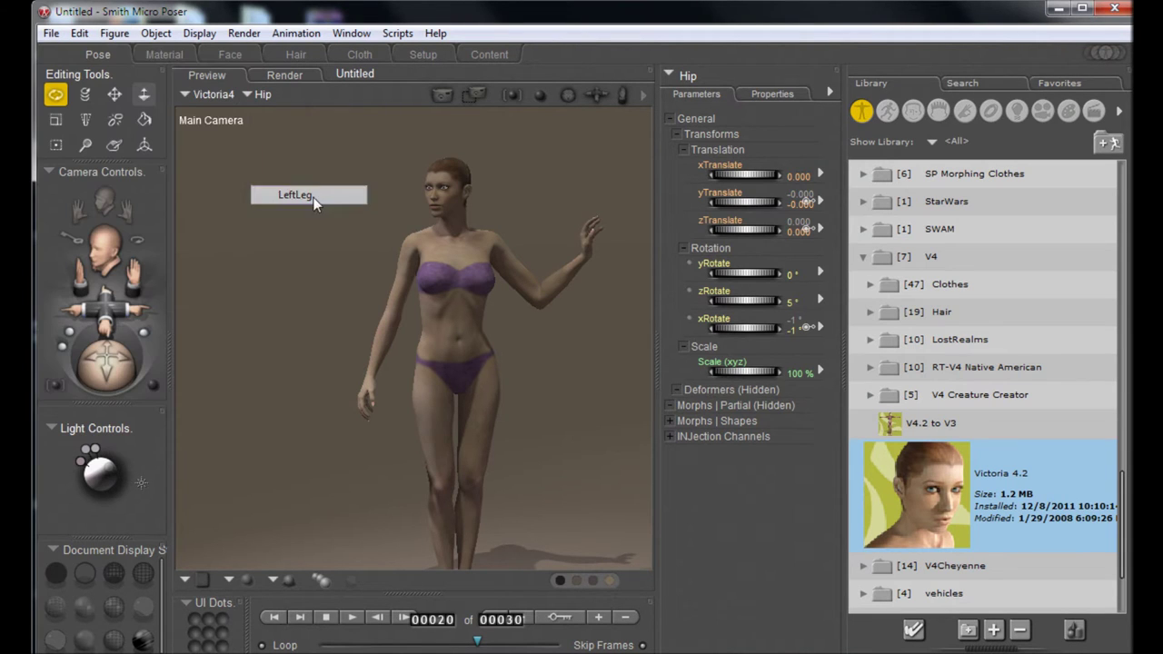
{"action": "left_click", "coordinate": [128, 36]}
{"action": "mouse_move", "coordinate": [146, 190]}
{"action": "left_click", "coordinate": [304, 214]}
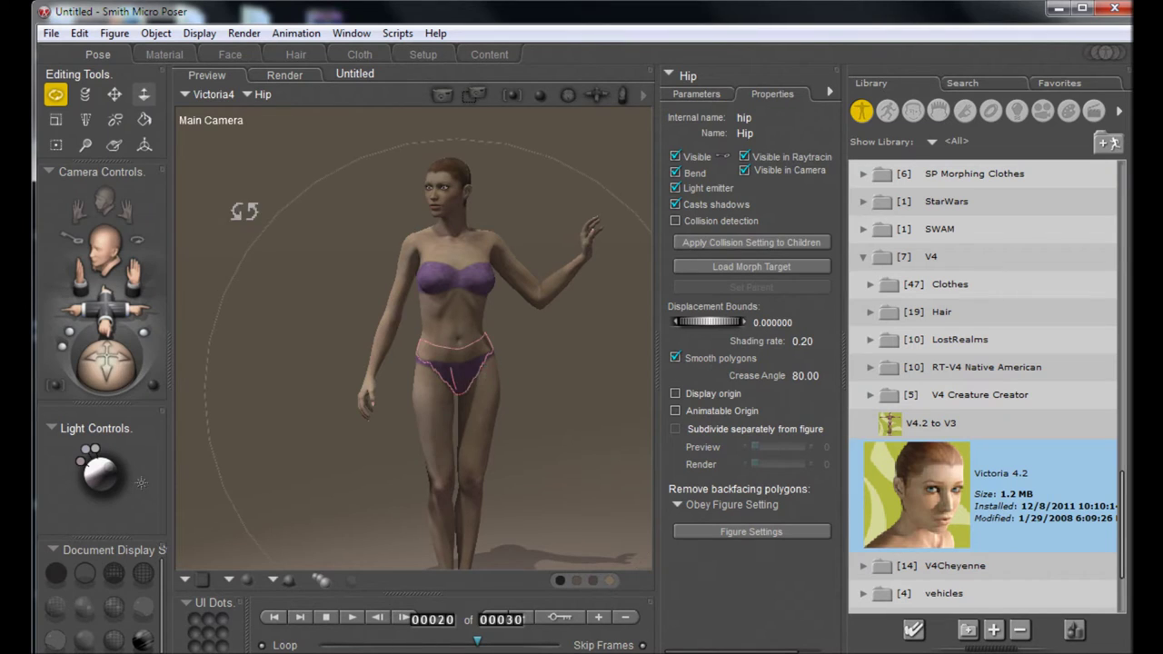
Step: Translate the hip slightly sideways toward the raised left arm
{"action": "left_click", "coordinate": [114, 98]}
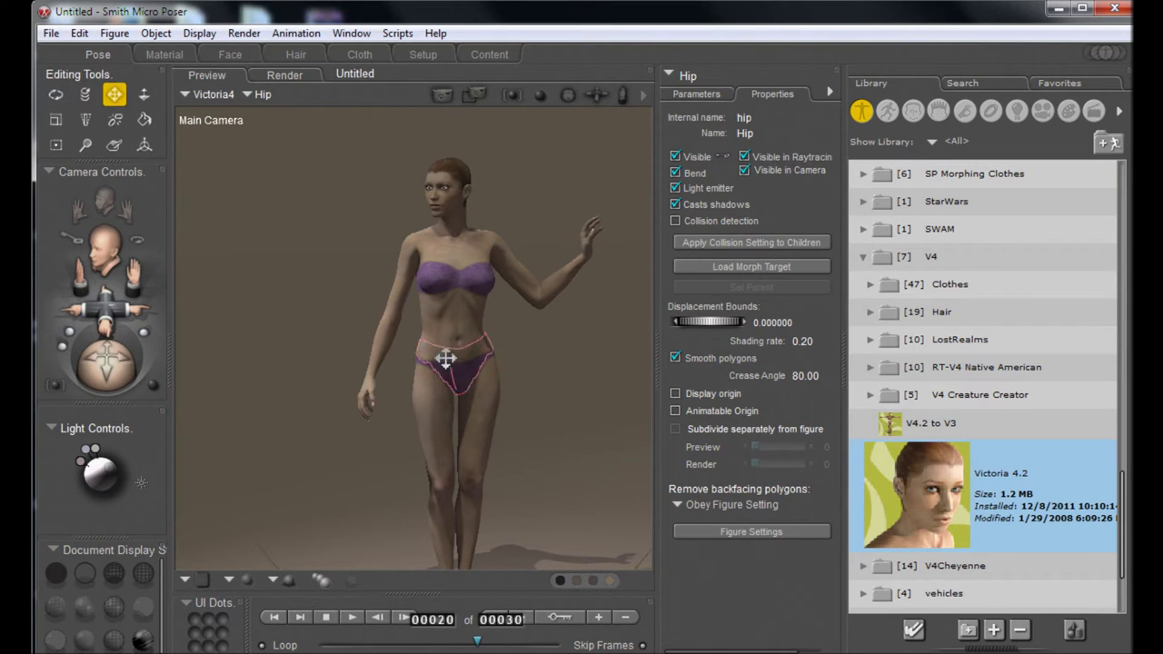
{"action": "left_click_drag", "start_coordinate": [462, 361], "coordinate": [475, 359]}
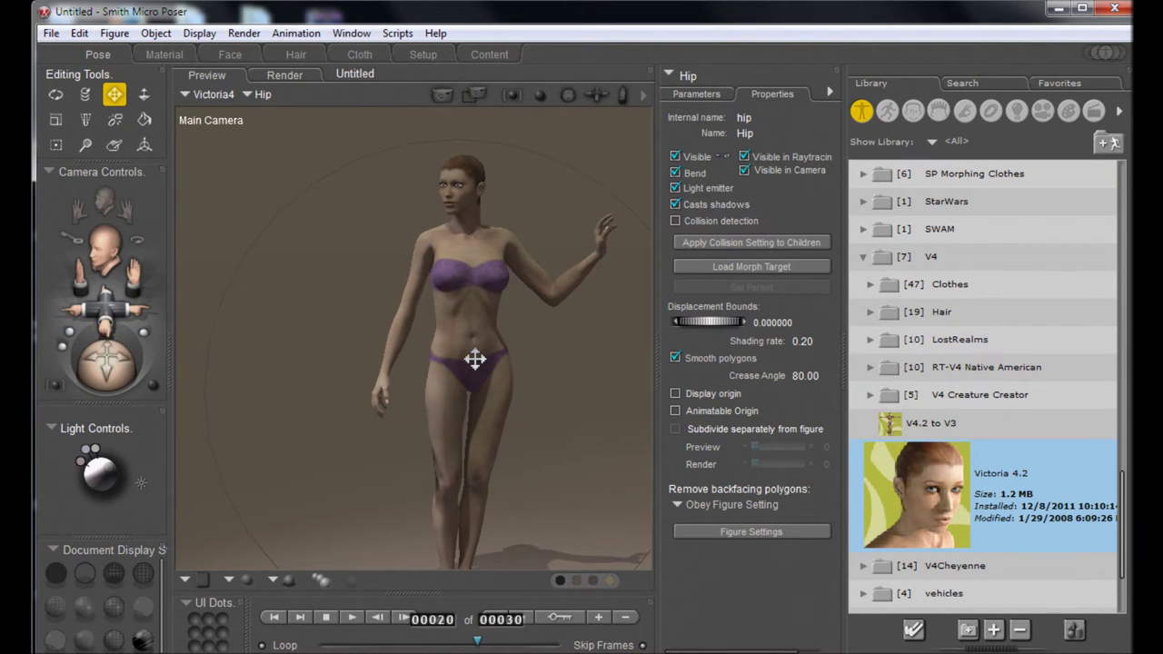
Step: Rotate the head to about -27° twist, 20° side-side and 5° bend
{"action": "left_click", "coordinate": [486, 174]}
{"action": "left_click", "coordinate": [721, 95]}
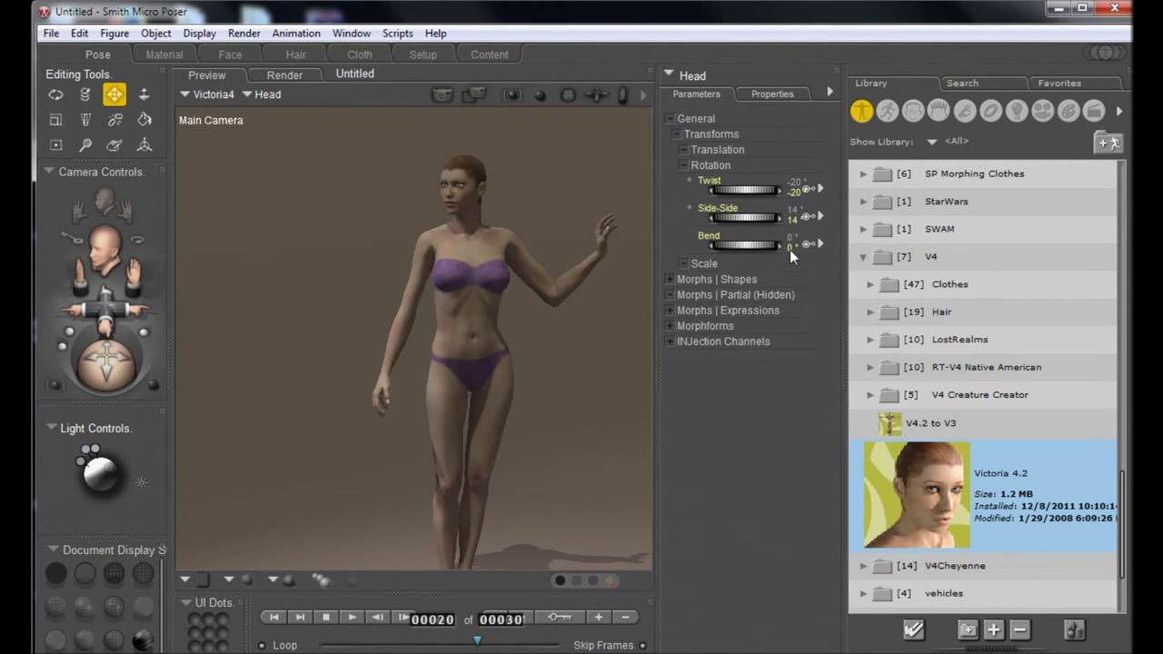
{"action": "left_click_drag", "start_coordinate": [726, 192], "coordinate": [745, 247]}
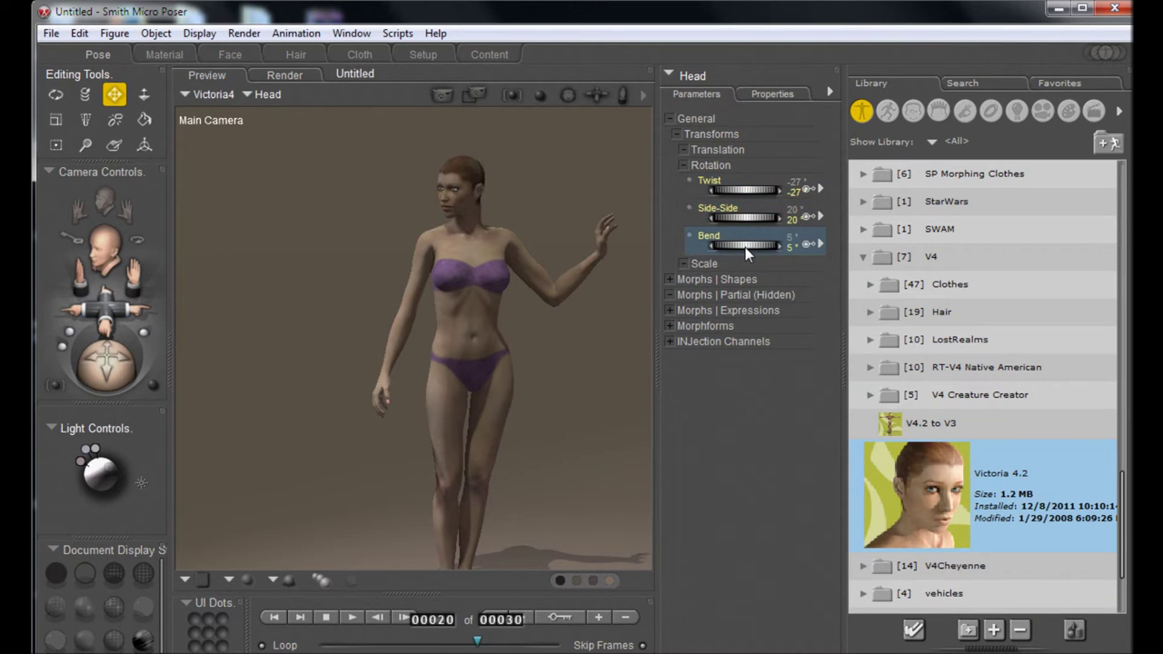
Step: Open the V4 folder in the Poser 6 pose library and look through its Pose subfolder
{"action": "left_click", "coordinate": [68, 381]}
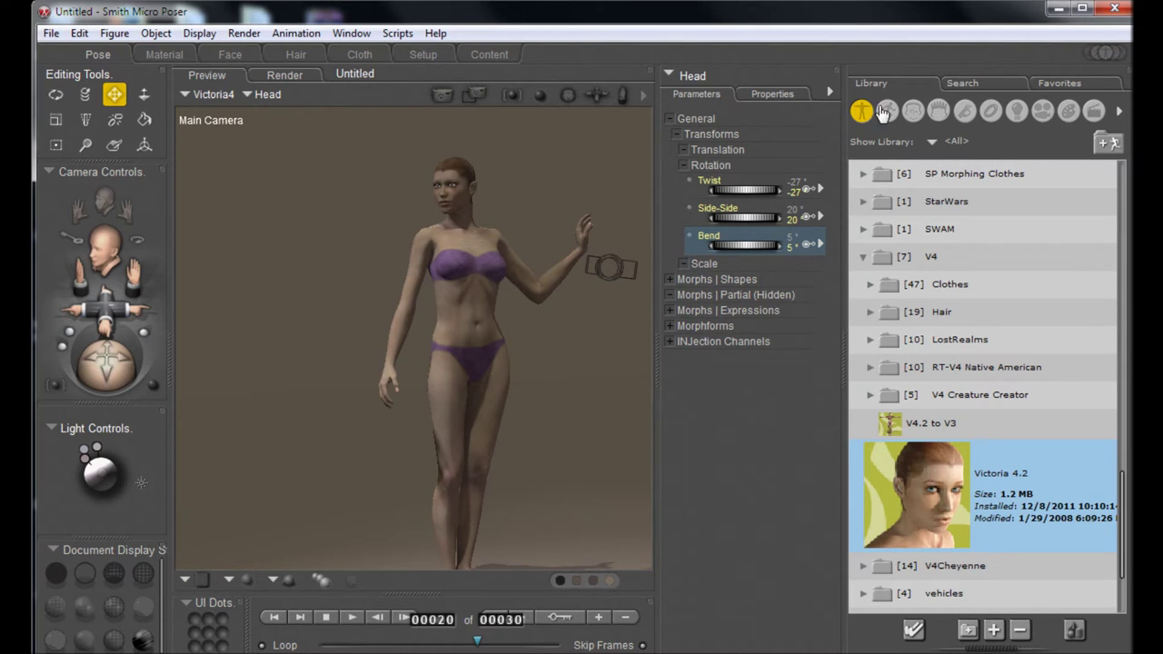
{"action": "left_click", "coordinate": [885, 111]}
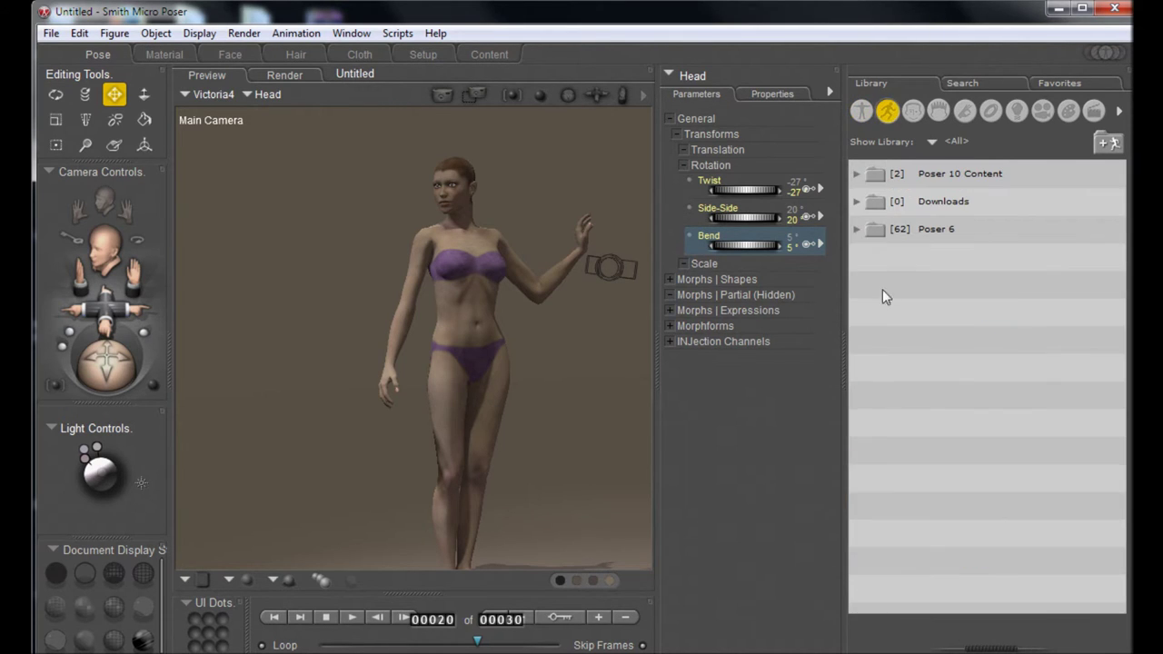
{"action": "left_click", "coordinate": [857, 230]}
{"action": "scroll", "coordinate": [864, 403], "scroll_direction": "down", "scroll_amount": 10}
{"action": "scroll", "coordinate": [875, 497], "scroll_direction": "down", "scroll_amount": 8}
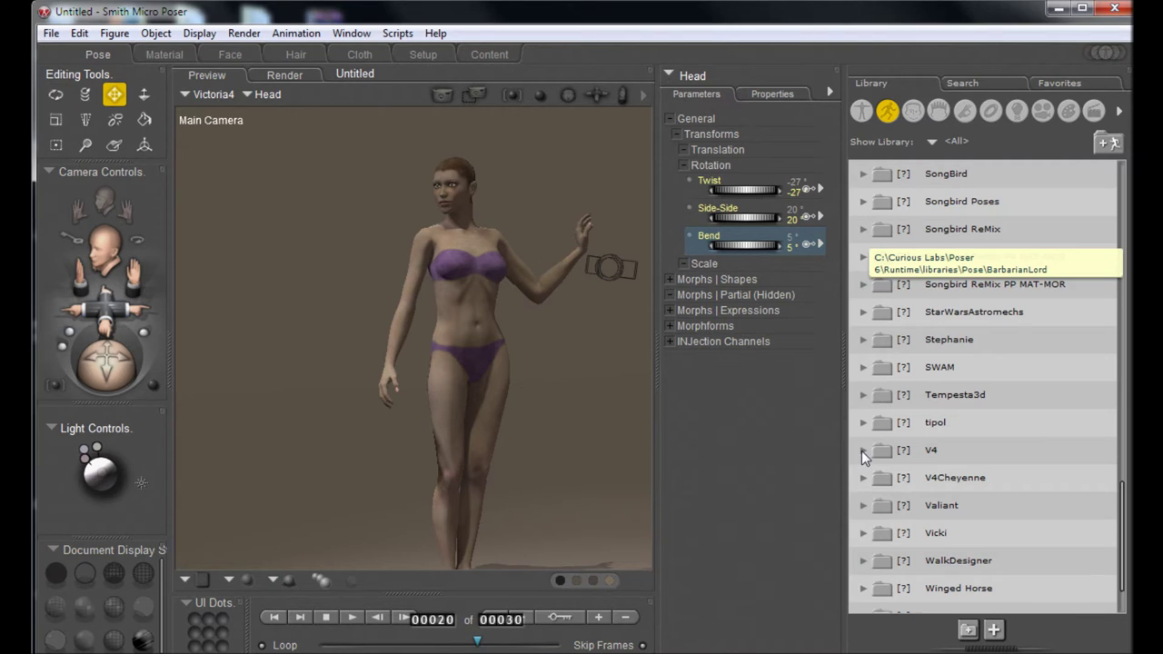
{"action": "left_click", "coordinate": [862, 450]}
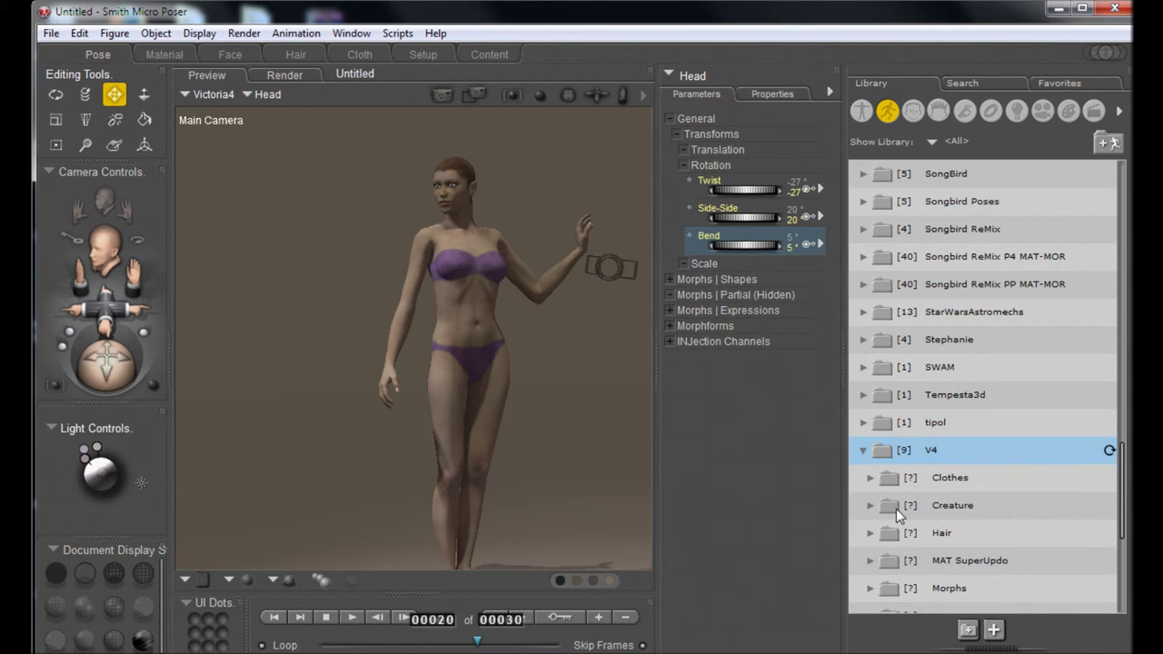
{"action": "scroll", "coordinate": [896, 508], "scroll_direction": "down", "scroll_amount": 3}
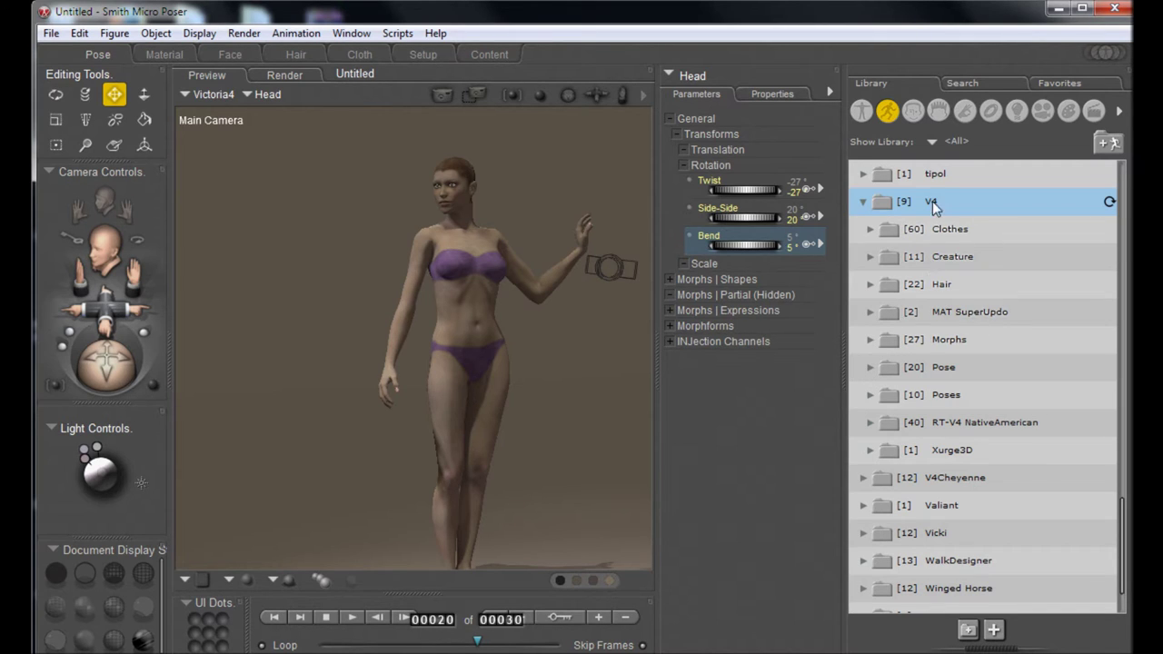
{"action": "left_click", "coordinate": [870, 370]}
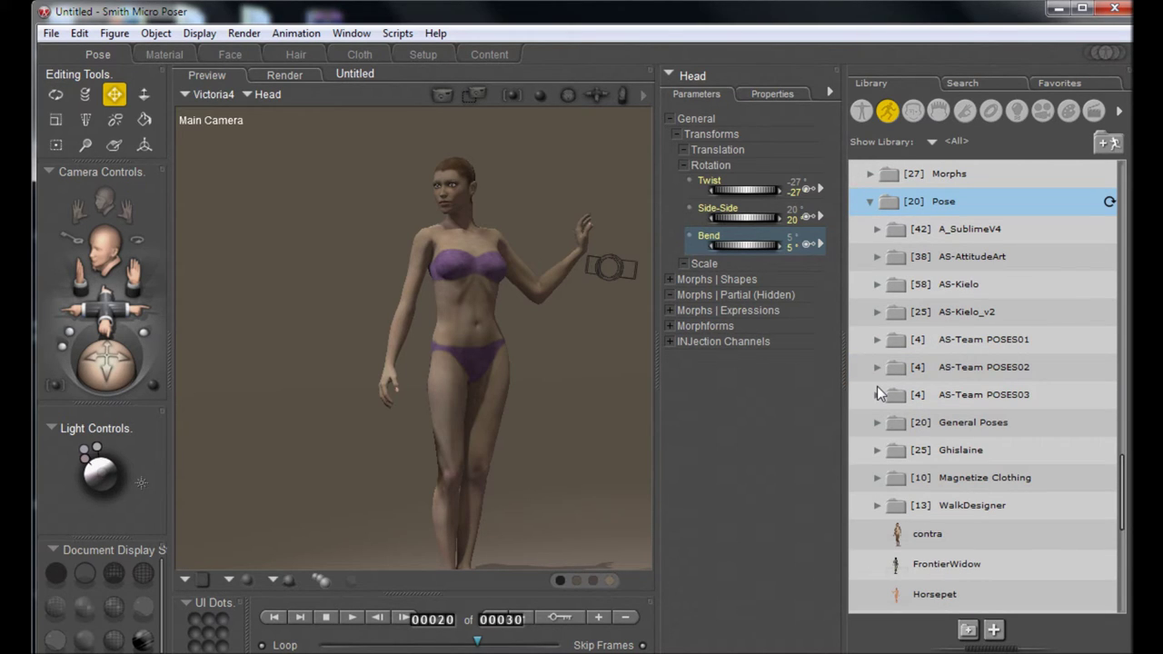
{"action": "left_click", "coordinate": [871, 202]}
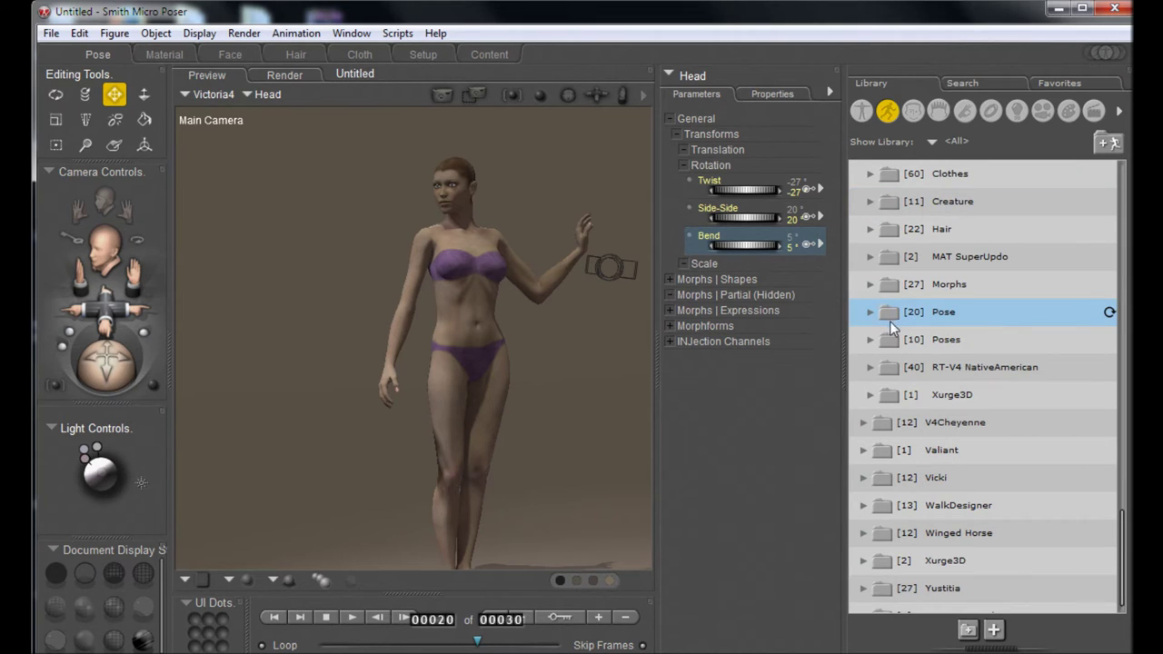
Step: Expand the Morphs folder under V4 and open its Morph Injections subfolder
{"action": "left_click", "coordinate": [871, 285]}
{"action": "scroll", "coordinate": [940, 455], "scroll_direction": "down", "scroll_amount": 5}
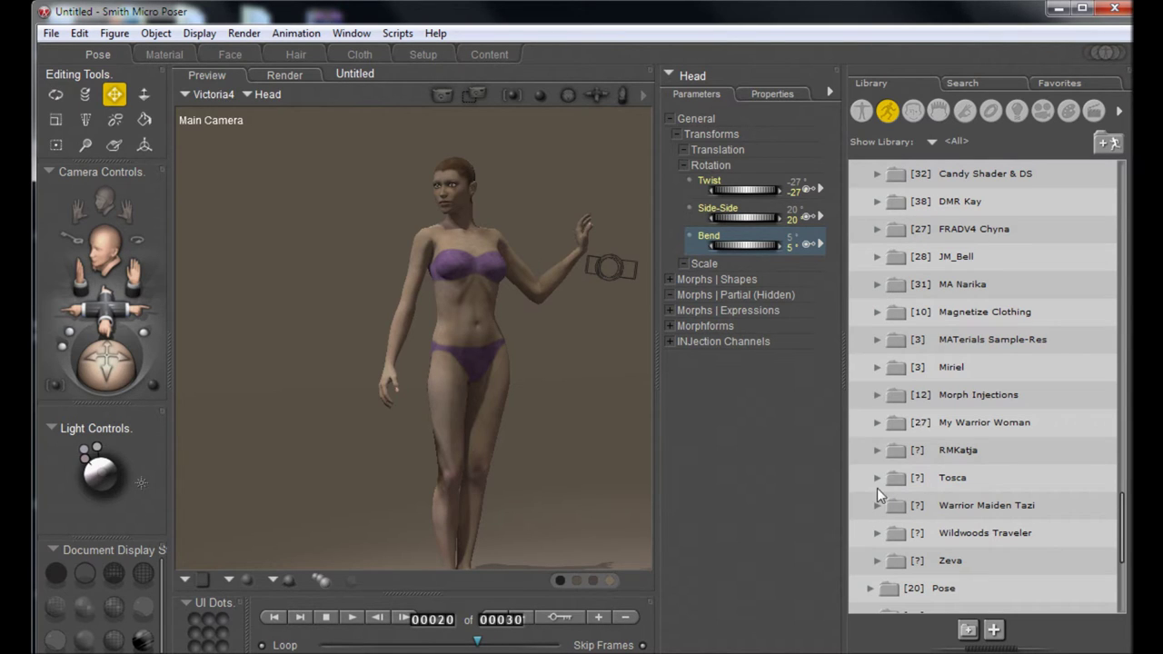
{"action": "scroll", "coordinate": [885, 351], "scroll_direction": "up", "scroll_amount": 1}
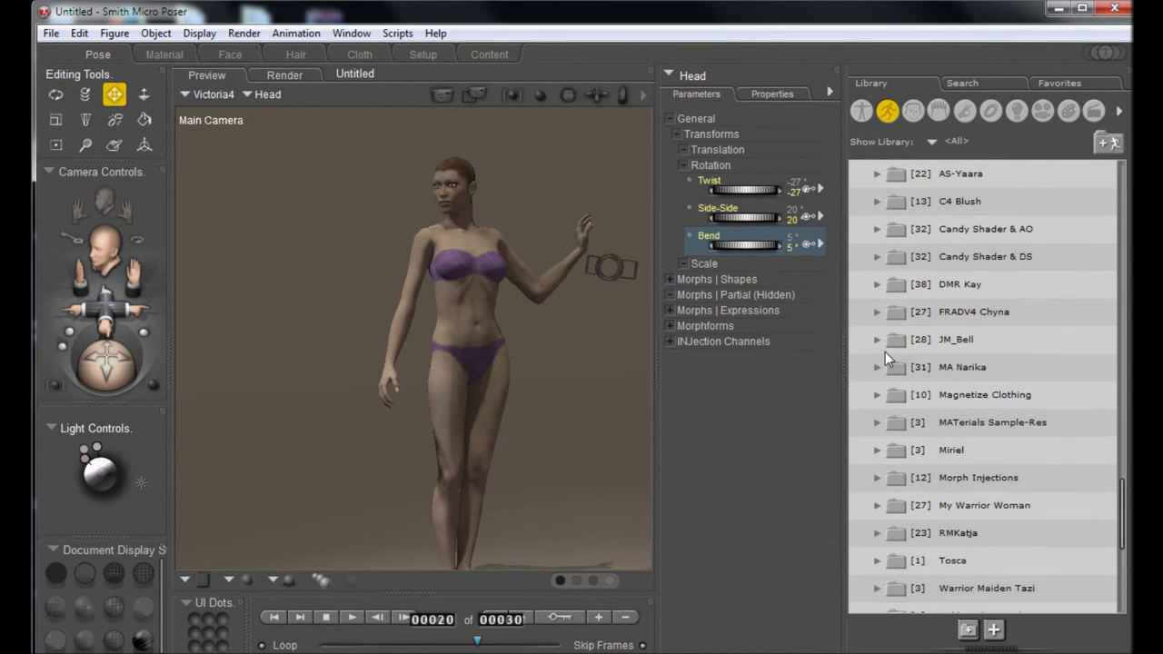
{"action": "scroll", "coordinate": [882, 319], "scroll_direction": "up", "scroll_amount": 4}
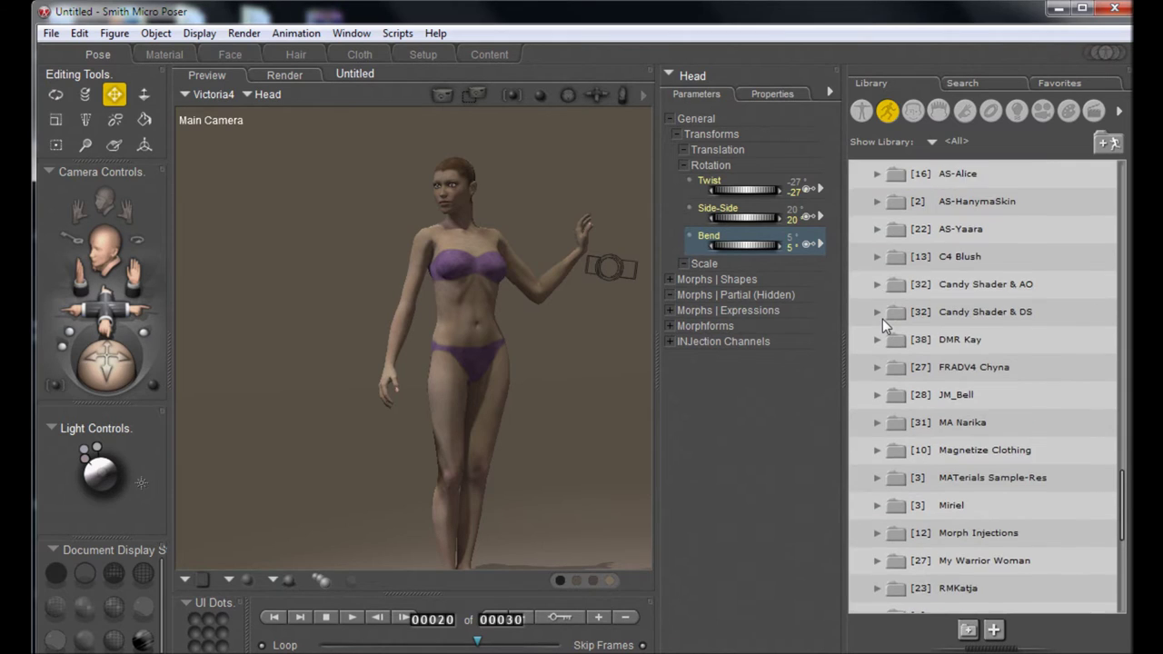
{"action": "scroll", "coordinate": [882, 318], "scroll_direction": "down", "scroll_amount": 5}
{"action": "scroll", "coordinate": [893, 375], "scroll_direction": "down", "scroll_amount": 1}
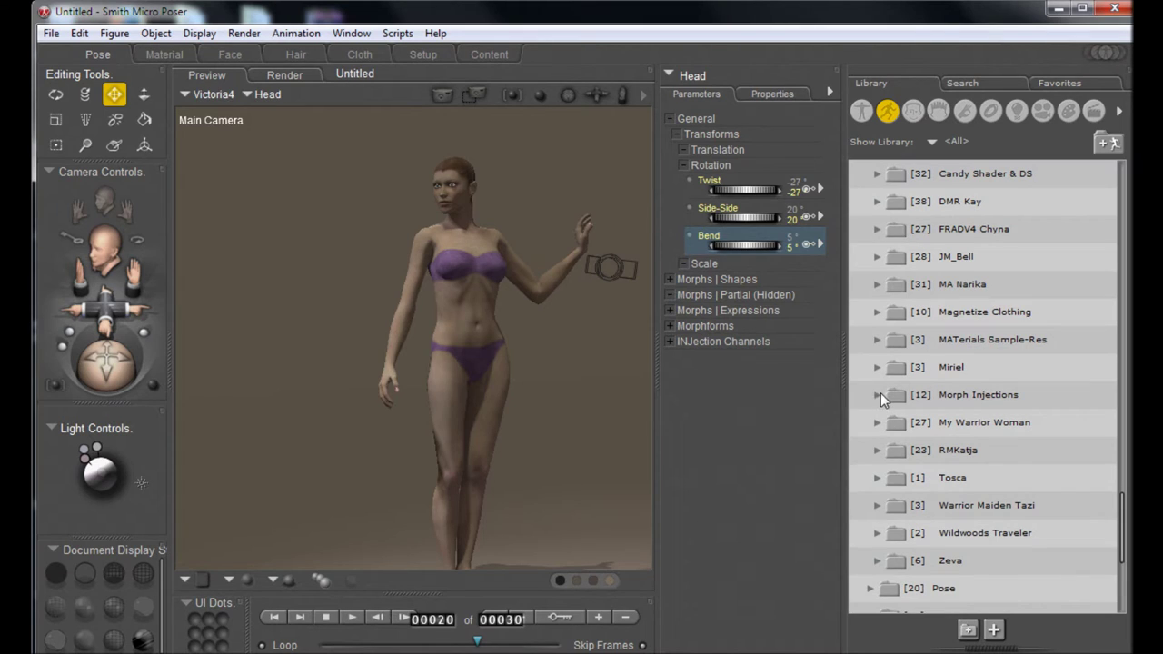
{"action": "left_click", "coordinate": [878, 394]}
{"action": "scroll", "coordinate": [909, 463], "scroll_direction": "down", "scroll_amount": 3}
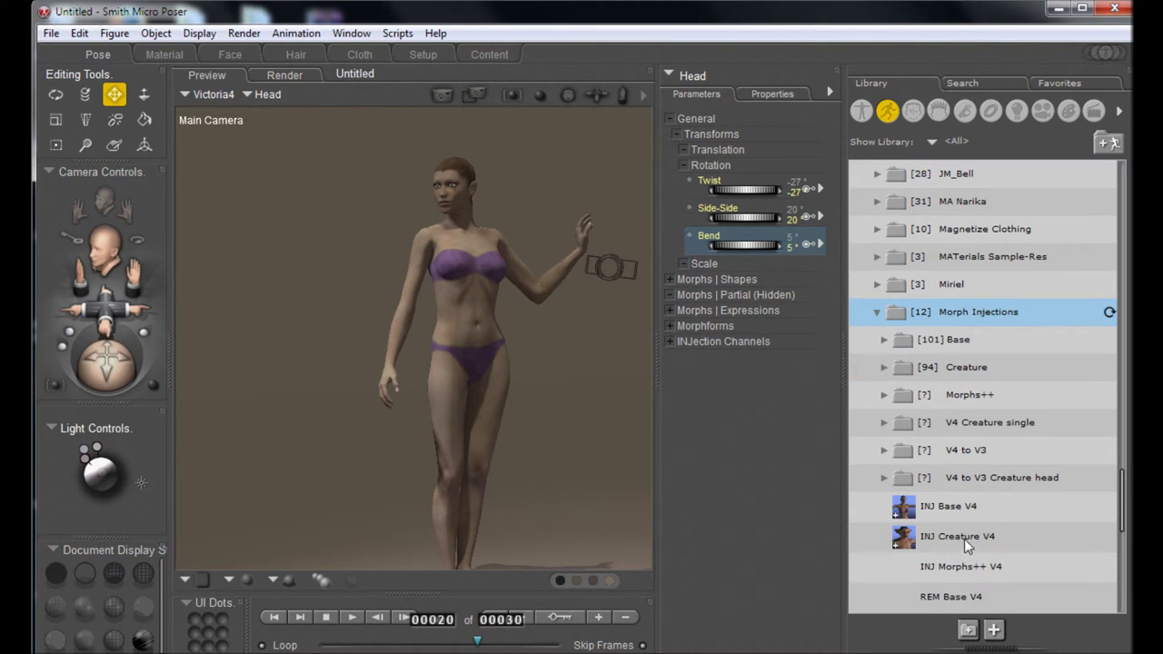
Step: Apply the INJ Base V4, INJ Morphs++ V4 and INJ Creature V4 injections to the figure
{"action": "left_click", "coordinate": [946, 508]}
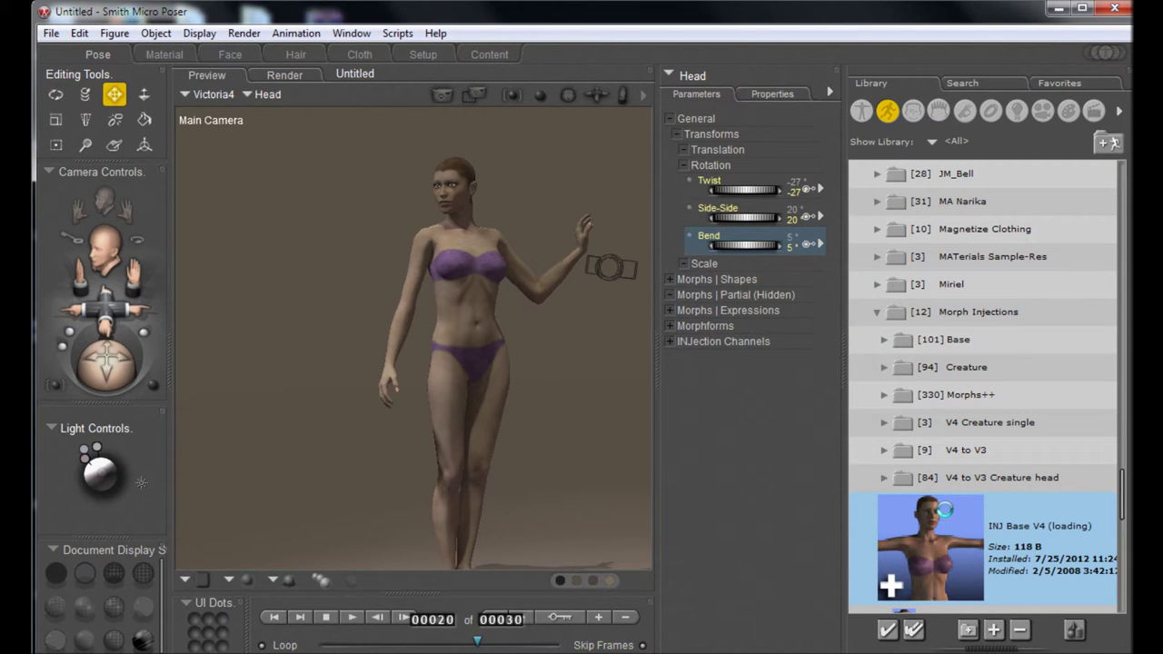
{"action": "scroll", "coordinate": [945, 509], "scroll_direction": "down", "scroll_amount": 8}
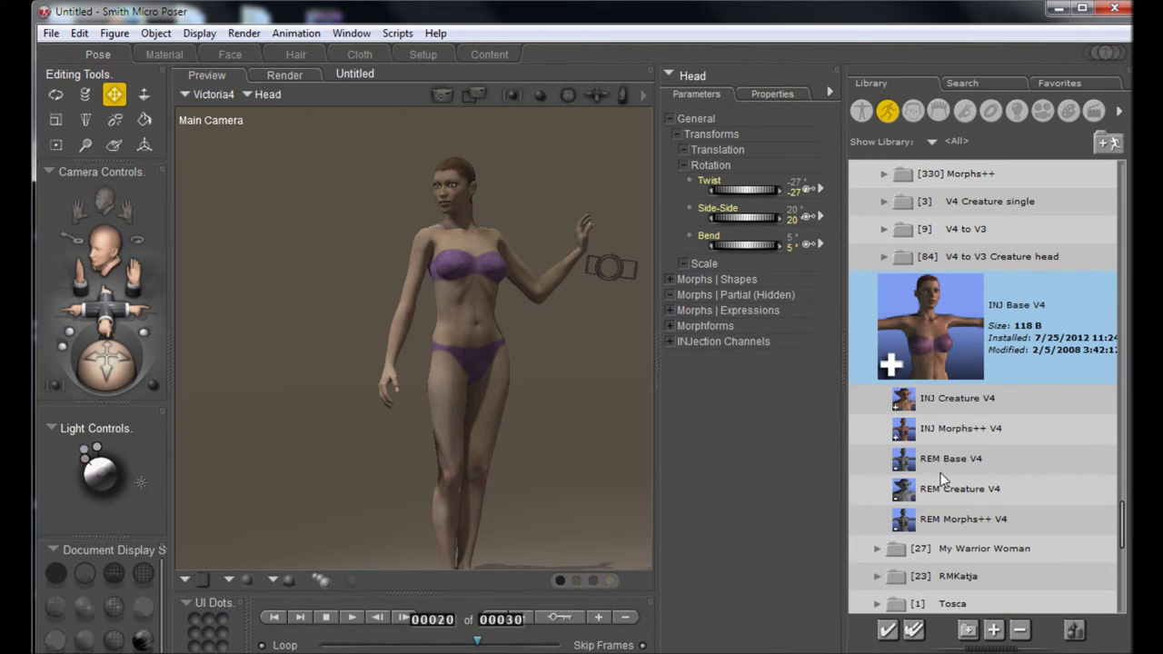
{"action": "left_click", "coordinate": [949, 431]}
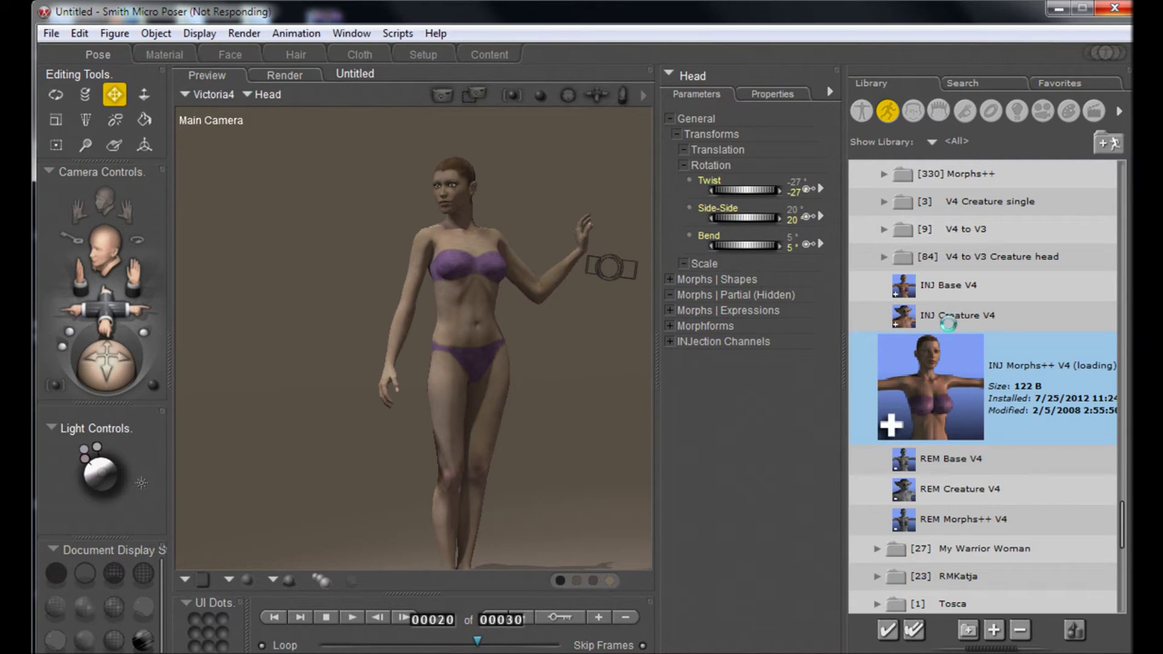
{"action": "left_click", "coordinate": [954, 316]}
Step: Find the Aislinn folder among the V4 morphs and apply !Ais_Body INJ to the figure
{"action": "scroll", "coordinate": [986, 305], "scroll_direction": "up", "scroll_amount": 3}
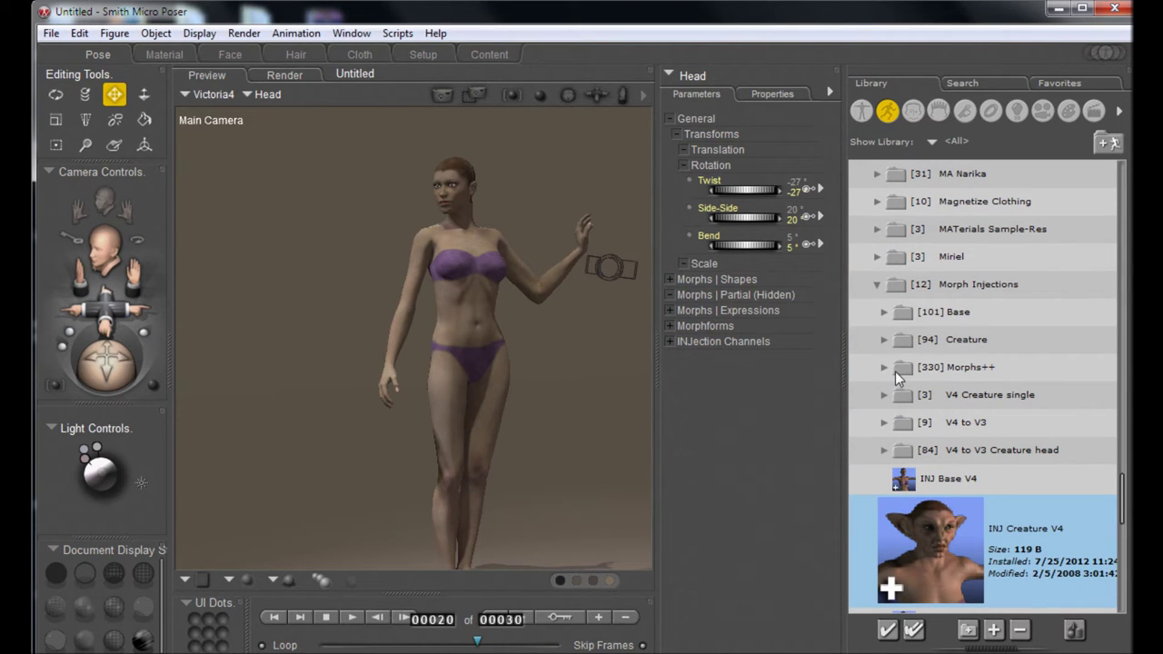
{"action": "scroll", "coordinate": [896, 371], "scroll_direction": "down", "scroll_amount": 4}
{"action": "scroll", "coordinate": [898, 375], "scroll_direction": "down", "scroll_amount": 1}
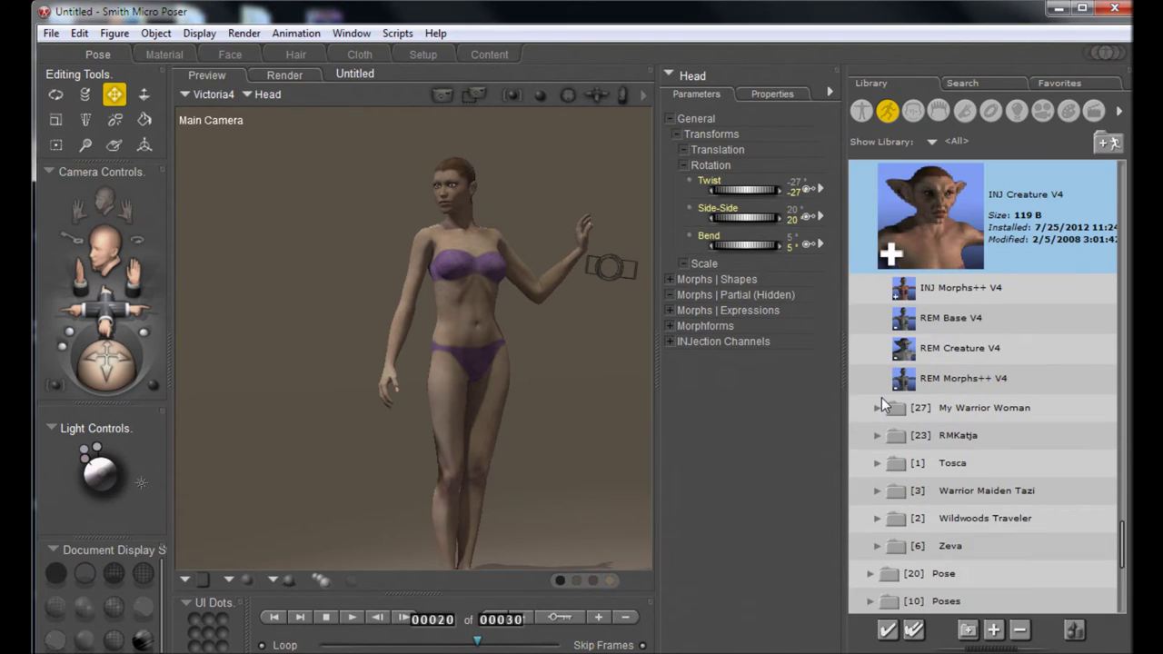
{"action": "scroll", "coordinate": [880, 402], "scroll_direction": "down", "scroll_amount": 3}
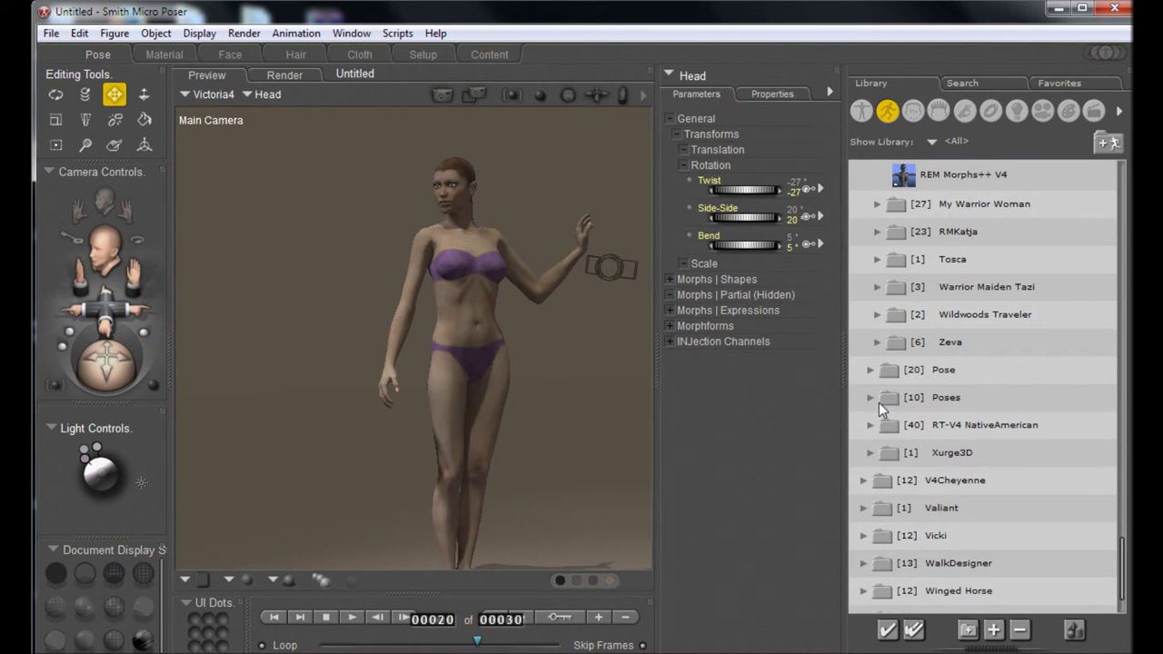
{"action": "scroll", "coordinate": [879, 402], "scroll_direction": "up", "scroll_amount": 2}
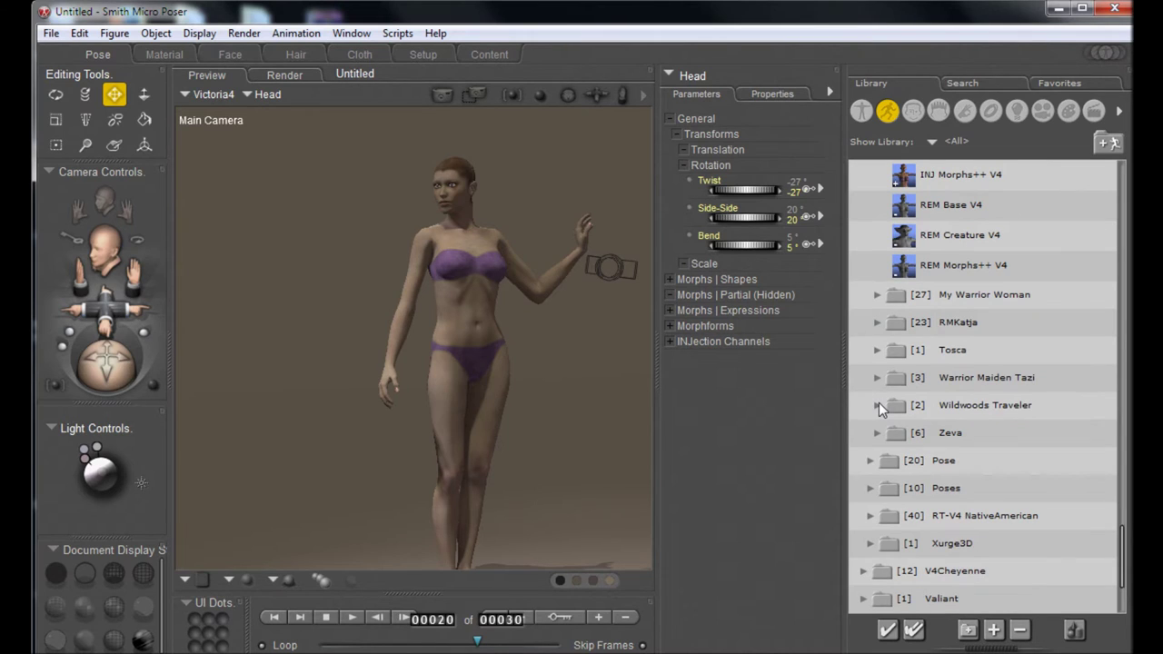
{"action": "scroll", "coordinate": [879, 294], "scroll_direction": "up", "scroll_amount": 10}
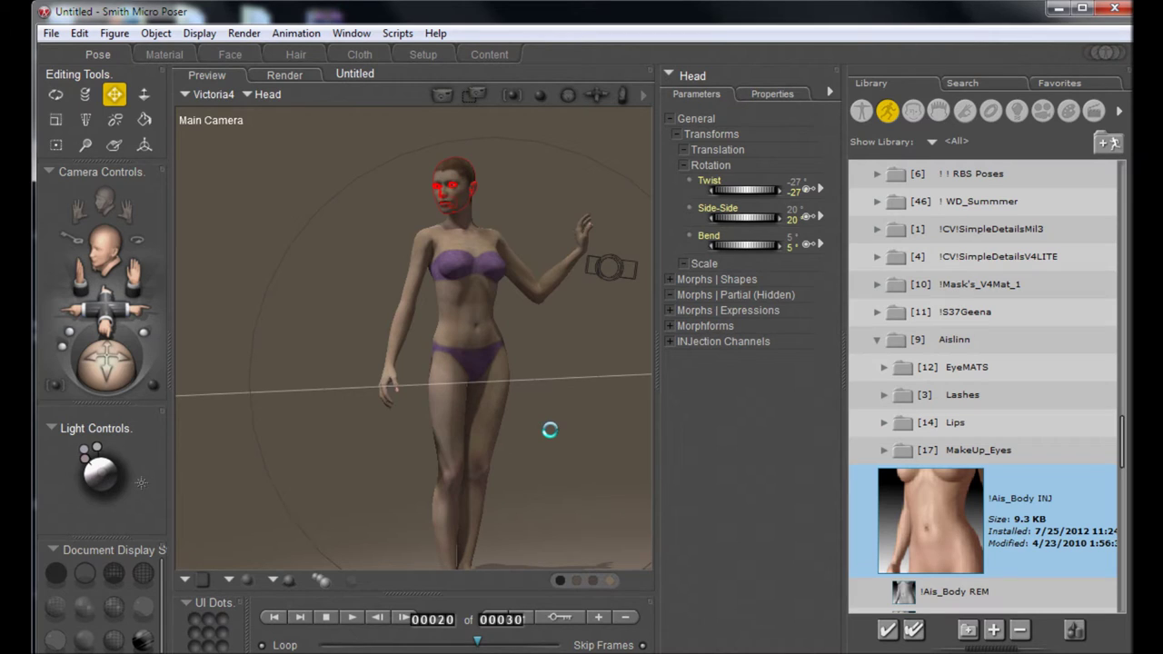
{"action": "double_click", "coordinate": [959, 505]}
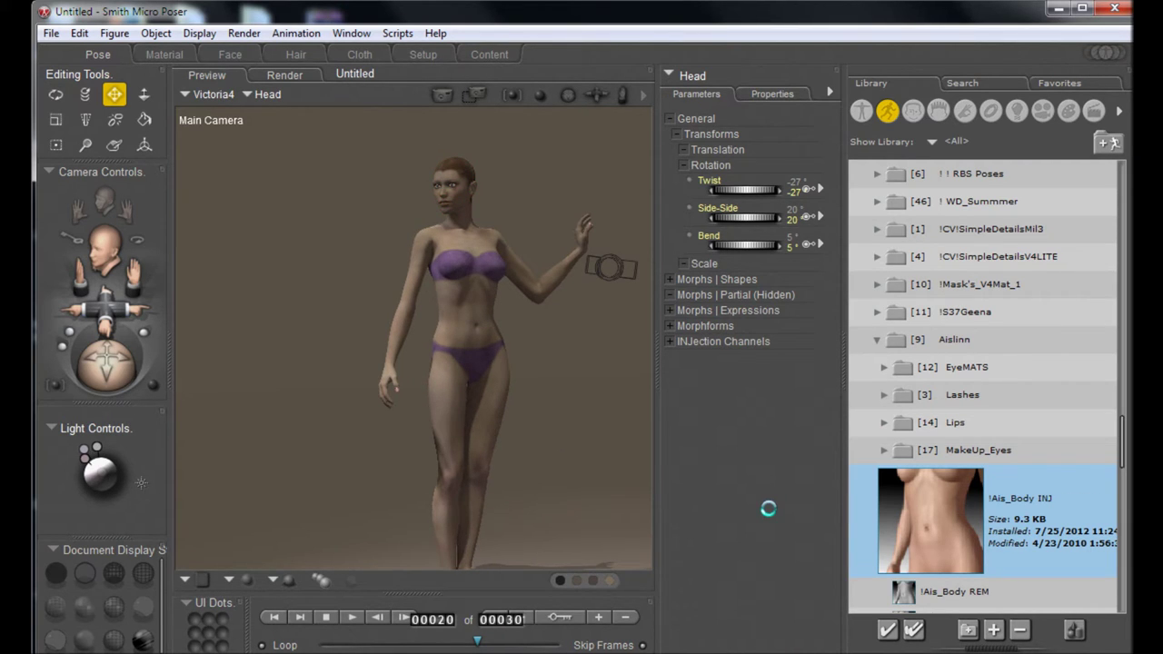
Step: Apply the !Ais_Head INJ morph from the Aislinn folder to the figure
{"action": "scroll", "coordinate": [951, 487], "scroll_direction": "down", "scroll_amount": 3}
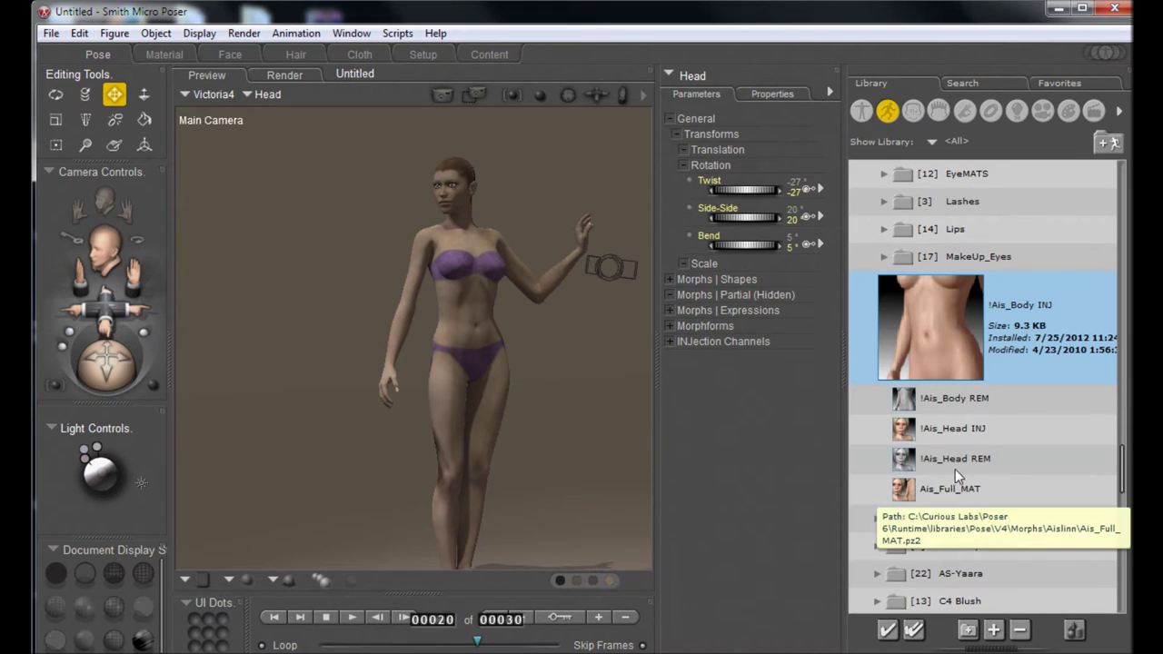
{"action": "left_click", "coordinate": [955, 430]}
{"action": "double_click", "coordinate": [937, 409]}
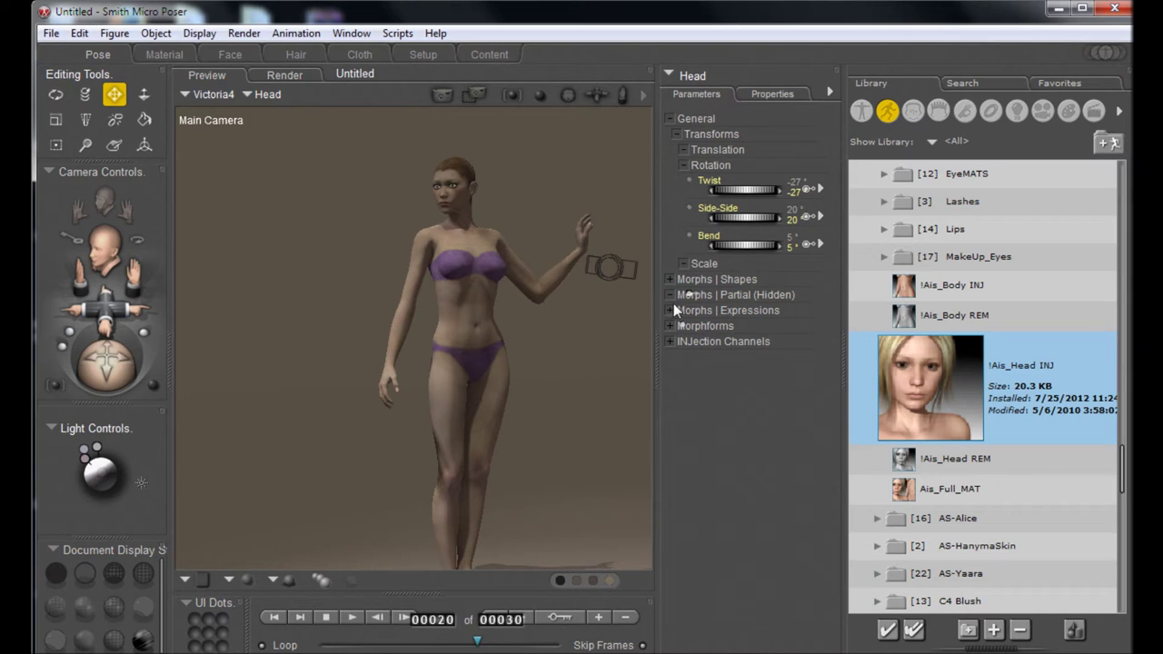
Step: Give the head elf ears by setting the Creature Creator EarElfMid morph to about 0.9
{"action": "left_click", "coordinate": [670, 280]}
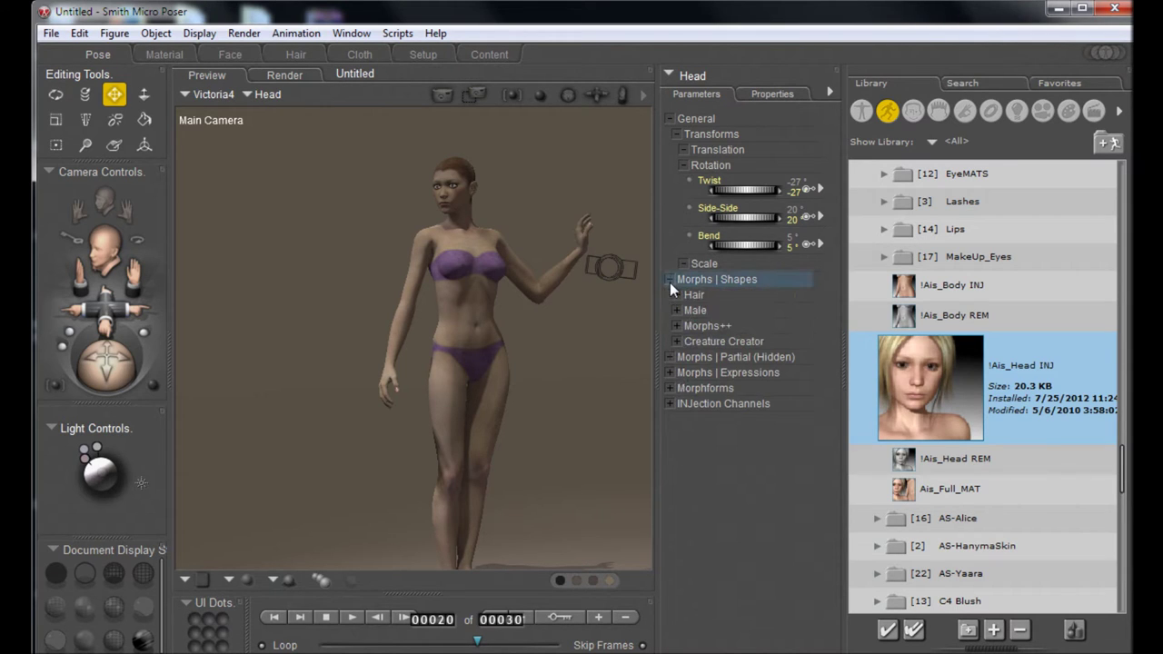
{"action": "left_click", "coordinate": [677, 342]}
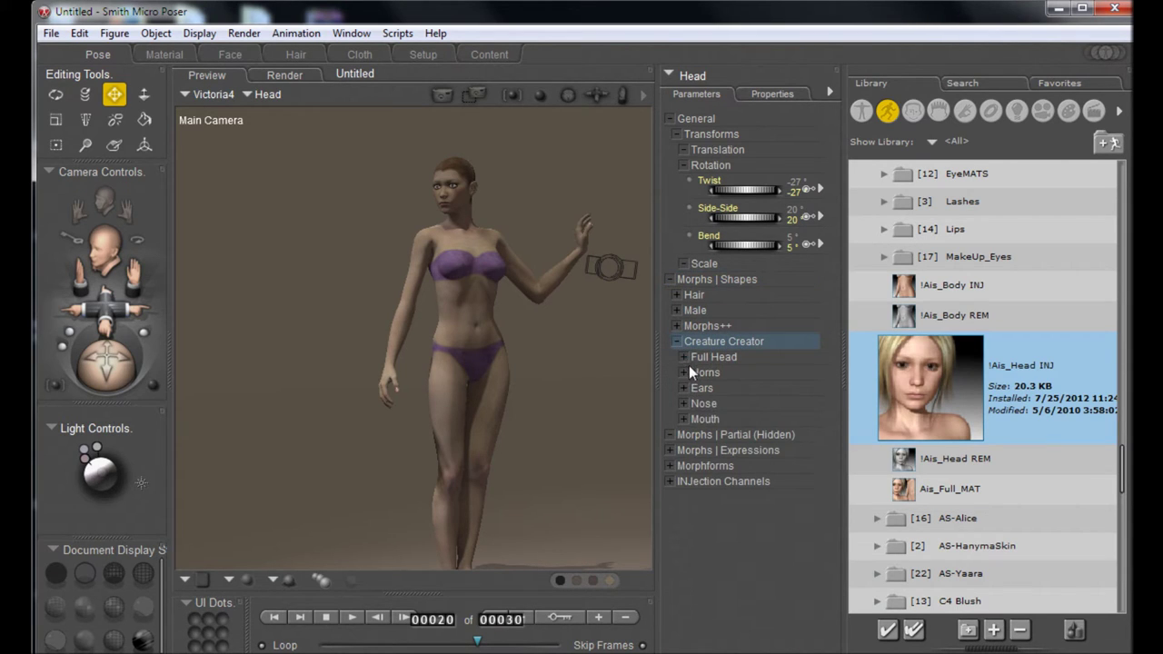
{"action": "left_click", "coordinate": [683, 388]}
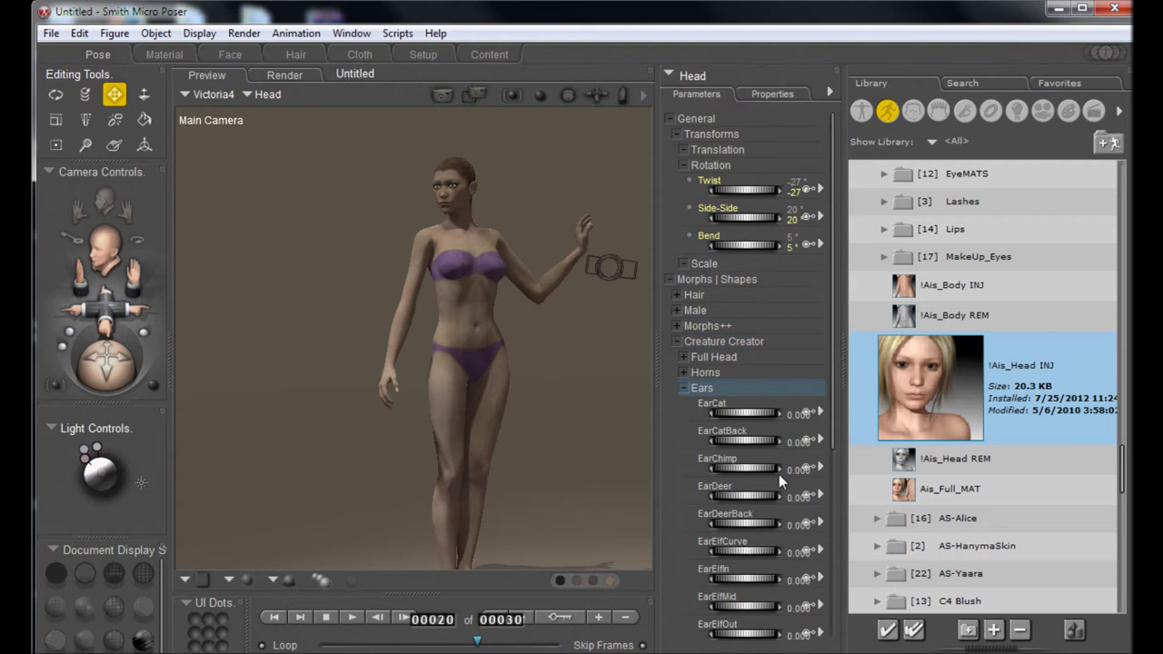
{"action": "scroll", "coordinate": [747, 472], "scroll_direction": "down", "scroll_amount": 1}
{"action": "scroll", "coordinate": [746, 422], "scroll_direction": "down", "scroll_amount": 1}
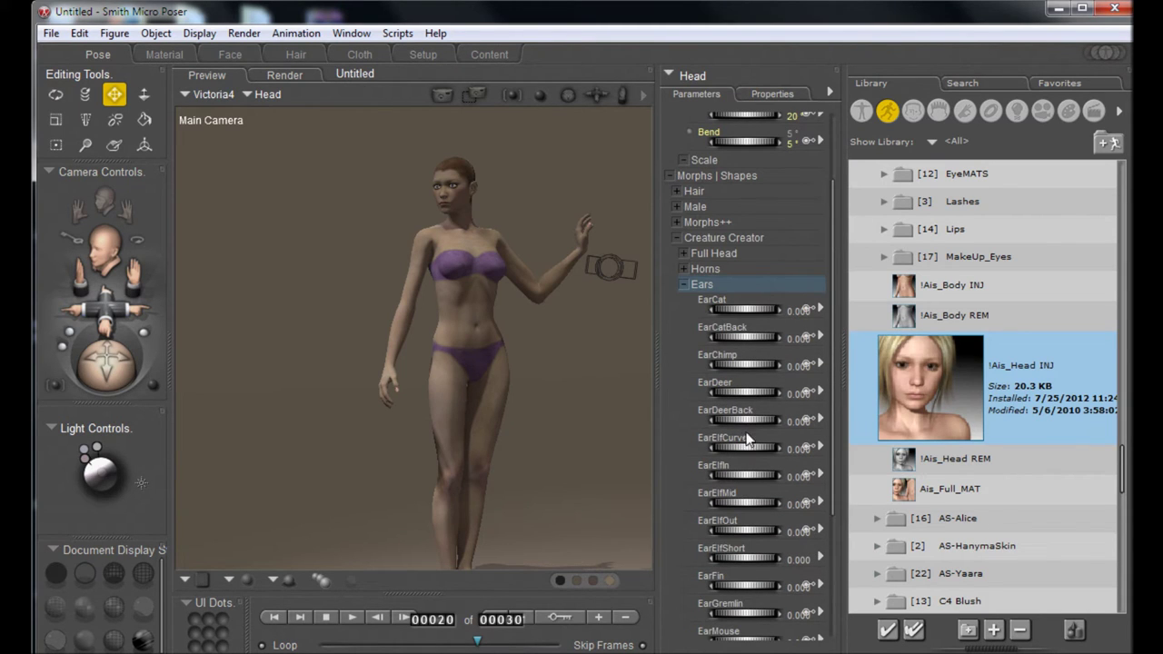
{"action": "left_click_drag", "start_coordinate": [757, 448], "coordinate": [750, 472]}
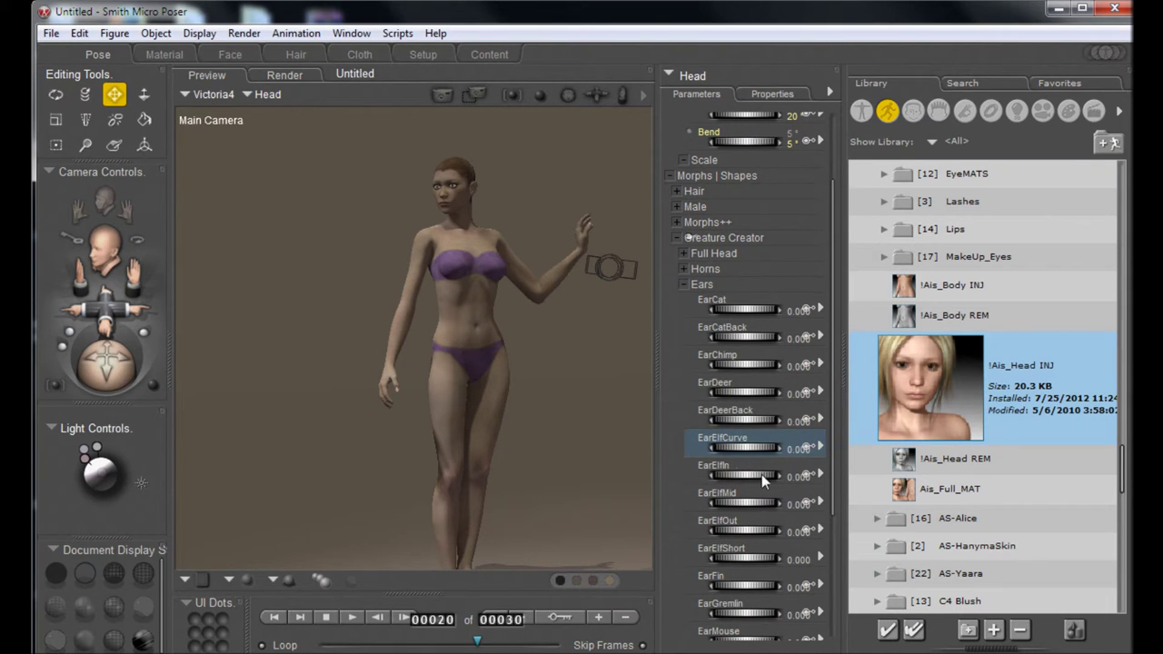
{"action": "left_click", "coordinate": [734, 534]}
{"action": "left_click_drag", "start_coordinate": [763, 528], "coordinate": [740, 503]}
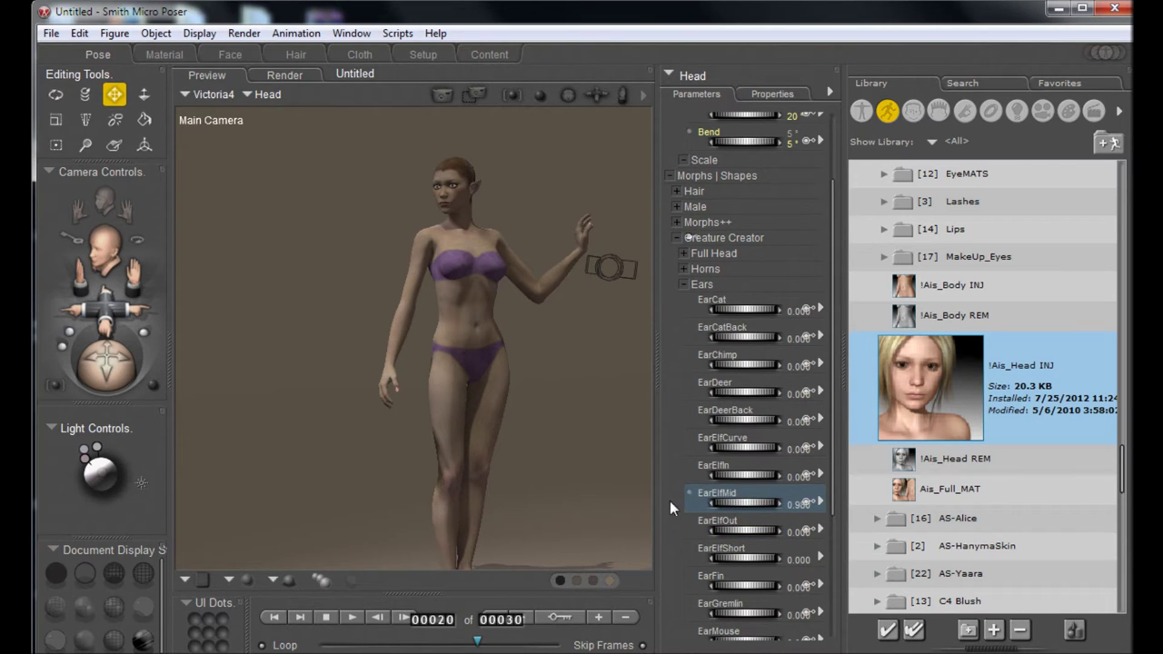
Step: Find the Joelegecko - V4 folder among the Poser 6 face expressions and open it
{"action": "left_click_drag", "start_coordinate": [107, 362], "coordinate": [102, 387]}
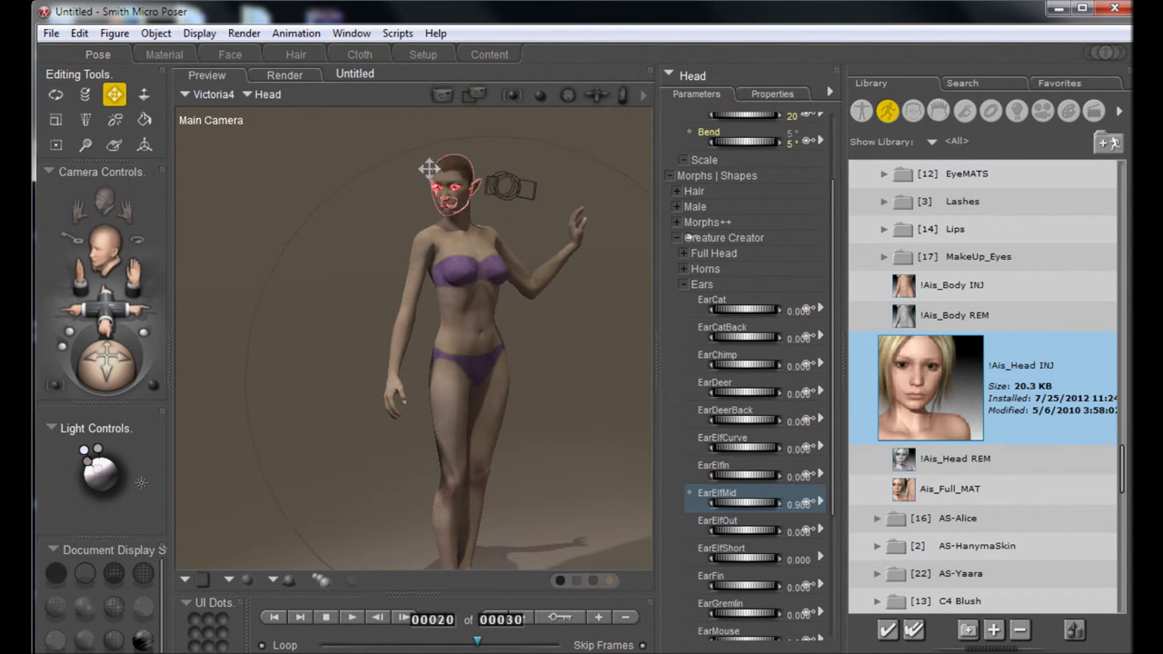
{"action": "left_click", "coordinate": [913, 110]}
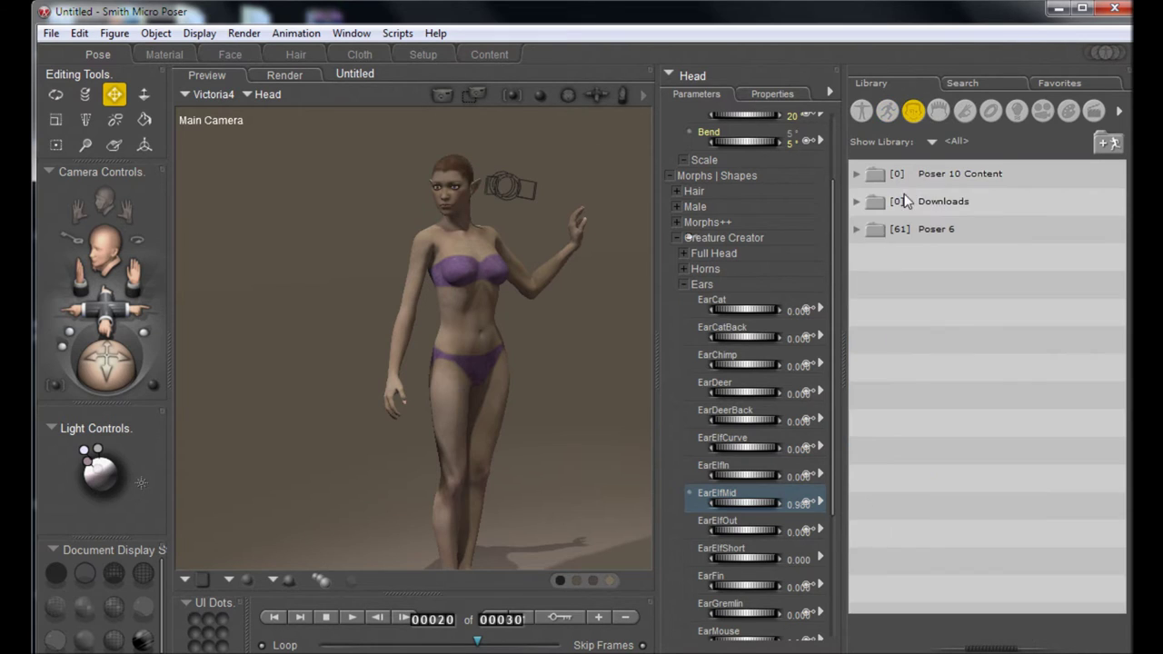
{"action": "left_click", "coordinate": [861, 227]}
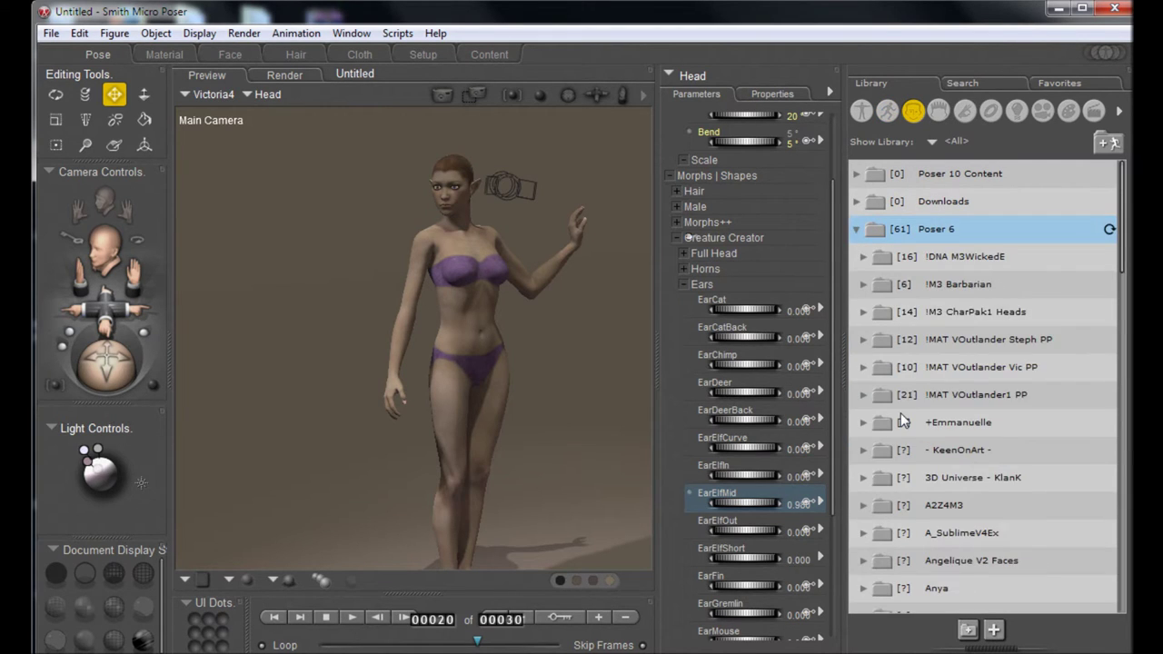
{"action": "scroll", "coordinate": [901, 412], "scroll_direction": "down", "scroll_amount": 8}
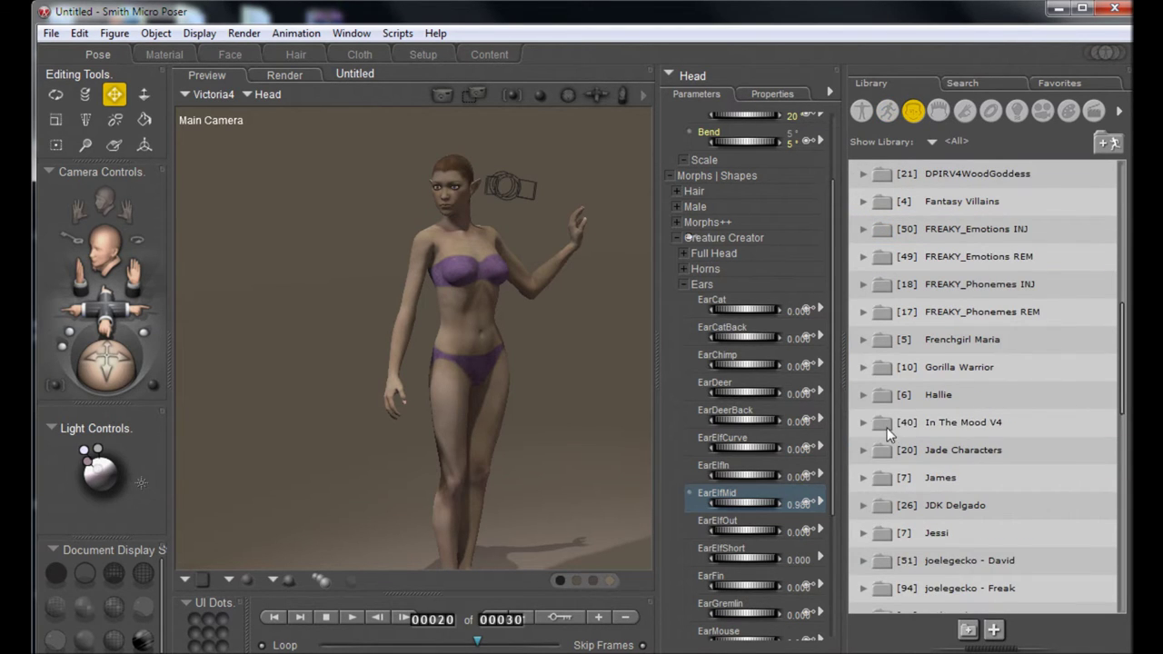
{"action": "scroll", "coordinate": [875, 397], "scroll_direction": "down", "scroll_amount": 5}
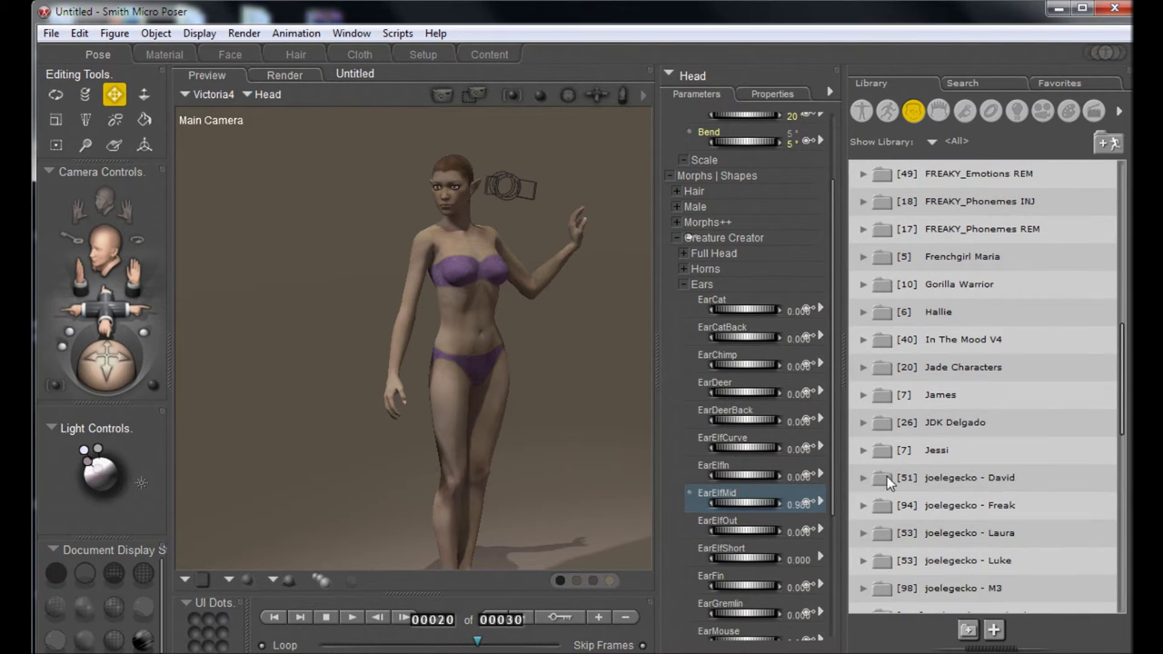
{"action": "left_click", "coordinate": [870, 505]}
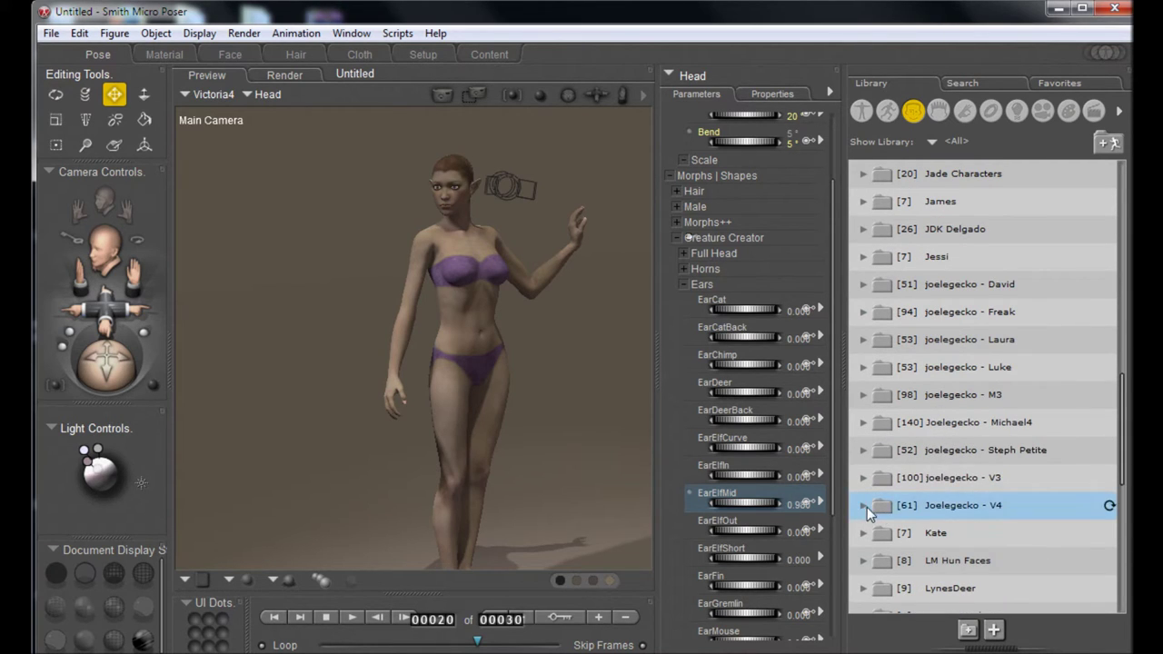
Step: Browse the Joelegecko - V4 expressions and apply expression 01 to the figure's face
{"action": "left_click", "coordinate": [912, 405]}
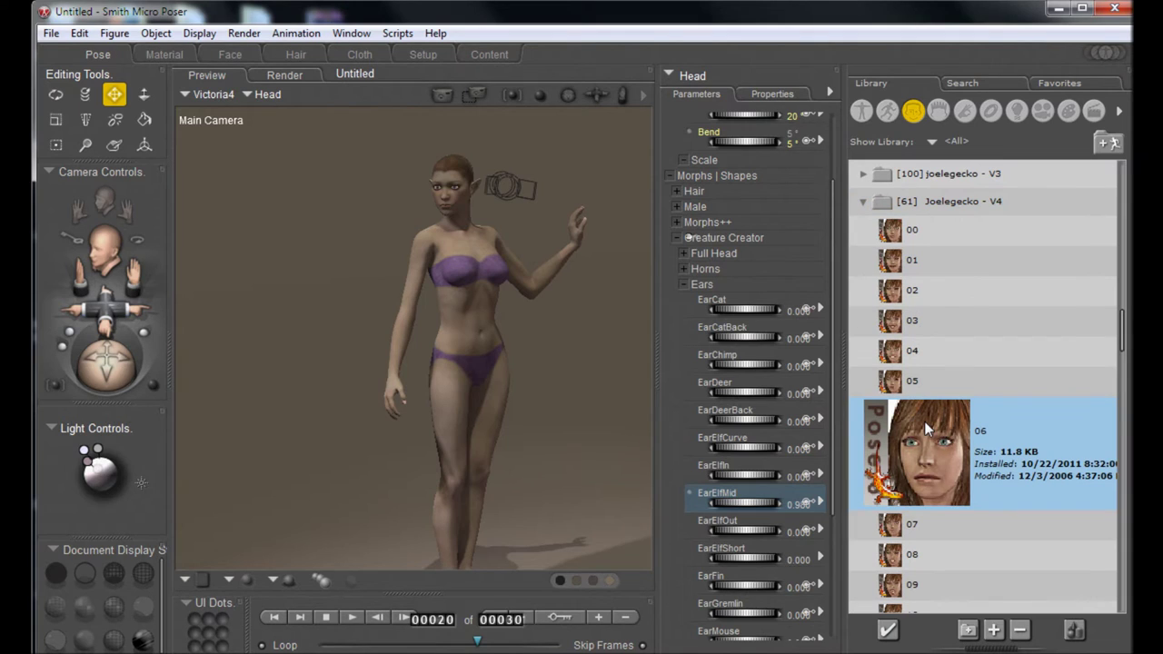
{"action": "key", "text": "Down"}
{"action": "key", "text": "Down"}
{"action": "key", "text": "Down"}
{"action": "key", "text": "Down"}
{"action": "key", "text": "Down"}
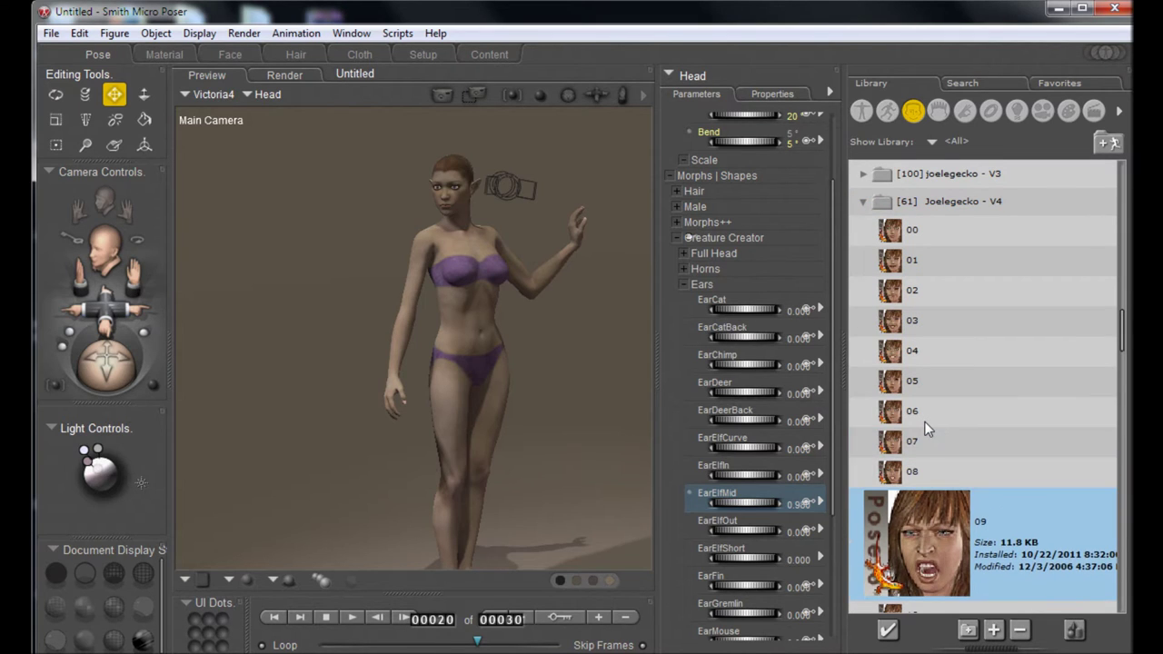
{"action": "key", "text": "Up"}
{"action": "key", "text": "Up"}
{"action": "key", "text": "Up"}
{"action": "key", "text": "Up"}
{"action": "key", "text": "Up"}
{"action": "key", "text": "Up"}
{"action": "key", "text": "Up"}
{"action": "key", "text": "Up"}
{"action": "key", "text": "Up"}
{"action": "key", "text": "Up"}
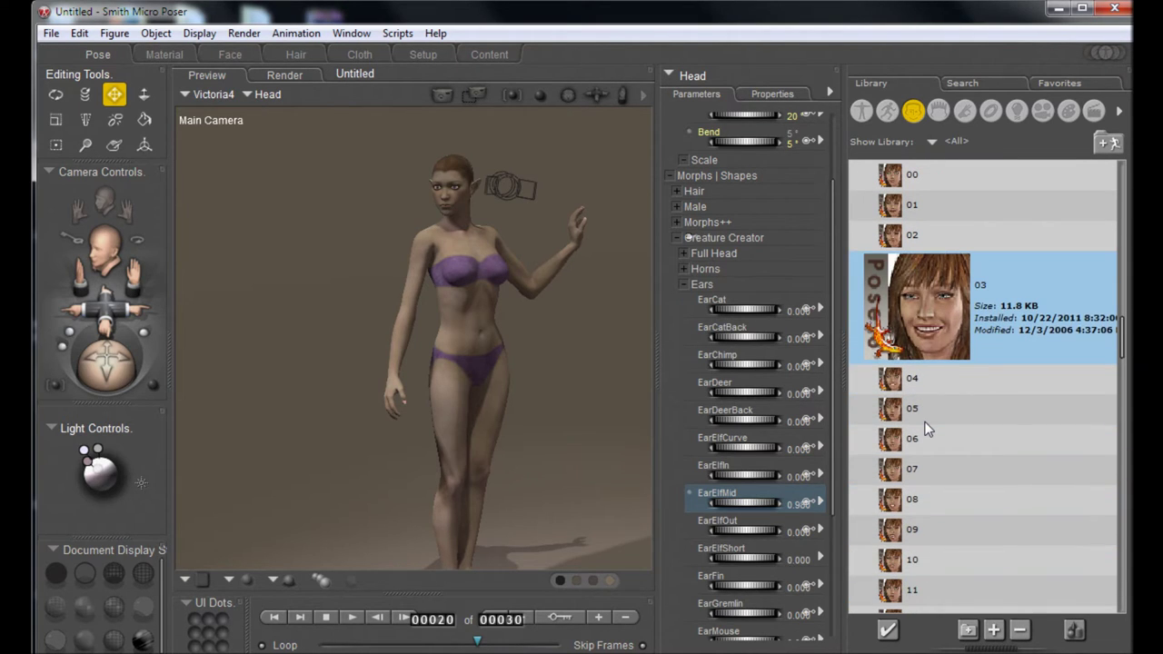
{"action": "key", "text": "Up"}
{"action": "key", "text": "Up"}
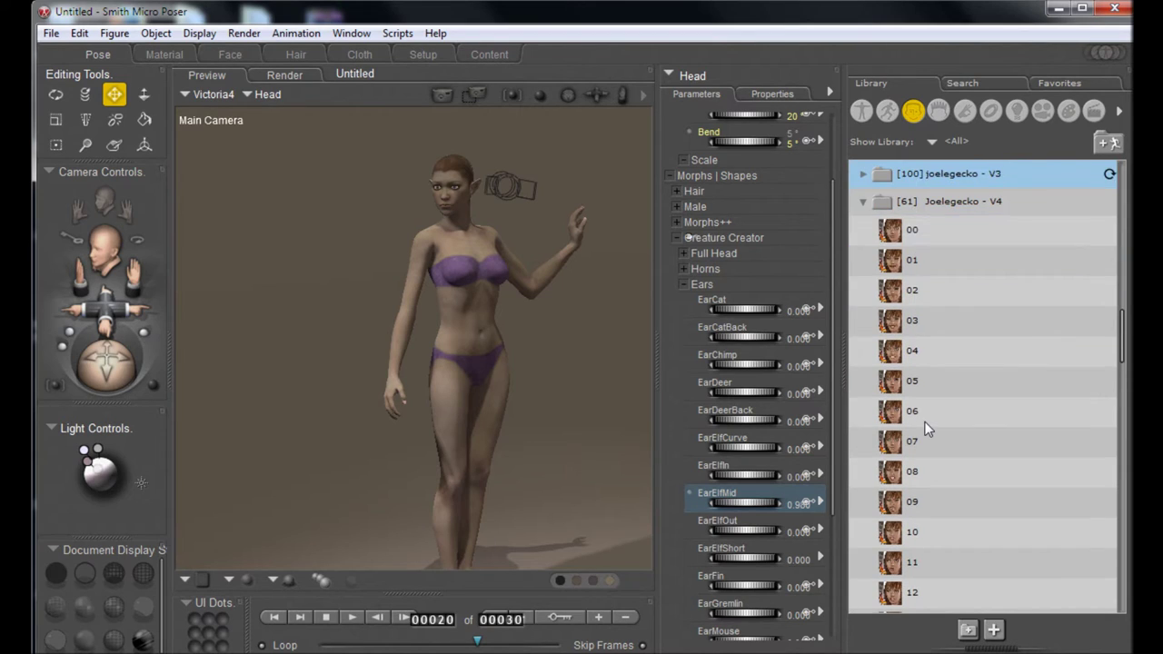
{"action": "key", "text": "Down"}
{"action": "key", "text": "Down"}
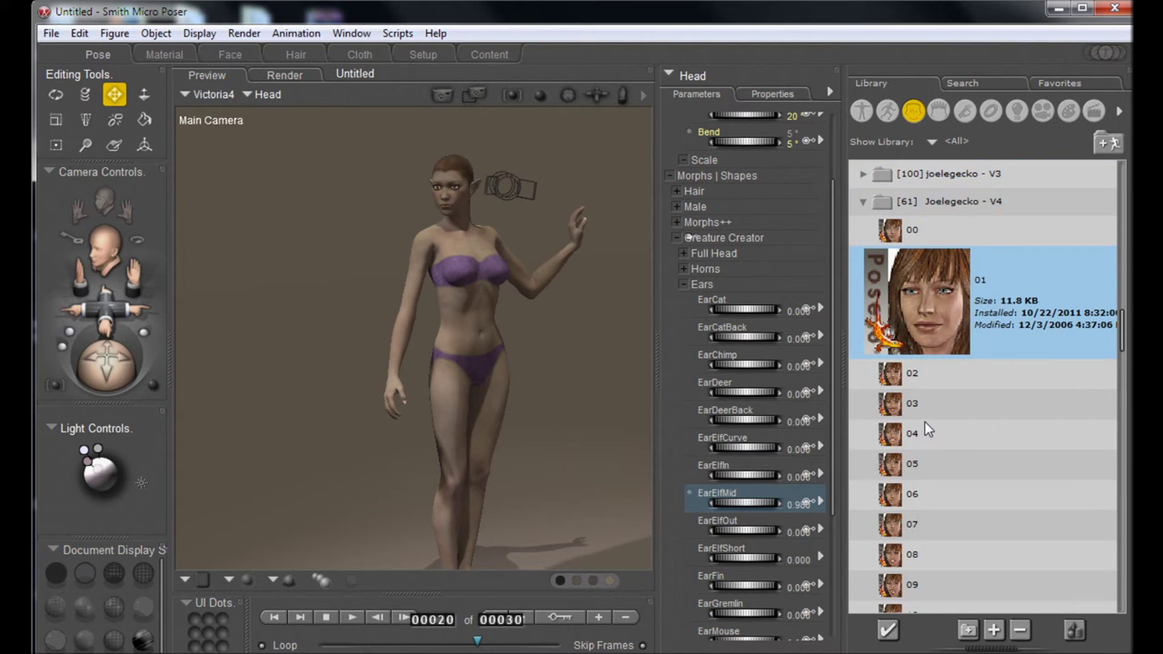
{"action": "key", "text": "Return"}
Step: Rotate the figure's right forearm to a Bend of about -13° and check the pose from several angles
{"action": "left_click_drag", "start_coordinate": [98, 357], "coordinate": [84, 359]}
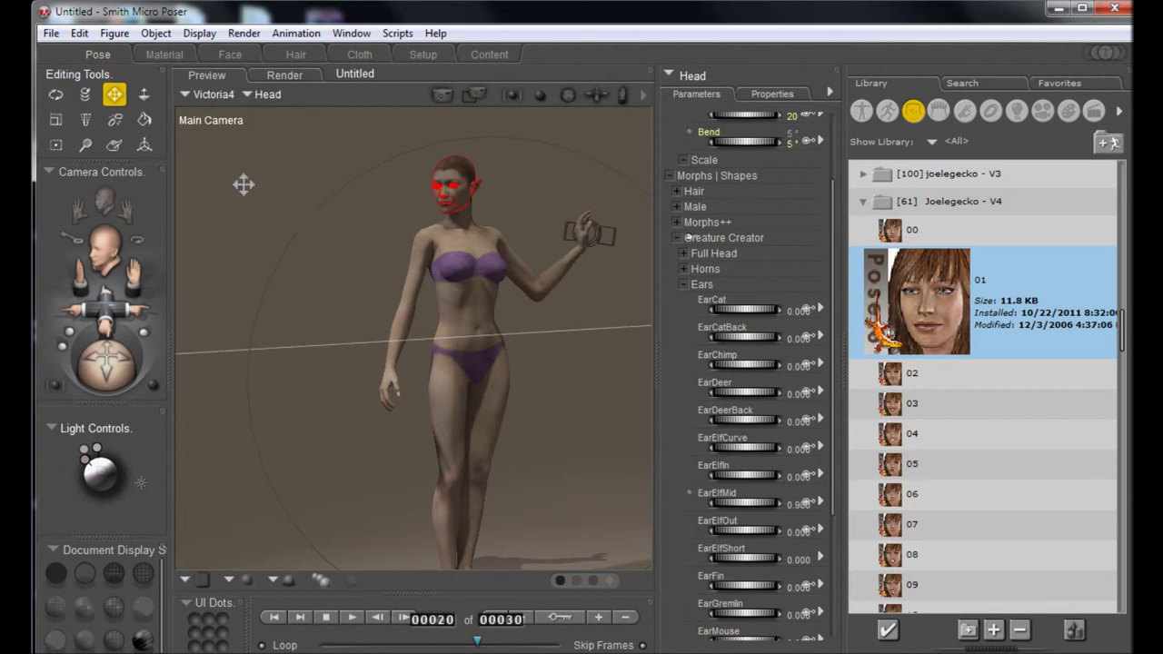
{"action": "left_click", "coordinate": [56, 94]}
{"action": "left_click", "coordinate": [408, 333]}
{"action": "left_click_drag", "start_coordinate": [410, 329], "coordinate": [409, 370]}
{"action": "left_click", "coordinate": [422, 331]}
{"action": "left_click", "coordinate": [421, 360]}
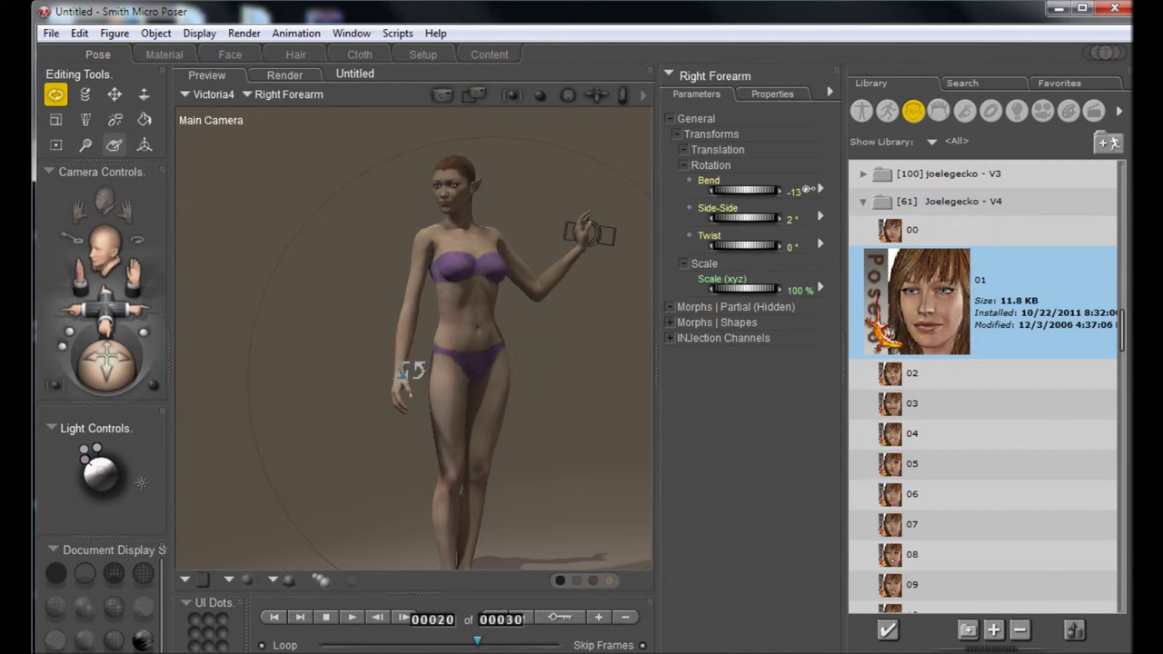
{"action": "left_click", "coordinate": [425, 238]}
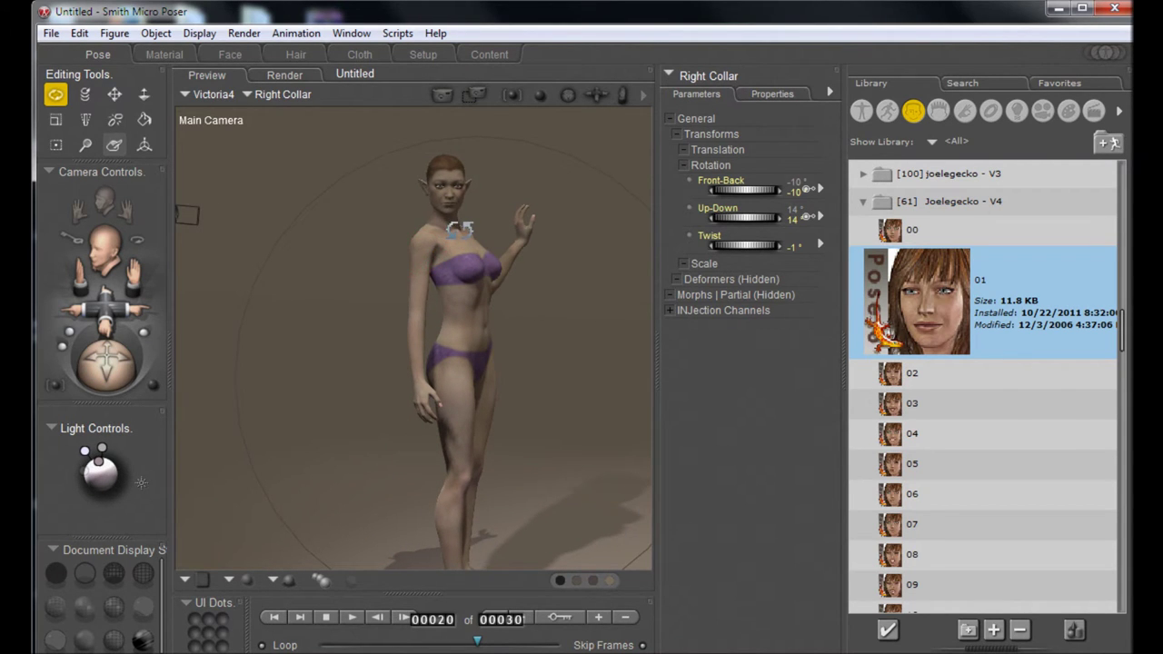
{"action": "left_click", "coordinate": [452, 195]}
{"action": "left_click_drag", "start_coordinate": [124, 372], "coordinate": [142, 373]}
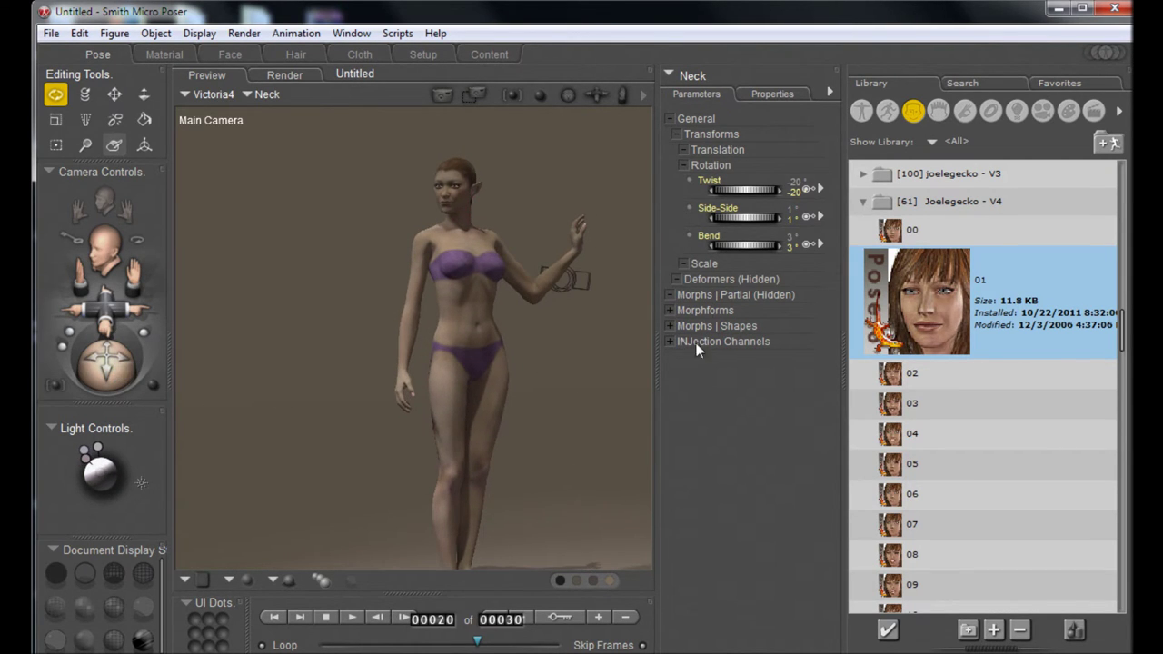
Step: Return the animation to frame 1
{"action": "left_click", "coordinate": [433, 619]}
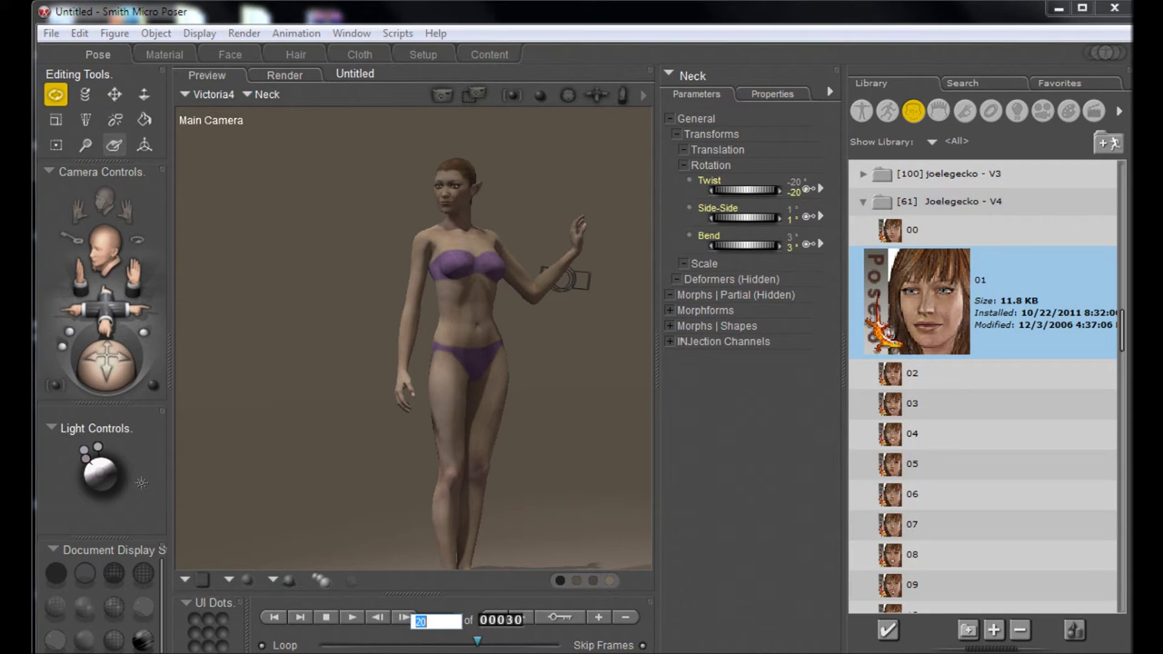
{"action": "type", "text": "1"}
{"action": "key", "text": "Return"}
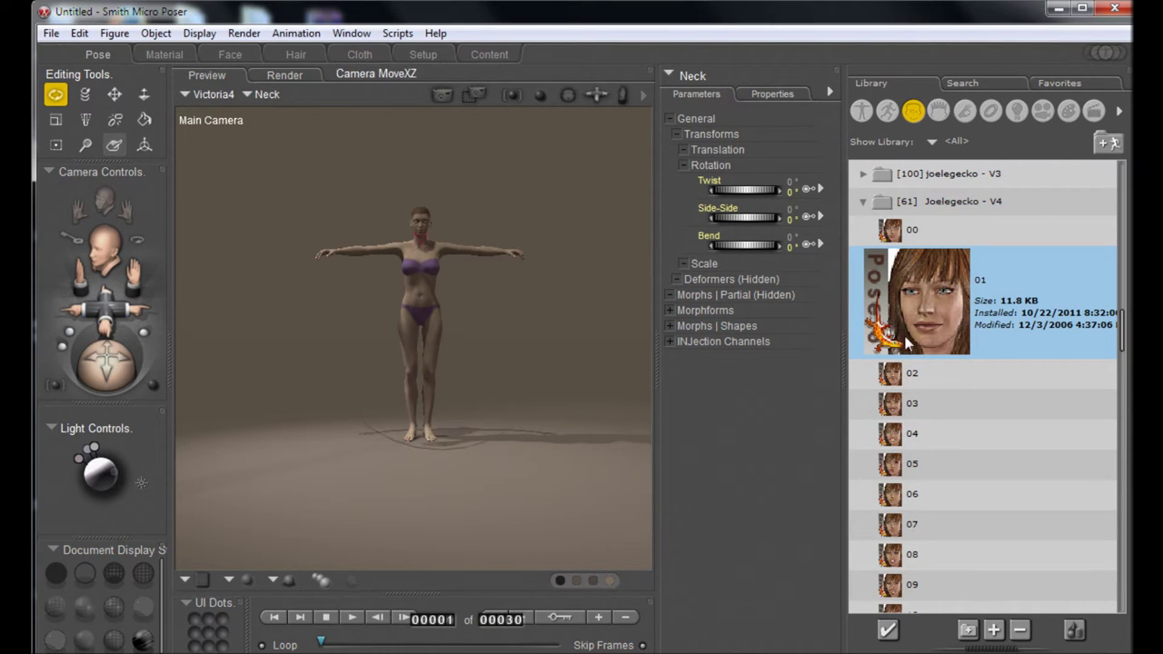
Step: Find the tipol folder among the Poser 6 props and open its Anais subfolder
{"action": "left_click", "coordinate": [991, 110]}
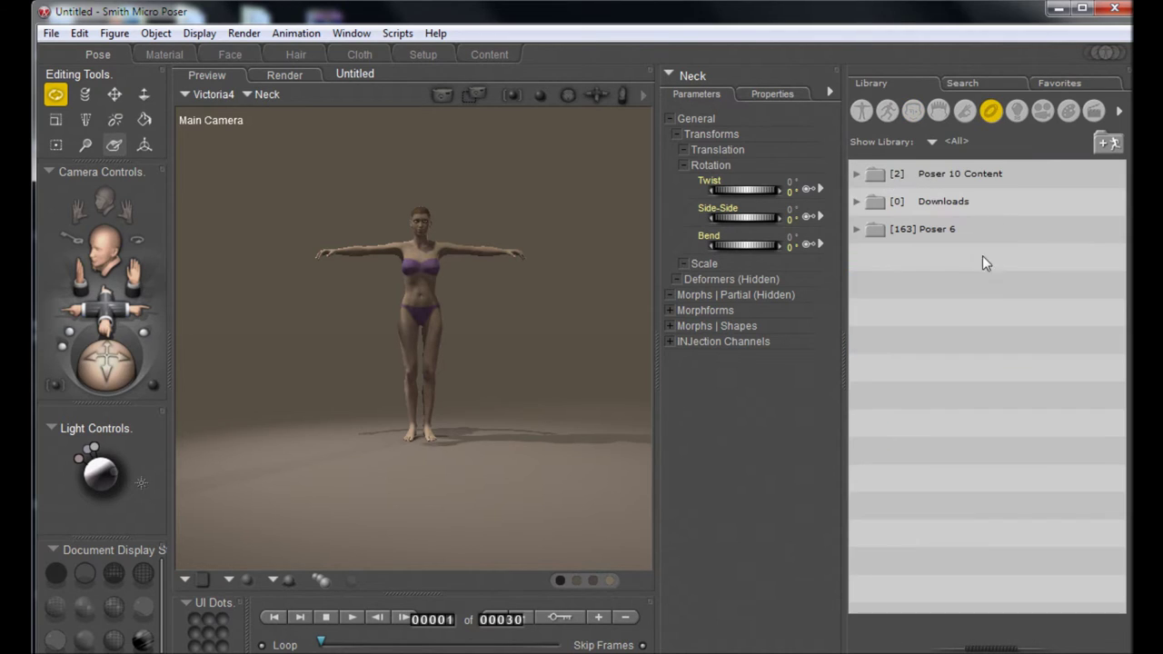
{"action": "left_click", "coordinate": [856, 230]}
{"action": "scroll", "coordinate": [879, 351], "scroll_direction": "down", "scroll_amount": 4}
{"action": "scroll", "coordinate": [879, 351], "scroll_direction": "up", "scroll_amount": 4}
{"action": "scroll", "coordinate": [879, 351], "scroll_direction": "down", "scroll_amount": 4}
{"action": "scroll", "coordinate": [879, 351], "scroll_direction": "down", "scroll_amount": 12}
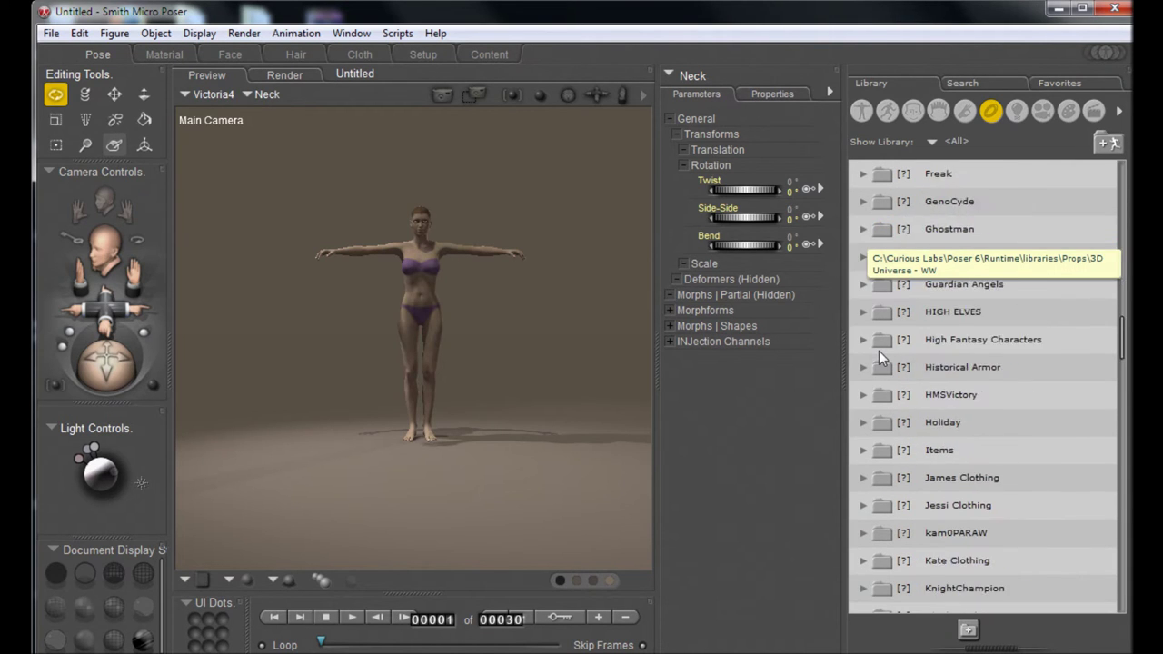
{"action": "scroll", "coordinate": [1016, 461], "scroll_direction": "down", "scroll_amount": 12}
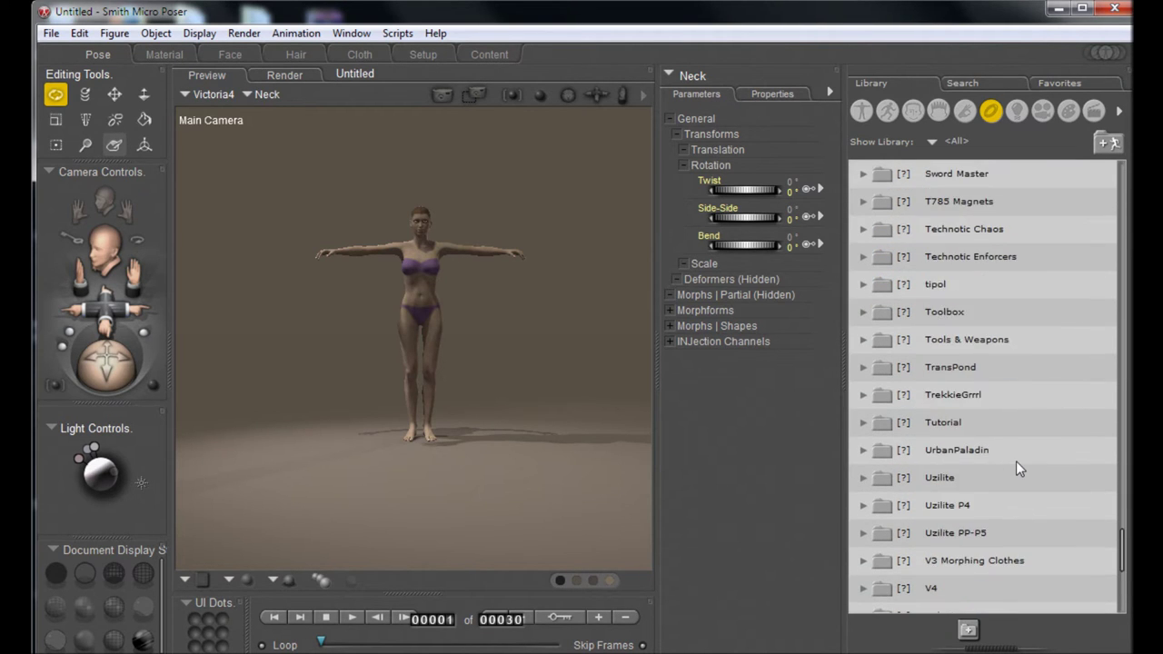
{"action": "scroll", "coordinate": [1016, 461], "scroll_direction": "up", "scroll_amount": 5}
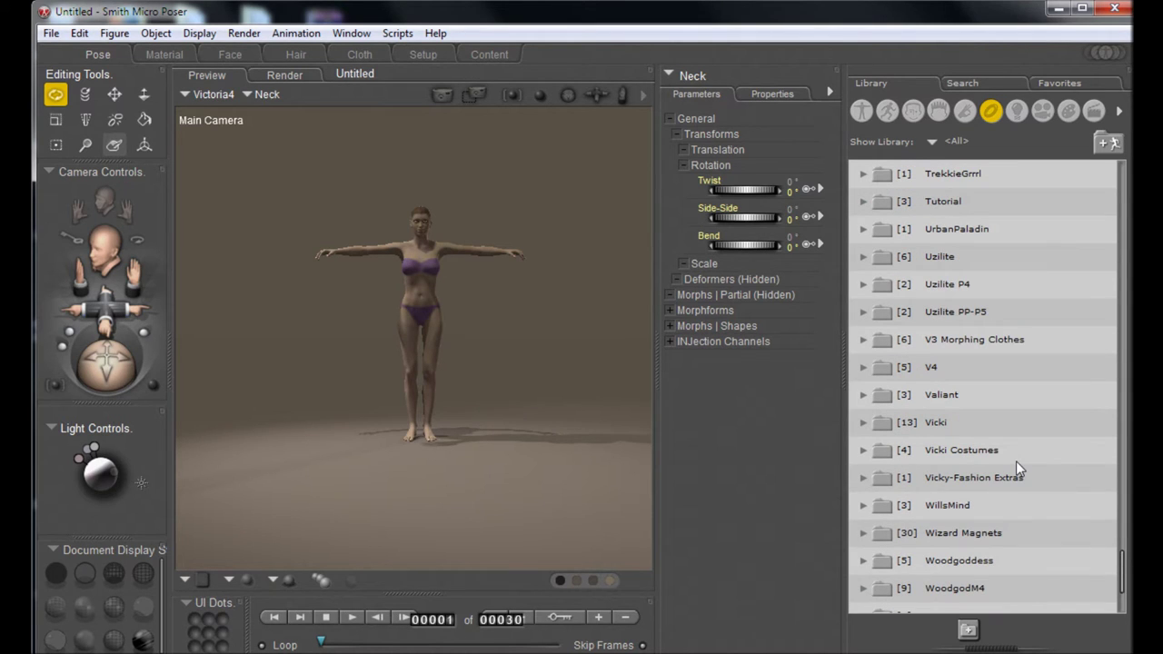
{"action": "scroll", "coordinate": [1015, 461], "scroll_direction": "up", "scroll_amount": 3}
{"action": "scroll", "coordinate": [1016, 460], "scroll_direction": "up", "scroll_amount": 3}
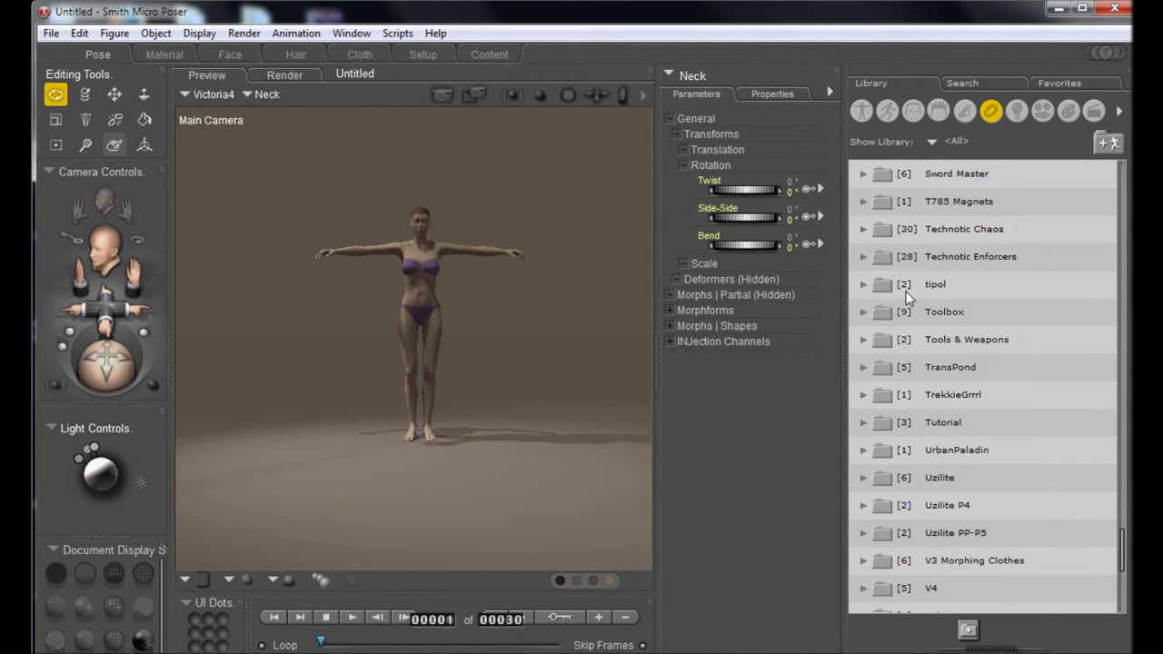
{"action": "left_click", "coordinate": [940, 284]}
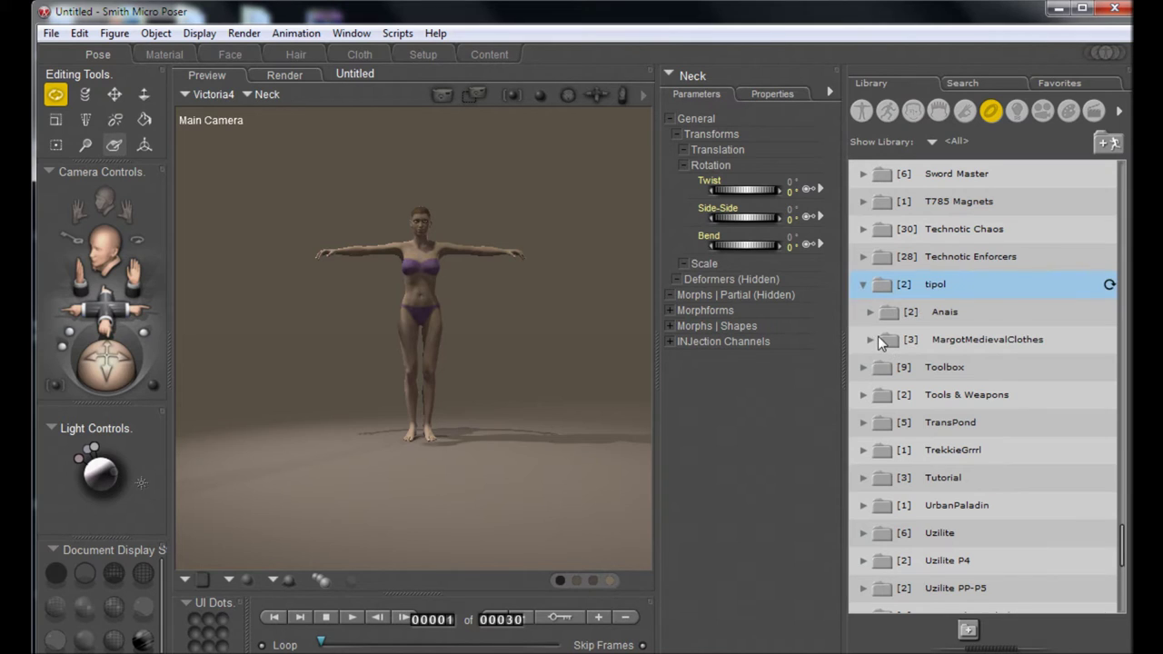
{"action": "left_click", "coordinate": [872, 313]}
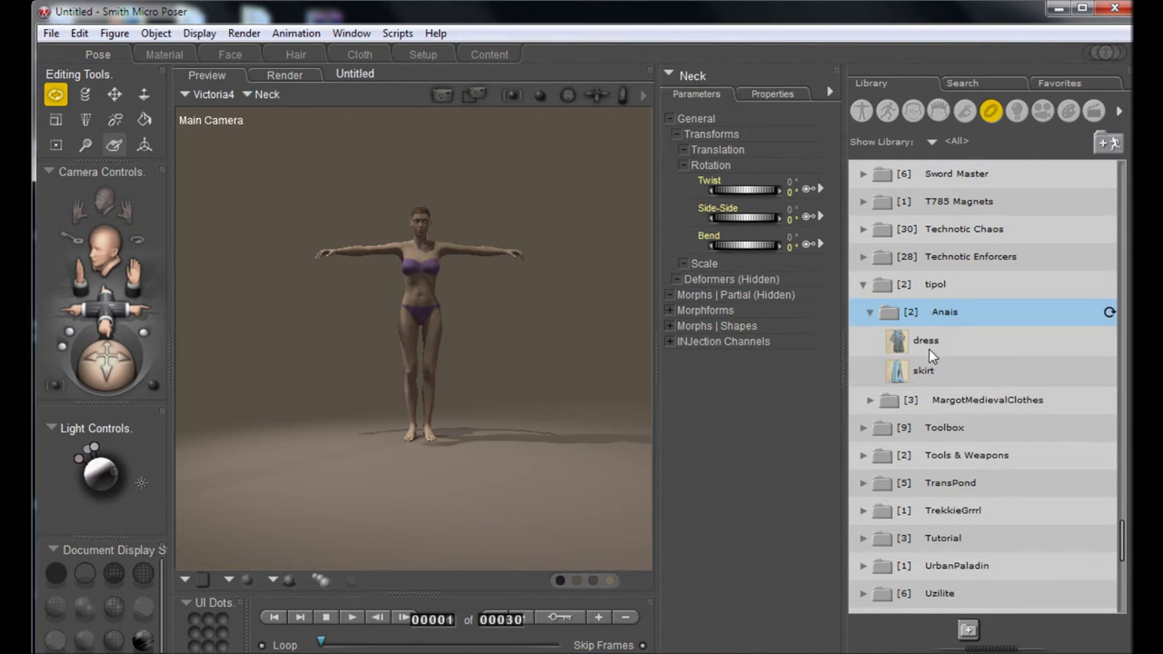
Step: Add the skirt prop from the Anais folder to the scene
{"action": "left_click", "coordinate": [926, 346]}
{"action": "left_click", "coordinate": [936, 454]}
{"action": "double_click", "coordinate": [923, 427]}
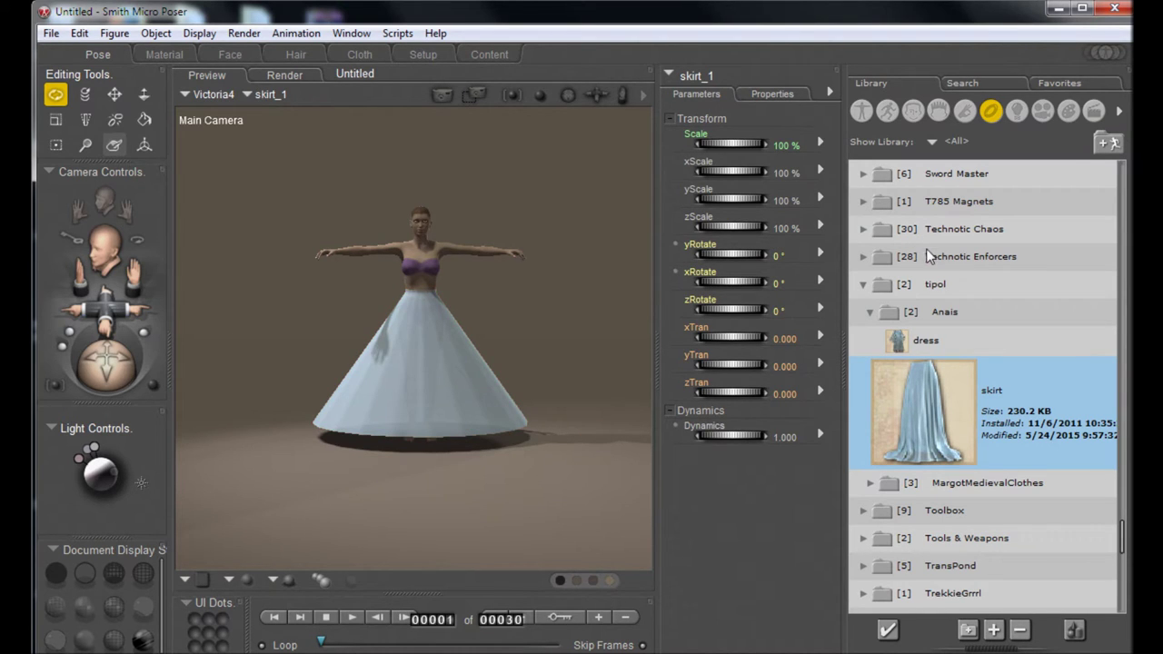
Step: Create cloth simulation Sim_1 for frames 1 to 30 with cloth self-collision, and clothify skirt_1
{"action": "left_click", "coordinate": [350, 59]}
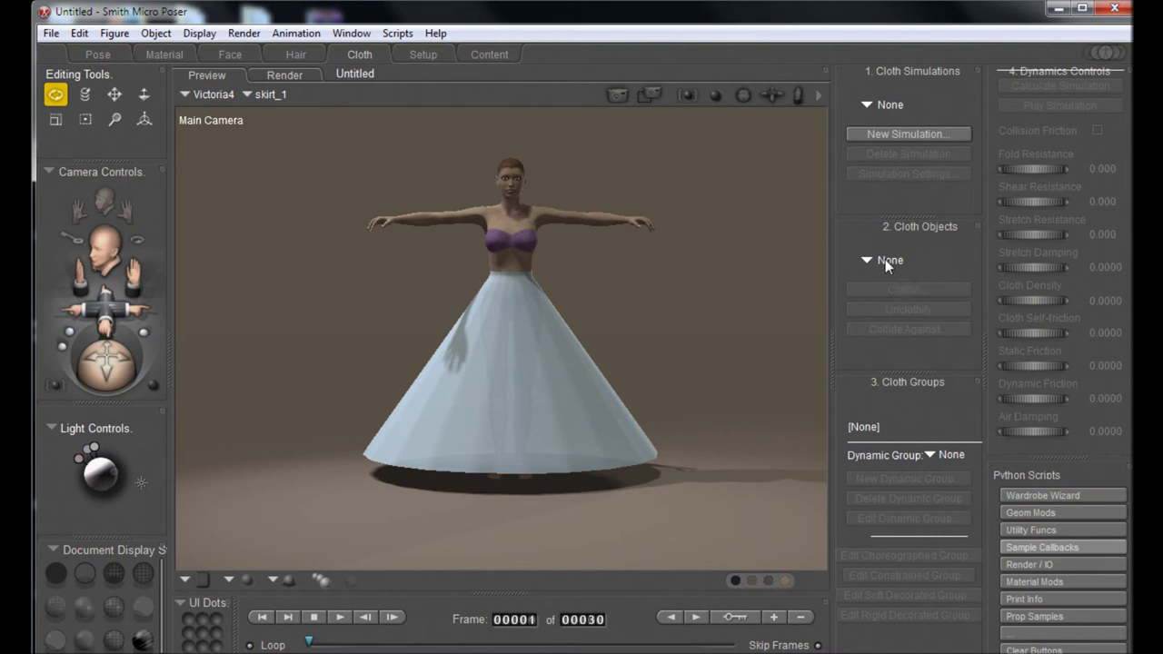
{"action": "left_click", "coordinate": [892, 136]}
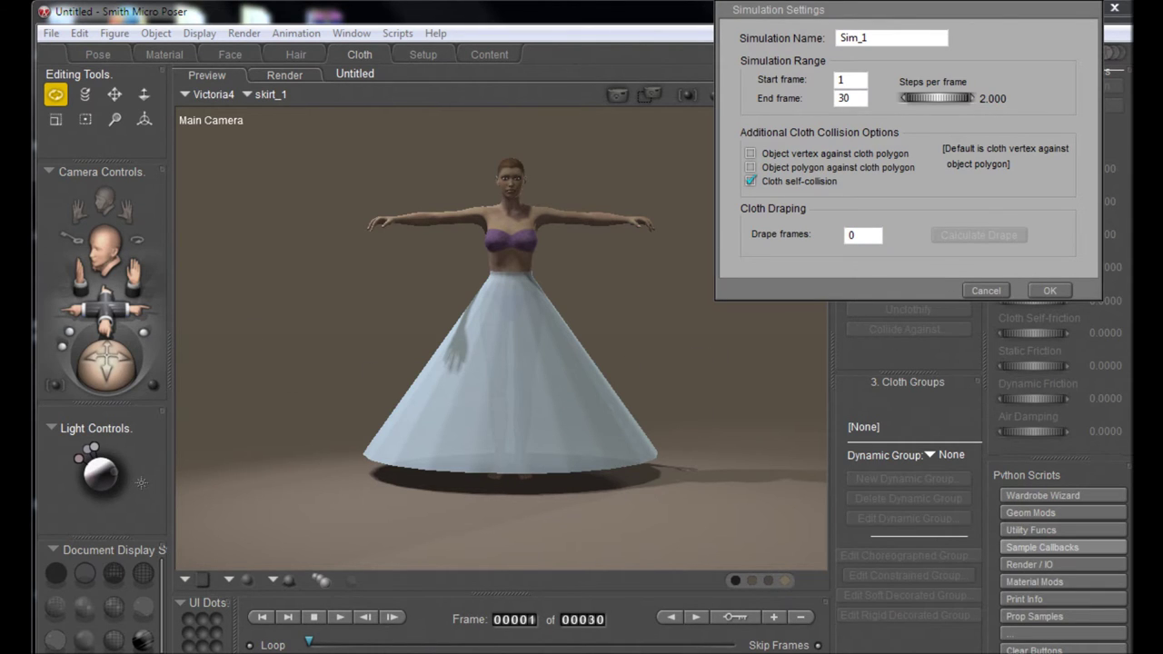
{"action": "left_click", "coordinate": [1054, 292]}
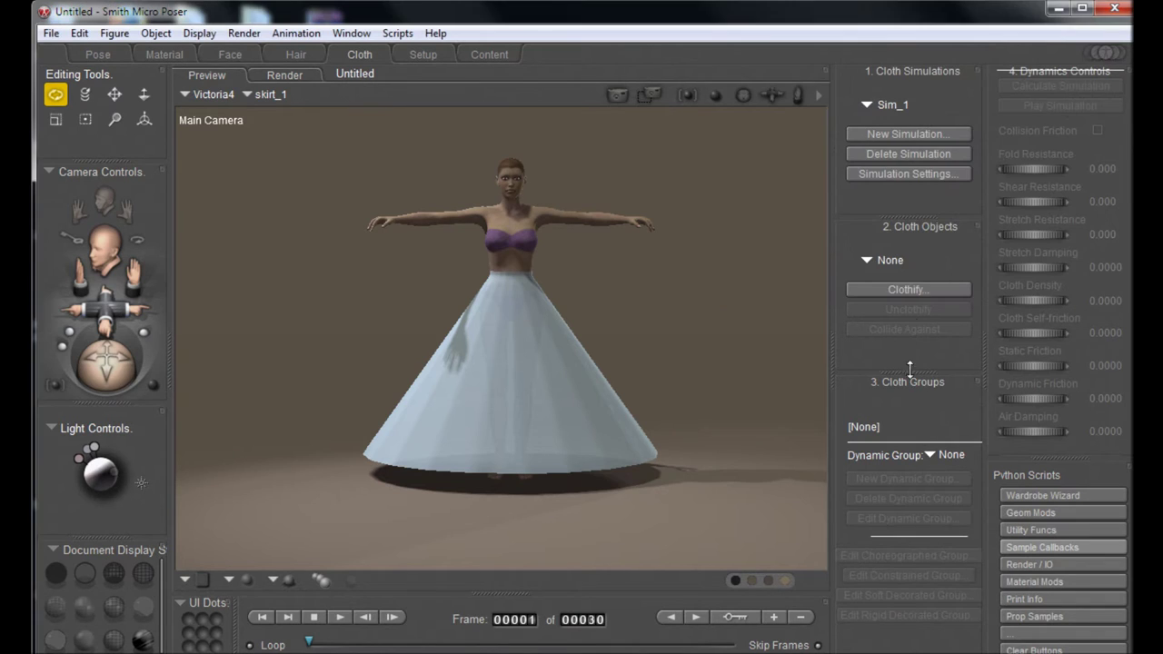
{"action": "left_click", "coordinate": [883, 291]}
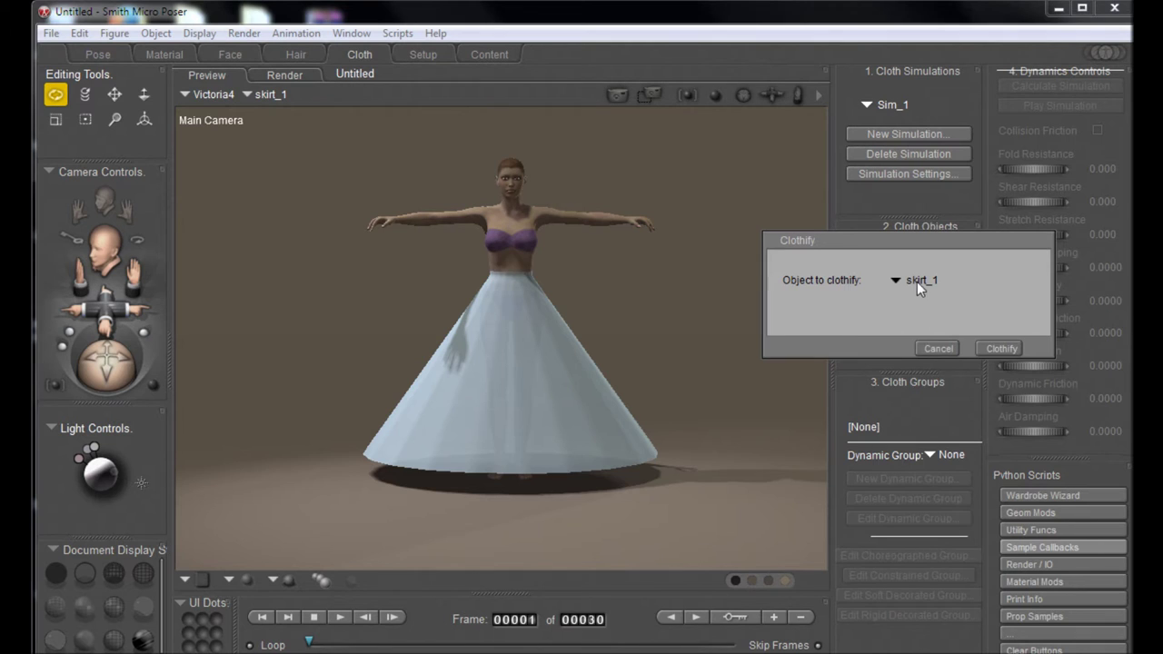
{"action": "left_click", "coordinate": [1004, 350]}
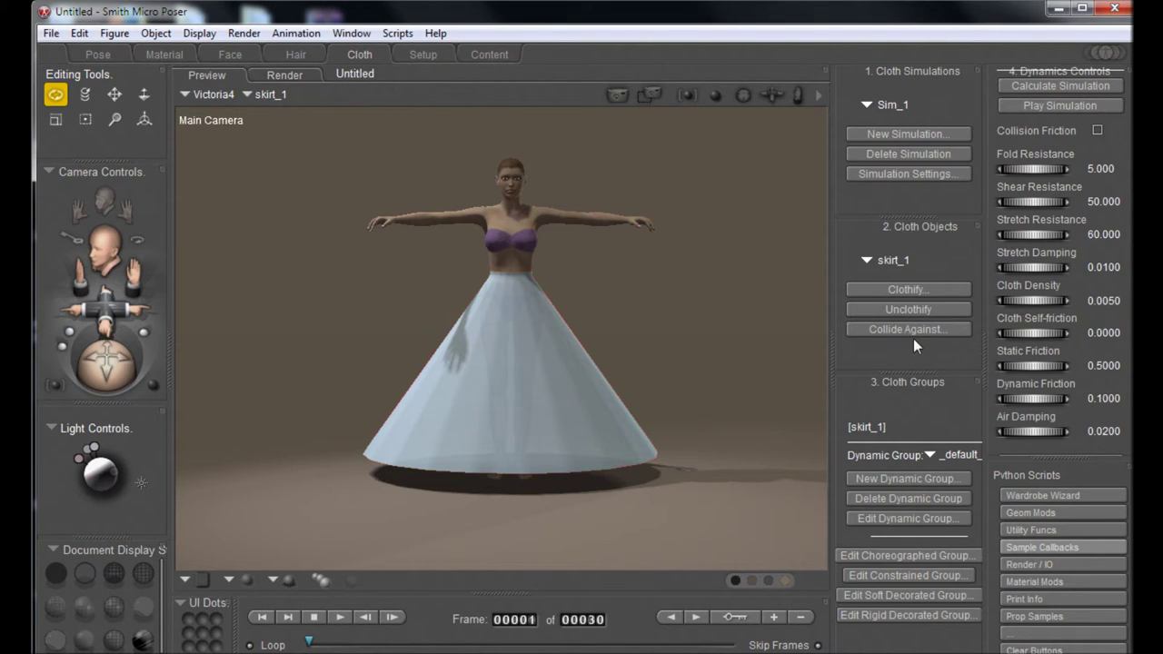
Step: Set the Victoria4 figure and the GROUND as collision objects for the skirt
{"action": "left_click", "coordinate": [895, 329]}
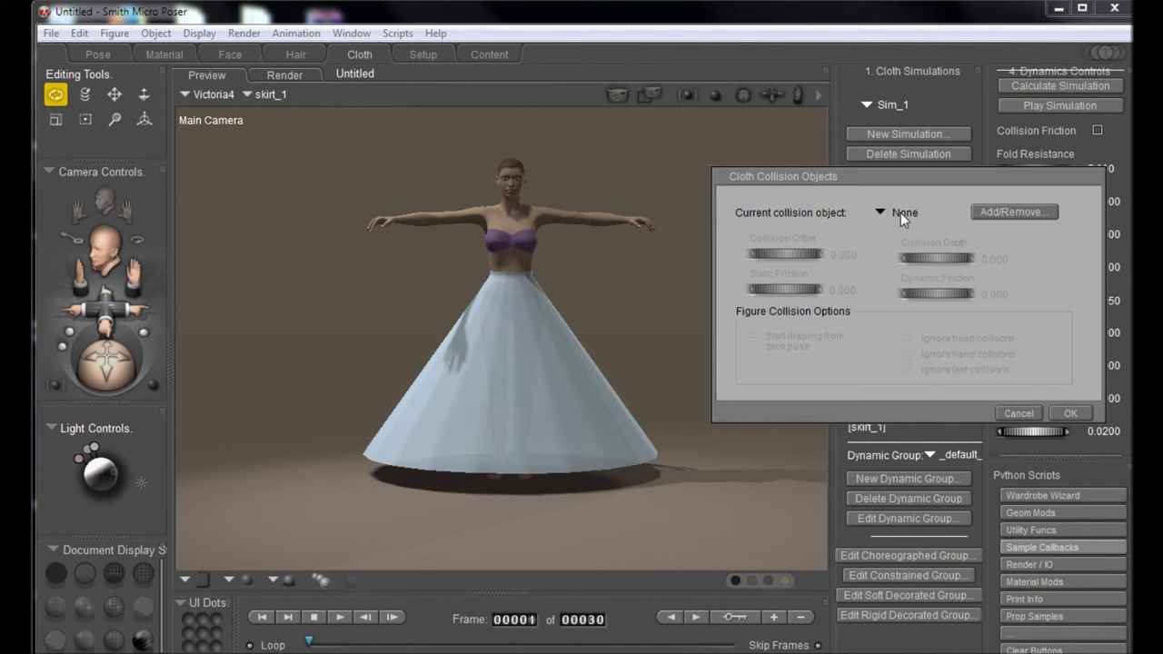
{"action": "left_click", "coordinate": [1011, 210]}
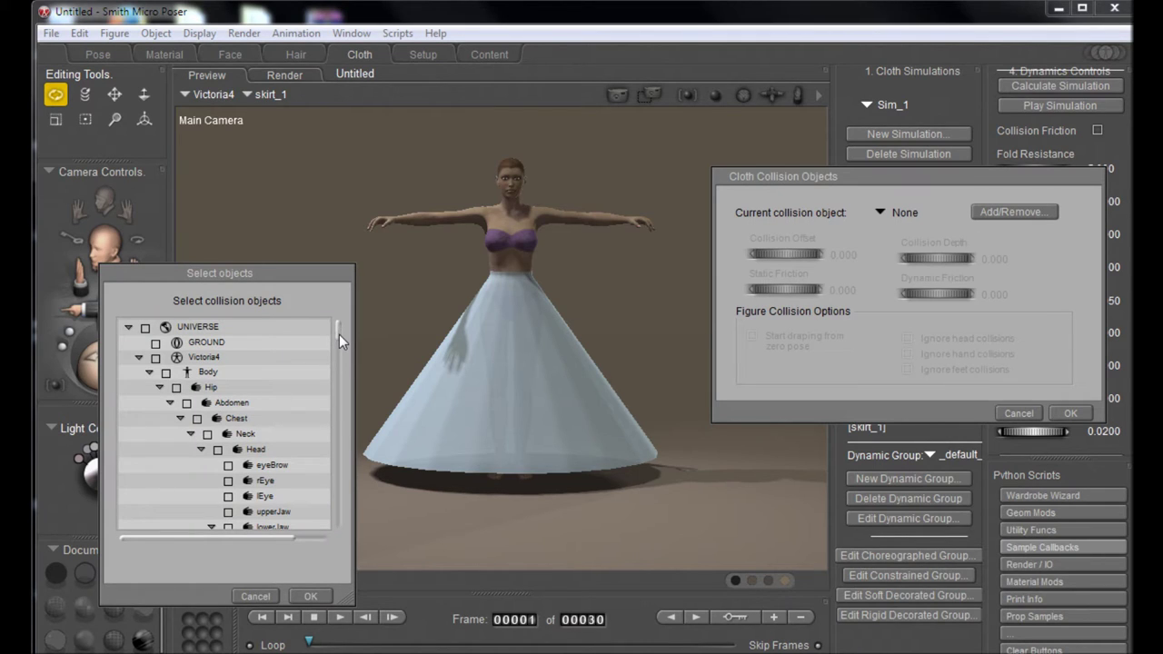
{"action": "left_click_drag", "start_coordinate": [339, 335], "coordinate": [338, 326]}
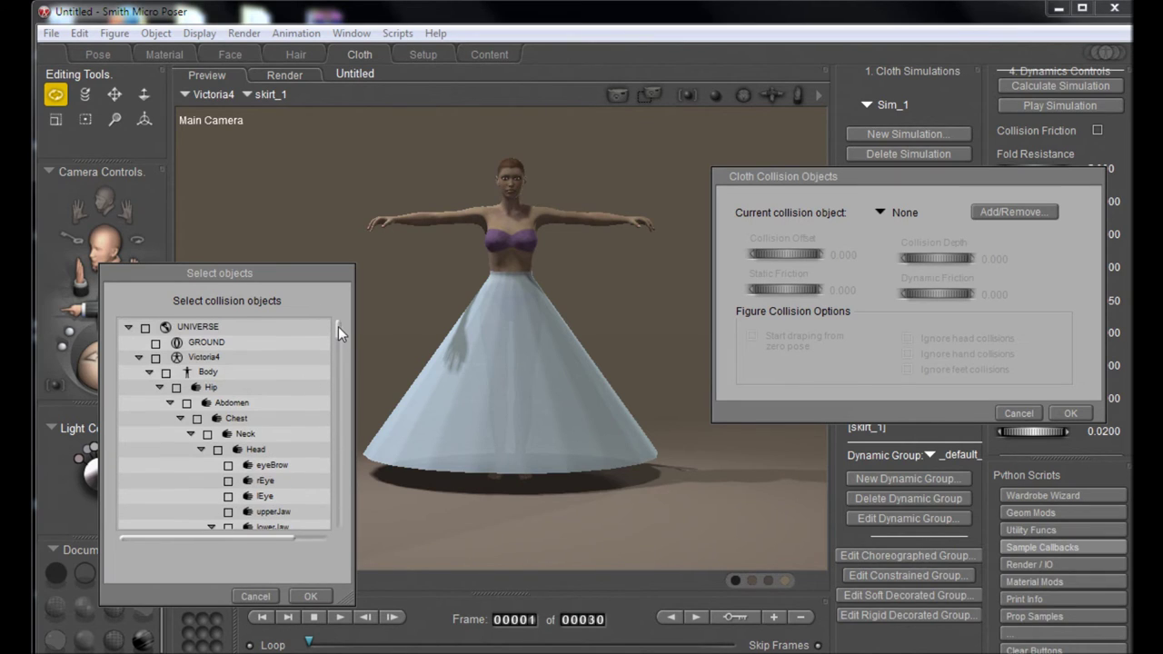
{"action": "left_click", "coordinate": [155, 357]}
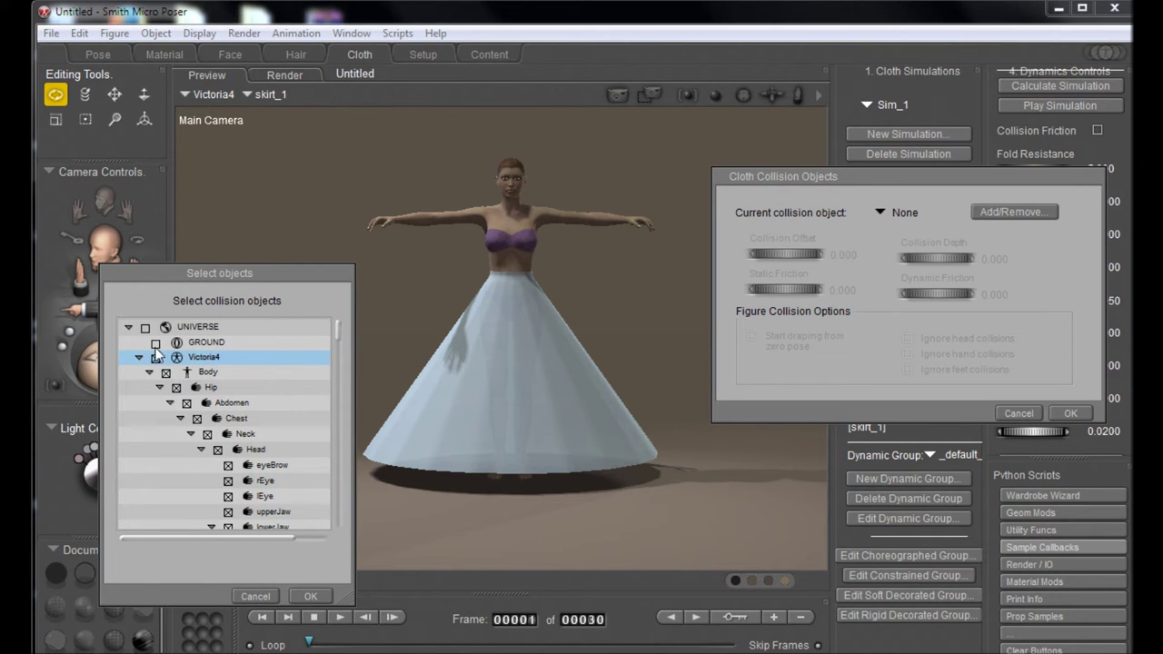
{"action": "left_click", "coordinate": [155, 342]}
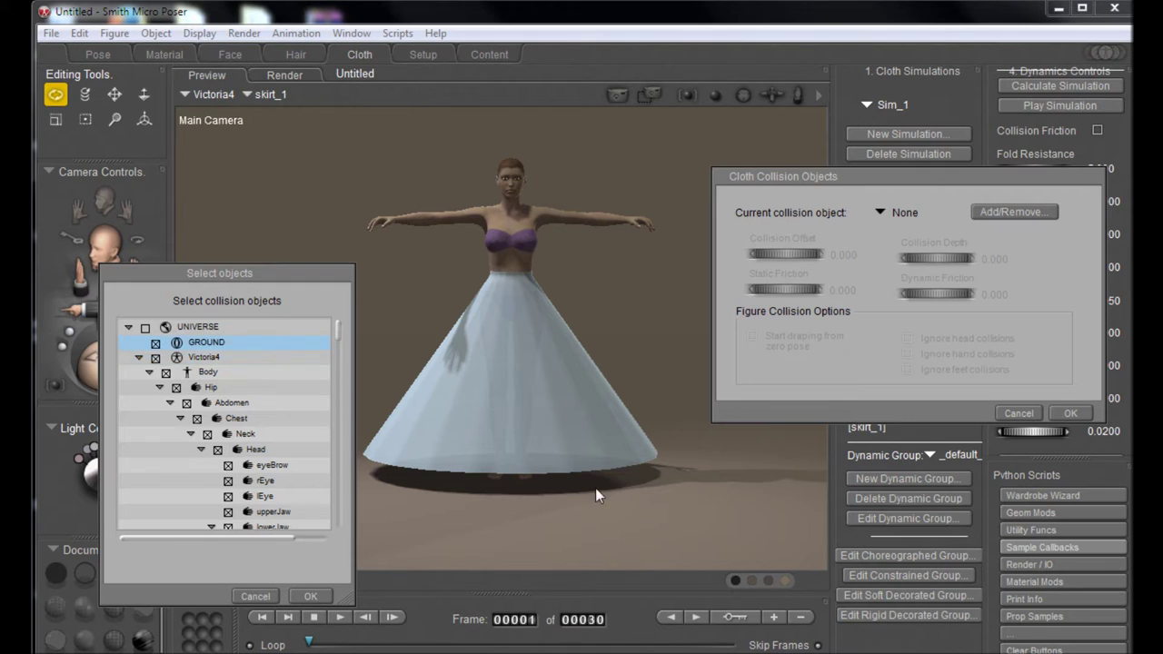
{"action": "left_click", "coordinate": [310, 596]}
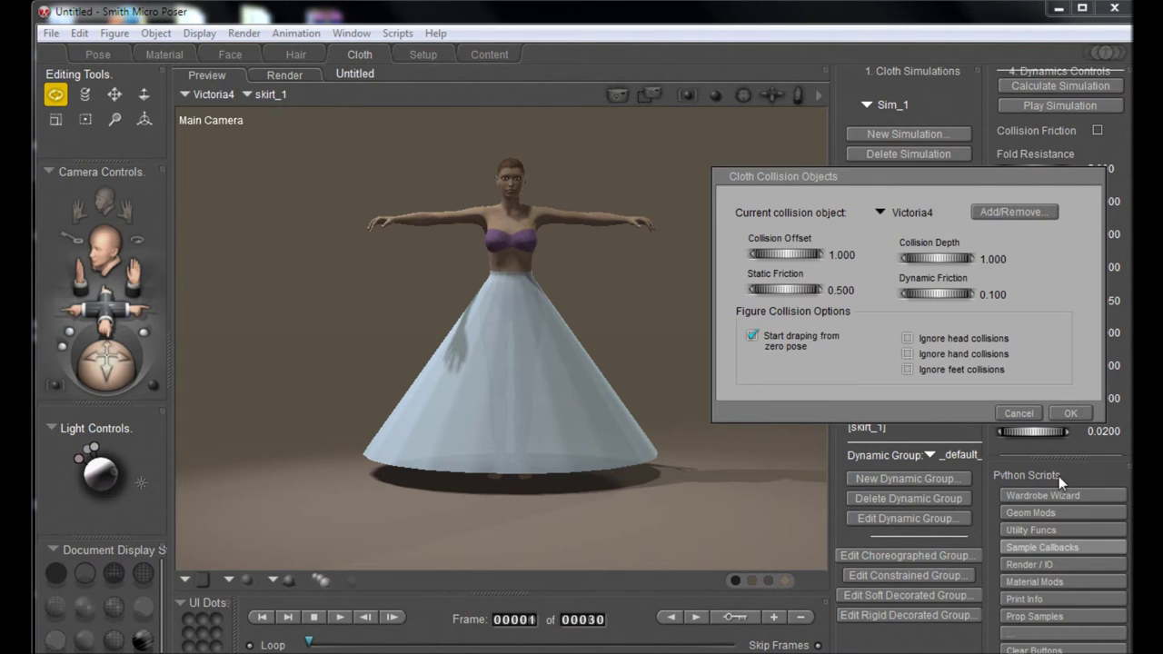
{"action": "left_click", "coordinate": [1071, 413]}
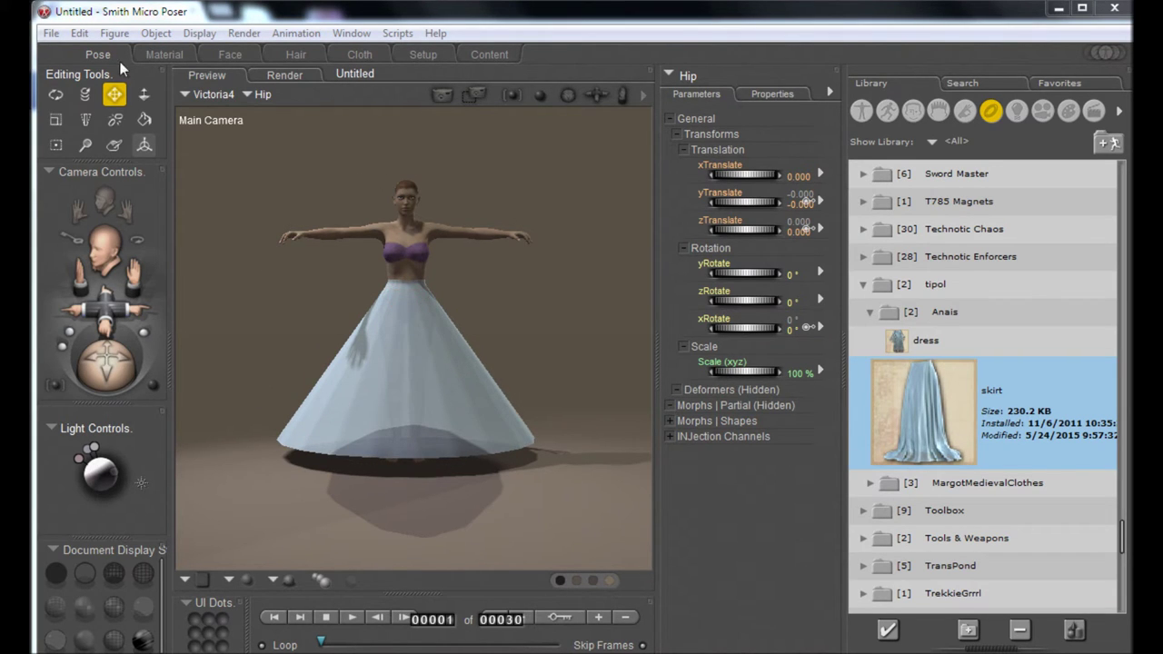
Step: Create a wind force and move it beside the skirt to about X 6.95, Y 3.32, Z -0.35
{"action": "left_click", "coordinate": [156, 35]}
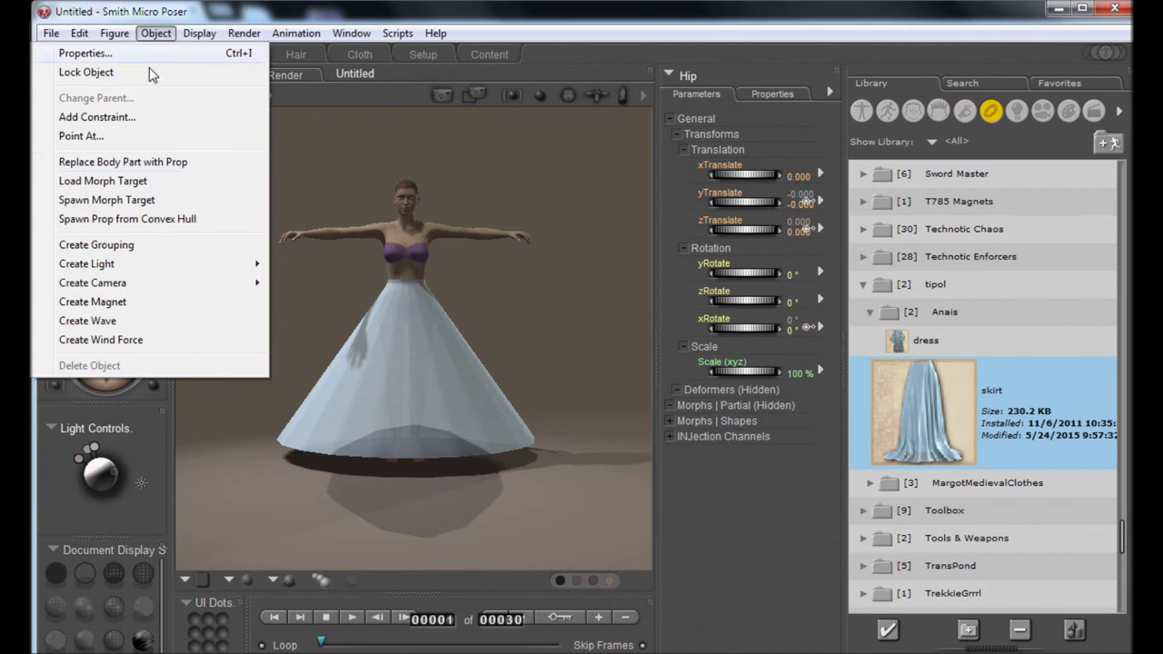
{"action": "left_click", "coordinate": [102, 340]}
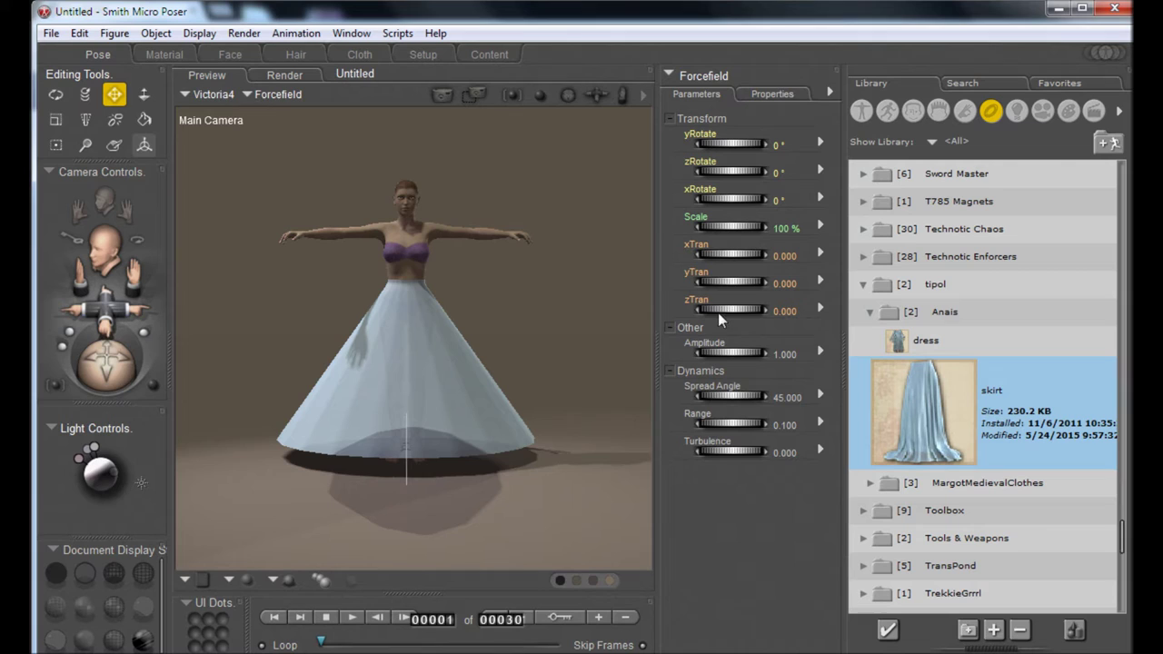
{"action": "mouse_move", "coordinate": [723, 253]}
{"action": "left_mouse_down"}
{"action": "mouse_move", "coordinate": [756, 257]}
{"action": "mouse_move", "coordinate": [286, 285]}
{"action": "mouse_move", "coordinate": [1043, 262]}
{"action": "mouse_move", "coordinate": [778, 263]}
{"action": "mouse_move", "coordinate": [722, 260]}
{"action": "mouse_move", "coordinate": [826, 259]}
{"action": "mouse_move", "coordinate": [723, 252]}
{"action": "left_mouse_up"}
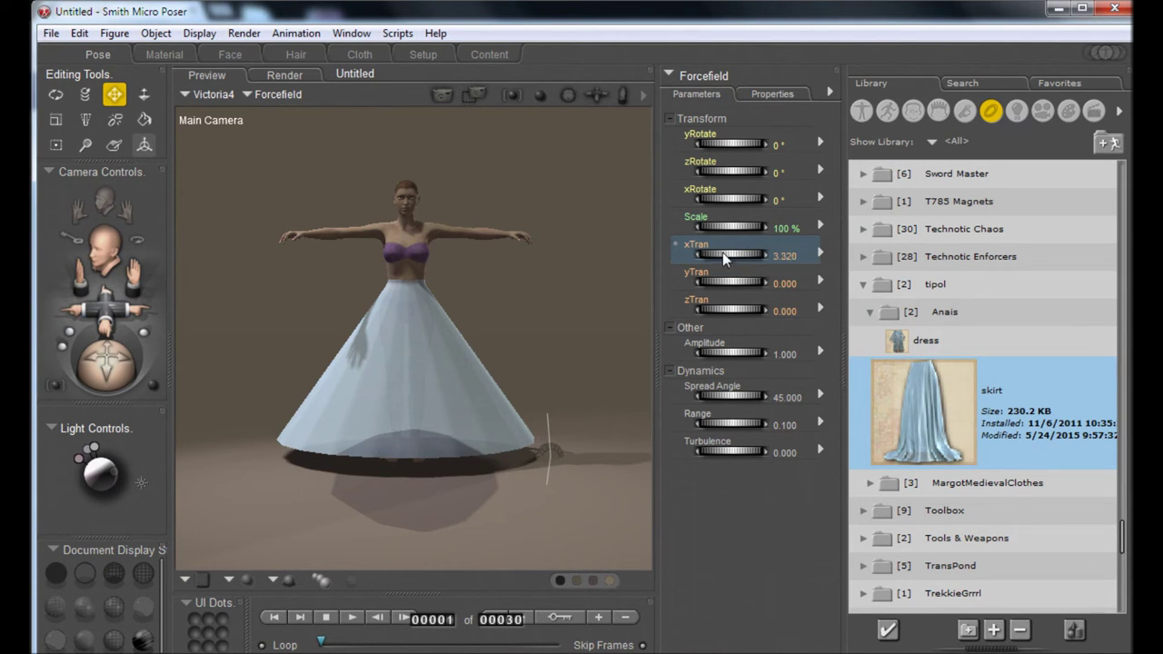
{"action": "mouse_move", "coordinate": [114, 313]}
{"action": "left_mouse_down"}
{"action": "mouse_move", "coordinate": [377, 401]}
{"action": "mouse_move", "coordinate": [517, 369]}
{"action": "mouse_move", "coordinate": [500, 330]}
{"action": "left_mouse_up"}
Step: From the top camera, rotate the wind force 68° about Y and move it to about X 6.57, Z 1.58
{"action": "left_click", "coordinate": [73, 173]}
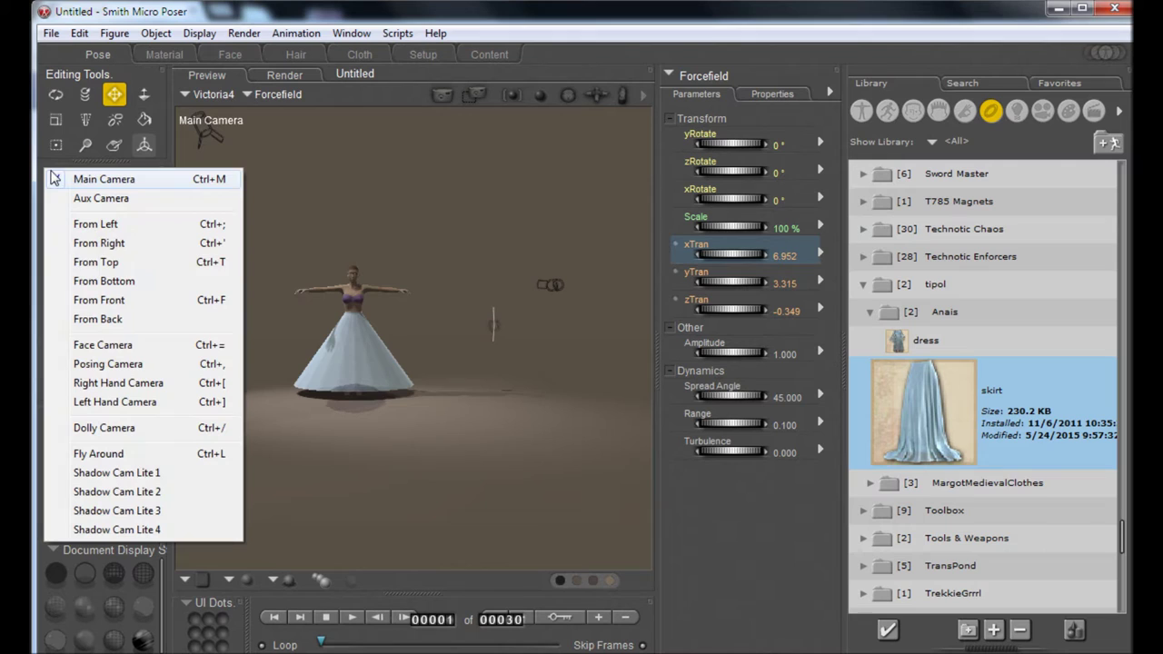
{"action": "left_click", "coordinate": [96, 262]}
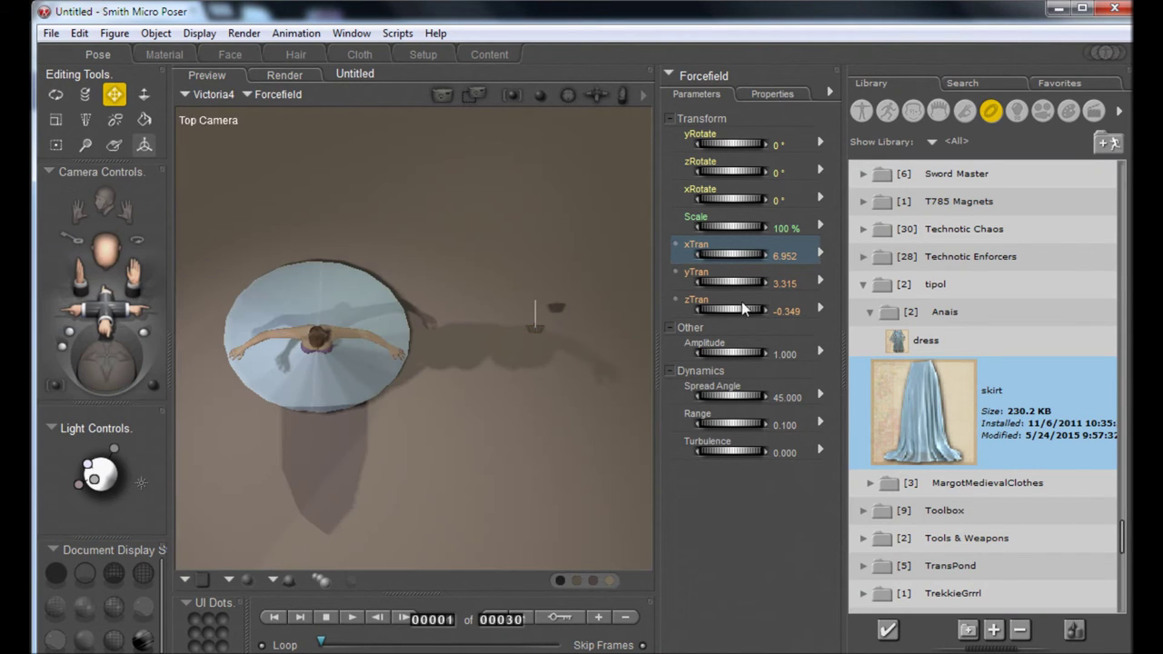
{"action": "mouse_move", "coordinate": [720, 142]}
{"action": "left_mouse_down"}
{"action": "mouse_move", "coordinate": [744, 148]}
{"action": "mouse_move", "coordinate": [732, 162]}
{"action": "left_mouse_up"}
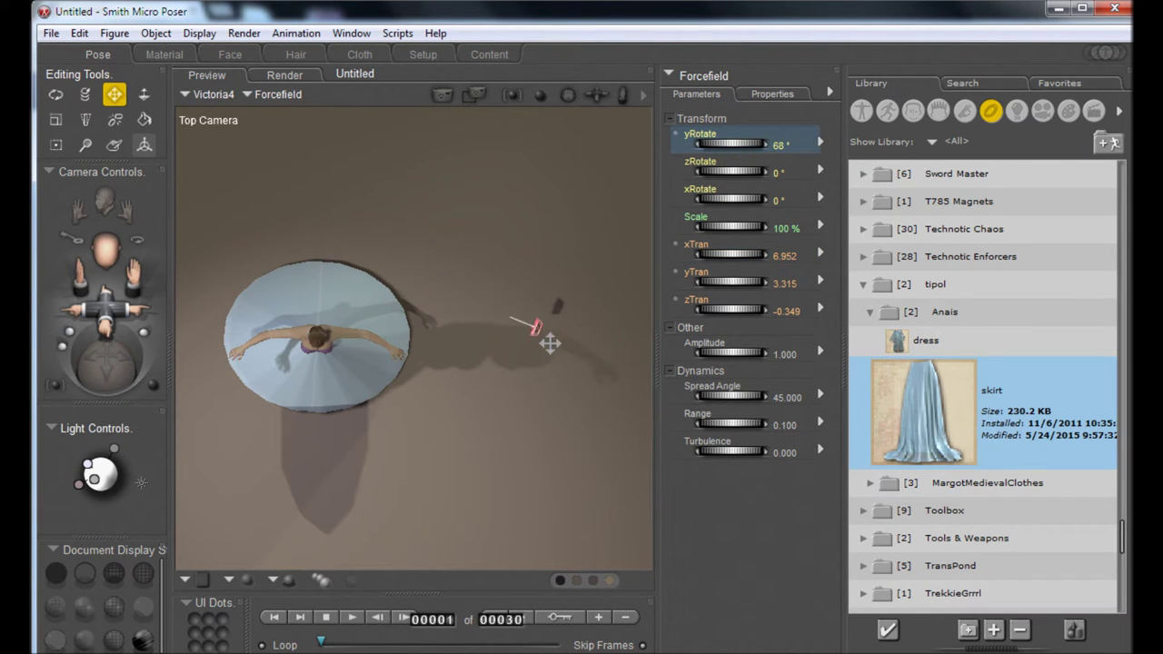
{"action": "left_click_drag", "start_coordinate": [543, 338], "coordinate": [531, 397]}
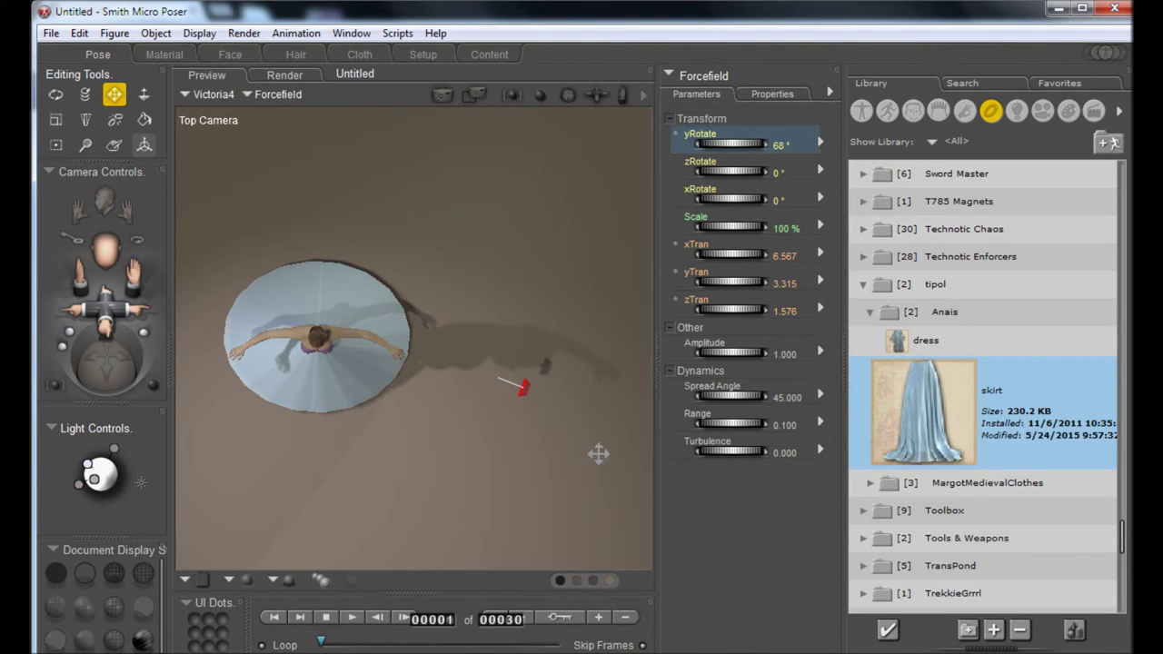
Step: From the main camera, set the wind force's range to about 1.12 and move it to about X 5.82, Y 3.03, Z 1.61
{"action": "left_click", "coordinate": [52, 171]}
{"action": "left_click", "coordinate": [60, 176]}
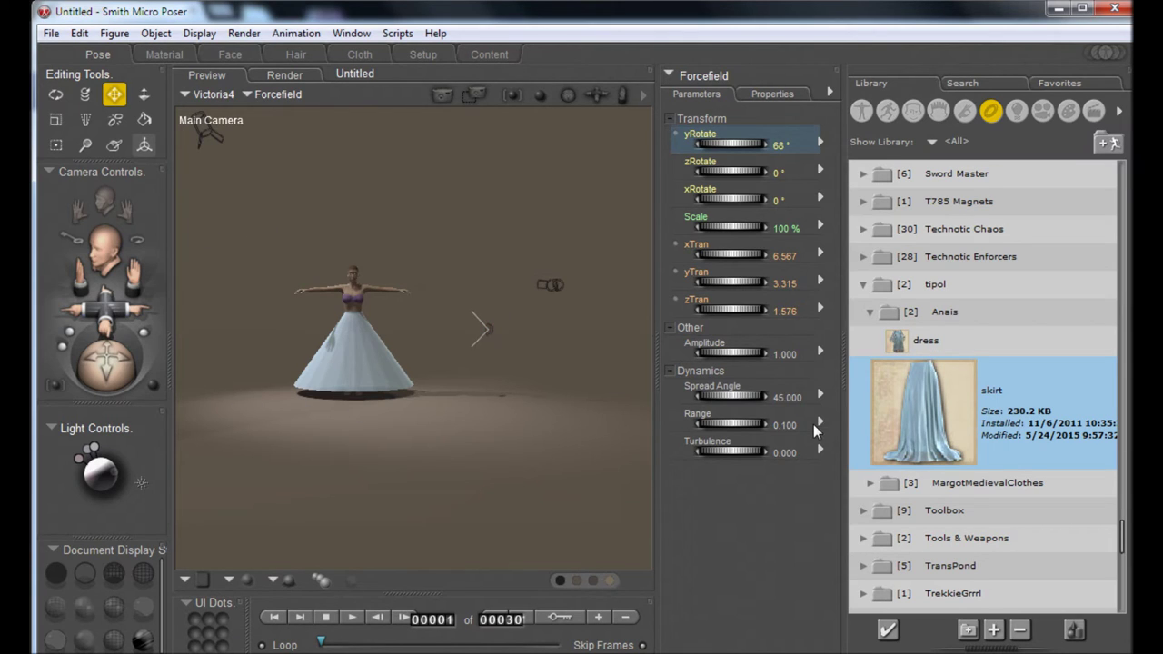
{"action": "left_click_drag", "start_coordinate": [734, 425], "coordinate": [811, 439]}
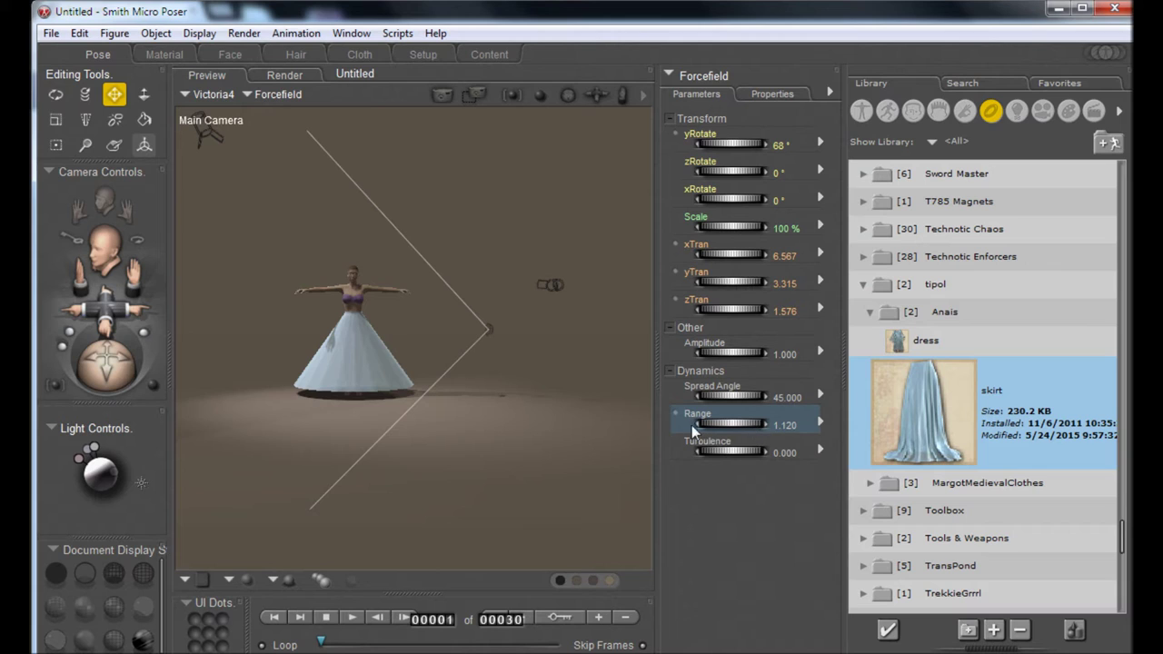
{"action": "left_click_drag", "start_coordinate": [493, 330], "coordinate": [477, 342]}
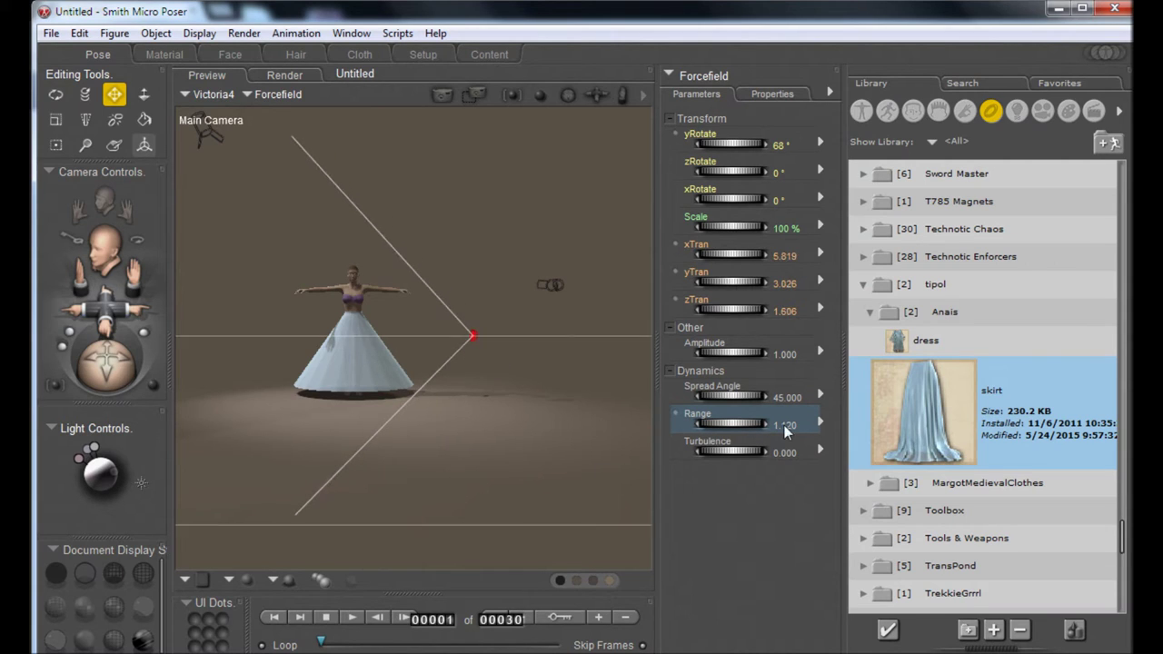
Step: Calculate the skirt's cloth simulation Sim_1 and return the animation to frame 1
{"action": "left_click", "coordinate": [355, 54]}
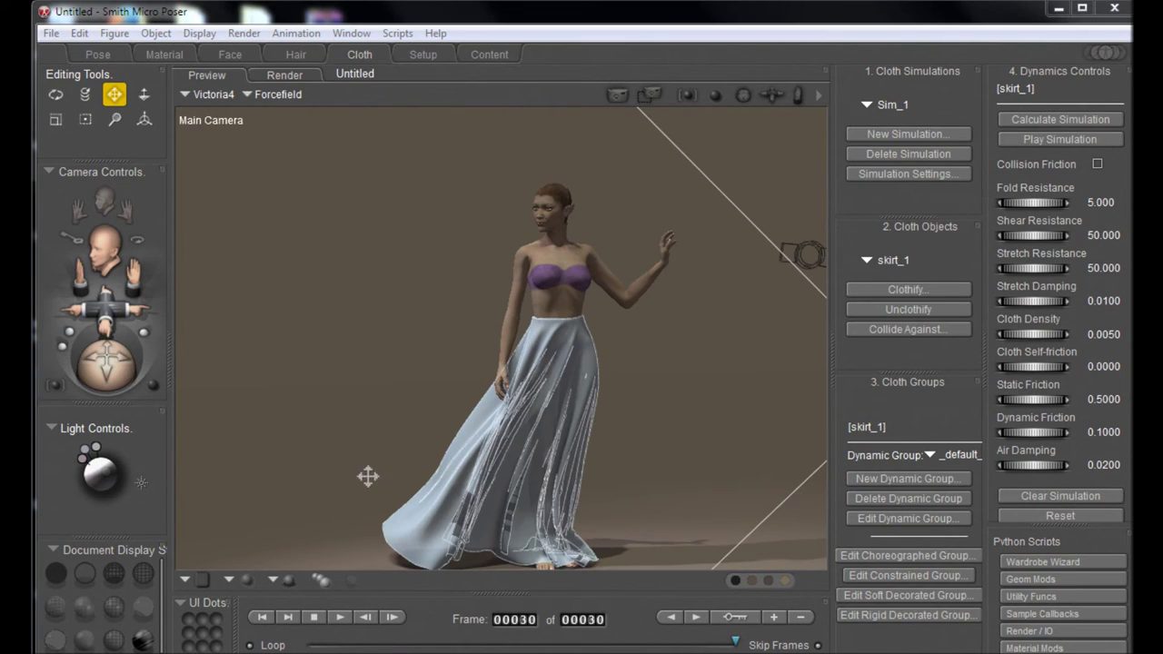
{"action": "left_click", "coordinate": [516, 623]}
{"action": "type", "text": "1"}
{"action": "key", "text": "Return"}
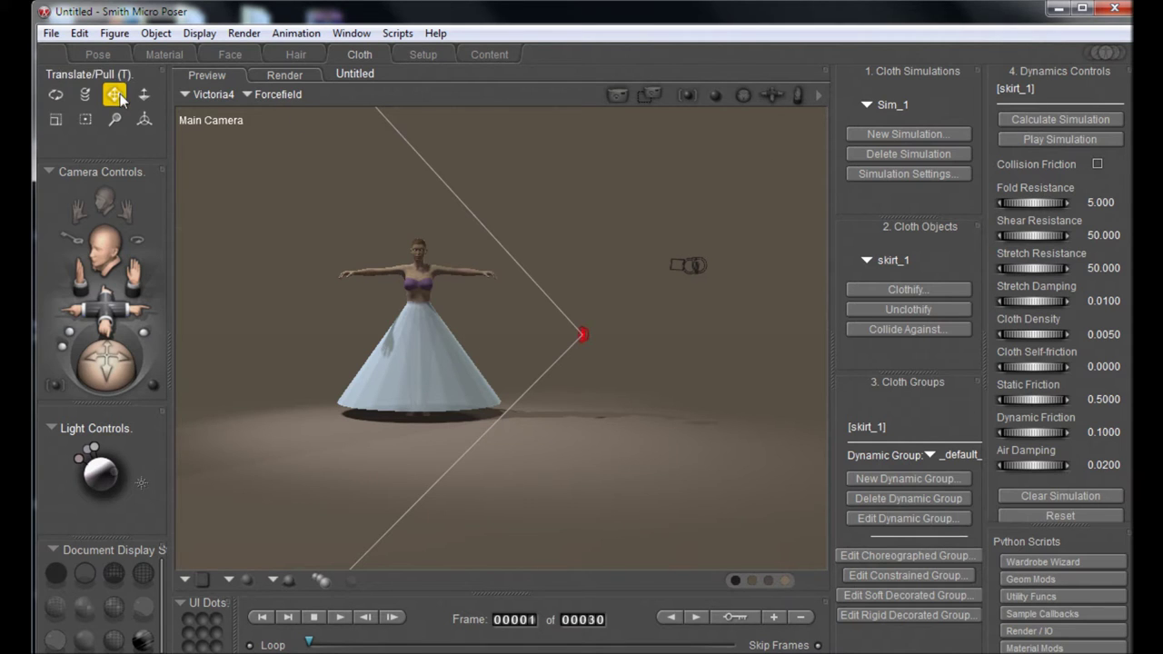
Step: Add the dress prop from the Anais folder to the scene
{"action": "left_click", "coordinate": [97, 55]}
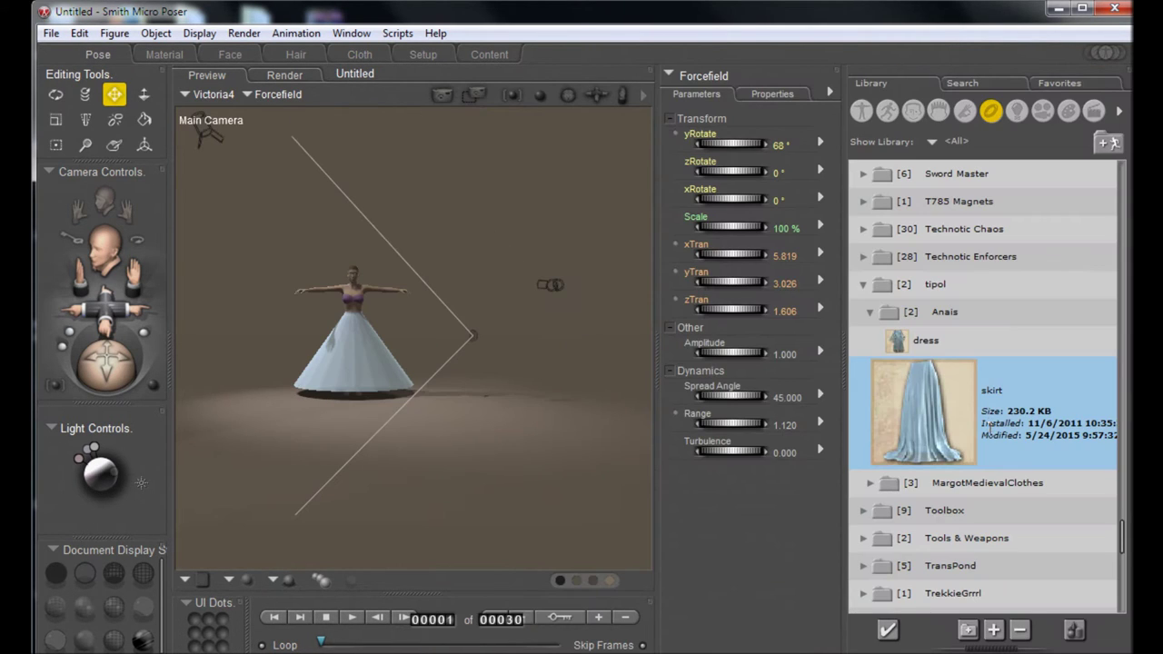
{"action": "double_click", "coordinate": [916, 338]}
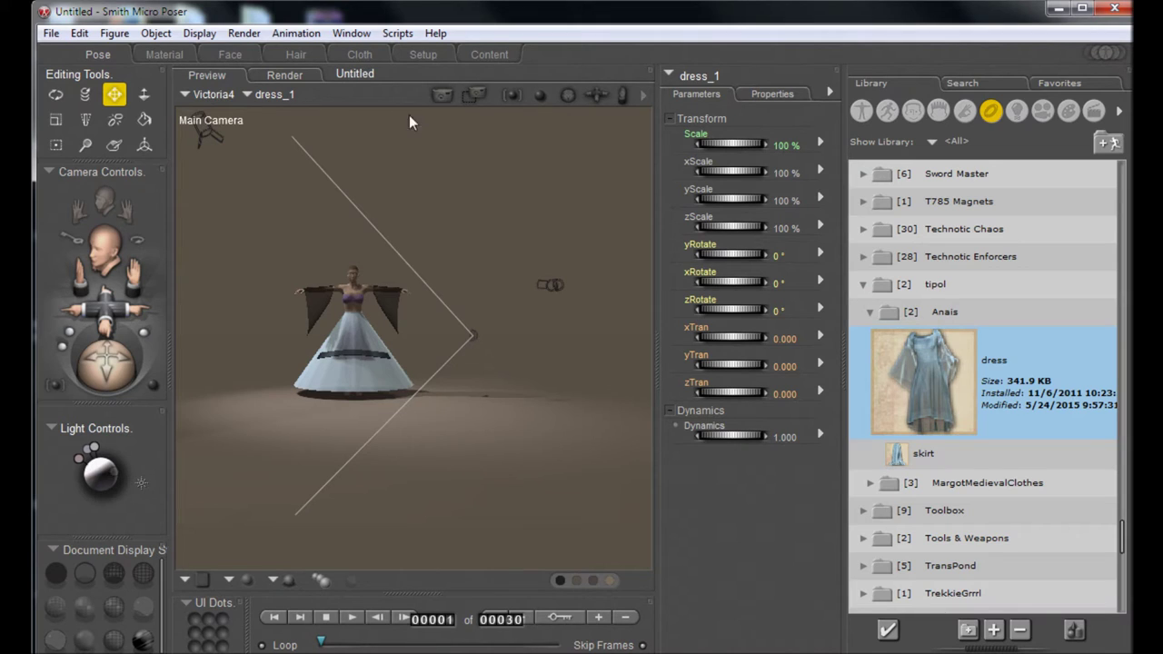
Step: Create cloth simulation Sim_2 for frames 1 to 30 and clothify dress_1
{"action": "left_click", "coordinate": [356, 53]}
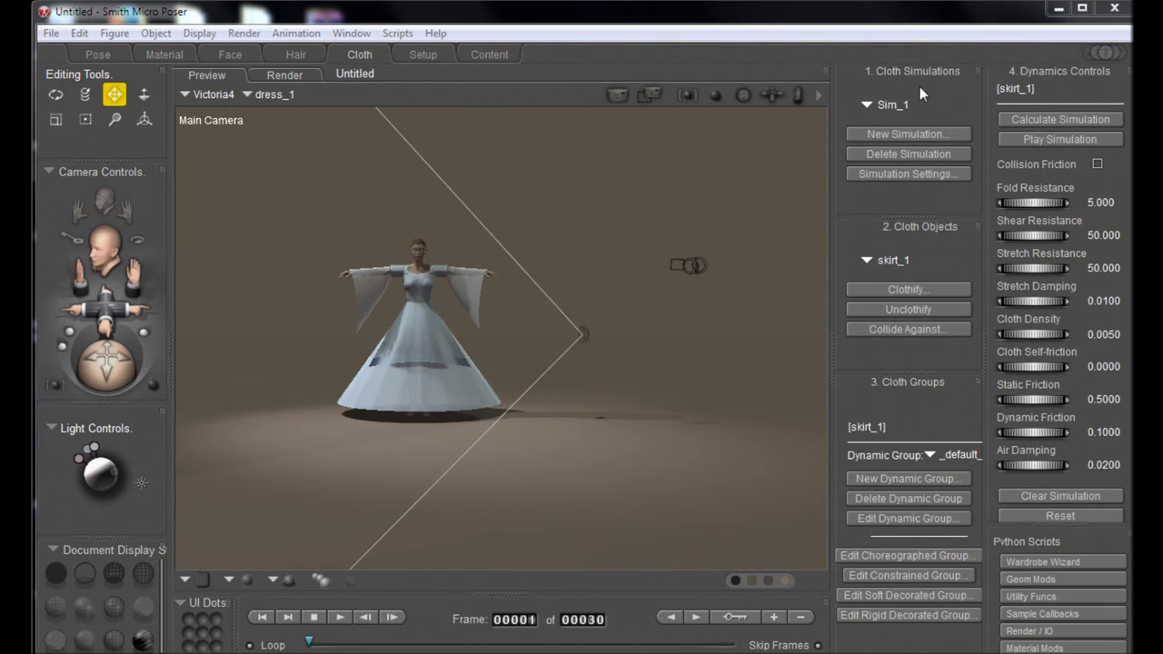
{"action": "left_click", "coordinate": [909, 136]}
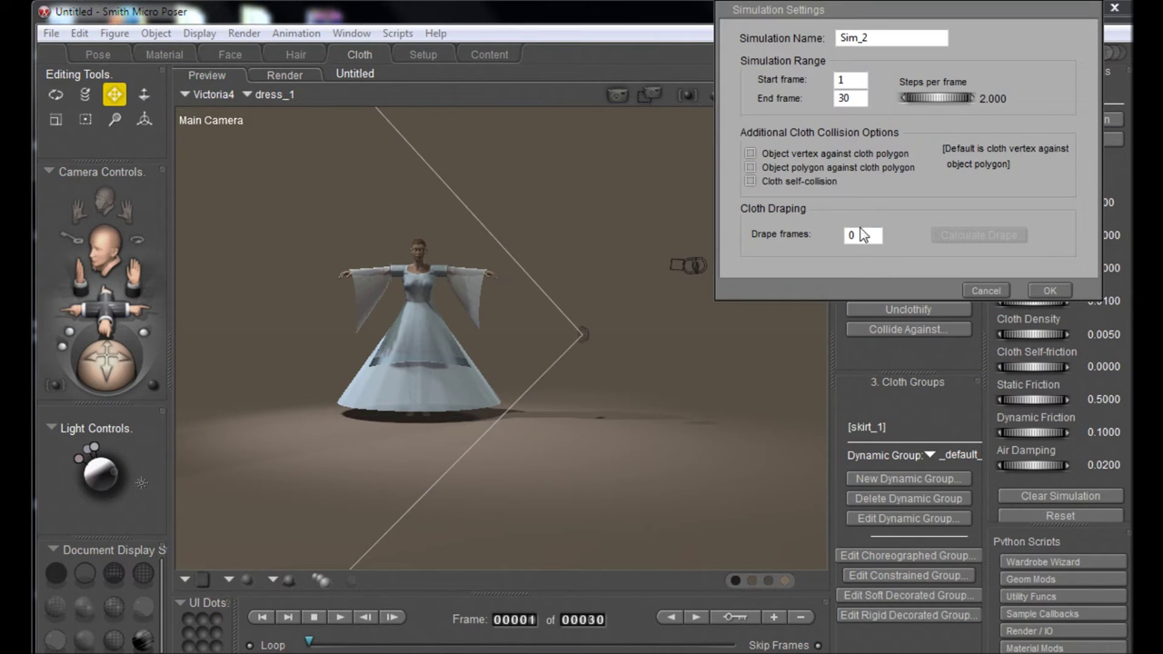
{"action": "left_click", "coordinate": [1043, 293]}
{"action": "left_click", "coordinate": [895, 292]}
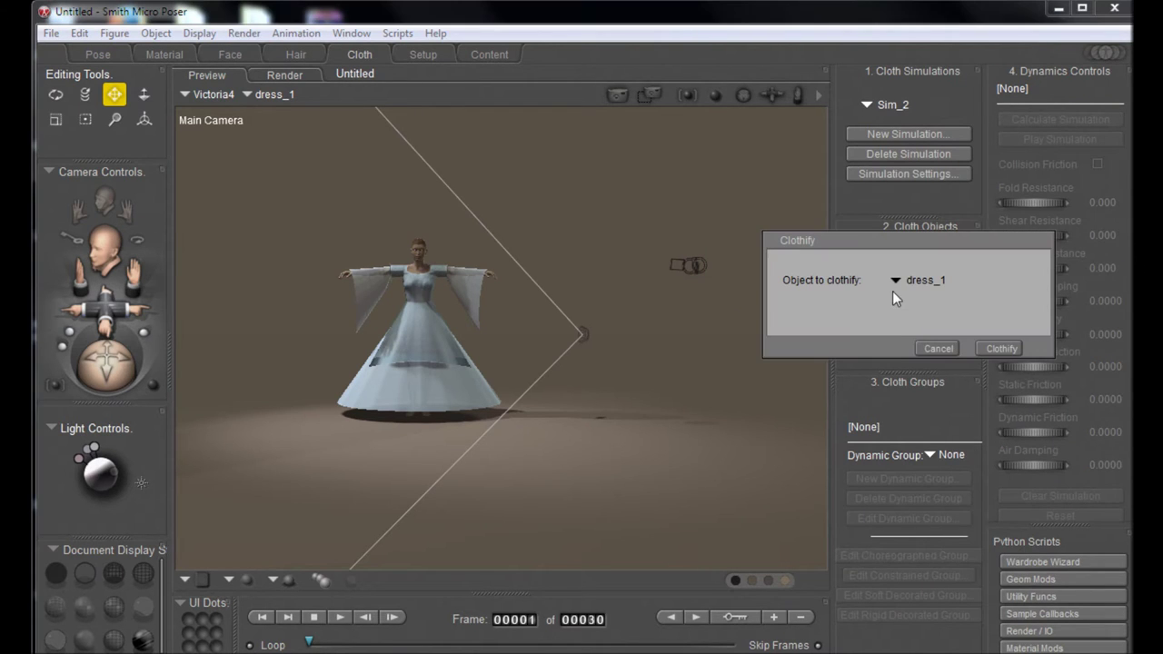
{"action": "left_click", "coordinate": [1000, 349]}
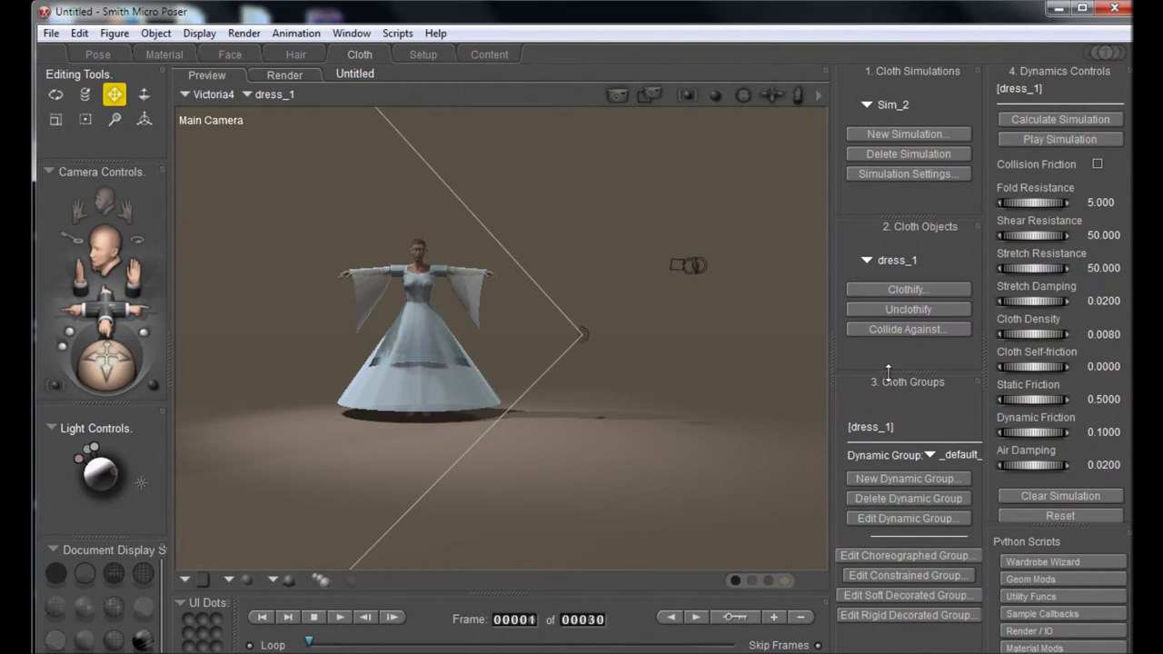
Step: Set the Victoria4 figure and skirt_1 as collision objects for the dress
{"action": "left_click", "coordinate": [890, 329]}
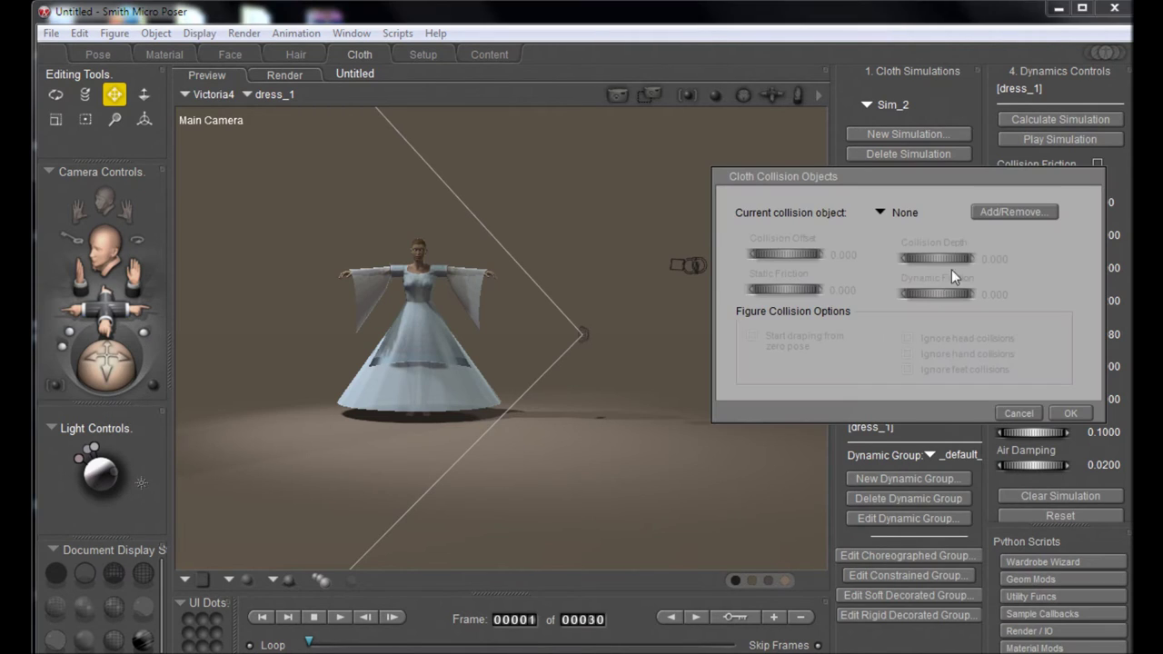
{"action": "left_click", "coordinate": [985, 212]}
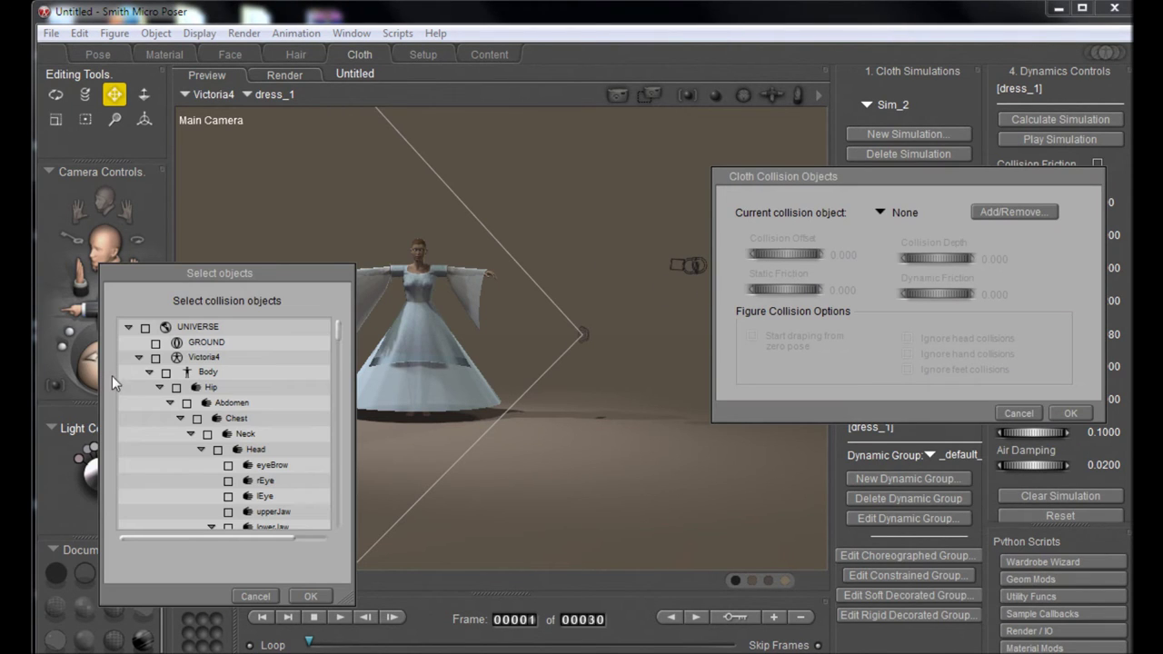
{"action": "left_click", "coordinate": [131, 355]}
{"action": "left_click", "coordinate": [138, 357]}
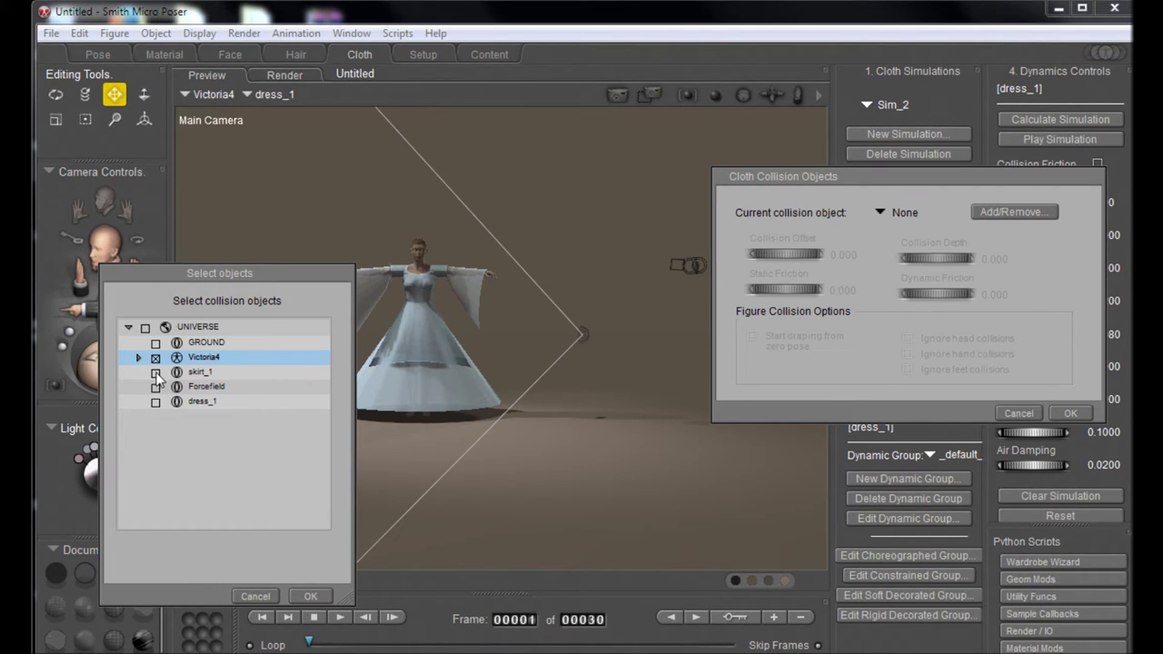
{"action": "left_click", "coordinate": [156, 373]}
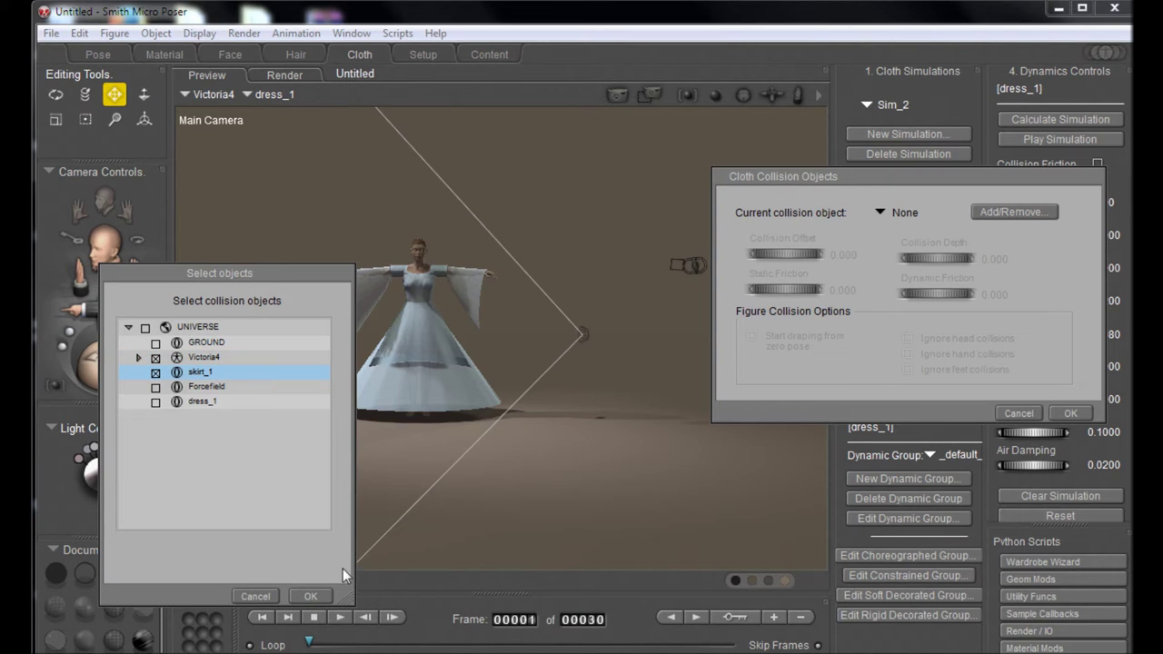
{"action": "left_click", "coordinate": [321, 599]}
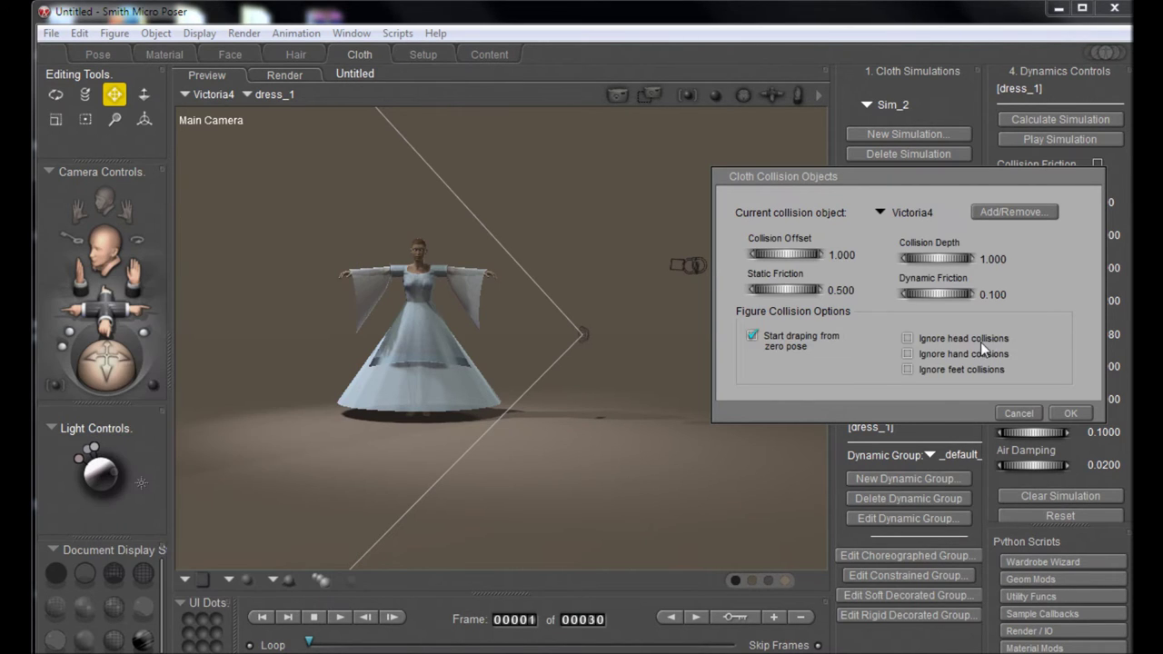
{"action": "left_click", "coordinate": [1056, 412]}
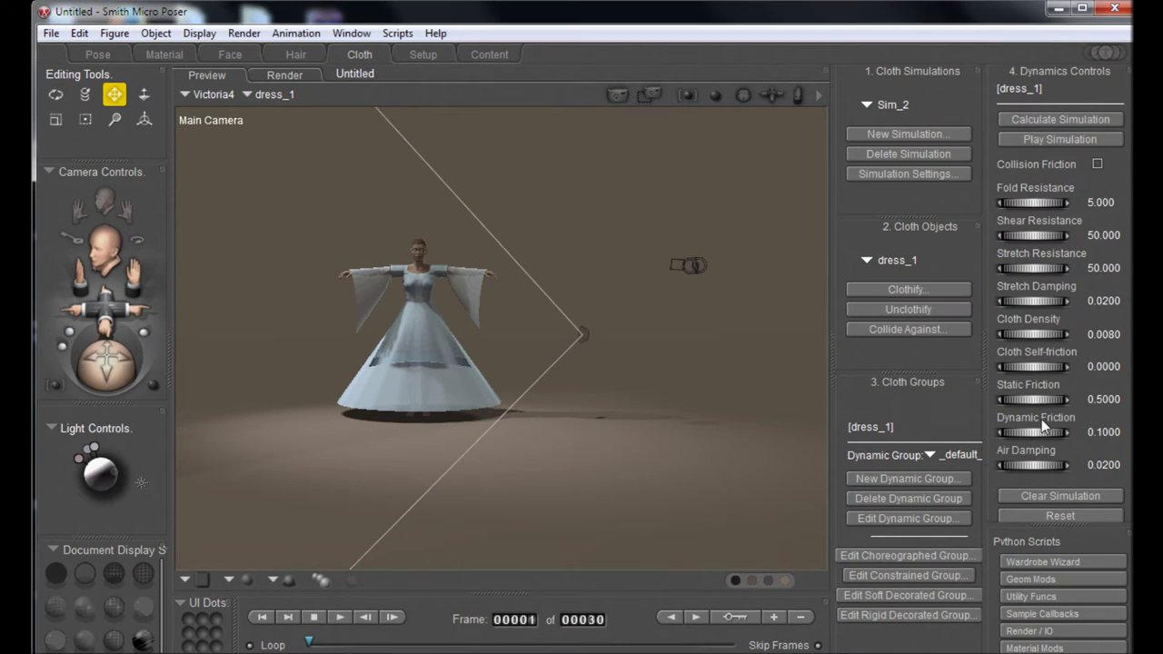
Step: Calculate the dress's cloth simulation and examine the draped outfit at frame 28 from several angles
{"action": "left_click", "coordinate": [1032, 127]}
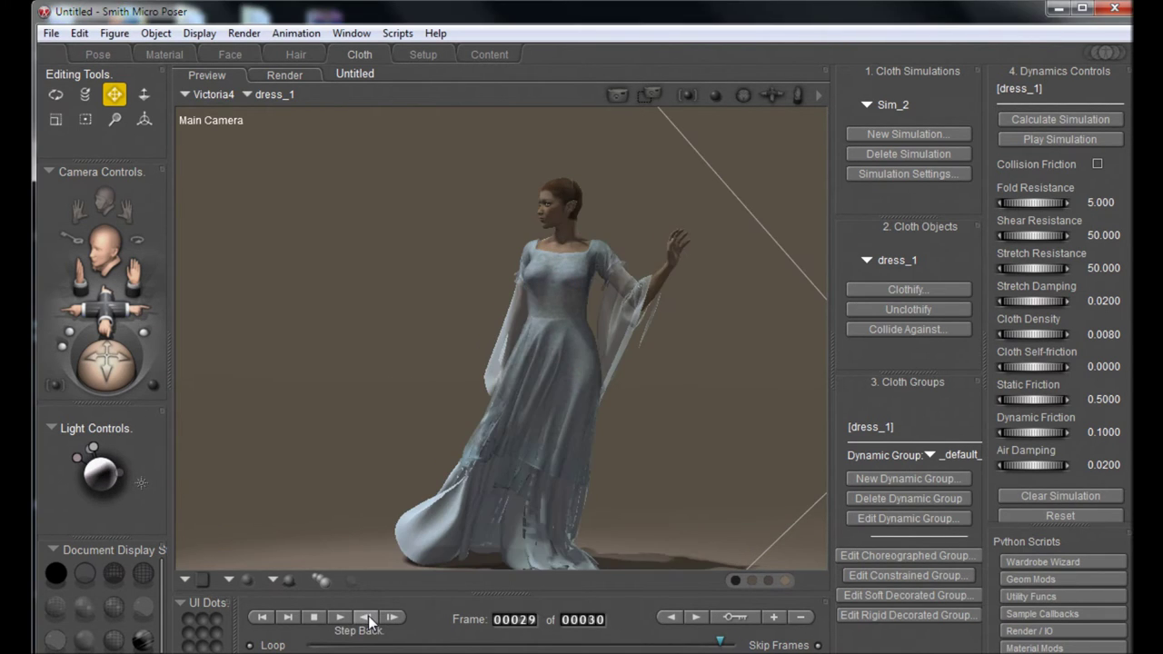
{"action": "left_click", "coordinate": [370, 622]}
{"action": "left_click_drag", "start_coordinate": [293, 506], "coordinate": [193, 388]}
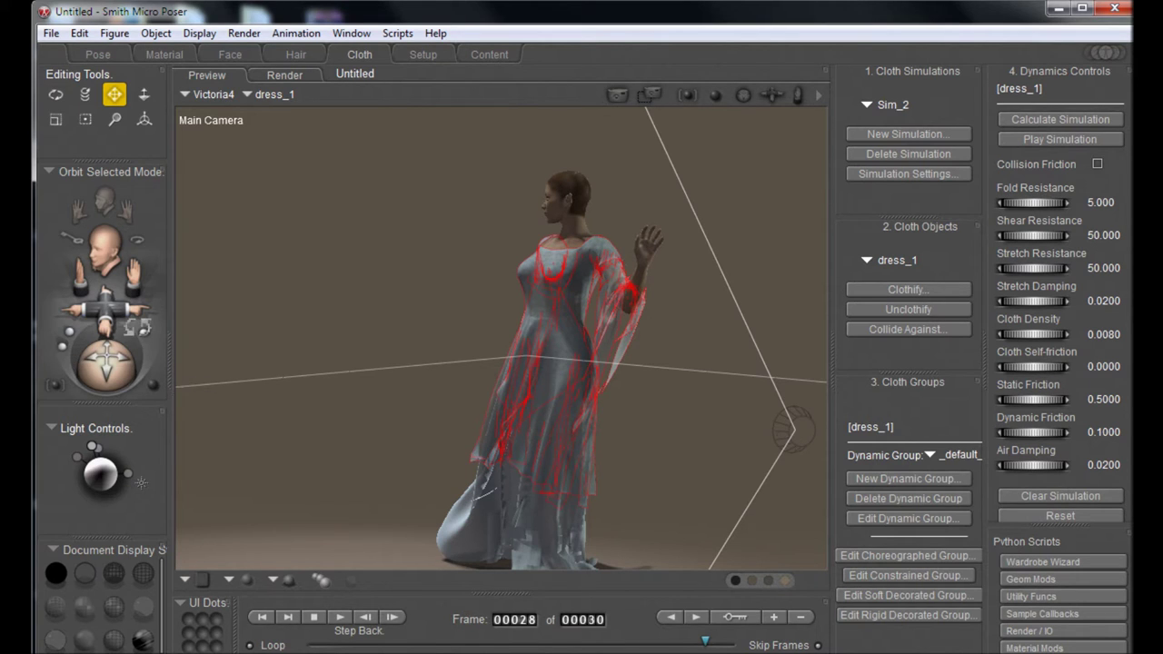
{"action": "left_click", "coordinate": [106, 304]}
{"action": "left_click_drag", "start_coordinate": [114, 347], "coordinate": [132, 352]}
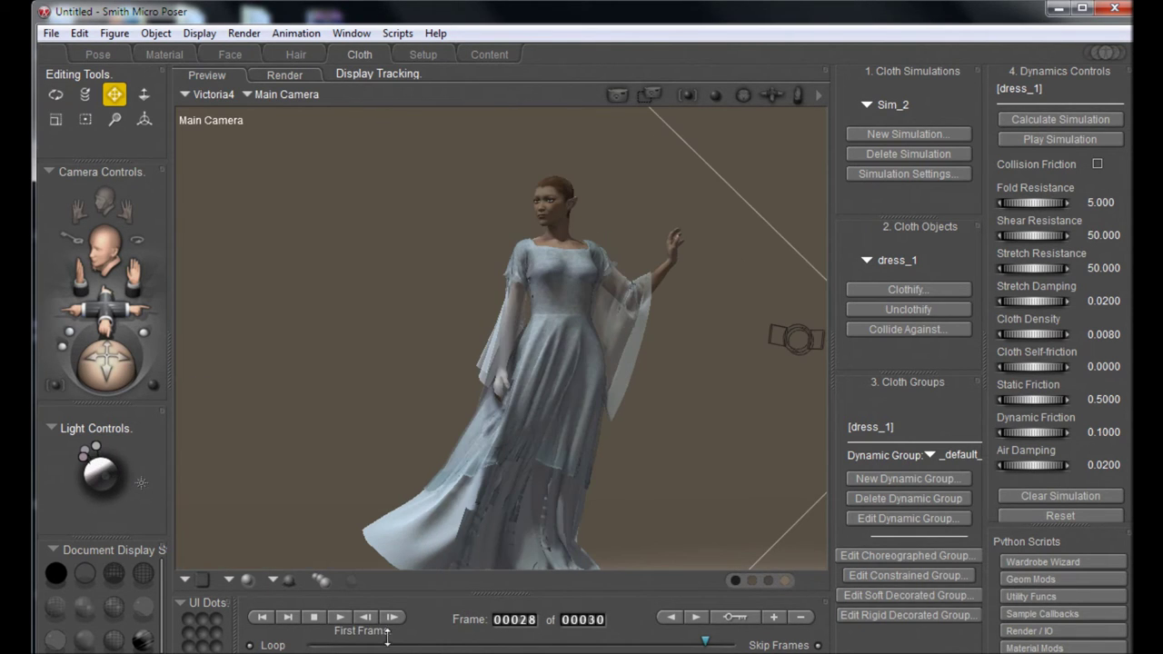
Step: Go to frame 20 and step forward to frame 25 to check how the dress drapes from different angles
{"action": "left_click", "coordinate": [529, 623]}
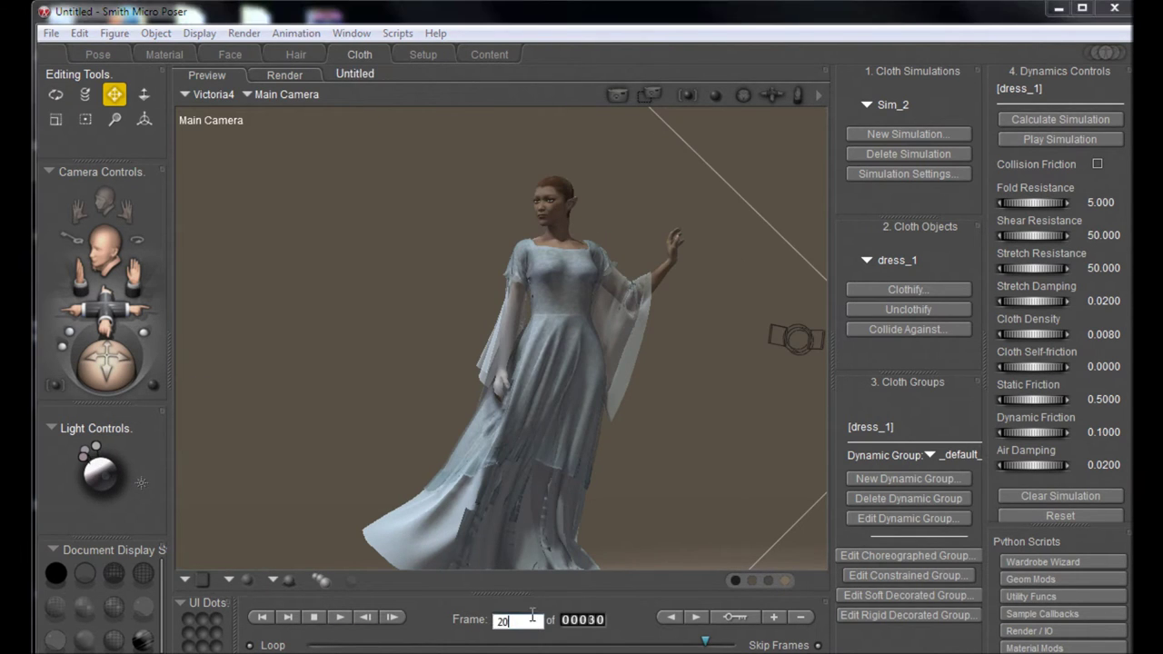
{"action": "type", "text": "20"}
{"action": "key", "text": "Return"}
{"action": "left_click_drag", "start_coordinate": [87, 212], "coordinate": [92, 218]}
{"action": "left_click_drag", "start_coordinate": [121, 338], "coordinate": [130, 380]}
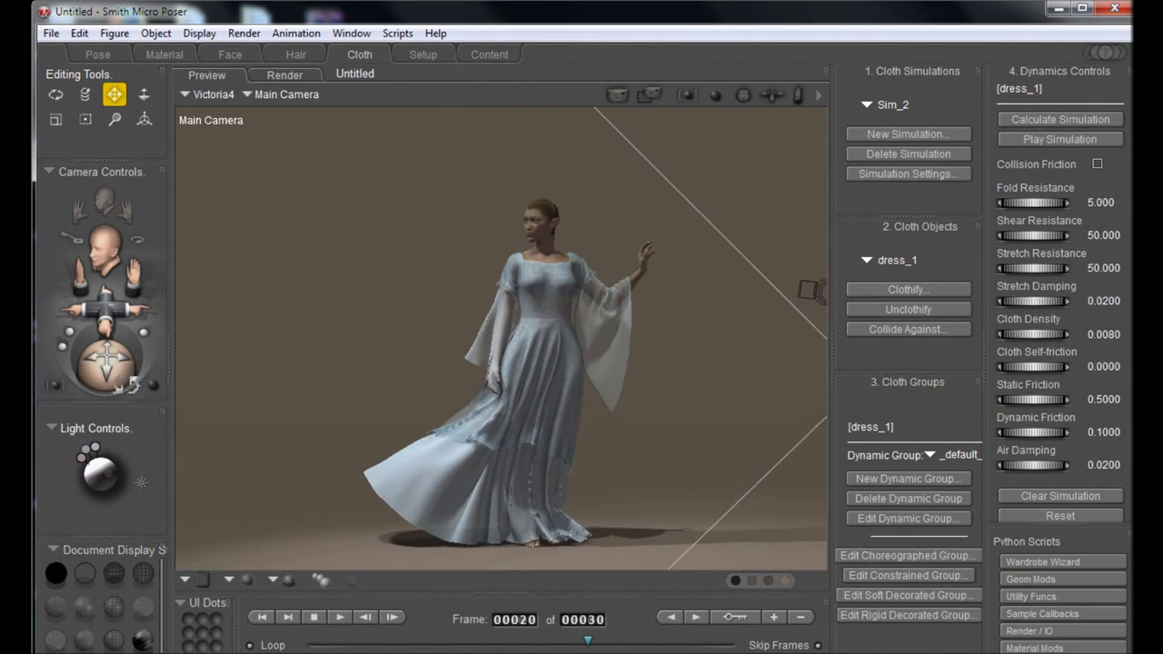
{"action": "left_click", "coordinate": [391, 618]}
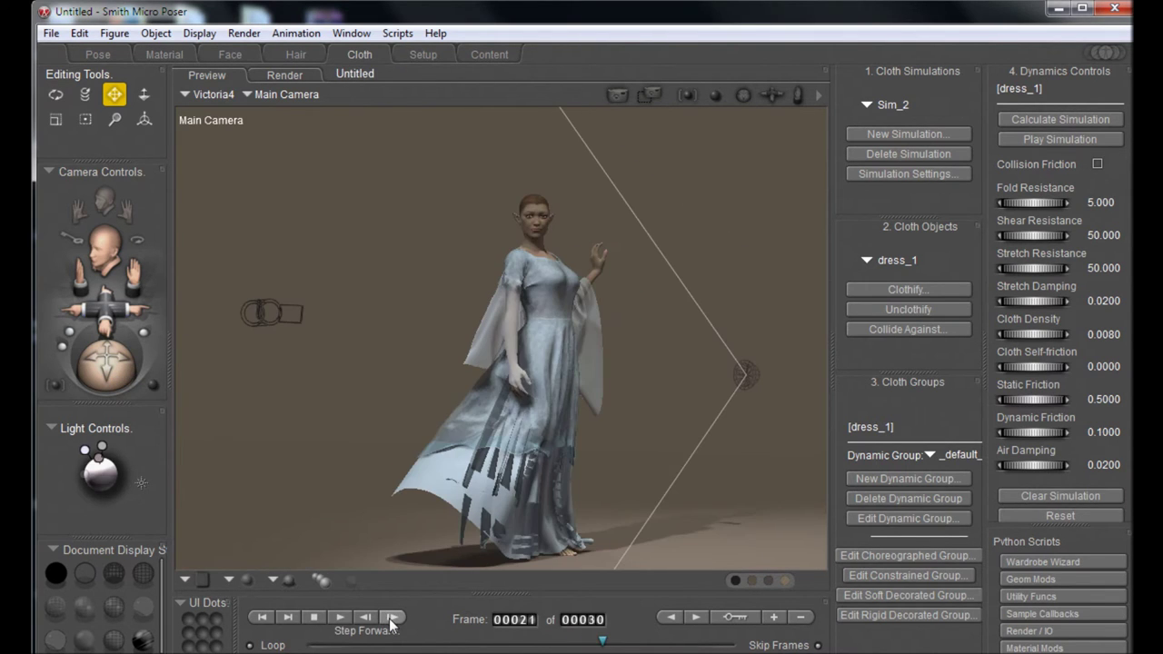
{"action": "left_click", "coordinate": [392, 618]}
{"action": "left_click", "coordinate": [392, 618]}
{"action": "left_click", "coordinate": [392, 618]}
{"action": "left_click", "coordinate": [391, 618]}
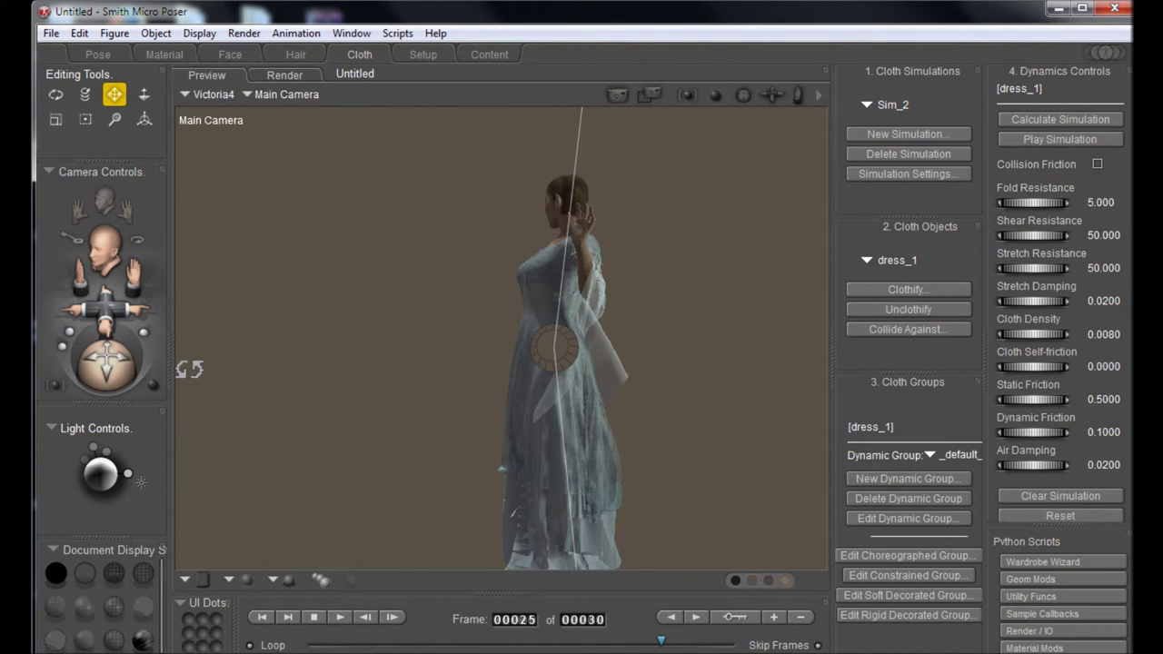
Step: Rotate Victoria4's right hand to -4° Side-Side and -7° Bend so it clears the dress
{"action": "left_click_drag", "start_coordinate": [107, 368], "coordinate": [104, 327]}
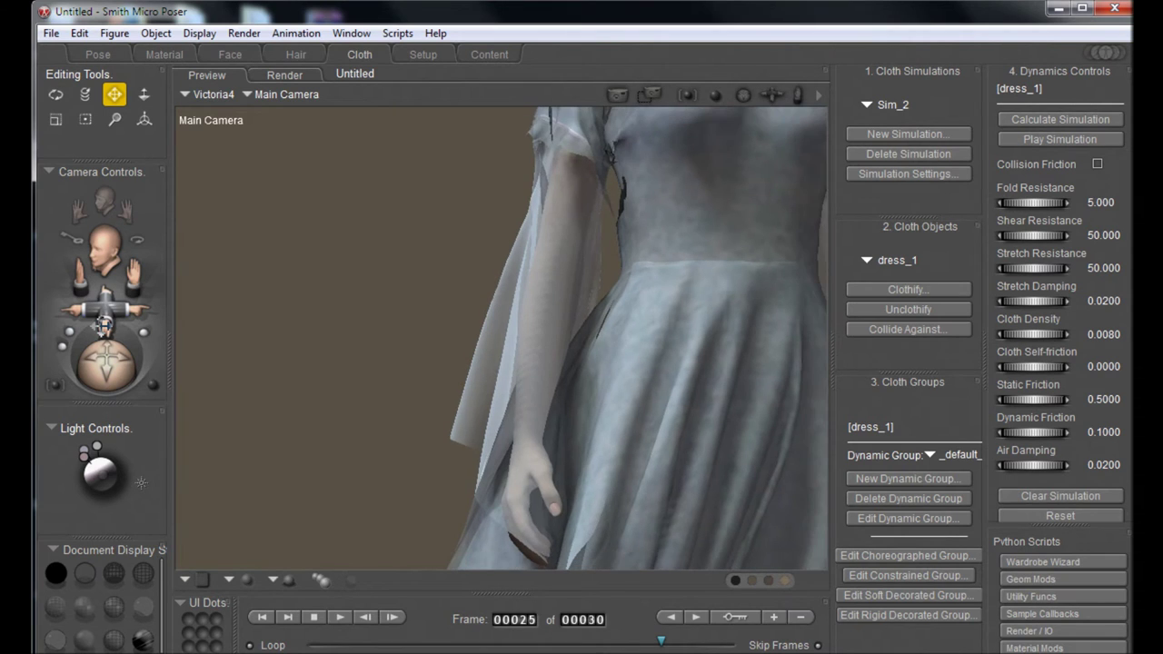
{"action": "left_click", "coordinate": [526, 477]}
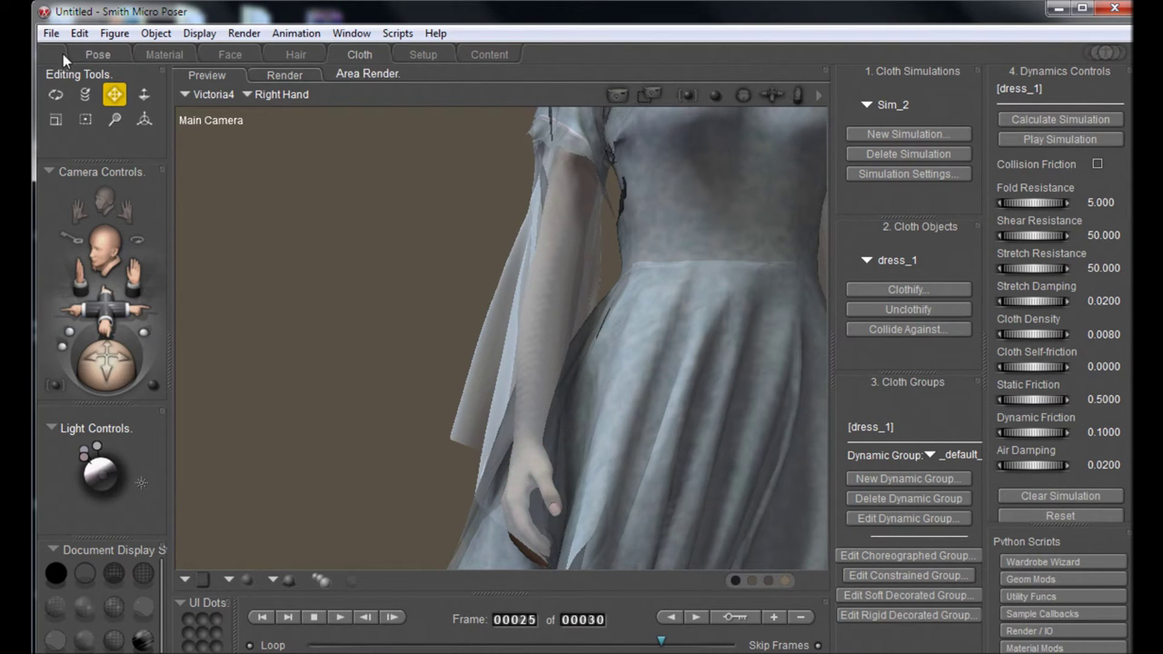
{"action": "left_click", "coordinate": [98, 54]}
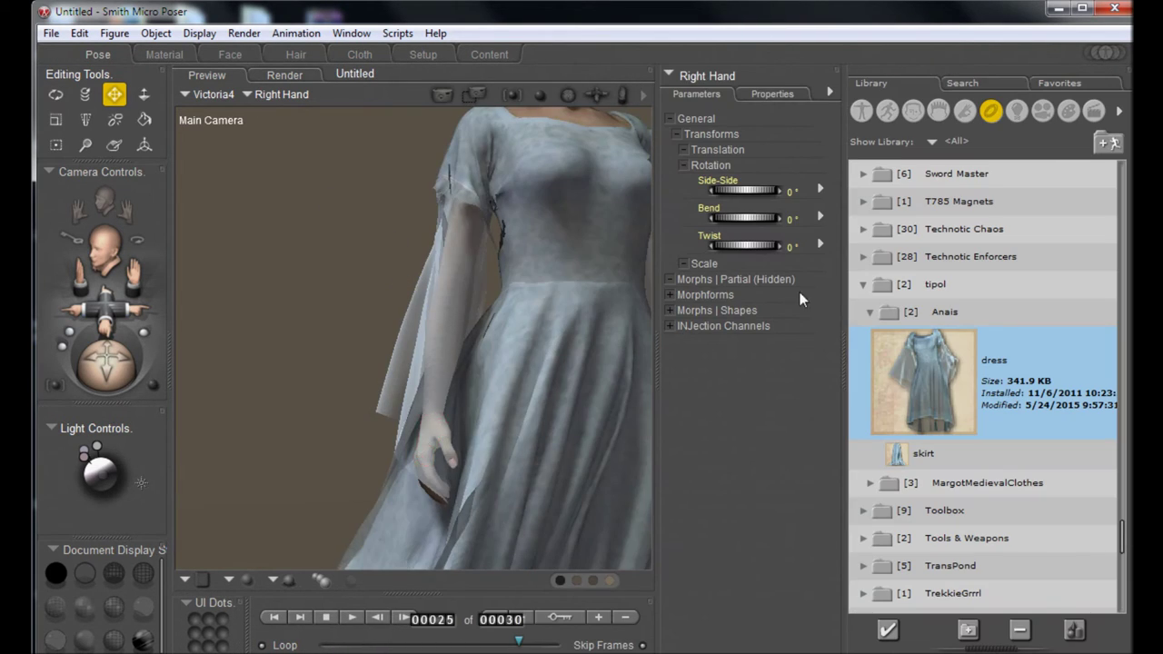
{"action": "mouse_move", "coordinate": [742, 218]}
{"action": "left_mouse_down"}
{"action": "mouse_move", "coordinate": [736, 236]}
{"action": "mouse_move", "coordinate": [732, 191]}
{"action": "mouse_move", "coordinate": [743, 188]}
{"action": "mouse_move", "coordinate": [731, 210]}
{"action": "left_mouse_up"}
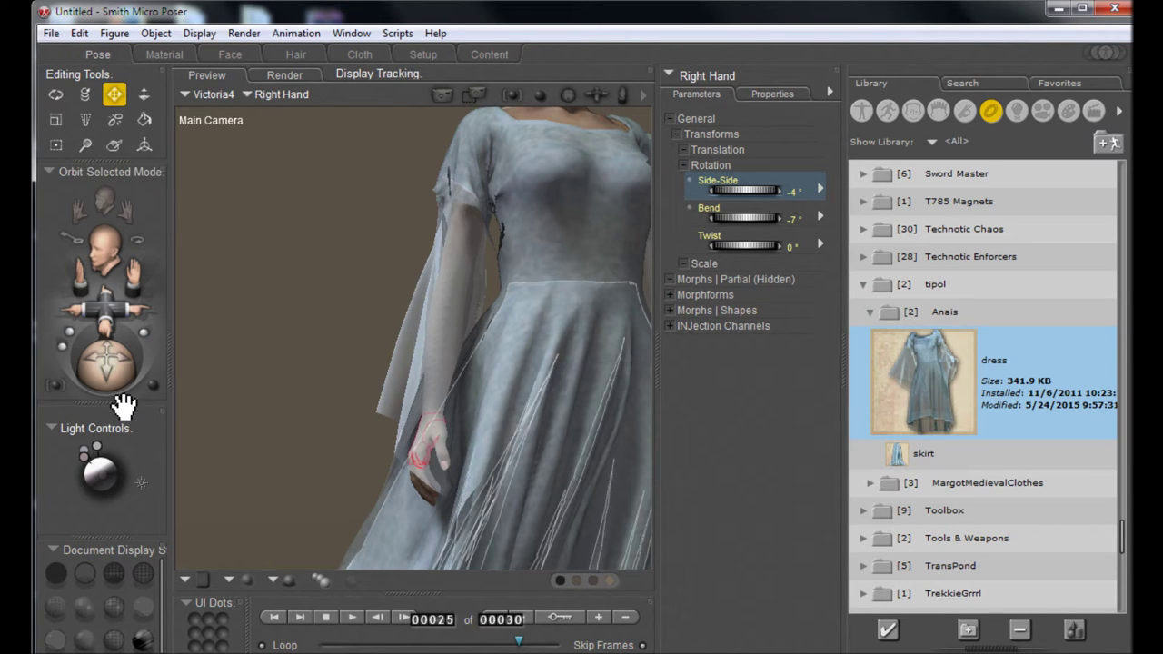
{"action": "left_click_drag", "start_coordinate": [106, 307], "coordinate": [113, 331]}
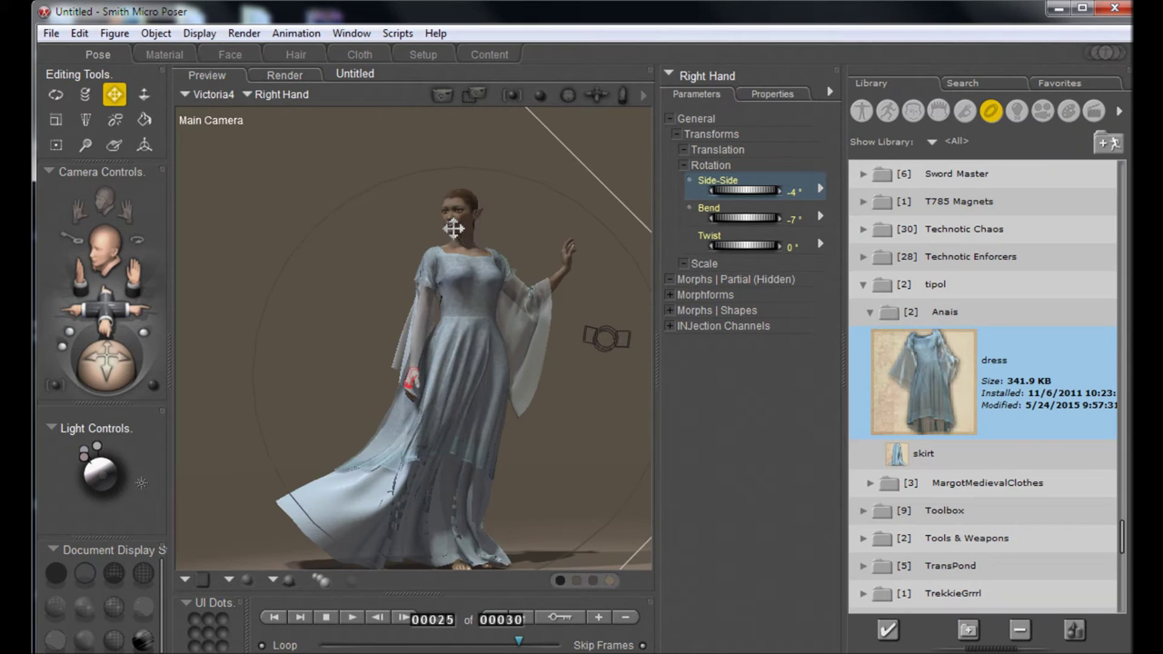
{"action": "left_click_drag", "start_coordinate": [96, 377], "coordinate": [108, 371]}
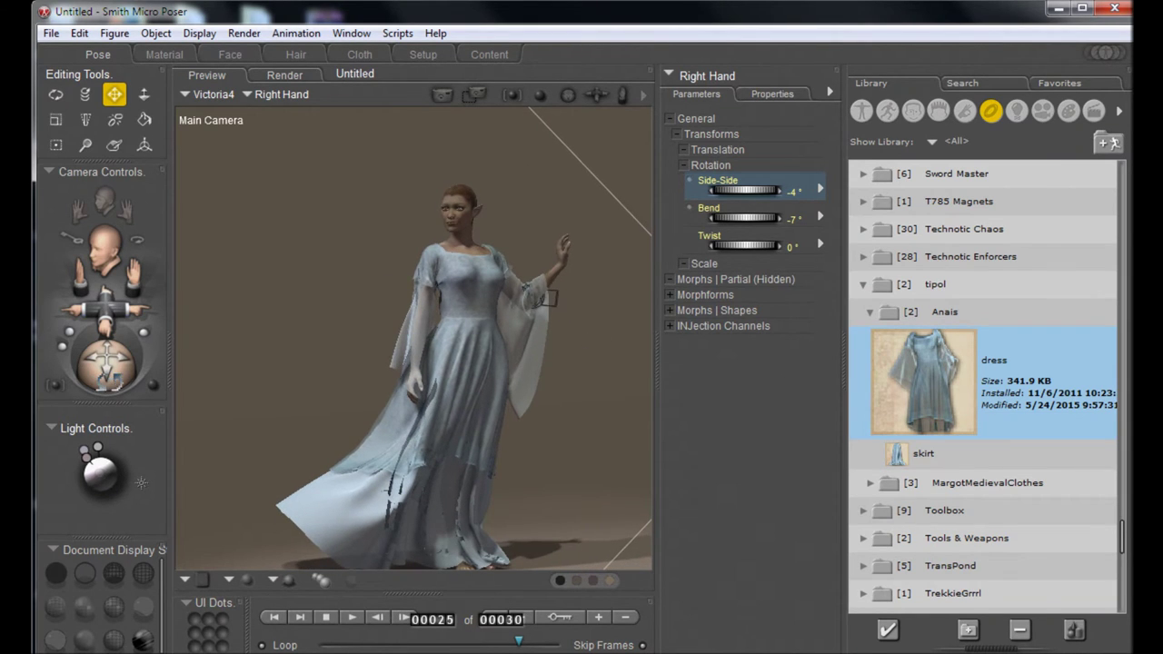
Step: Add the ResplendentTressesHair figure from the ResplendentTresses folder of the Poser 6 figure library
{"action": "left_click", "coordinate": [937, 110]}
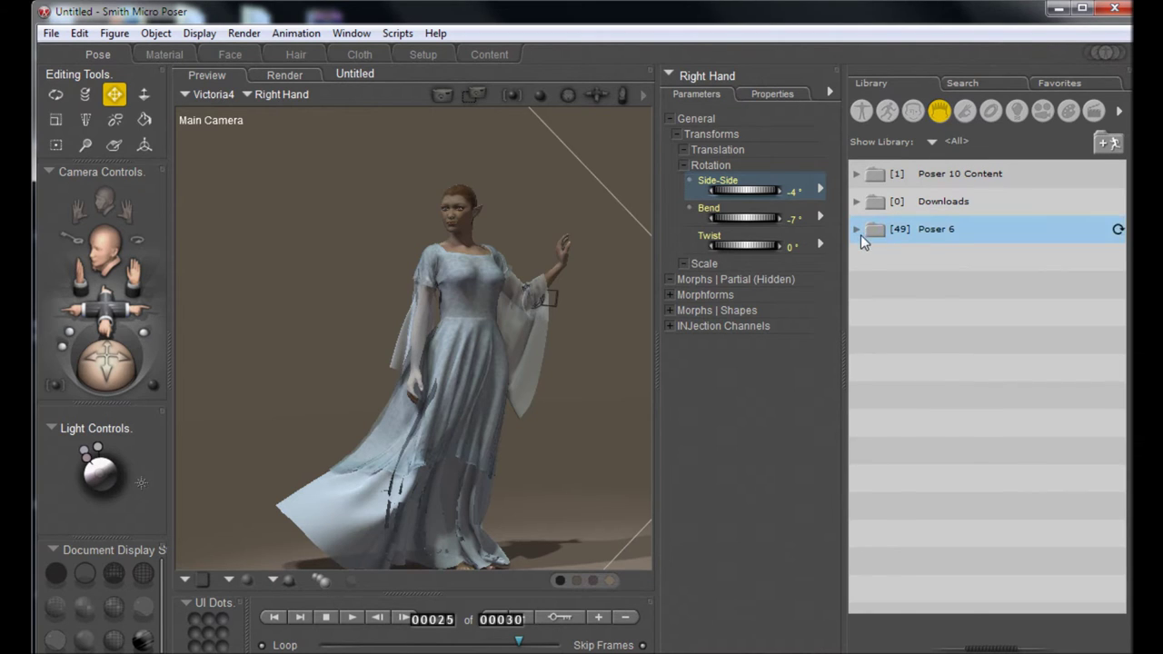
{"action": "left_click", "coordinate": [859, 232]}
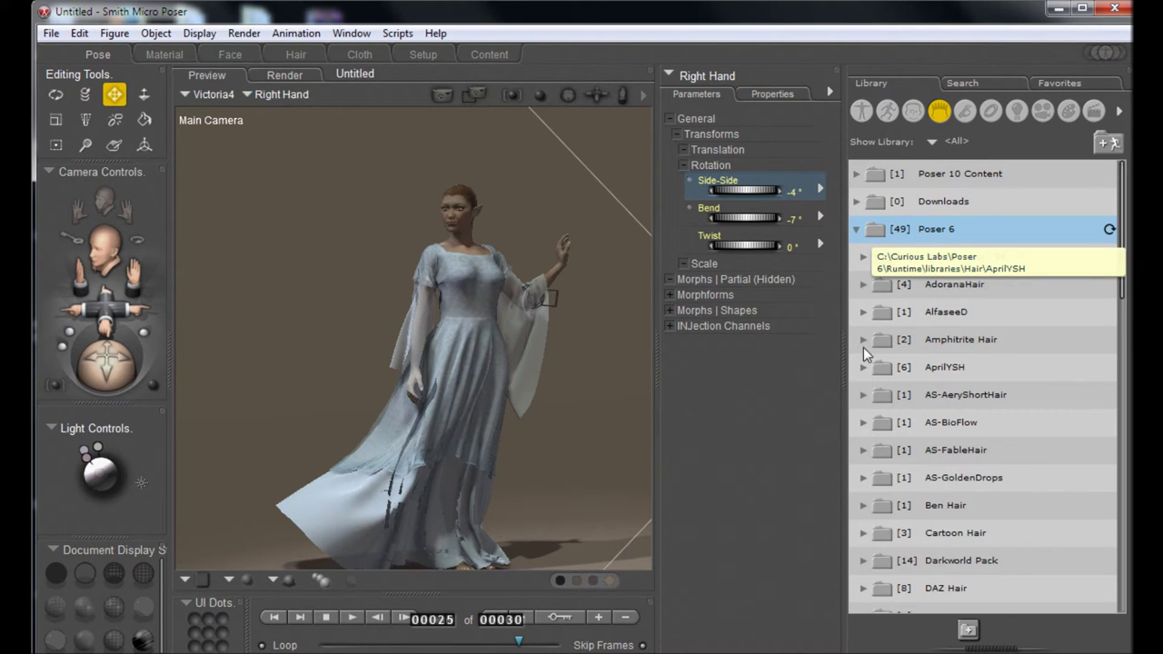
{"action": "scroll", "coordinate": [864, 409], "scroll_direction": "down", "scroll_amount": 10}
{"action": "left_click", "coordinate": [864, 478]}
{"action": "left_click", "coordinate": [945, 566]}
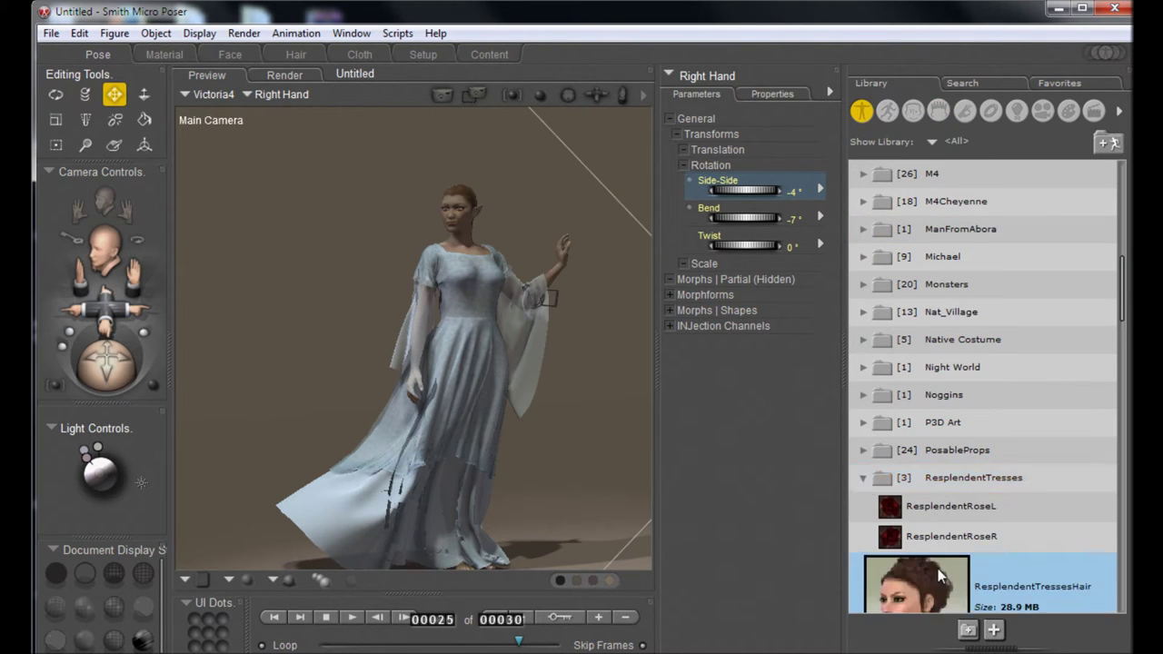
{"action": "scroll", "coordinate": [932, 555], "scroll_direction": "down", "scroll_amount": 1}
{"action": "double_click", "coordinate": [913, 559]}
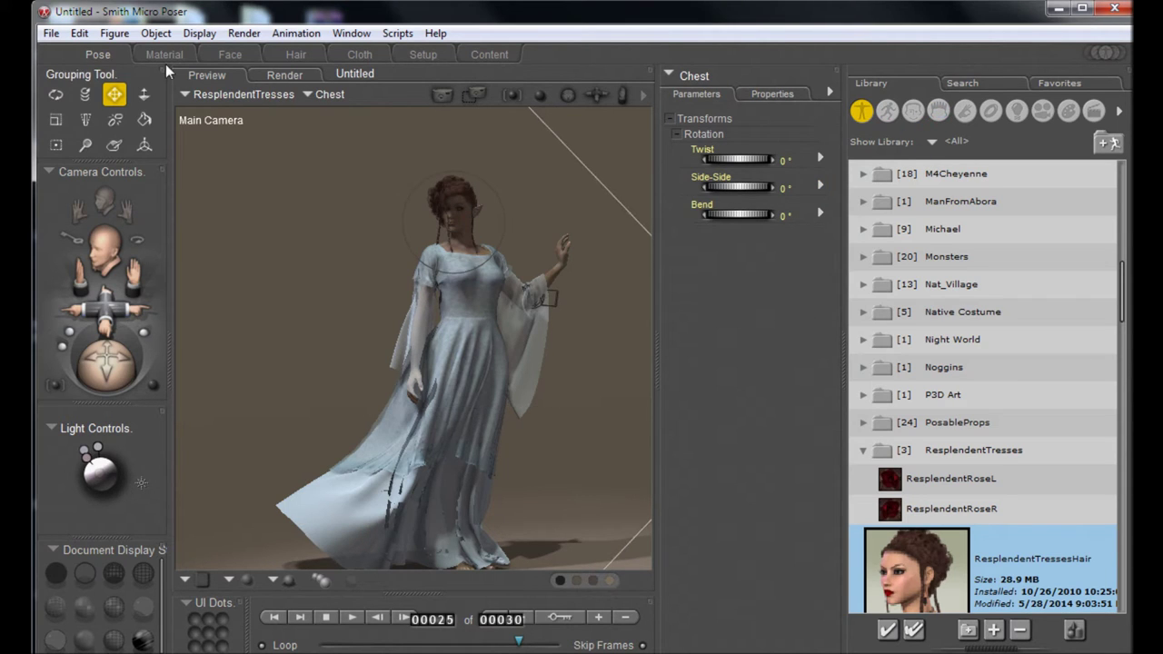
Step: Conform the ResplendentTresses hair to the Victoria4 figure
{"action": "left_click", "coordinate": [116, 33]}
{"action": "left_click", "coordinate": [107, 116]}
{"action": "left_click", "coordinate": [554, 346]}
{"action": "left_click", "coordinate": [570, 373]}
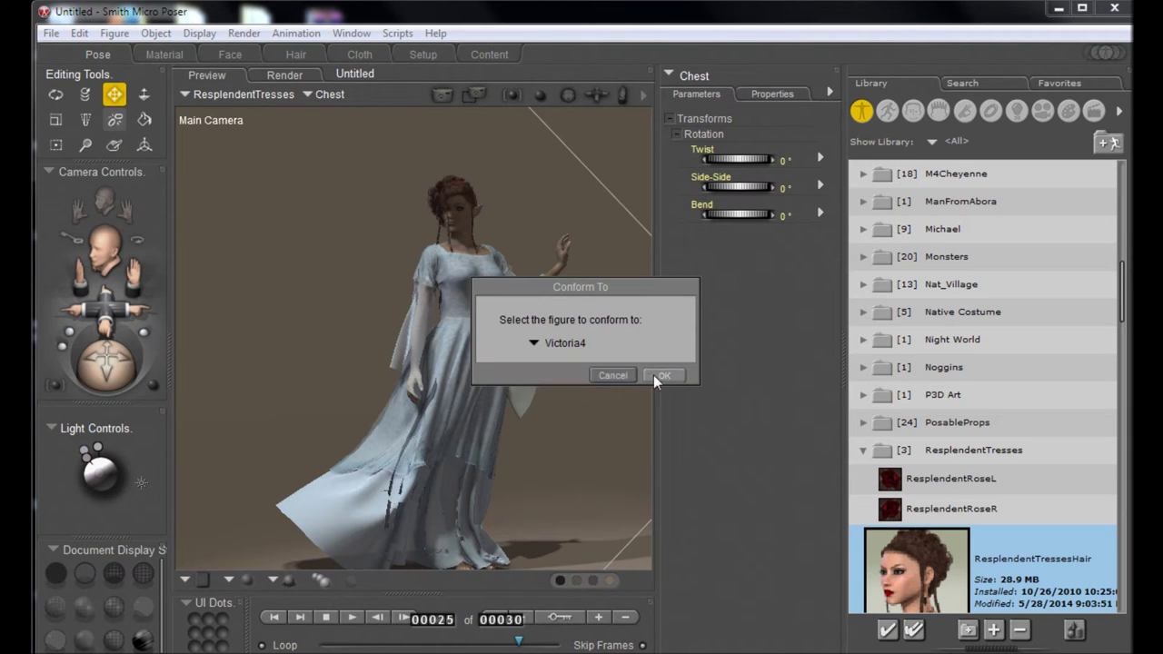
{"action": "left_click", "coordinate": [656, 374]}
{"action": "left_click_drag", "start_coordinate": [121, 370], "coordinate": [108, 371]}
Step: Apply the BlondeTresses material pose from the MatsResplendentTresses folder to the hair
{"action": "left_click", "coordinate": [887, 110]}
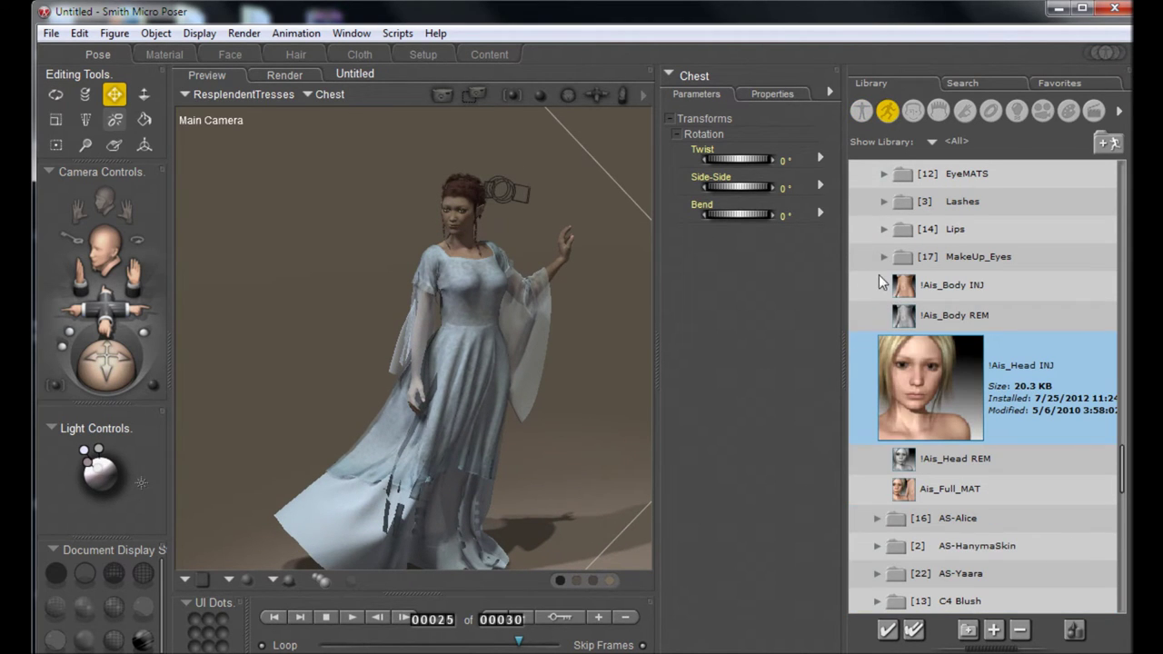
{"action": "scroll", "coordinate": [879, 274], "scroll_direction": "down", "scroll_amount": 15}
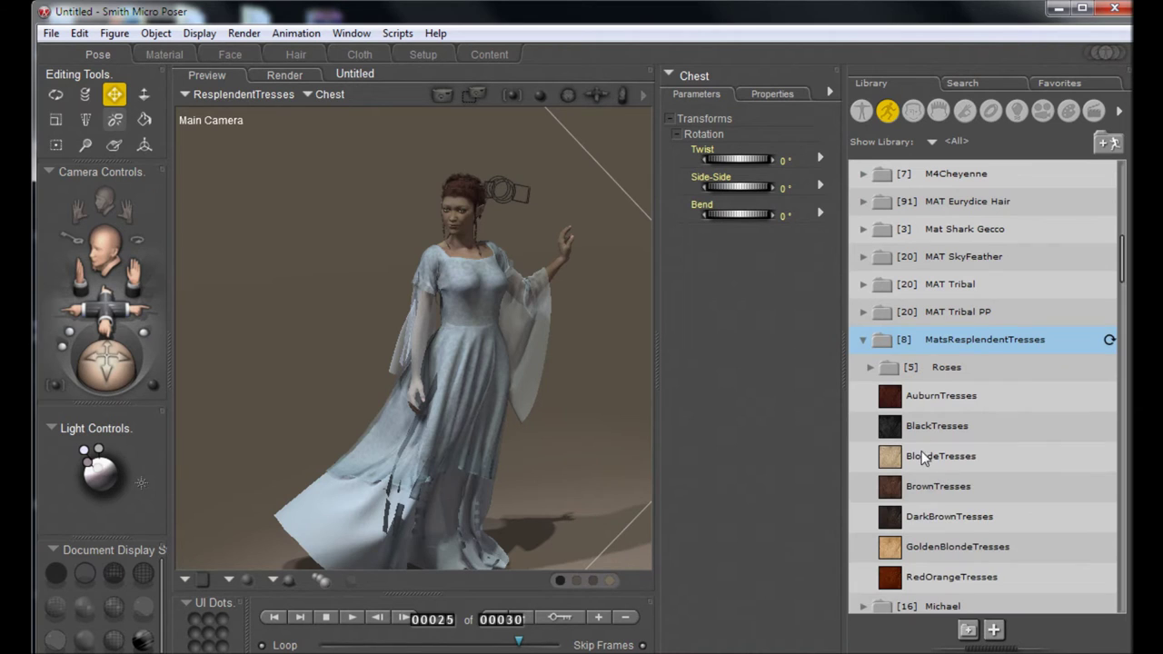
{"action": "left_click", "coordinate": [922, 451]}
{"action": "scroll", "coordinate": [1005, 514], "scroll_direction": "down", "scroll_amount": 1}
{"action": "double_click", "coordinate": [967, 467]}
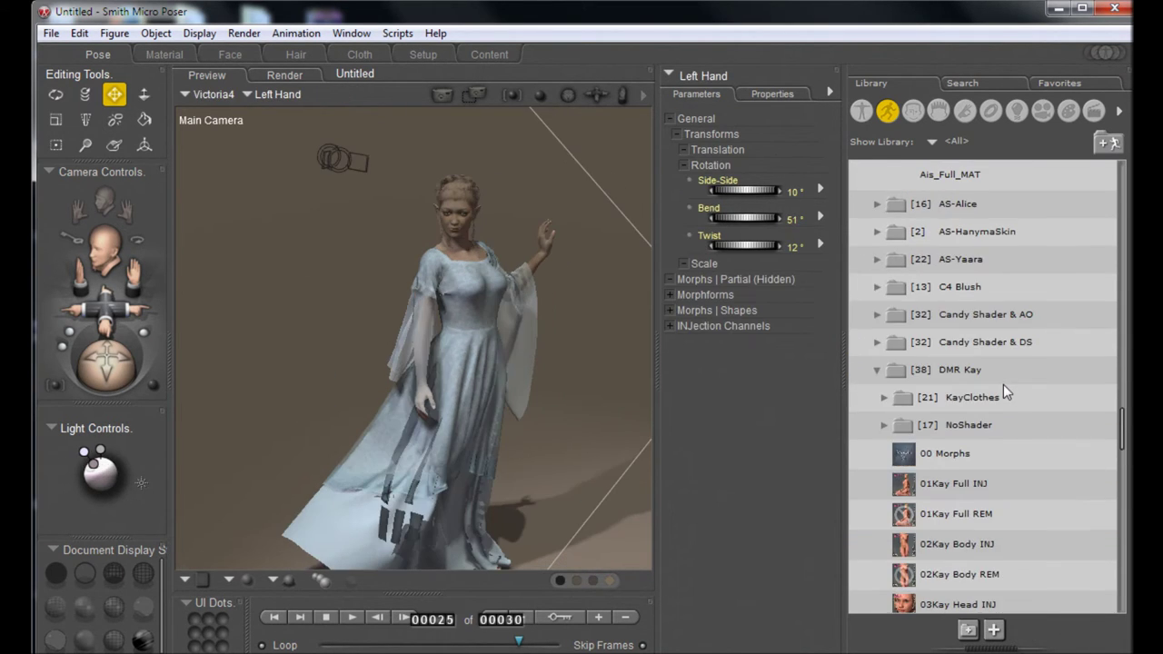
Step: Apply the !MAT Base skin material from the Tempesta3d Ornella pose folder to Victoria4
{"action": "scroll", "coordinate": [1003, 386], "scroll_direction": "up", "scroll_amount": 15}
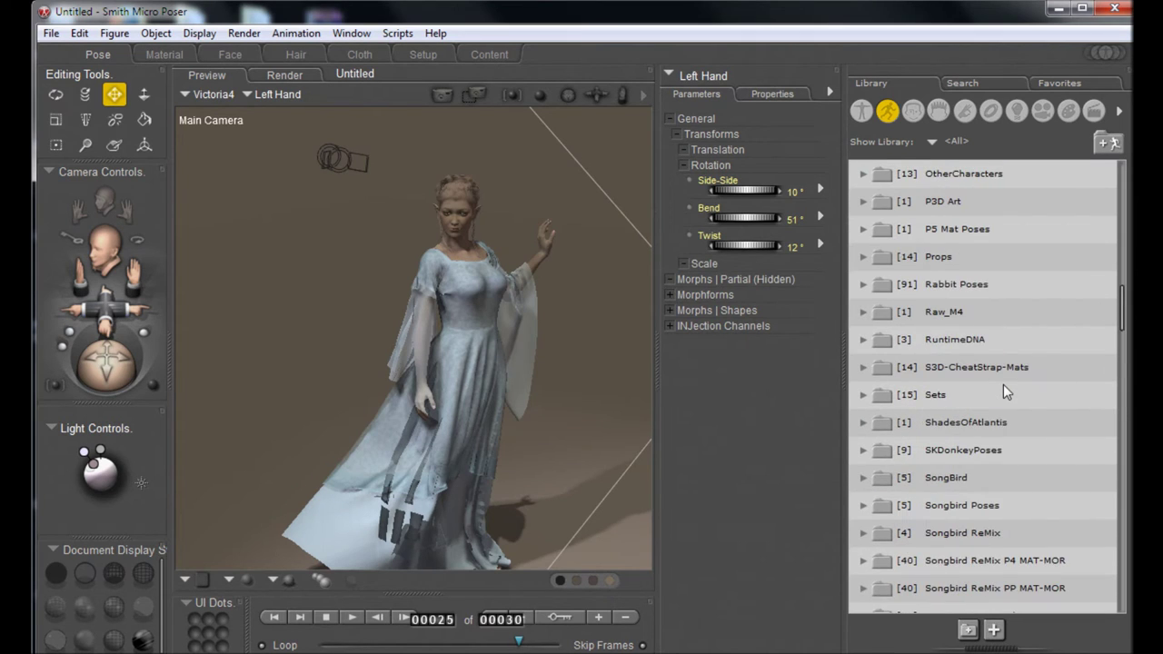
{"action": "scroll", "coordinate": [1006, 391], "scroll_direction": "up", "scroll_amount": 15}
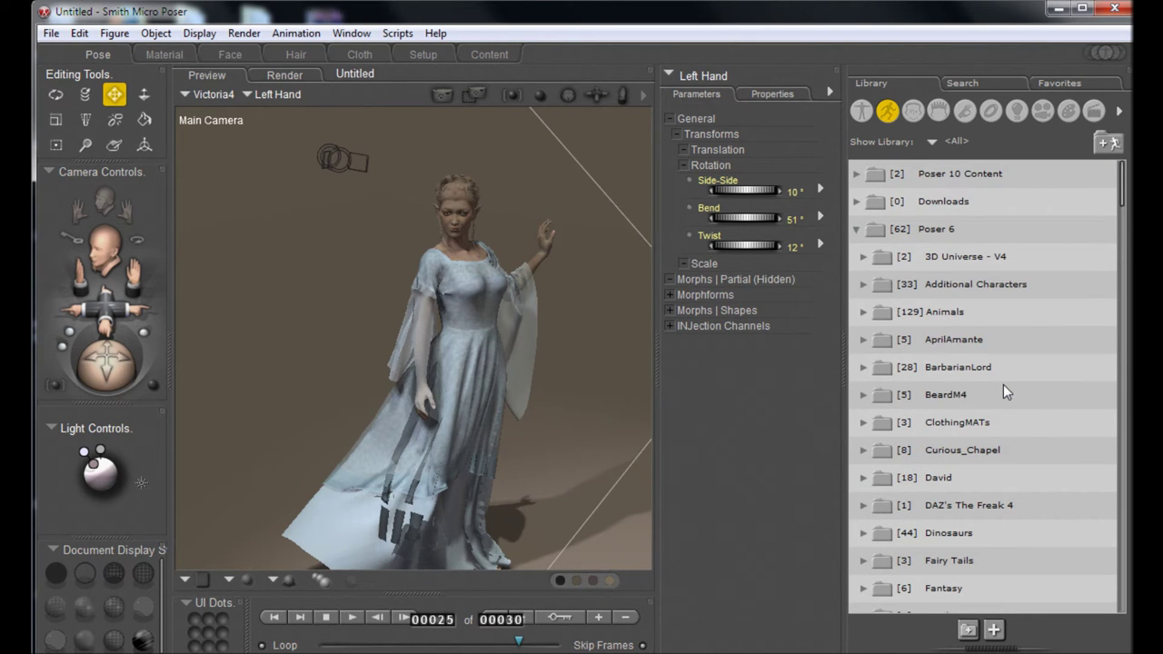
{"action": "scroll", "coordinate": [1005, 391], "scroll_direction": "down", "scroll_amount": 6}
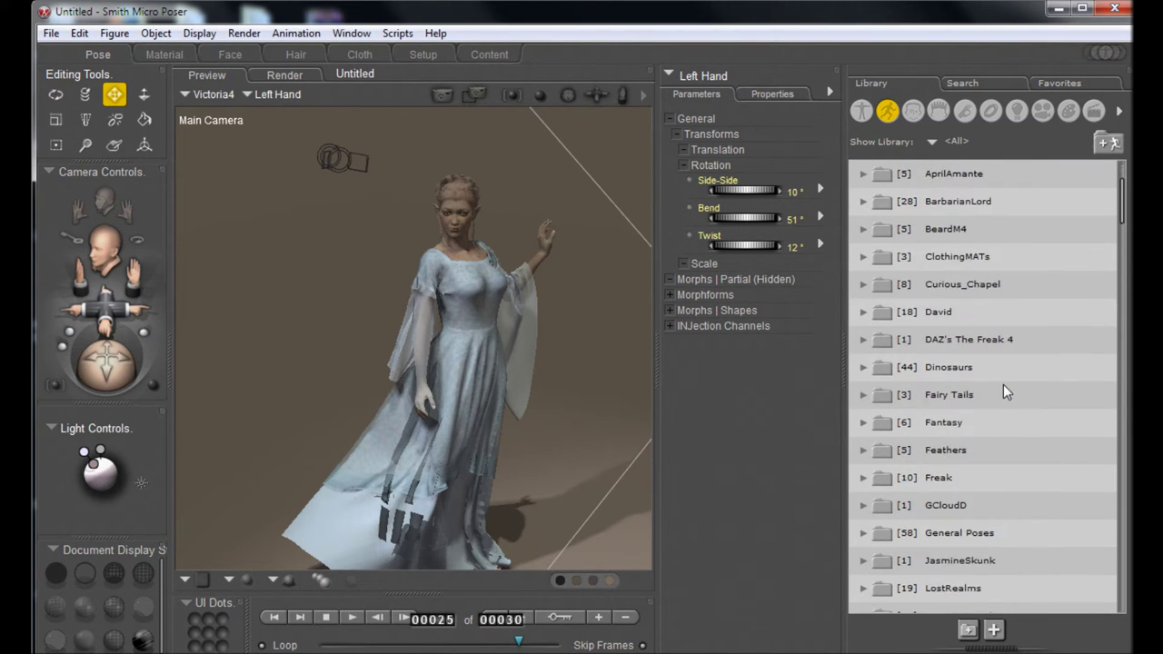
{"action": "scroll", "coordinate": [1003, 390], "scroll_direction": "down", "scroll_amount": 1}
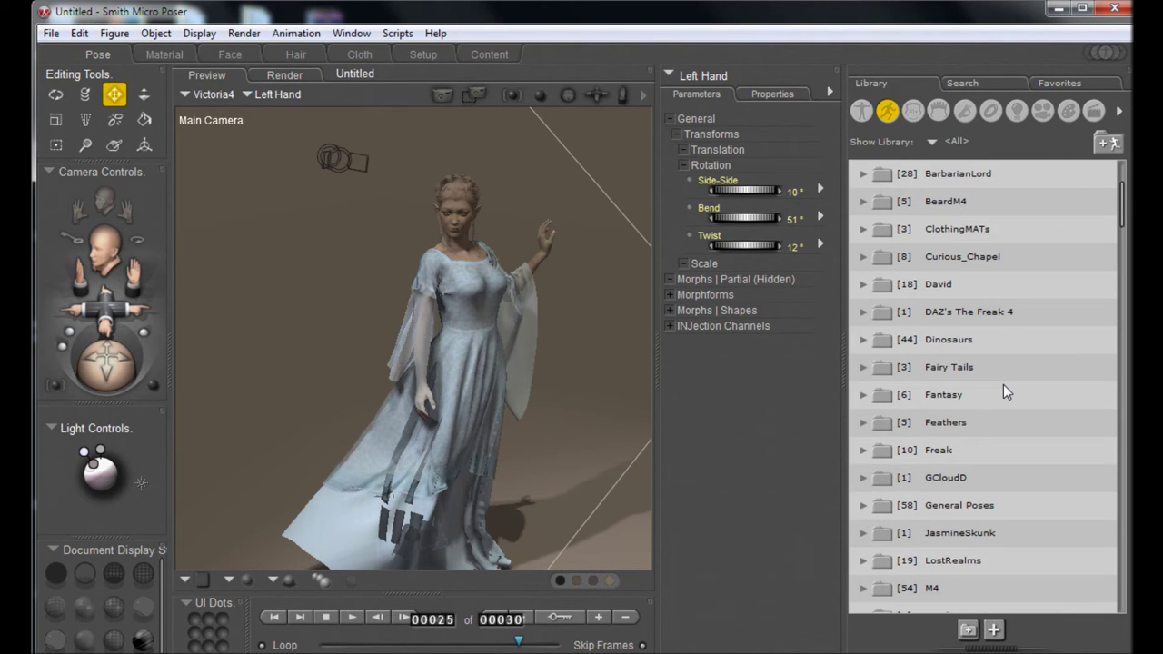
{"action": "scroll", "coordinate": [1003, 385], "scroll_direction": "down", "scroll_amount": 20}
{"action": "left_click", "coordinate": [863, 367]}
{"action": "left_click", "coordinate": [870, 394]}
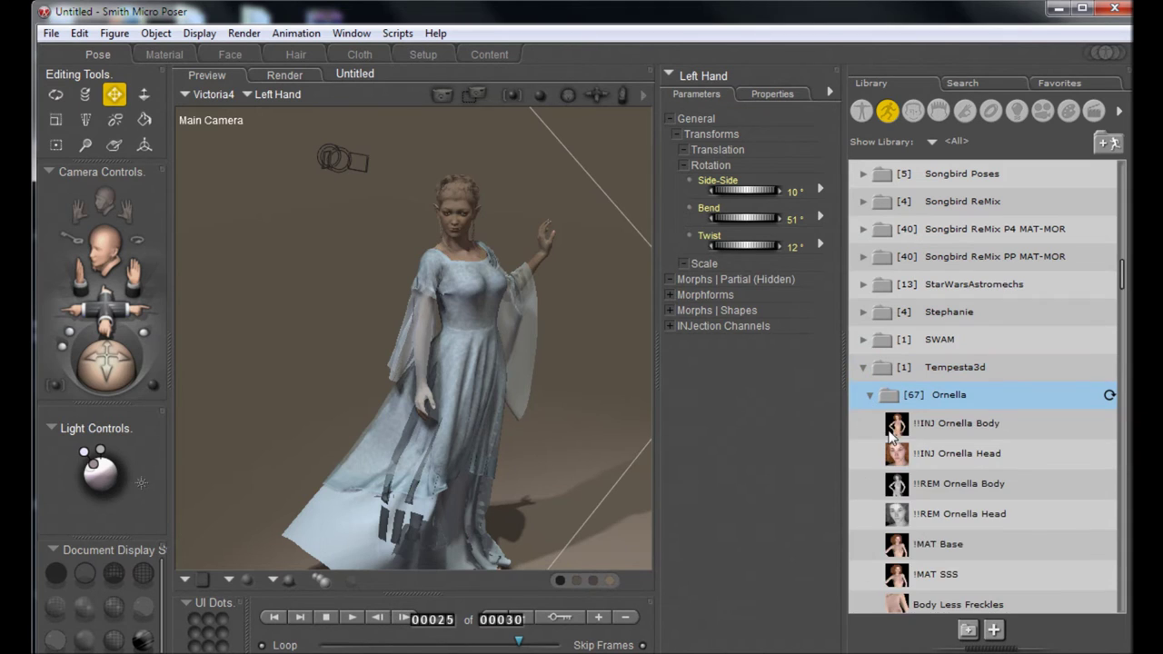
{"action": "left_click", "coordinate": [963, 463]}
{"action": "scroll", "coordinate": [951, 465], "scroll_direction": "down", "scroll_amount": 5}
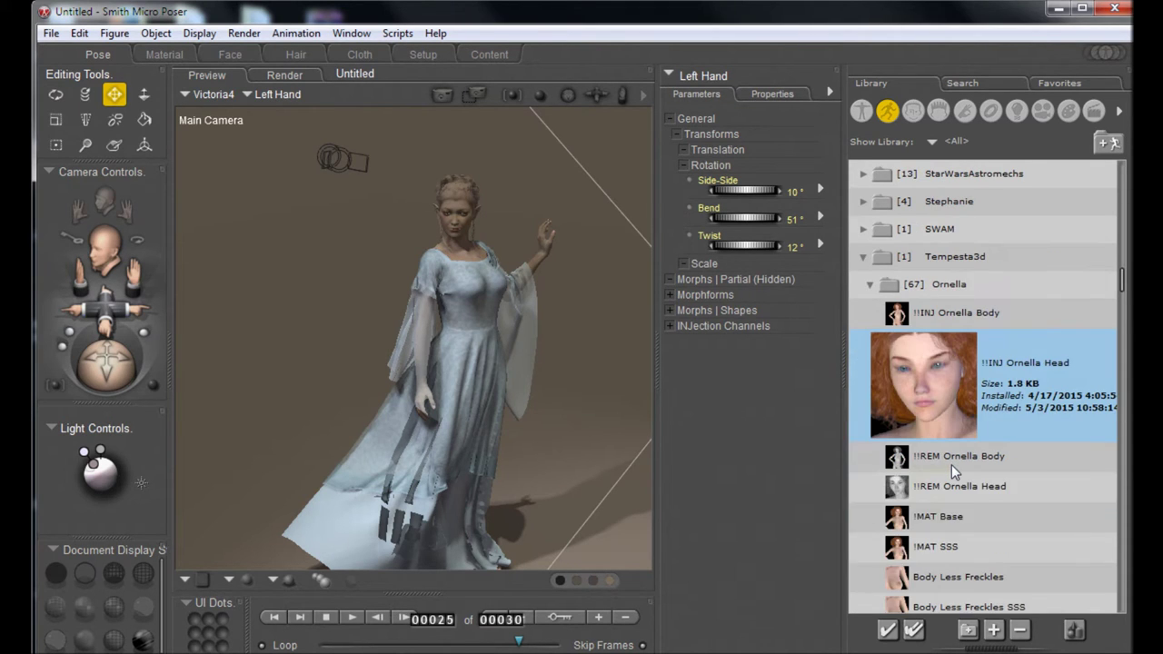
{"action": "scroll", "coordinate": [951, 464], "scroll_direction": "down", "scroll_amount": 5}
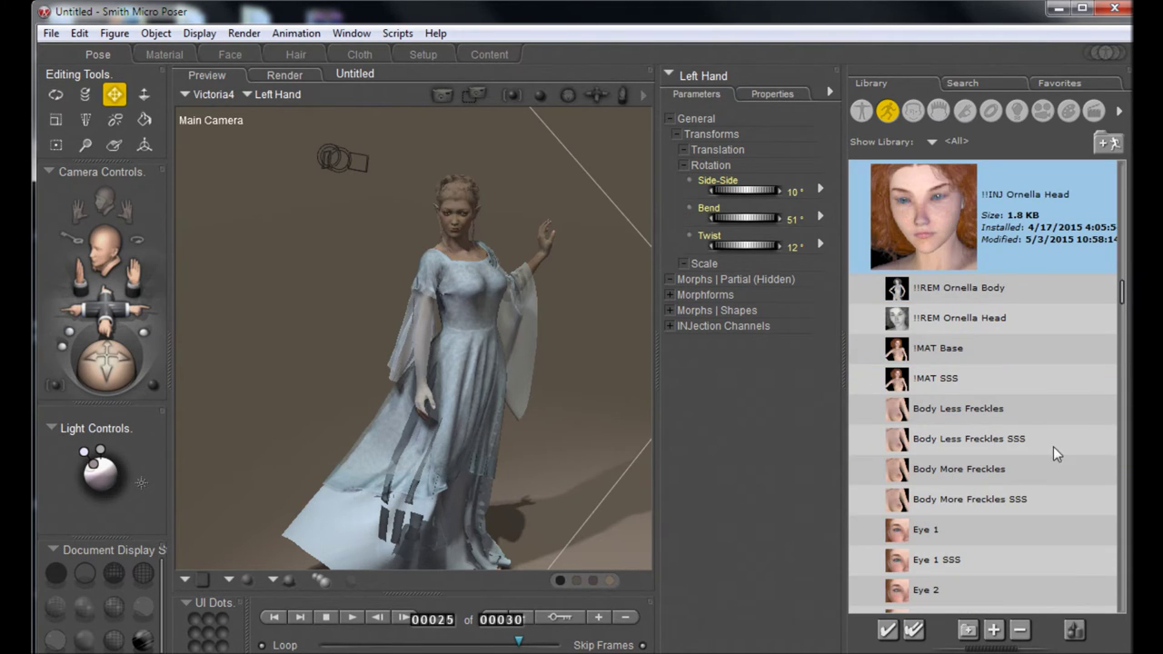
{"action": "left_click", "coordinate": [939, 351]}
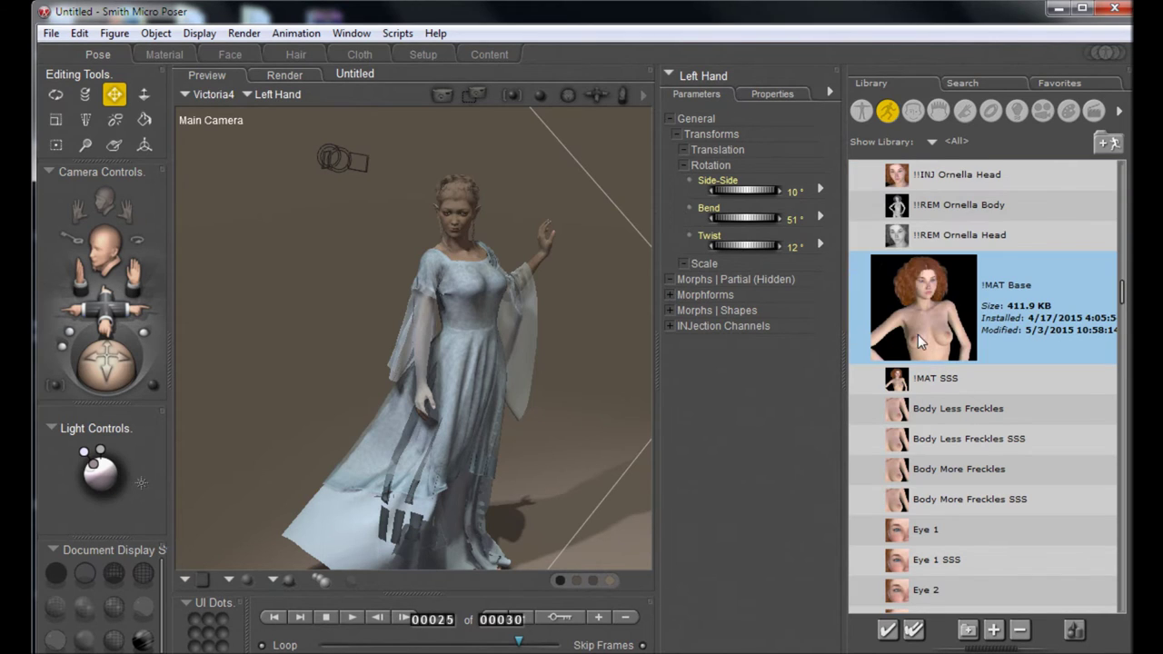
Step: Apply the Ornella Eye 1 material to Victoria4
{"action": "scroll", "coordinate": [942, 439], "scroll_direction": "down", "scroll_amount": 8}
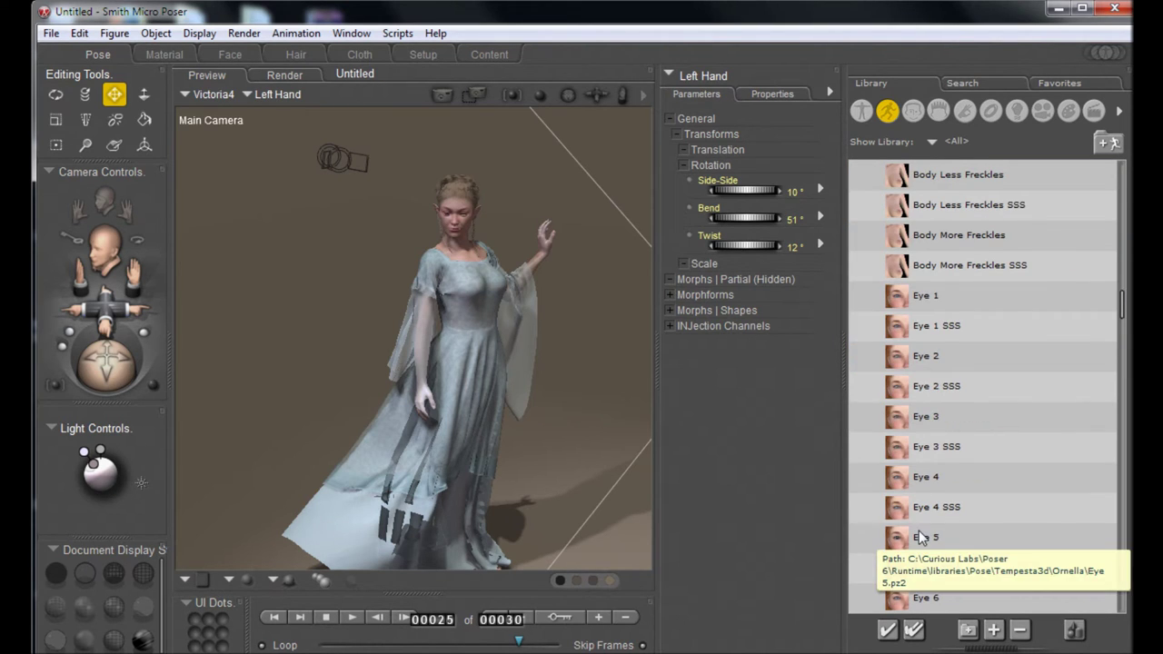
{"action": "left_click", "coordinate": [900, 304]}
{"action": "double_click", "coordinate": [931, 354]}
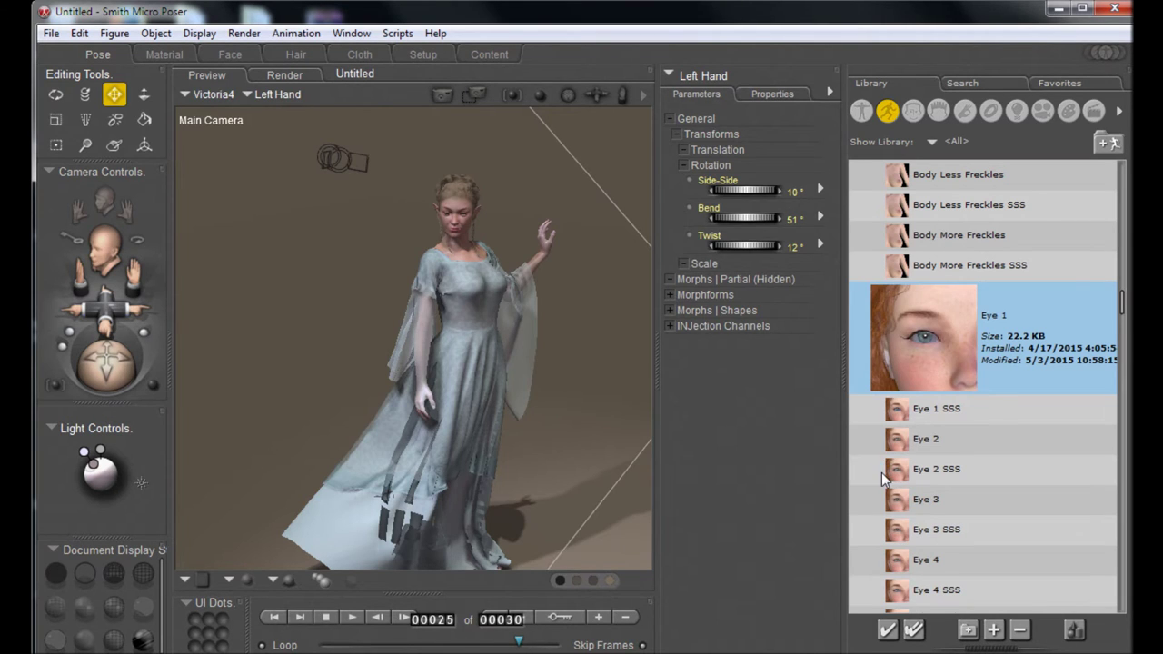
Step: Browse the Ornella face materials and pick Face 1 for Victoria4
{"action": "scroll", "coordinate": [882, 472], "scroll_direction": "down", "scroll_amount": 19}
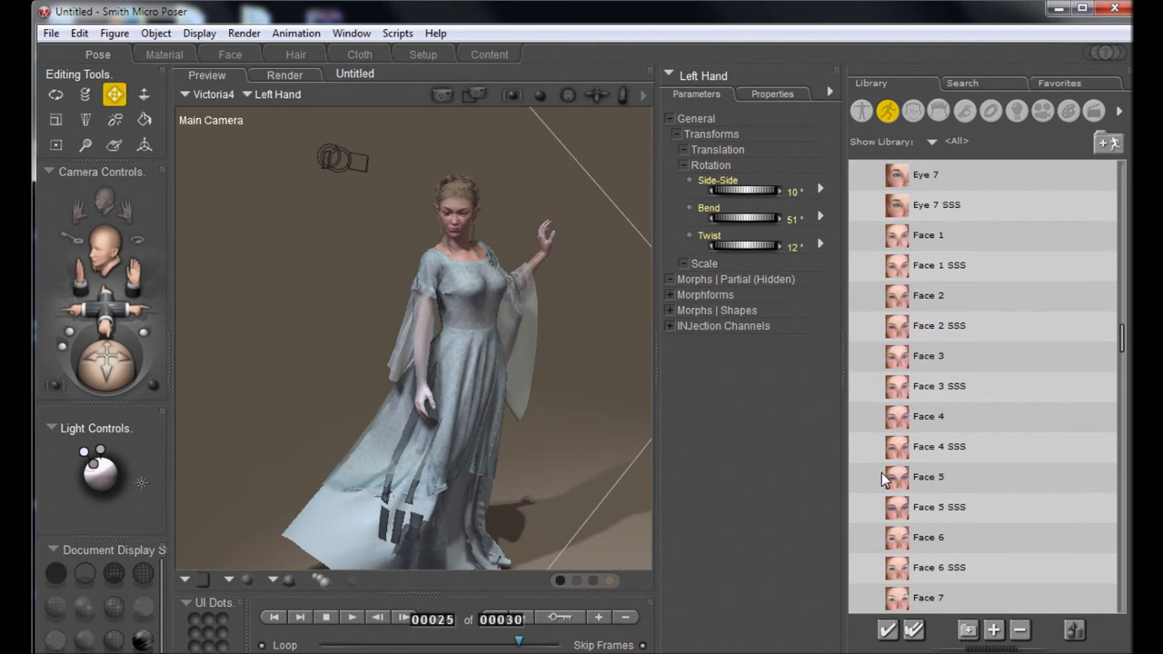
{"action": "scroll", "coordinate": [882, 473], "scroll_direction": "down", "scroll_amount": 3}
{"action": "left_click", "coordinate": [932, 431]}
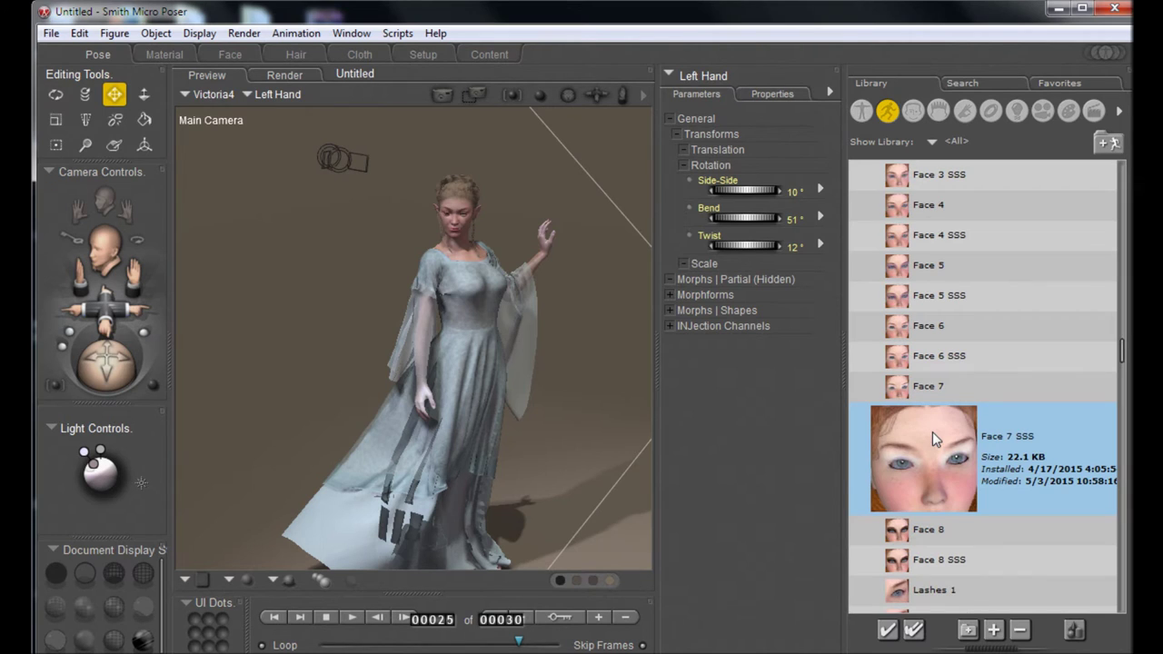
{"action": "scroll", "coordinate": [932, 460], "scroll_direction": "up", "scroll_amount": 5}
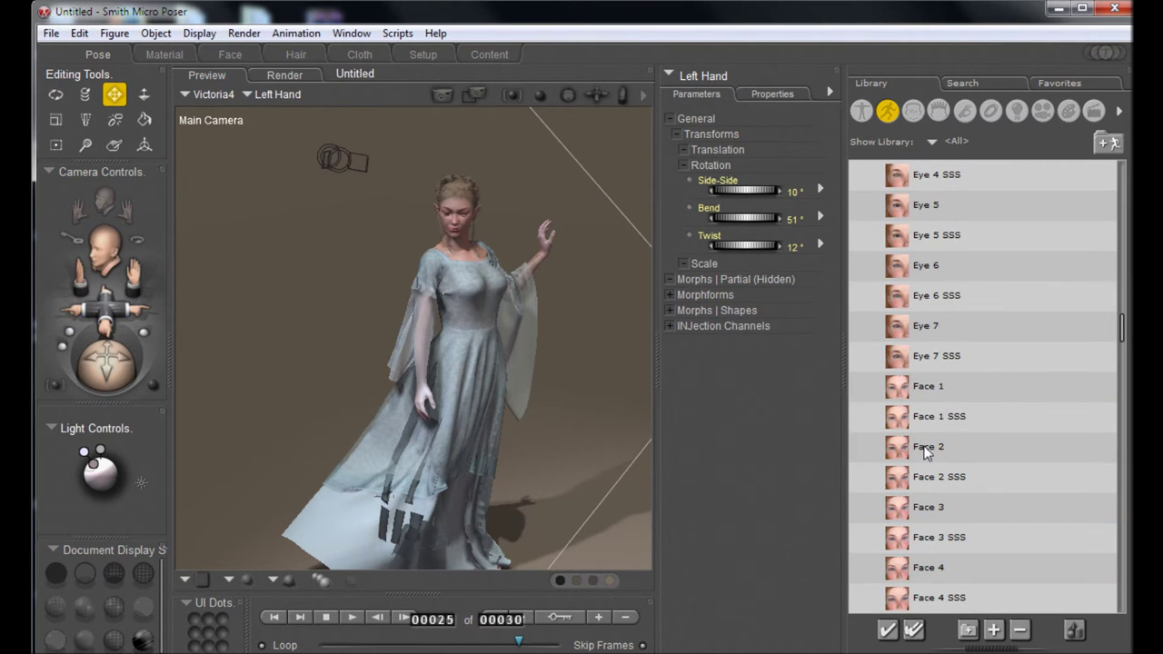
{"action": "left_click", "coordinate": [922, 392]}
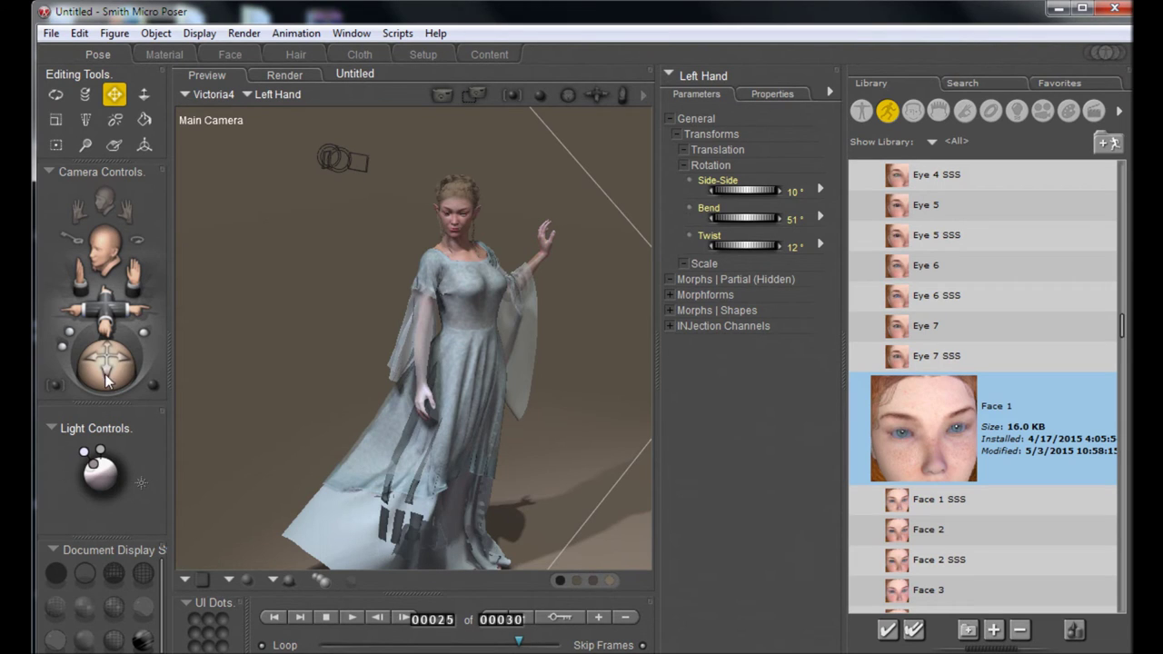
{"action": "left_click_drag", "start_coordinate": [109, 373], "coordinate": [107, 370]}
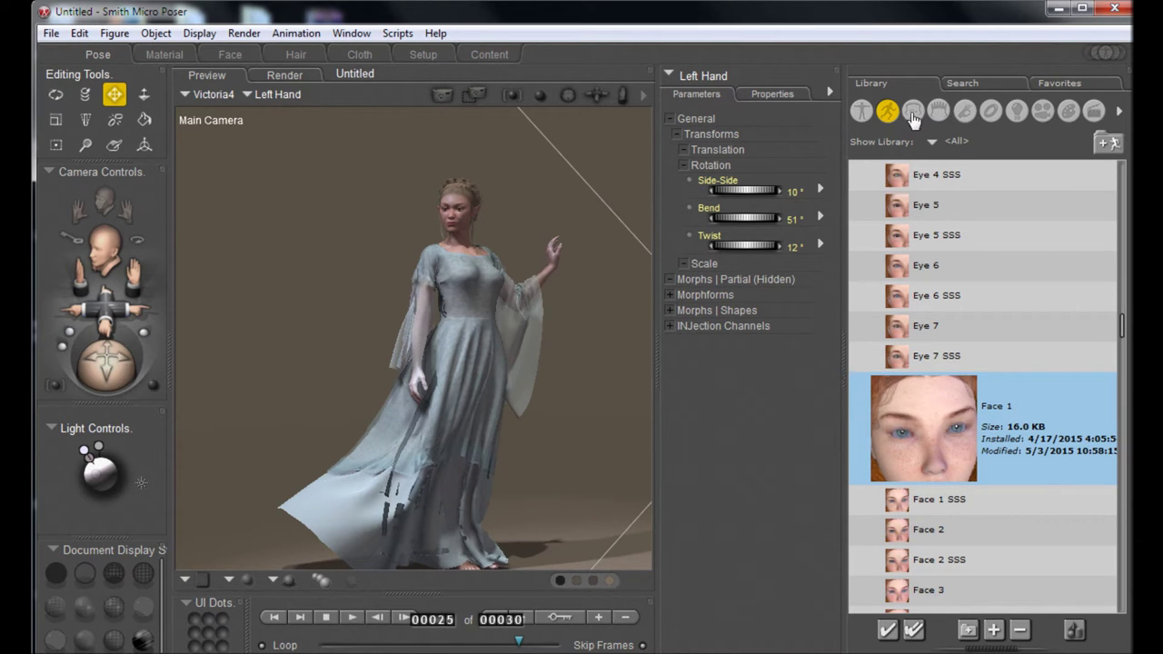
Step: Load the Lynes Buck figure from the LynesDeer folder of the Poser 6 Animals library
{"action": "left_click", "coordinate": [861, 110]}
{"action": "scroll", "coordinate": [874, 253], "scroll_direction": "up", "scroll_amount": 10}
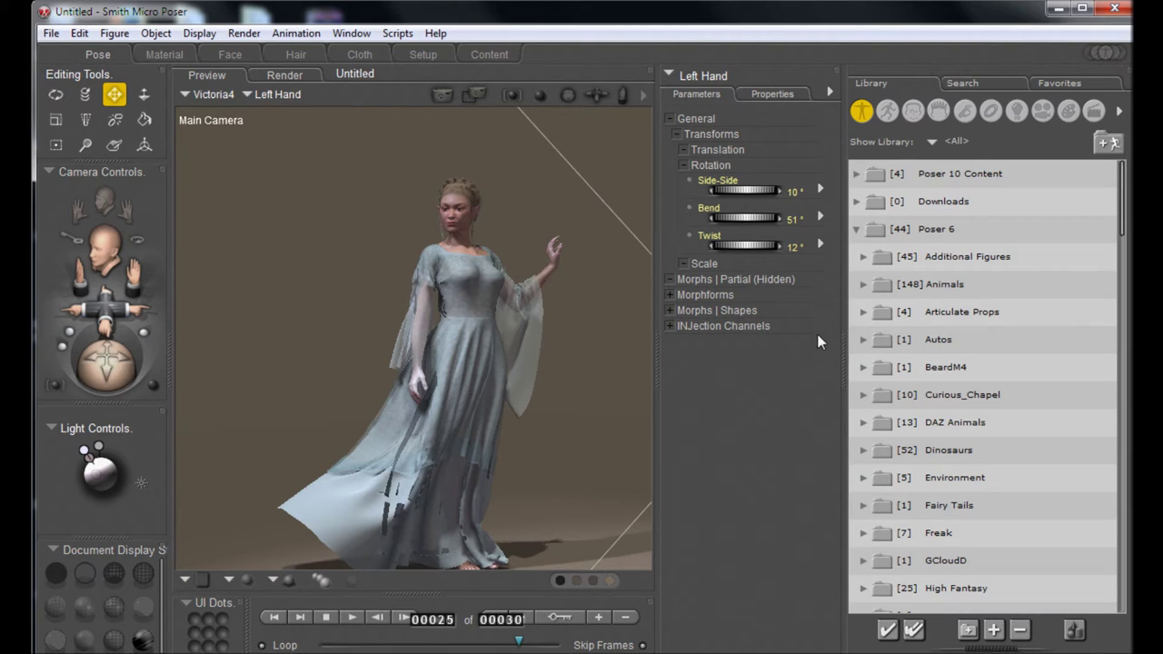
{"action": "left_click", "coordinate": [863, 285]}
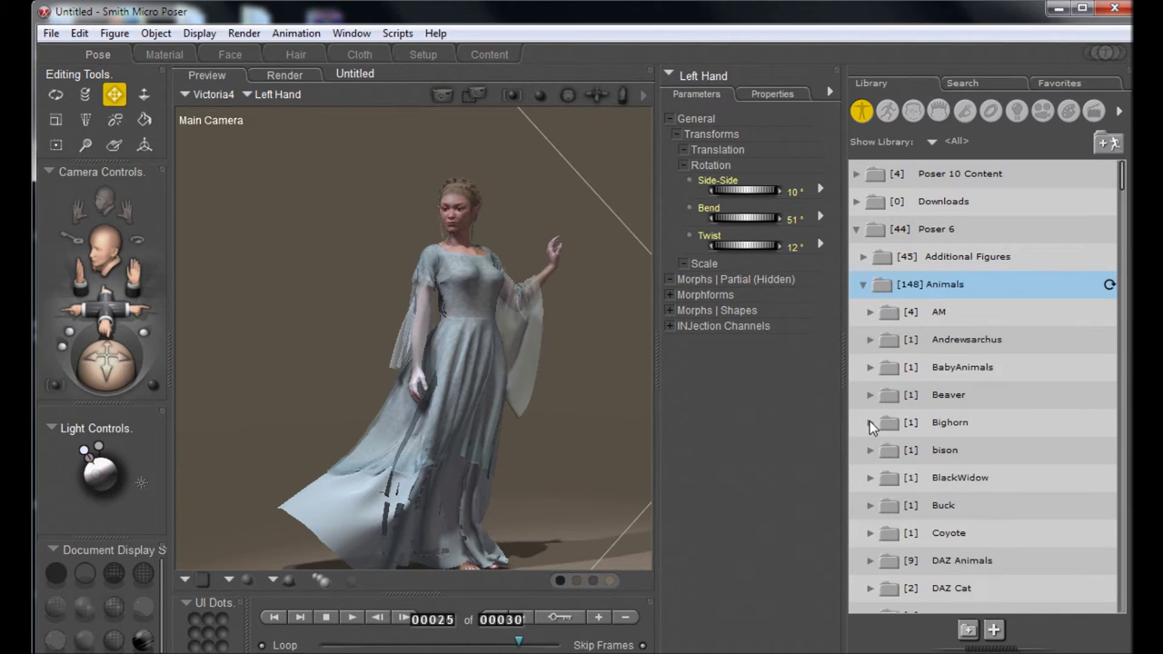
{"action": "scroll", "coordinate": [870, 421], "scroll_direction": "down", "scroll_amount": 4}
{"action": "scroll", "coordinate": [870, 421], "scroll_direction": "down", "scroll_amount": 5}
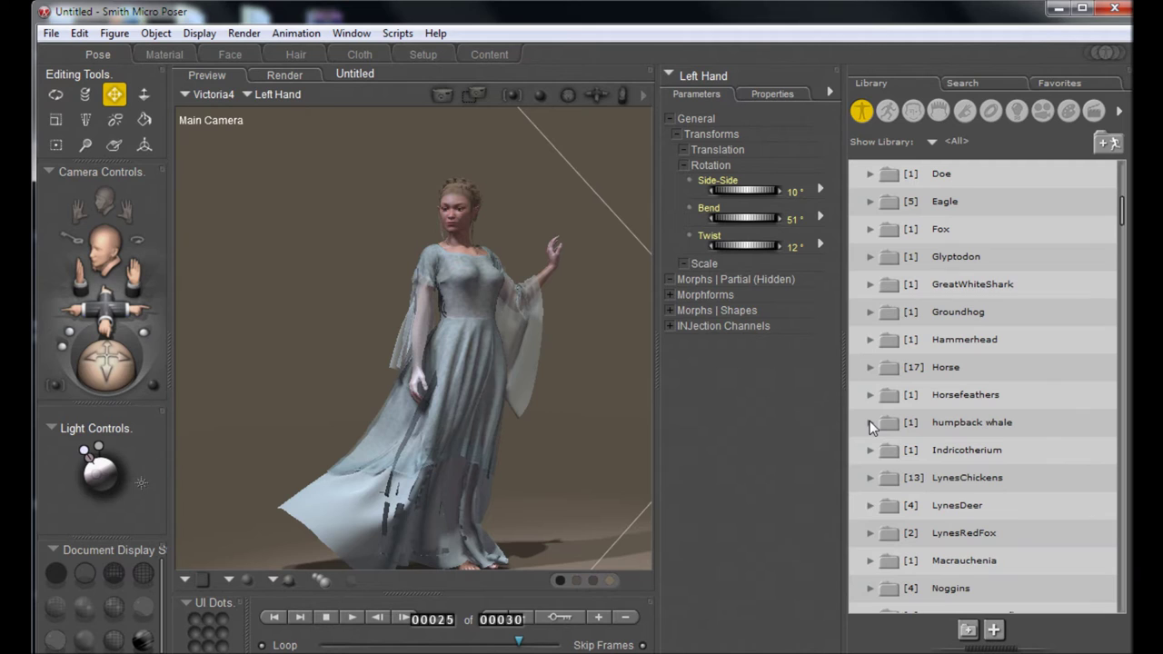
{"action": "left_click", "coordinate": [869, 505]}
{"action": "scroll", "coordinate": [870, 502], "scroll_direction": "down", "scroll_amount": 3}
{"action": "left_click", "coordinate": [929, 343]}
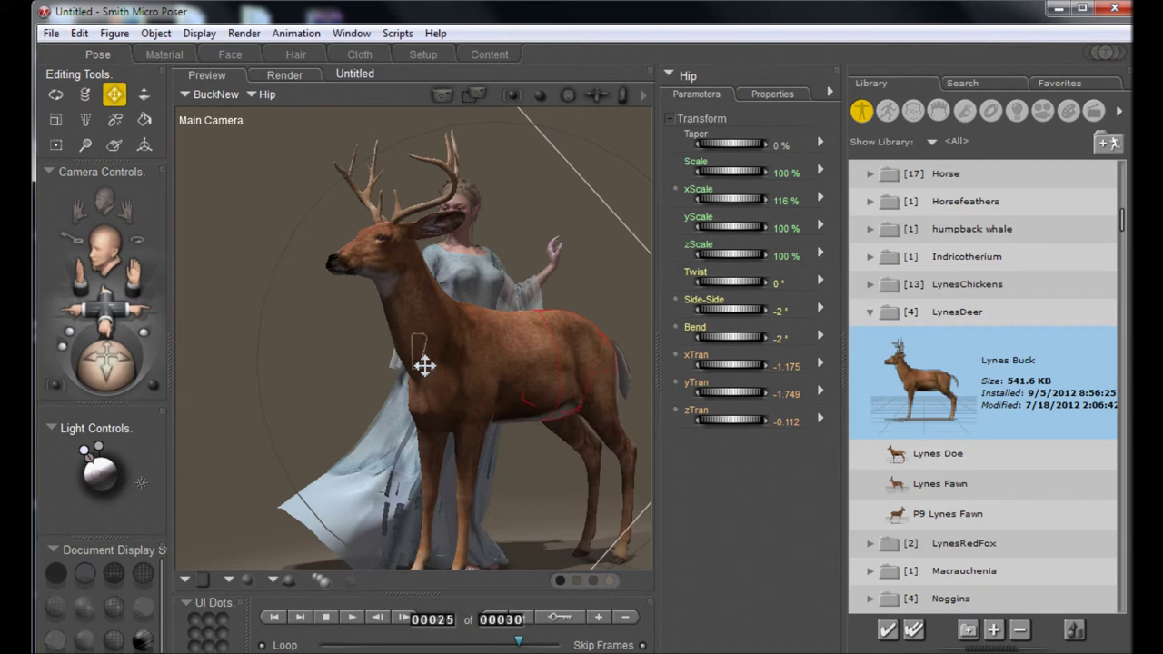
Step: Set the buck's Right Up Arm Side-Side to 7° and its Left Up Arm Bend to 0°
{"action": "left_click", "coordinate": [437, 444]}
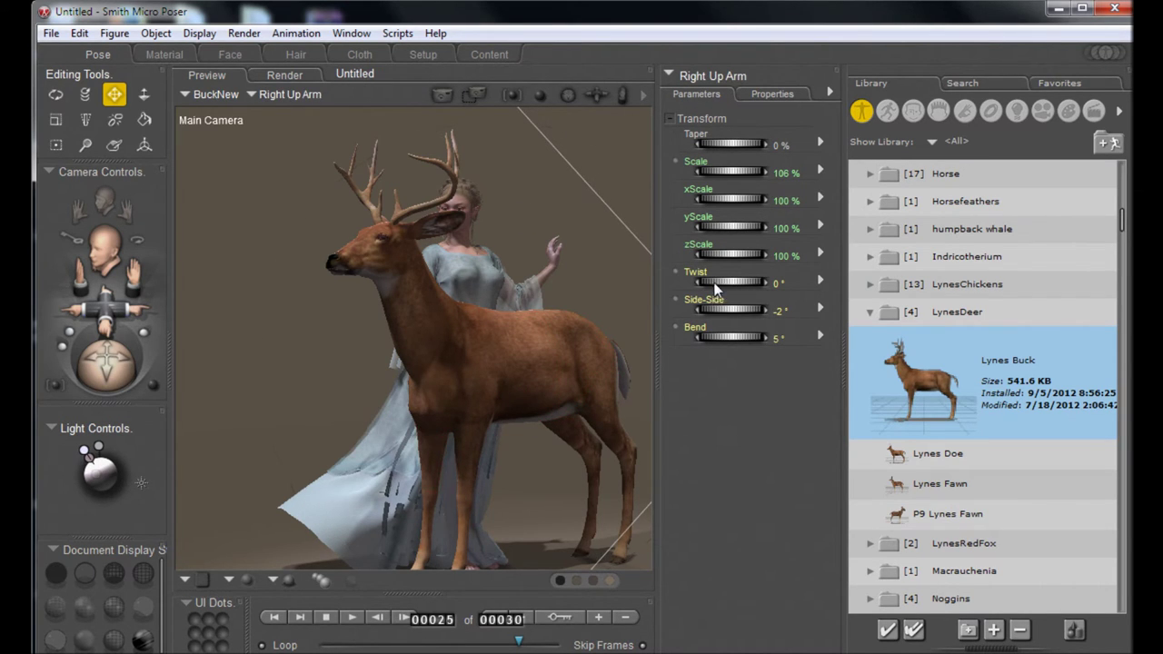
{"action": "left_click_drag", "start_coordinate": [718, 309], "coordinate": [722, 309]}
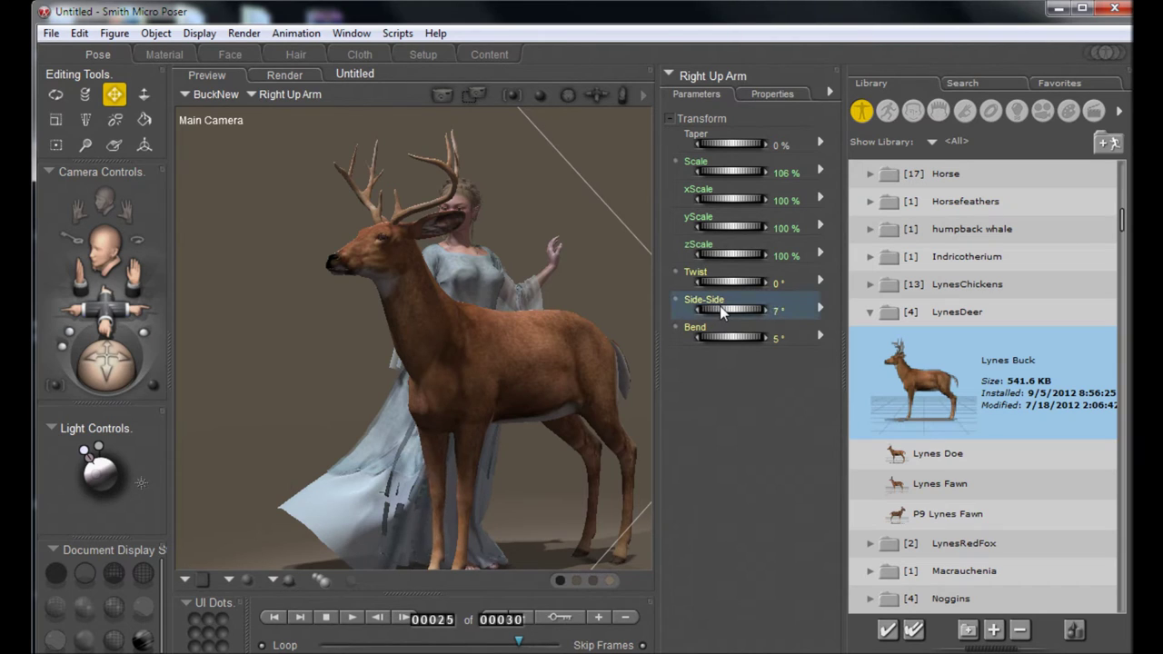
{"action": "left_click", "coordinate": [485, 460]}
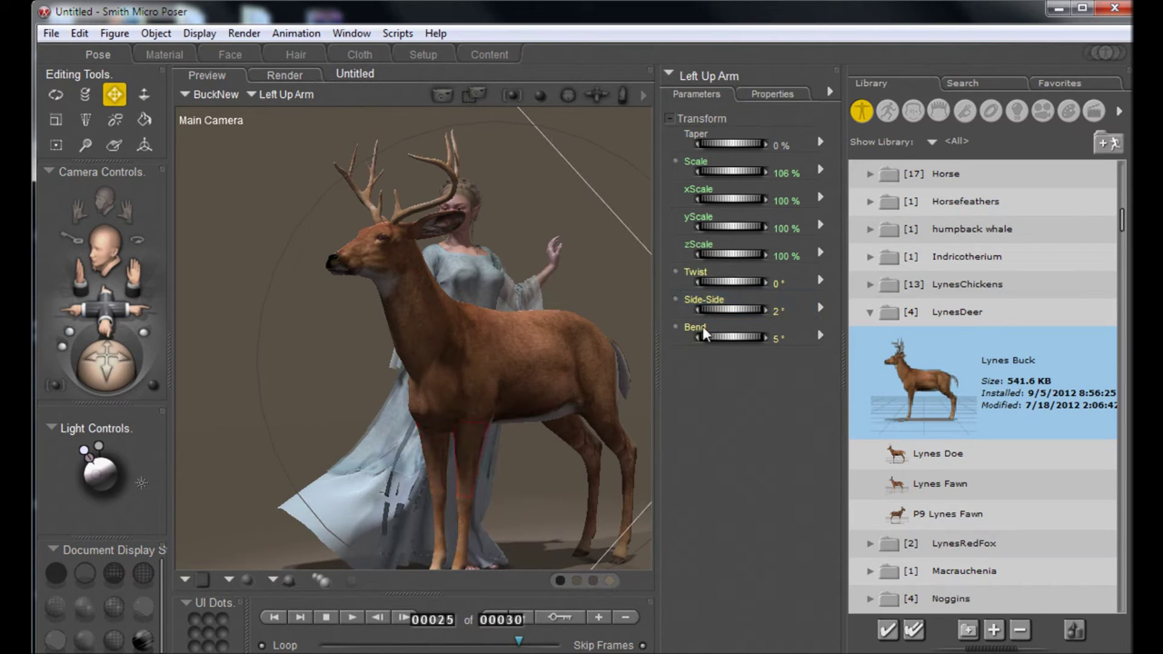
{"action": "left_click", "coordinate": [719, 338], "text": "alt"}
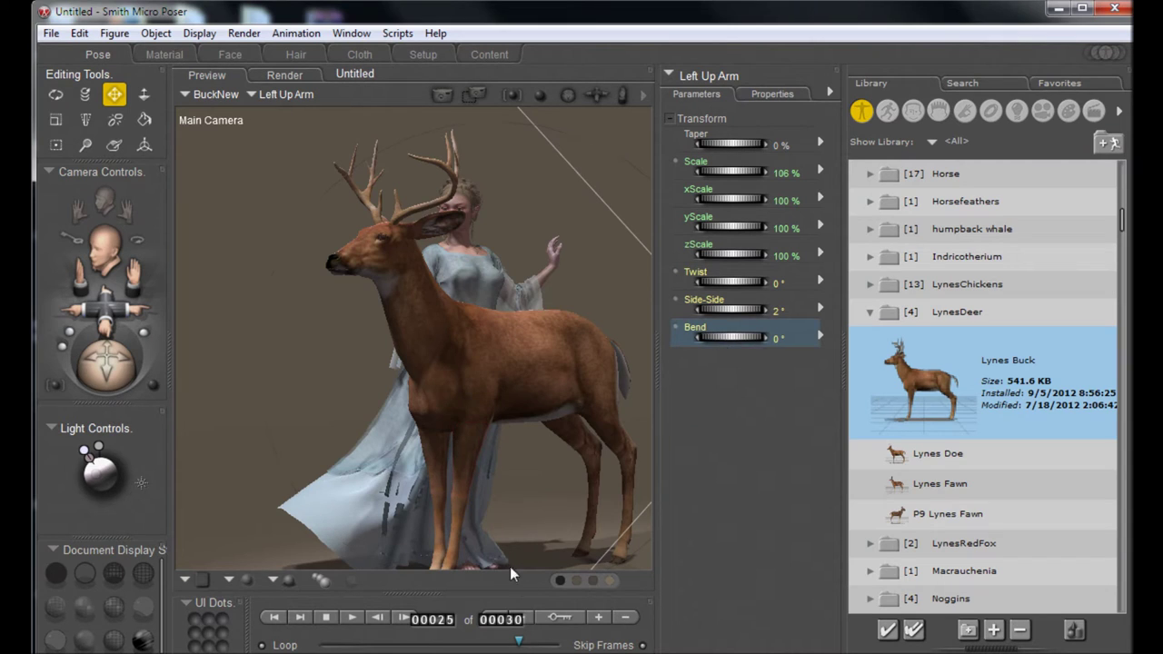
Step: Reposition the buck's right and left hind feet to adjust its standing pose
{"action": "left_click", "coordinate": [113, 34]}
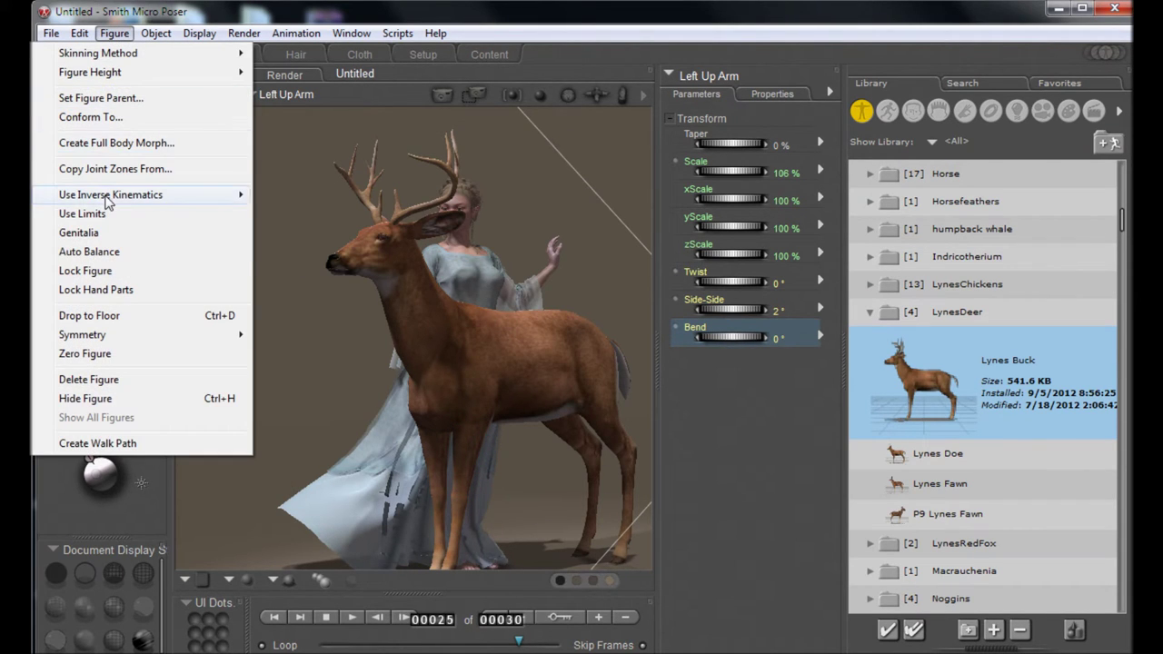
{"action": "mouse_move", "coordinate": [132, 195]}
{"action": "left_click", "coordinate": [544, 542]}
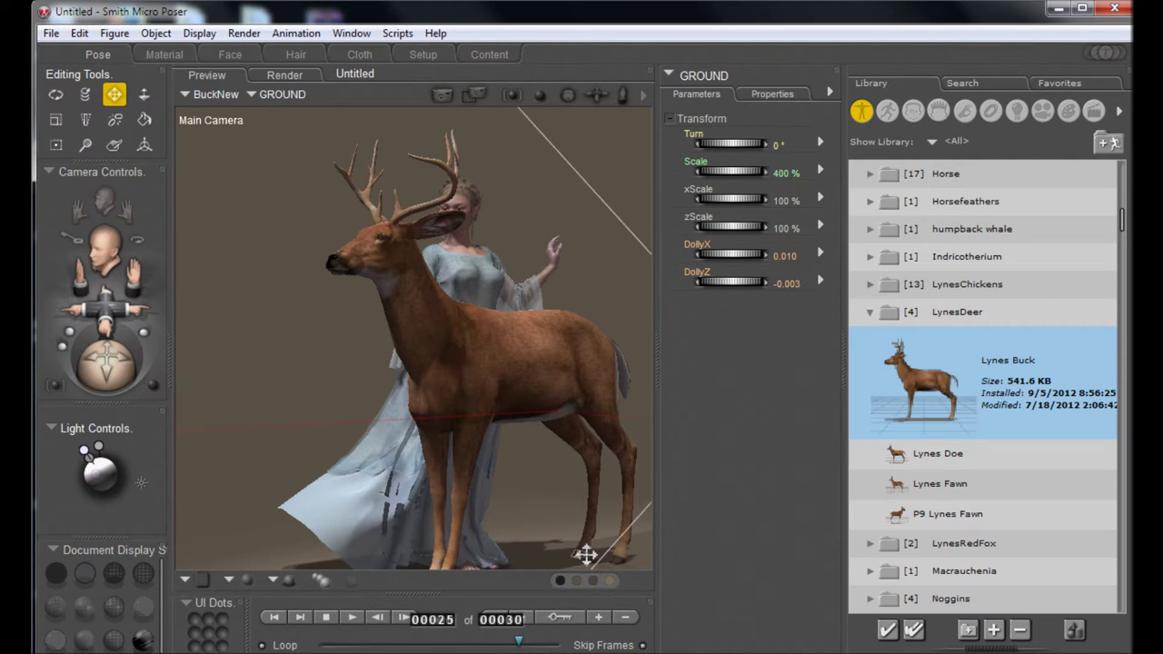
{"action": "left_click_drag", "start_coordinate": [575, 557], "coordinate": [563, 556]}
{"action": "left_click", "coordinate": [563, 558]}
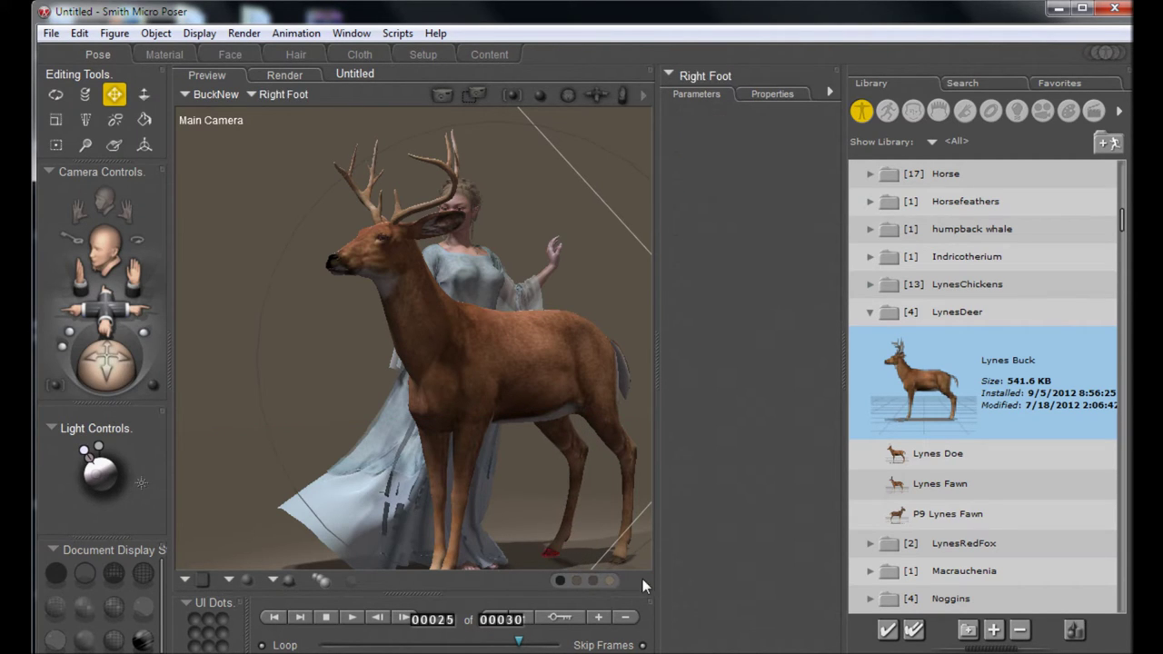
{"action": "left_click", "coordinate": [629, 567]}
{"action": "left_click_drag", "start_coordinate": [631, 571], "coordinate": [621, 557]}
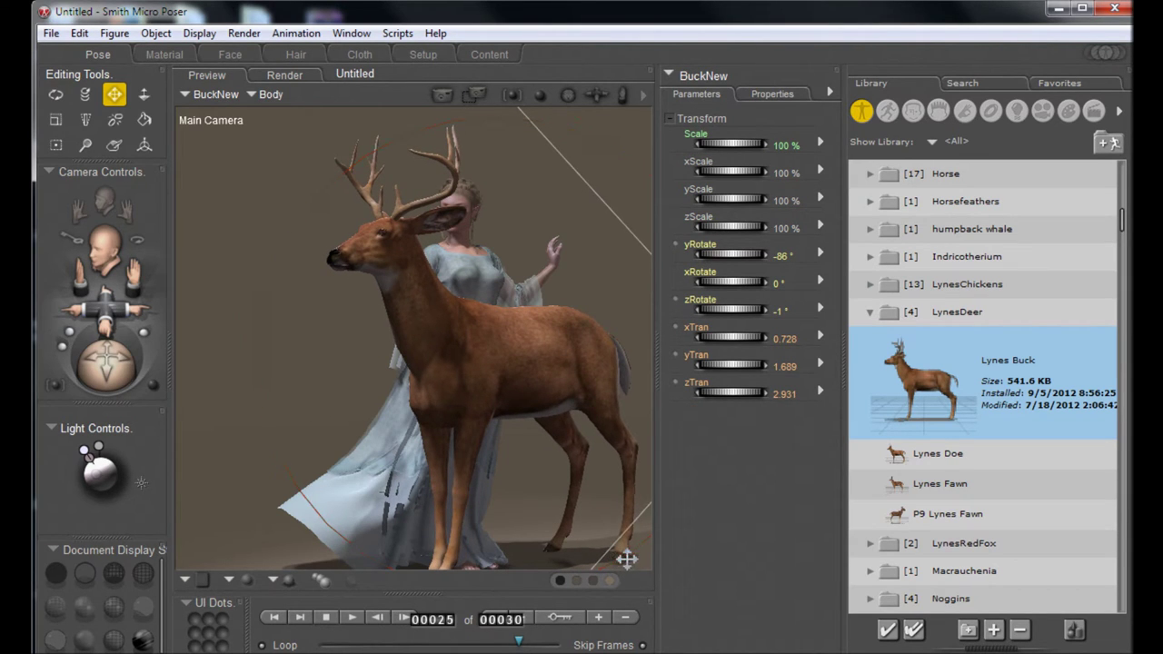
{"action": "left_click", "coordinate": [464, 450]}
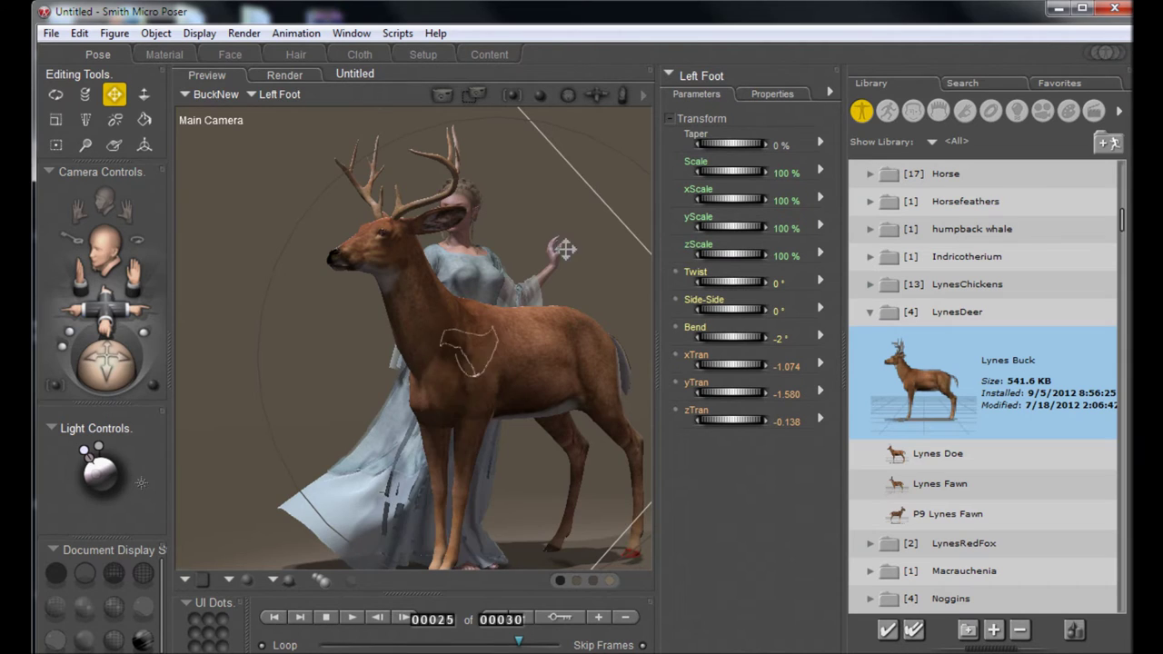
Step: Place the buck's whole body behind the woman with yRotate 1°, xTran 3.660, yTran 1.672 and zTran -1.816
{"action": "left_click", "coordinate": [266, 94]}
{"action": "left_click", "coordinate": [283, 99]}
{"action": "mouse_move", "coordinate": [725, 393]}
{"action": "left_mouse_down"}
{"action": "mouse_move", "coordinate": [757, 395]}
{"action": "mouse_move", "coordinate": [728, 400]}
{"action": "left_mouse_up"}
{"action": "mouse_move", "coordinate": [727, 259]}
{"action": "left_mouse_down"}
{"action": "mouse_move", "coordinate": [755, 252]}
{"action": "mouse_move", "coordinate": [717, 263]}
{"action": "mouse_move", "coordinate": [730, 278]}
{"action": "left_mouse_up"}
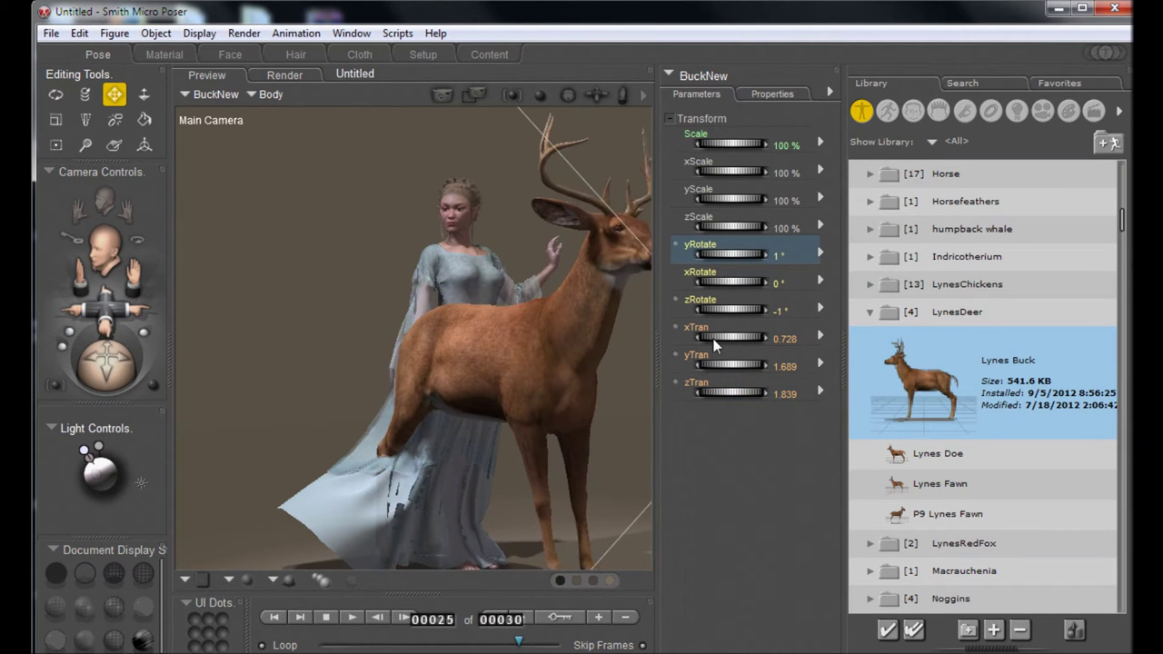
{"action": "left_click_drag", "start_coordinate": [714, 339], "coordinate": [741, 338]}
{"action": "mouse_move", "coordinate": [732, 395]}
{"action": "left_mouse_down"}
{"action": "mouse_move", "coordinate": [680, 404]}
{"action": "mouse_move", "coordinate": [724, 397]}
{"action": "mouse_move", "coordinate": [693, 390]}
{"action": "mouse_move", "coordinate": [703, 403]}
{"action": "mouse_move", "coordinate": [736, 391]}
{"action": "left_mouse_up"}
{"action": "left_click_drag", "start_coordinate": [725, 337], "coordinate": [725, 342]}
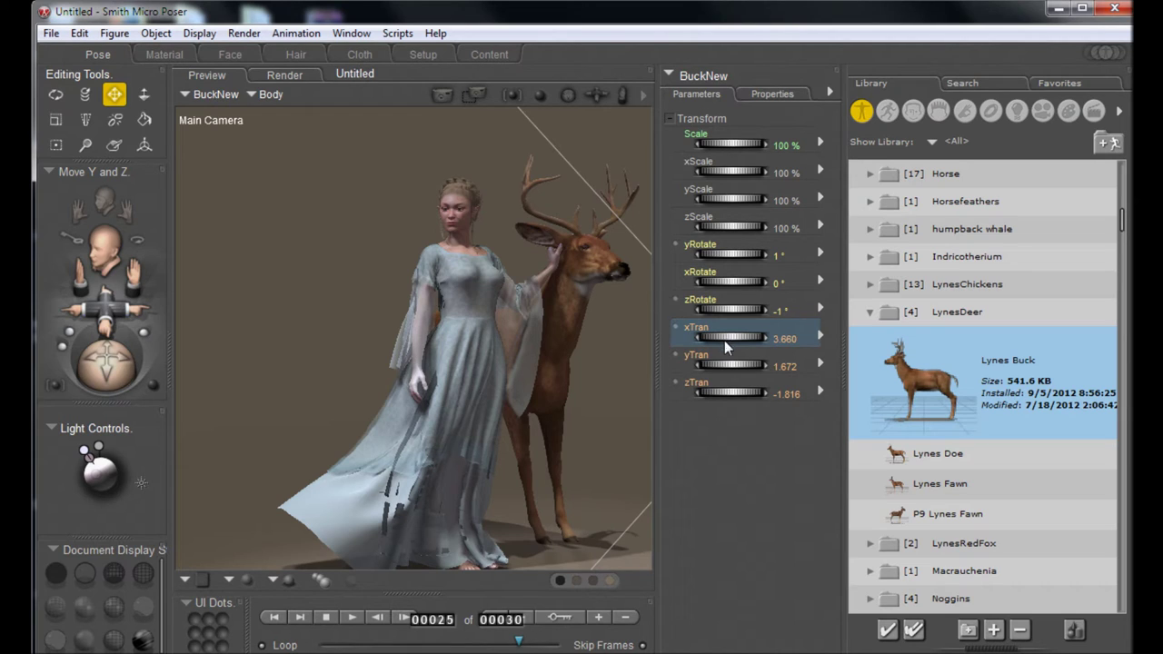
Step: Scale the buck to 117% and move its body to yTran 2.403 and xTran 3.849
{"action": "left_click_drag", "start_coordinate": [719, 143], "coordinate": [719, 143]}
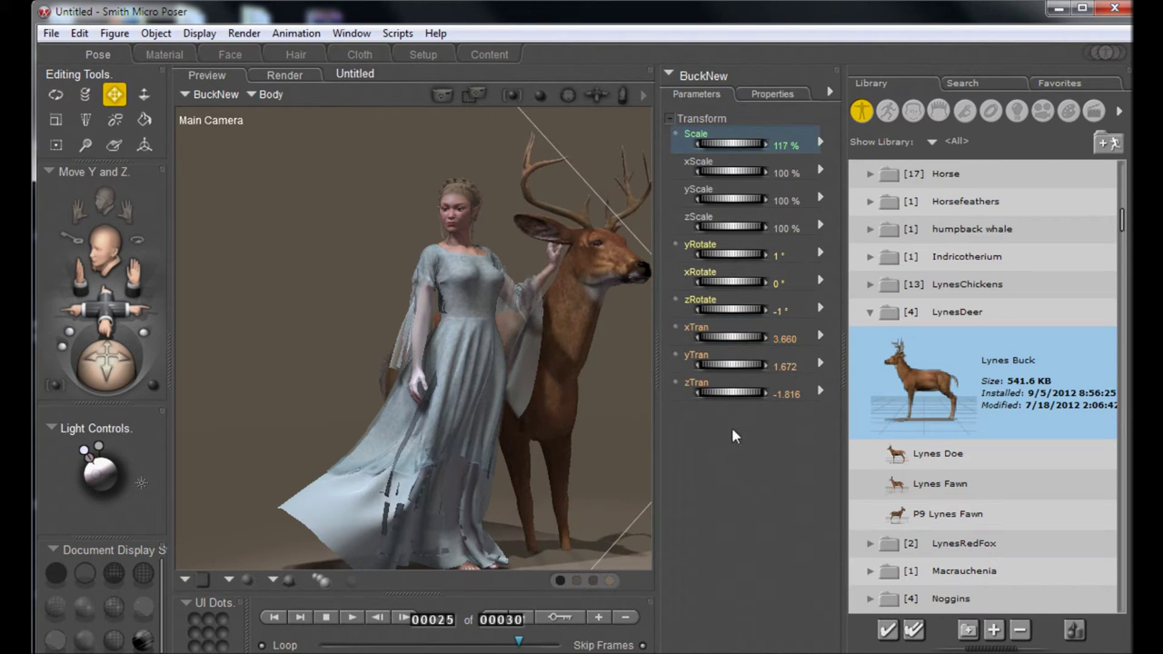
{"action": "left_click_drag", "start_coordinate": [736, 364], "coordinate": [792, 374]}
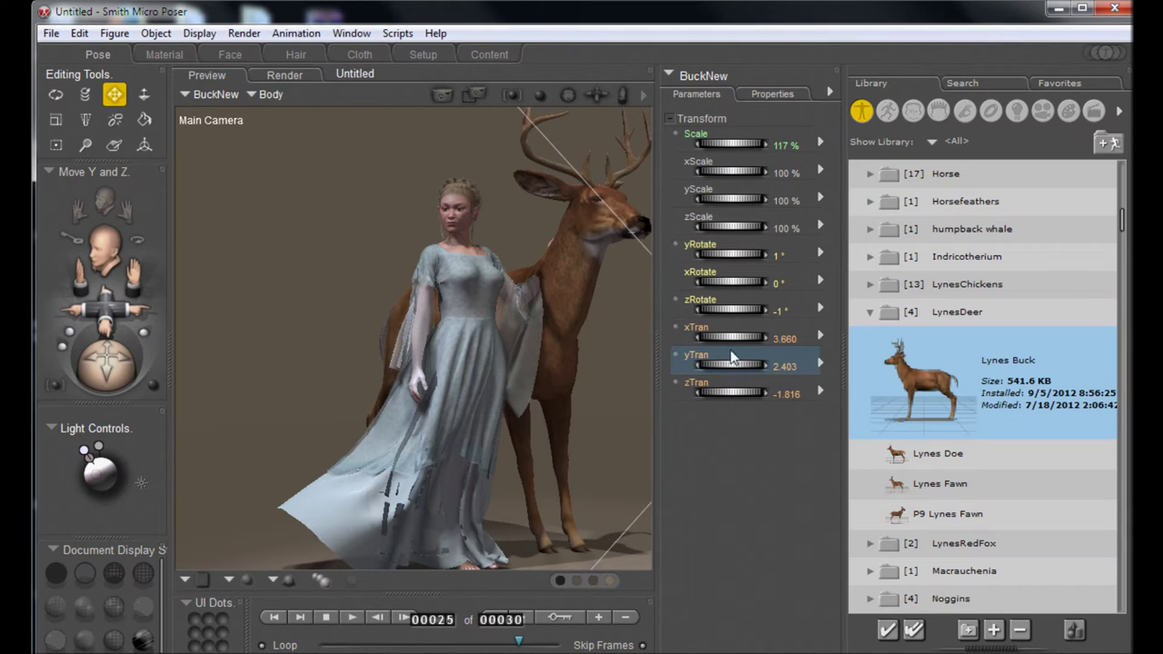
{"action": "left_click_drag", "start_coordinate": [725, 338], "coordinate": [732, 355]}
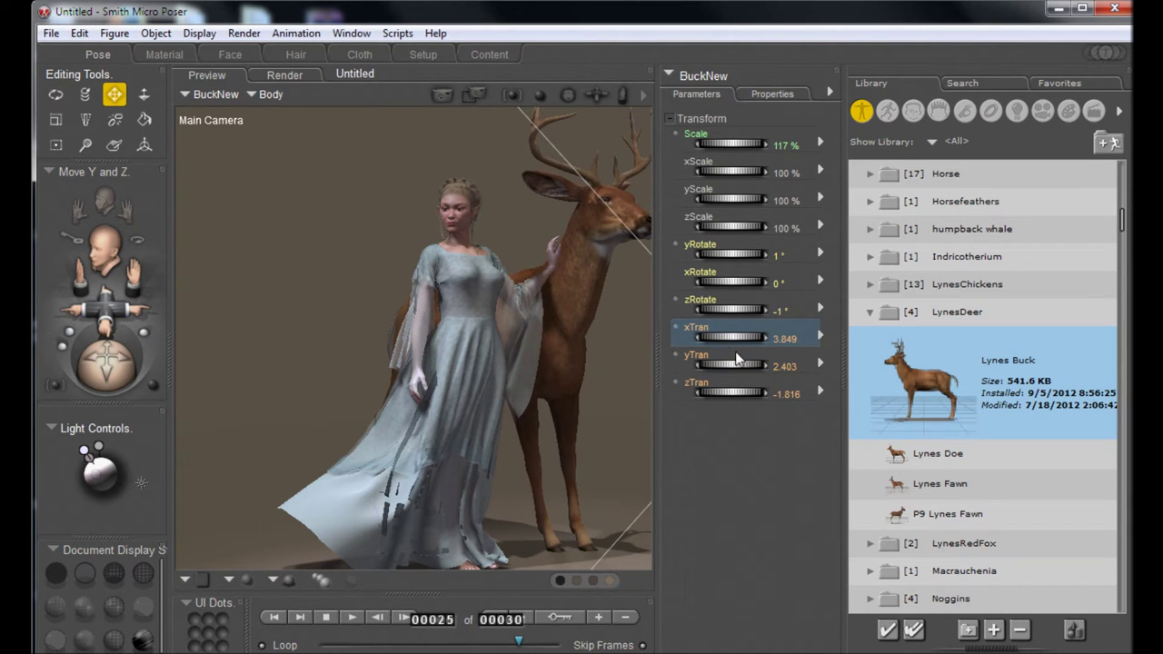
Step: Rest Victoria4's left hand against the buck's neck with Bend 44° and Twist -7°
{"action": "left_click", "coordinate": [557, 269]}
{"action": "left_click_drag", "start_coordinate": [737, 219], "coordinate": [715, 231]}
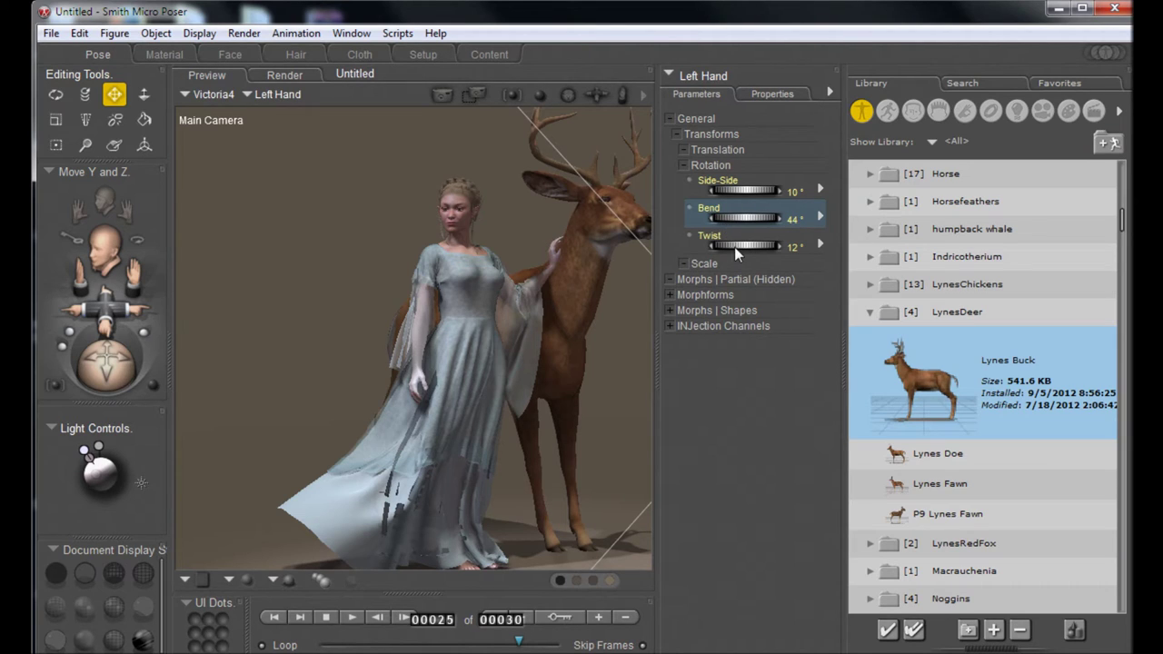
{"action": "left_click_drag", "start_coordinate": [734, 247], "coordinate": [714, 260]}
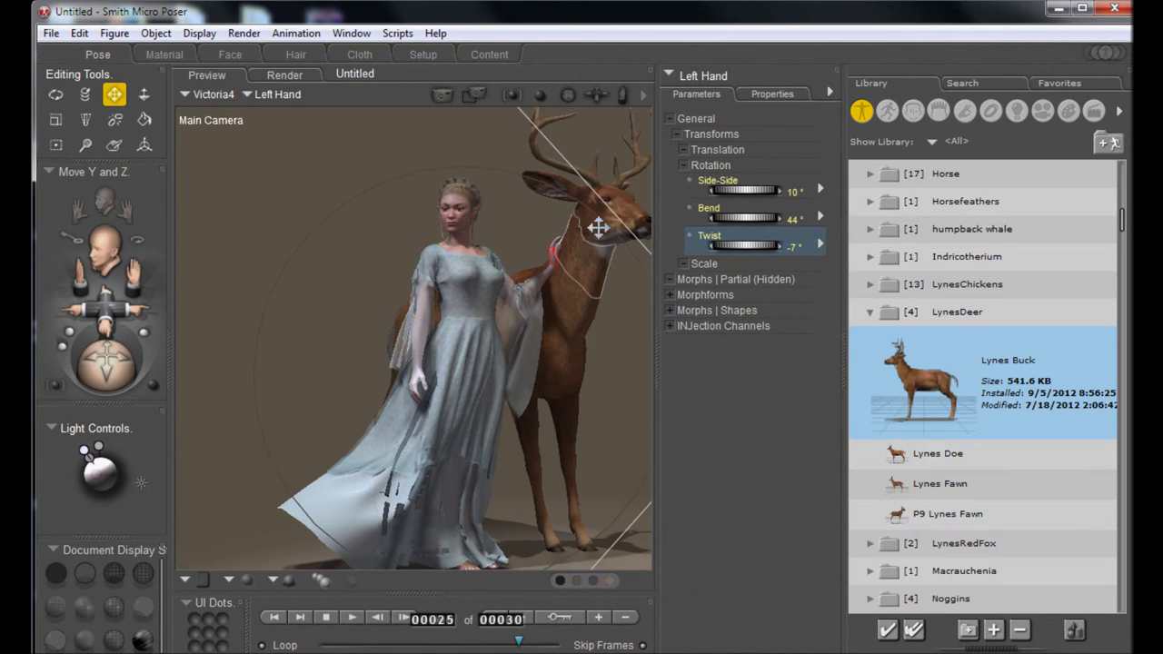
Step: Turn the buck's head to Twist 1° and Side-Side 14°, and adjust its front legs with Left Up Arm Bend at 2°
{"action": "left_click", "coordinate": [639, 163]}
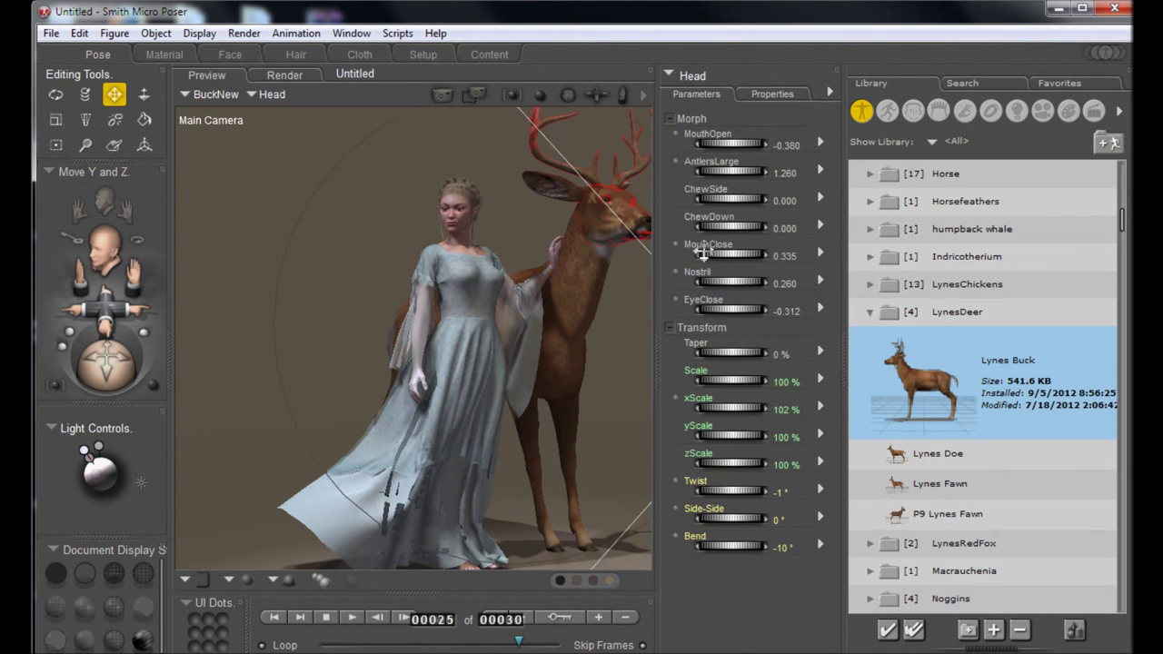
{"action": "mouse_move", "coordinate": [716, 495]}
{"action": "left_mouse_down"}
{"action": "mouse_move", "coordinate": [727, 488]}
{"action": "mouse_move", "coordinate": [710, 492]}
{"action": "mouse_move", "coordinate": [726, 512]}
{"action": "left_mouse_up"}
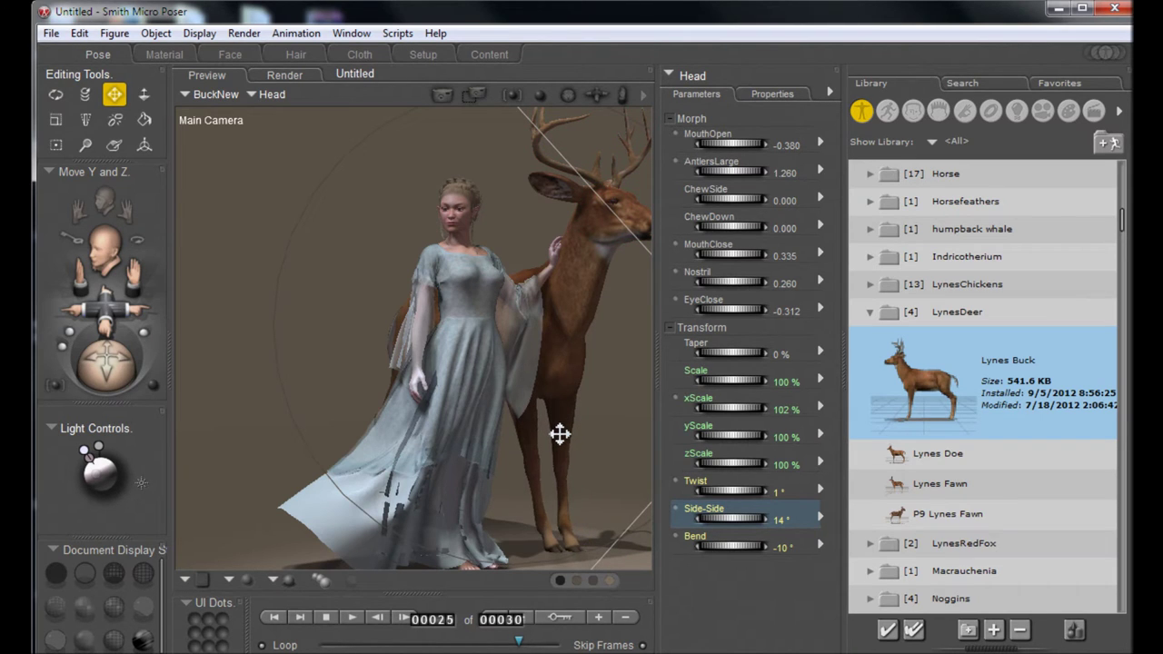
{"action": "left_click", "coordinate": [559, 435]}
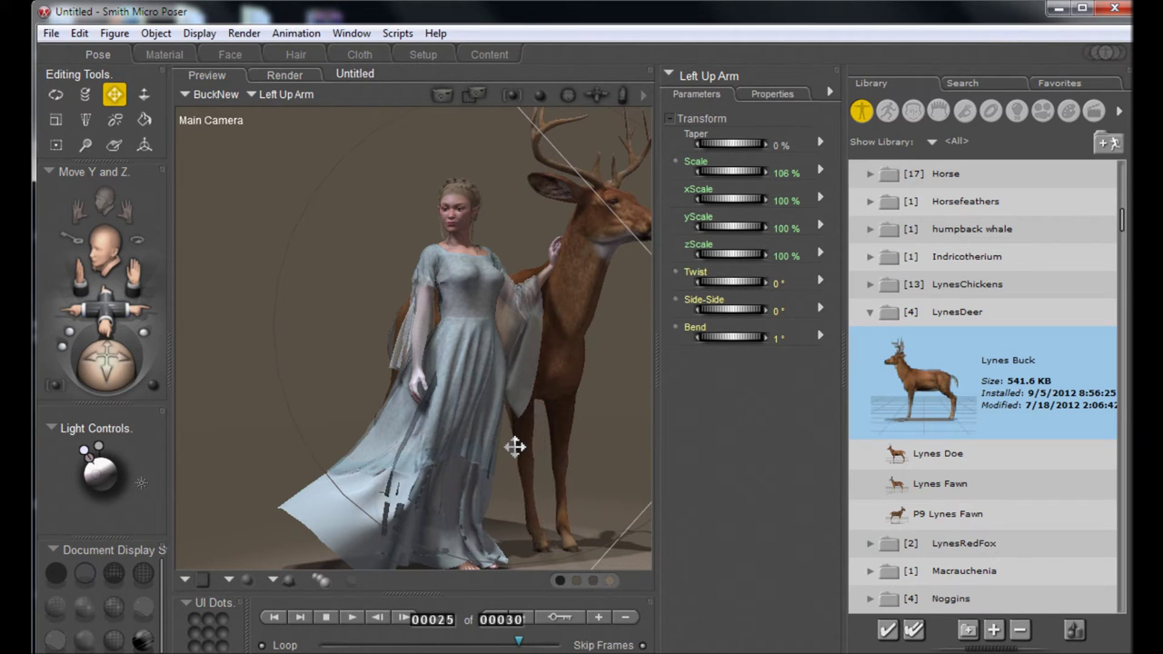
{"action": "left_click_drag", "start_coordinate": [550, 514], "coordinate": [584, 512]}
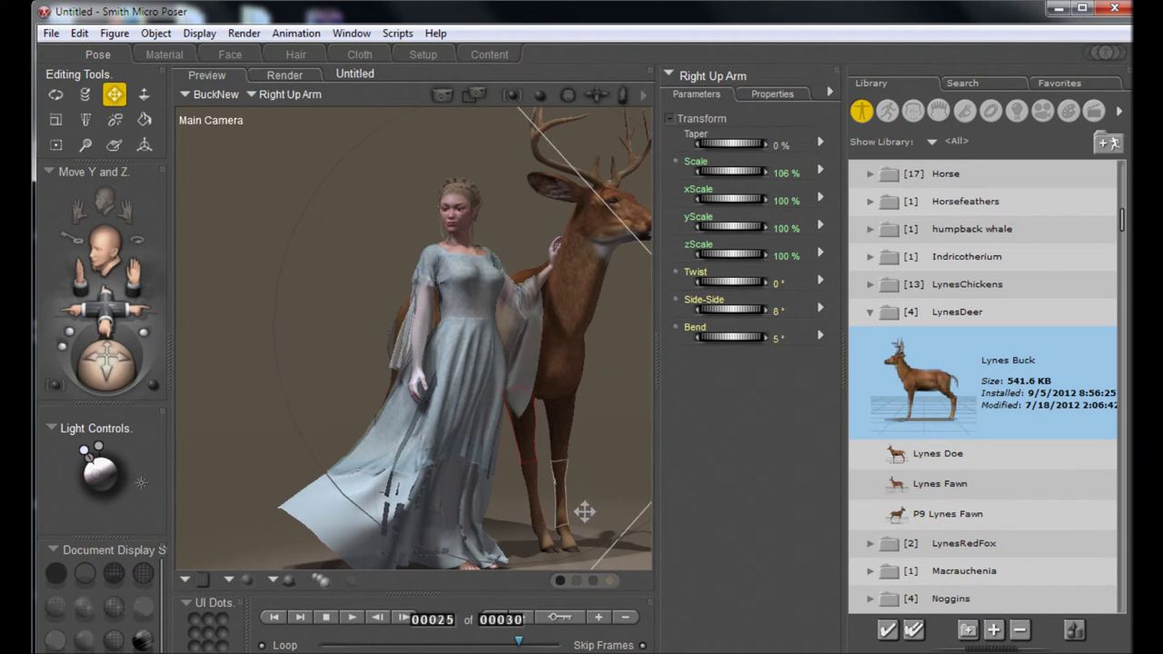
{"action": "left_click", "coordinate": [559, 423]}
{"action": "left_click_drag", "start_coordinate": [95, 324], "coordinate": [98, 318]}
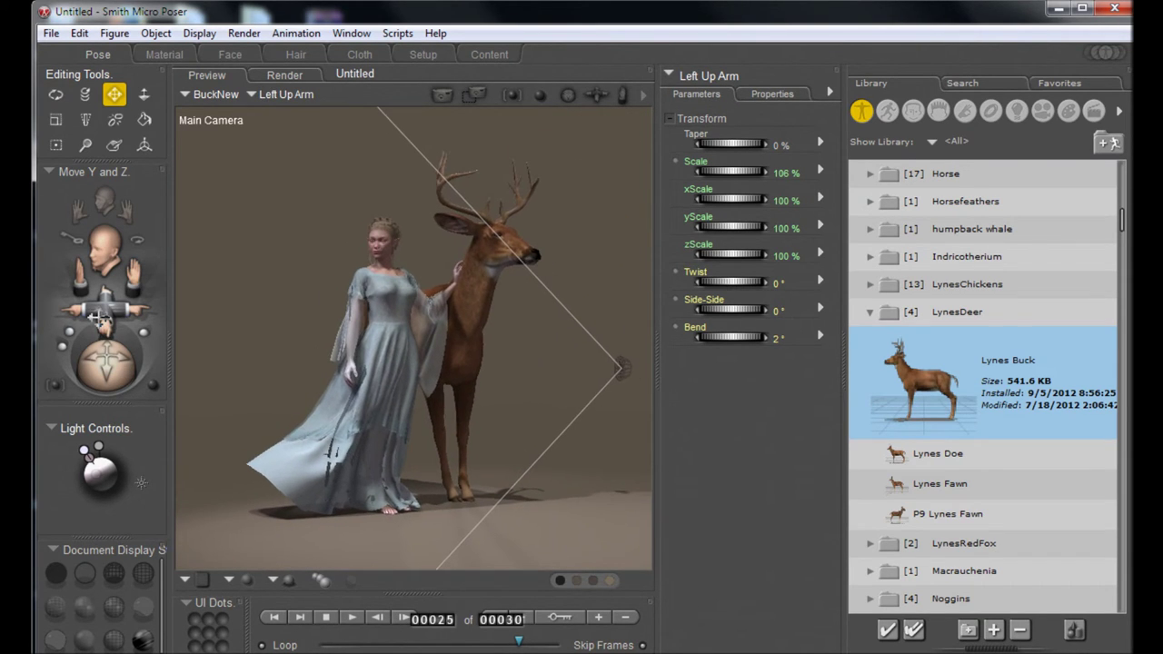
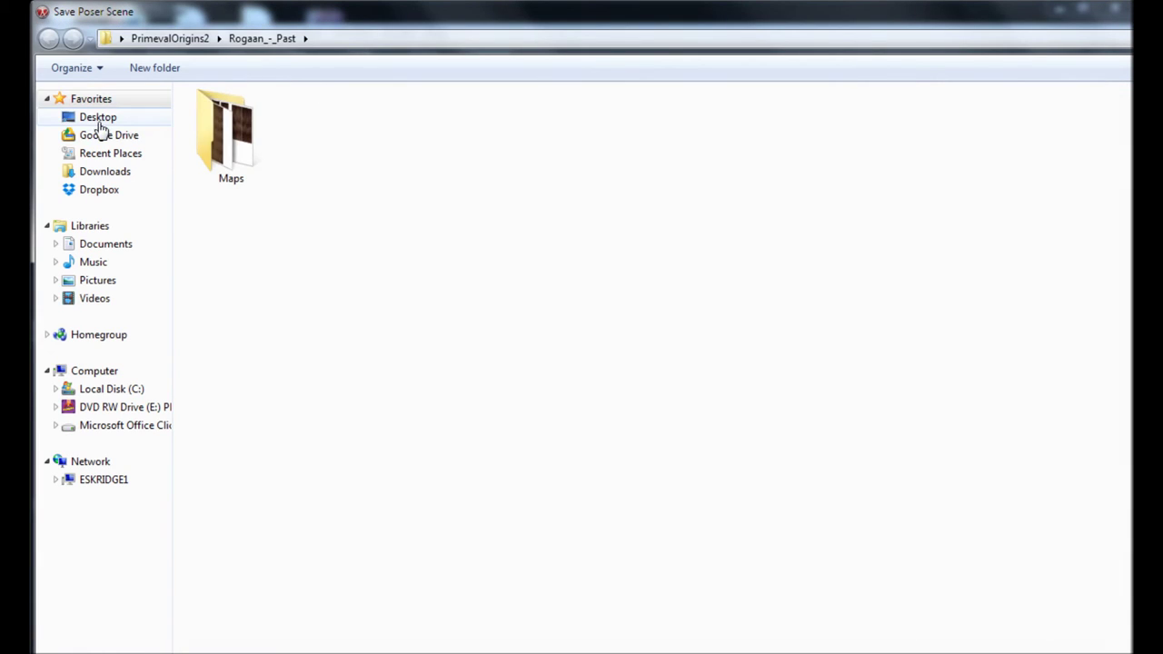
Step: Create a folder named elf on the desktop and save the Poser scene inside it
{"action": "left_click", "coordinate": [98, 119]}
{"action": "right_click", "coordinate": [584, 319]}
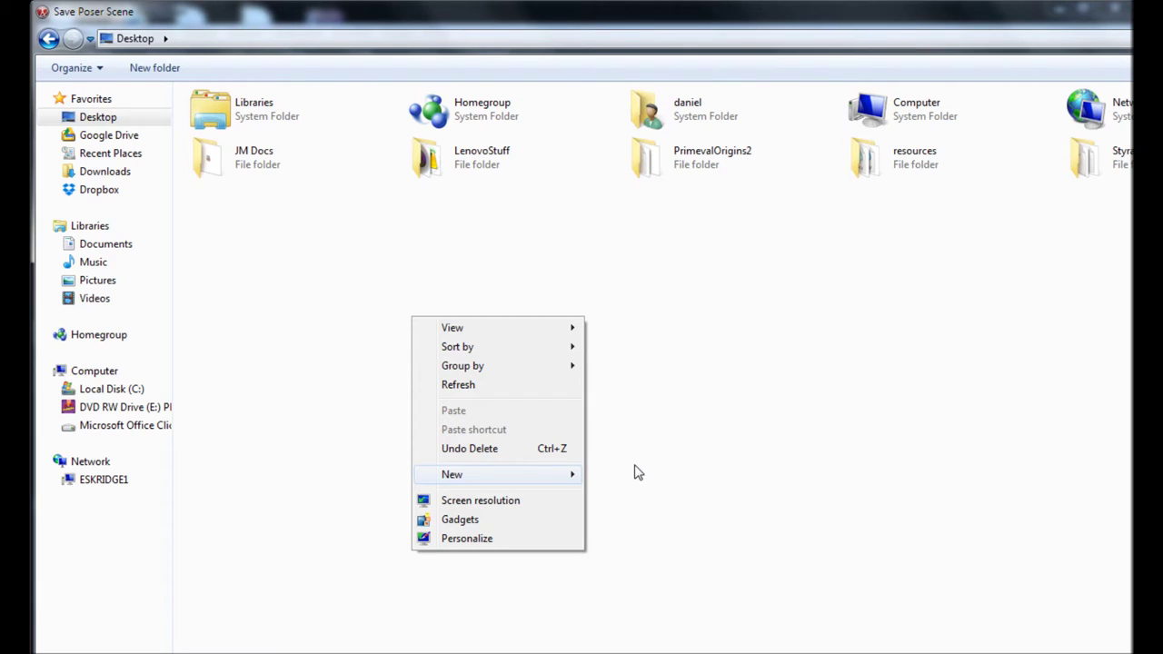
{"action": "mouse_move", "coordinate": [577, 476]}
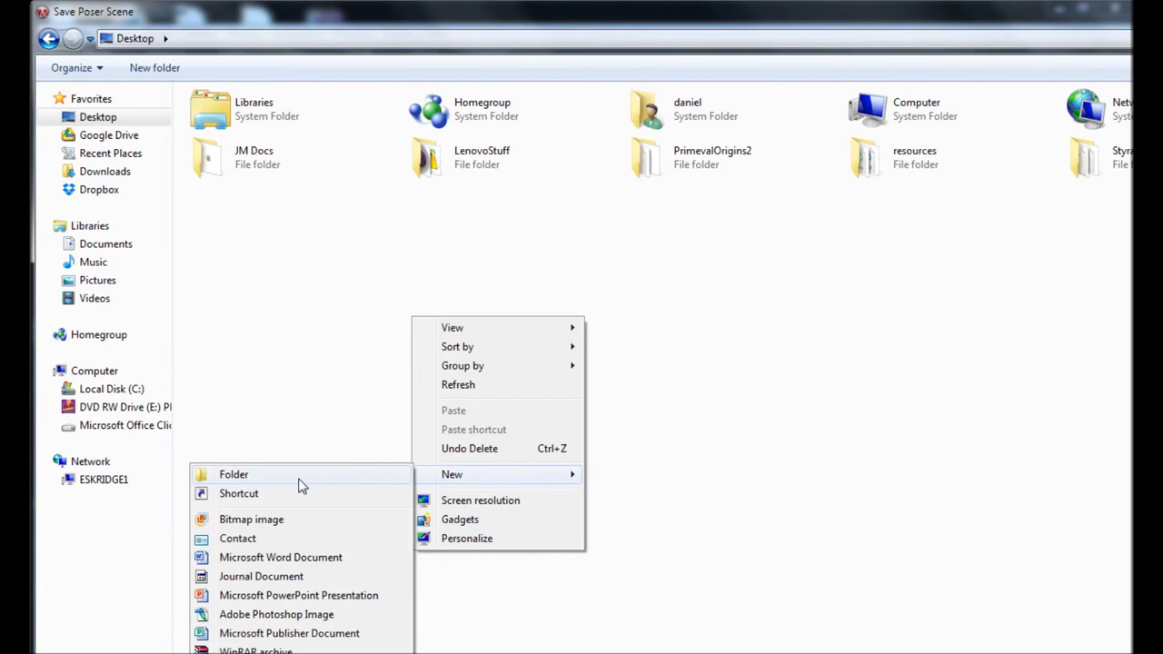
{"action": "left_click", "coordinate": [263, 477]}
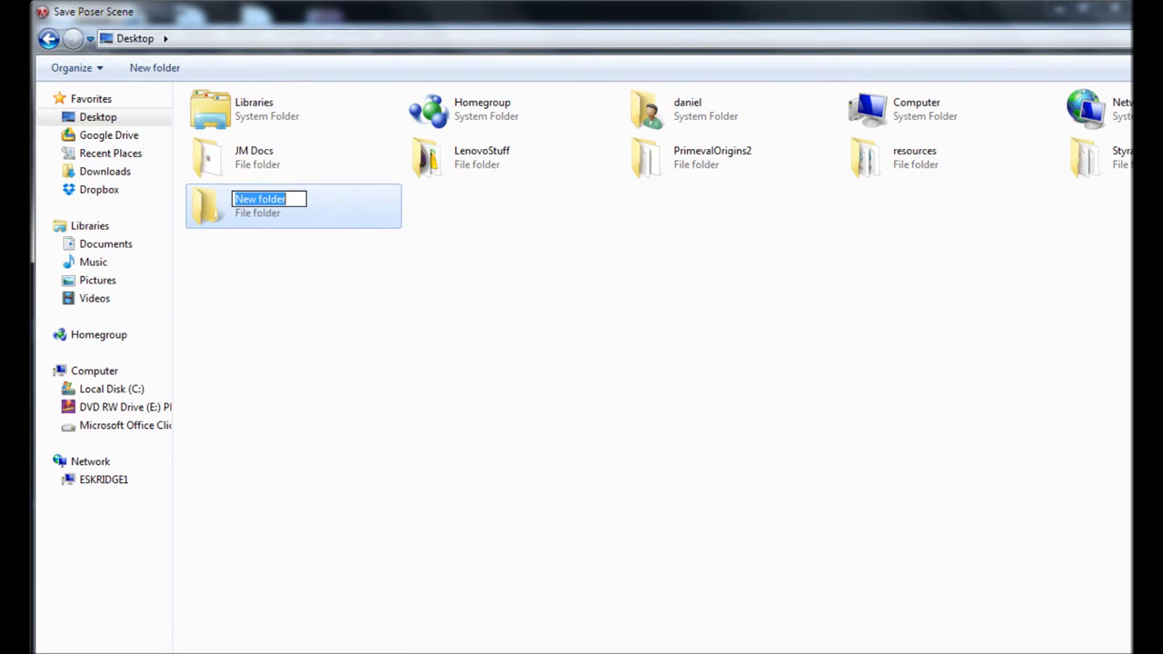
{"action": "type", "text": "elf"}
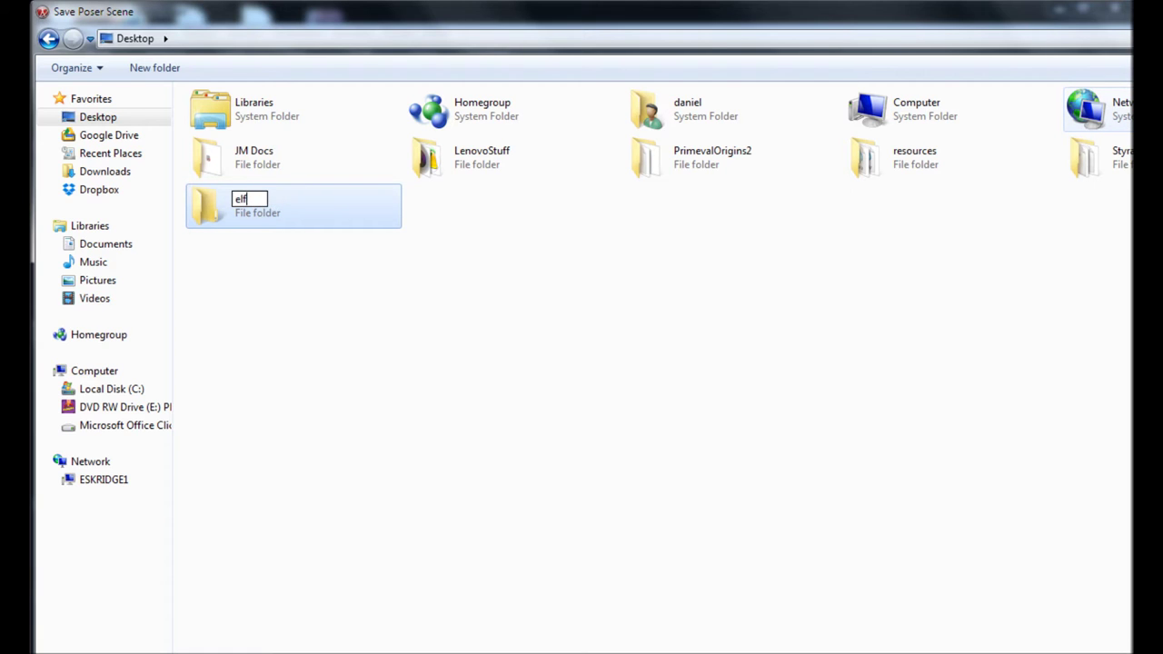
{"action": "key", "text": "Return"}
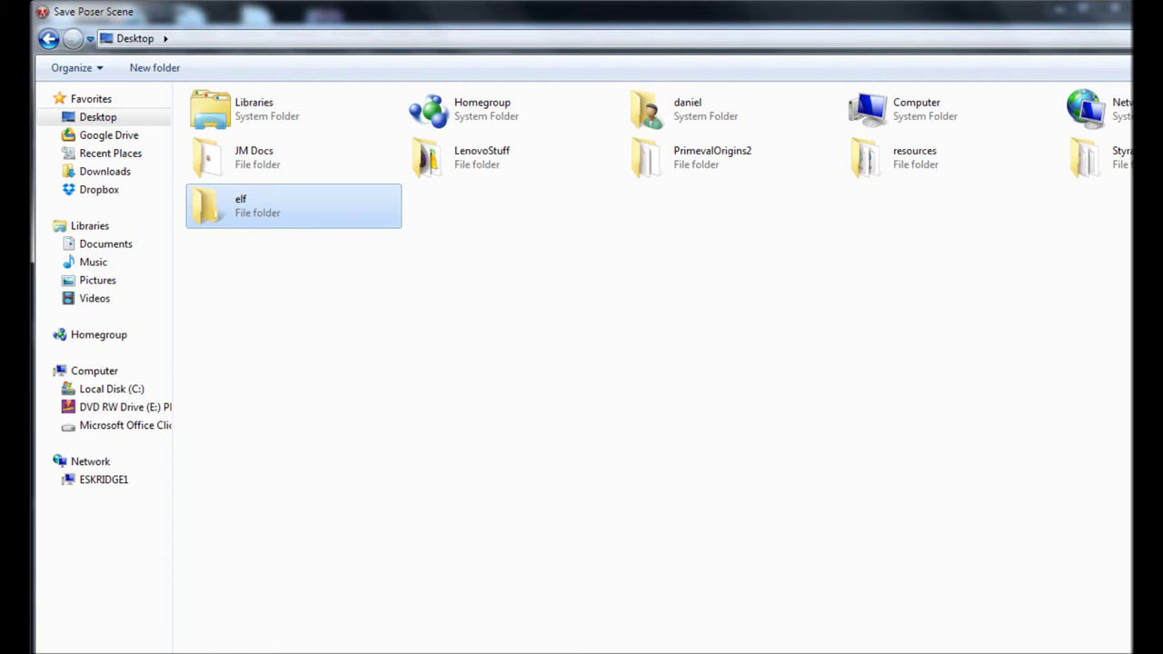
{"action": "double_click", "coordinate": [224, 197]}
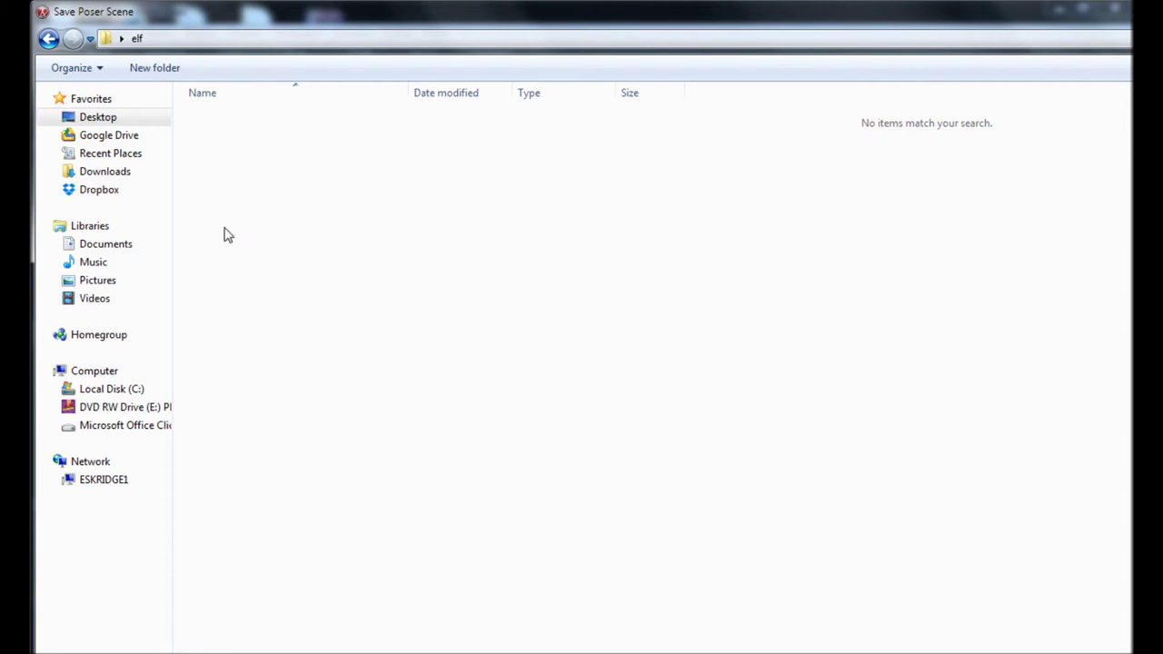
{"action": "key", "text": "Return"}
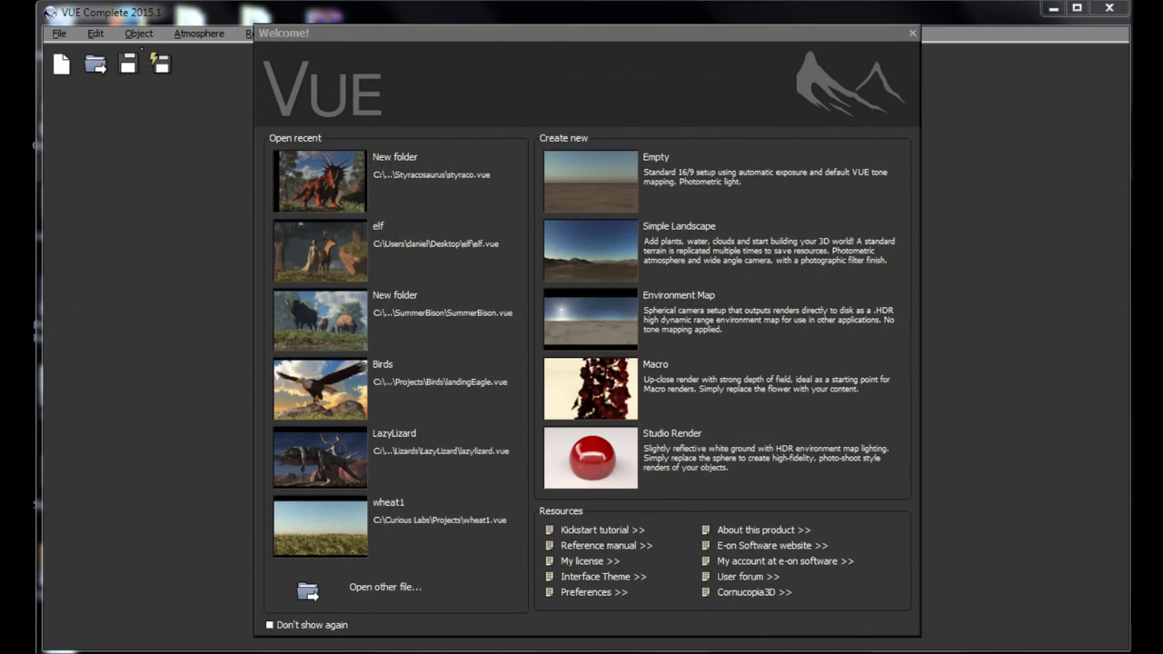
Step: Create an empty Vue scene and load elf.pz3 from the elf folder on the desktop
{"action": "left_click", "coordinate": [620, 183]}
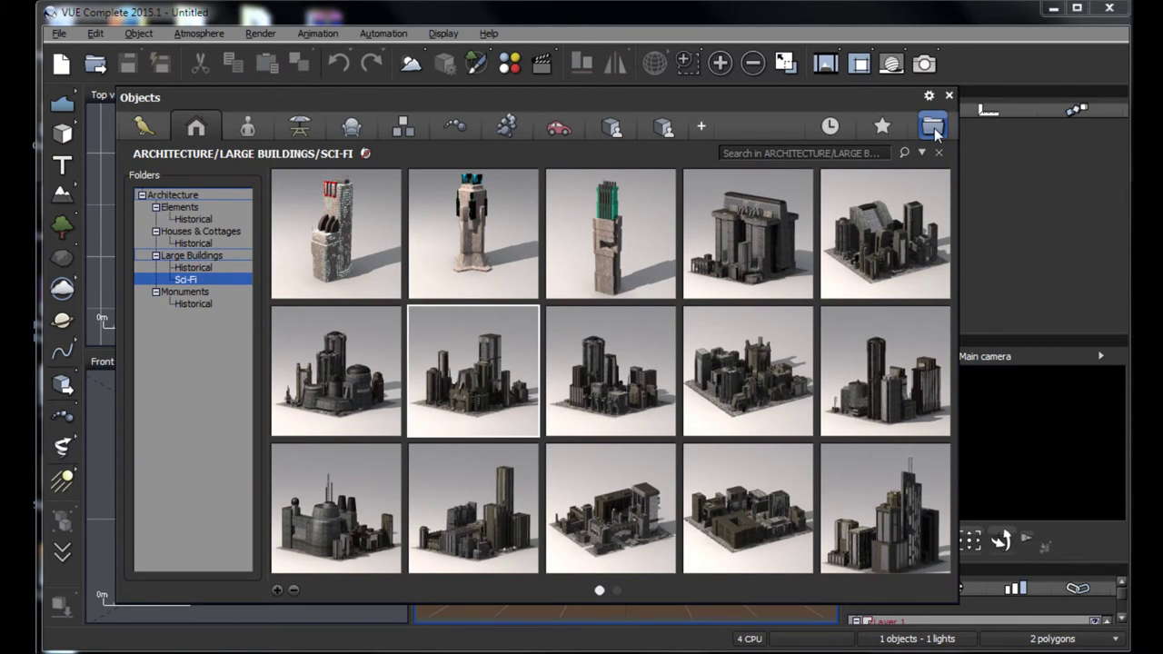
{"action": "left_click", "coordinate": [934, 128]}
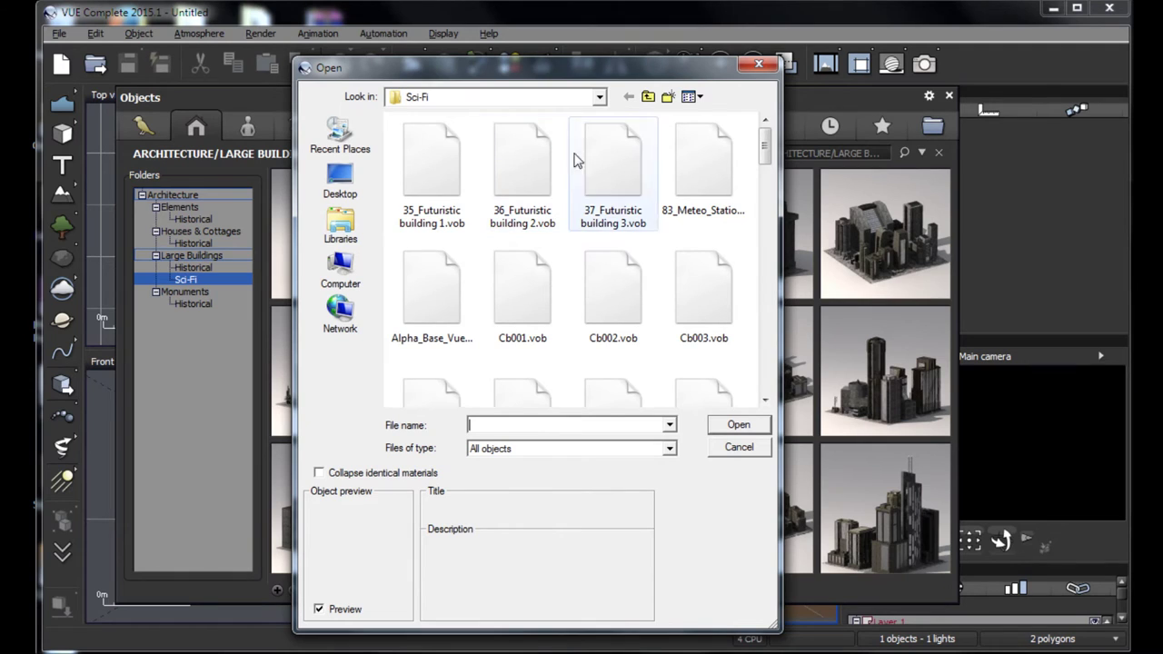
{"action": "left_click", "coordinate": [647, 98]}
{"action": "left_click", "coordinate": [647, 98]}
{"action": "left_click", "coordinate": [647, 98]}
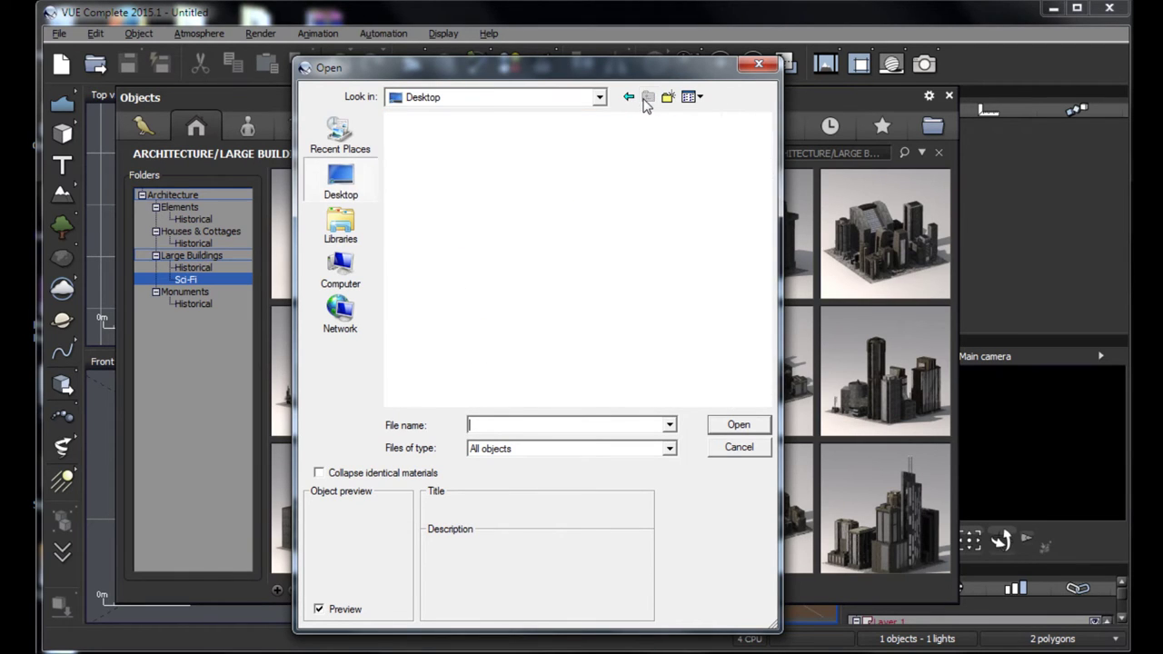
{"action": "left_click", "coordinate": [442, 367]}
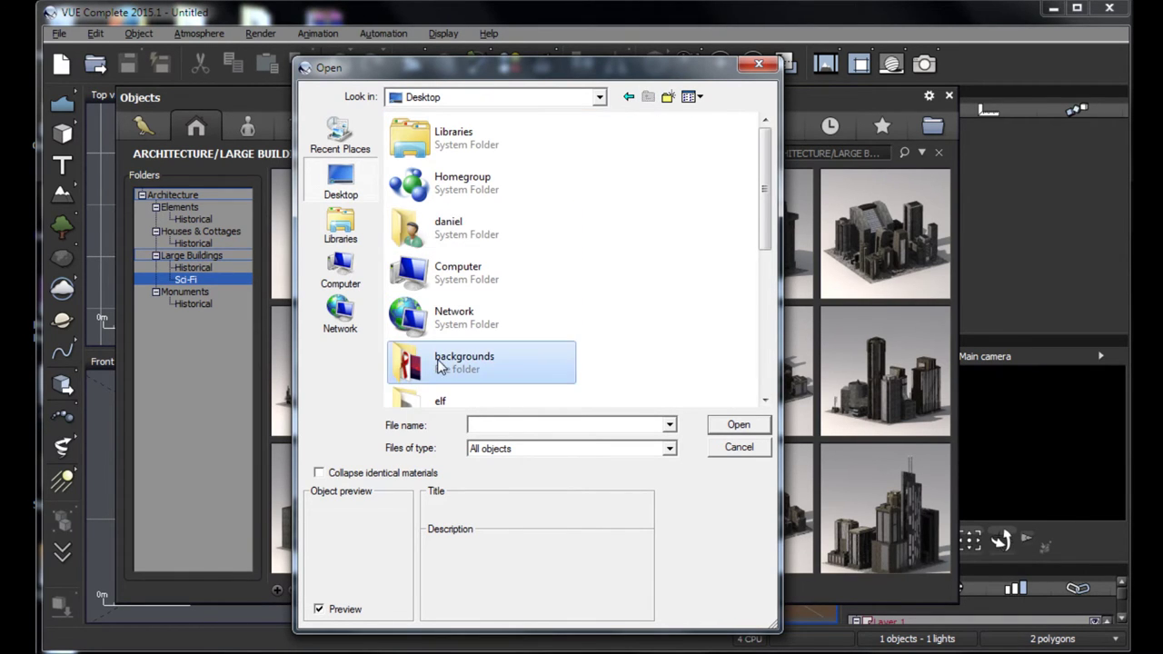
{"action": "scroll", "coordinate": [446, 350], "scroll_direction": "down", "scroll_amount": 2}
{"action": "double_click", "coordinate": [440, 178]}
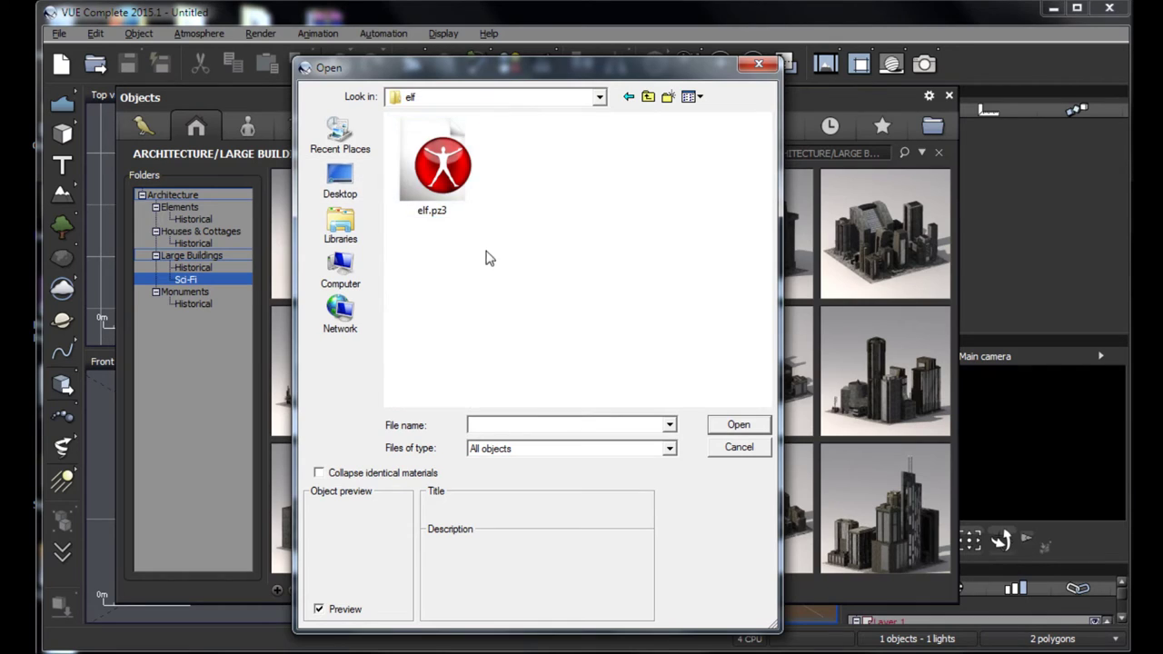
{"action": "double_click", "coordinate": [428, 191]}
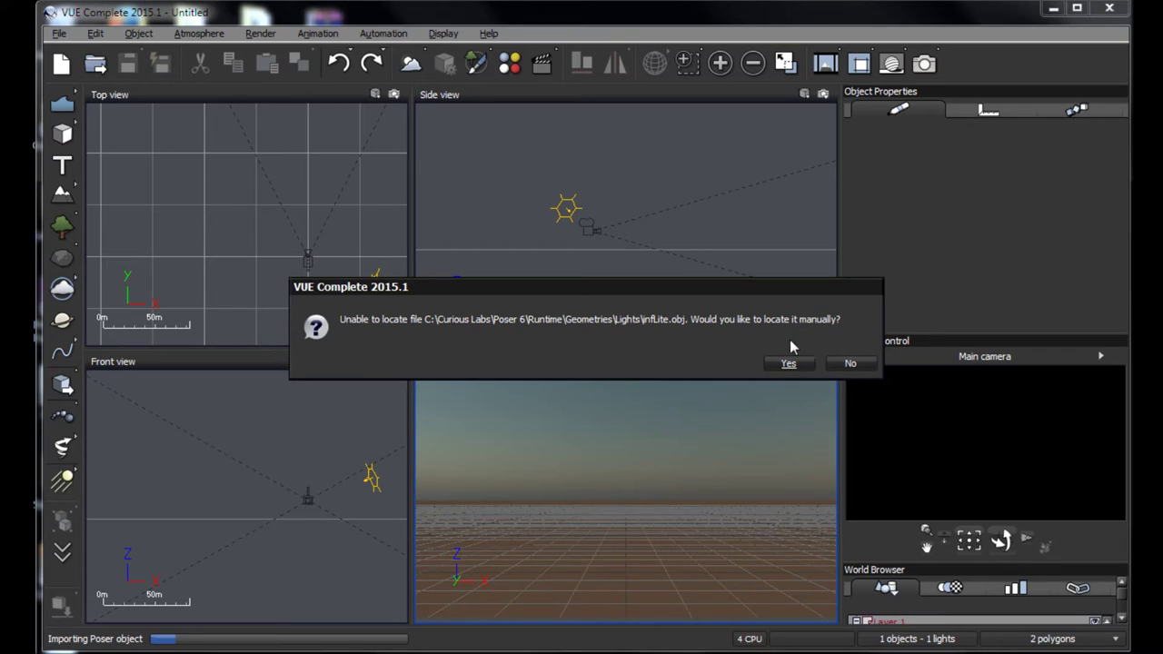
Step: Skip locating the missing files and import frame 24 of the Poser animation as a single frame
{"action": "left_click", "coordinate": [851, 365]}
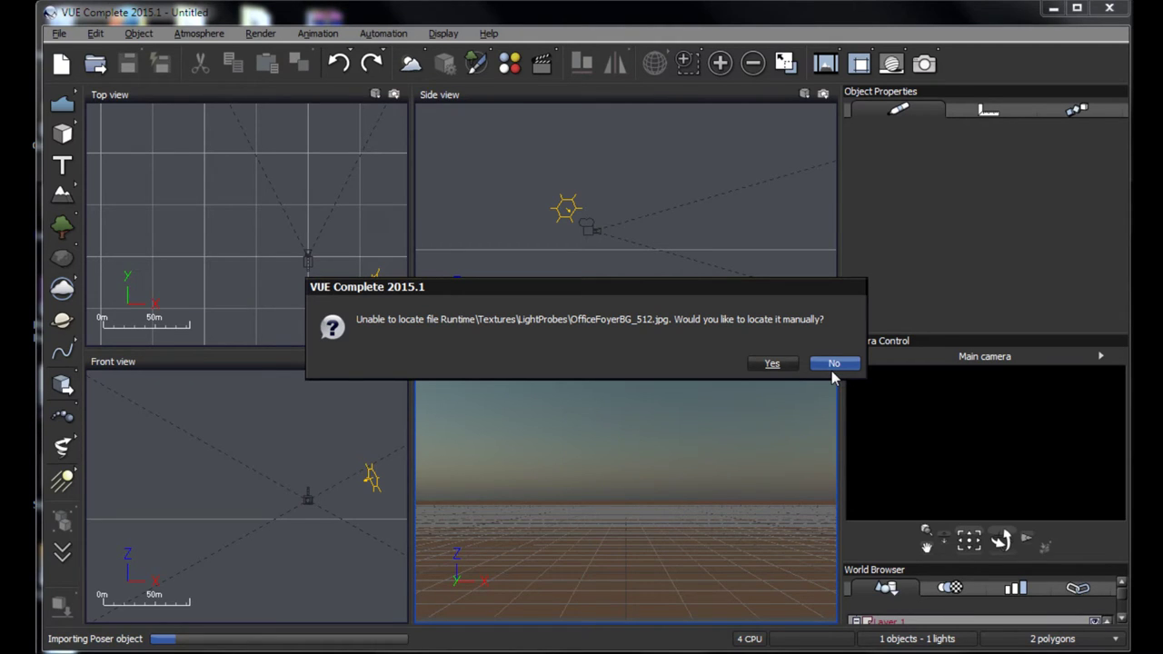
{"action": "left_click", "coordinate": [834, 368]}
{"action": "left_click", "coordinate": [272, 334]}
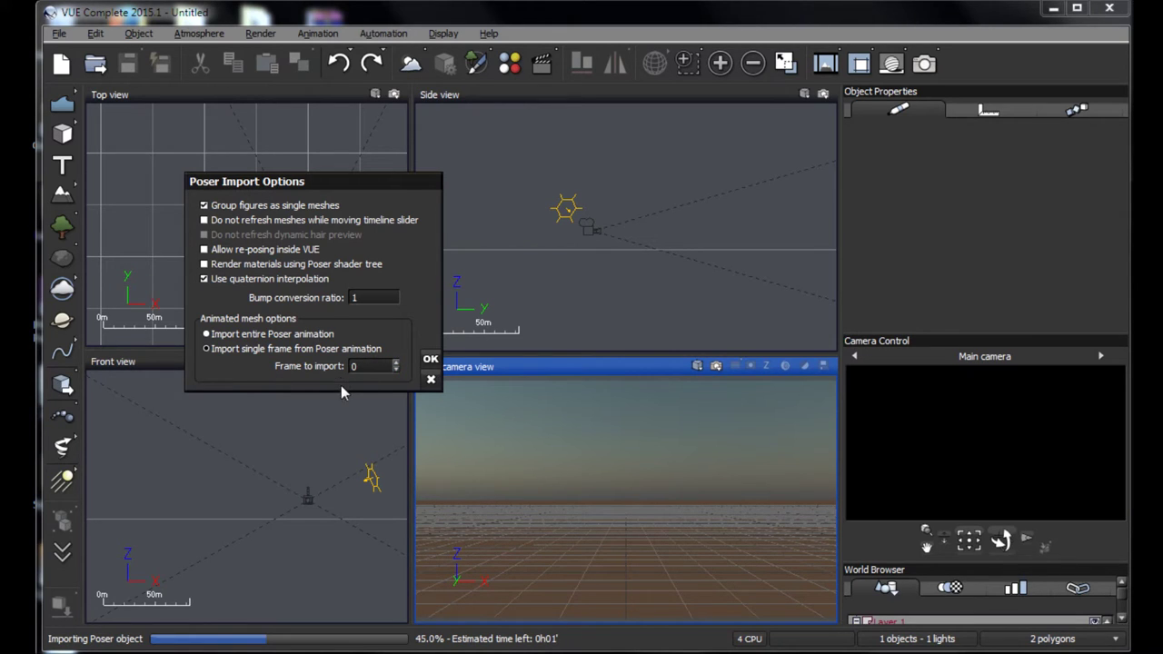
{"action": "left_click", "coordinate": [364, 366]}
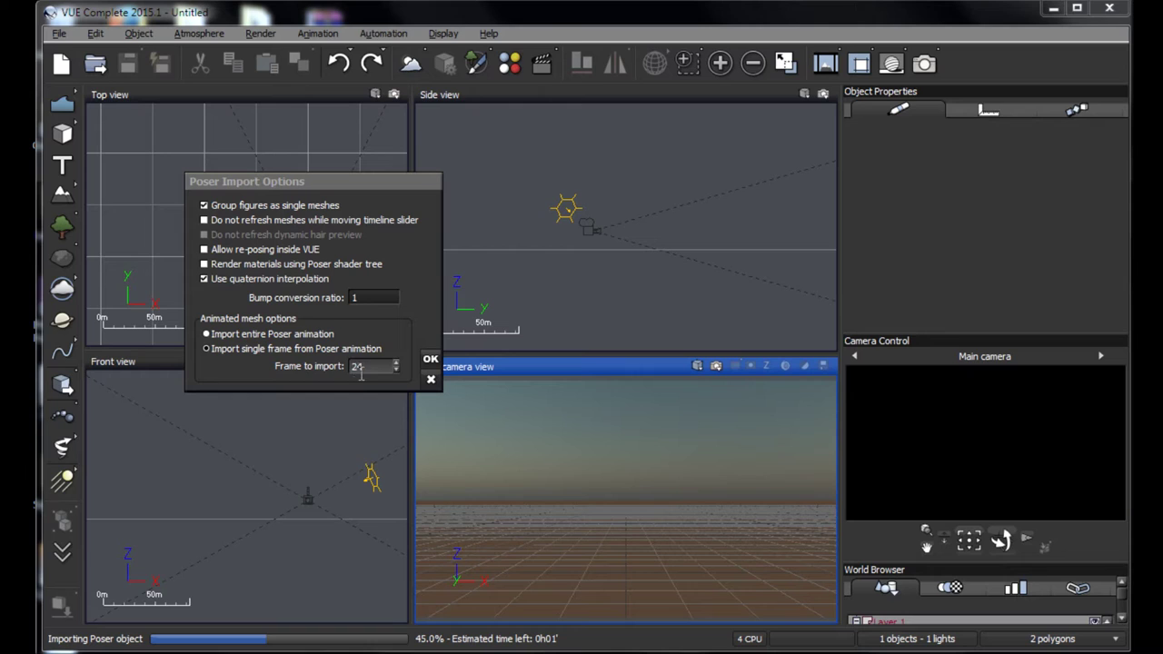
{"action": "left_click", "coordinate": [430, 363]}
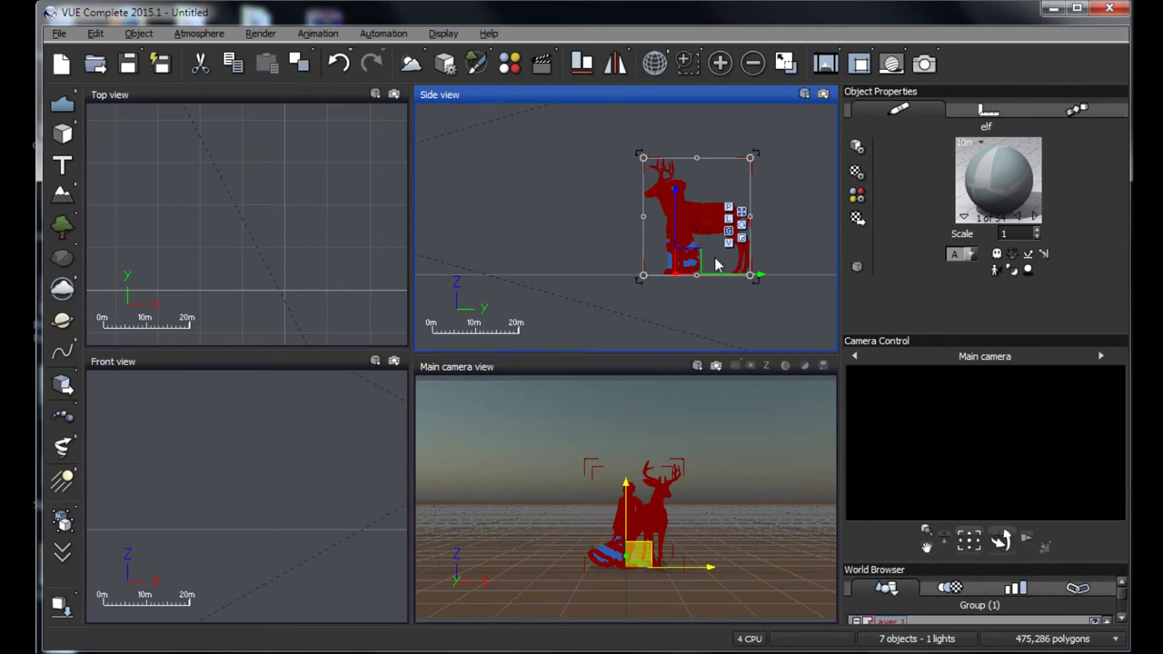
Step: Move the elf group closer to the camera and enlarge the side views and World Browser
{"action": "left_click_drag", "start_coordinate": [686, 265], "coordinate": [476, 237]}
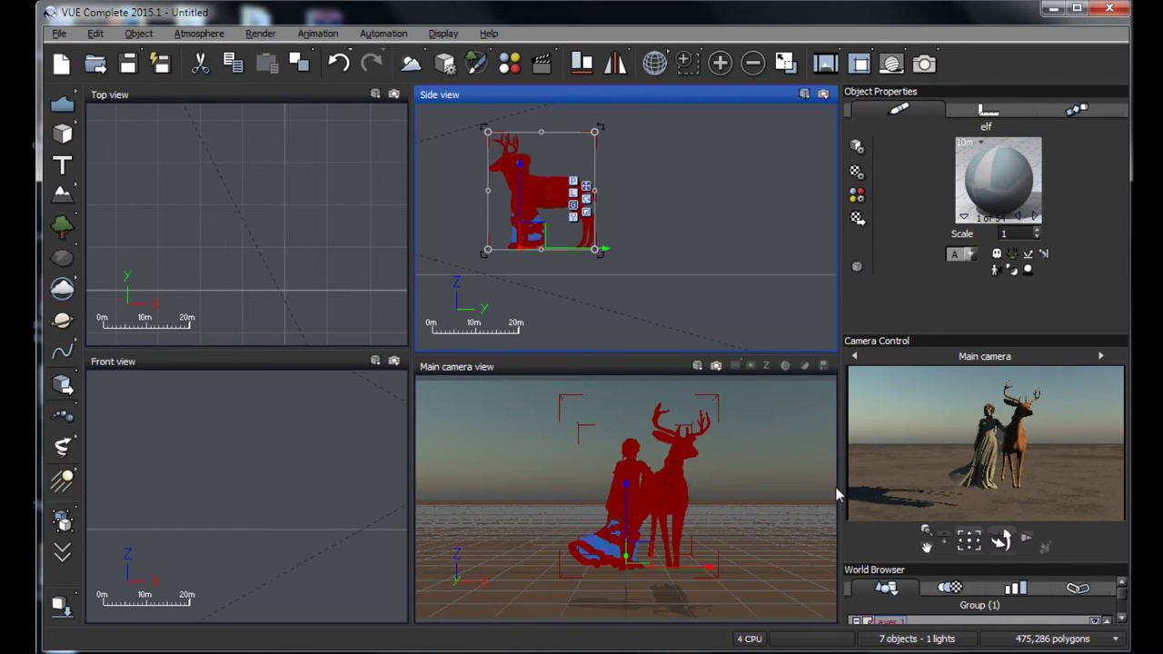
{"action": "left_click_drag", "start_coordinate": [413, 338], "coordinate": [446, 336]}
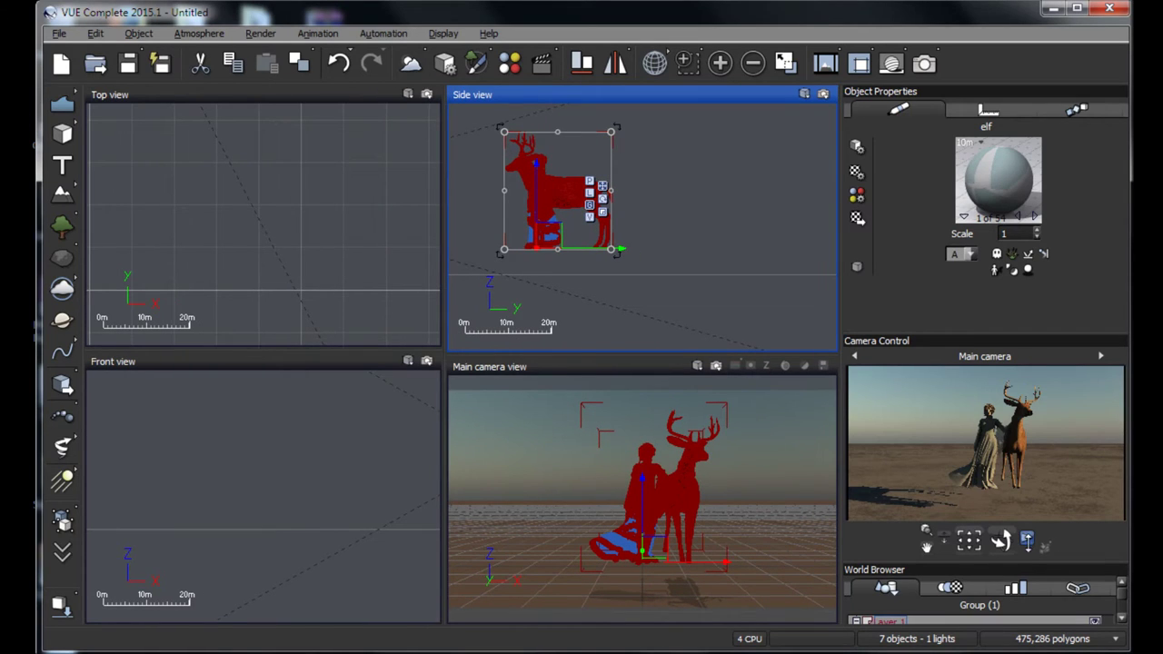
{"action": "left_click_drag", "start_coordinate": [979, 334], "coordinate": [980, 283]}
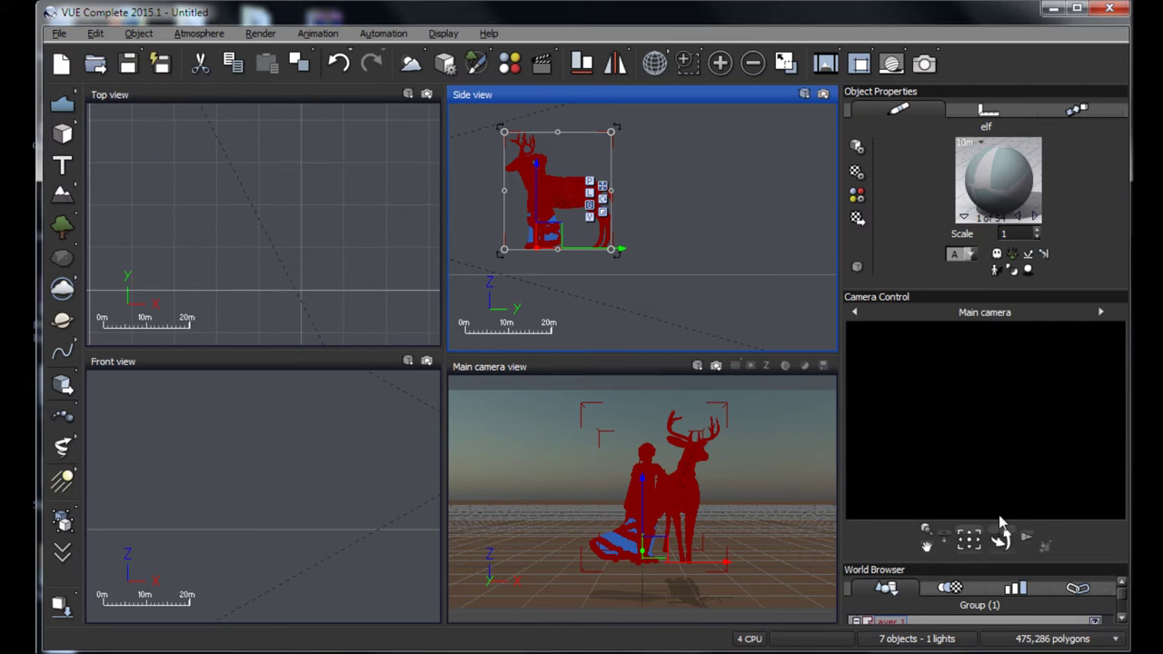
{"action": "left_click_drag", "start_coordinate": [989, 563], "coordinate": [982, 481]}
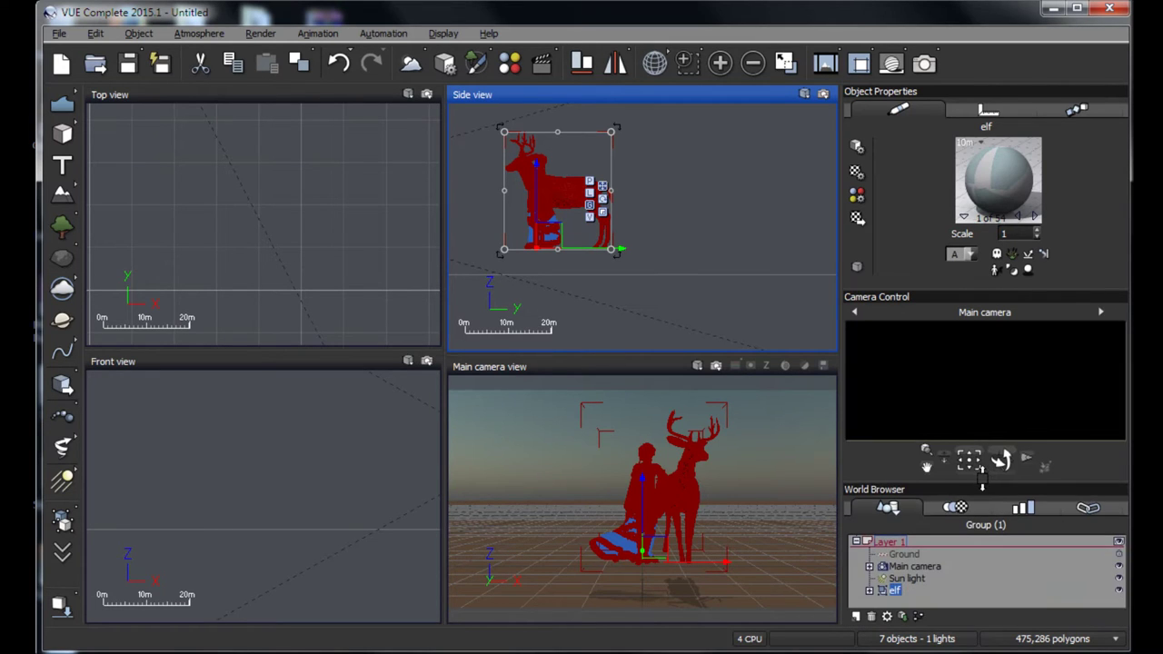
Step: Delete the Ground plane and set the Sun light's softness to 5°
{"action": "left_click", "coordinate": [904, 555]}
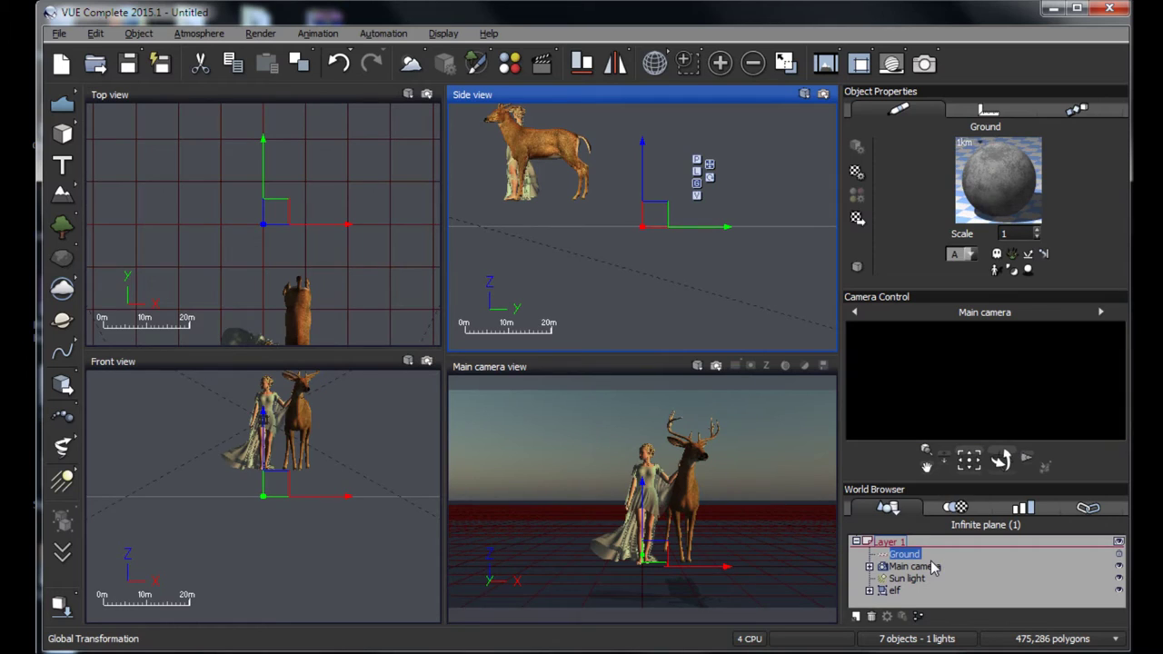
{"action": "key", "text": "Delete"}
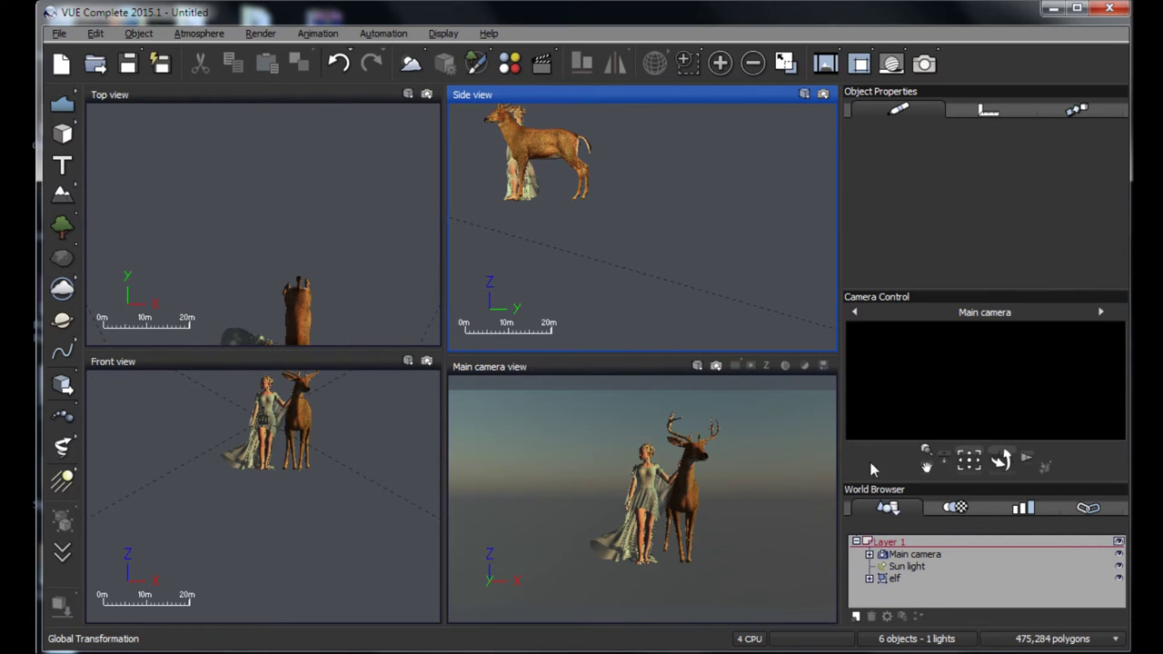
{"action": "left_click", "coordinate": [905, 566]}
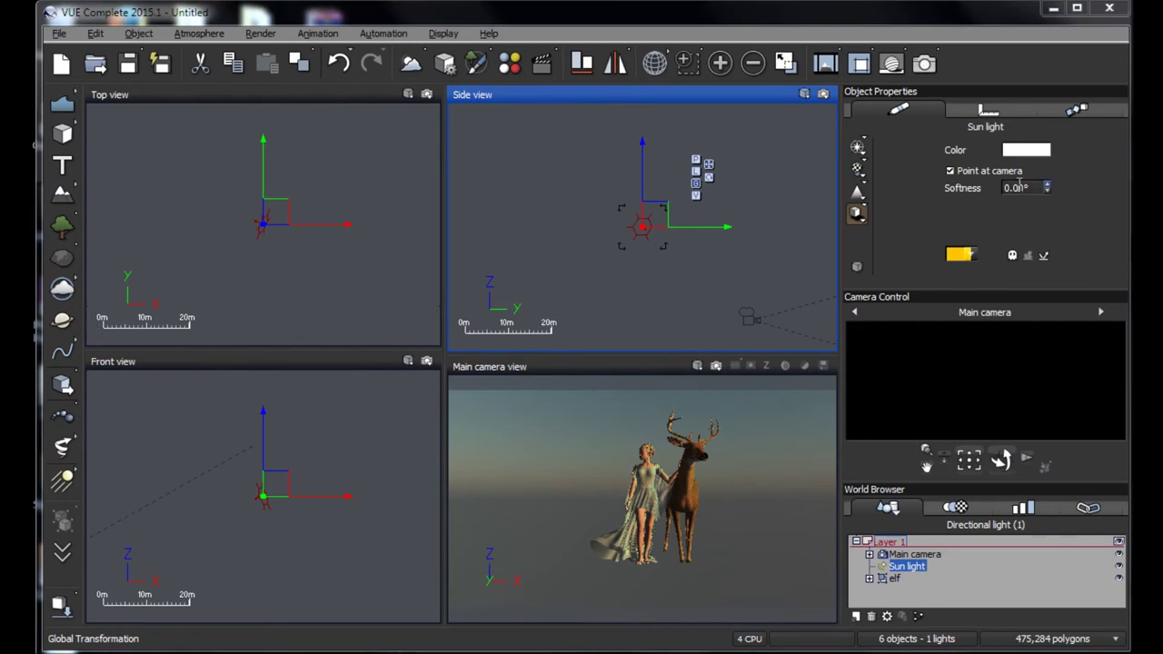
{"action": "type", "text": "5"}
{"action": "key", "text": "Return"}
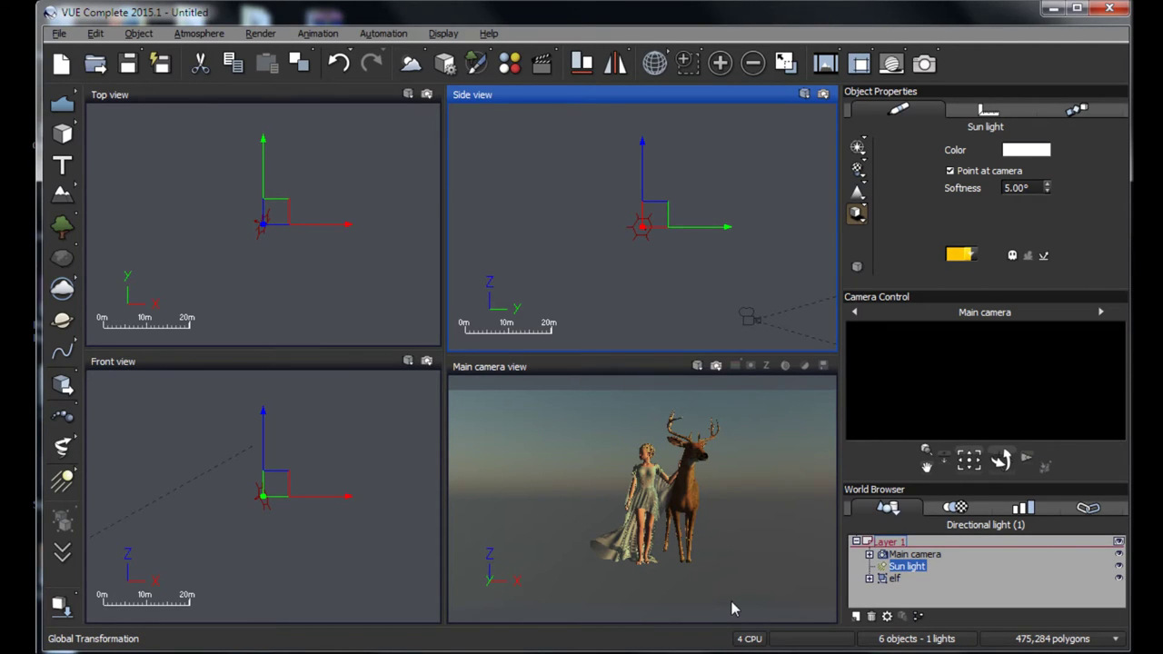
Step: Lower the Sun light's shadow density to 85% and raise its softness quality
{"action": "double_click", "coordinate": [900, 571]}
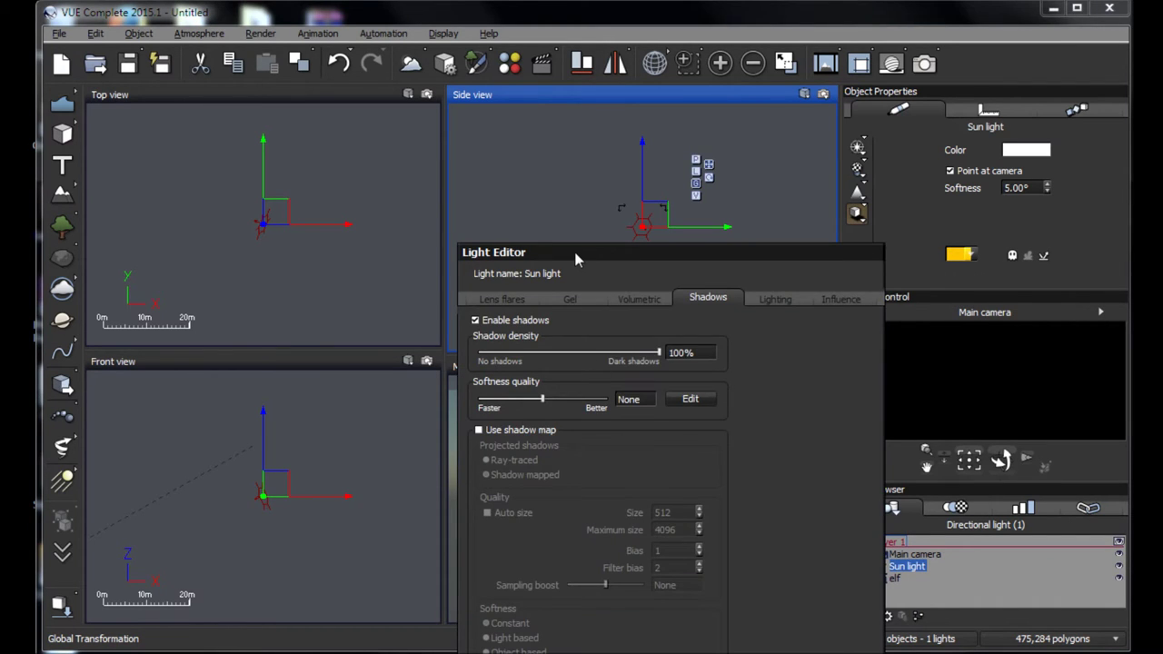
{"action": "left_click_drag", "start_coordinate": [575, 260], "coordinate": [536, 138]}
{"action": "left_click_drag", "start_coordinate": [617, 231], "coordinate": [593, 231]}
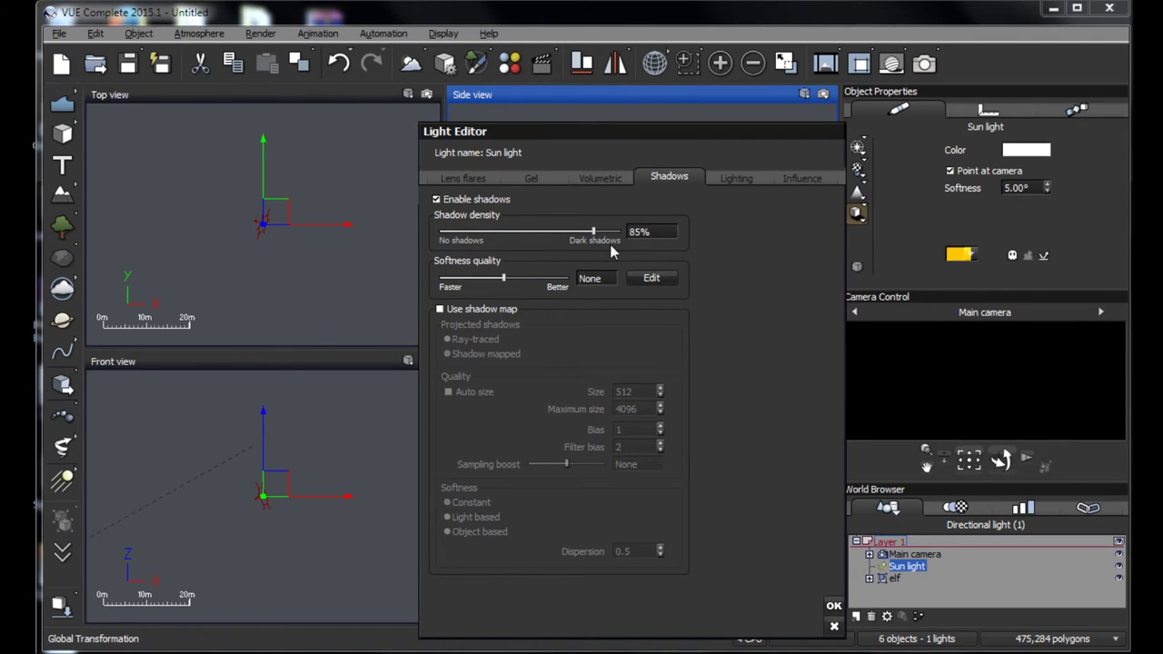
{"action": "left_click_drag", "start_coordinate": [504, 278], "coordinate": [523, 277]}
{"action": "left_click", "coordinate": [834, 608]}
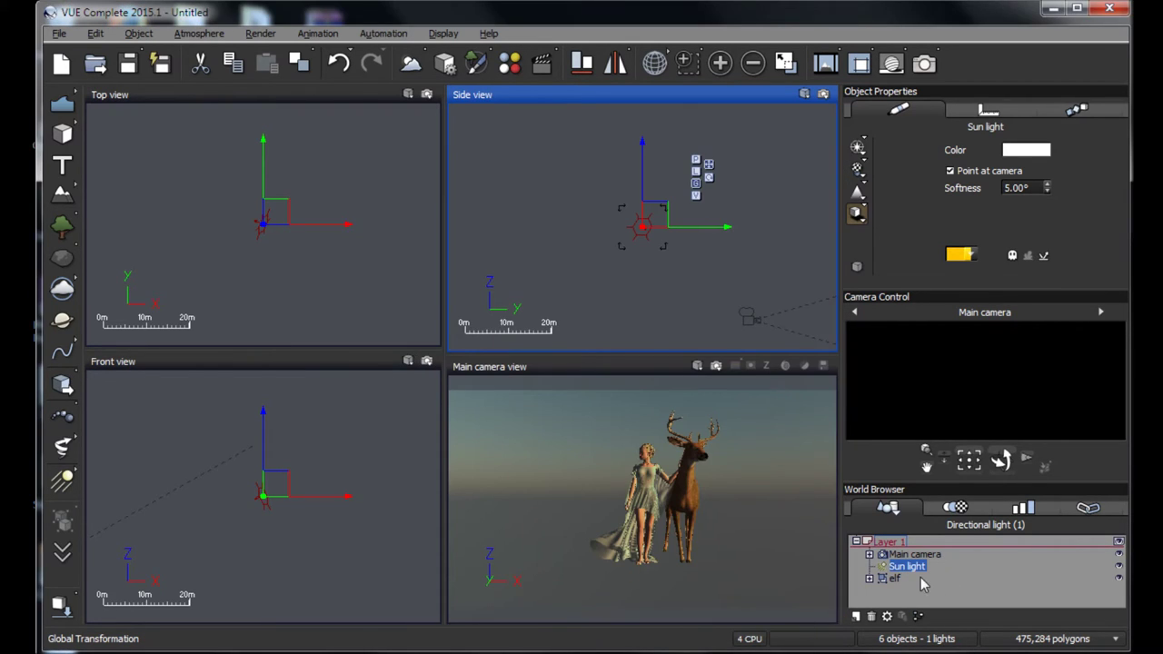
Step: Set the atmosphere's aerial perspective to 10 and its lighting quality boost to -1
{"action": "left_click", "coordinate": [410, 63]}
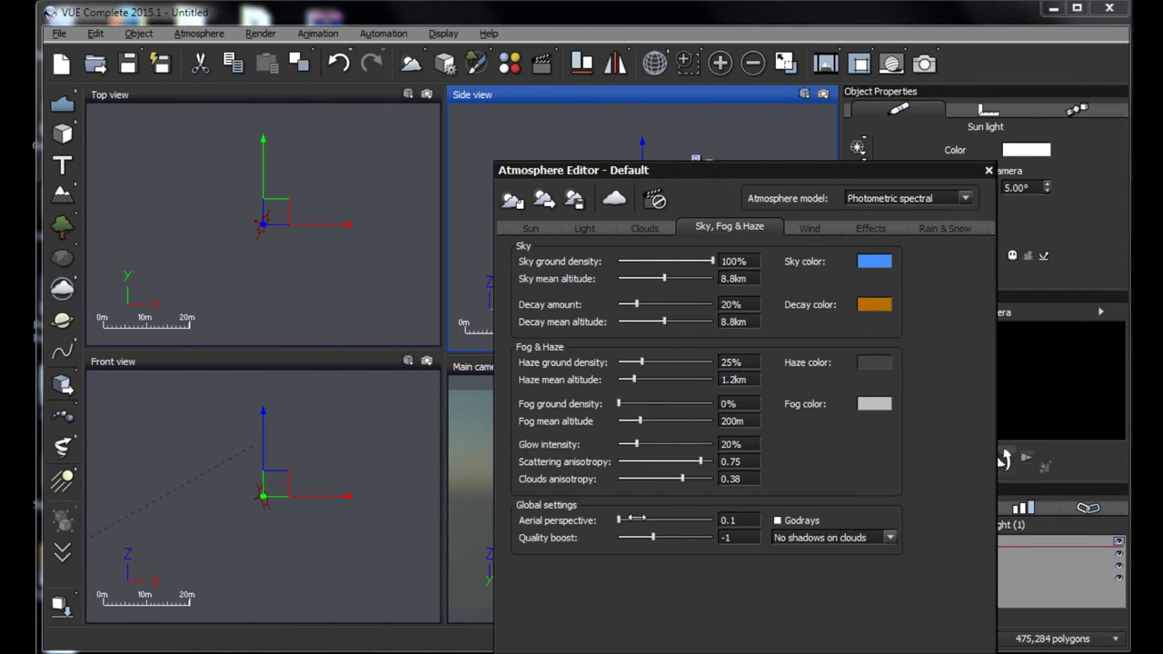
{"action": "left_click_drag", "start_coordinate": [631, 520], "coordinate": [718, 522]}
{"action": "left_click", "coordinate": [586, 231]}
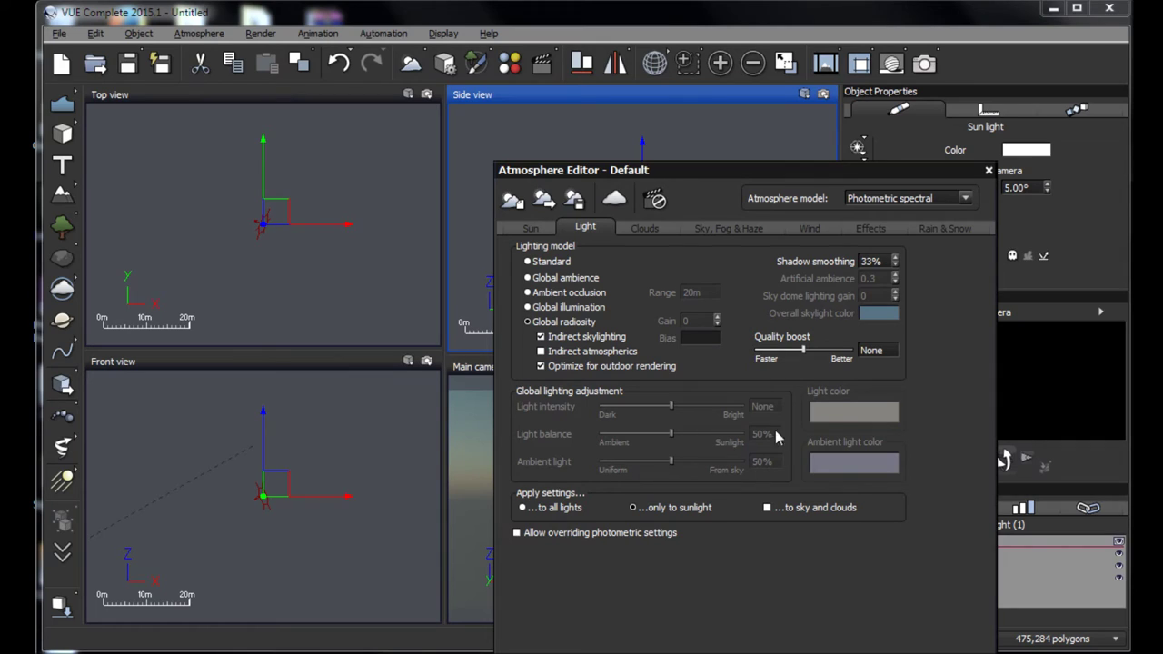
{"action": "left_click_drag", "start_coordinate": [808, 350], "coordinate": [797, 354]}
{"action": "left_click_drag", "start_coordinate": [736, 171], "coordinate": [675, 87]}
{"action": "left_click", "coordinate": [927, 598]}
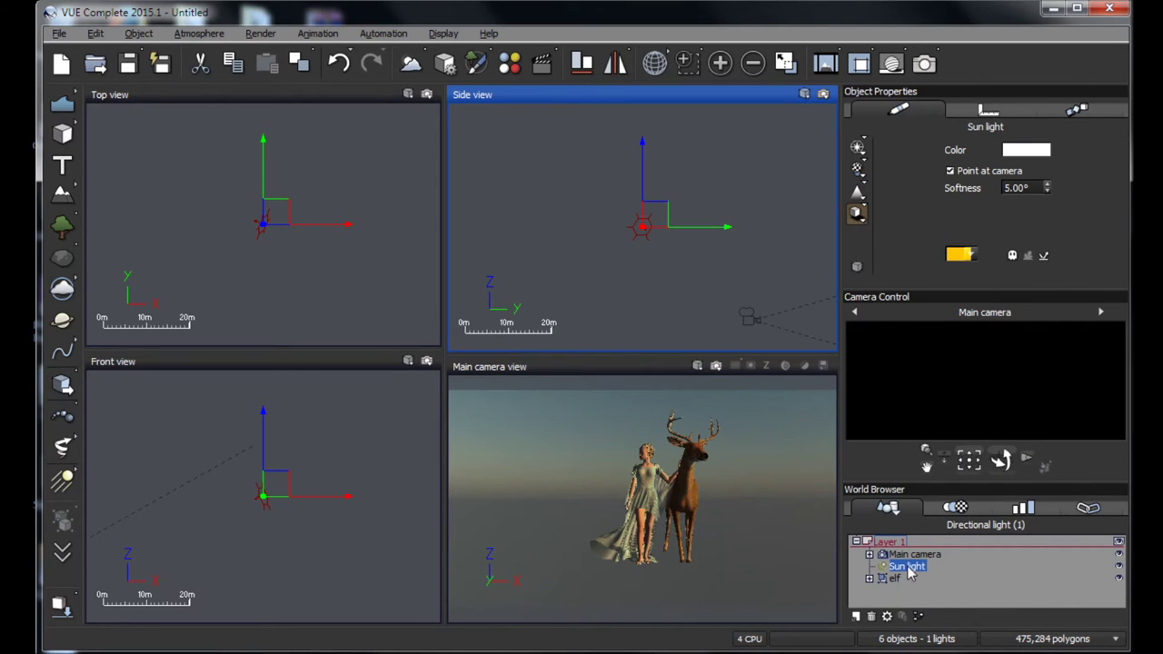
Step: Move the Sun light to the opposite side of the camera in the Top view
{"action": "left_click", "coordinate": [314, 224]}
{"action": "scroll", "coordinate": [299, 228], "scroll_direction": "down", "scroll_amount": 3}
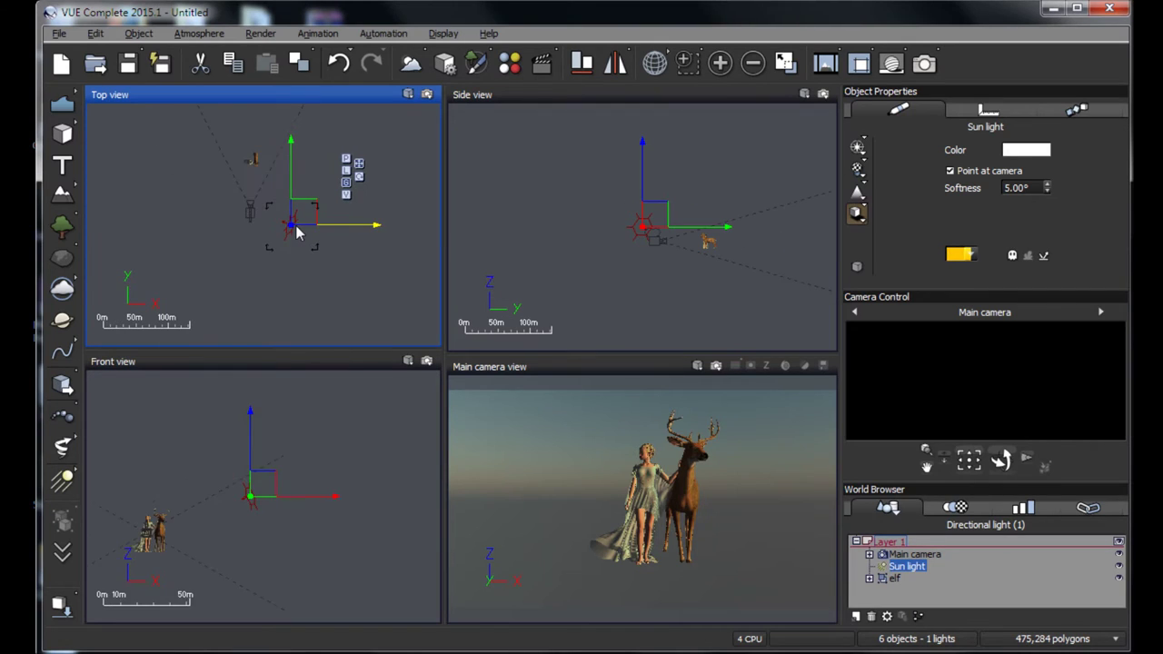
{"action": "scroll", "coordinate": [227, 223], "scroll_direction": "down", "scroll_amount": 3}
{"action": "left_click_drag", "start_coordinate": [225, 222], "coordinate": [205, 224]}
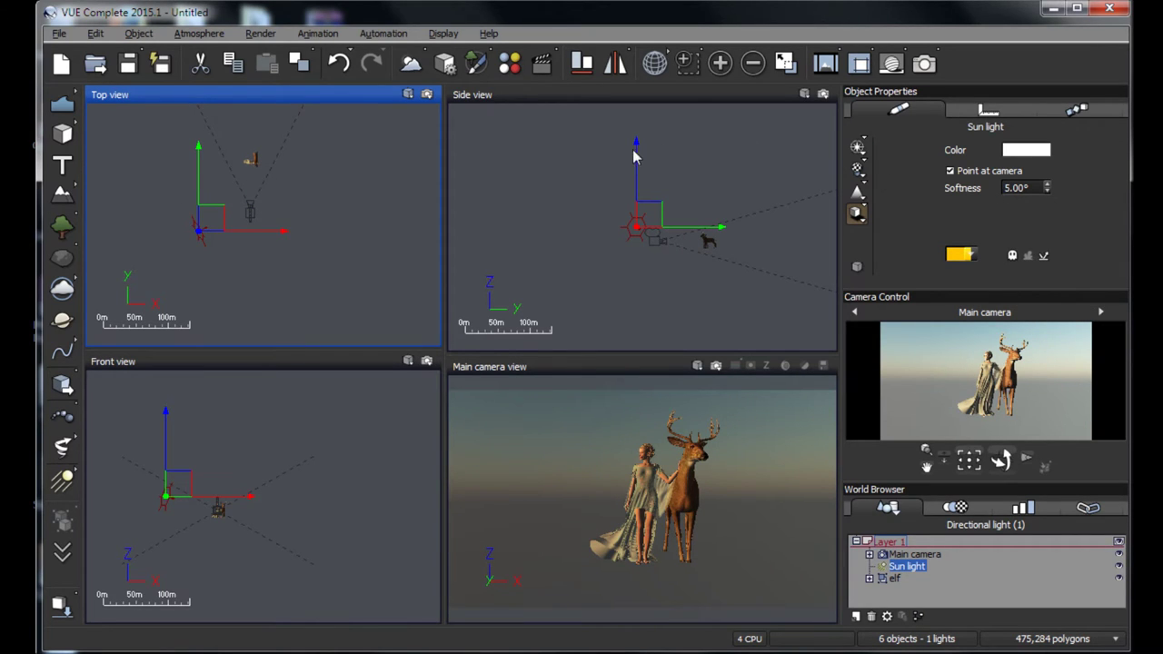
Step: Adjust the atmosphere's sky decay amount to give the scene a bluer sky
{"action": "left_click", "coordinate": [412, 63]}
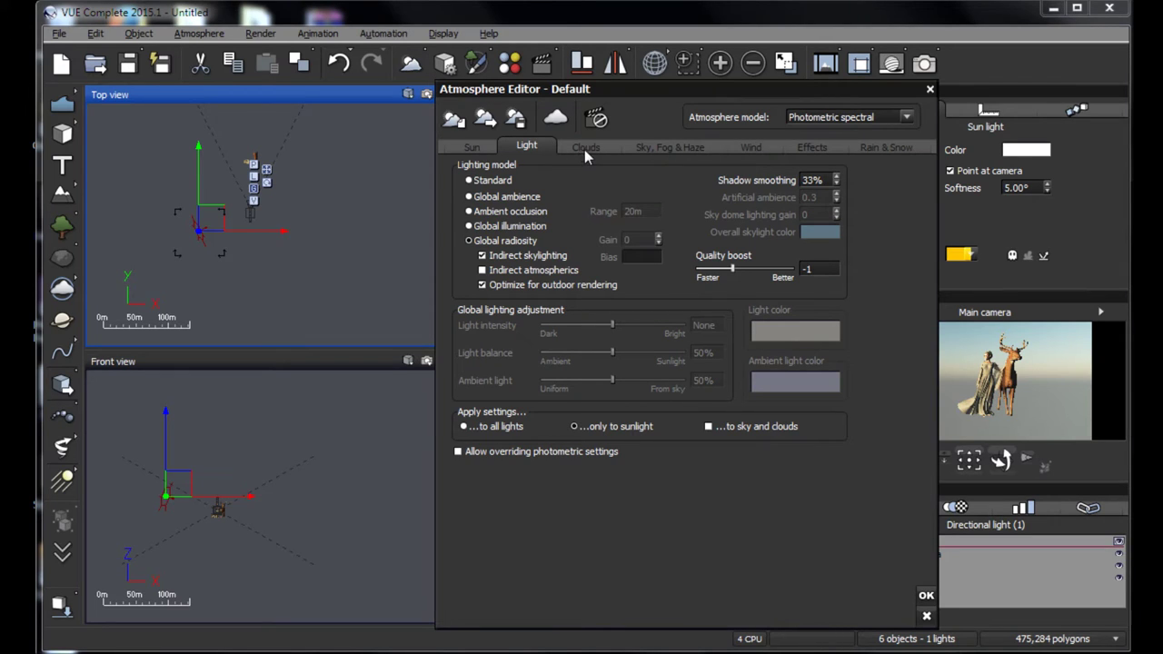
{"action": "left_click", "coordinate": [654, 151]}
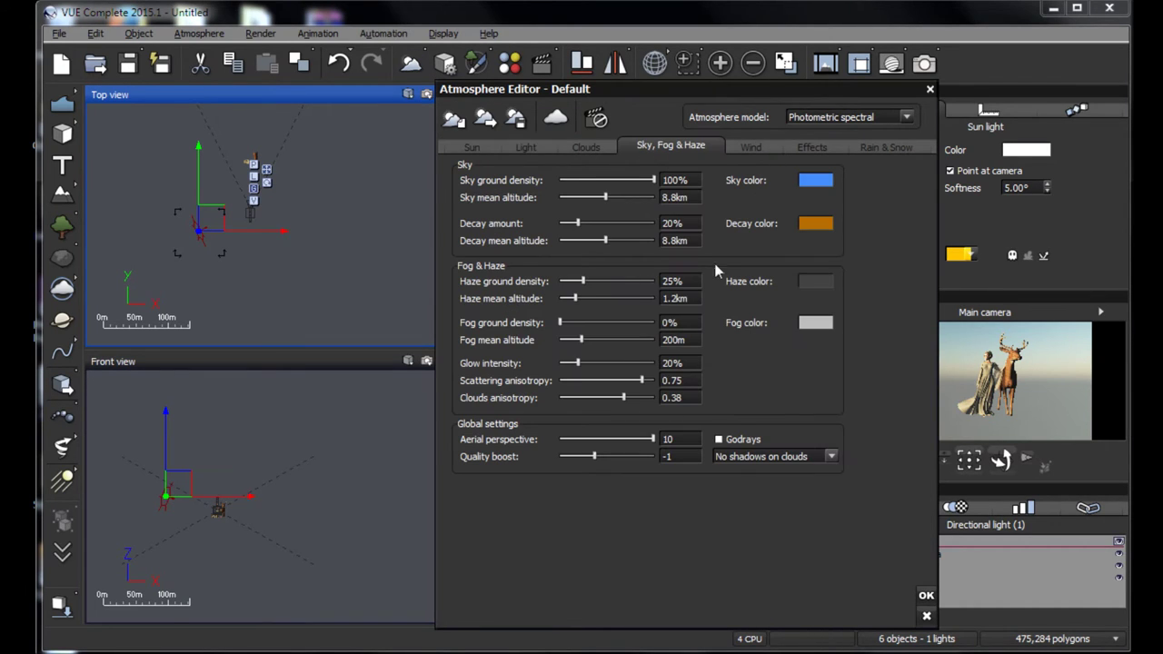
{"action": "left_click_drag", "start_coordinate": [597, 222], "coordinate": [584, 223]}
{"action": "left_click", "coordinate": [926, 595]}
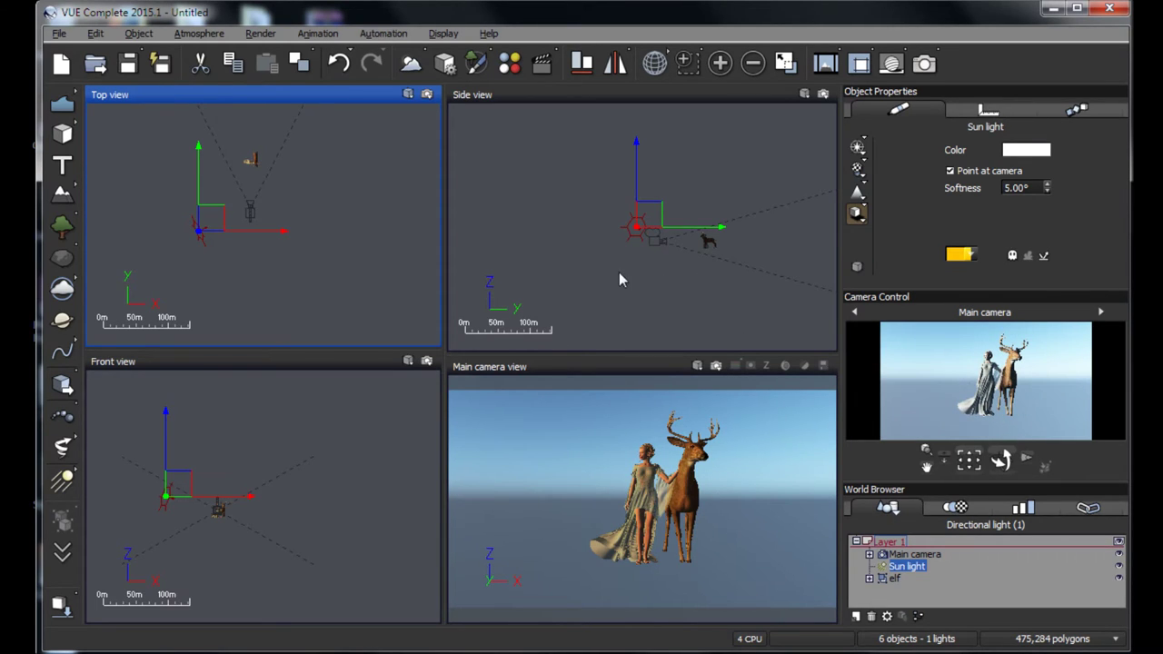
Step: Set the render picture's aspect ratio to Standard PC (4:3)
{"action": "left_click", "coordinate": [927, 66]}
{"action": "left_click", "coordinate": [766, 161]}
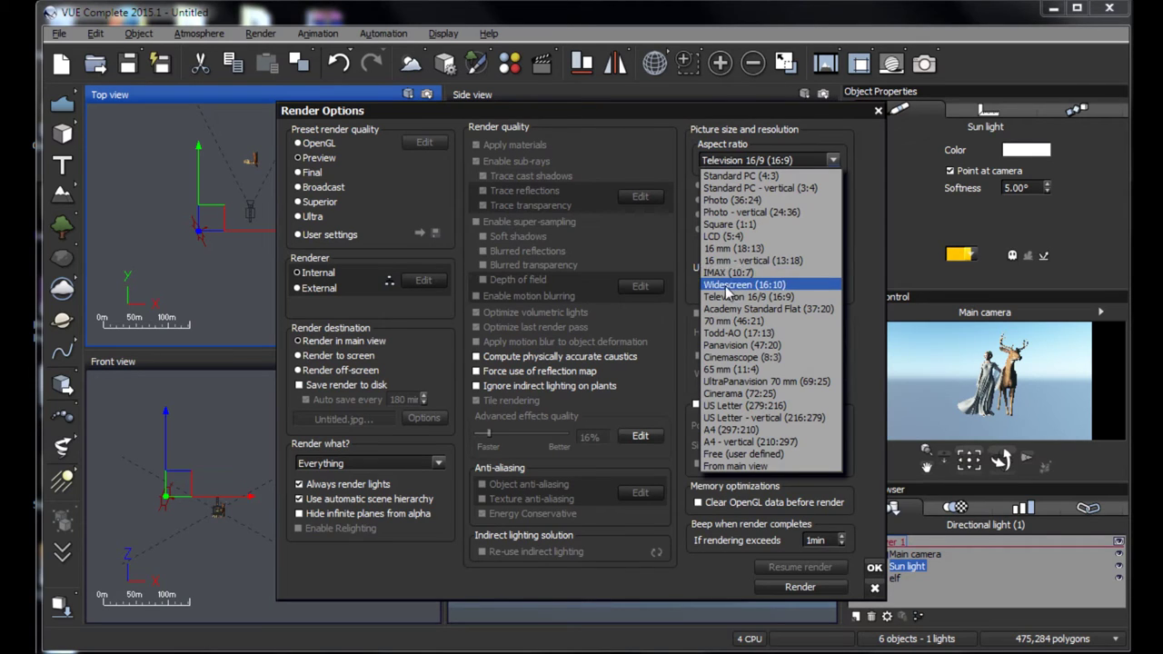
{"action": "left_click", "coordinate": [727, 288]}
{"action": "left_click", "coordinate": [747, 160]}
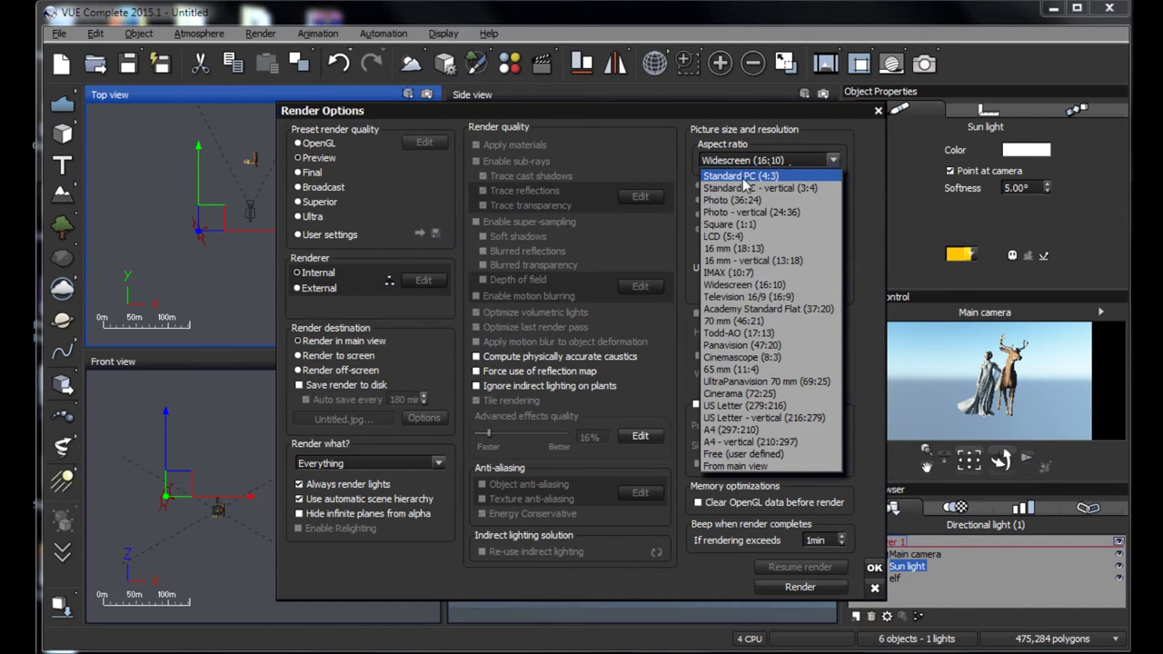
{"action": "left_click", "coordinate": [744, 176]}
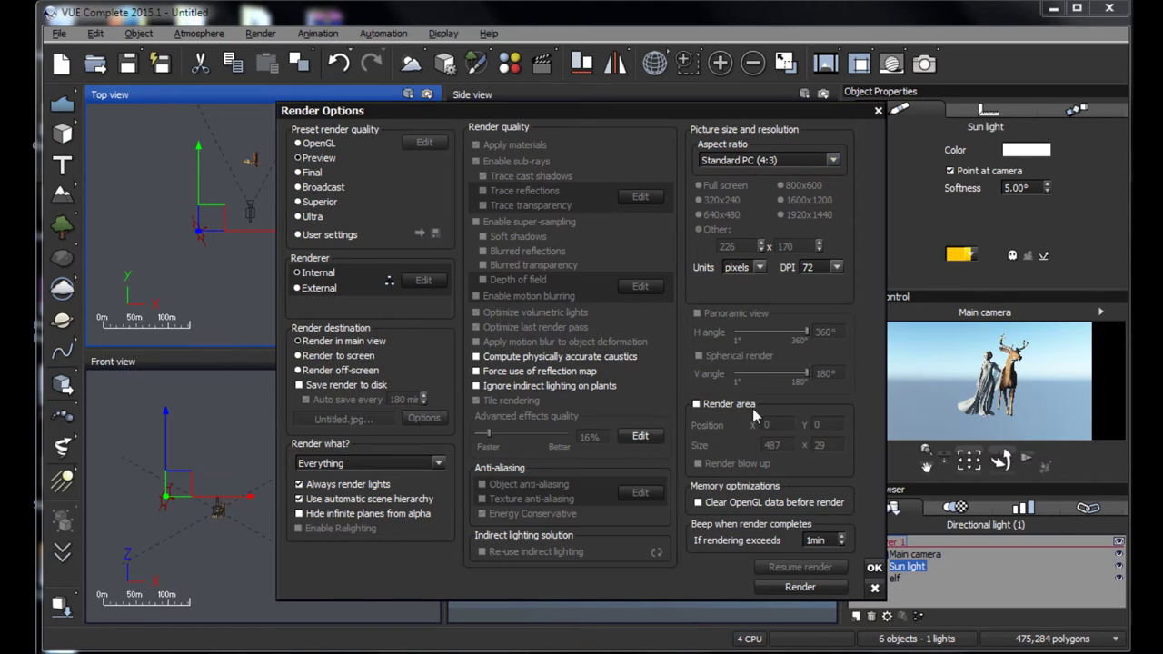
{"action": "left_click", "coordinate": [875, 569]}
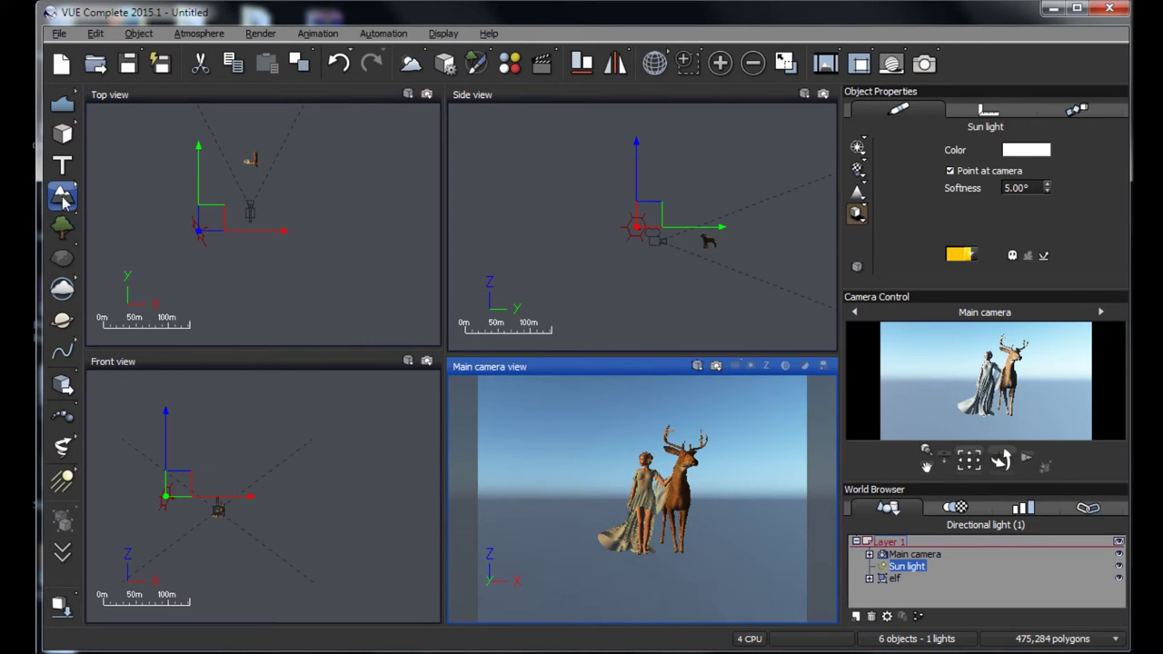
Step: Try adding a standard terrain to the scene and delete it
{"action": "left_click", "coordinate": [62, 195]}
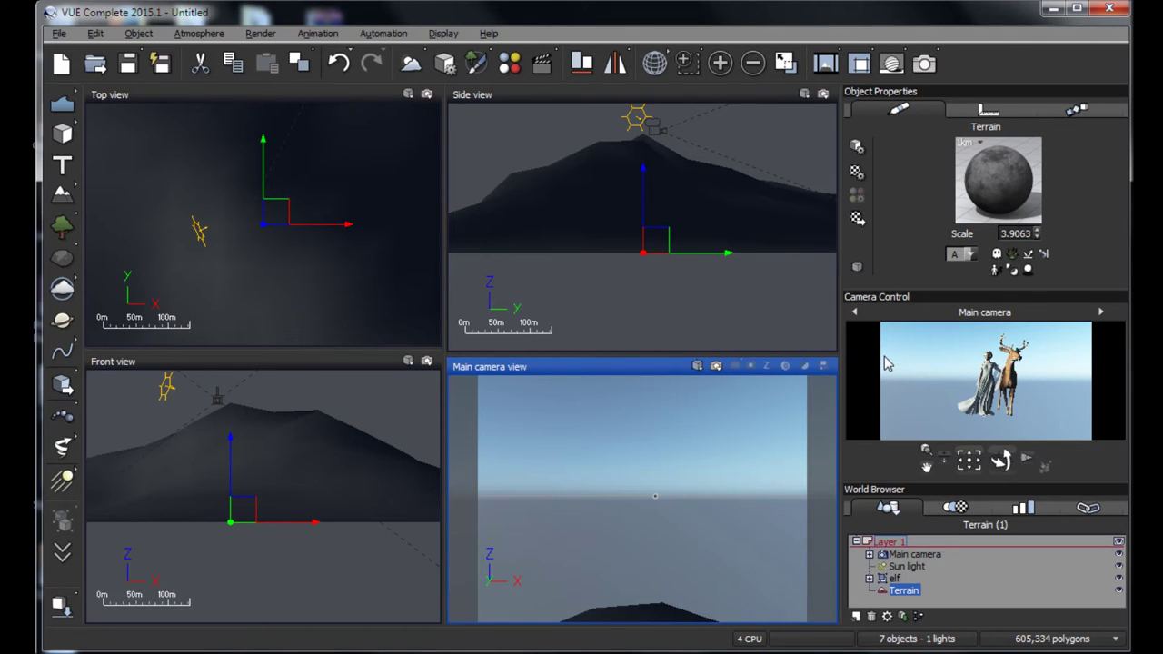
{"action": "key", "text": "Delete"}
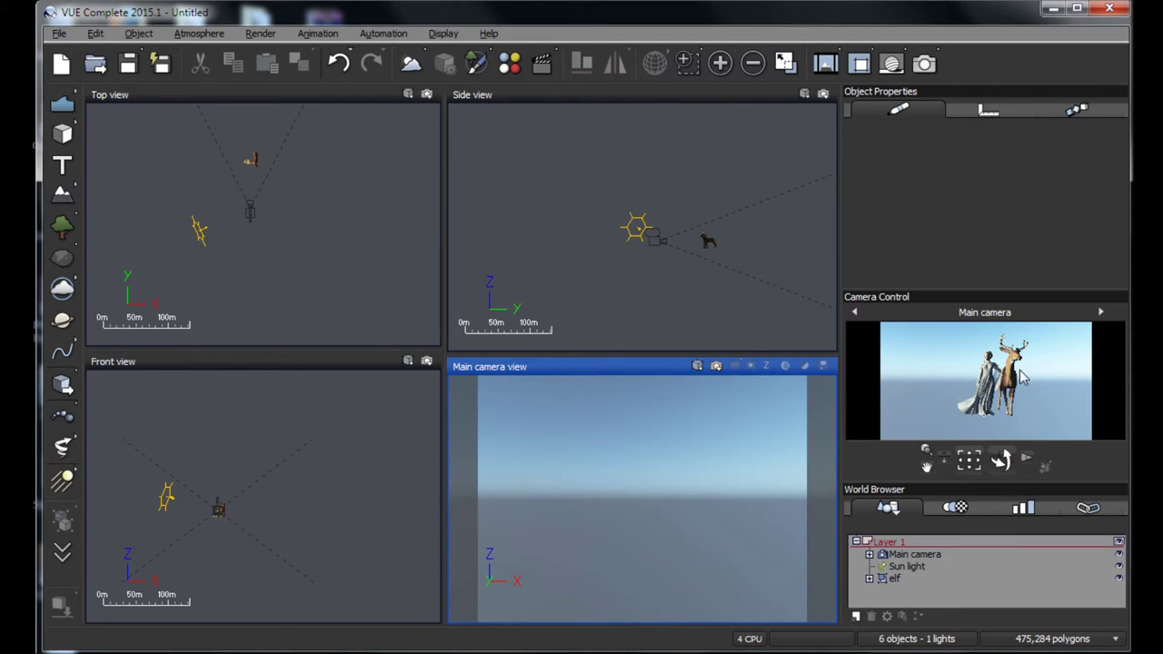
Step: Add a standard terrain in front of the main camera and set its X and Y sizes to 20 m
{"action": "left_click", "coordinate": [918, 556]}
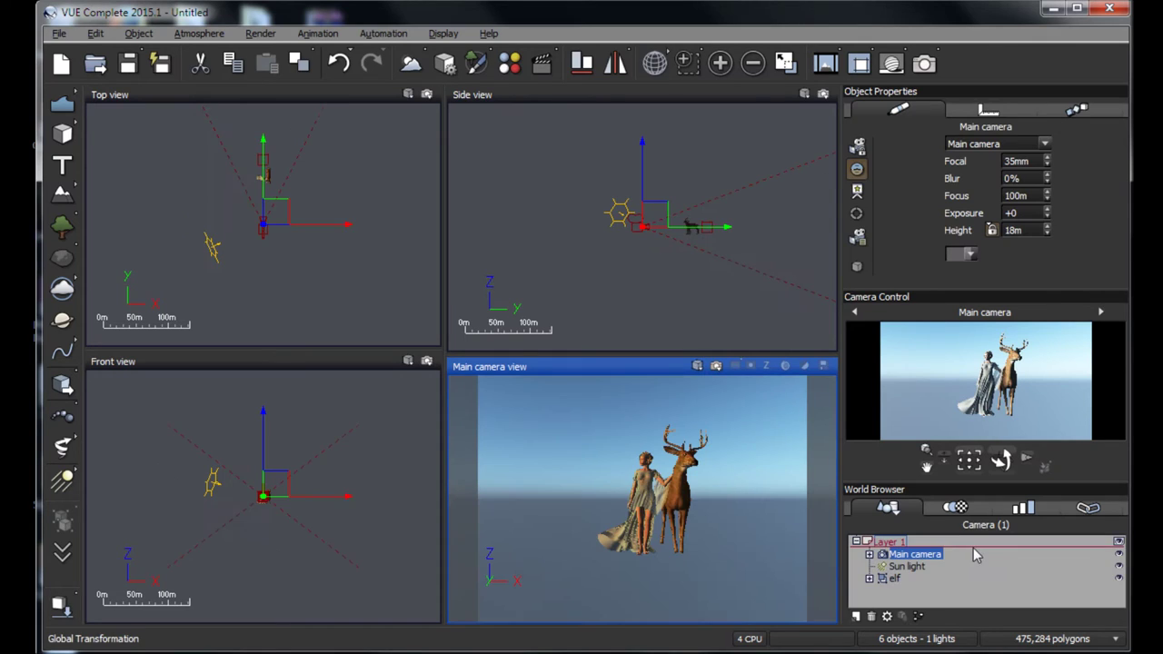
{"action": "left_click", "coordinate": [61, 195]}
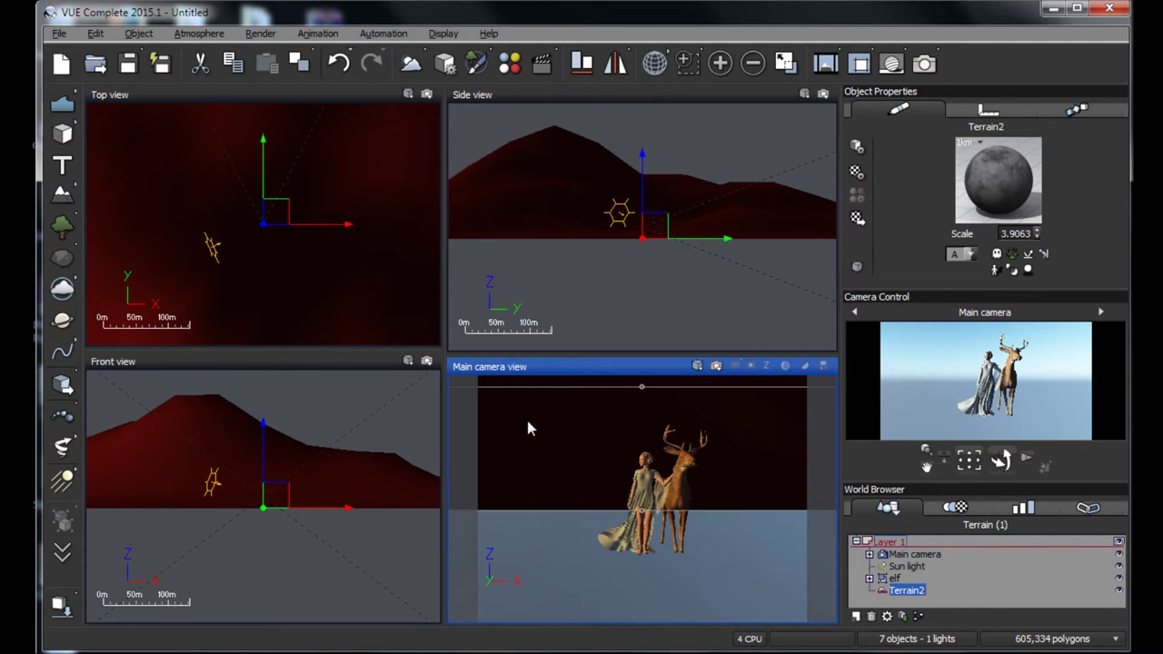
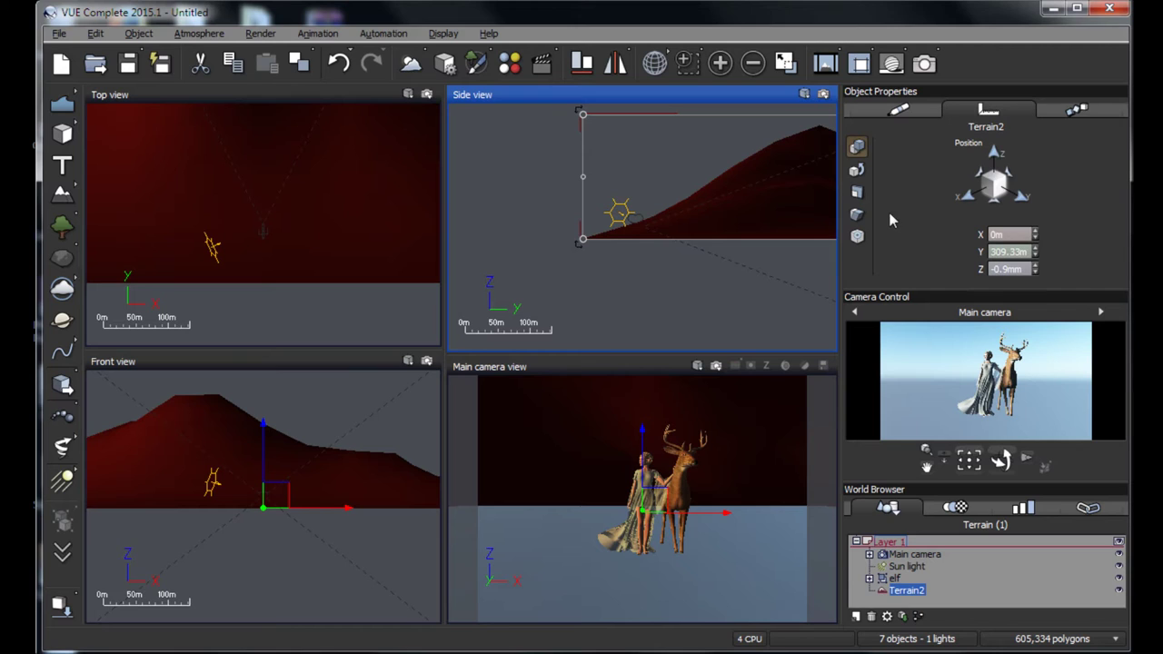
{"action": "left_click", "coordinate": [856, 170]}
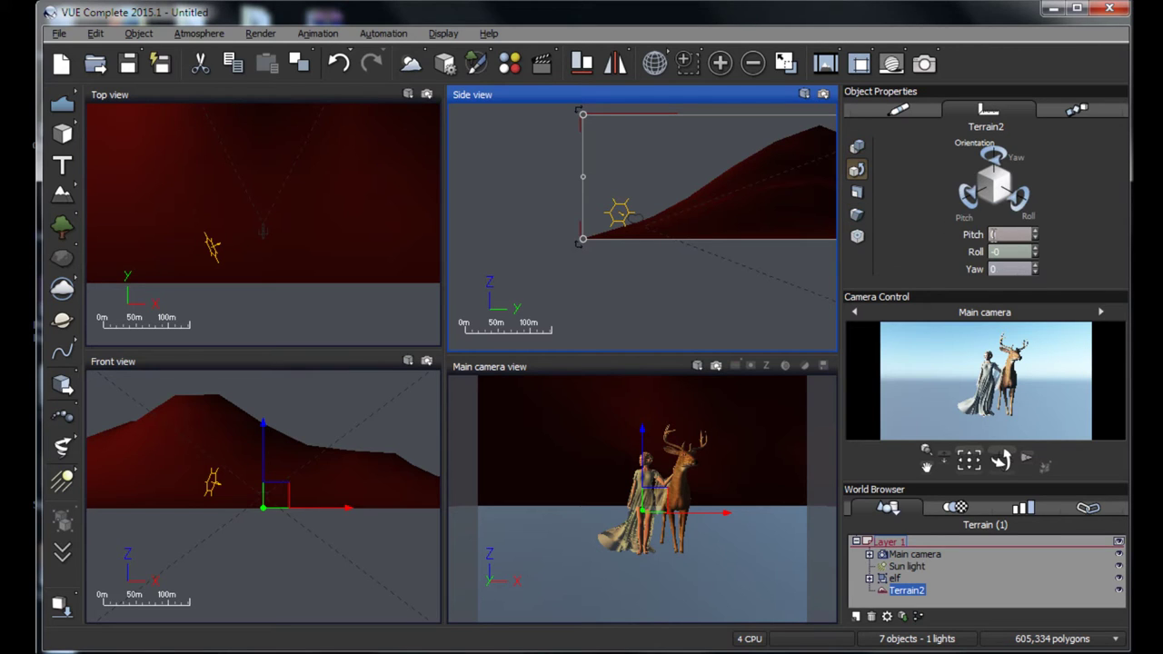
{"action": "left_click", "coordinate": [857, 193]}
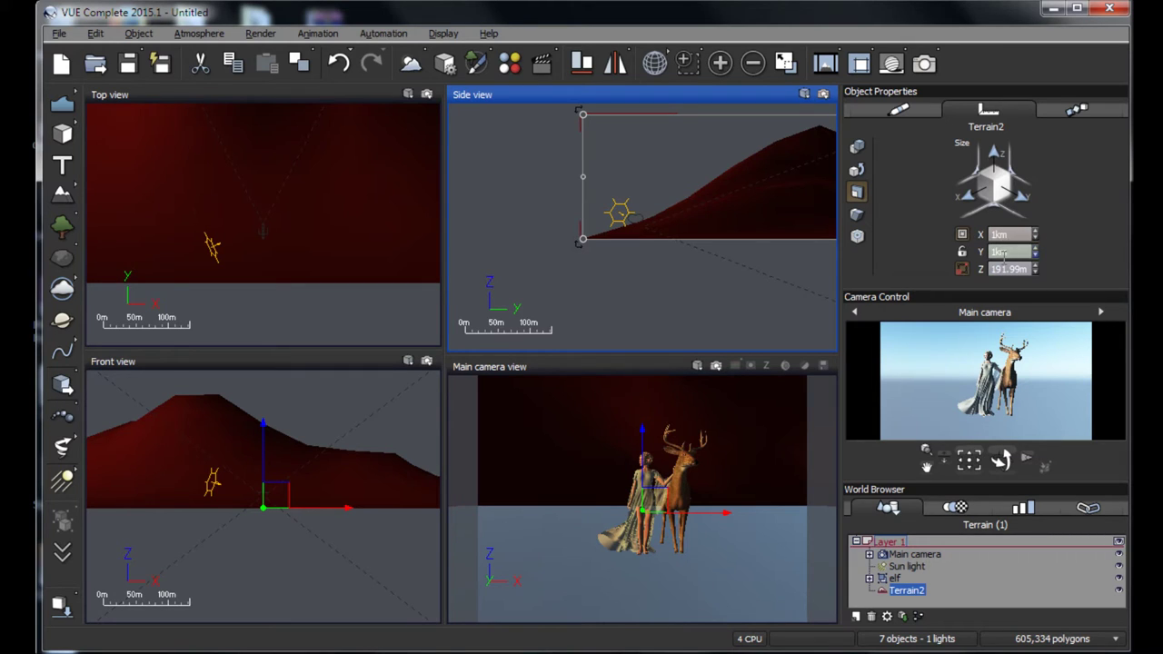
{"action": "double_click", "coordinate": [1007, 235]}
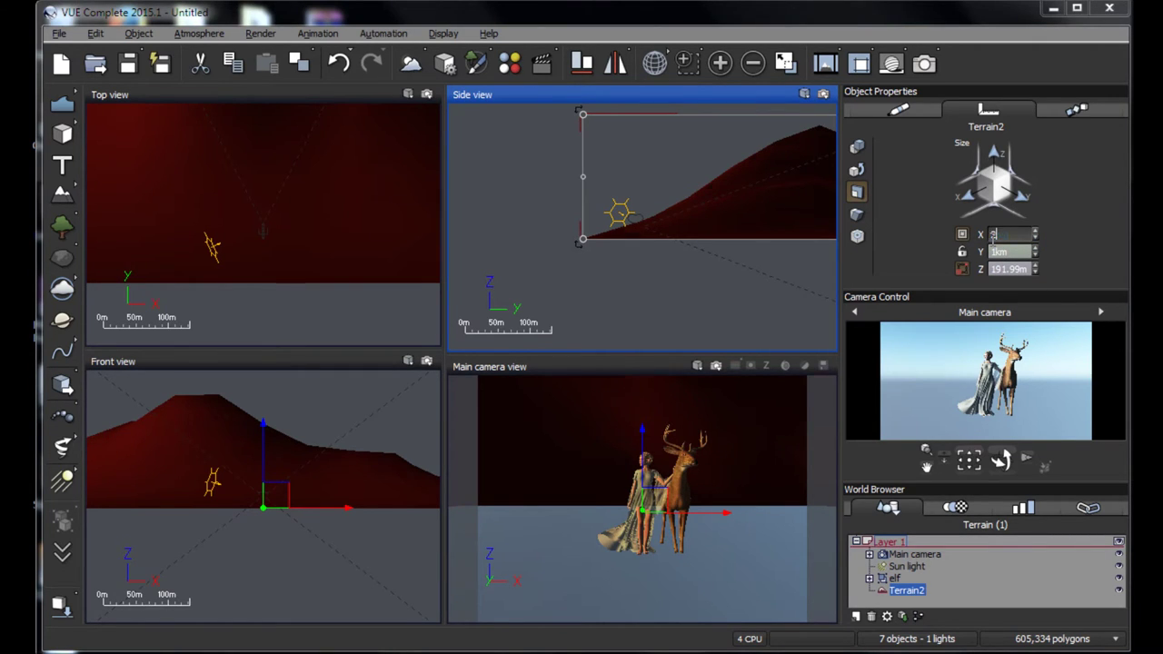
{"action": "type", "text": "30m"}
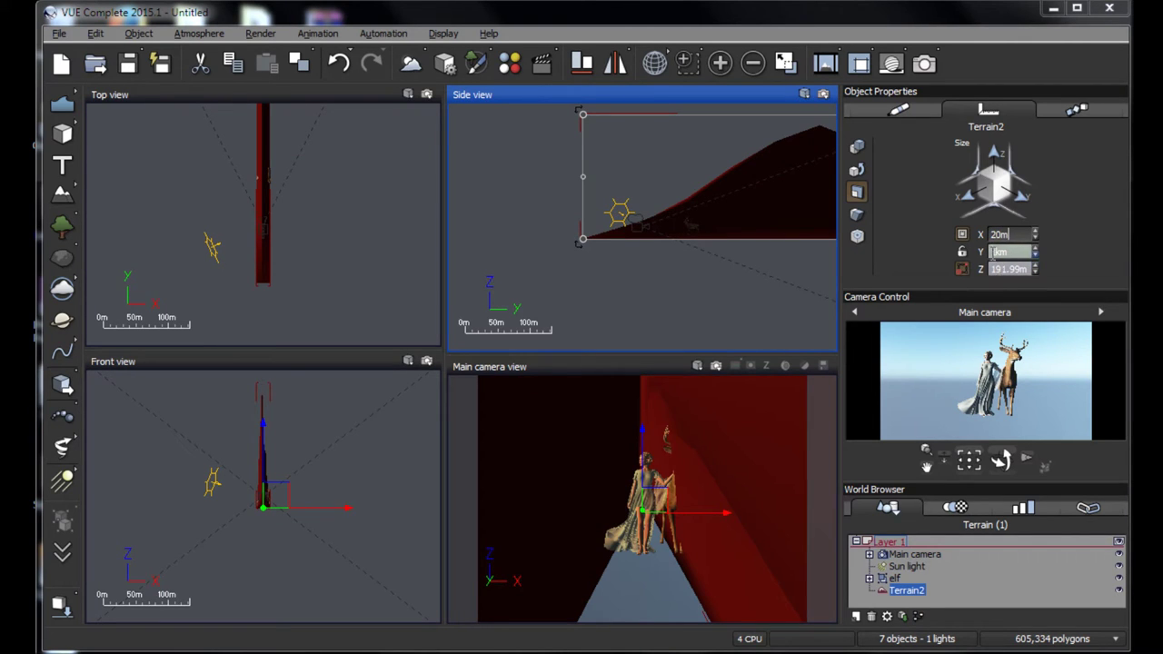
{"action": "double_click", "coordinate": [998, 252]}
{"action": "type", "text": "20m"}
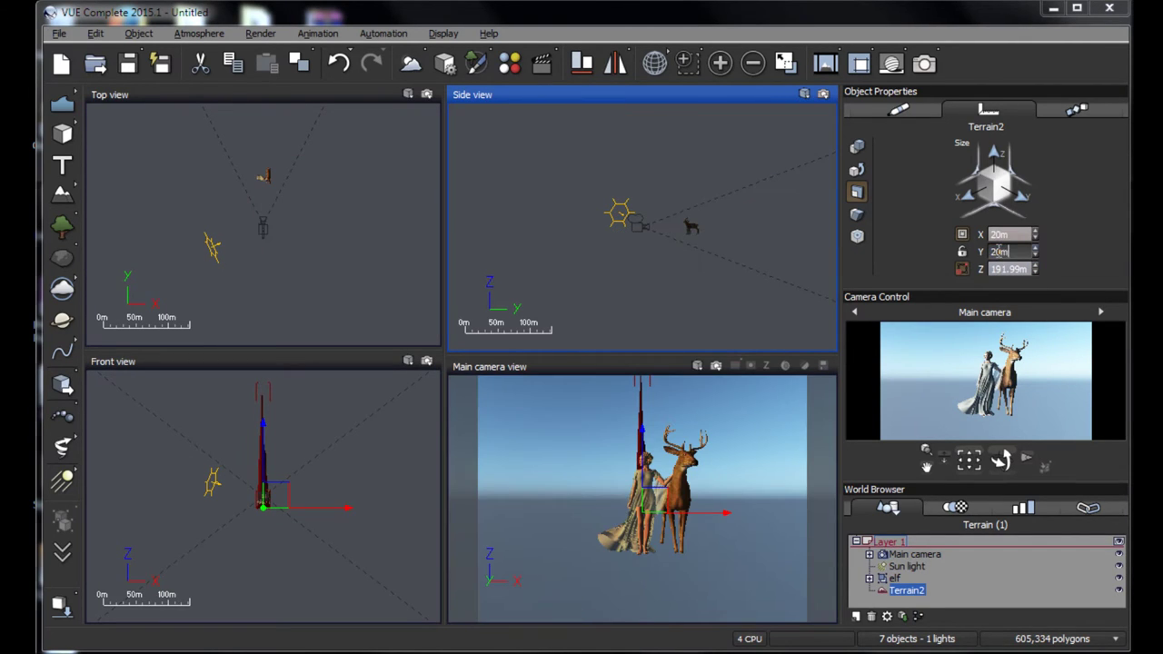
{"action": "key", "text": "Return"}
Step: Set the terrain's Z size to 1 m
{"action": "right_click_drag", "start_coordinate": [734, 265], "coordinate": [591, 249]}
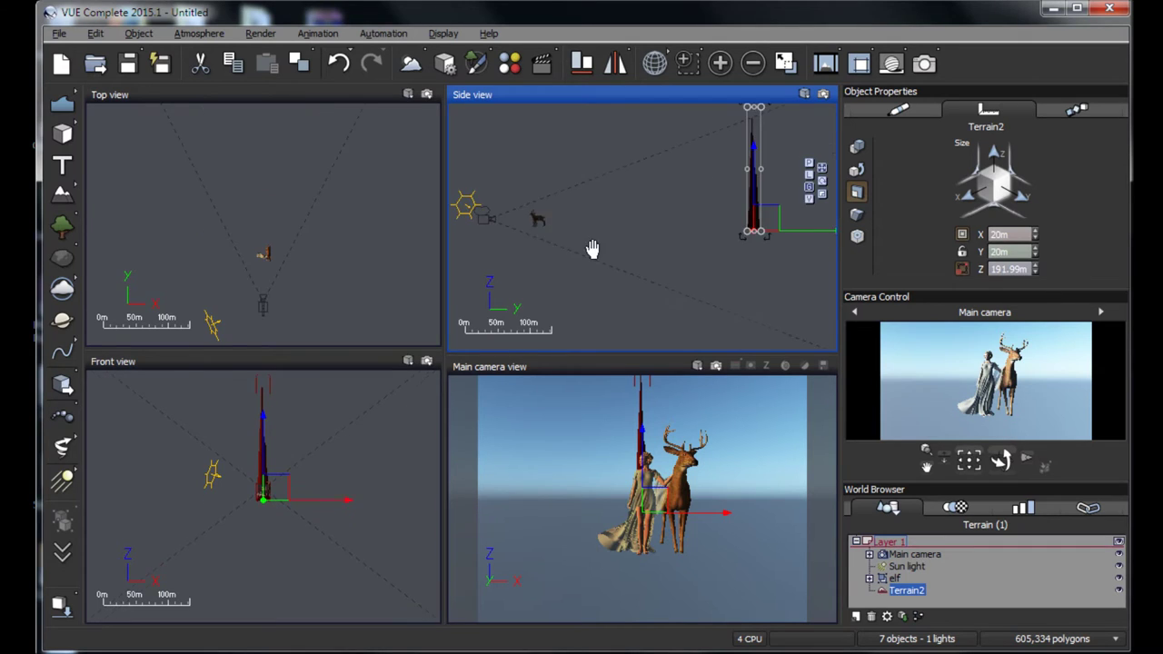
{"action": "double_click", "coordinate": [1013, 269]}
{"action": "type", "text": "1m"}
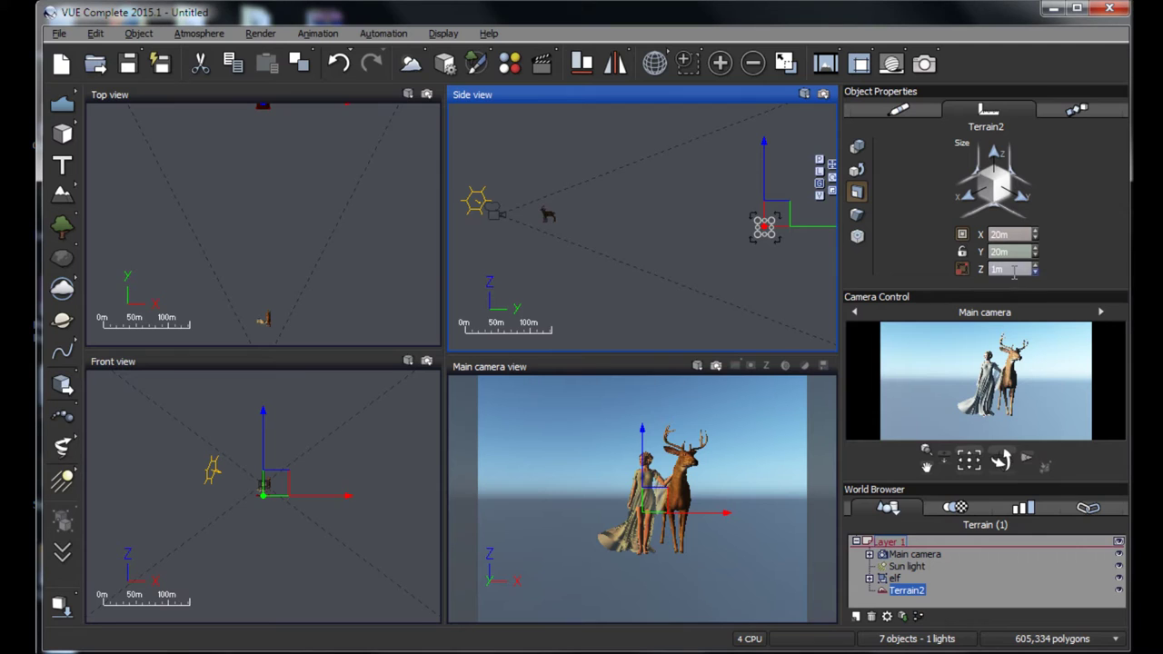
{"action": "key", "text": "Return"}
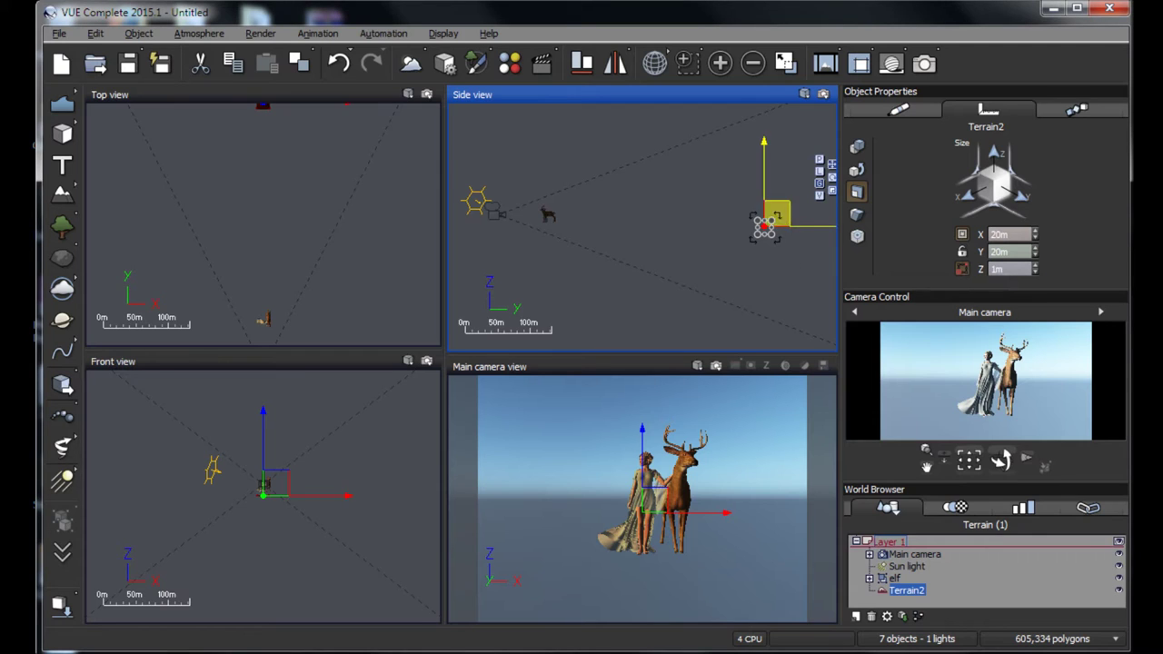
Step: Move the terrain back toward the main camera in the Side view, placing it just below the camera's height
{"action": "left_click_drag", "start_coordinate": [805, 232], "coordinate": [532, 234]}
{"action": "scroll", "coordinate": [534, 238], "scroll_direction": "up", "scroll_amount": 2}
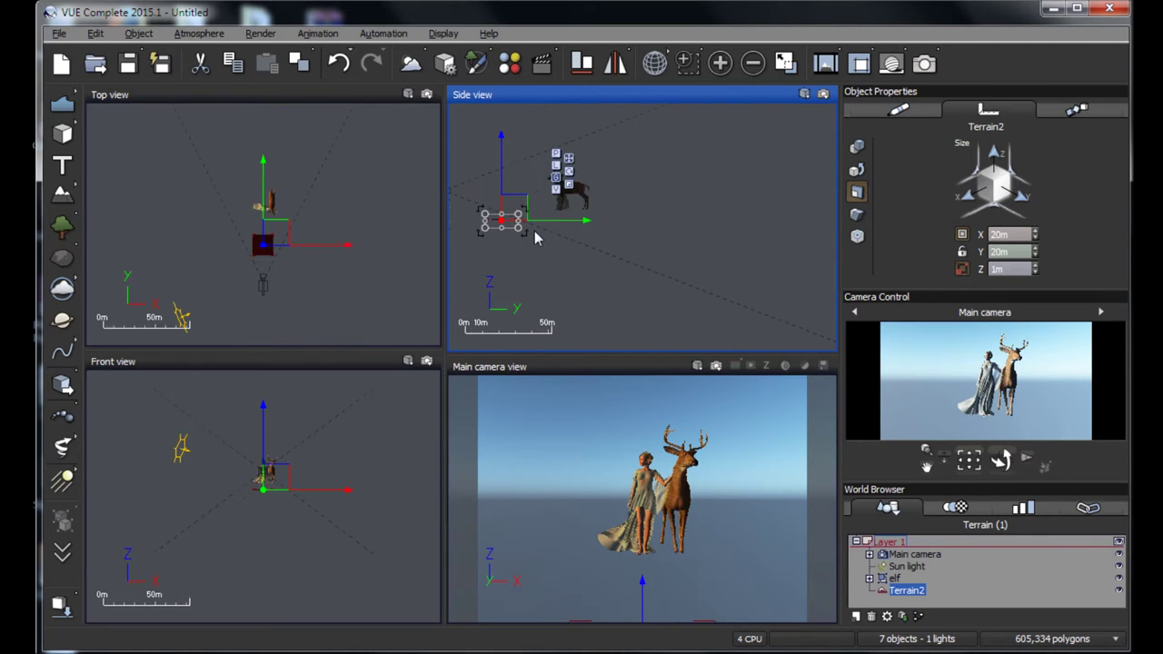
{"action": "scroll", "coordinate": [535, 233], "scroll_direction": "up", "scroll_amount": 3}
{"action": "right_click_drag", "start_coordinate": [557, 280], "coordinate": [764, 313]}
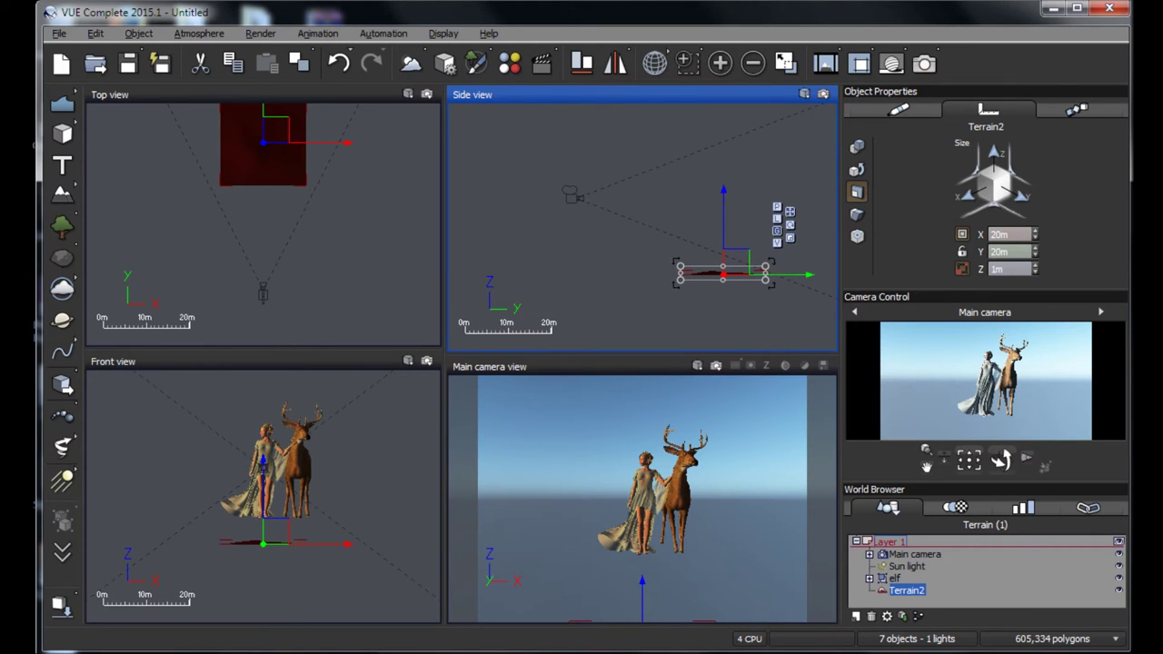
{"action": "left_click_drag", "start_coordinate": [725, 238], "coordinate": [715, 195]}
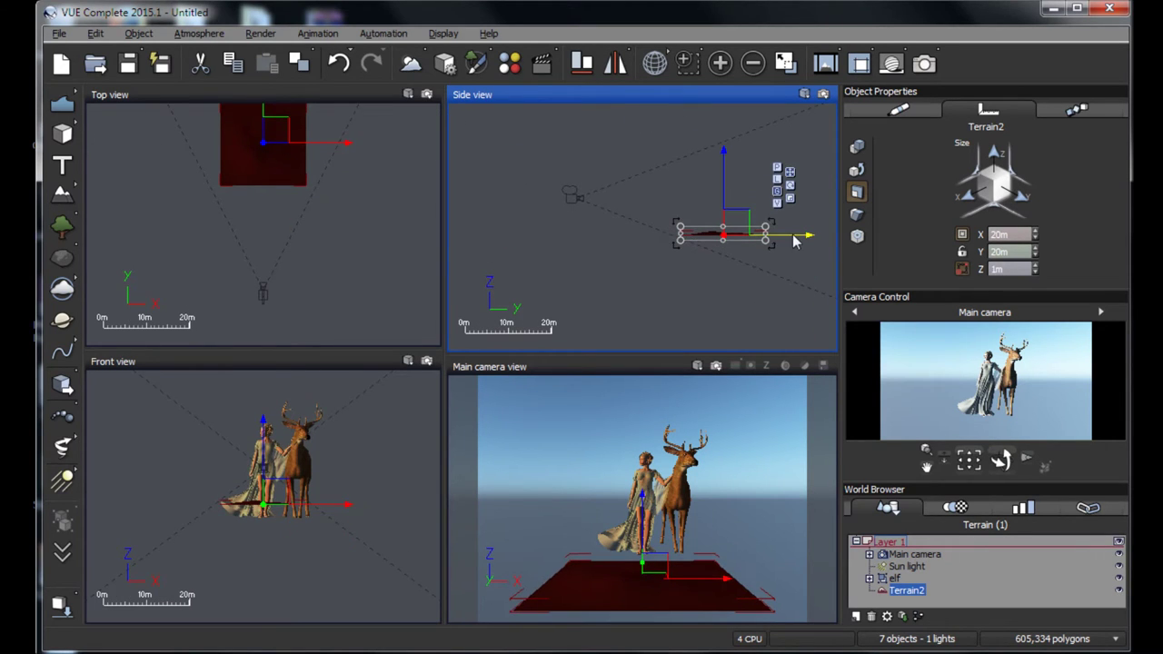
{"action": "left_click_drag", "start_coordinate": [784, 237], "coordinate": [615, 198]}
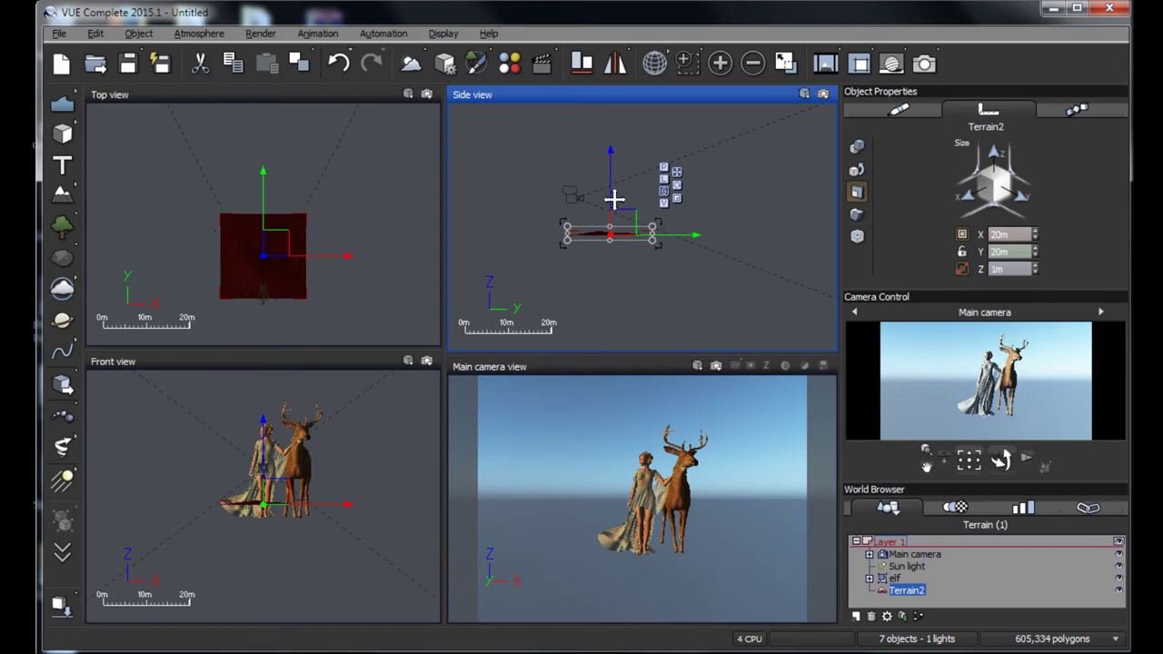
Step: Raise the terrain in the Side view and shift it slightly forward of the camera to form the foreground
{"action": "left_click", "coordinate": [619, 183]}
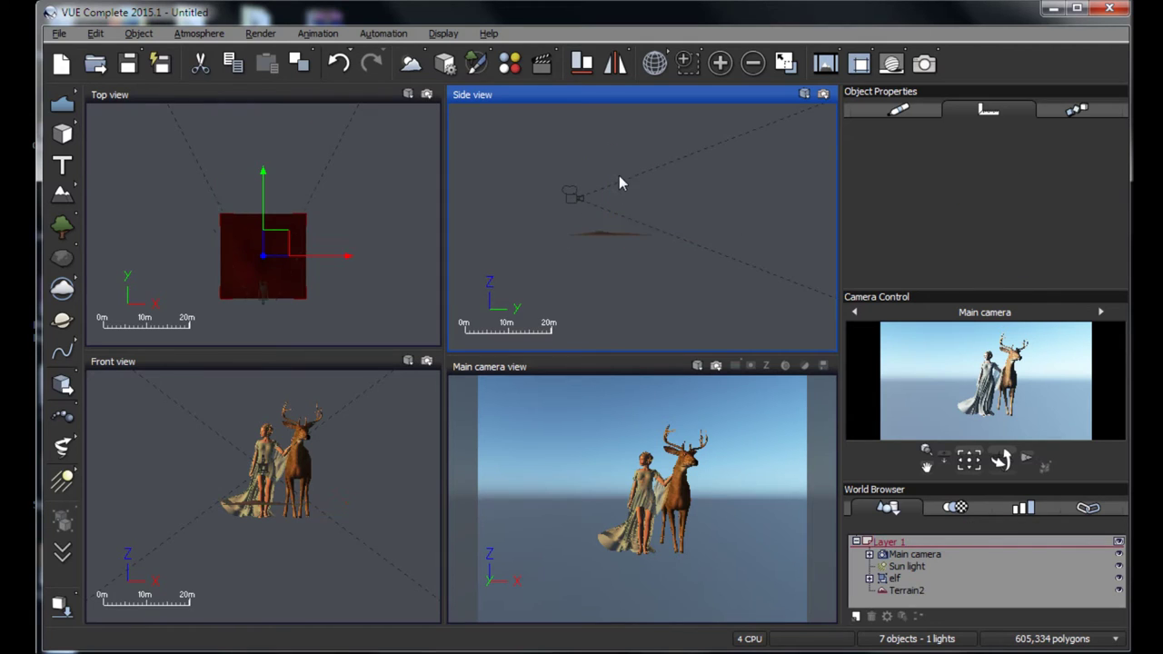
{"action": "left_click", "coordinate": [607, 235]}
{"action": "left_click_drag", "start_coordinate": [618, 214], "coordinate": [618, 191]}
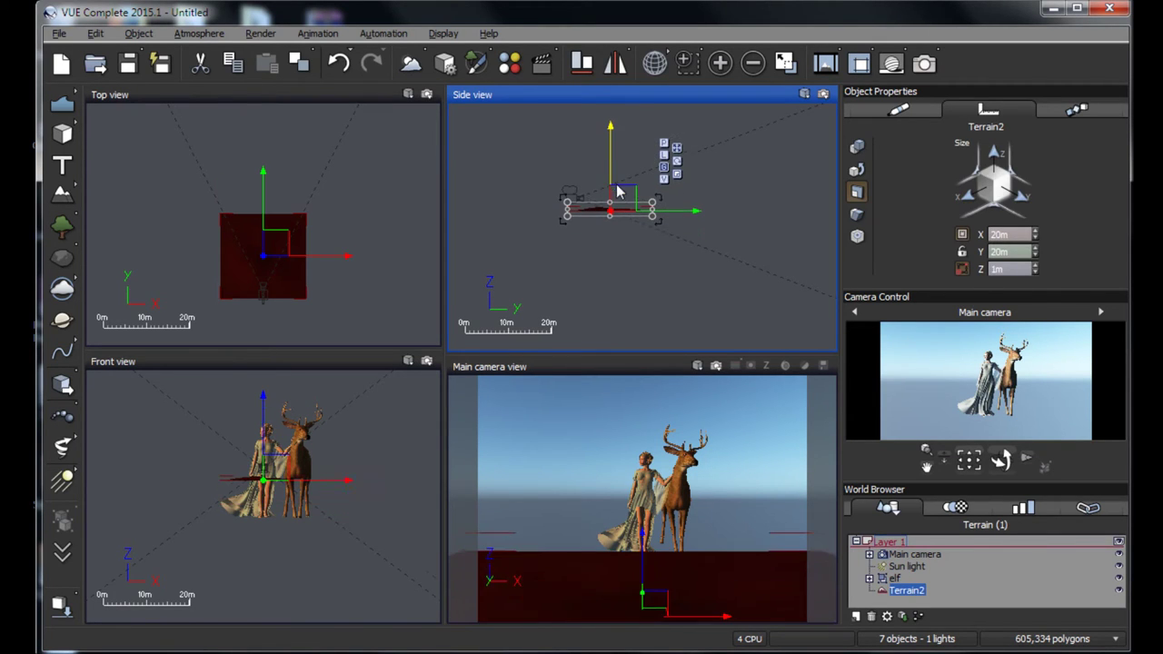
{"action": "left_click", "coordinate": [692, 207]}
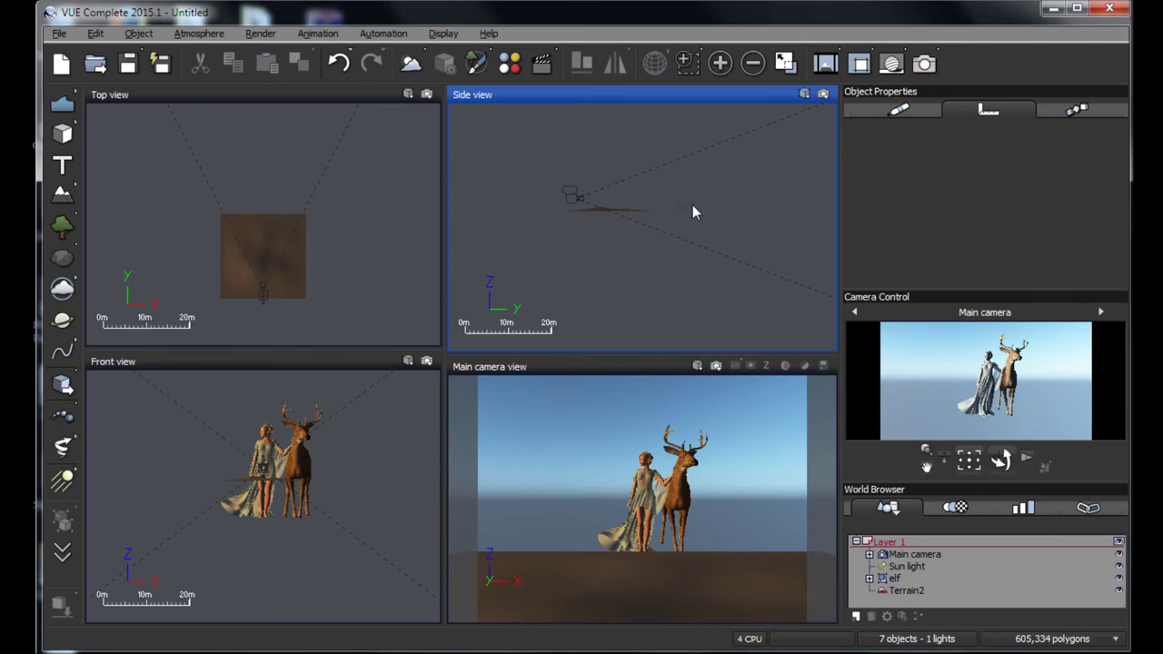
{"action": "left_click", "coordinate": [631, 210]}
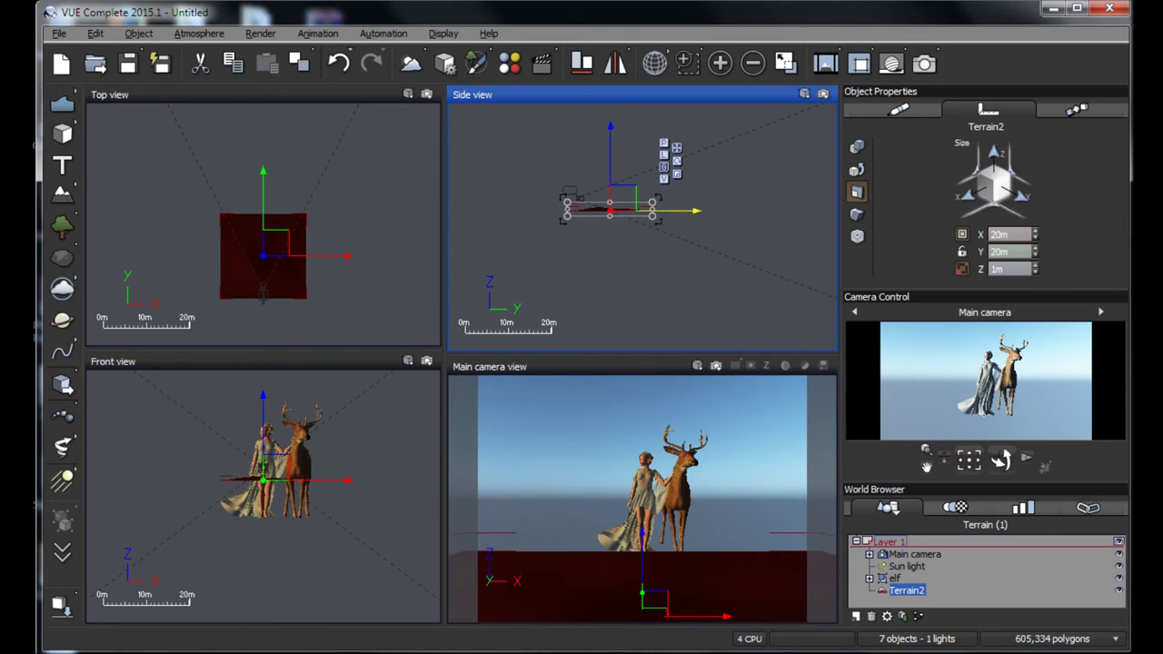
{"action": "left_click_drag", "start_coordinate": [691, 211], "coordinate": [704, 211]}
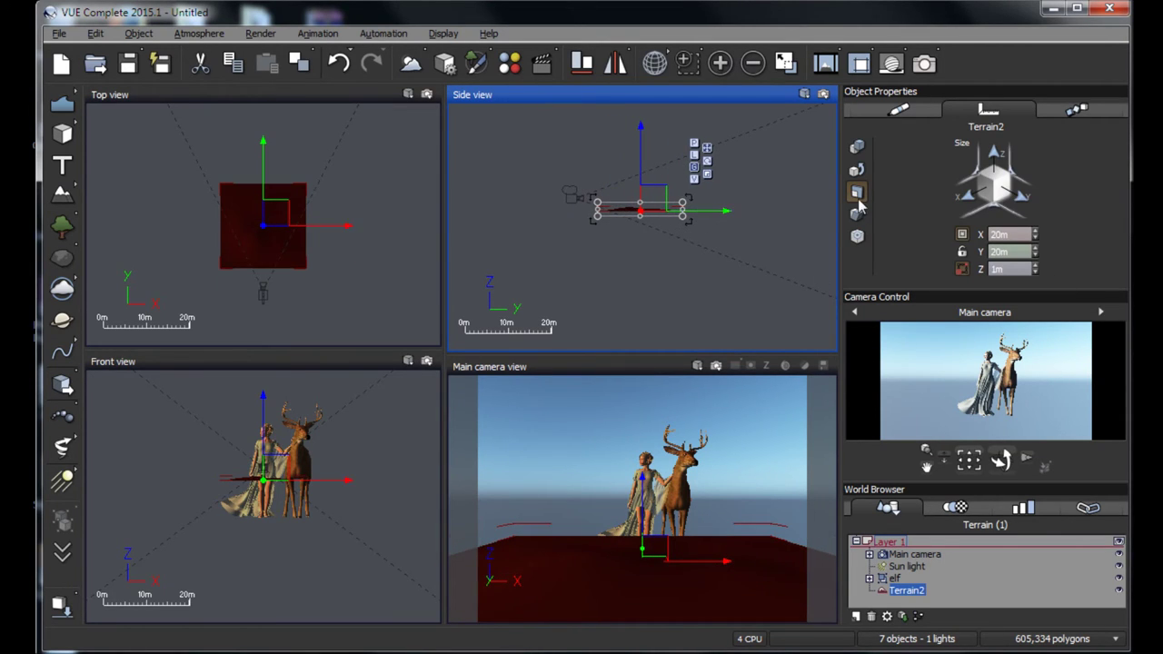
Step: Set the main camera's focal length to 70 mm and reposition it at a height of about 16 m, angled slightly upward
{"action": "left_click", "coordinate": [911, 554]}
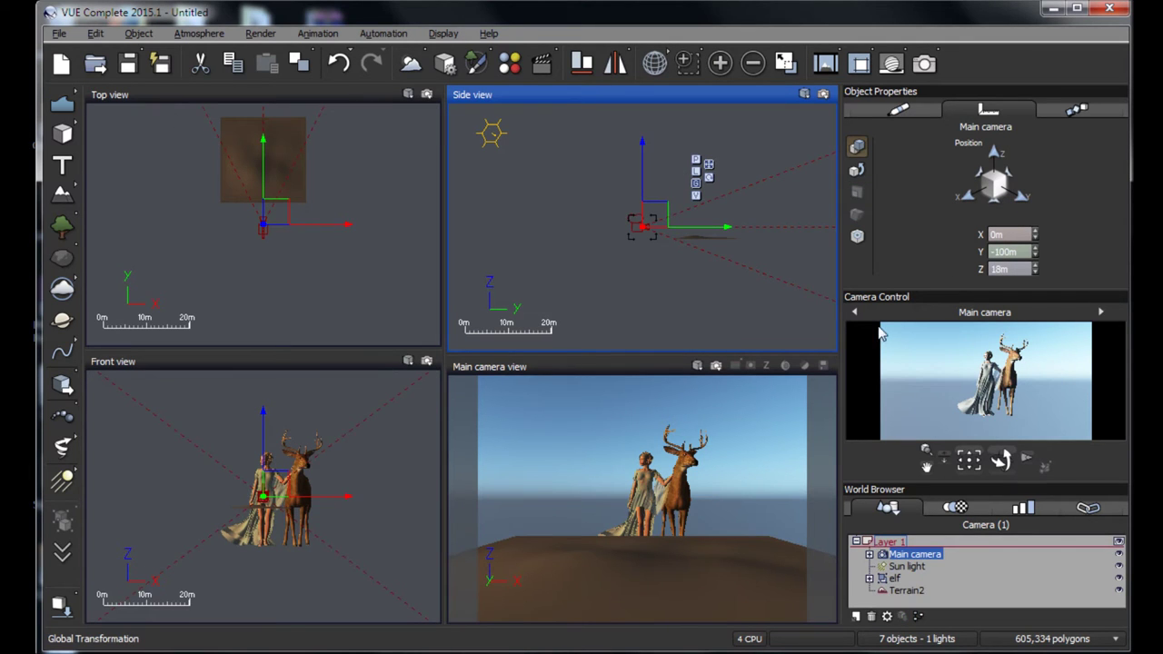
{"action": "left_click", "coordinate": [878, 112]}
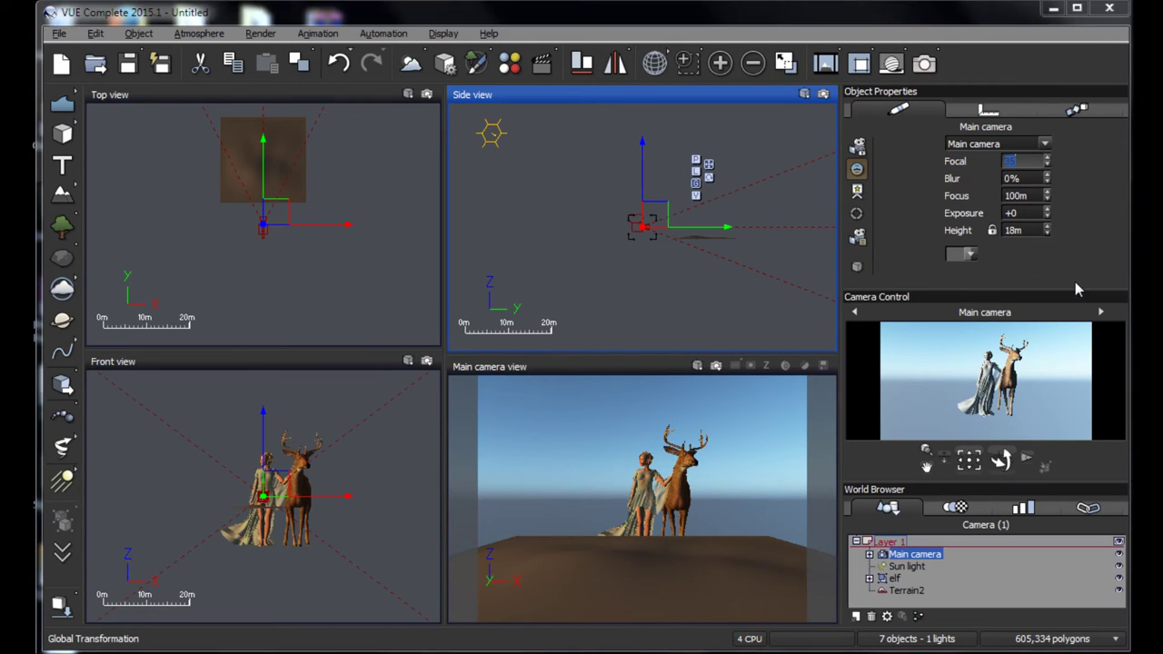
{"action": "type", "text": "70"}
{"action": "key", "text": "Return"}
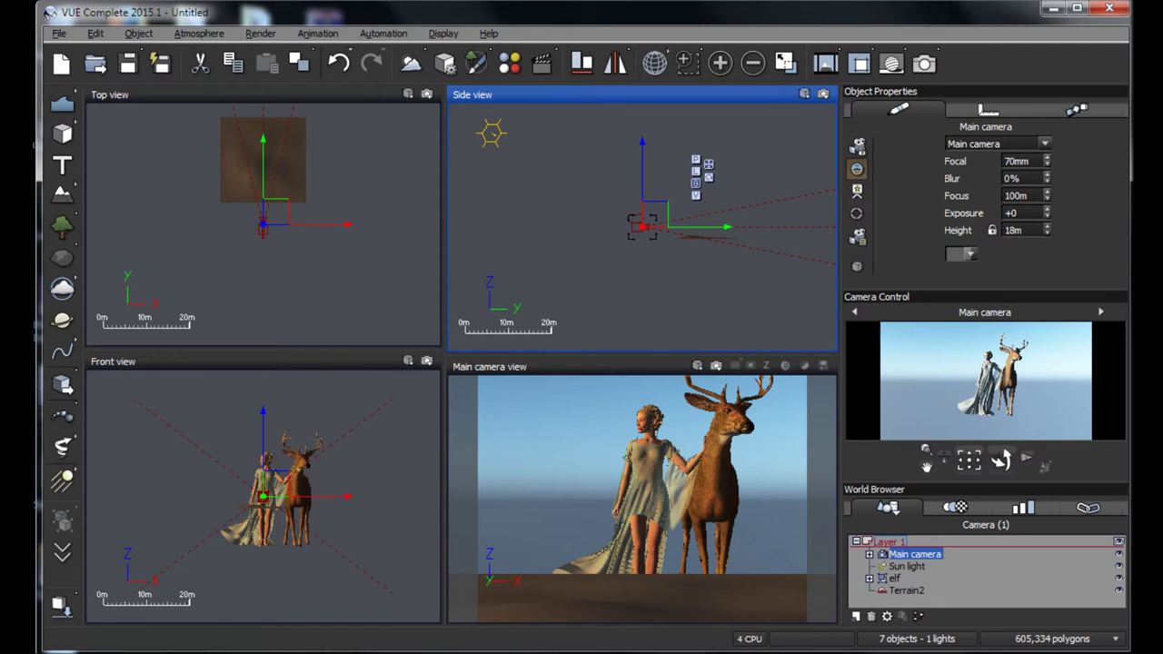
{"action": "scroll", "coordinate": [653, 229], "scroll_direction": "up", "scroll_amount": 6}
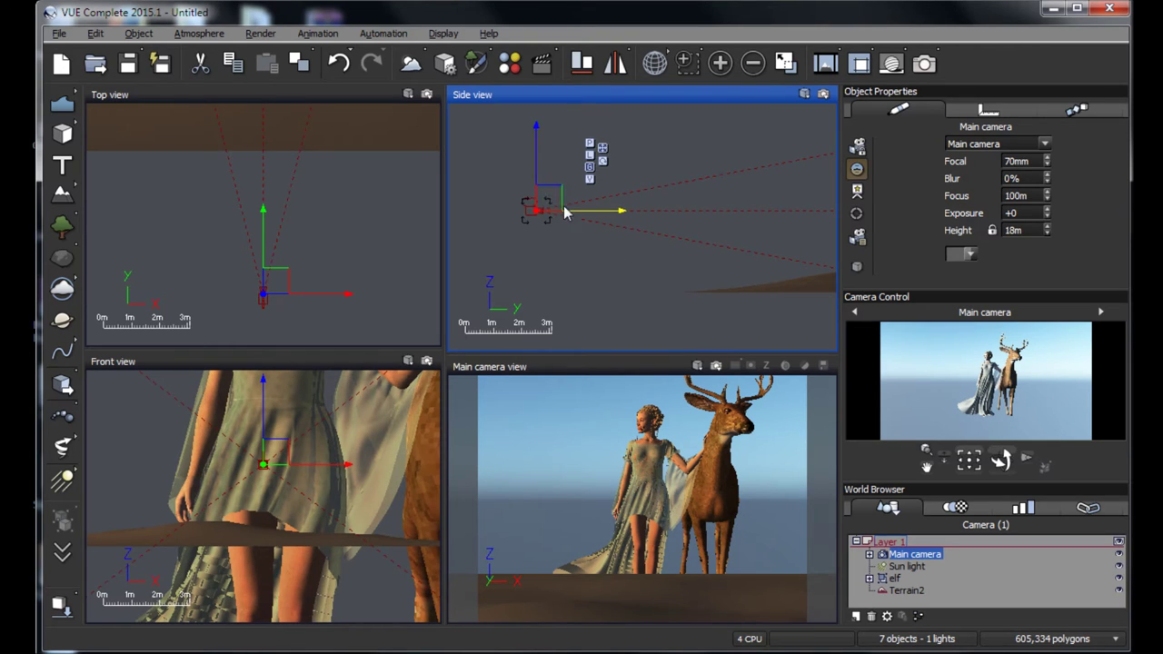
{"action": "left_click_drag", "start_coordinate": [552, 202], "coordinate": [551, 264]}
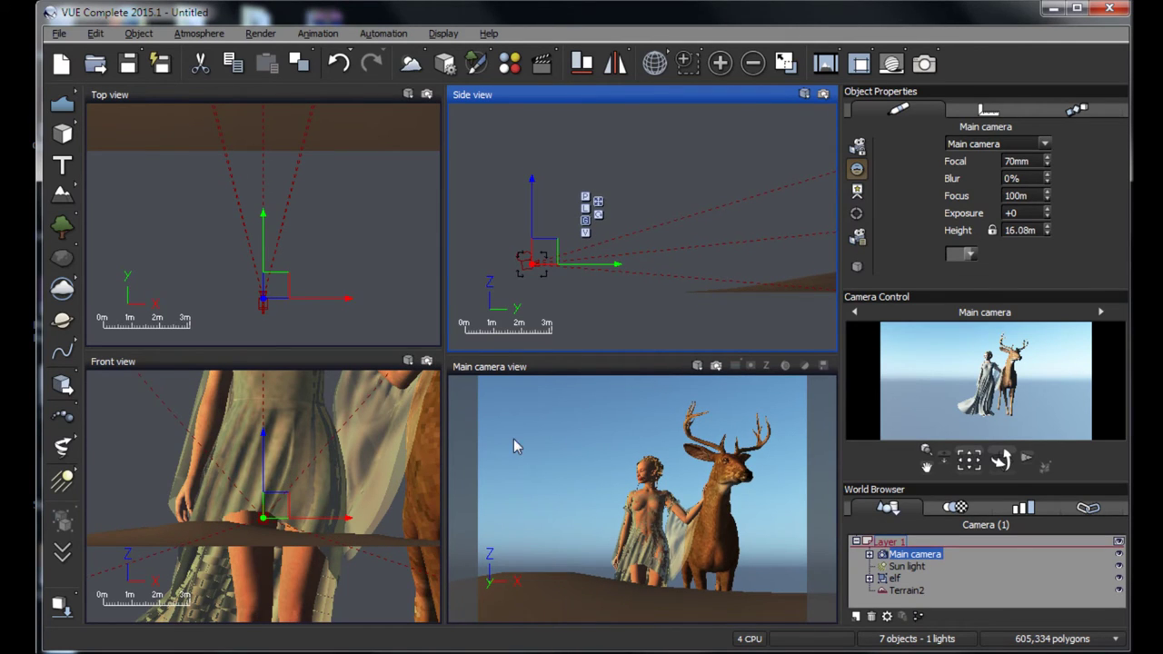
Step: Tilt the terrain so it slopes down toward the buck's side in the camera view
{"action": "left_click", "coordinate": [200, 543]}
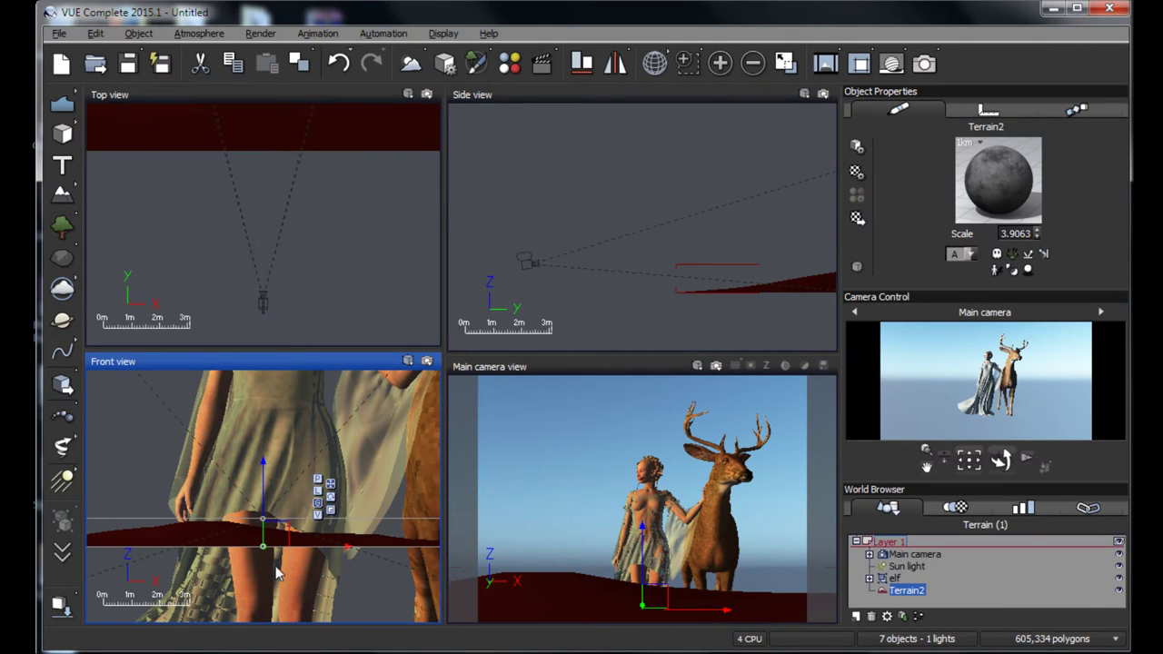
{"action": "mouse_move", "coordinate": [269, 566]}
{"action": "left_mouse_down"}
{"action": "mouse_move", "coordinate": [261, 535]}
{"action": "mouse_move", "coordinate": [269, 564]}
{"action": "left_mouse_up"}
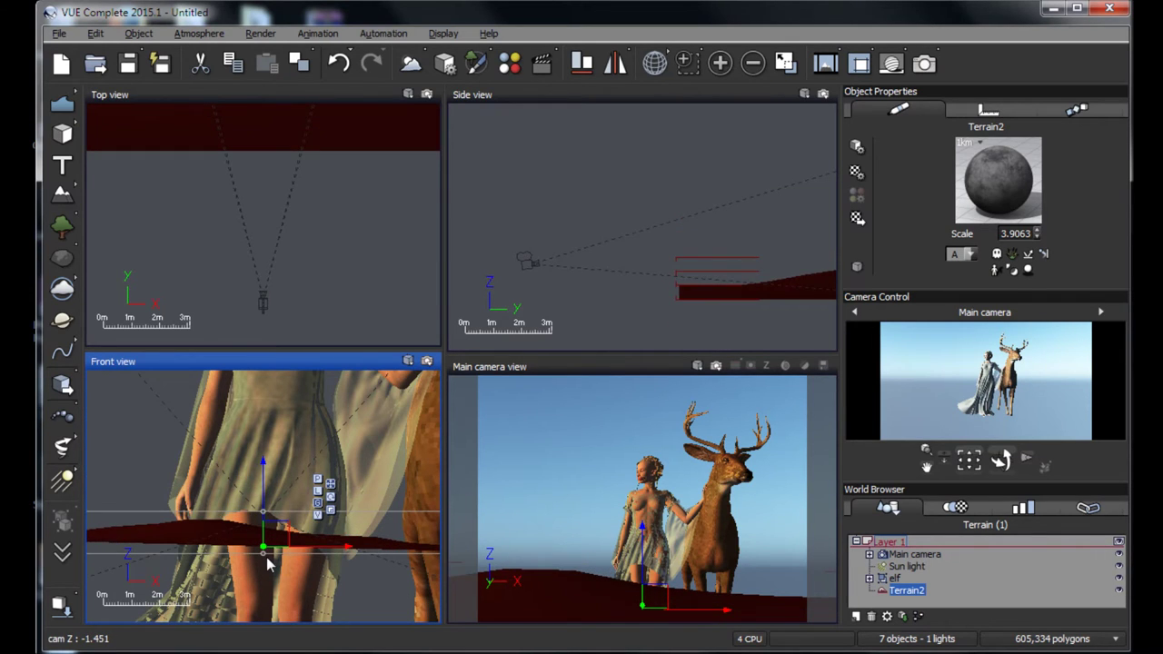
{"action": "key", "text": "ctrl+z"}
{"action": "left_click_drag", "start_coordinate": [647, 597], "coordinate": [638, 610]}
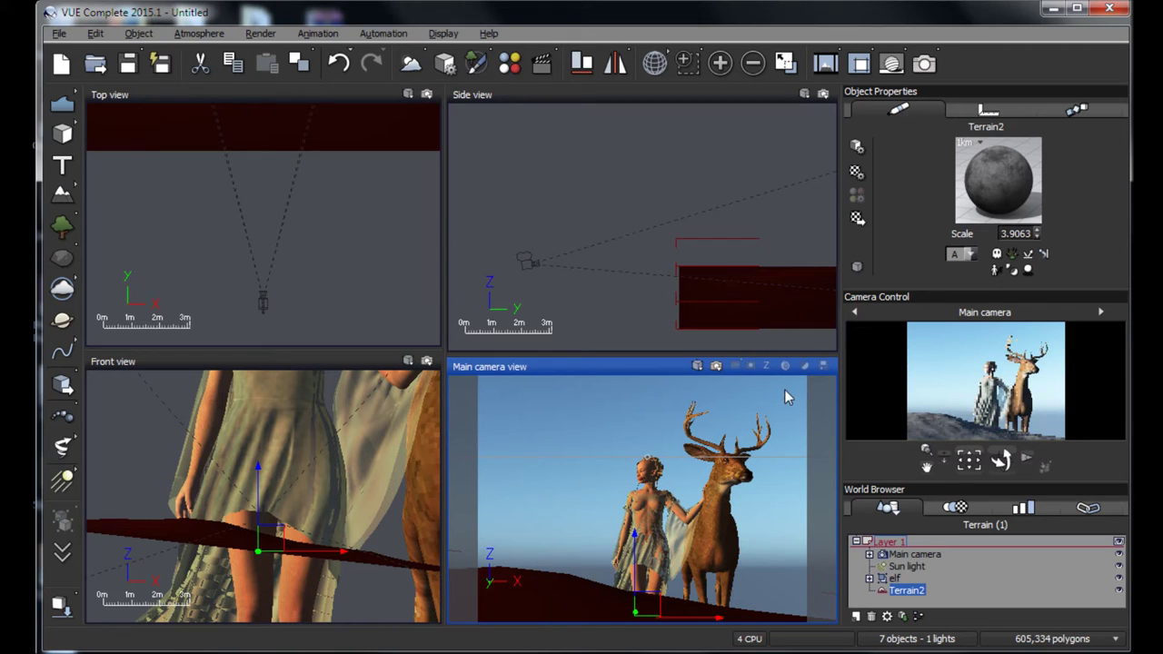
Step: Scale down the elf group and move it closer to the camera, just behind the terrain's far edge
{"action": "left_click", "coordinate": [691, 282]}
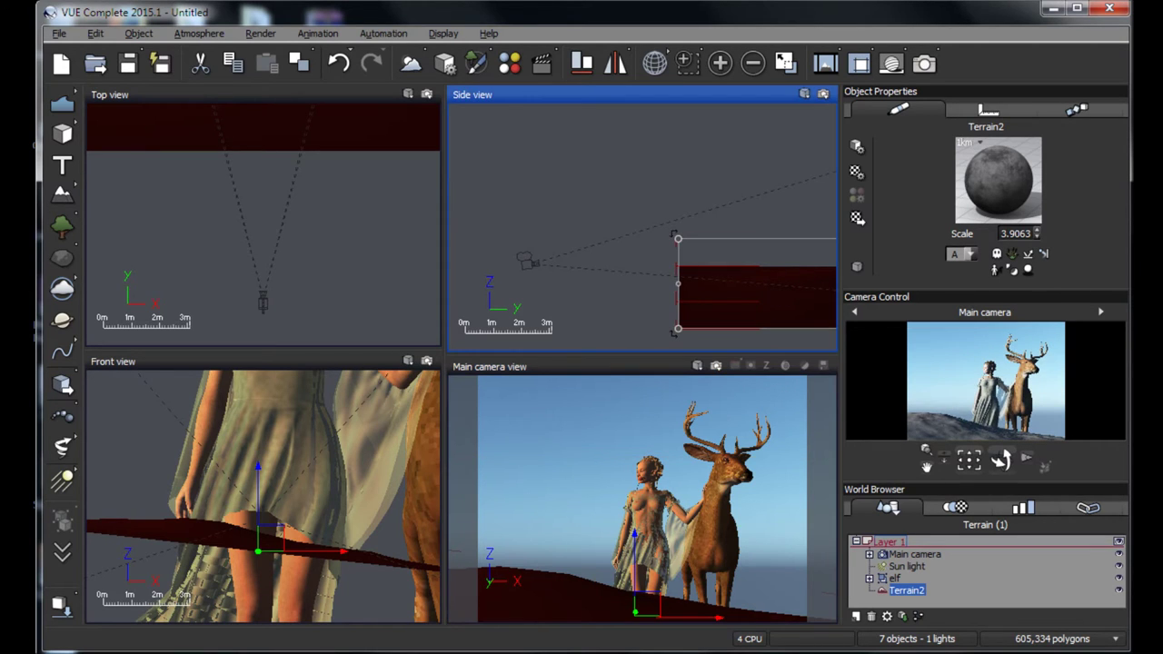
{"action": "scroll", "coordinate": [693, 281], "scroll_direction": "down", "scroll_amount": 3}
{"action": "scroll", "coordinate": [774, 309], "scroll_direction": "down", "scroll_amount": 3}
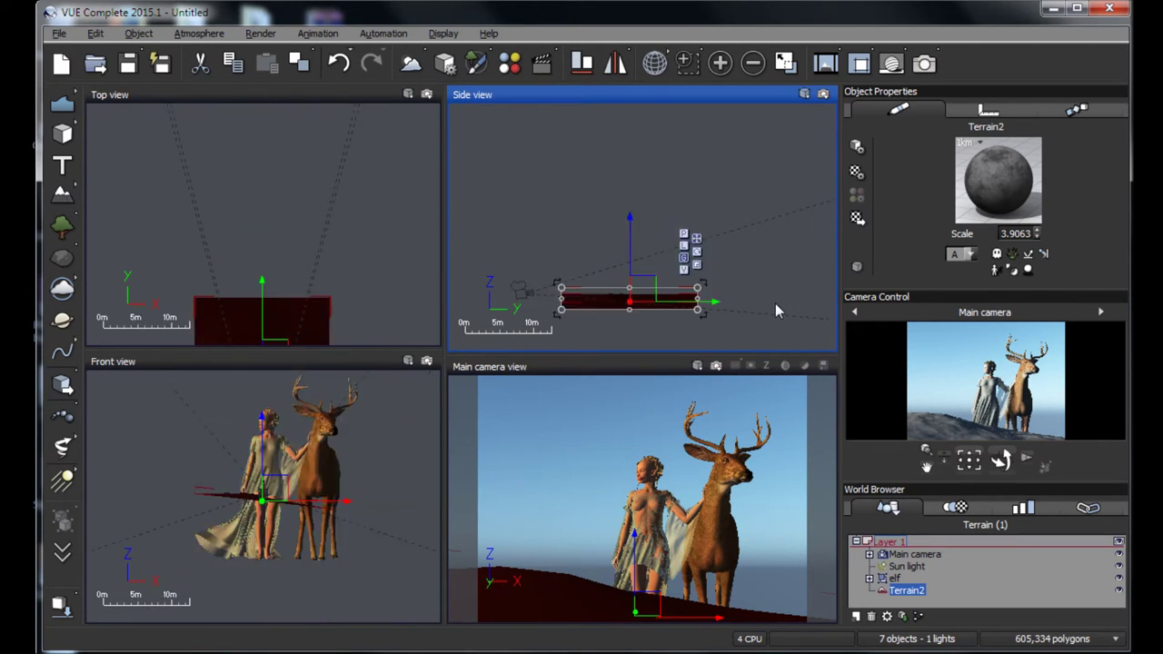
{"action": "left_click", "coordinate": [640, 291]}
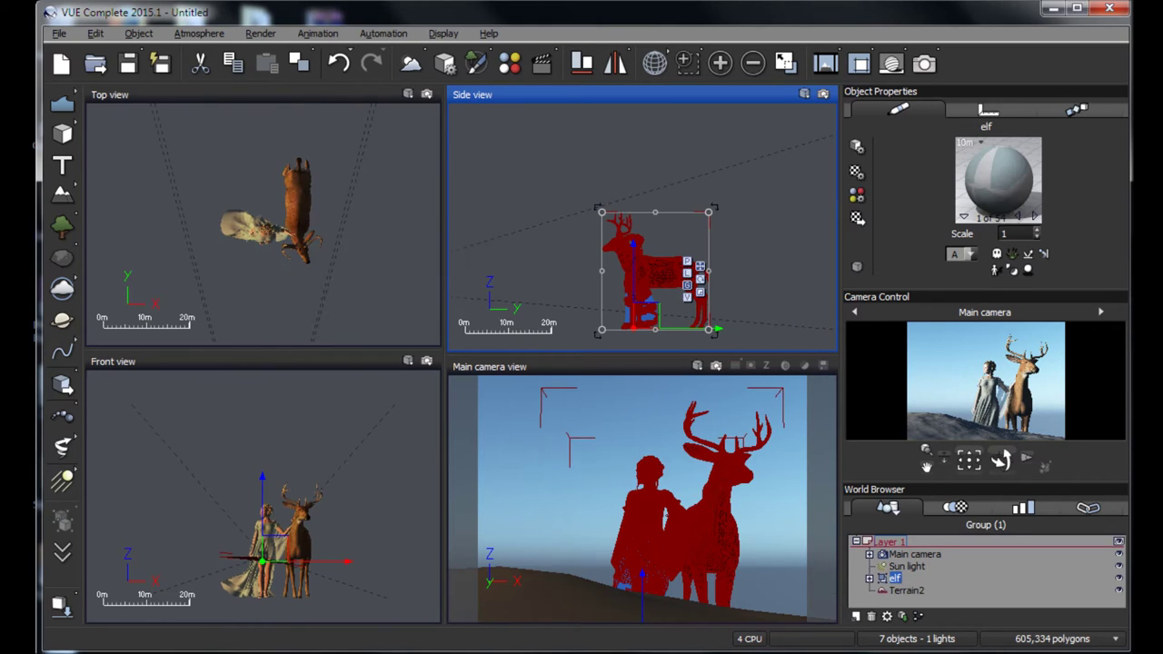
{"action": "left_click_drag", "start_coordinate": [712, 334], "coordinate": [460, 292]}
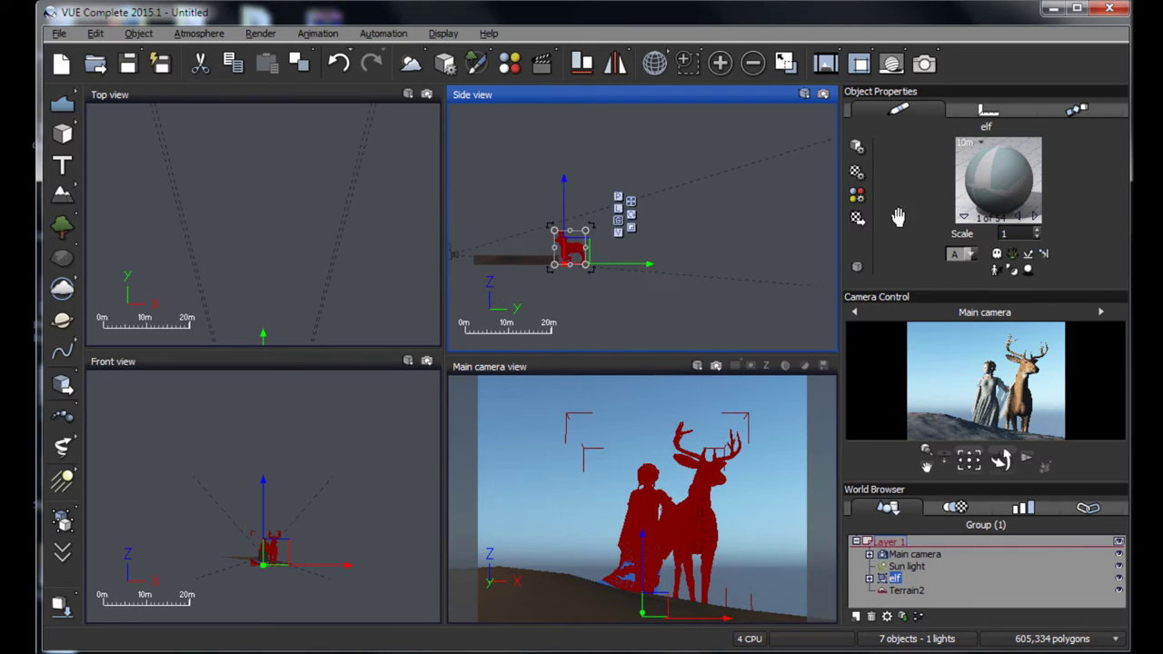
Step: Rotate the elf group slightly in the Top view and raise it a little above the terrain slope in the camera view
{"action": "left_click", "coordinate": [308, 217]}
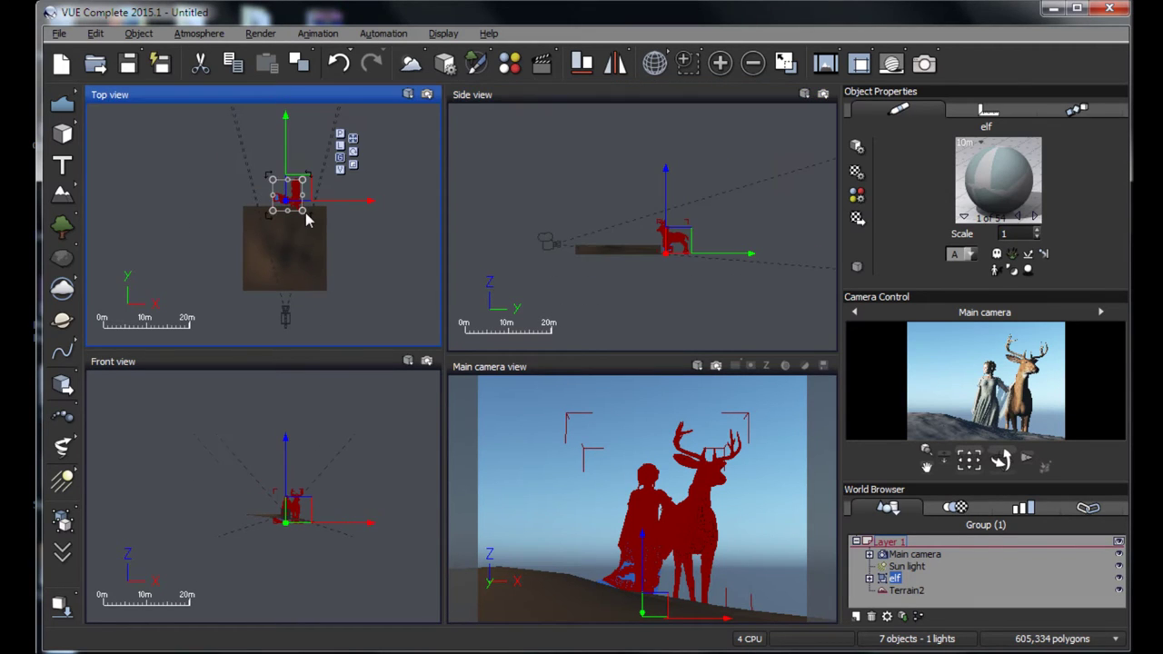
{"action": "left_click_drag", "start_coordinate": [307, 221], "coordinate": [312, 221]}
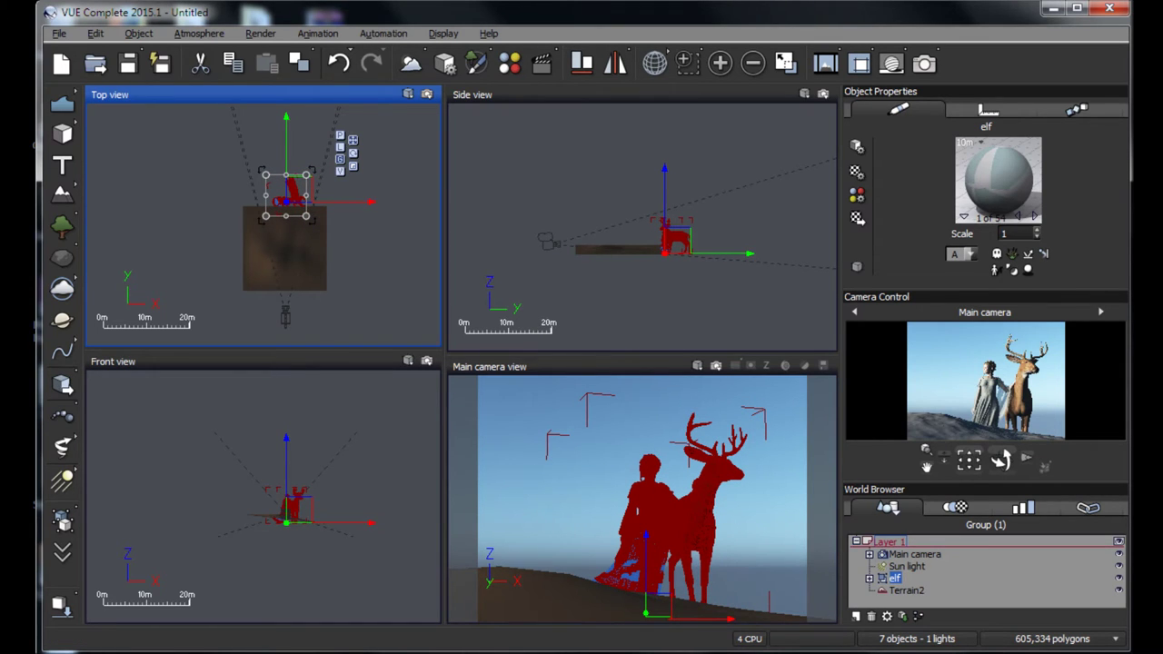
{"action": "left_click", "coordinate": [724, 513]}
{"action": "left_click_drag", "start_coordinate": [724, 514], "coordinate": [698, 460]}
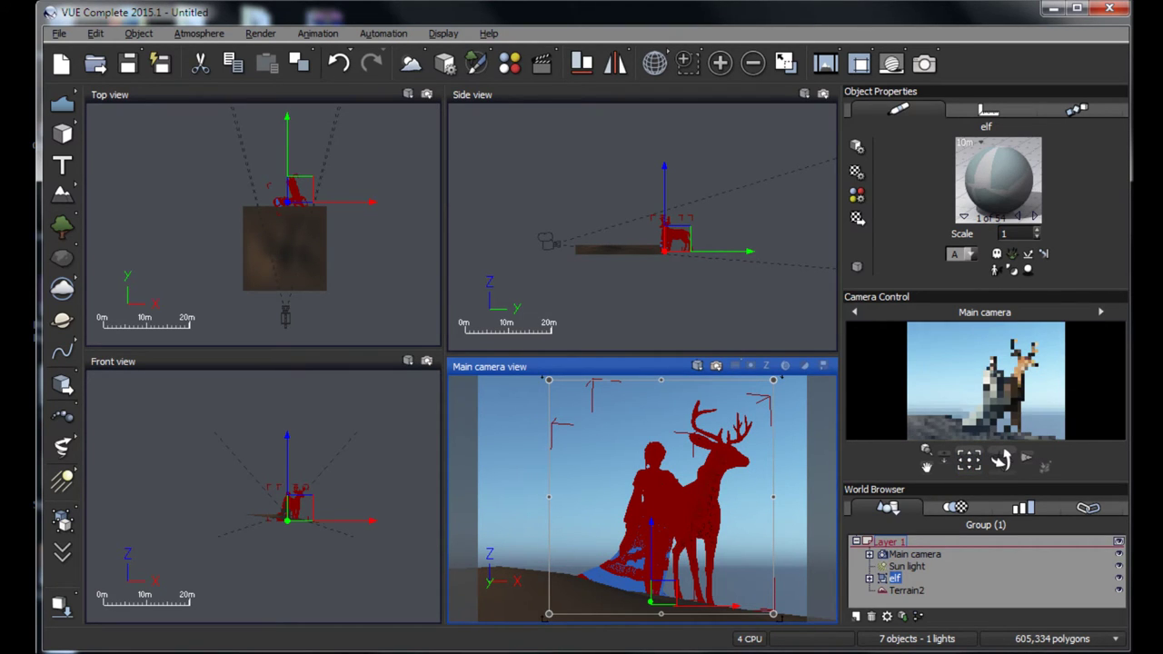
Step: Scale the elf group down further and shift it so both figures stand on the terrain slope in the camera view
{"action": "left_click_drag", "start_coordinate": [774, 382], "coordinate": [728, 429]}
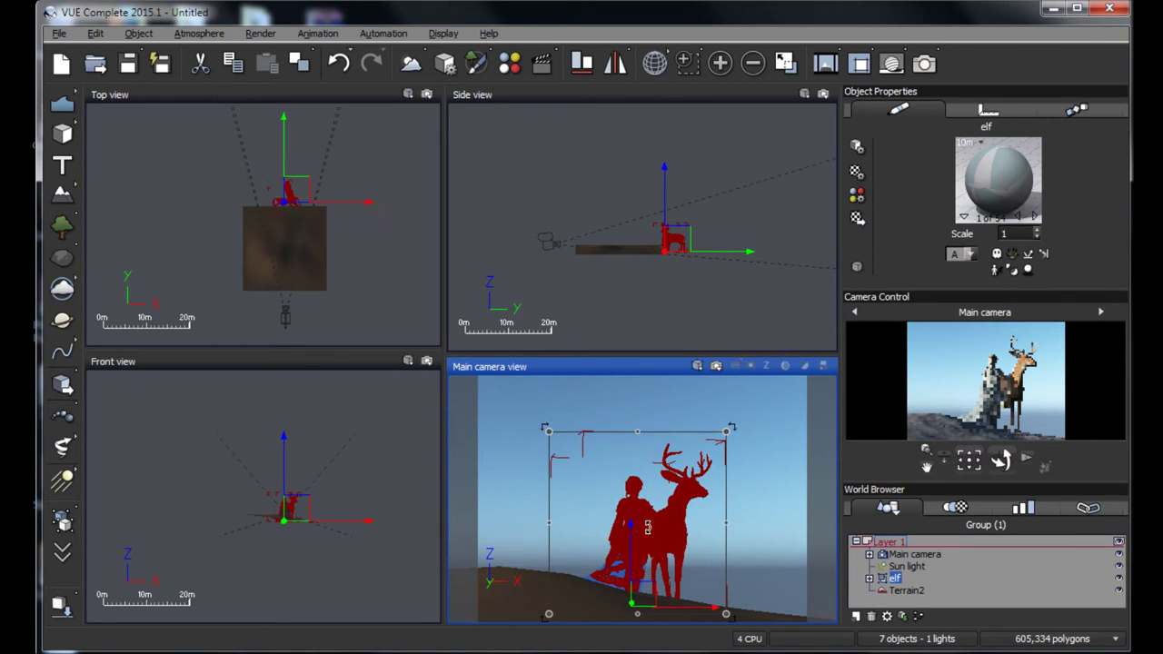
{"action": "left_click_drag", "start_coordinate": [660, 523], "coordinate": [668, 522]}
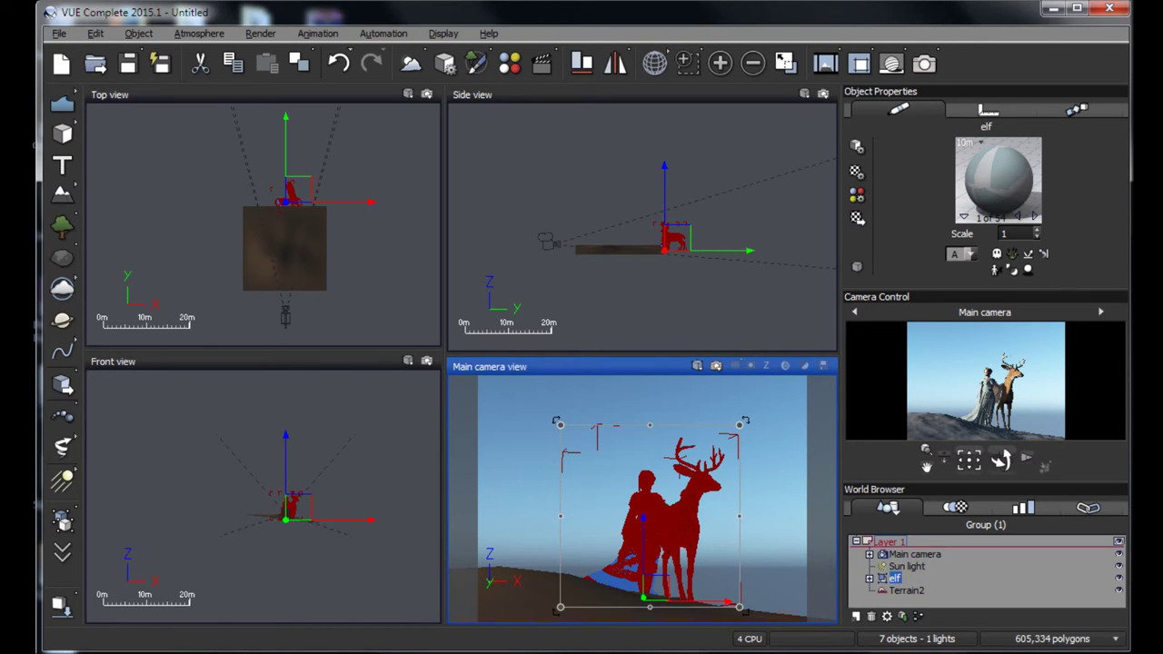
Step: Set the first natural grain color of the Terrain2 material to a near-black dark grey
{"action": "left_click", "coordinate": [912, 592]}
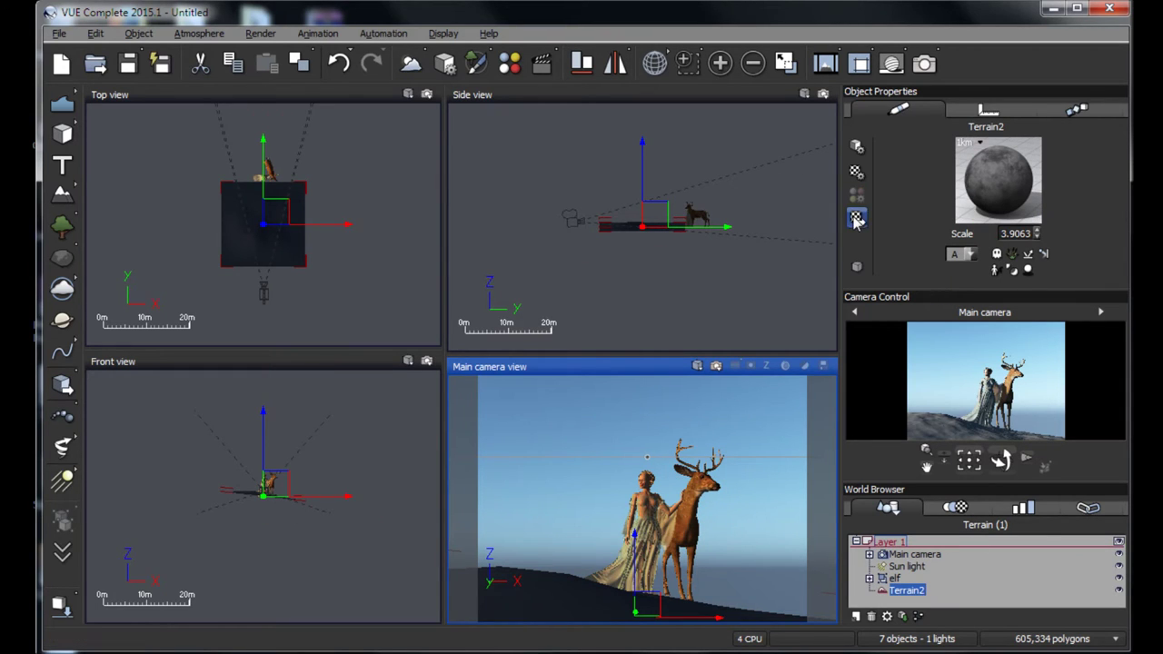
{"action": "double_click", "coordinate": [999, 209]}
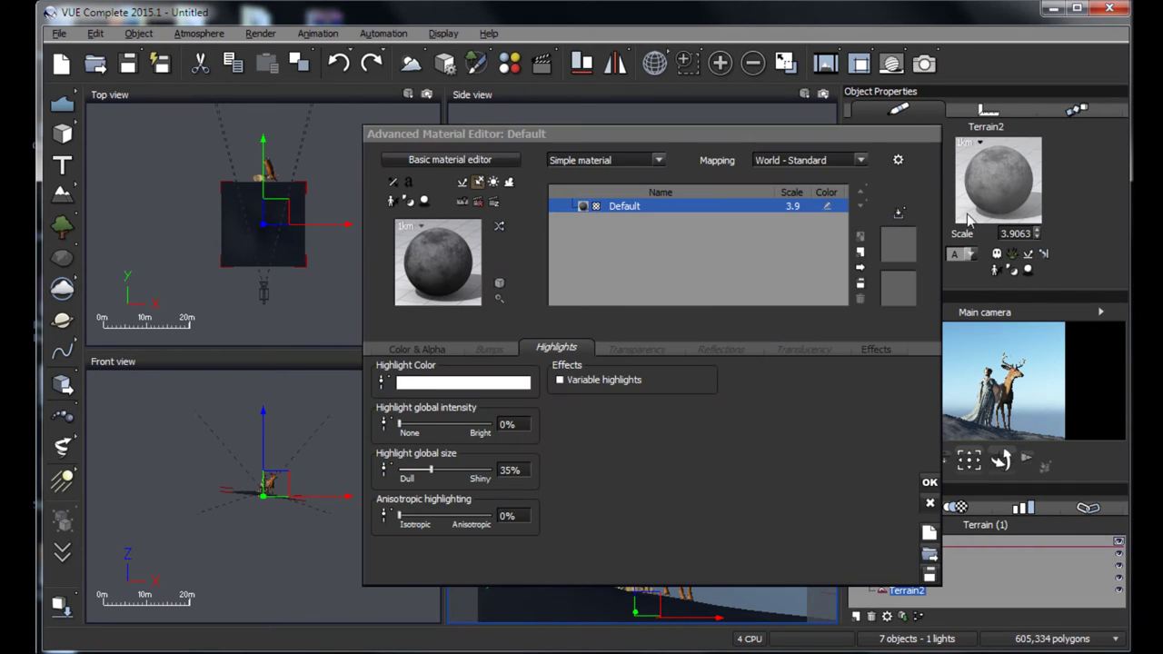
{"action": "left_click", "coordinate": [410, 350]}
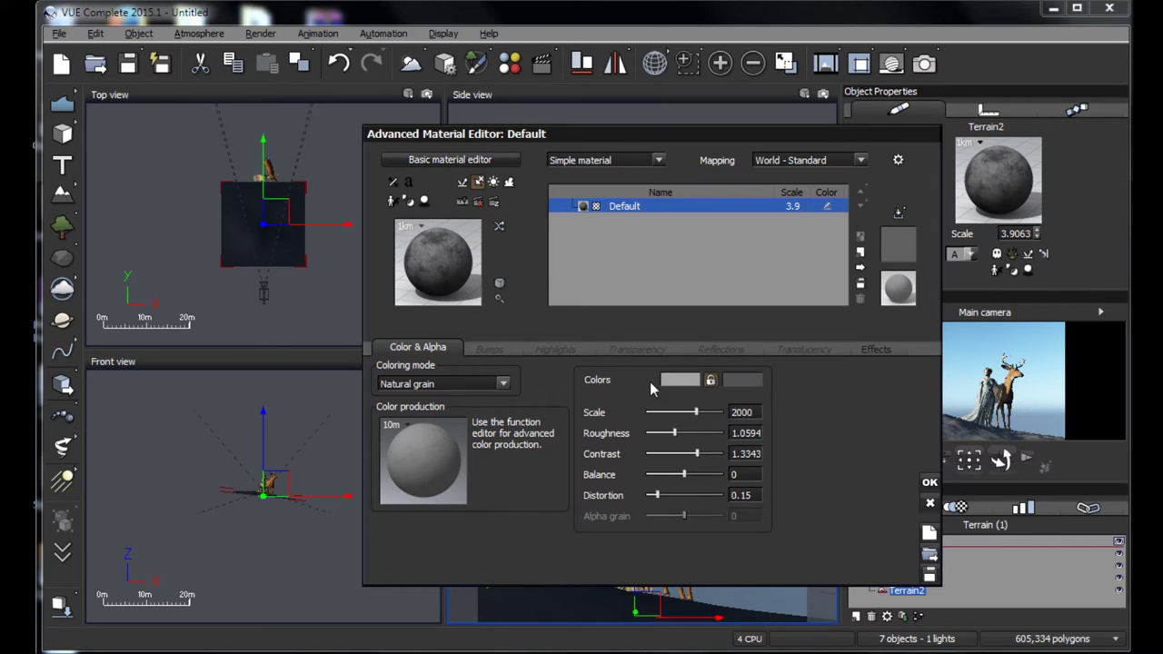
{"action": "left_click", "coordinate": [680, 379]}
{"action": "left_click_drag", "start_coordinate": [800, 368], "coordinate": [804, 447]}
{"action": "left_click", "coordinate": [832, 502]}
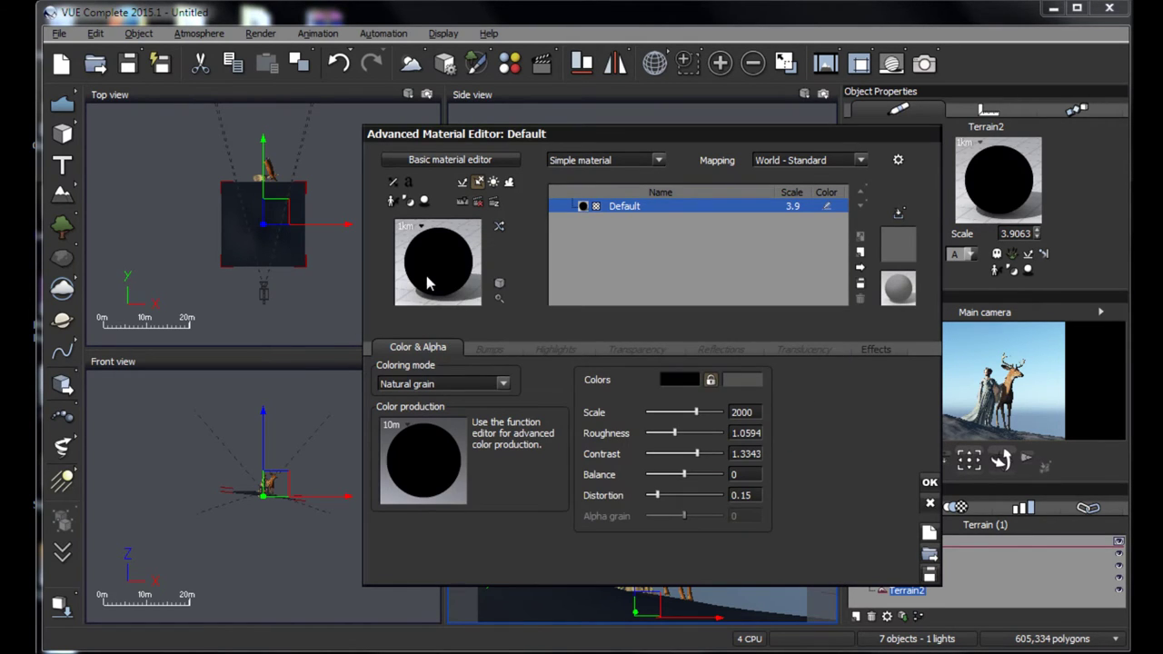
{"action": "left_click", "coordinate": [736, 382]}
{"action": "left_click_drag", "start_coordinate": [805, 453], "coordinate": [812, 454]}
{"action": "left_click", "coordinate": [846, 510]}
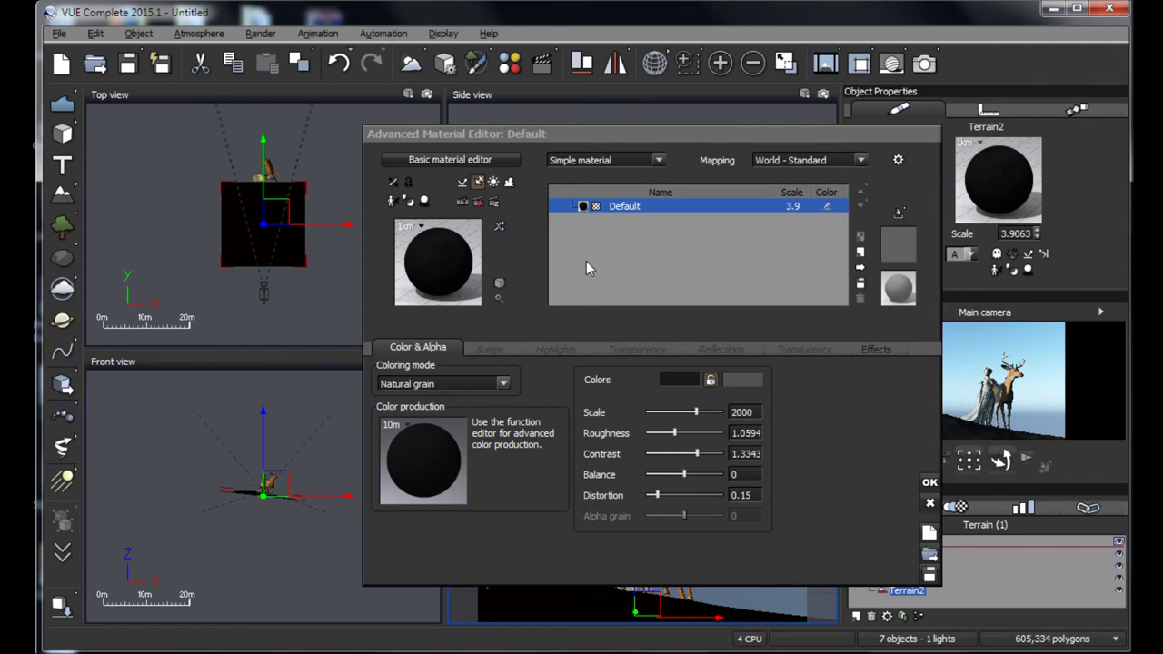
Step: Convert the terrain's material to EcoSystem/Particles, accepting a new layer above the base material
{"action": "left_click", "coordinate": [666, 163]}
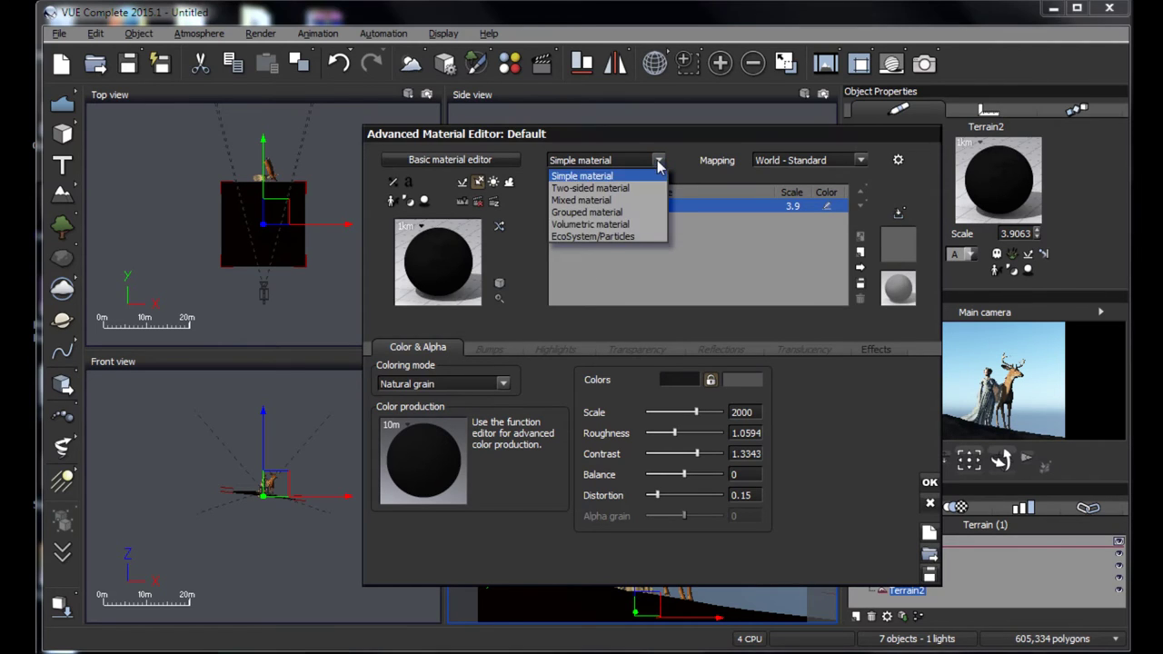
{"action": "left_click", "coordinate": [596, 238]}
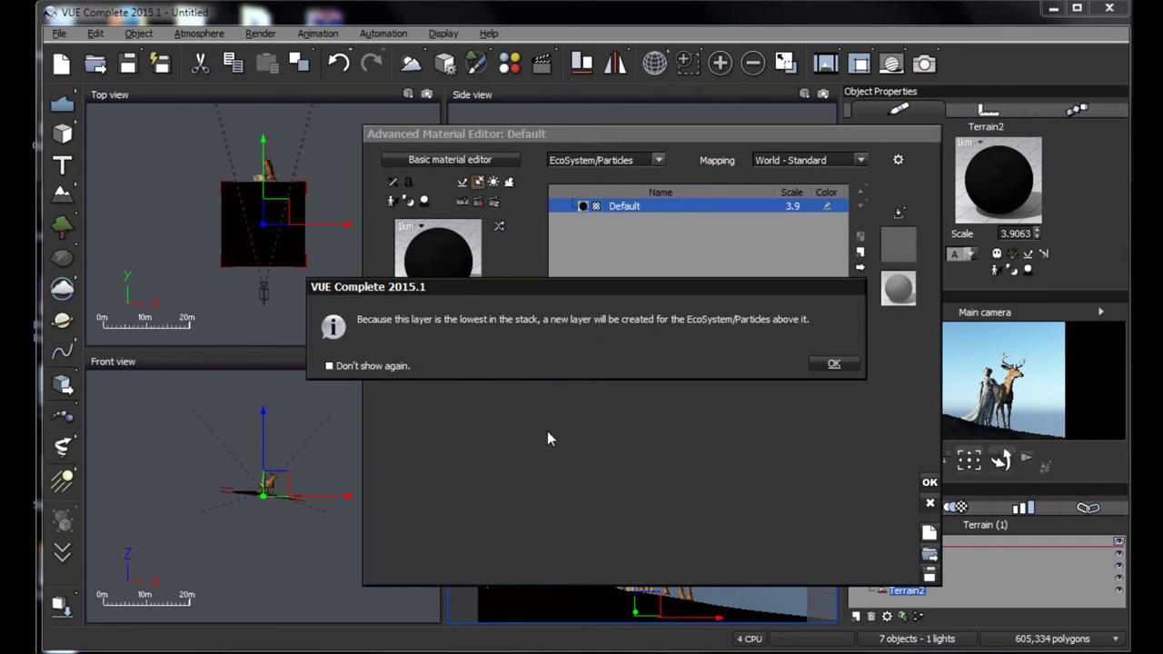
{"action": "left_click", "coordinate": [834, 365]}
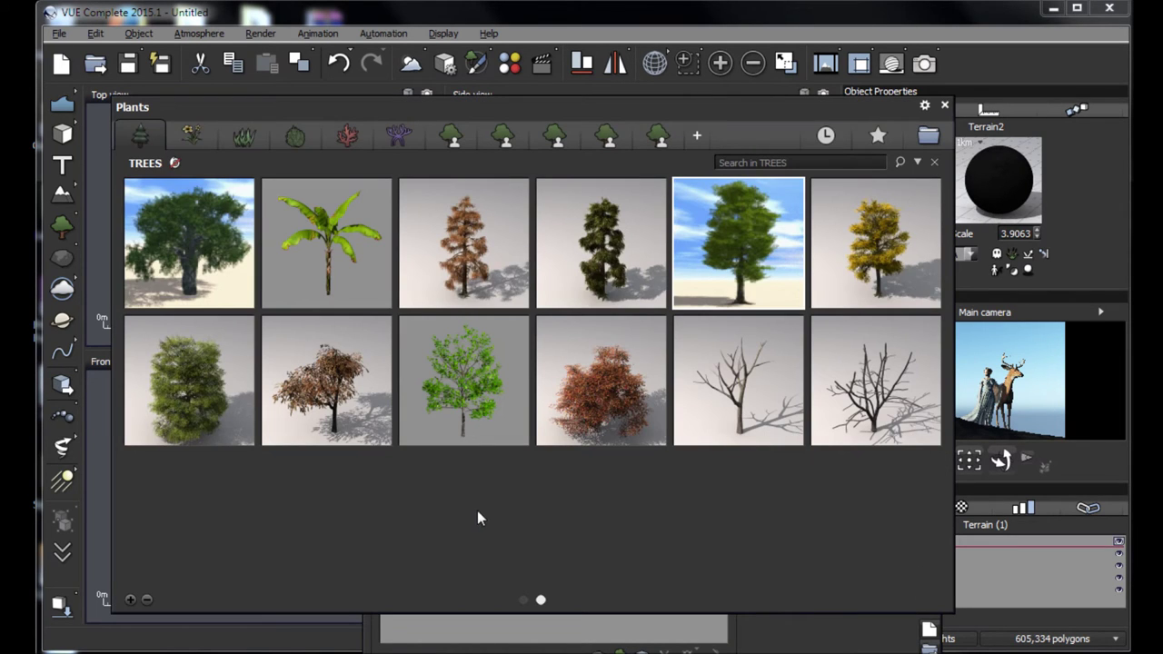
Step: Add Small Palm, Foeniculum and Vitex Agnus Castus to the EcoSystem population and populate the terrain with them
{"action": "left_click", "coordinate": [245, 140]}
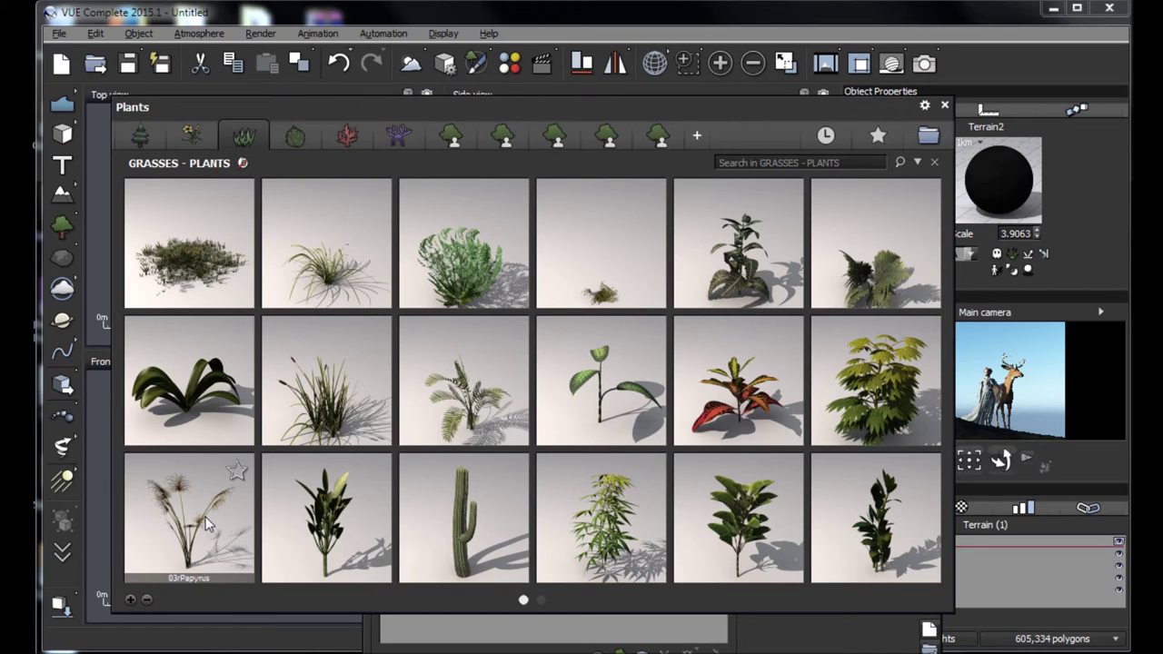
{"action": "double_click", "coordinate": [473, 395]}
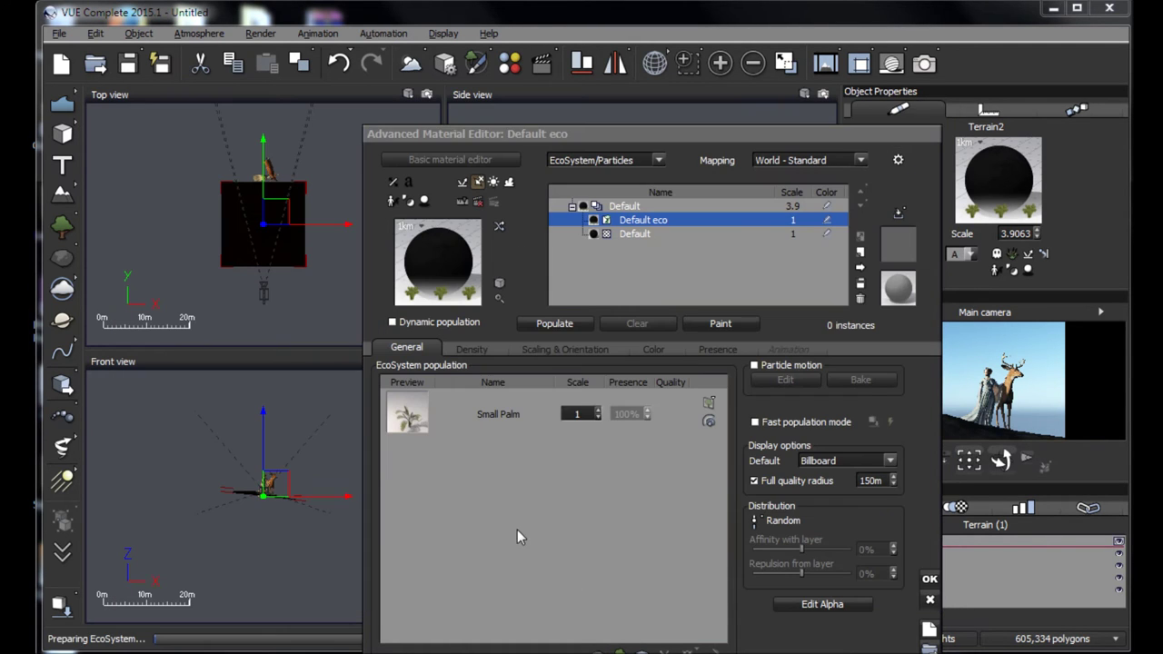
{"action": "left_click", "coordinate": [709, 402]}
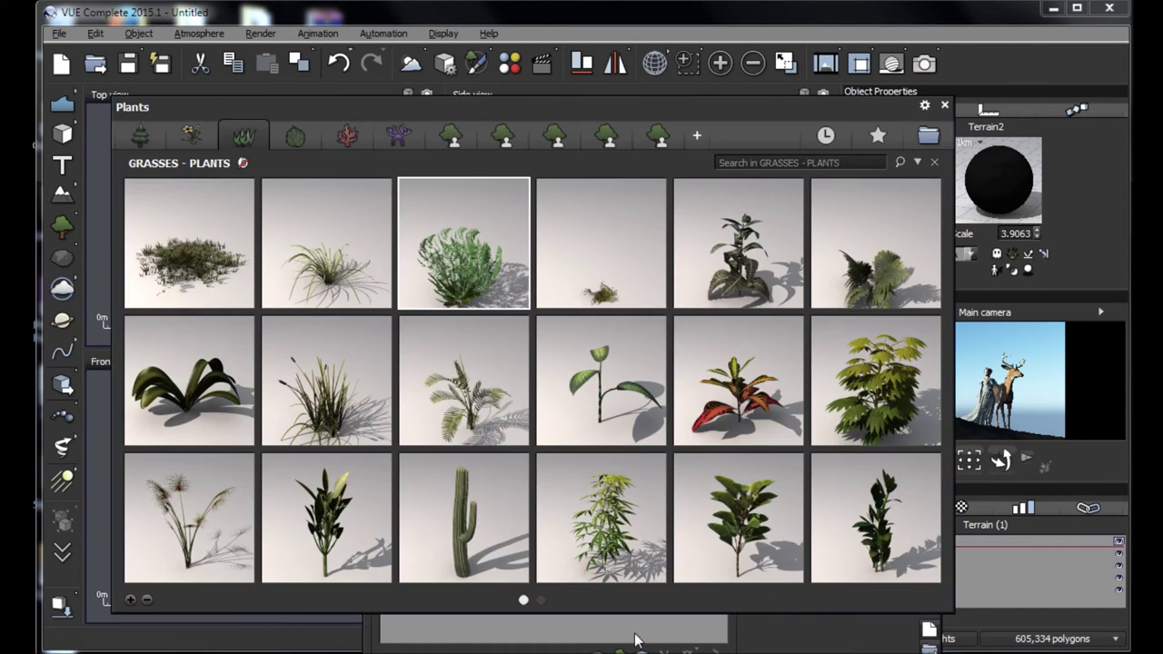
{"action": "left_click", "coordinate": [600, 523]}
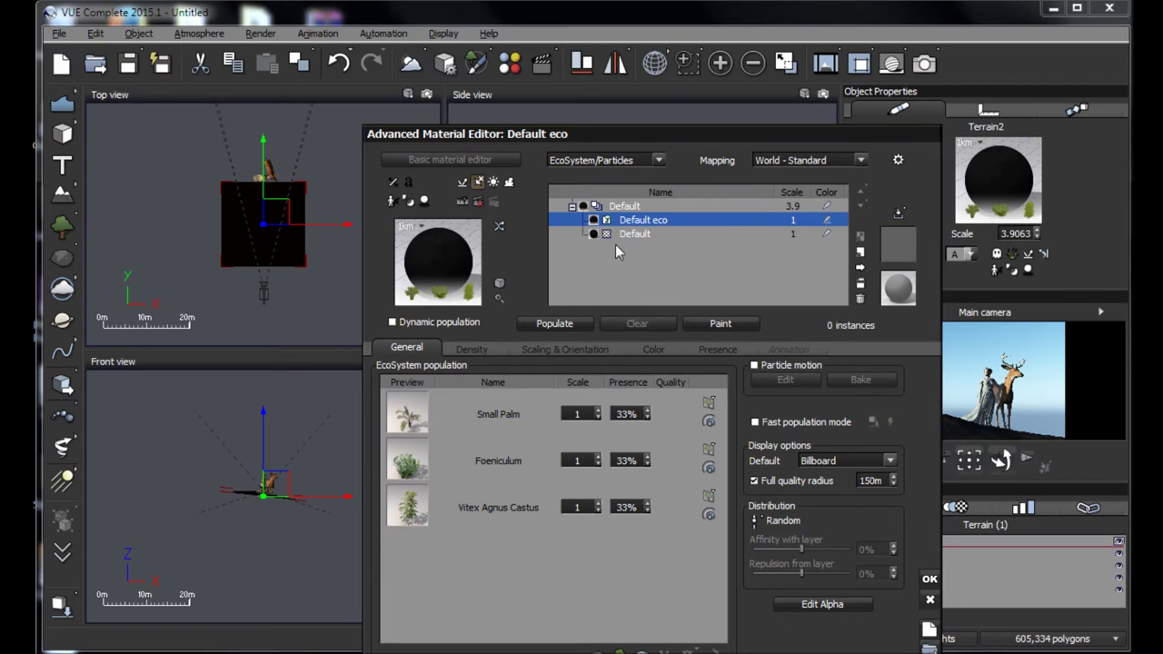
{"action": "left_click_drag", "start_coordinate": [622, 135], "coordinate": [279, 55]}
{"action": "left_click", "coordinate": [193, 245]}
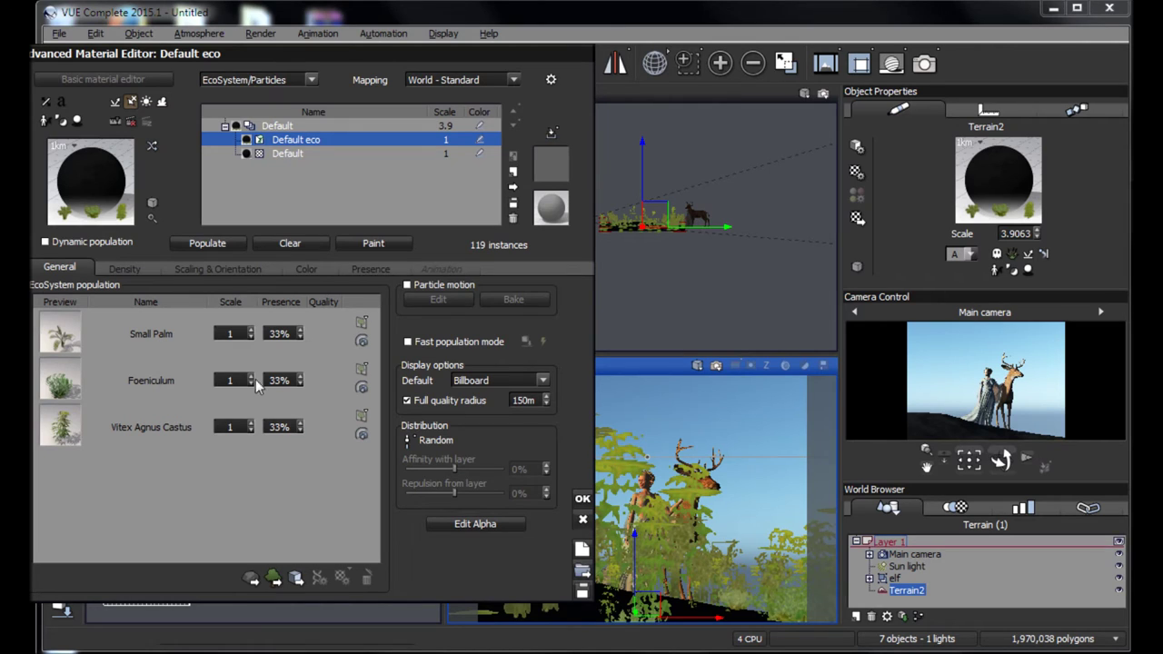
Step: Set the overall scaling of the terrain's EcoSystem material to 0.1
{"action": "left_click", "coordinate": [220, 268]}
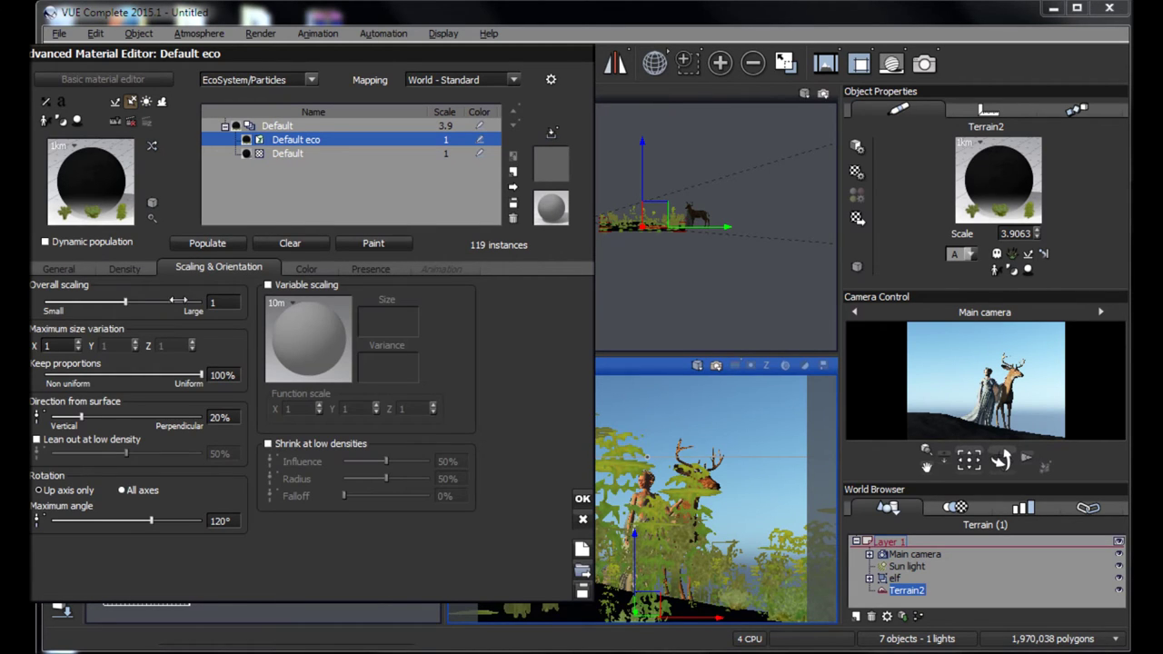
{"action": "double_click", "coordinate": [219, 303]}
{"action": "type", "text": ".1"}
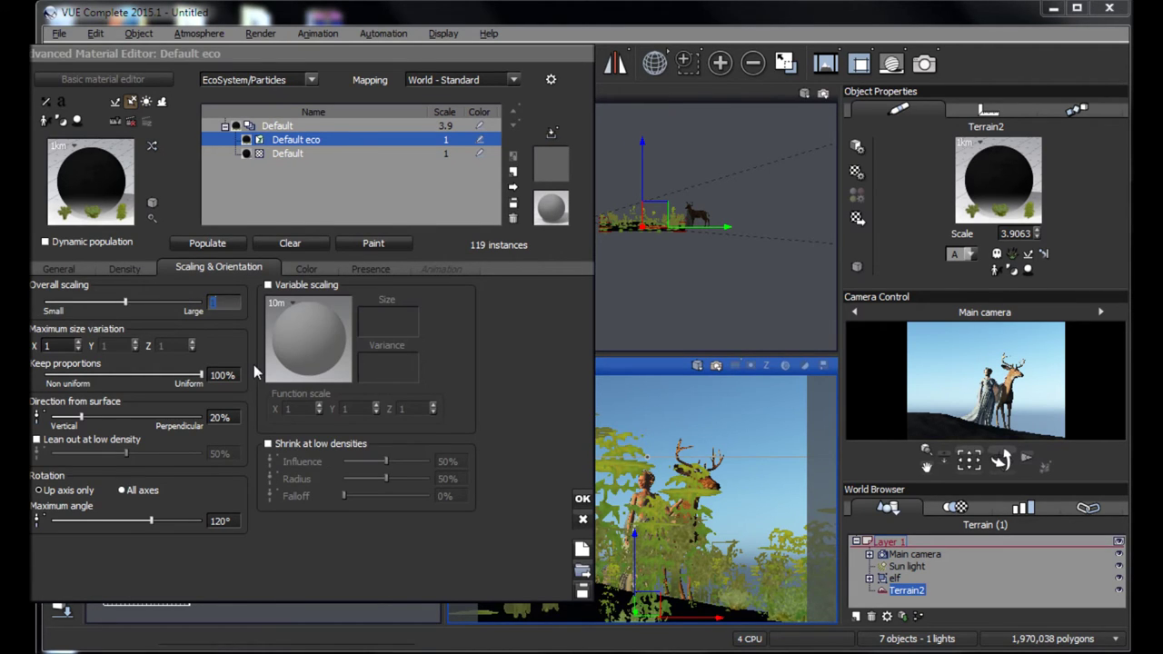
{"action": "key", "text": "Return"}
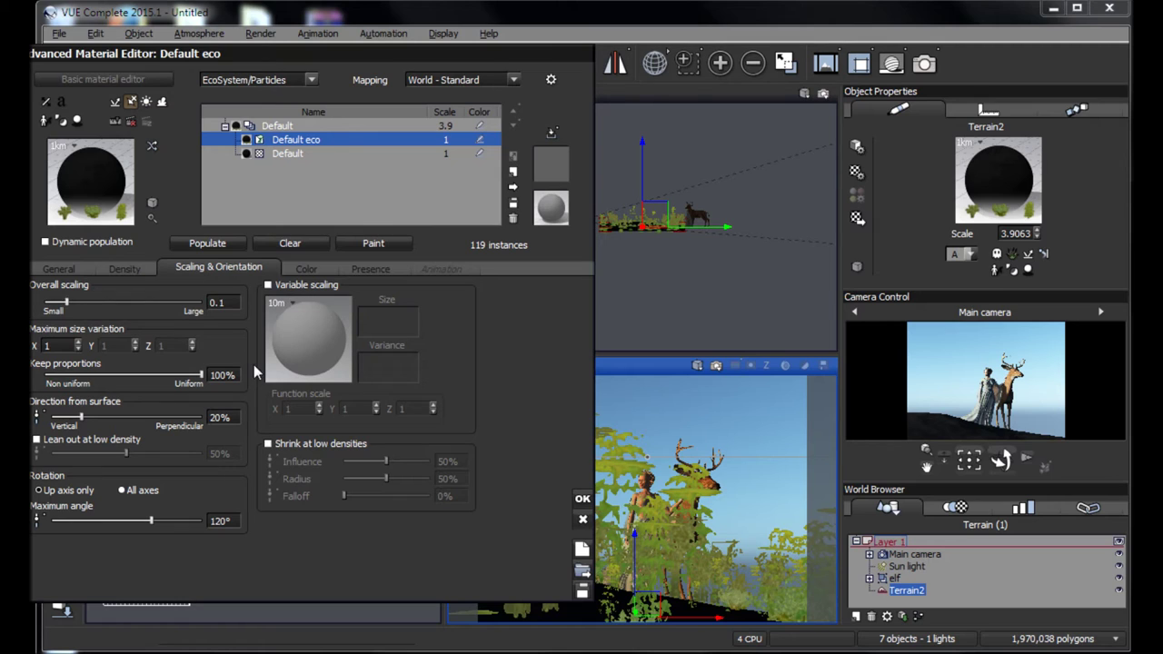
Step: Raise the overall density of the EcoSystem population well above the middle of its range towards dense
{"action": "left_click", "coordinate": [120, 269]}
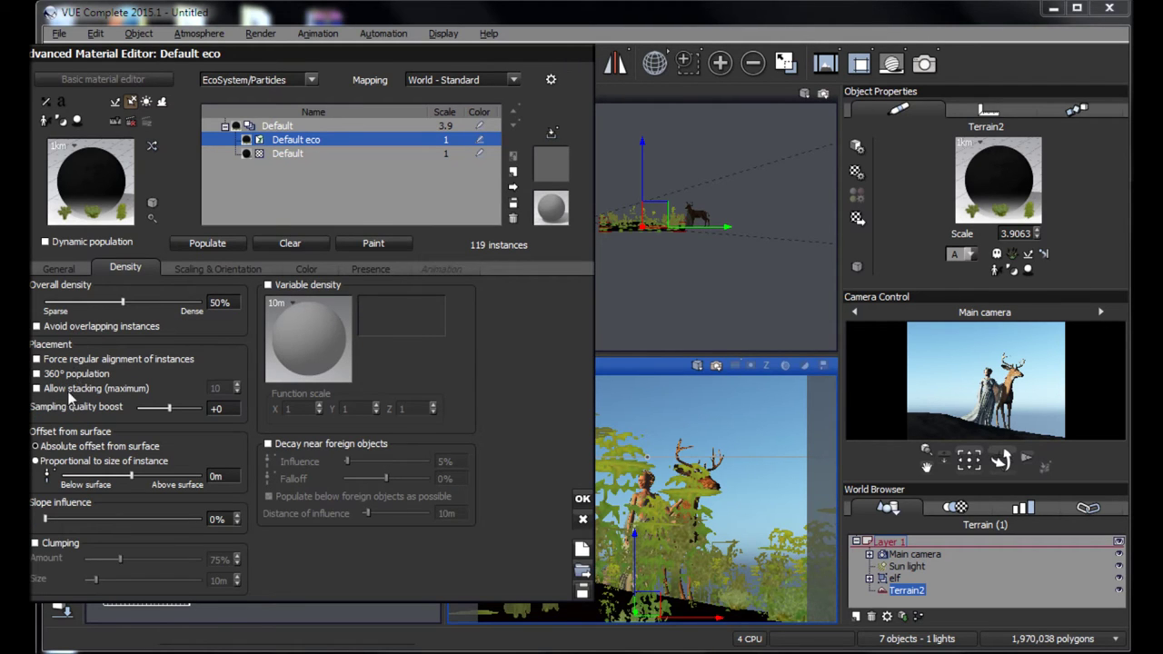
{"action": "left_click_drag", "start_coordinate": [250, 55], "coordinate": [283, 50]}
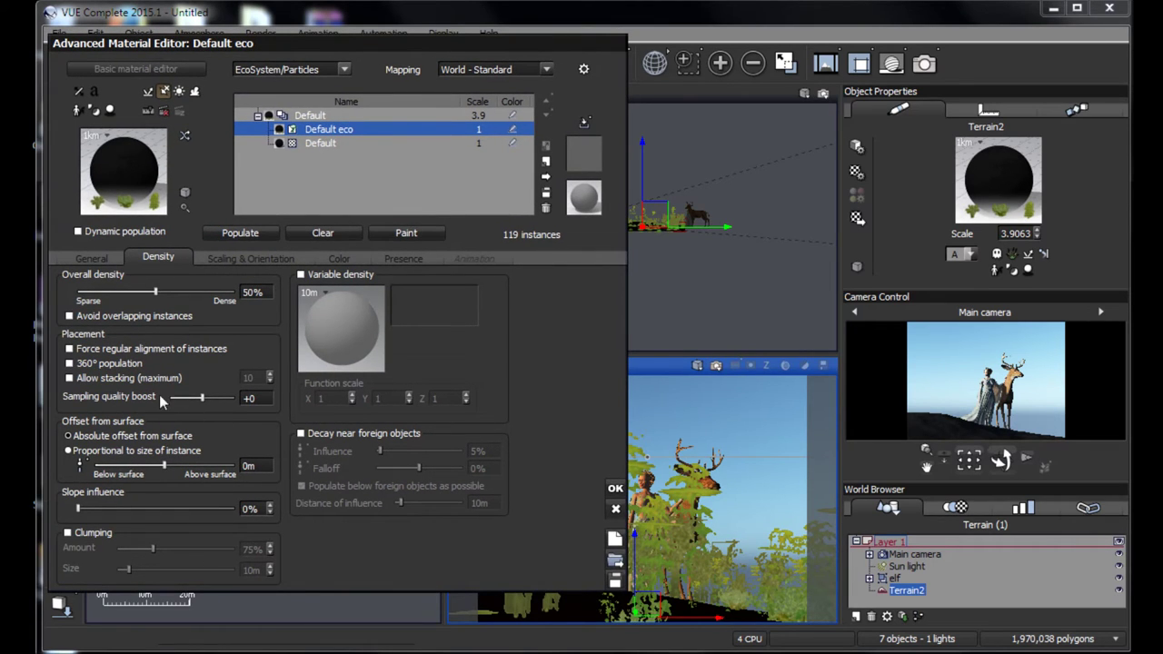
{"action": "left_click_drag", "start_coordinate": [155, 292], "coordinate": [204, 293]}
Step: Set the EcoSystem's maximum size variation in X to 2
{"action": "left_click", "coordinate": [241, 260]}
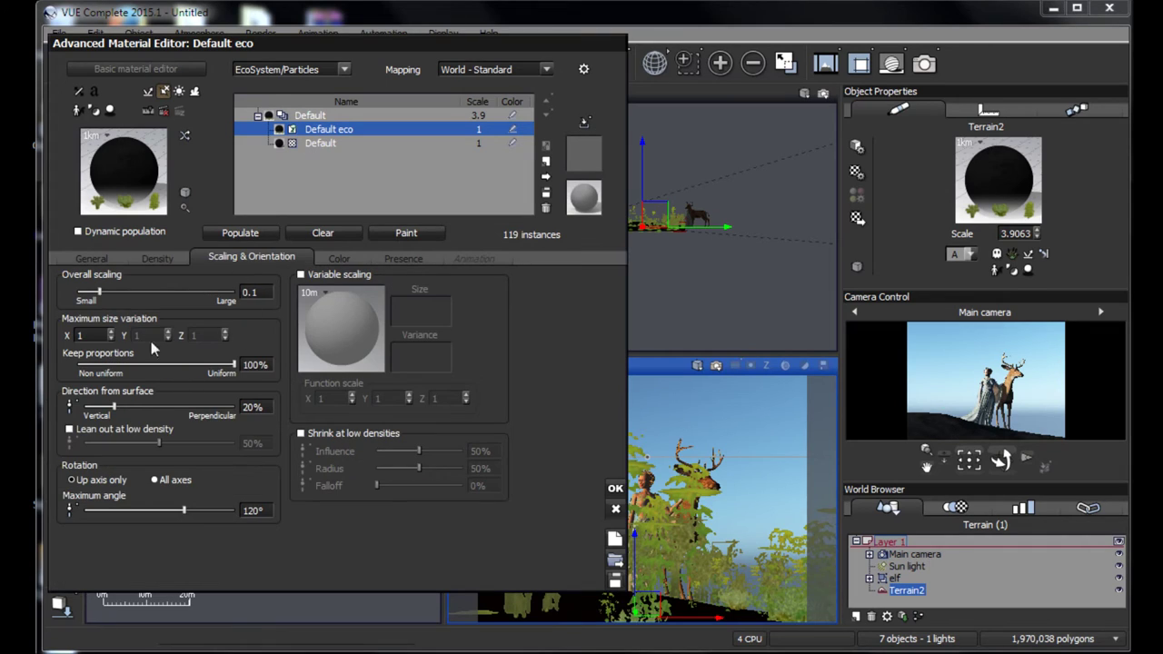
{"action": "left_click", "coordinate": [91, 336]}
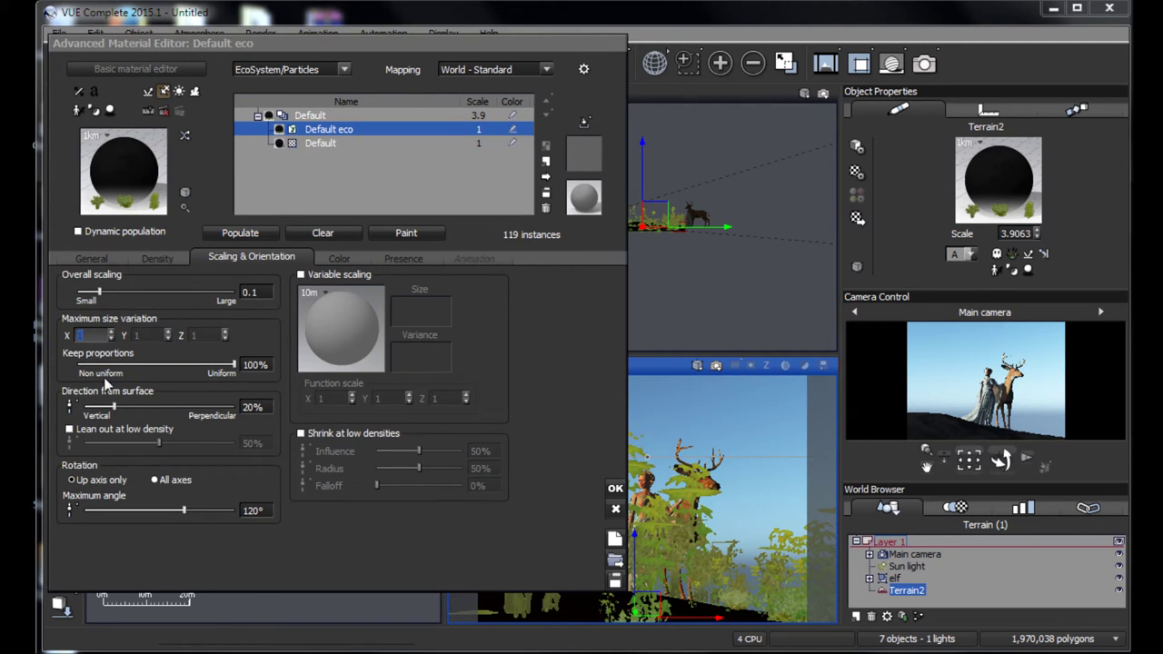
{"action": "type", "text": "2"}
{"action": "key", "text": "Return"}
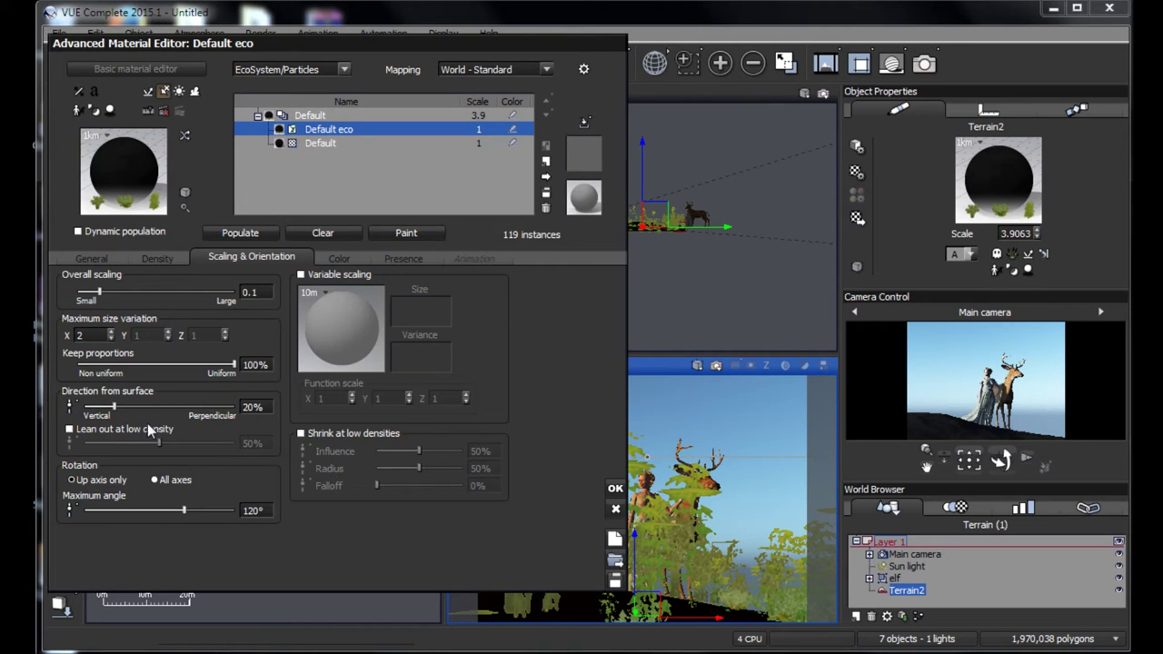
Step: Repopulate the terrain with the new EcoSystem settings and accept the material changes
{"action": "left_click", "coordinate": [253, 235]}
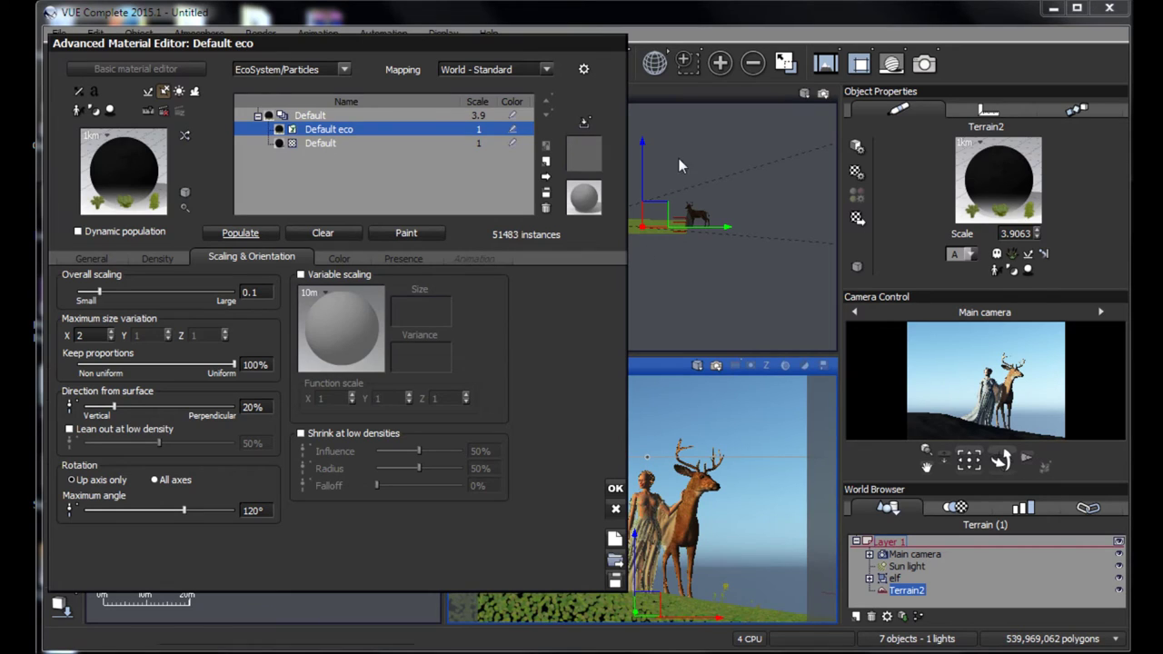
{"action": "left_click_drag", "start_coordinate": [513, 46], "coordinate": [347, 45]}
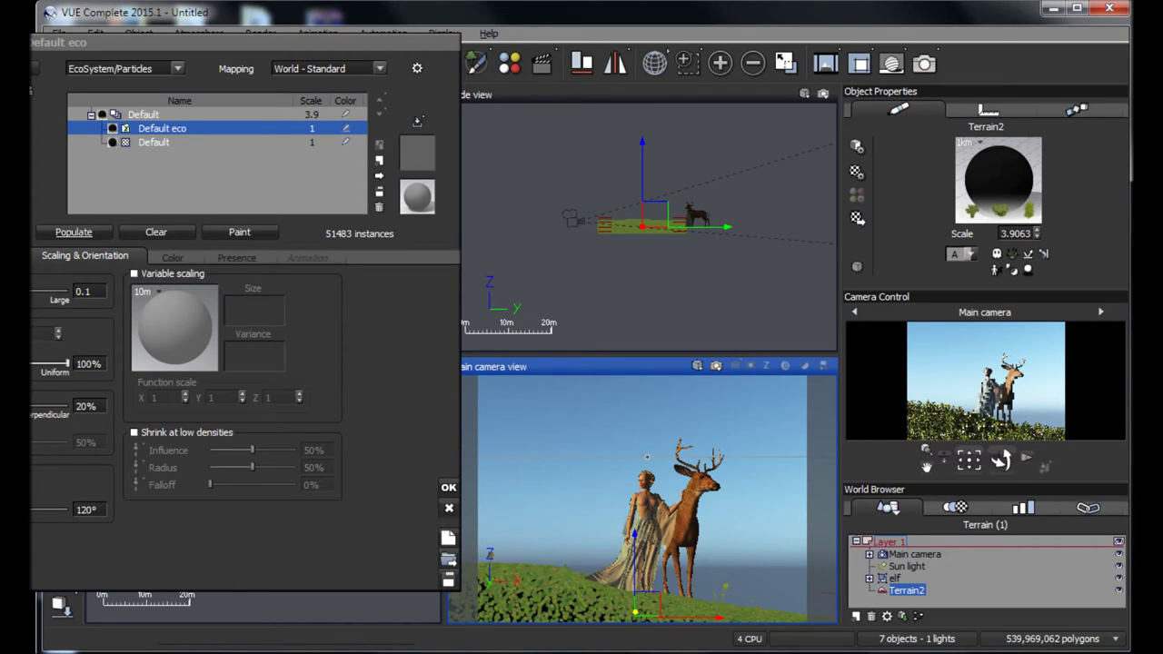
{"action": "left_click", "coordinate": [448, 490]}
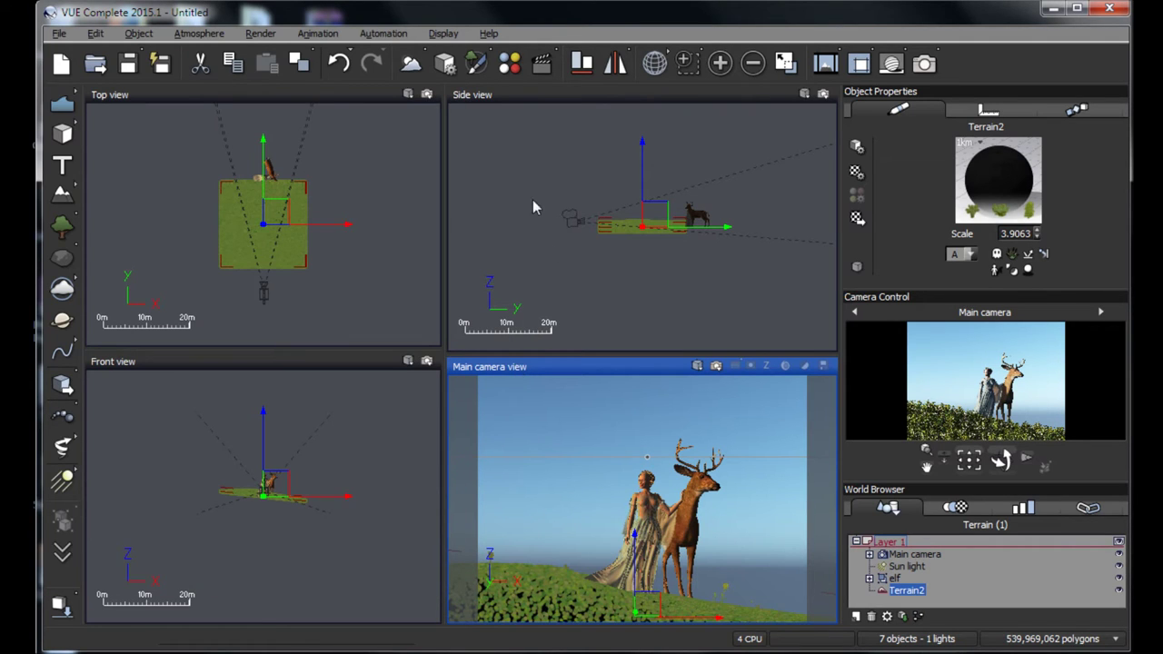
Step: Enlarge the main camera view to fill the viewport area and render the scene
{"action": "left_click", "coordinate": [785, 62]}
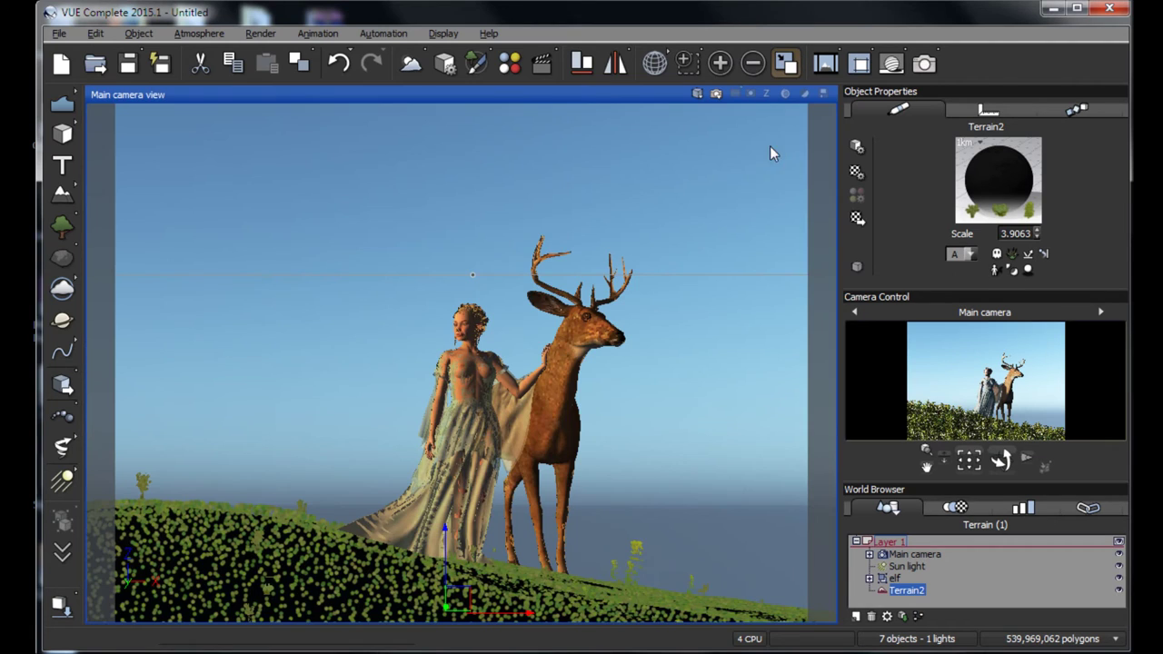
{"action": "left_click", "coordinate": [925, 64]}
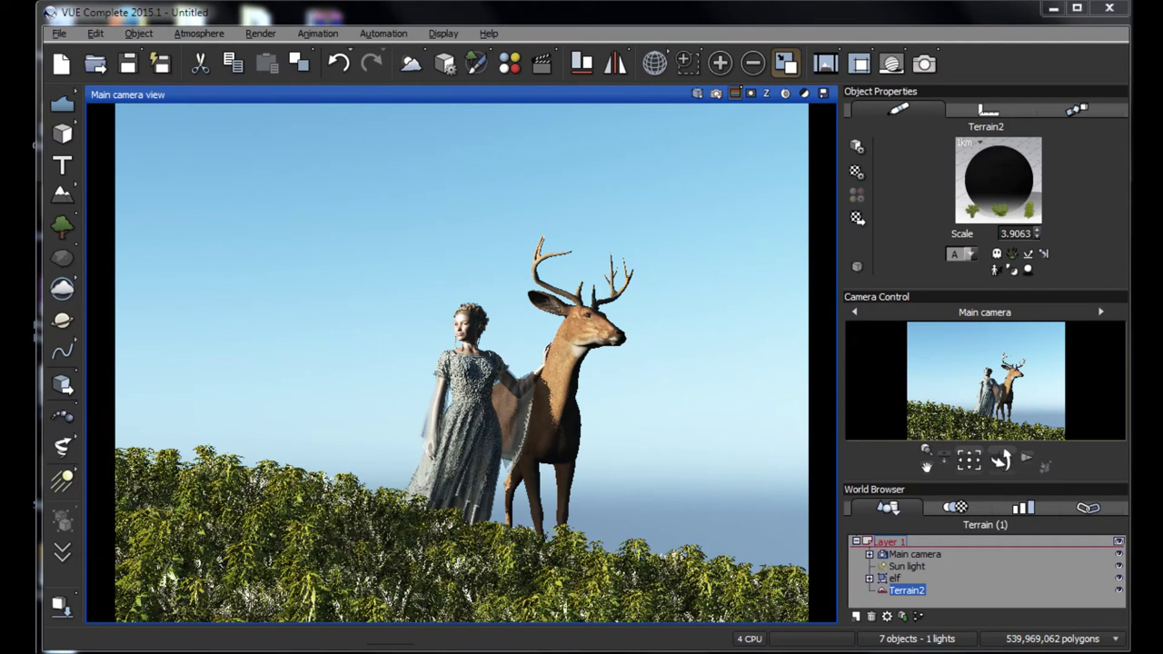
Step: Show the scene's materials in an enlarged World Browser, down to the EcoSystem materials
{"action": "left_click", "coordinate": [958, 509]}
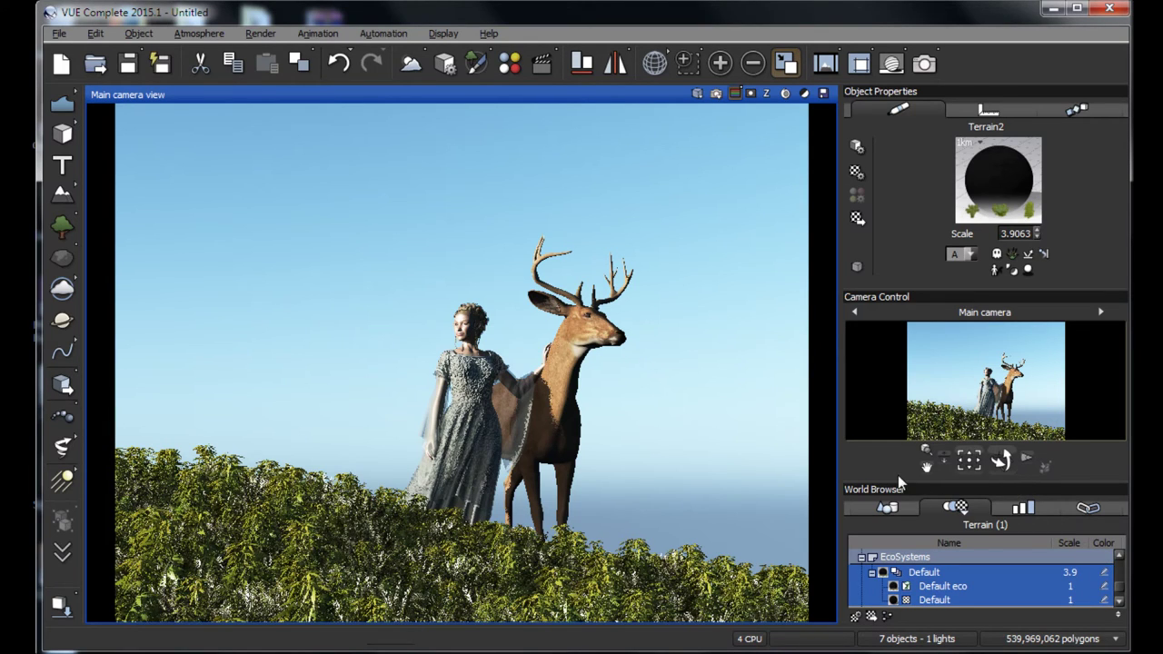
{"action": "left_click_drag", "start_coordinate": [901, 478], "coordinate": [902, 453]}
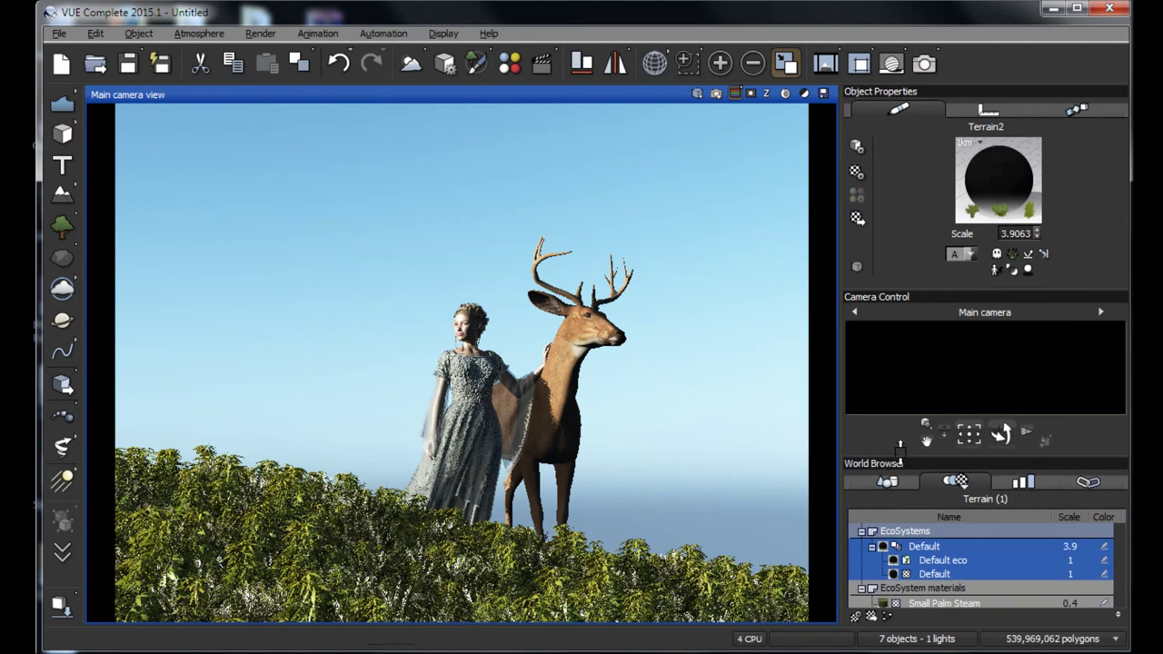
{"action": "left_click_drag", "start_coordinate": [951, 289], "coordinate": [946, 247]}
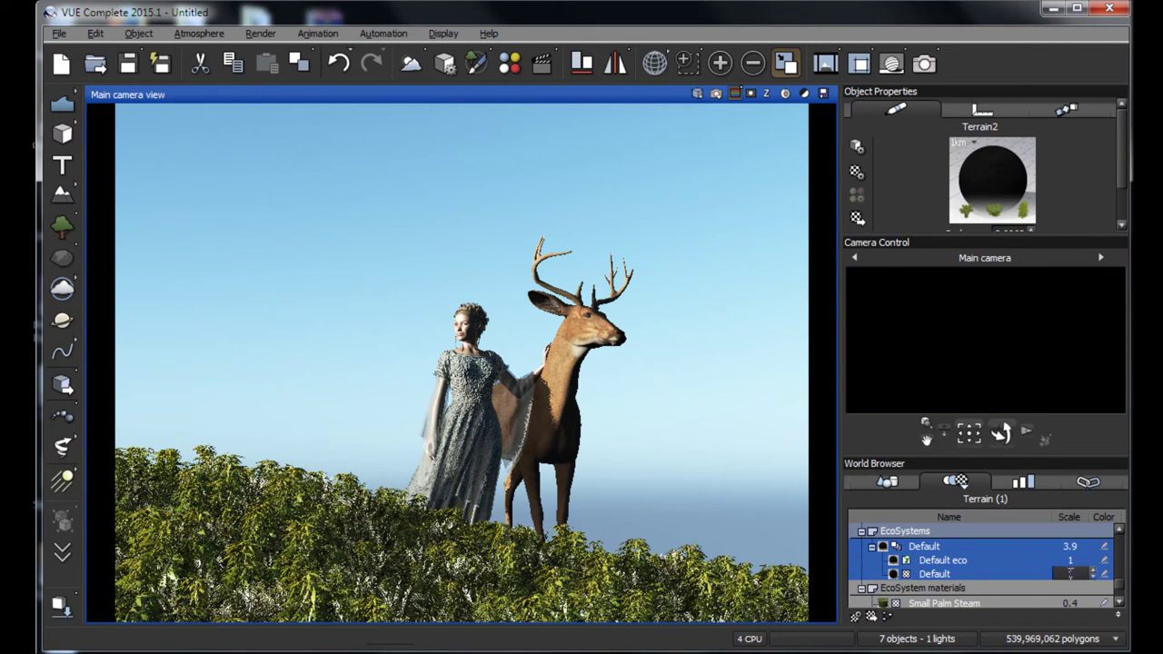
{"action": "left_click", "coordinate": [1120, 603]}
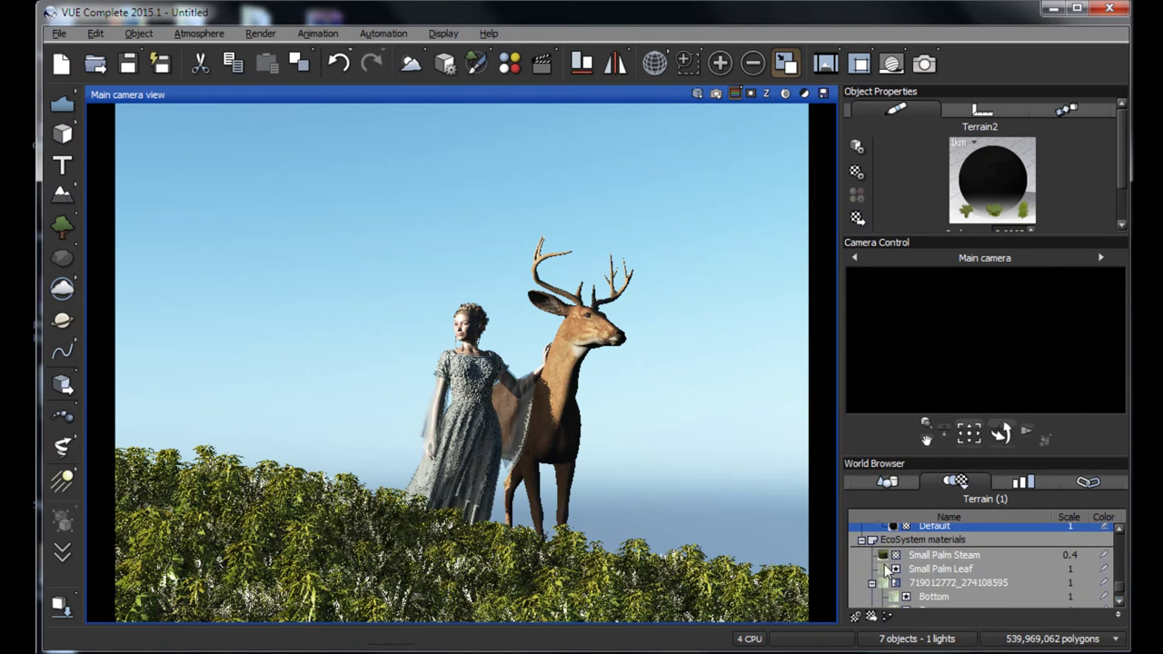
Step: Set the highlight global intensity of the Small Palm Leaf material to 0%
{"action": "left_click", "coordinate": [931, 556]}
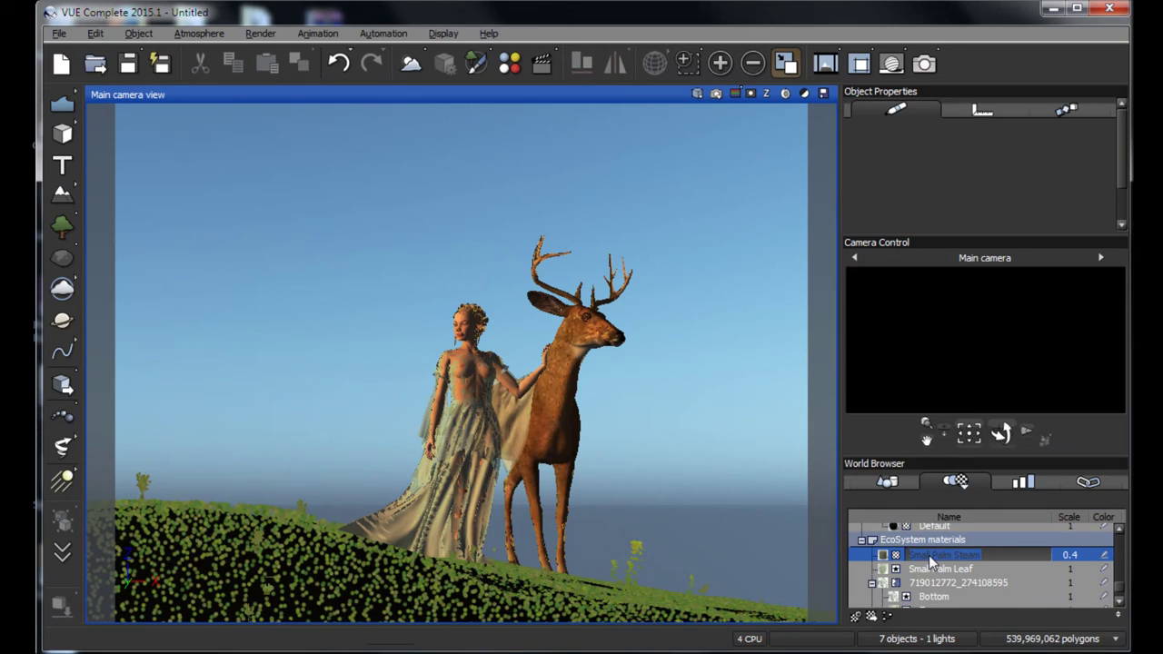
{"action": "left_click", "coordinate": [924, 554]}
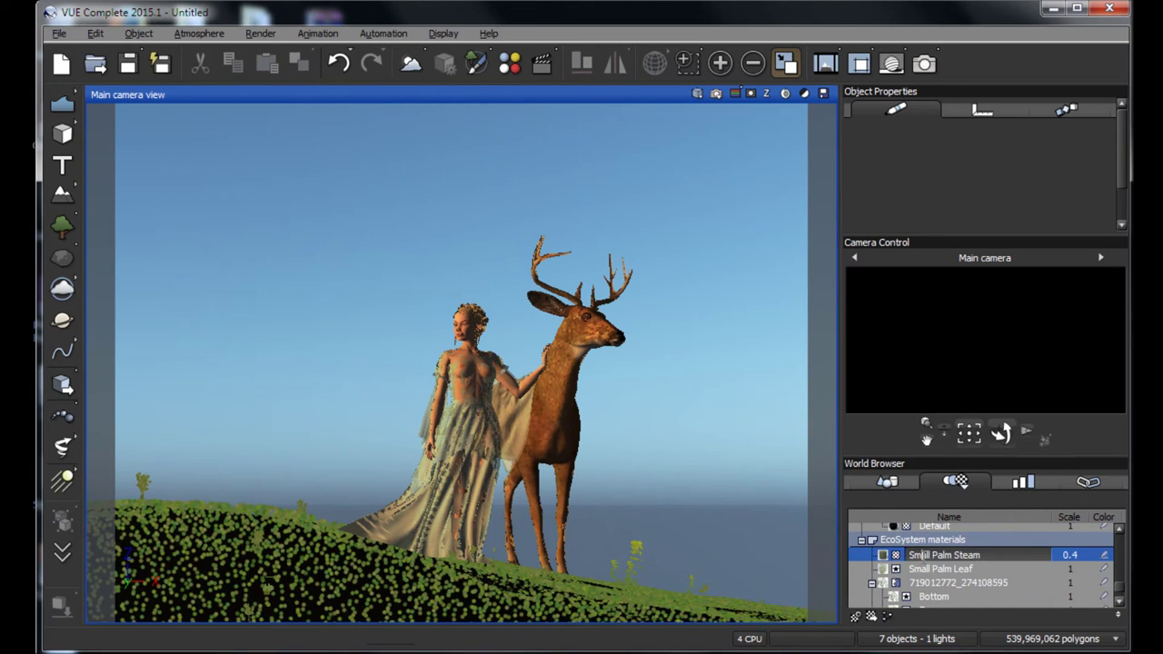
{"action": "double_click", "coordinate": [924, 569]}
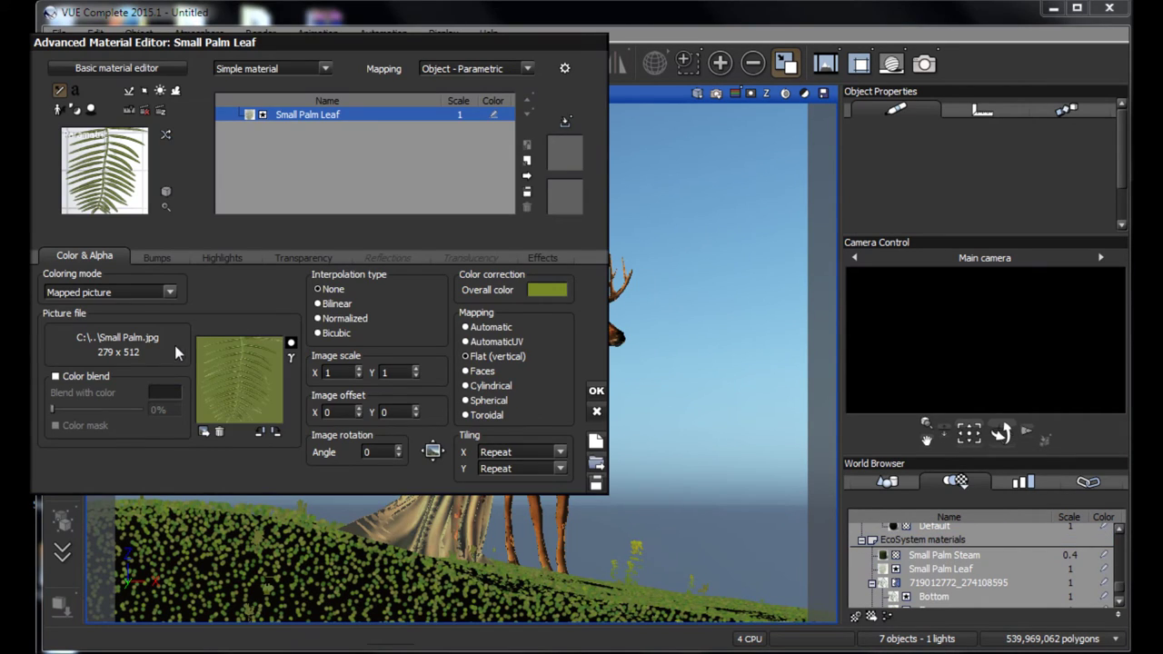
{"action": "left_click", "coordinate": [210, 258]}
{"action": "left_click_drag", "start_coordinate": [80, 333], "coordinate": [66, 333]}
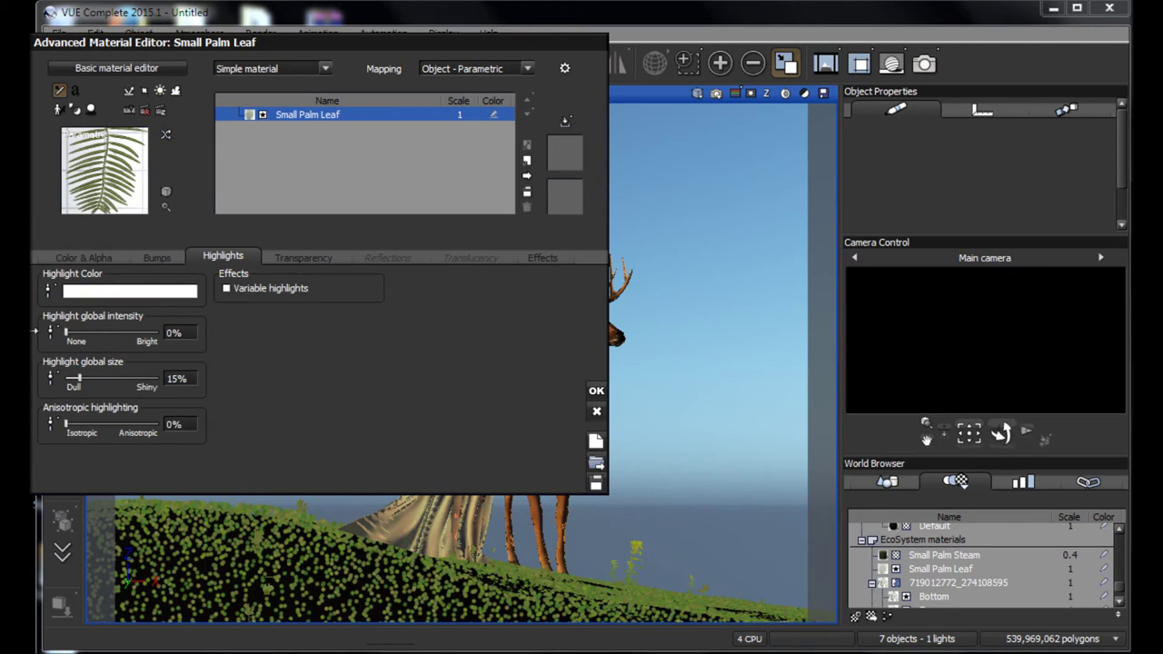
Step: Lower the highlight global intensity of the Small Palm Steam material to its minimum and accept the material changes
{"action": "double_click", "coordinate": [940, 556]}
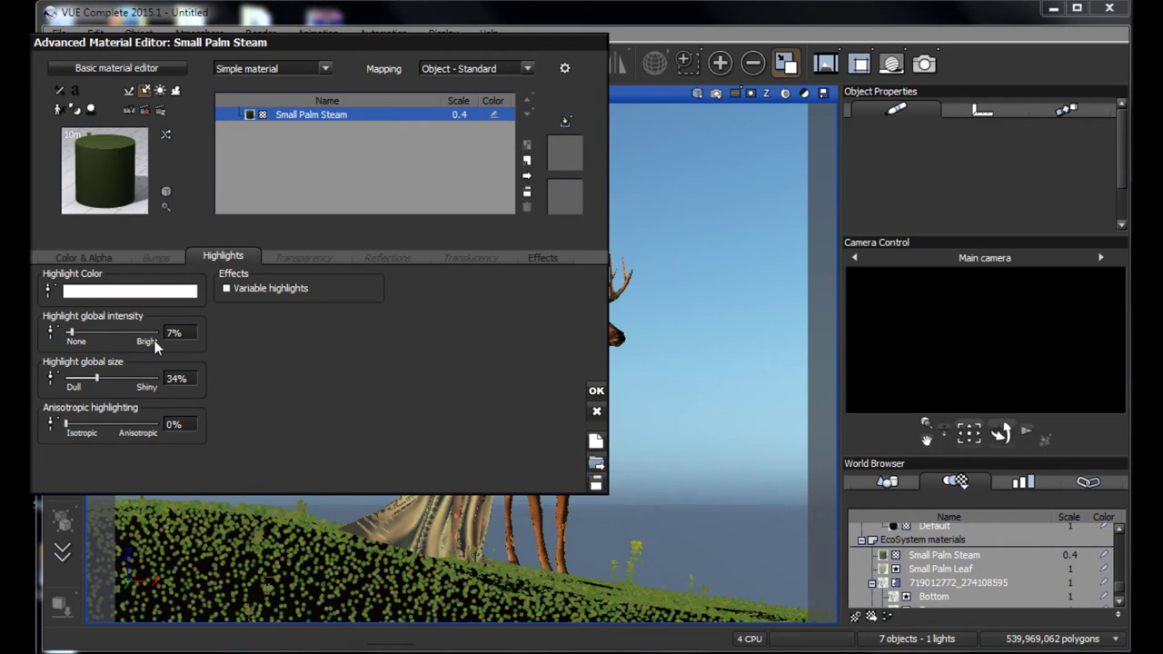
{"action": "left_click_drag", "start_coordinate": [123, 334], "coordinate": [41, 335]}
{"action": "left_click", "coordinate": [594, 392]}
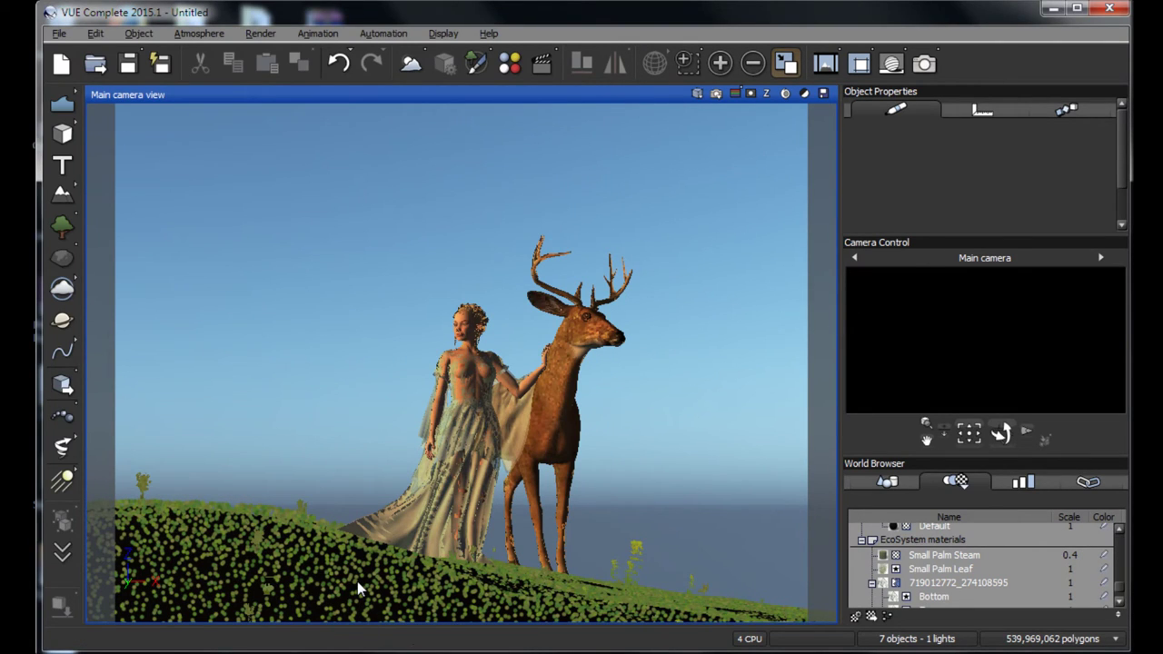
Step: Select Terrain2 in the object list and move it slightly down in the main camera view
{"action": "left_click", "coordinate": [865, 482]}
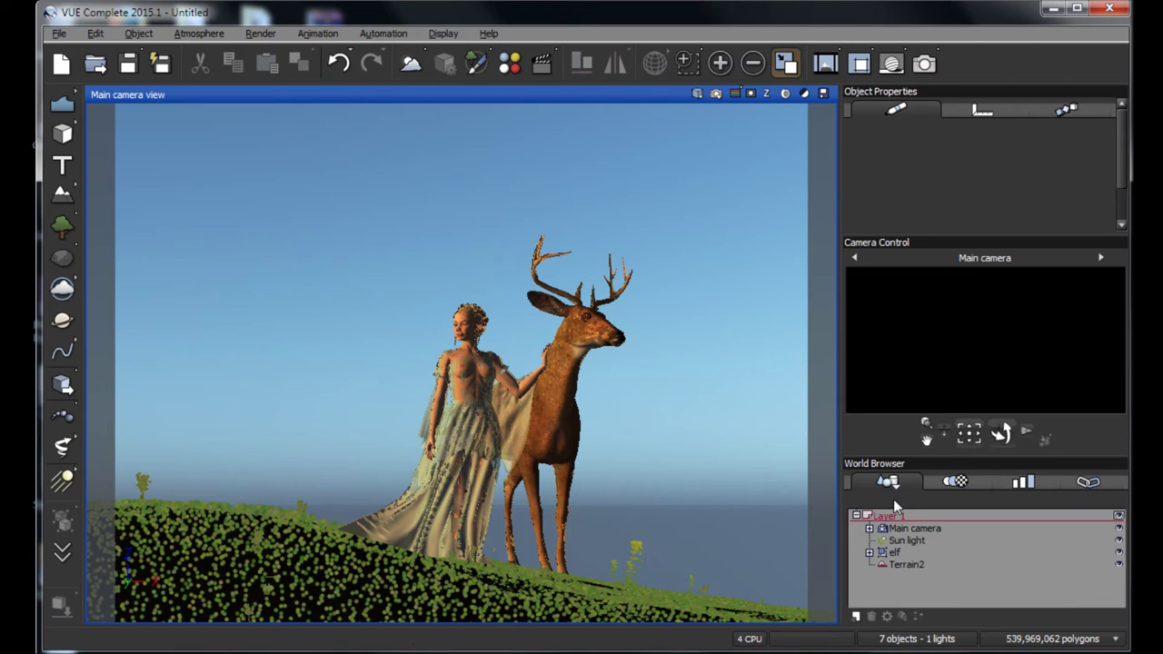
{"action": "left_click", "coordinate": [903, 561]}
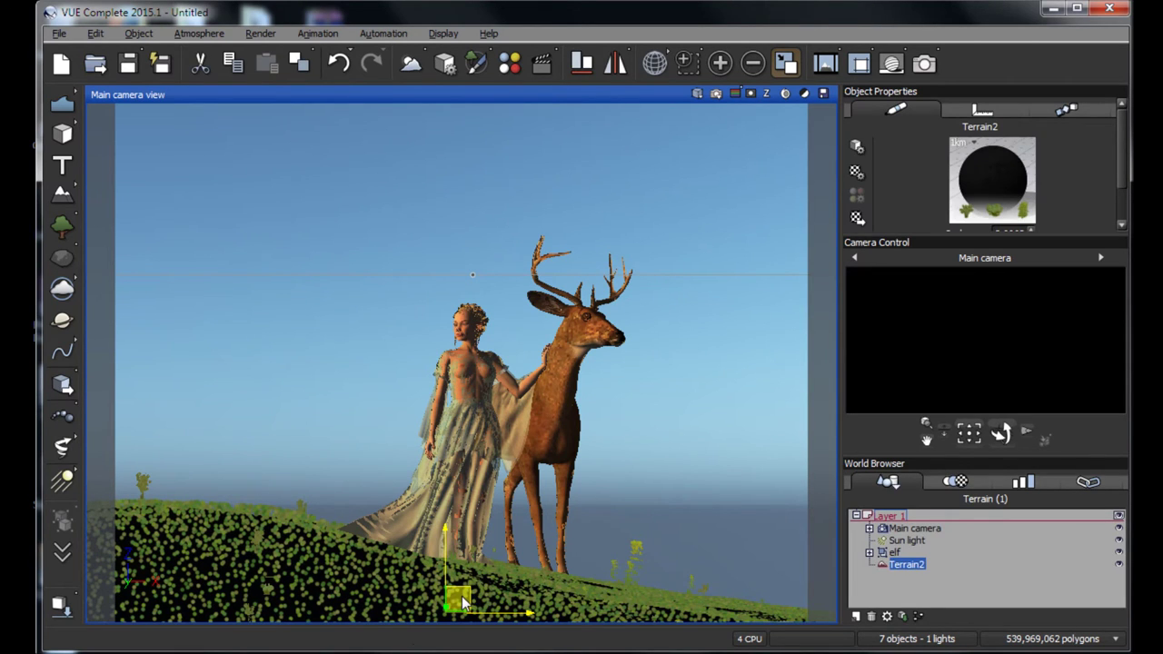
{"action": "left_click_drag", "start_coordinate": [460, 604], "coordinate": [470, 616]}
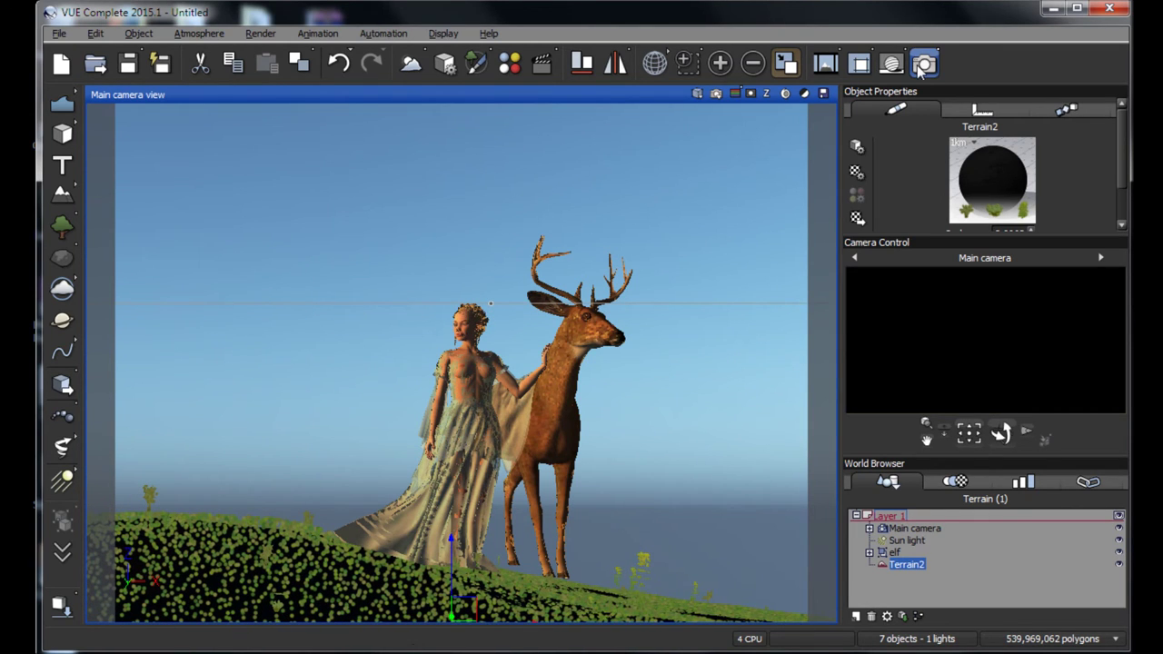
Step: Render the scene again with the lowered terrain and accept the post render options
{"action": "left_click", "coordinate": [922, 65]}
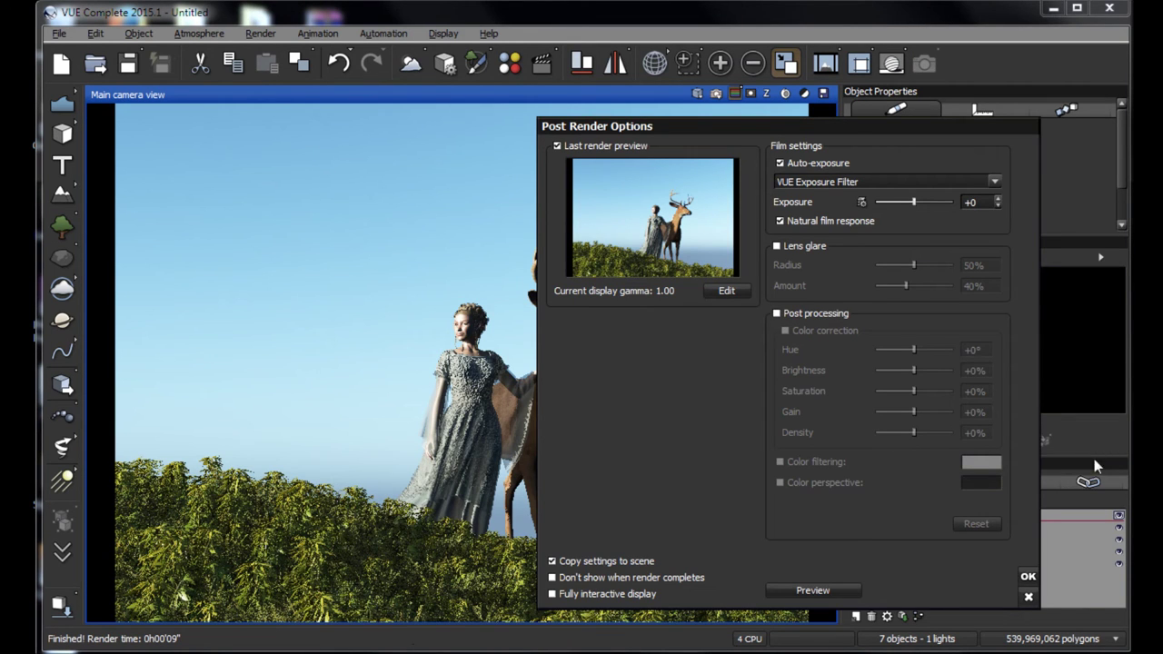
{"action": "left_click", "coordinate": [1028, 577]}
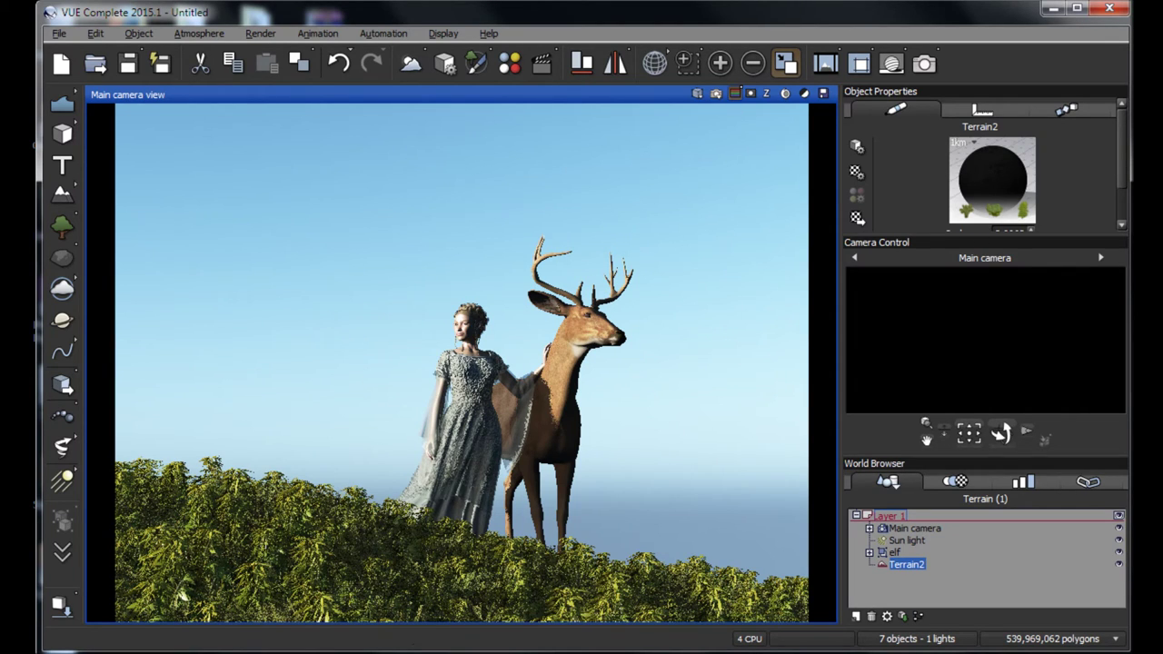
Step: Browse the grasses and trees in the plant library and add a Large European Ash - Summer Lushy Dark Green
{"action": "left_click", "coordinate": [60, 229]}
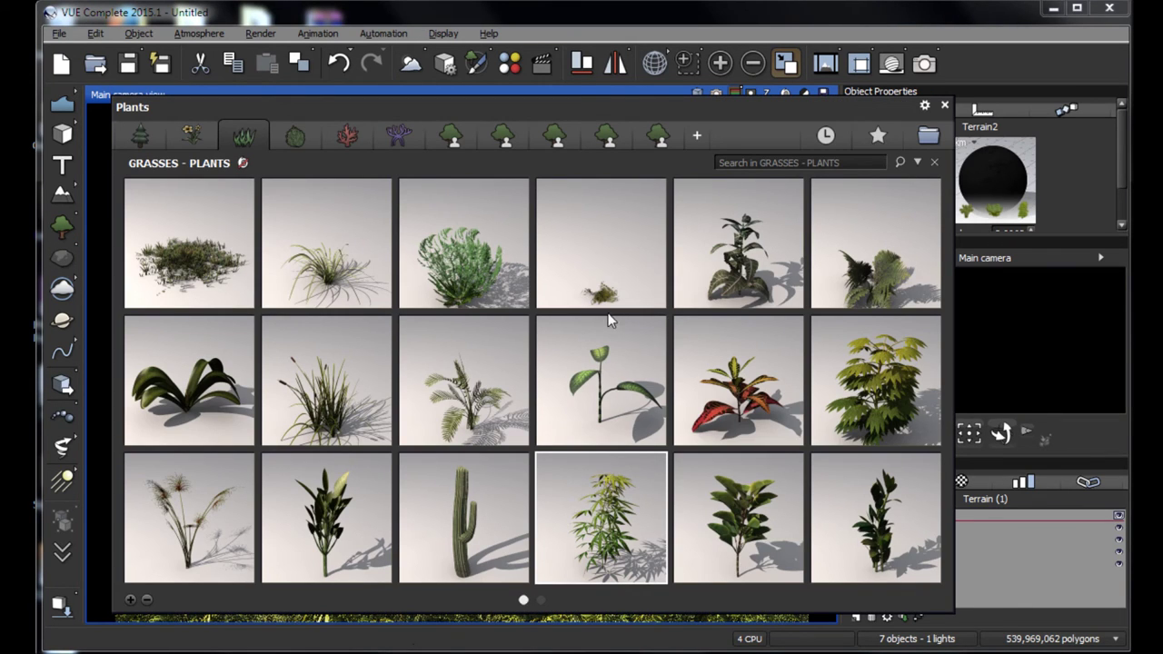
{"action": "scroll", "coordinate": [609, 476], "scroll_direction": "down", "scroll_amount": 1}
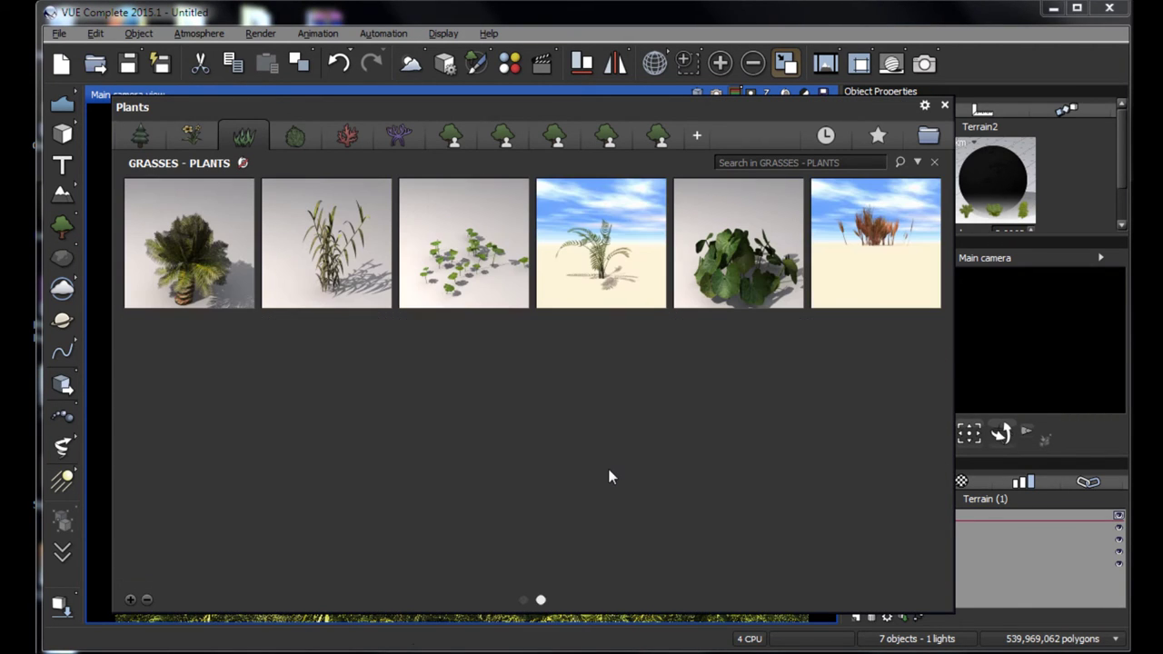
{"action": "scroll", "coordinate": [600, 432], "scroll_direction": "up", "scroll_amount": 1}
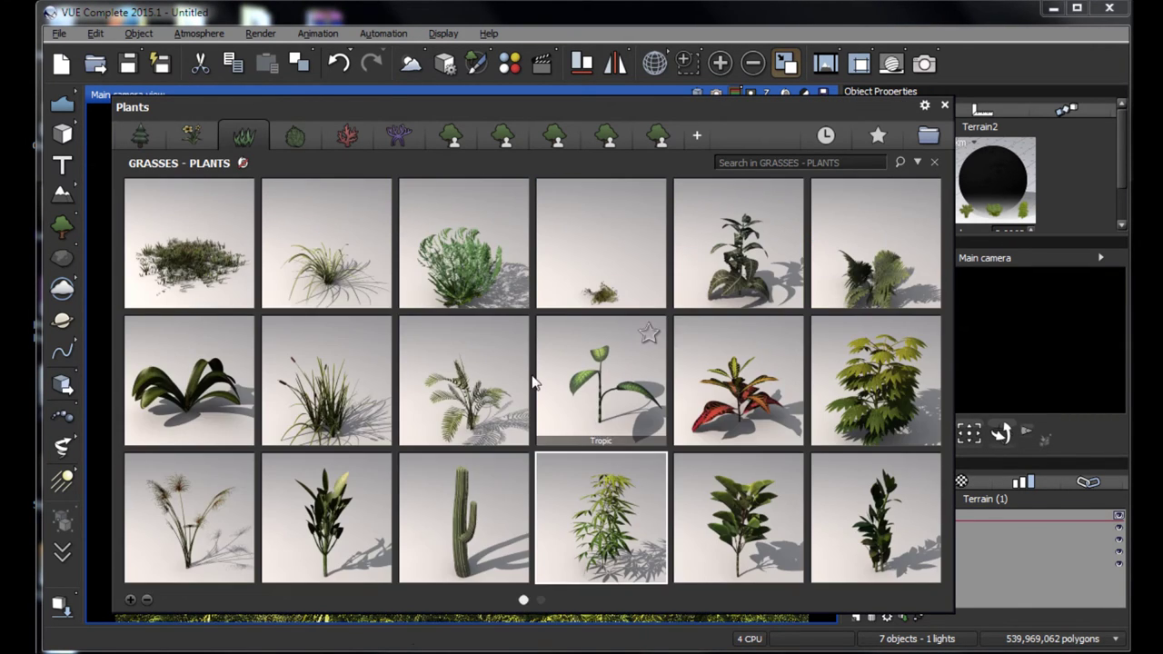
{"action": "left_click", "coordinate": [139, 137]}
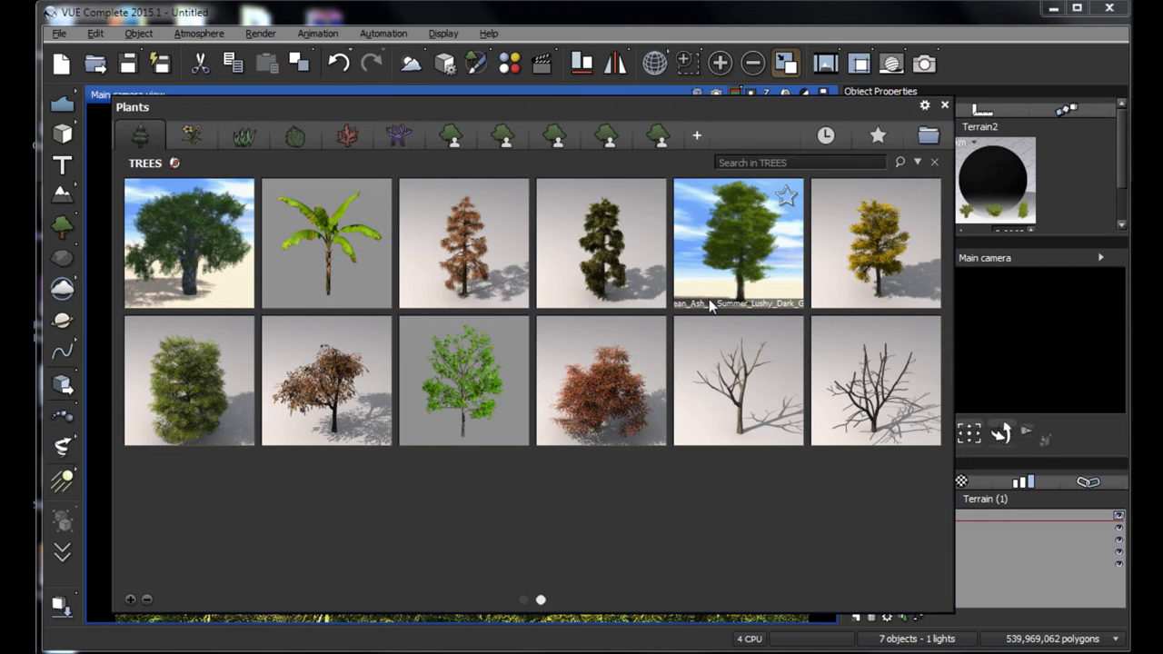
{"action": "key", "text": "Escape"}
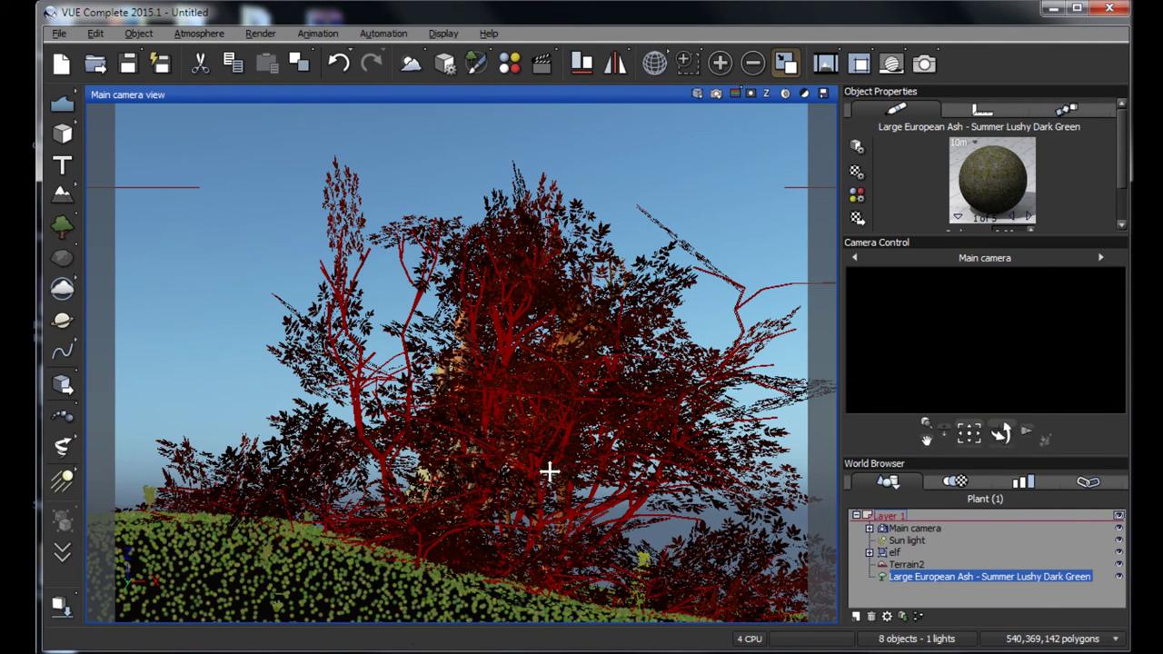
Step: Drop the ash tree onto the surface below it and restore the four-view layout
{"action": "left_click", "coordinate": [584, 61]}
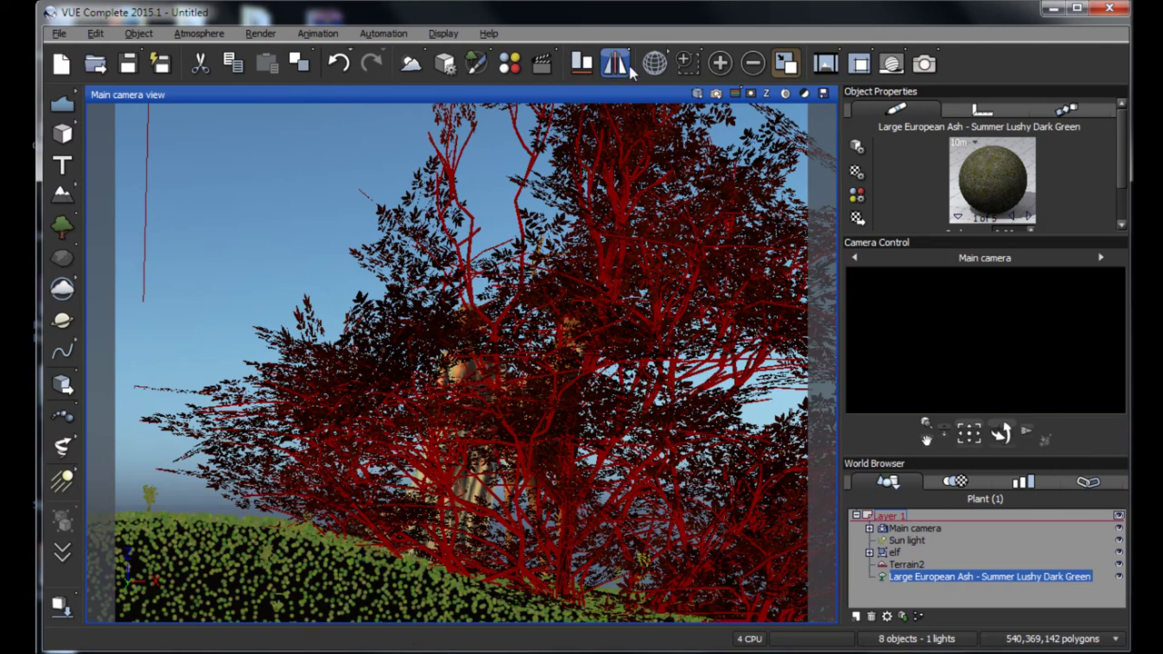
{"action": "left_click", "coordinate": [787, 64]}
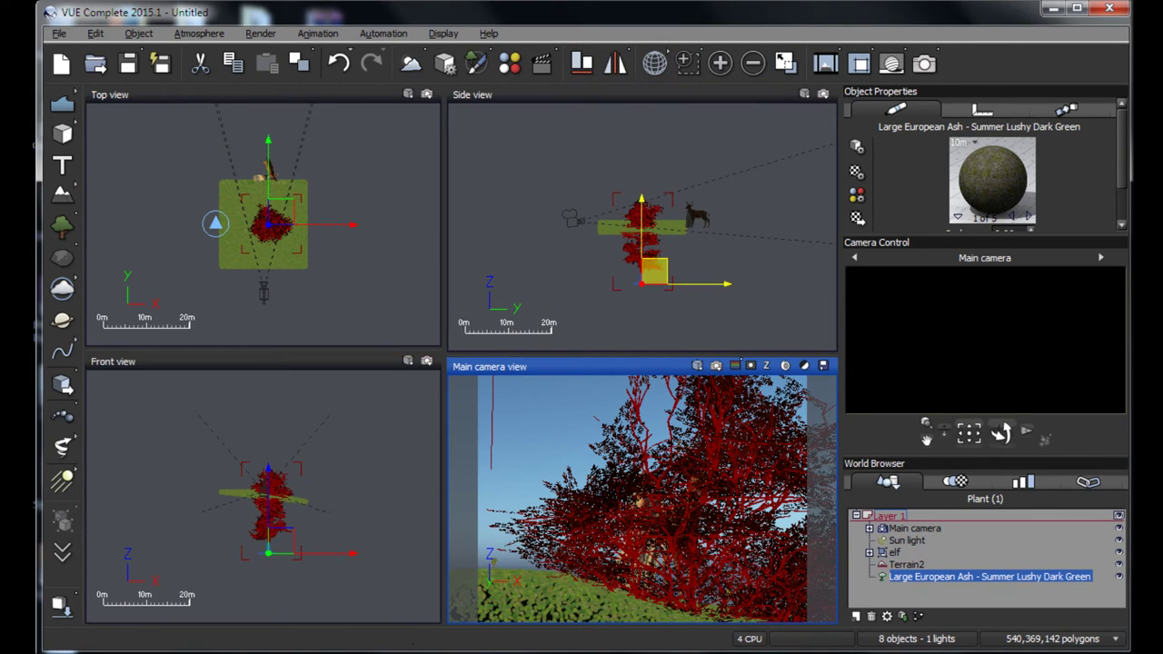
Step: Raise the ash tree onto the terrain, move it toward the camera and place its trunk beside the deer
{"action": "left_click_drag", "start_coordinate": [662, 280], "coordinate": [670, 220]}
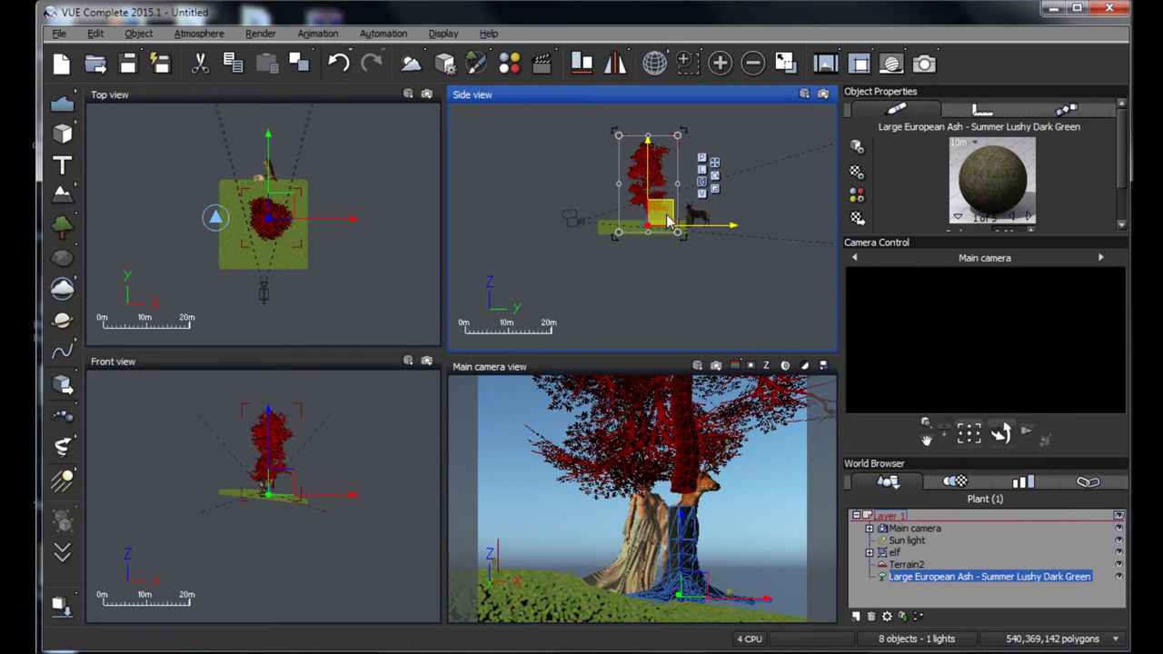
{"action": "left_click_drag", "start_coordinate": [711, 235], "coordinate": [688, 245]}
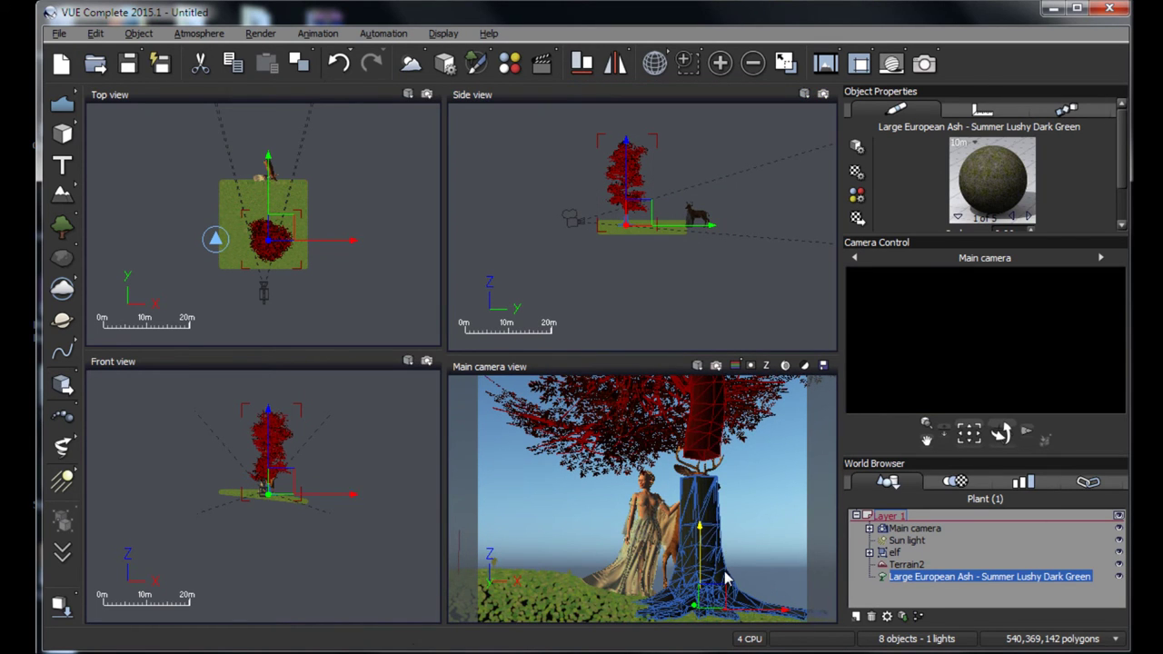
{"action": "left_click_drag", "start_coordinate": [713, 598], "coordinate": [765, 603]}
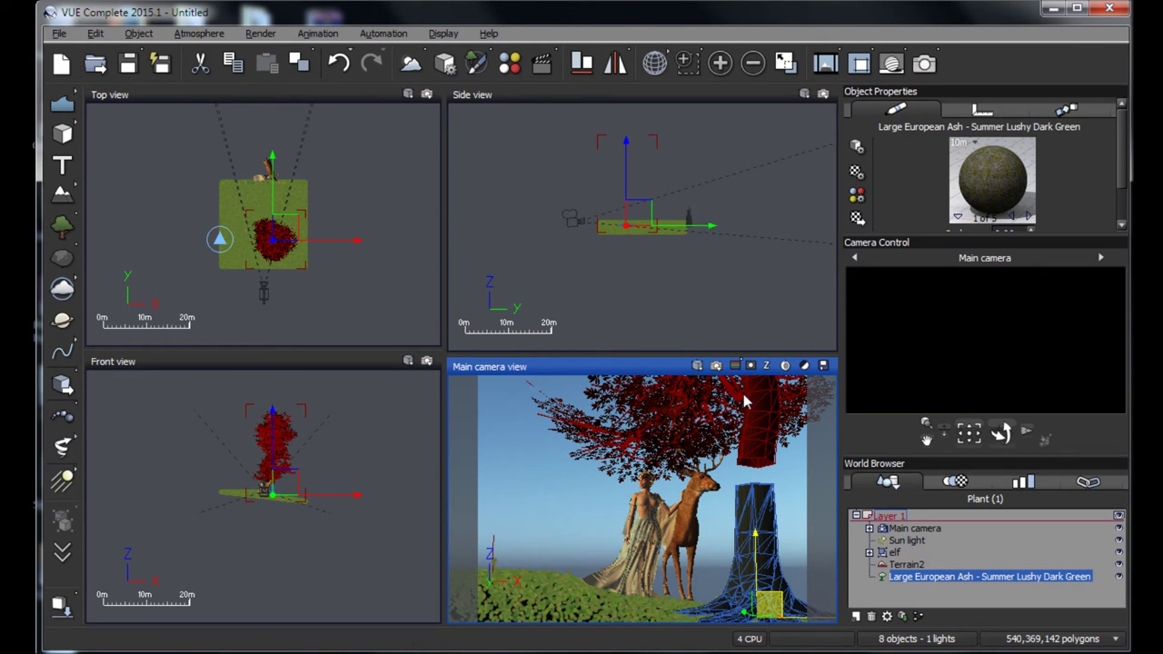
Step: Enlarge the ash tree in several stages and reposition it so its trunk stands just beside the deer
{"action": "left_click_drag", "start_coordinate": [648, 172], "coordinate": [669, 146]}
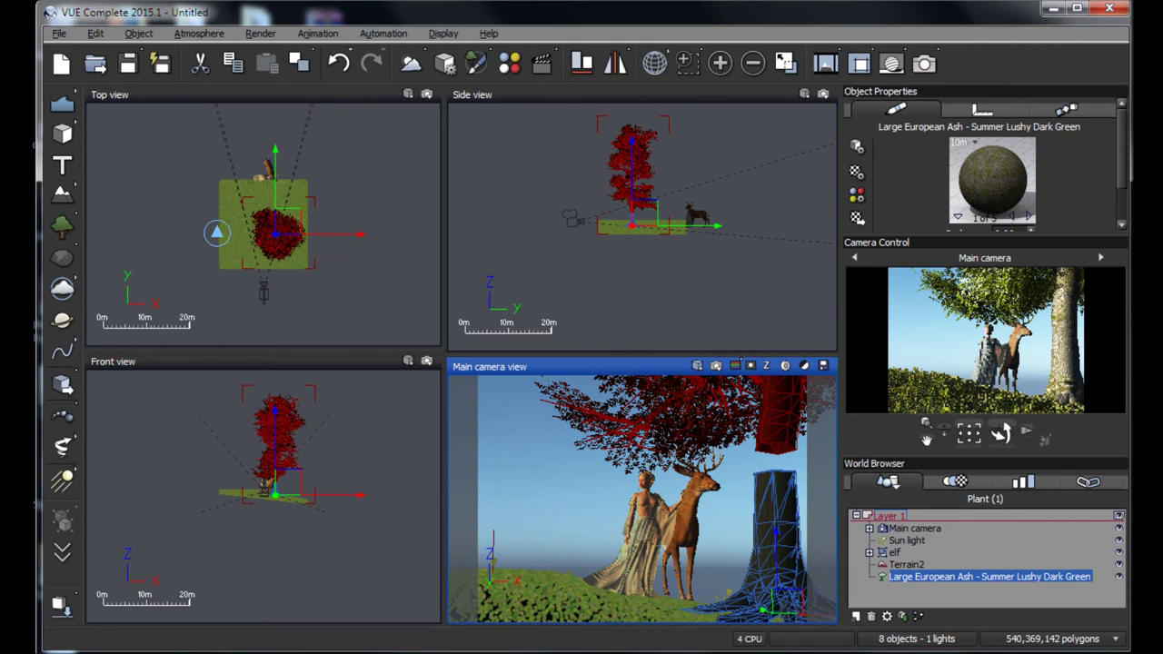
{"action": "left_click", "coordinate": [640, 177]}
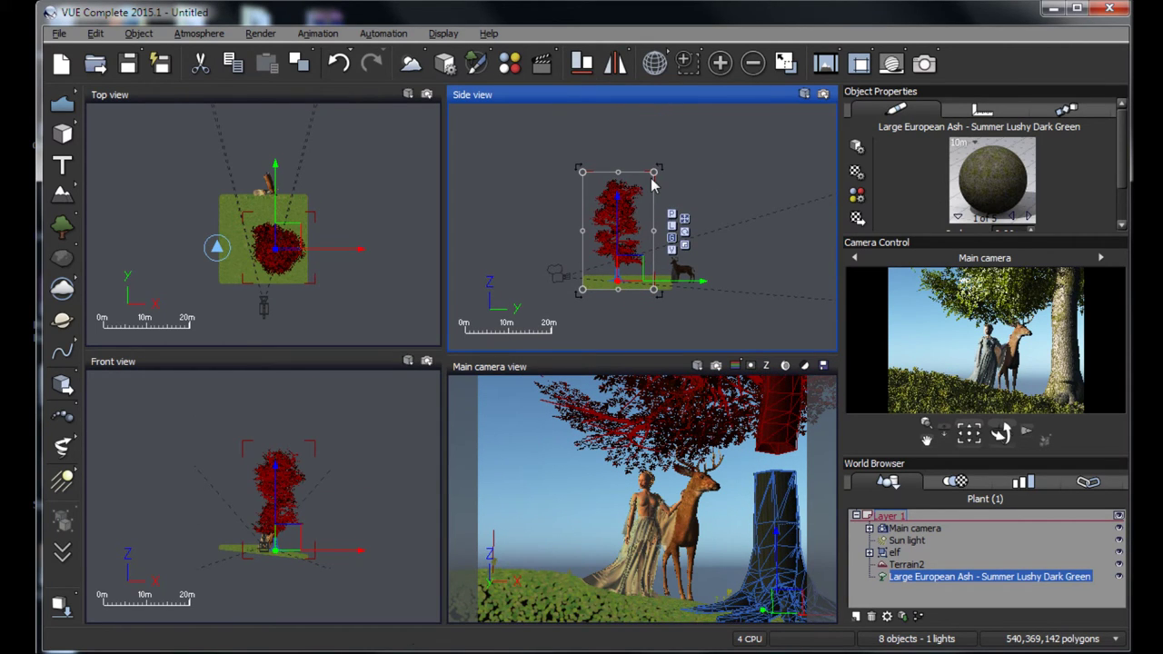
{"action": "left_click_drag", "start_coordinate": [654, 173], "coordinate": [668, 150]}
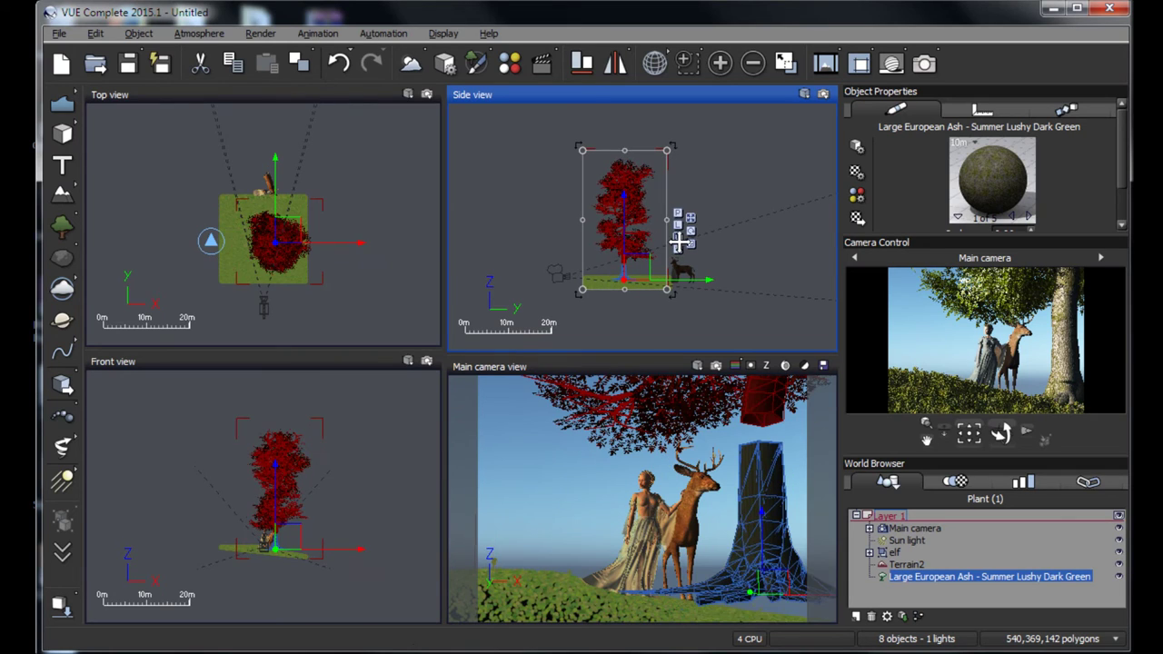
{"action": "left_click", "coordinate": [763, 565]}
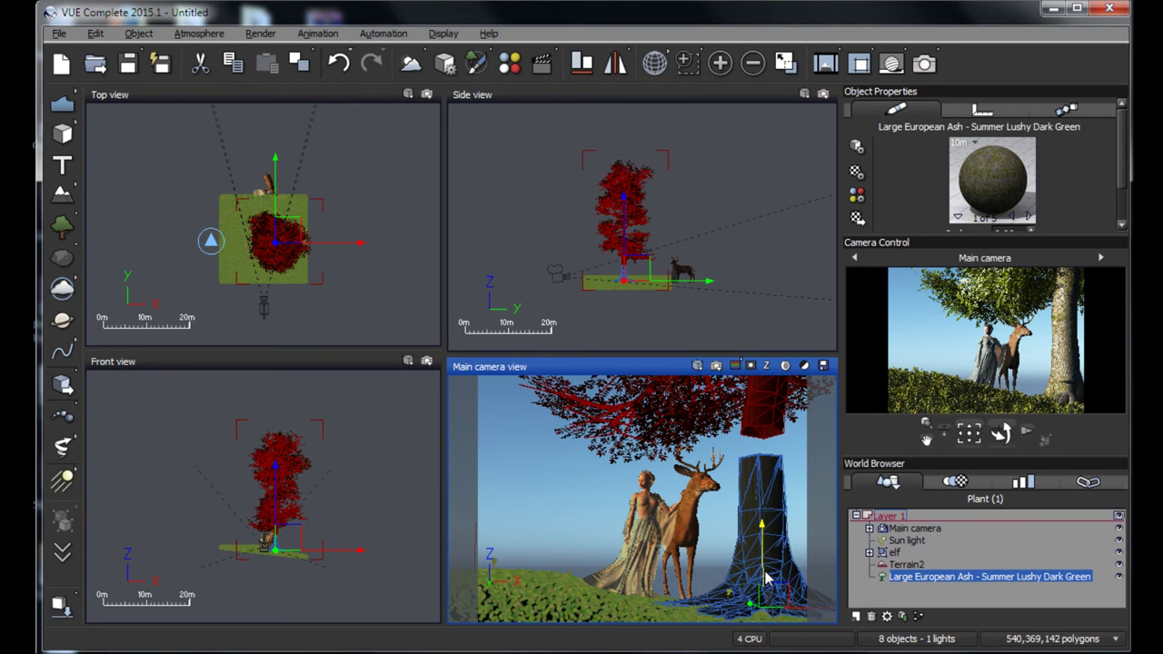
{"action": "left_click", "coordinate": [662, 158]}
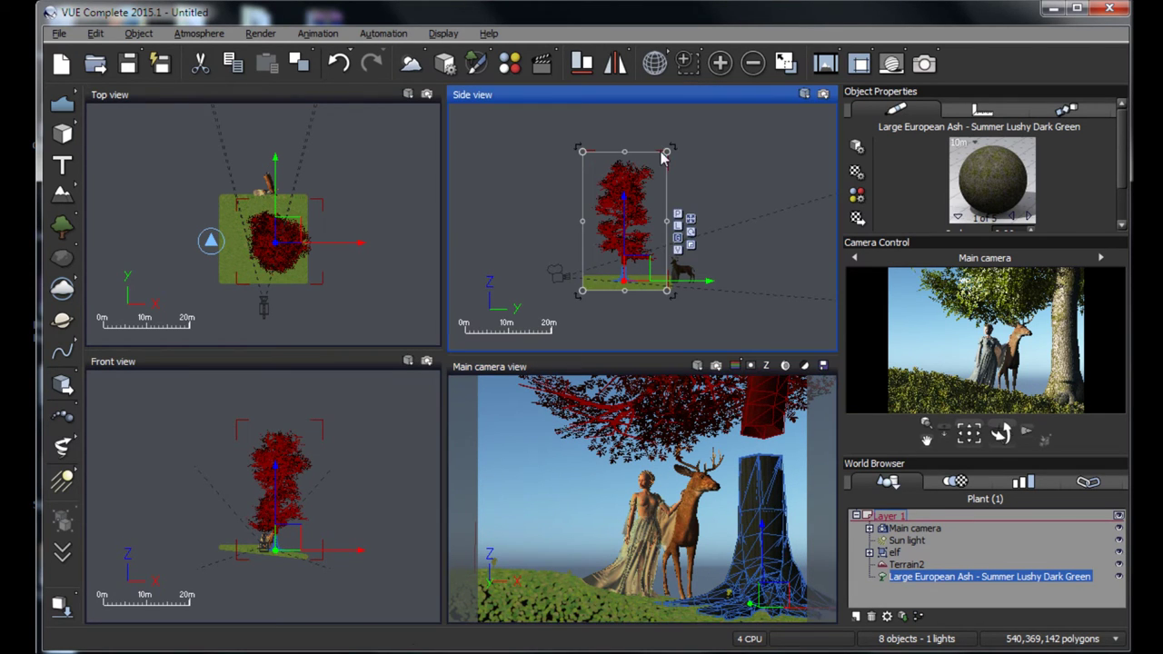
{"action": "left_click_drag", "start_coordinate": [678, 143], "coordinate": [696, 112]}
{"action": "left_click", "coordinate": [754, 560]}
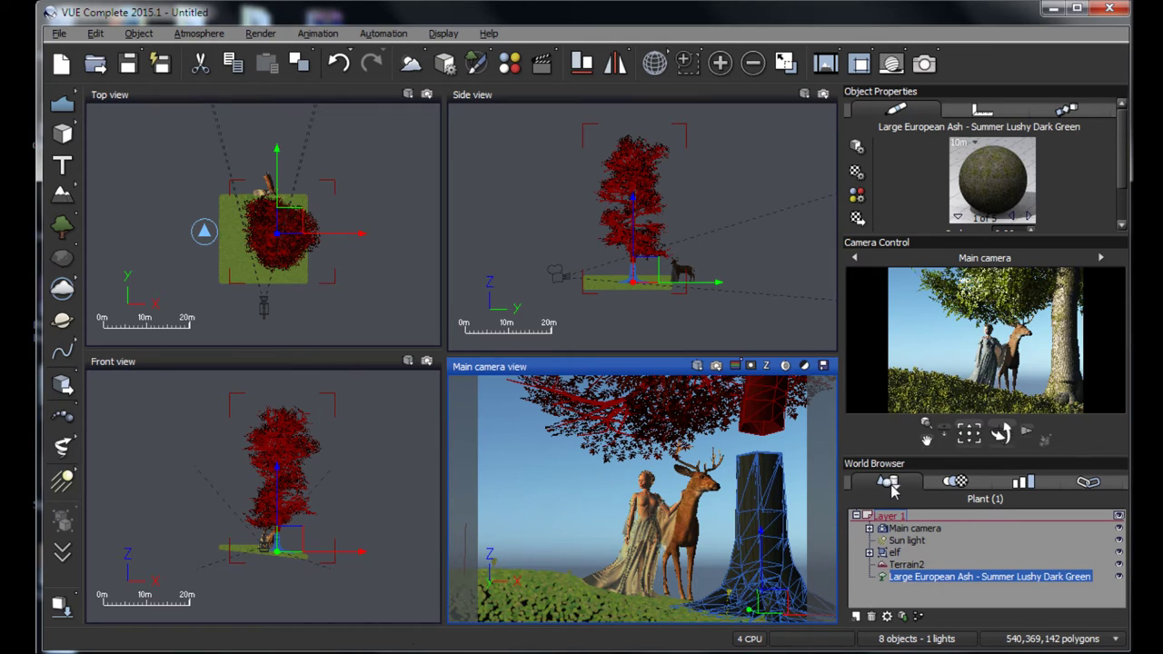
Step: Tilt the ash tree slightly in the front view and shift it a little closer to the deer
{"action": "left_click", "coordinate": [267, 543]}
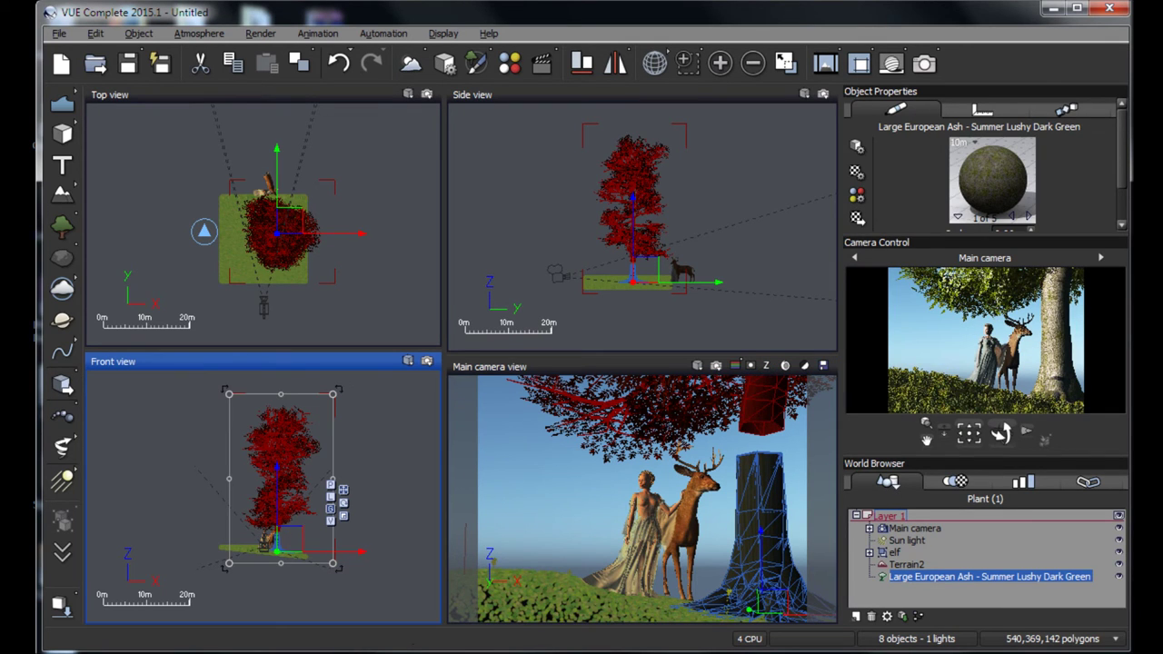
{"action": "left_click_drag", "start_coordinate": [344, 578], "coordinate": [343, 582]}
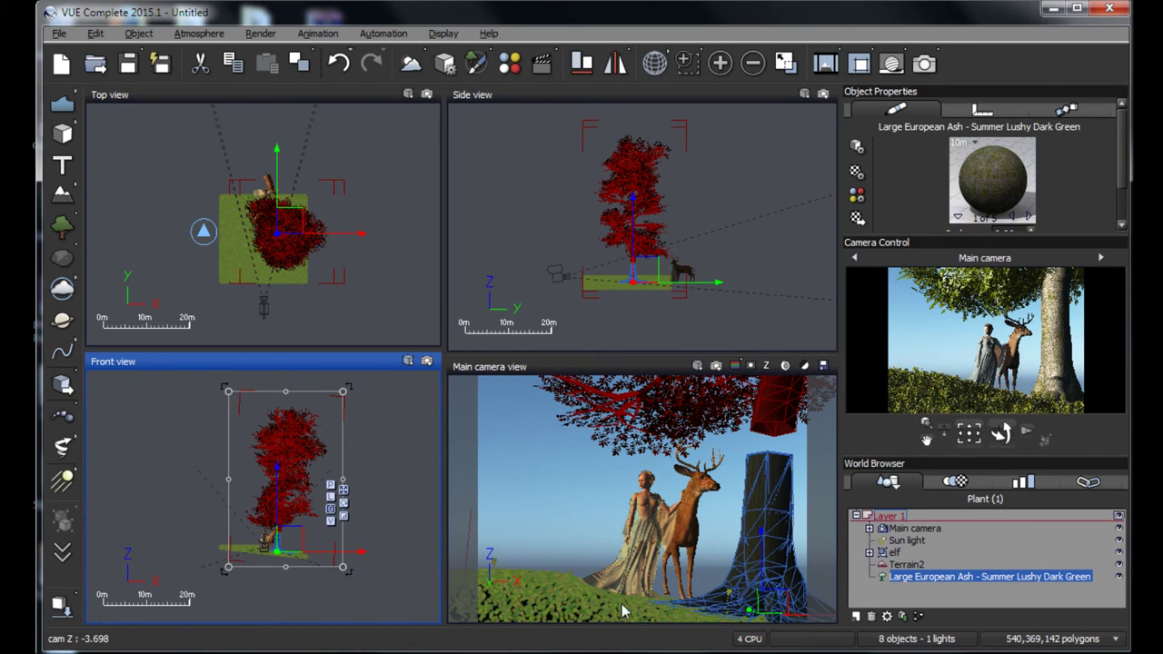
{"action": "left_click", "coordinate": [736, 586]}
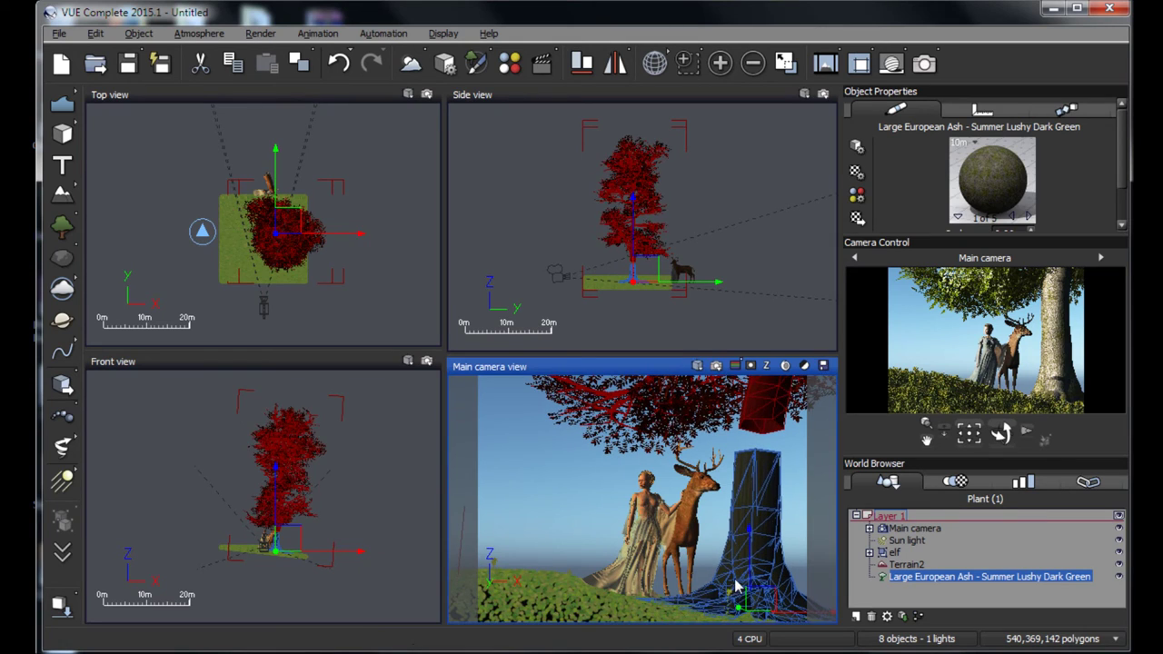
Step: Open the ash tree in the Plant Editor to check its Base and Bottom Trunk subsets, and nudge the tree slightly away from the deer
{"action": "left_click", "coordinate": [938, 578]}
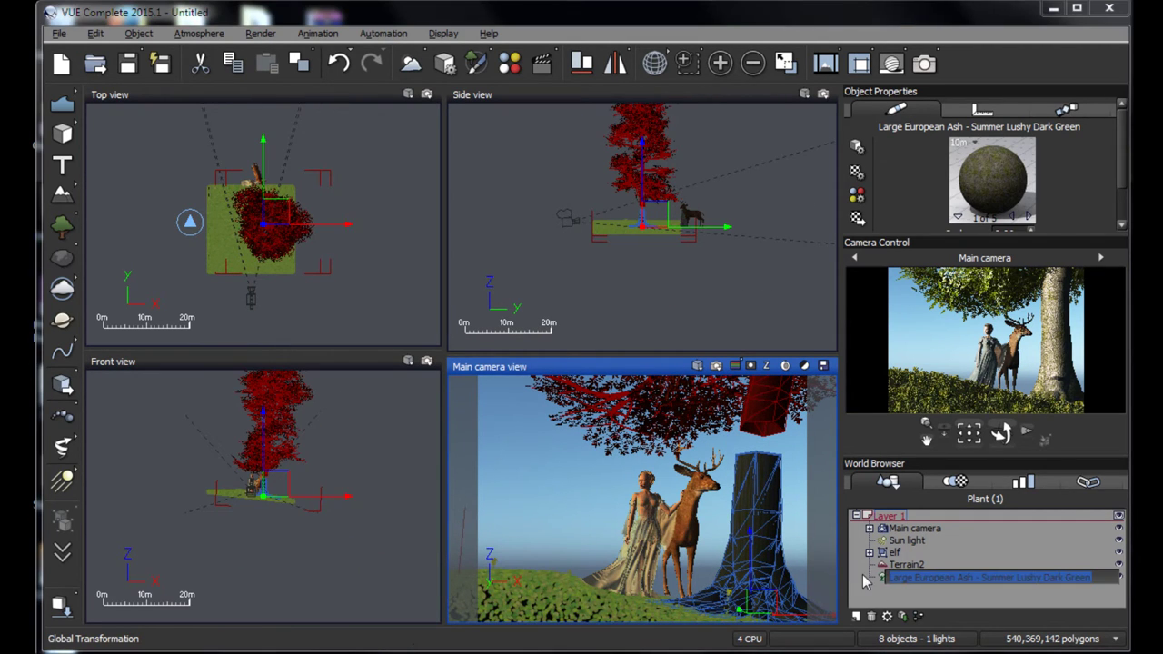
{"action": "left_click", "coordinate": [908, 595]}
{"action": "double_click", "coordinate": [903, 575]}
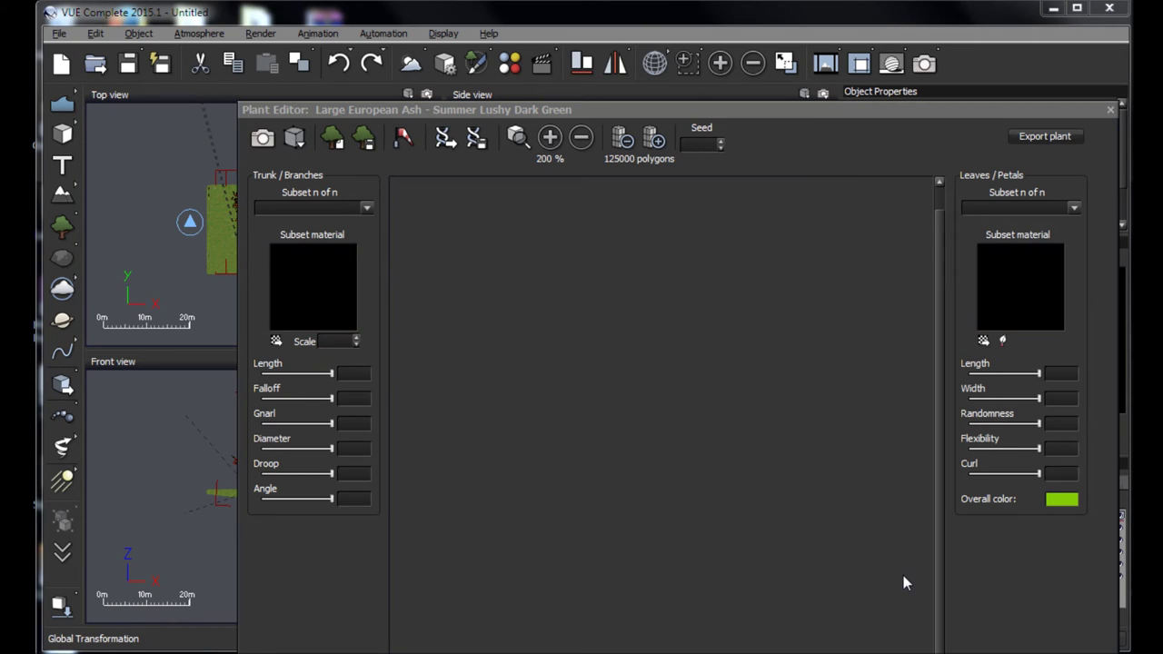
{"action": "left_click", "coordinate": [367, 210]}
{"action": "left_click", "coordinate": [309, 222]}
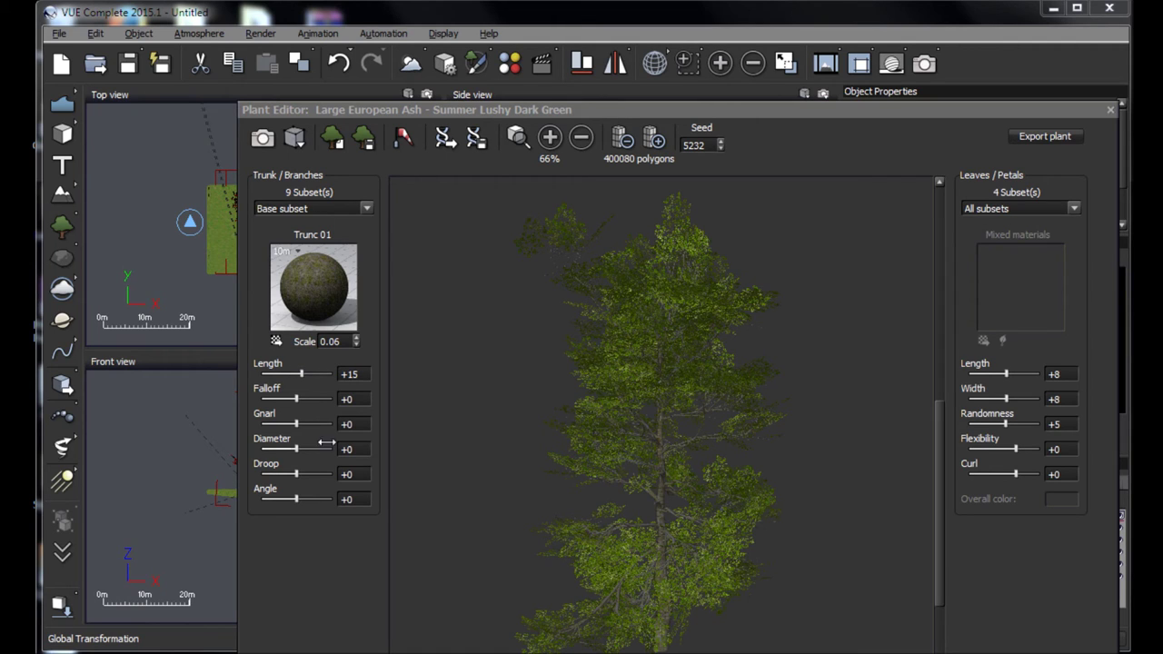
{"action": "left_click", "coordinate": [353, 208]}
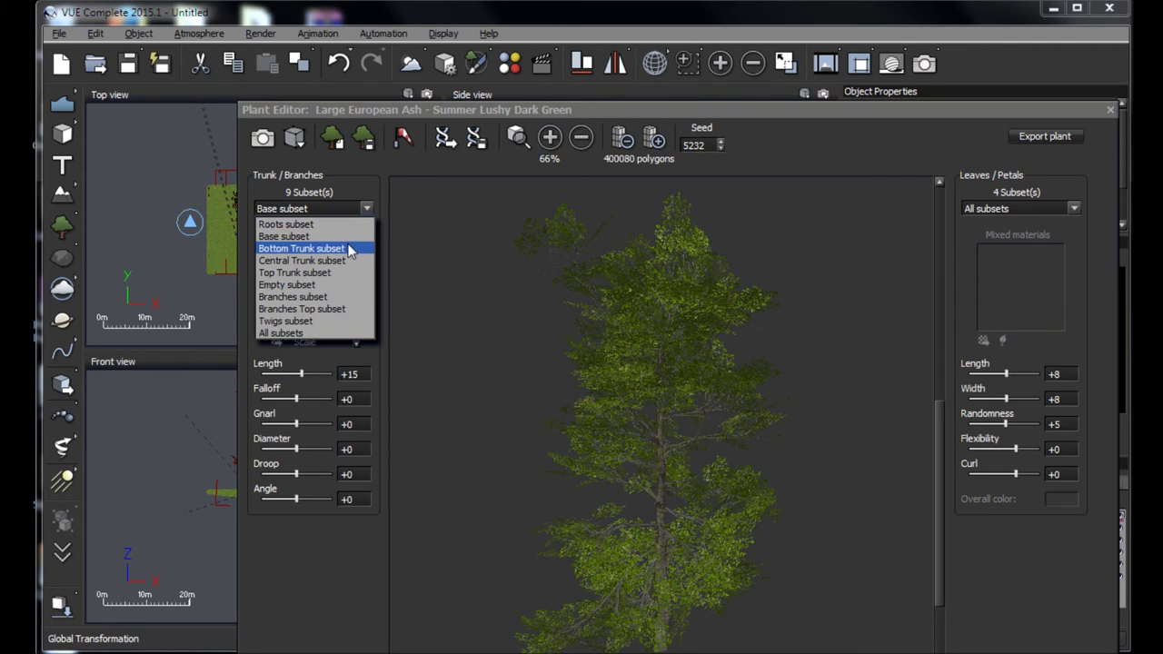
{"action": "left_click", "coordinate": [351, 249]}
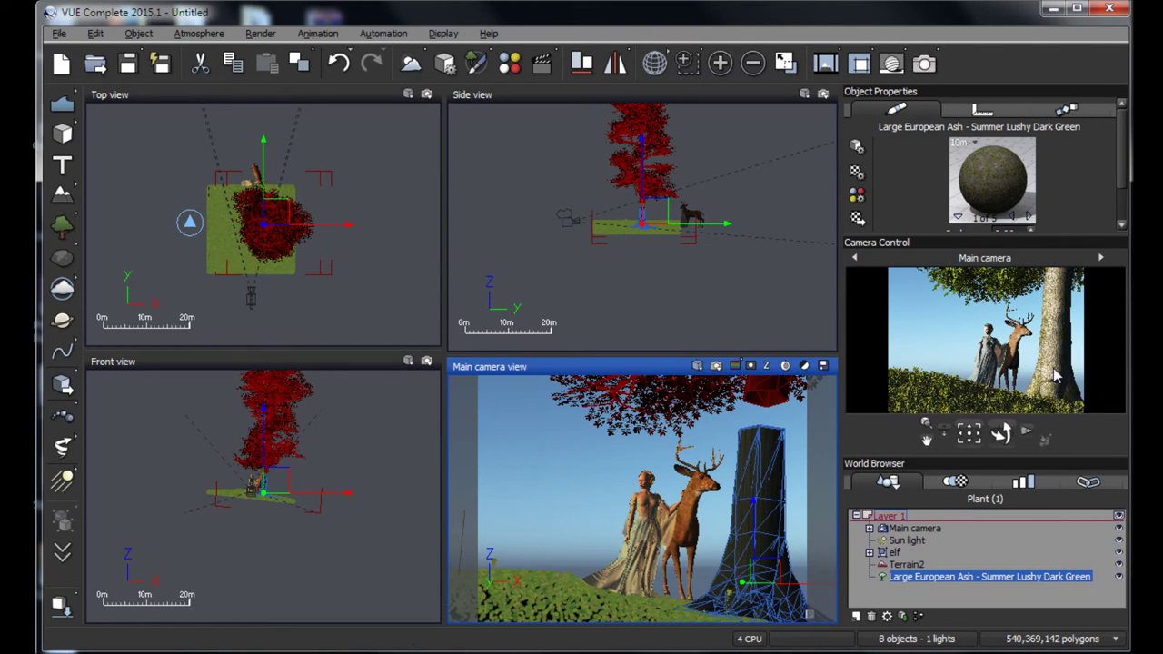
{"action": "left_click_drag", "start_coordinate": [1050, 398], "coordinate": [1033, 403]}
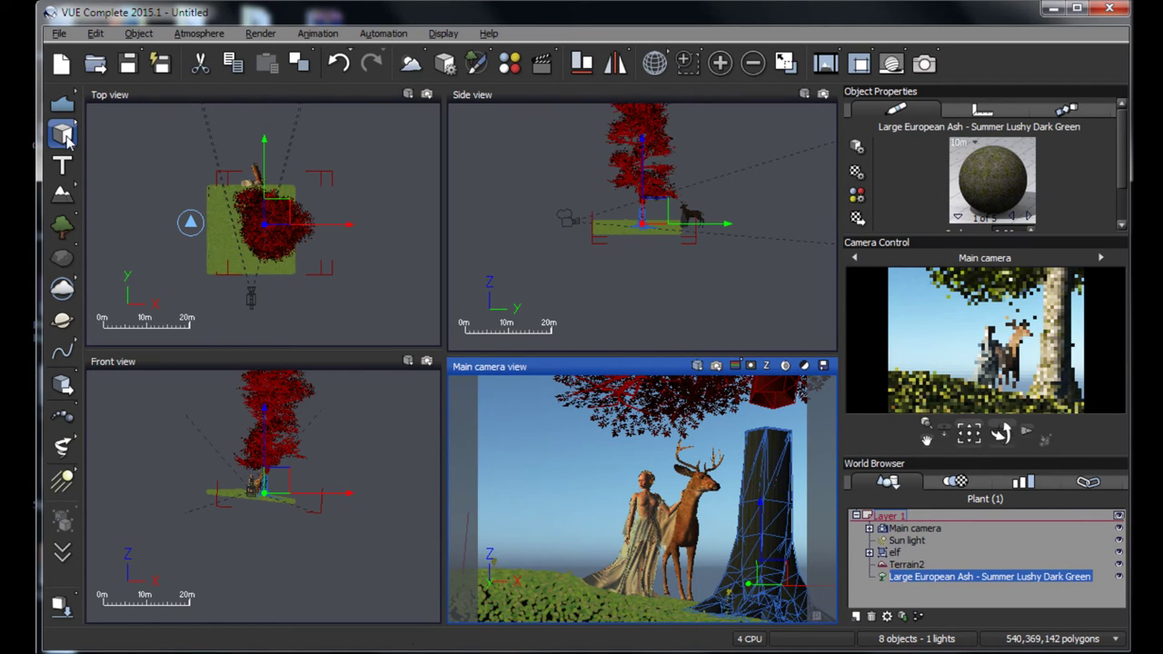
Step: Add a cube, stretch it into a wide, flat slab and place it low behind the terrain
{"action": "left_click", "coordinate": [64, 134]}
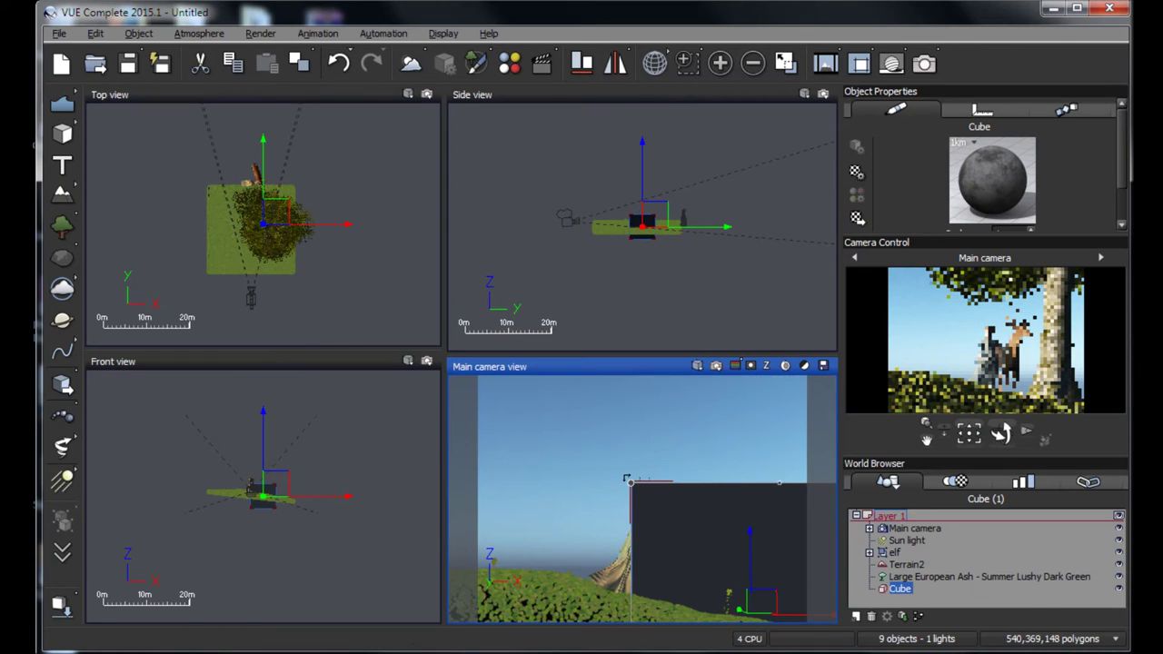
{"action": "left_click", "coordinate": [276, 228]}
{"action": "left_click_drag", "start_coordinate": [251, 225], "coordinate": [90, 227]}
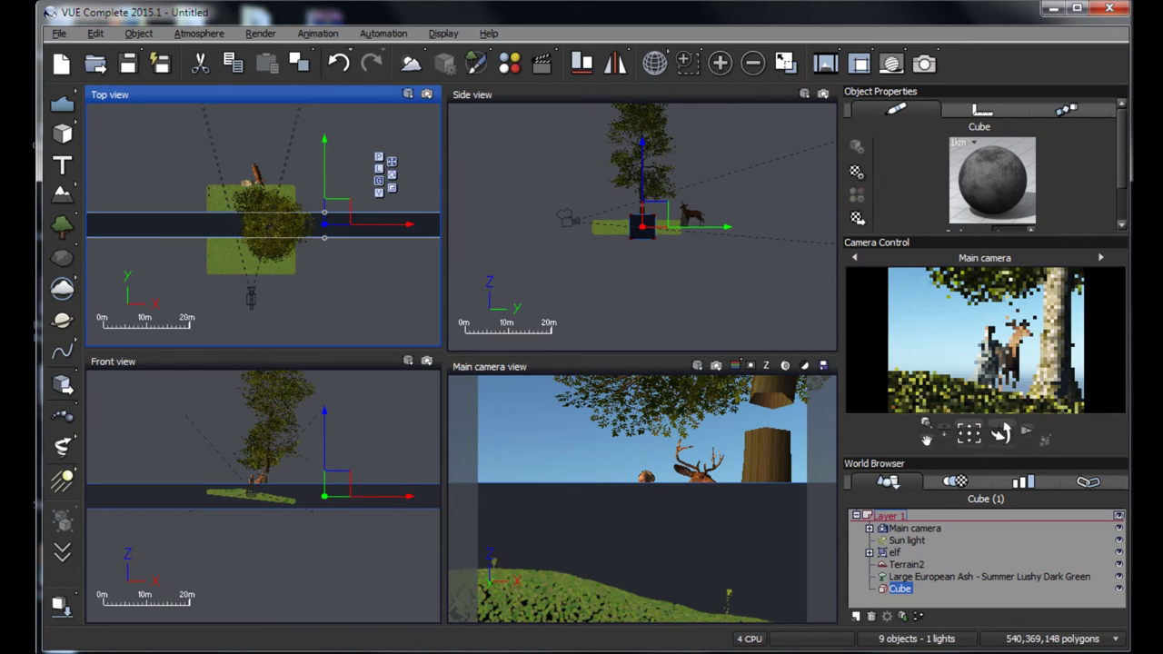
{"action": "left_click_drag", "start_coordinate": [327, 220], "coordinate": [326, 104]}
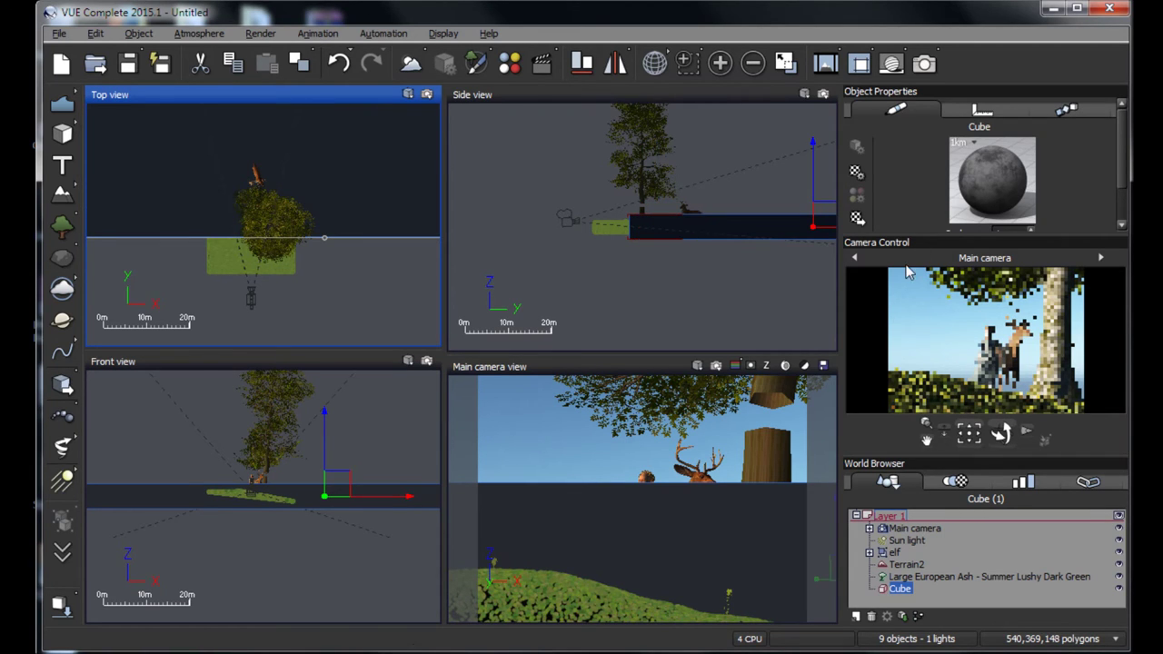
{"action": "left_click_drag", "start_coordinate": [610, 260], "coordinate": [730, 287]}
{"action": "left_click", "coordinate": [329, 310]}
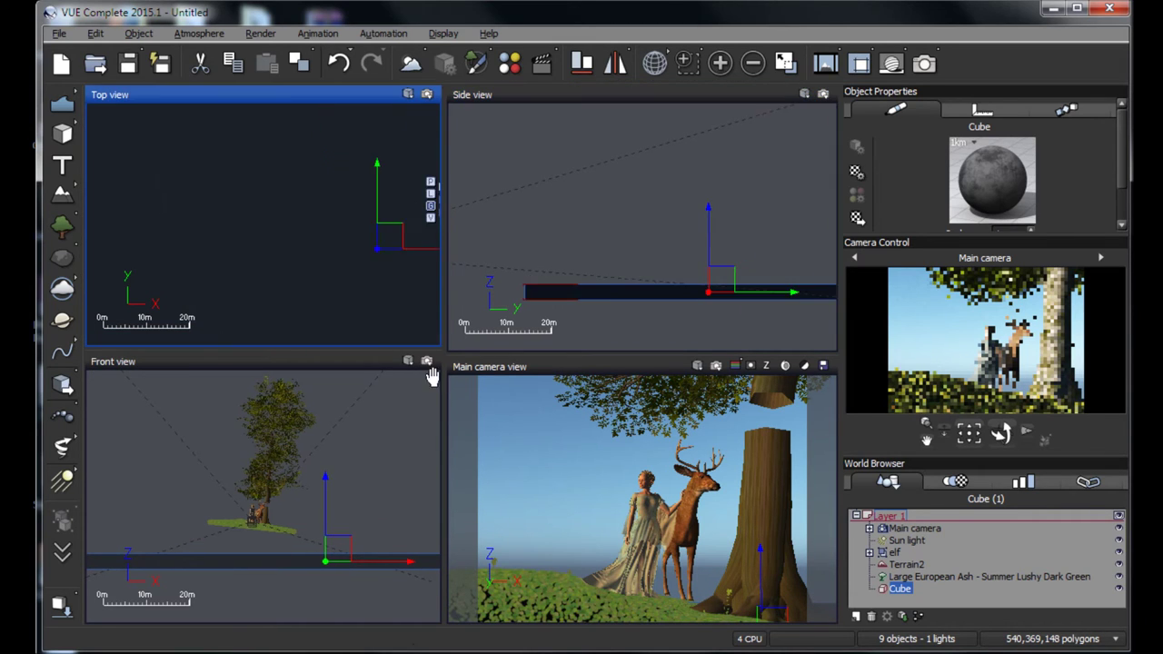
Step: Extend the cube slab far into the background, widen it on both sides and lower it slightly in the camera view
{"action": "scroll", "coordinate": [329, 310], "scroll_direction": "down", "scroll_amount": 2}
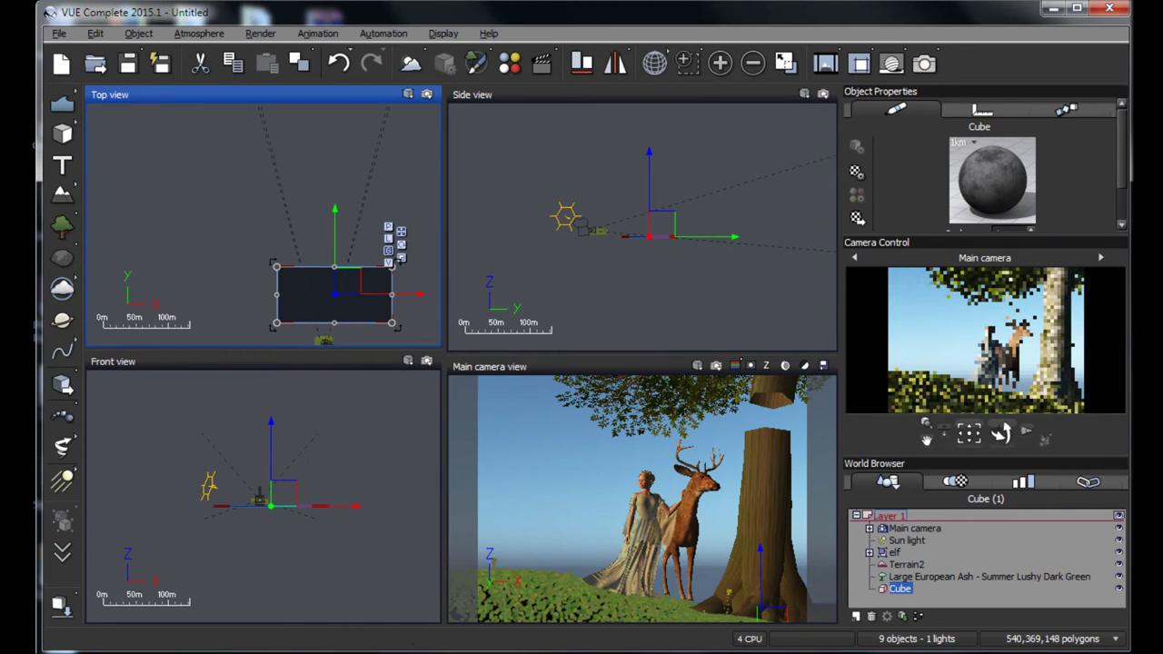
{"action": "left_click_drag", "start_coordinate": [334, 267], "coordinate": [313, 51]}
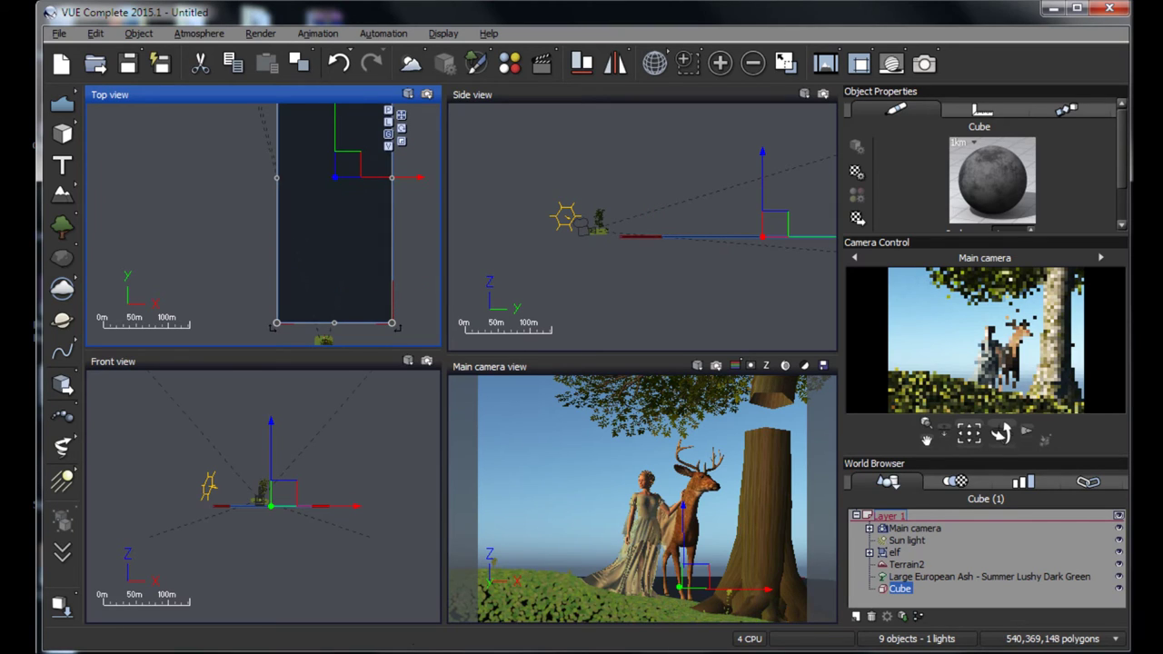
{"action": "left_click_drag", "start_coordinate": [277, 181], "coordinate": [212, 179]}
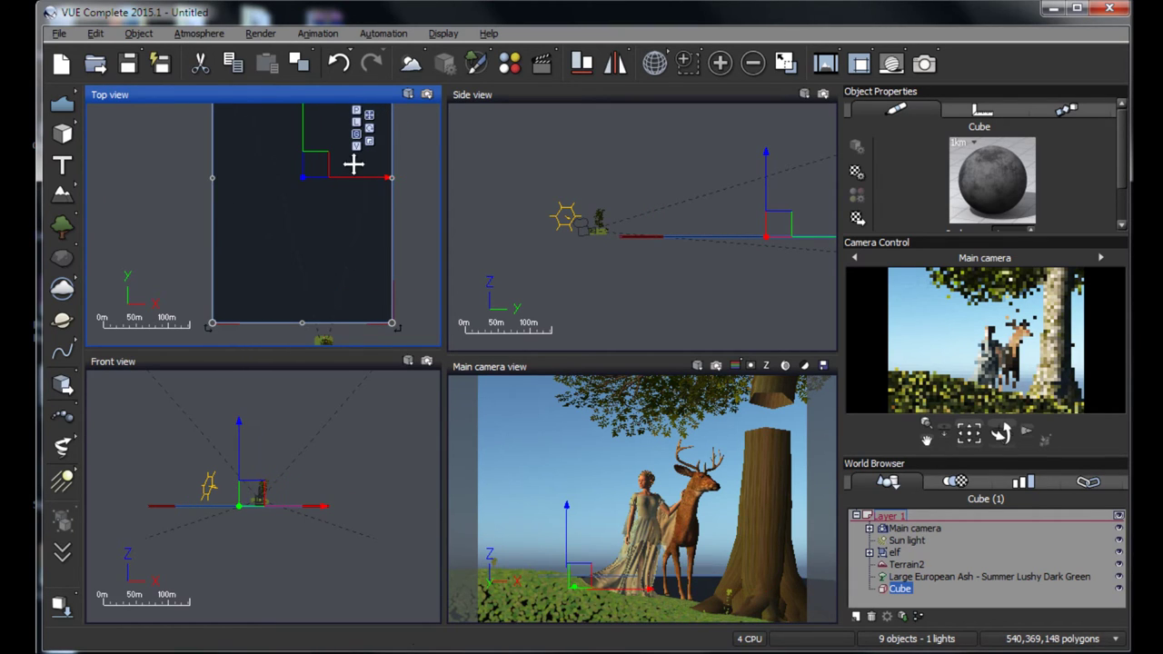
{"action": "left_click_drag", "start_coordinate": [392, 179], "coordinate": [417, 178]}
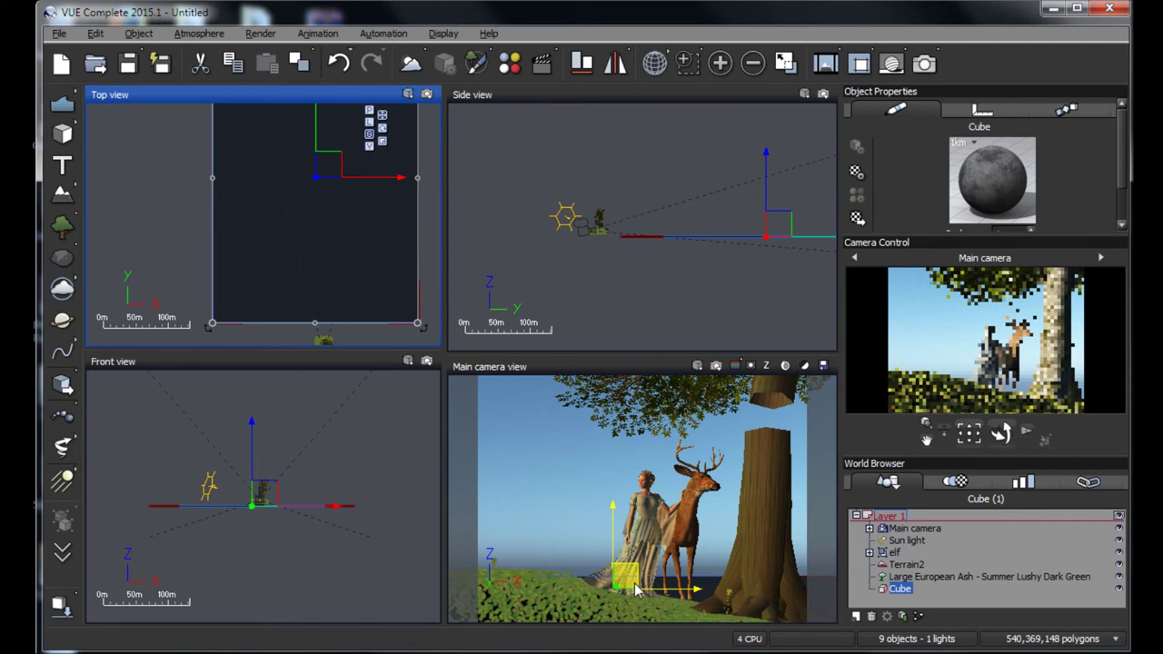
{"action": "left_click_drag", "start_coordinate": [625, 575], "coordinate": [604, 597]}
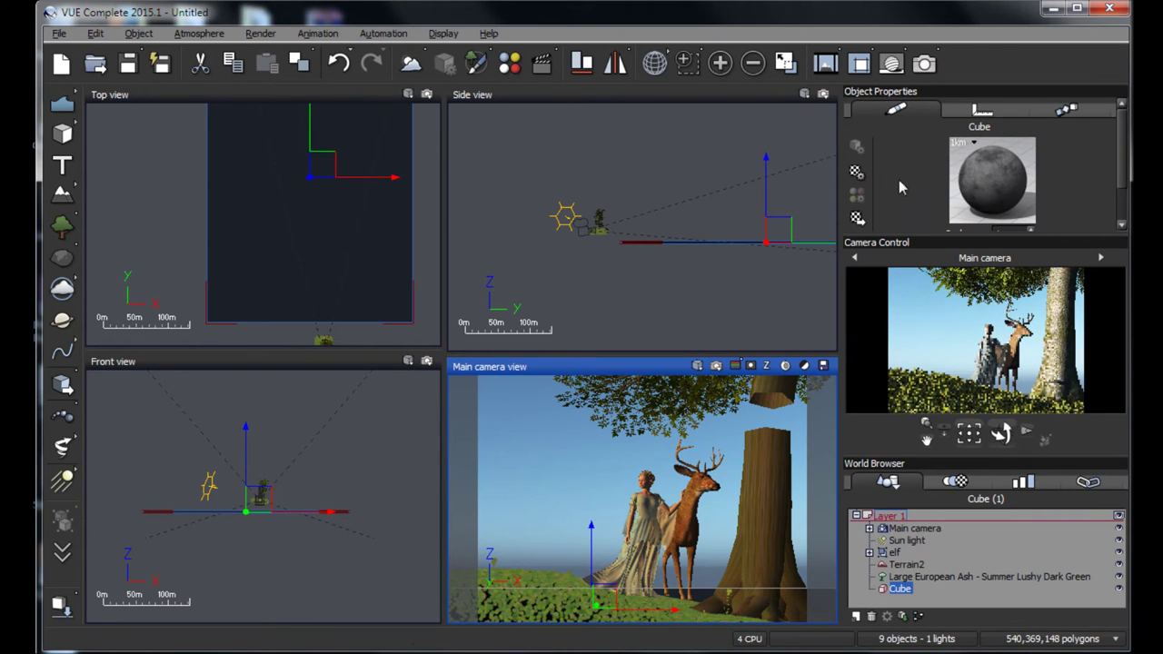
Step: Change the cube's material type to EcoSystem/Particles and accept the new layer above the default one
{"action": "double_click", "coordinate": [990, 180]}
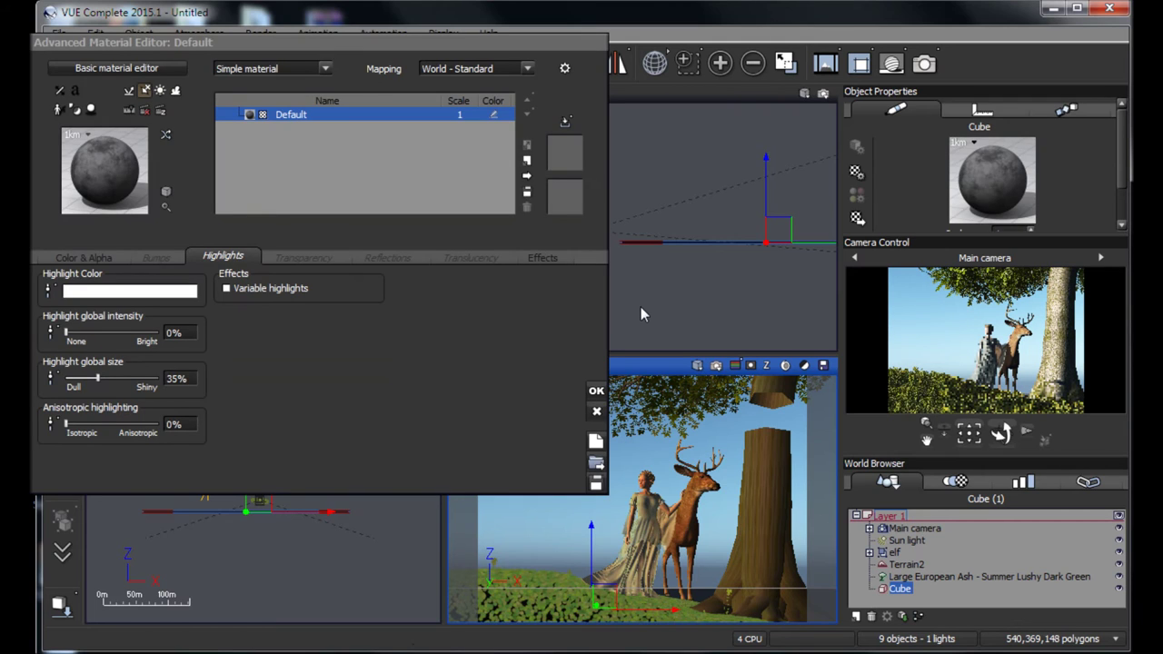
{"action": "left_click", "coordinate": [307, 67]}
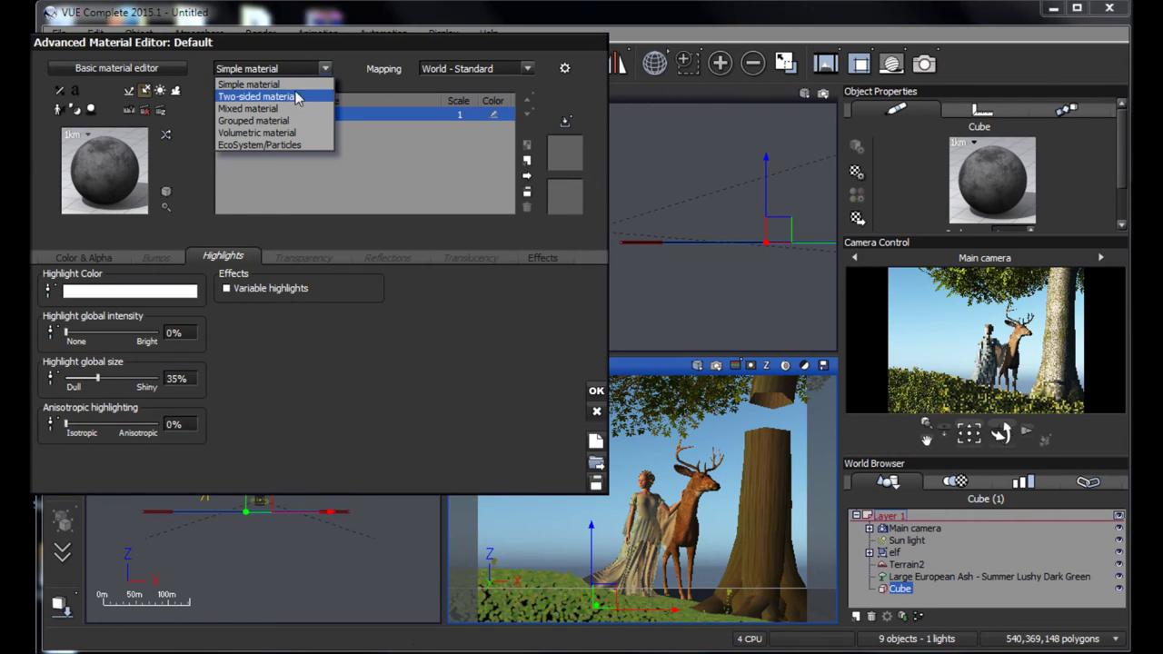
{"action": "left_click", "coordinate": [250, 145]}
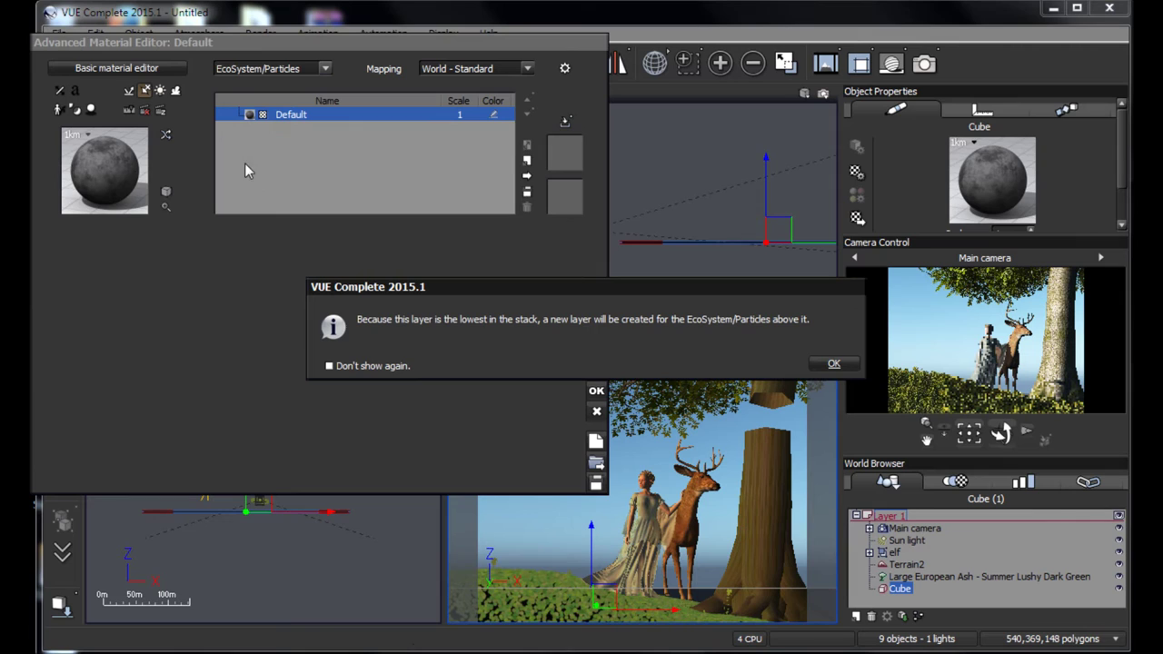
{"action": "left_click", "coordinate": [834, 364]}
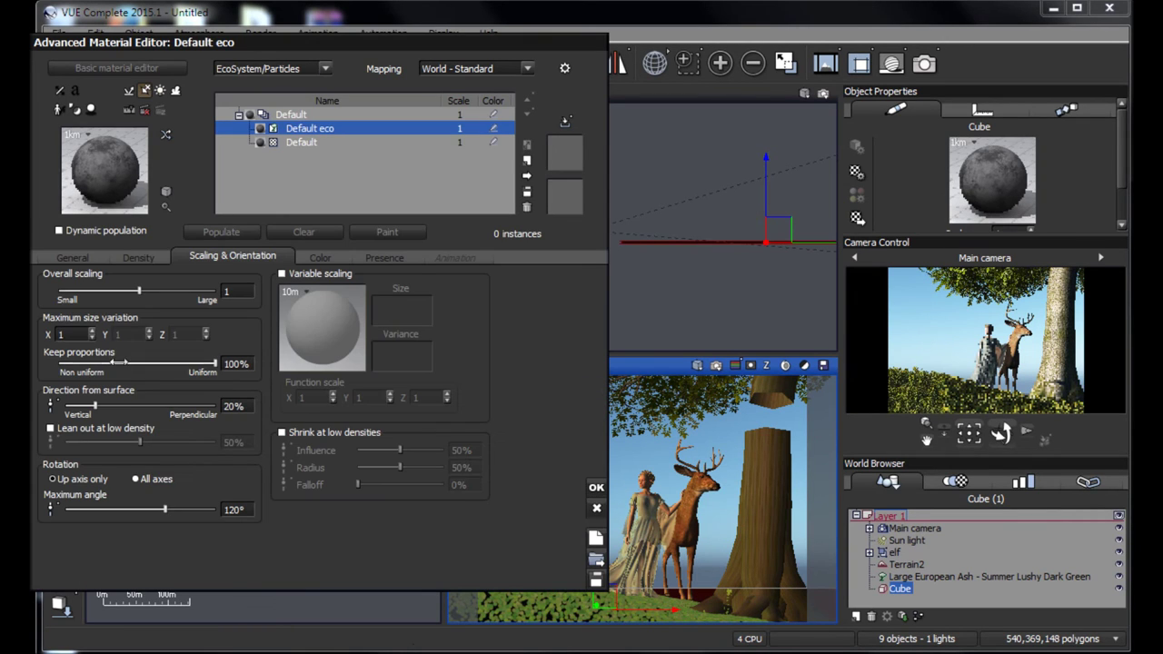
Step: Add the Large European Ash - Summer Lushy Dark Green to the EcoSystem population at scale 3 and populate the cube
{"action": "left_click", "coordinate": [73, 258]}
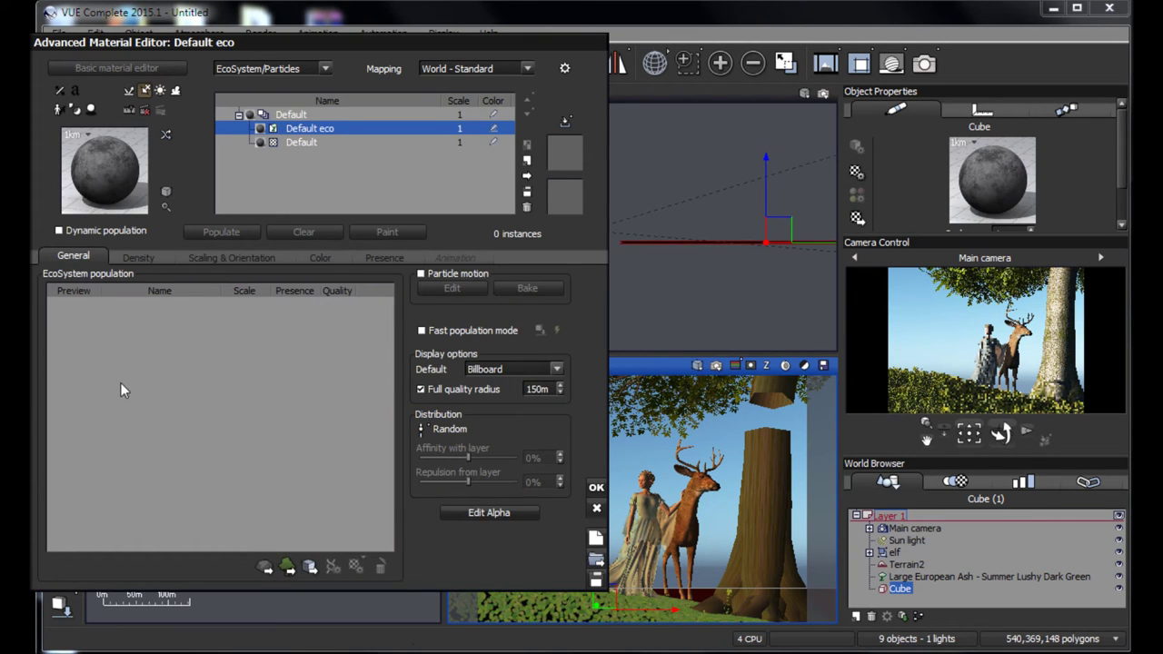
{"action": "left_click", "coordinate": [284, 548]}
{"action": "double_click", "coordinate": [736, 250]}
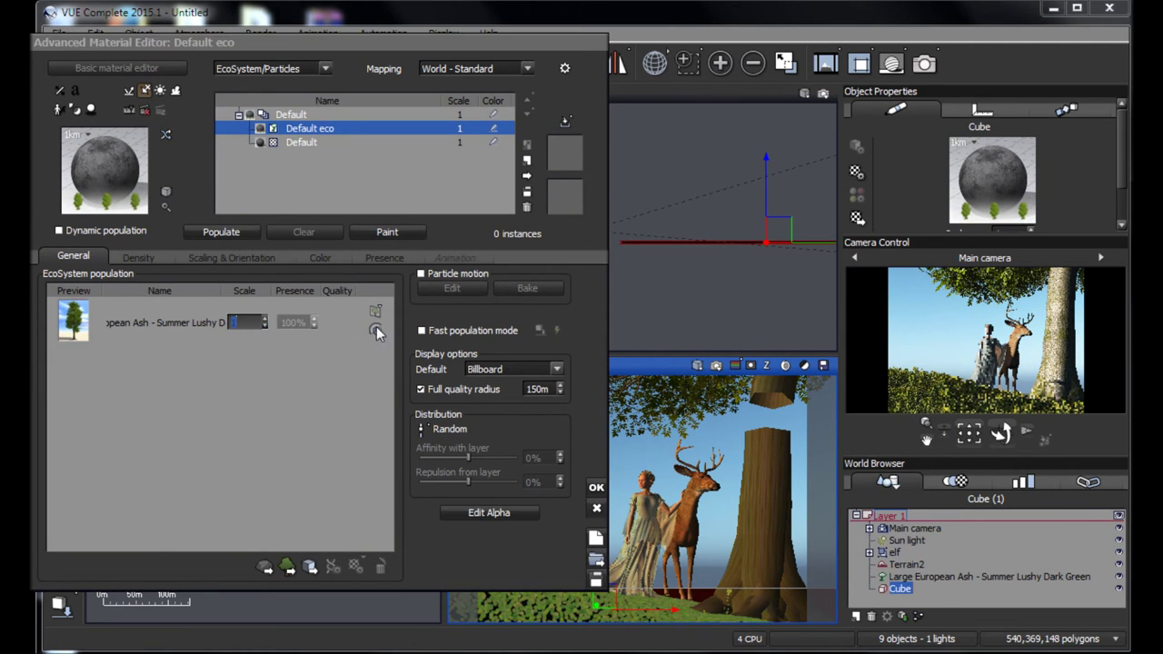
{"action": "key", "text": "Return"}
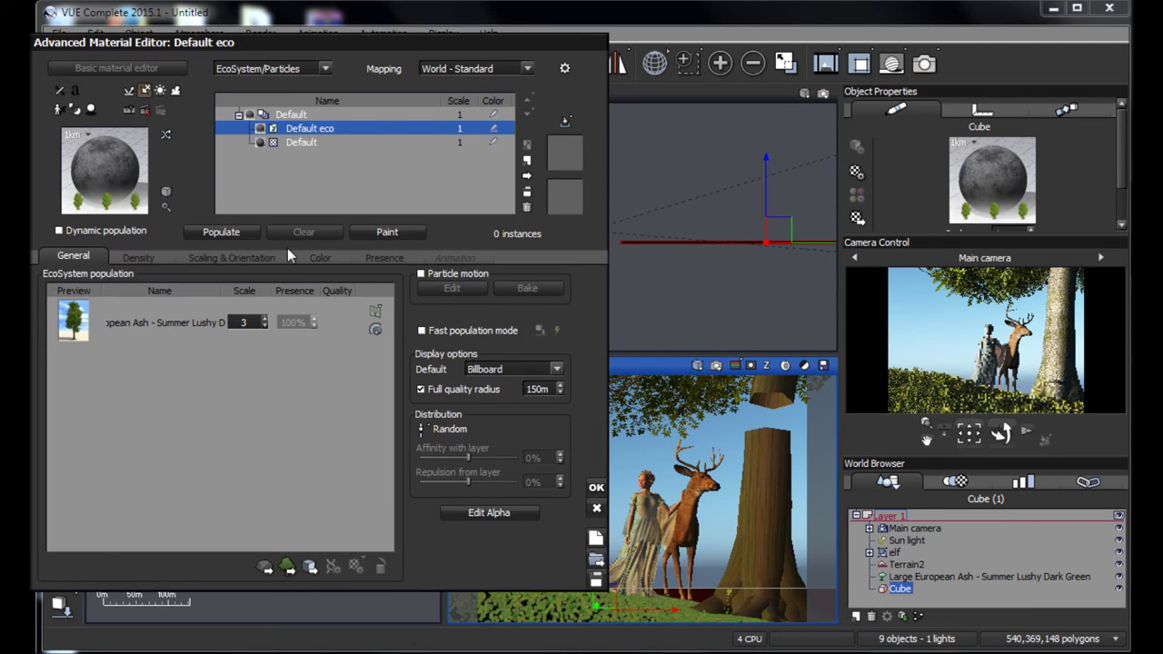
{"action": "left_click", "coordinate": [220, 231]}
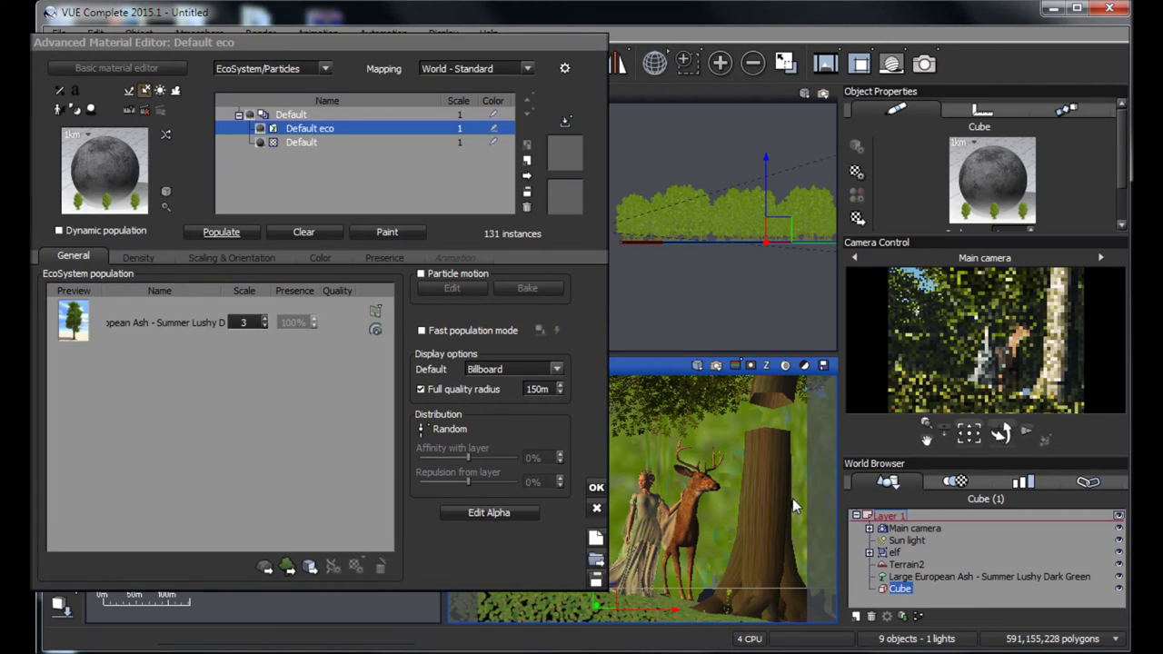
Step: Set the European Ash population scale to 6, repopulate the cube's EcoSystem and accept the material
{"action": "double_click", "coordinate": [244, 321]}
{"action": "type", "text": "6"}
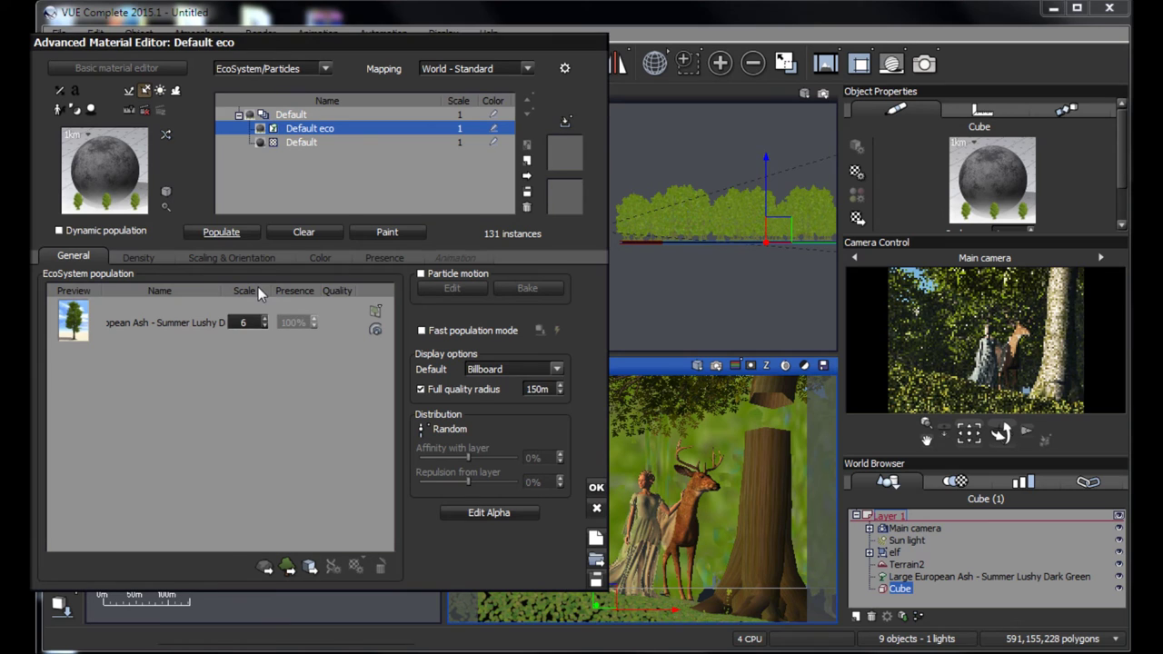
{"action": "left_click", "coordinate": [232, 234]}
{"action": "left_click", "coordinate": [596, 489]}
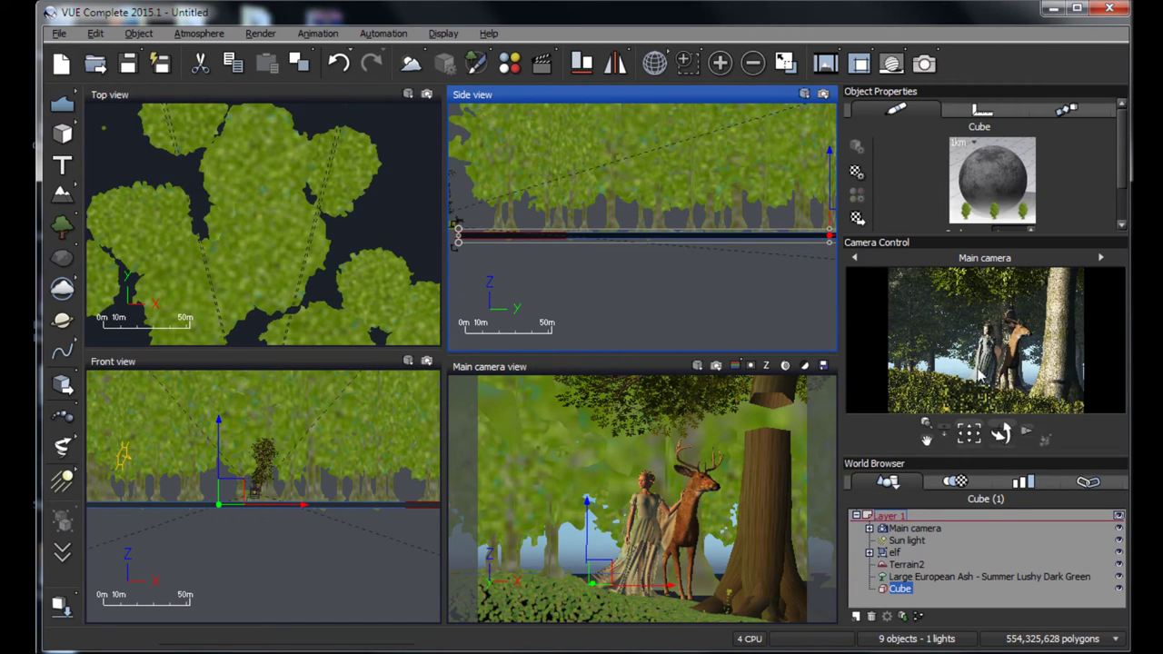
Step: Stretch the cube slab much farther into the background and widen it on both sides of the camera's field of view
{"action": "left_click", "coordinate": [272, 270]}
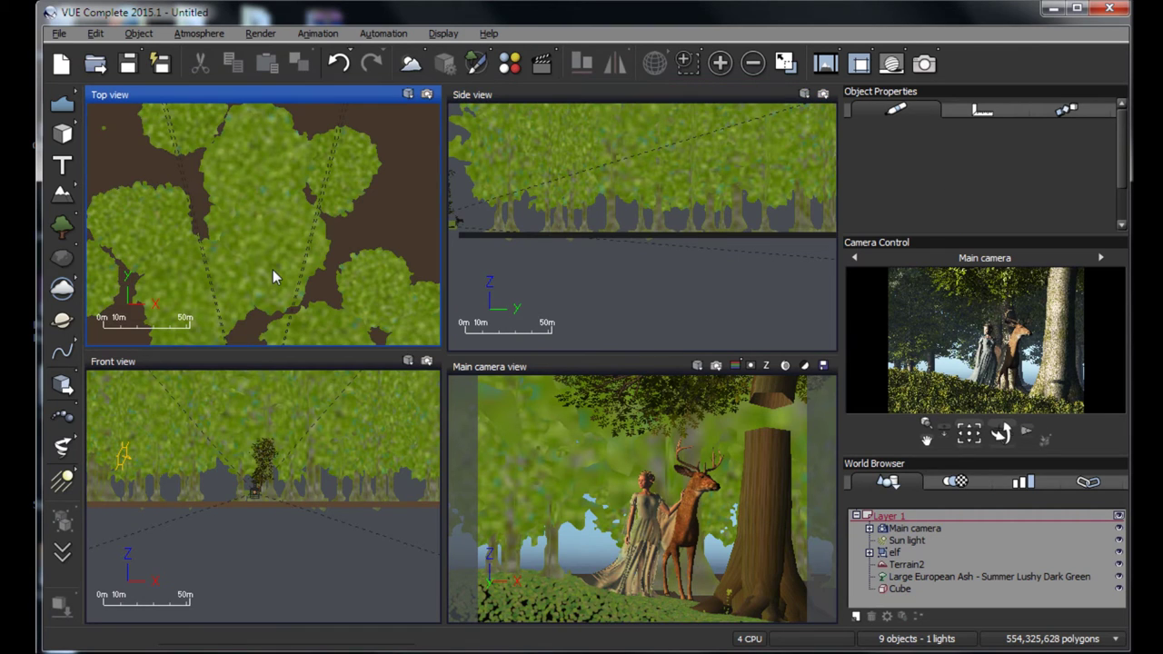
{"action": "scroll", "coordinate": [272, 270], "scroll_direction": "down", "scroll_amount": 4}
{"action": "scroll", "coordinate": [273, 258], "scroll_direction": "down", "scroll_amount": 2}
{"action": "left_click", "coordinate": [271, 295]}
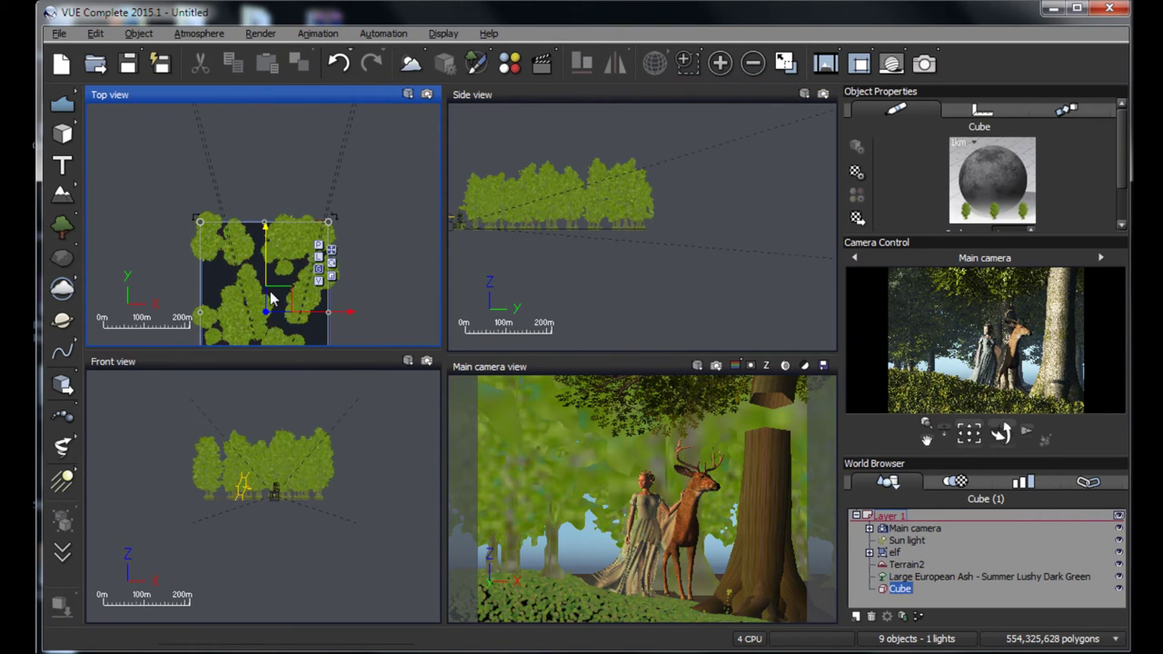
{"action": "scroll", "coordinate": [271, 295], "scroll_direction": "down", "scroll_amount": 3}
{"action": "left_click_drag", "start_coordinate": [282, 272], "coordinate": [279, 102]}
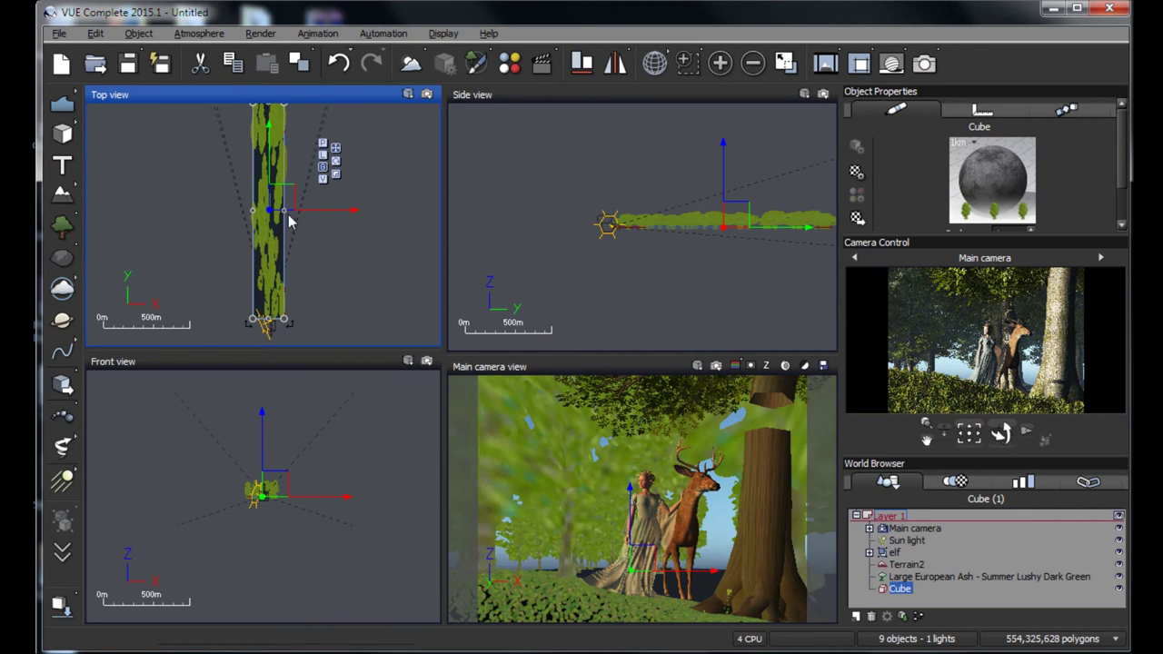
{"action": "left_click_drag", "start_coordinate": [286, 212], "coordinate": [342, 210]}
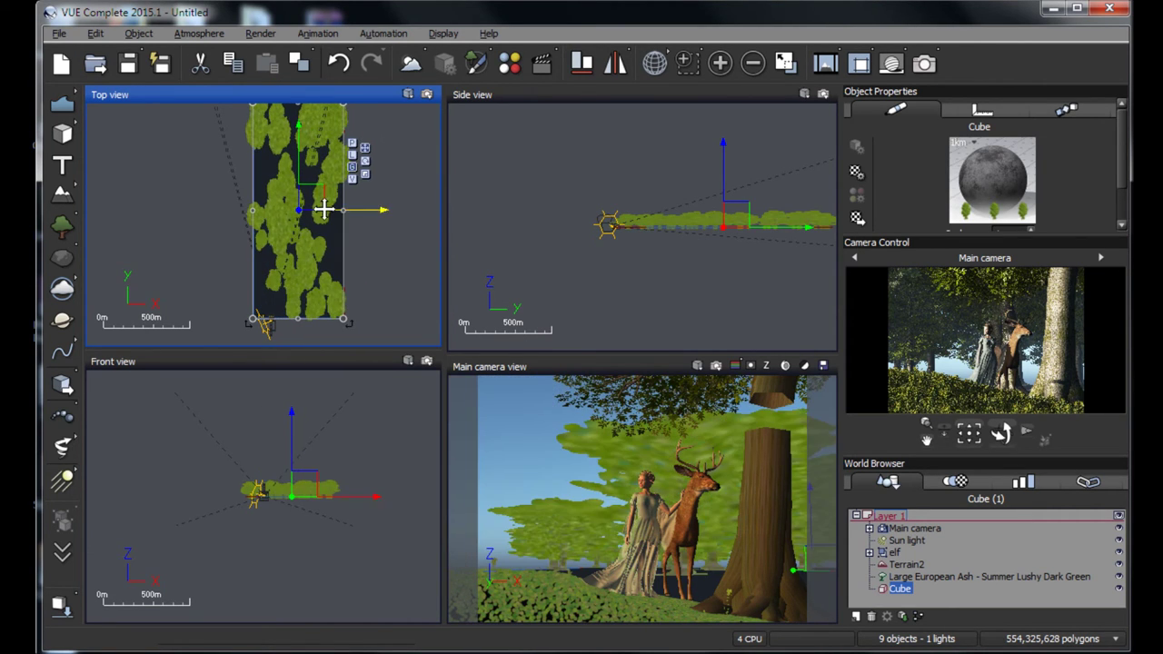
{"action": "left_click_drag", "start_coordinate": [253, 211], "coordinate": [207, 216]}
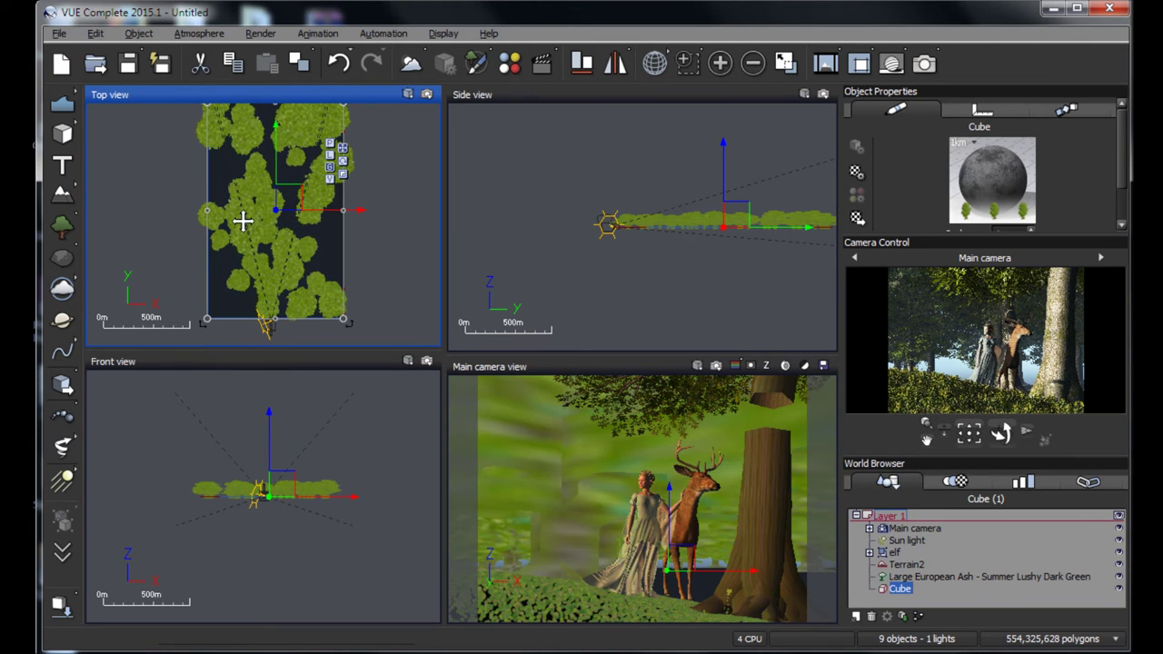
Step: Repopulate the enlarged cube's EcoSystem with ashes and shift the cube slightly right in the camera view
{"action": "double_click", "coordinate": [995, 187]}
{"action": "left_click", "coordinate": [219, 234]}
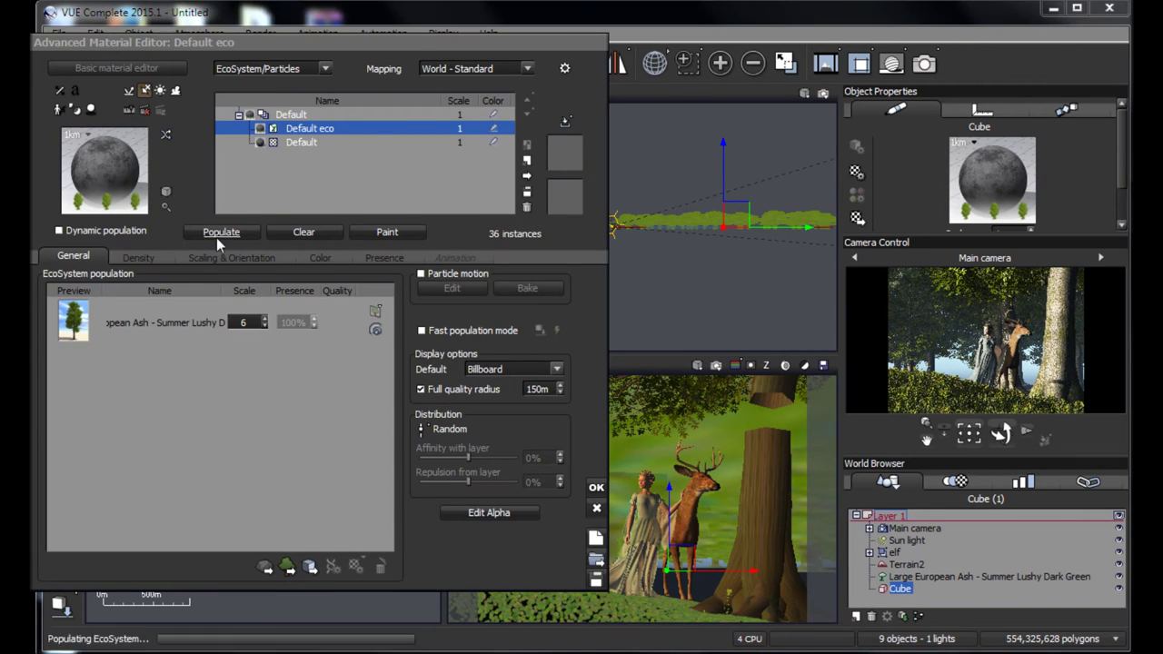
{"action": "left_click", "coordinate": [1070, 332]}
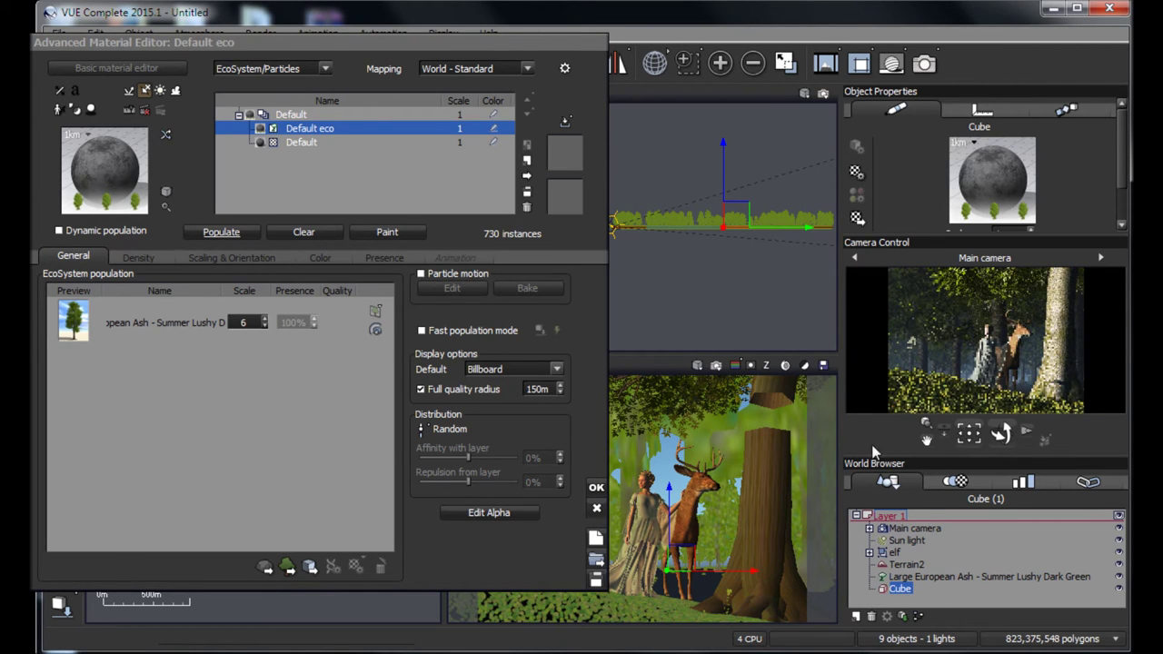
{"action": "left_click", "coordinate": [688, 459]}
{"action": "left_click_drag", "start_coordinate": [691, 562], "coordinate": [696, 561]}
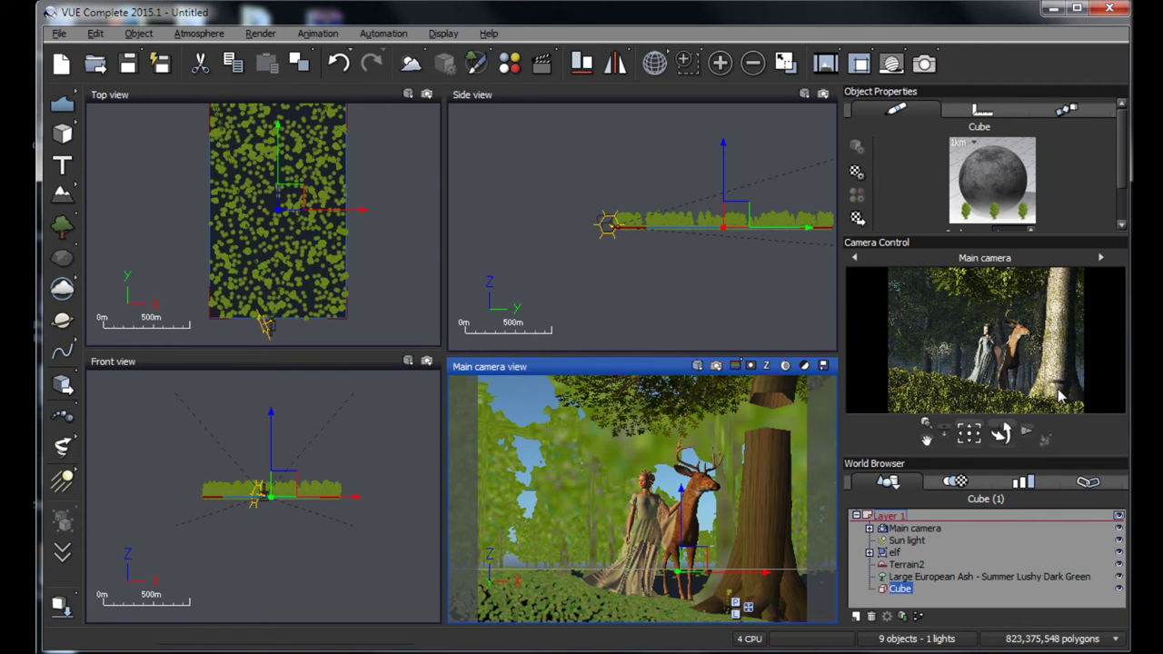
Step: Duplicate the large foreground ash by copy and paste and place the copy on the left side behind the elf
{"action": "left_click", "coordinate": [902, 577]}
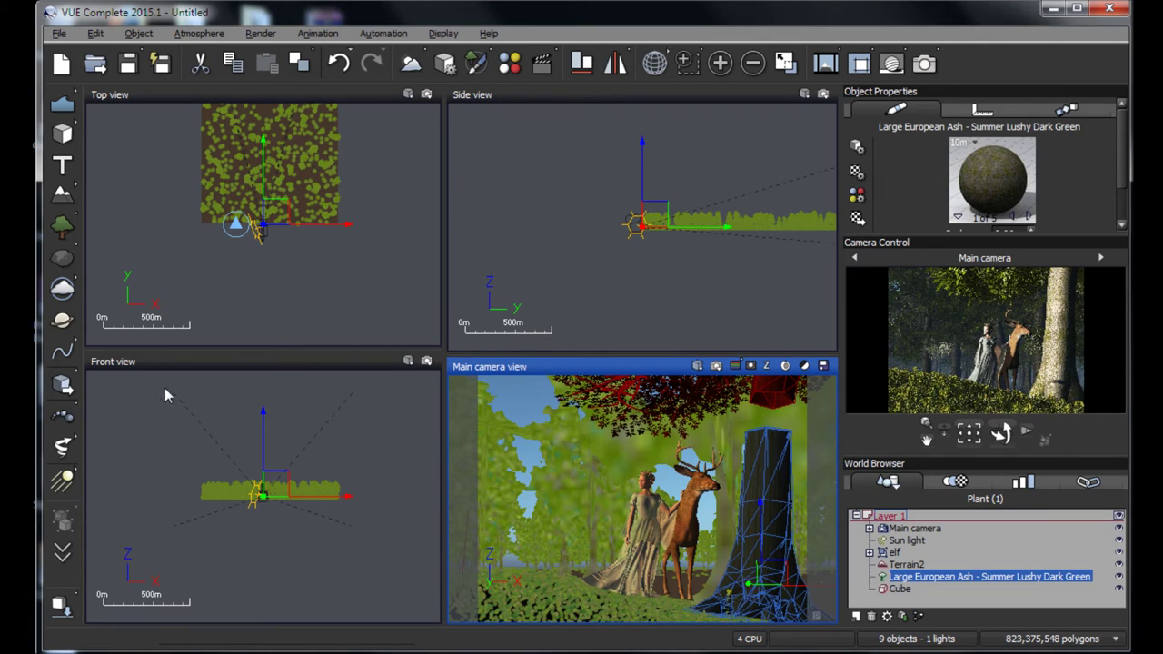
{"action": "right_click", "coordinate": [758, 558]}
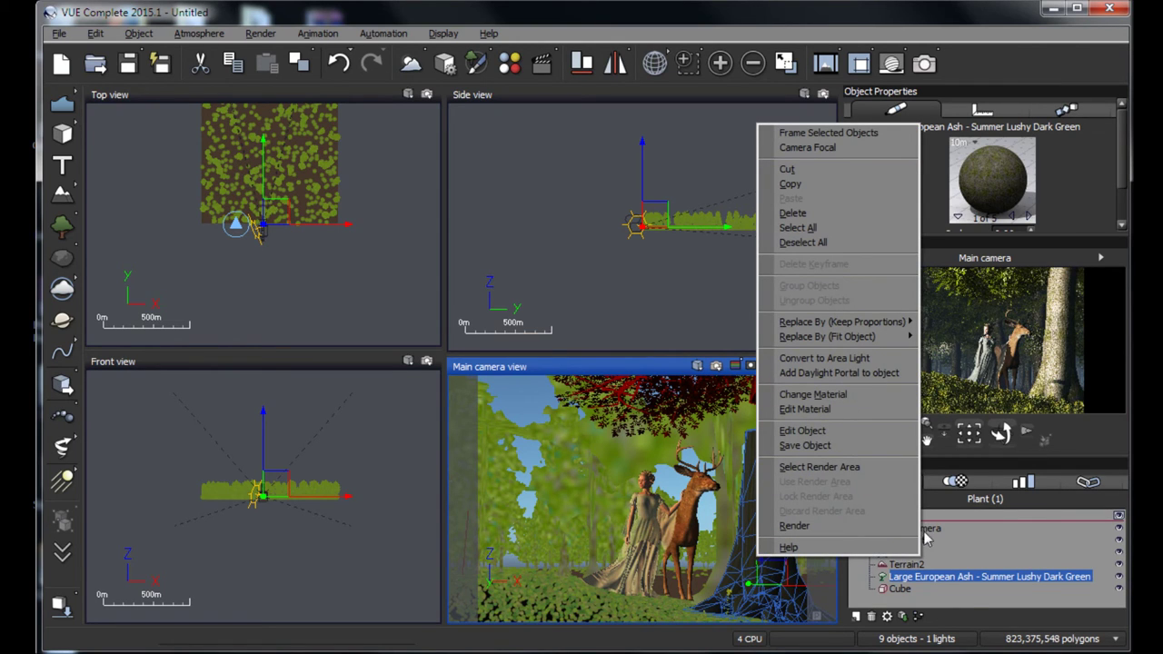
{"action": "right_click", "coordinate": [968, 585]}
{"action": "left_click", "coordinate": [999, 434]}
{"action": "right_click", "coordinate": [969, 549]}
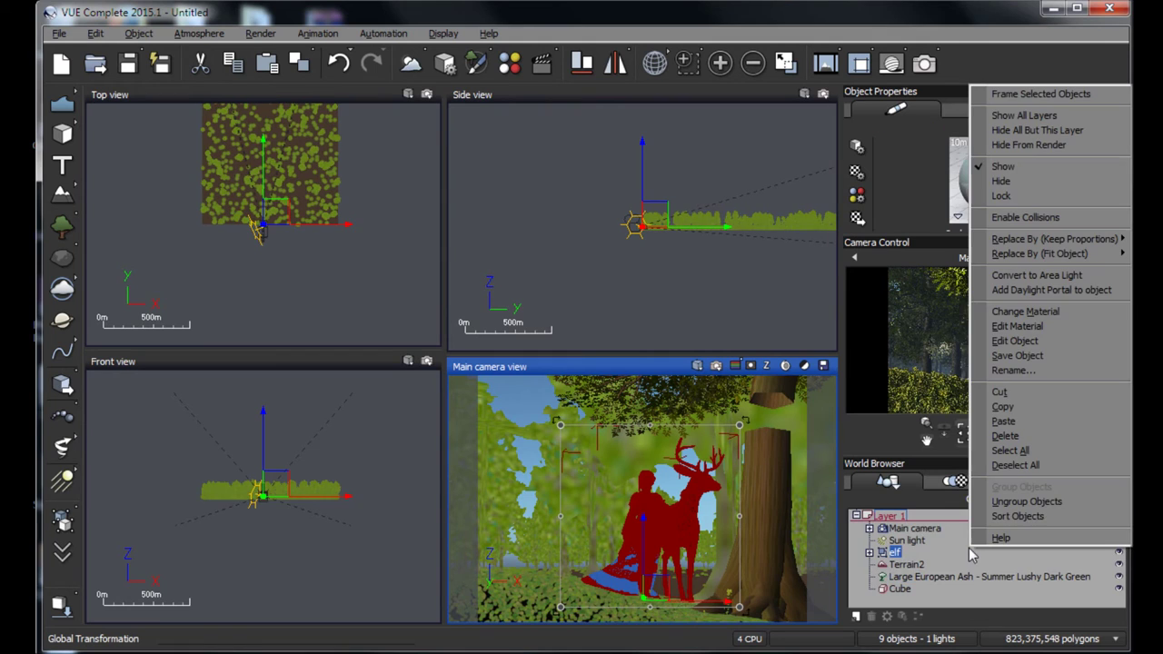
{"action": "left_click", "coordinate": [1013, 423]}
{"action": "left_click_drag", "start_coordinate": [755, 564], "coordinate": [522, 561]}
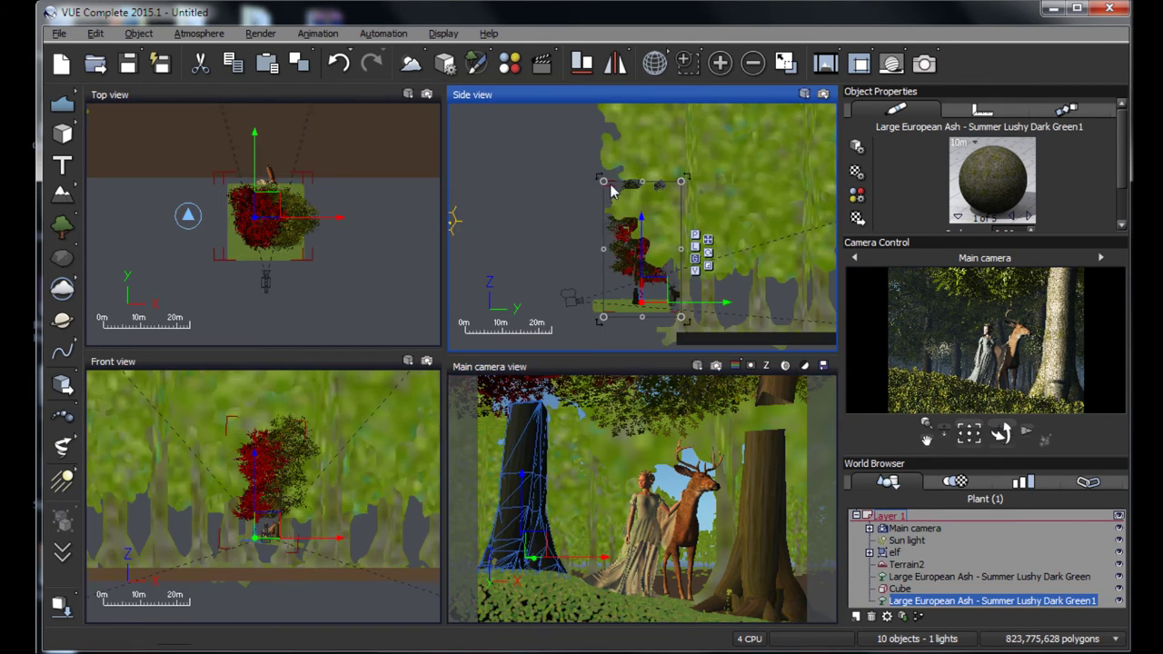
Step: Push the duplicated ash farther back, enlarge it and raise it slightly in the camera view
{"action": "left_click", "coordinate": [299, 242]}
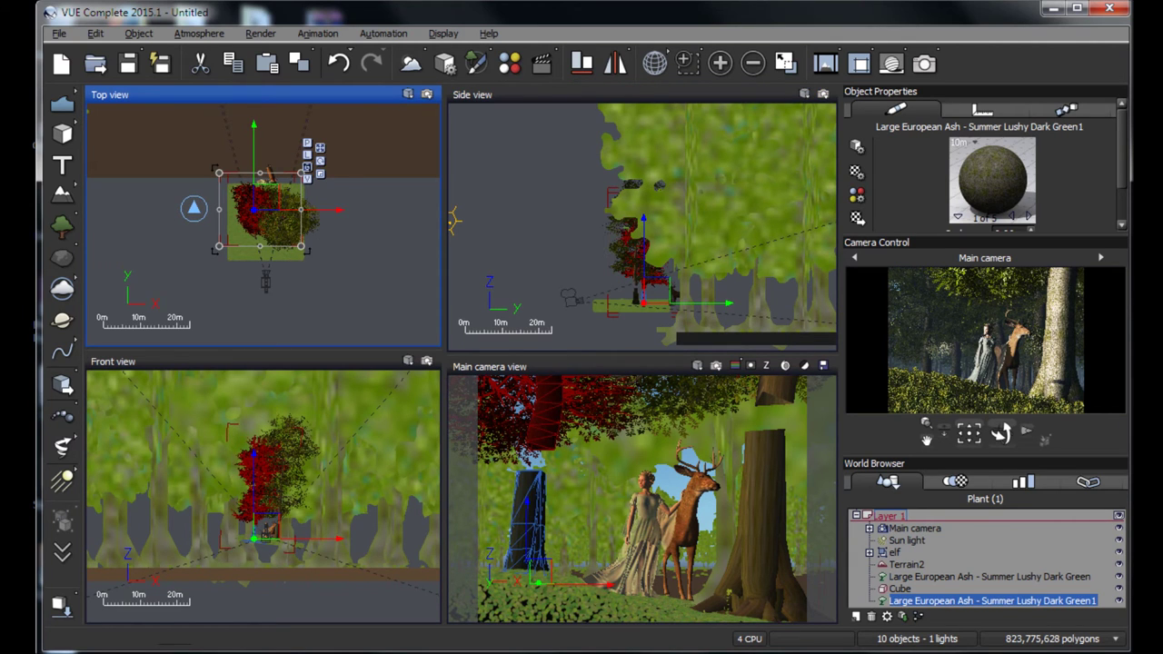
{"action": "left_click_drag", "start_coordinate": [276, 268], "coordinate": [314, 267]}
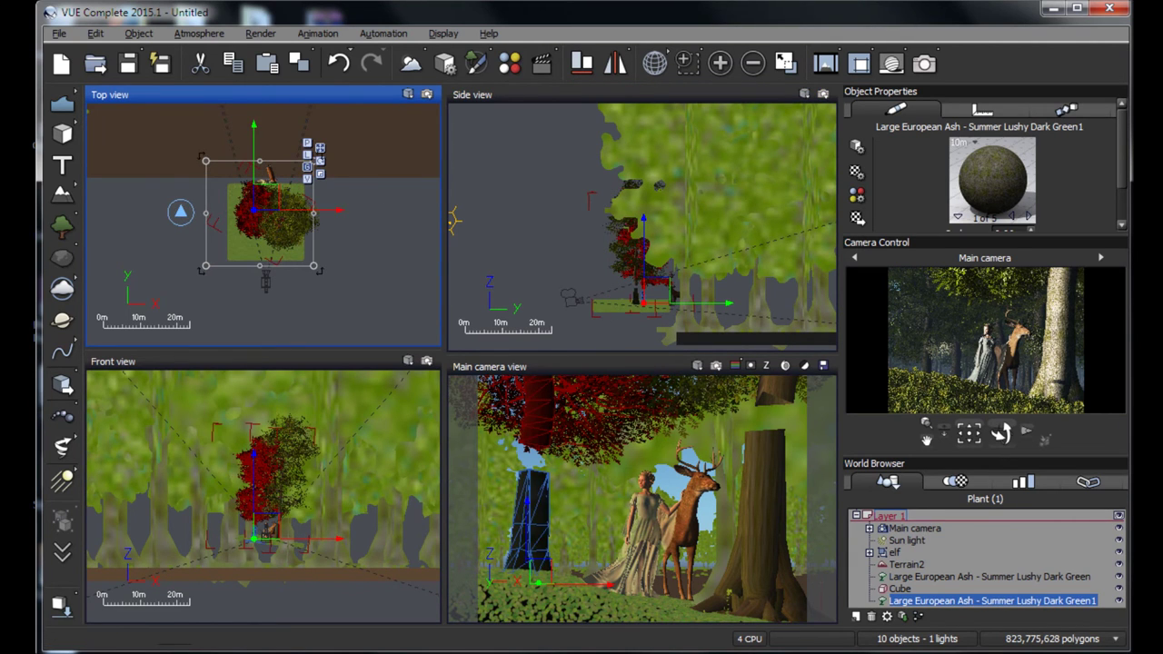
{"action": "left_click", "coordinate": [532, 548]}
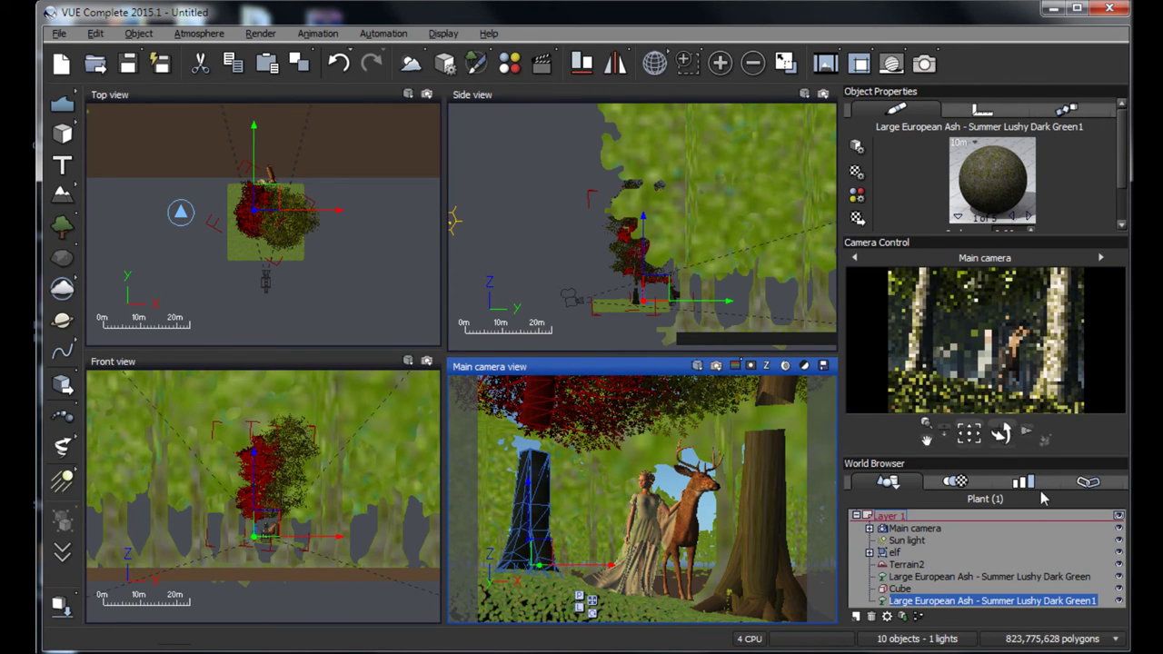
Step: Push the original ash beside the deer slightly farther back and shift it a little to the right
{"action": "left_click", "coordinate": [723, 227]}
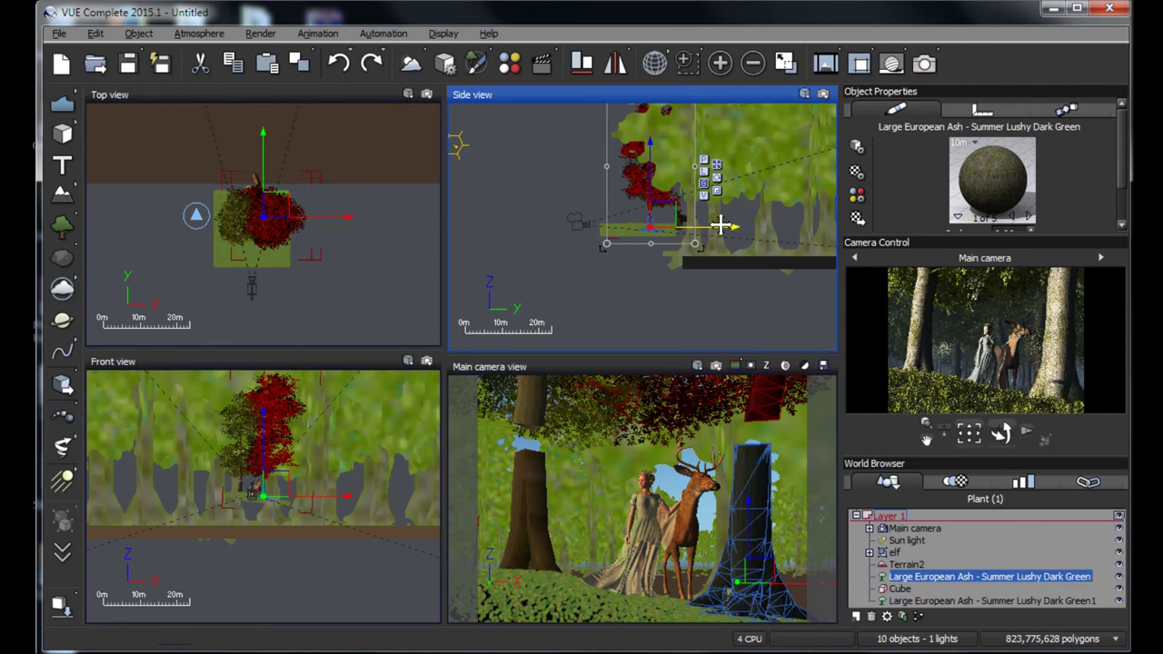
{"action": "left_click", "coordinate": [769, 565]}
Step: Maximise the main camera view, render the scene and accept the default post-render options
{"action": "left_click", "coordinate": [609, 415]}
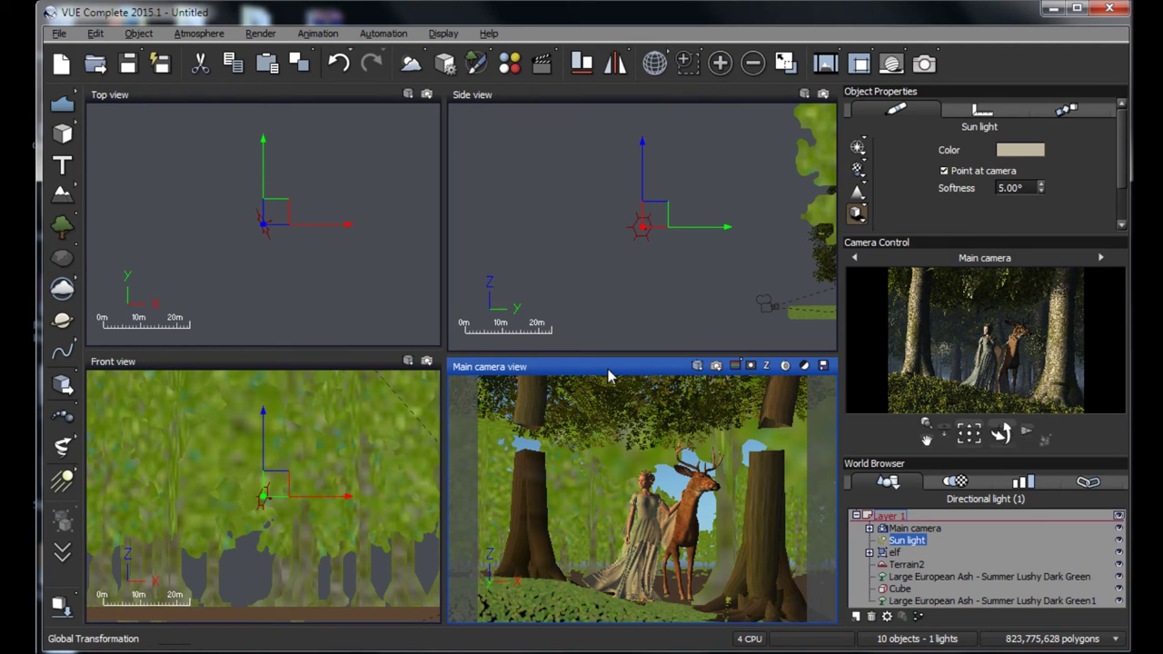
{"action": "left_click", "coordinate": [783, 64]}
{"action": "left_click", "coordinate": [924, 64]}
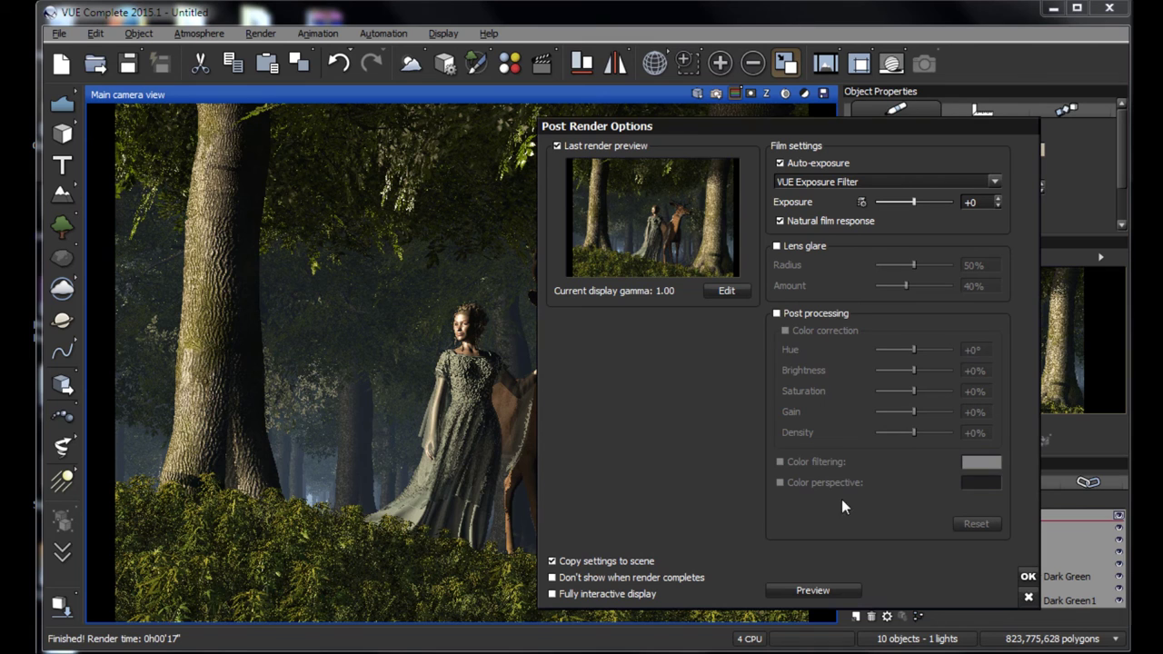
{"action": "left_click", "coordinate": [1027, 576]}
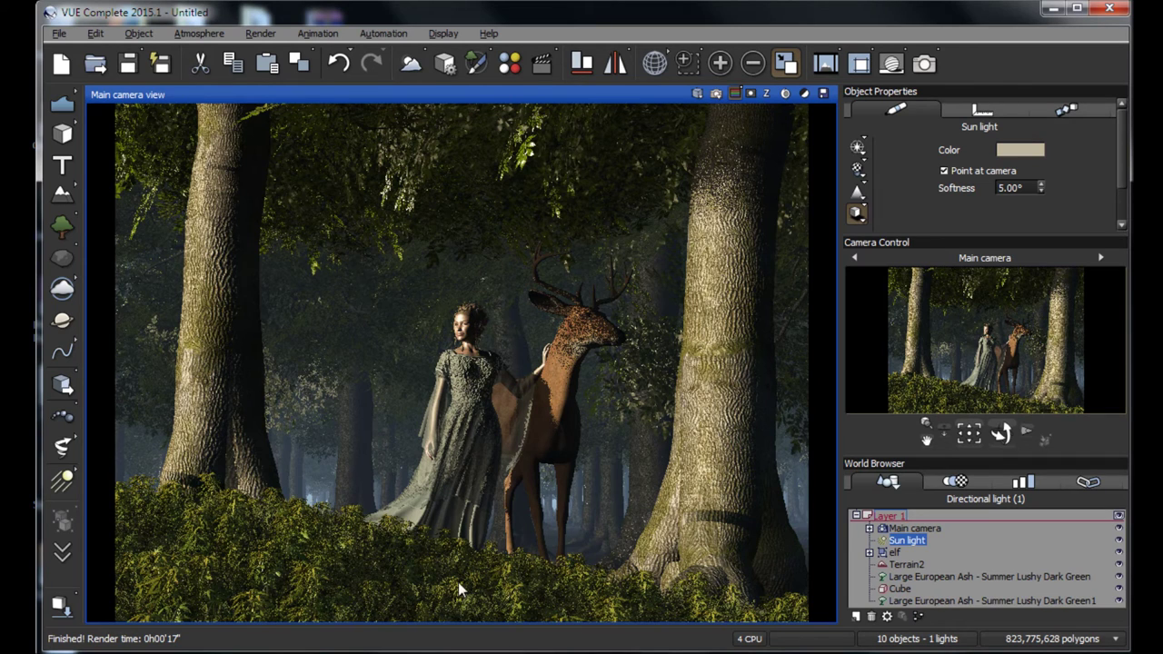
Step: Change the overall color of the skirt material on the elf's skirt_1 mesh to white (255, 255, 255)
{"action": "left_click", "coordinate": [870, 553]}
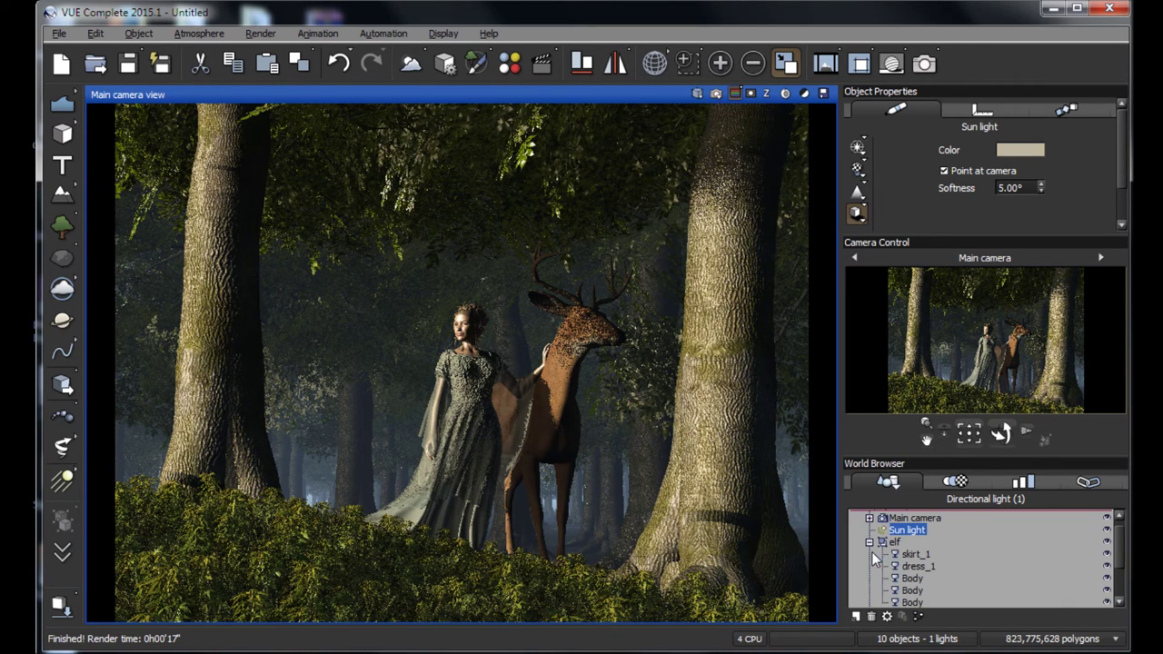
{"action": "left_click", "coordinate": [925, 556]}
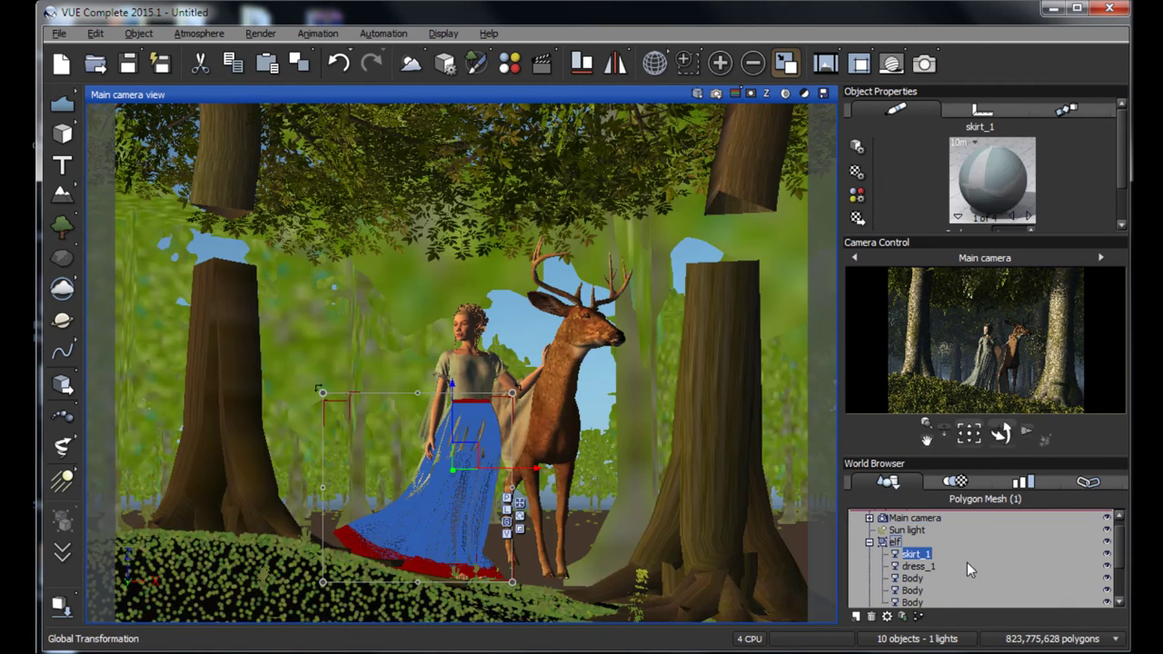
{"action": "double_click", "coordinate": [978, 188]}
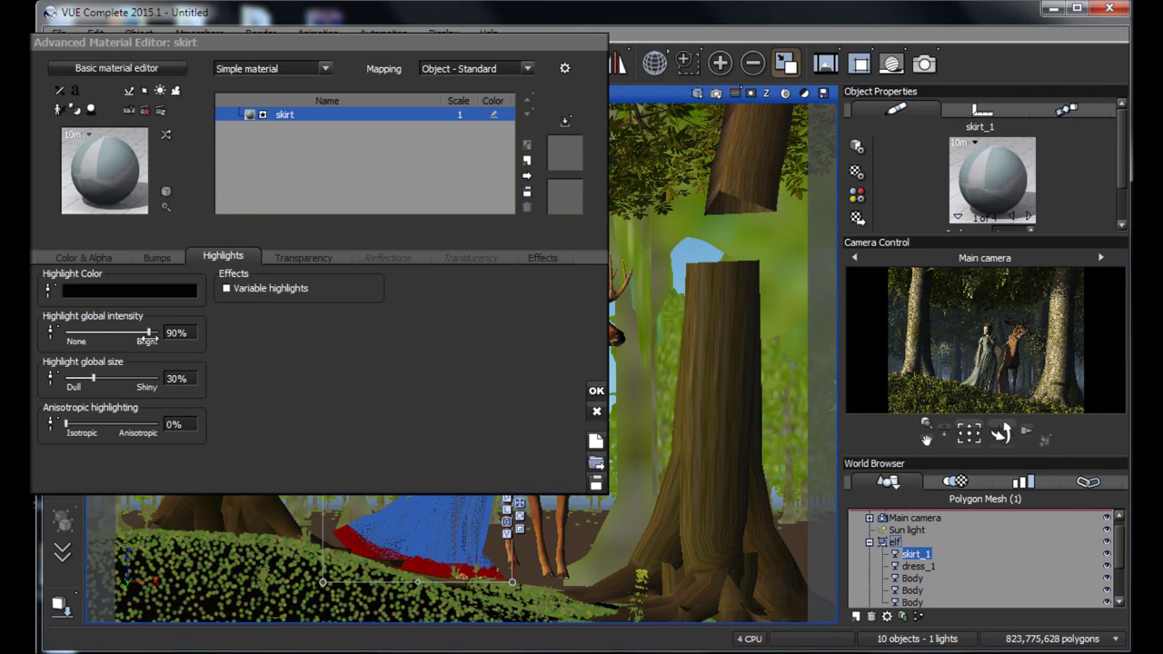
{"action": "left_click", "coordinate": [84, 257]}
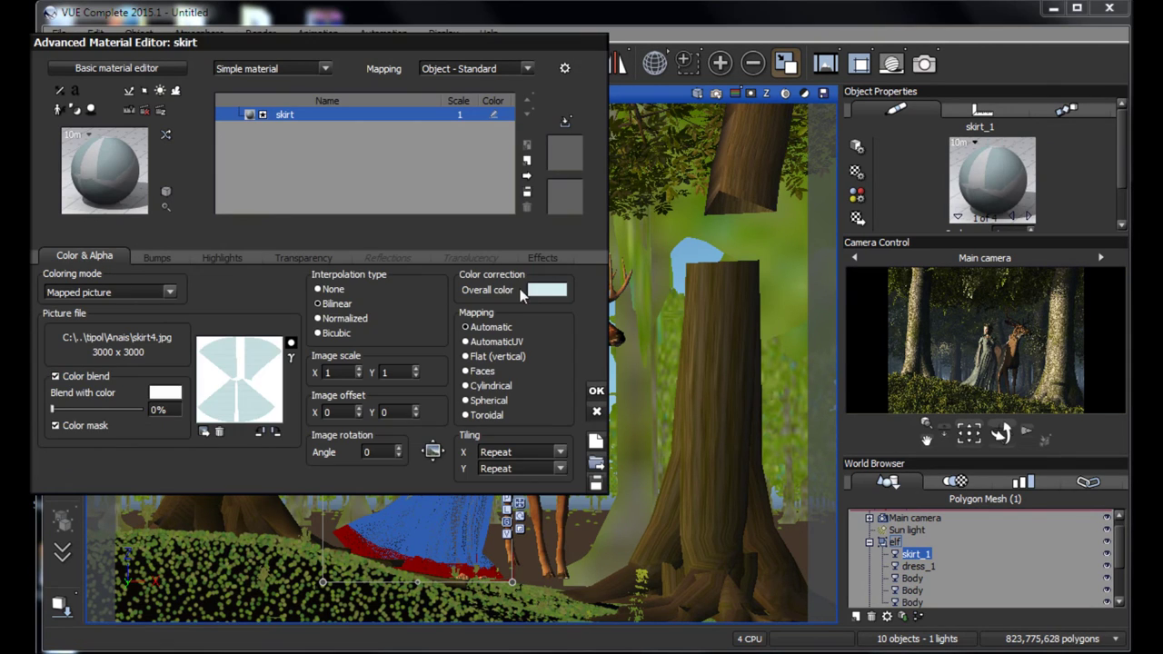
{"action": "left_click", "coordinate": [551, 291]}
{"action": "left_click_drag", "start_coordinate": [672, 218], "coordinate": [670, 209]}
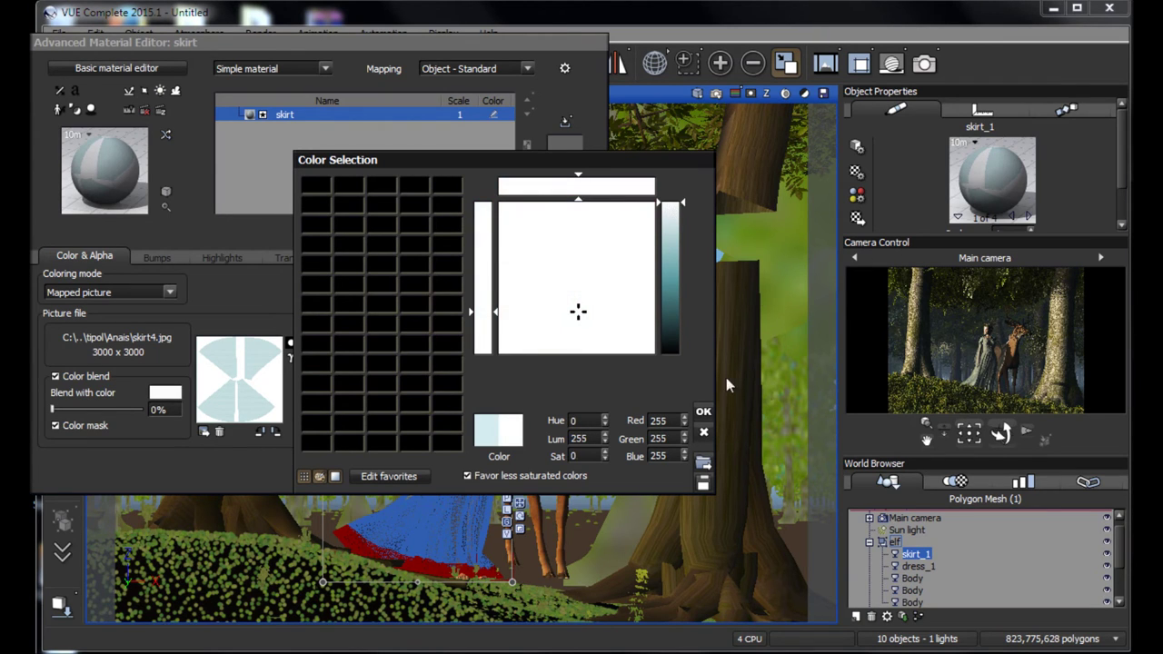
{"action": "left_click", "coordinate": [703, 411]}
Step: Change the overall color of skirt_1's fly material to white (255, 255, 255)
{"action": "left_click", "coordinate": [1030, 218]}
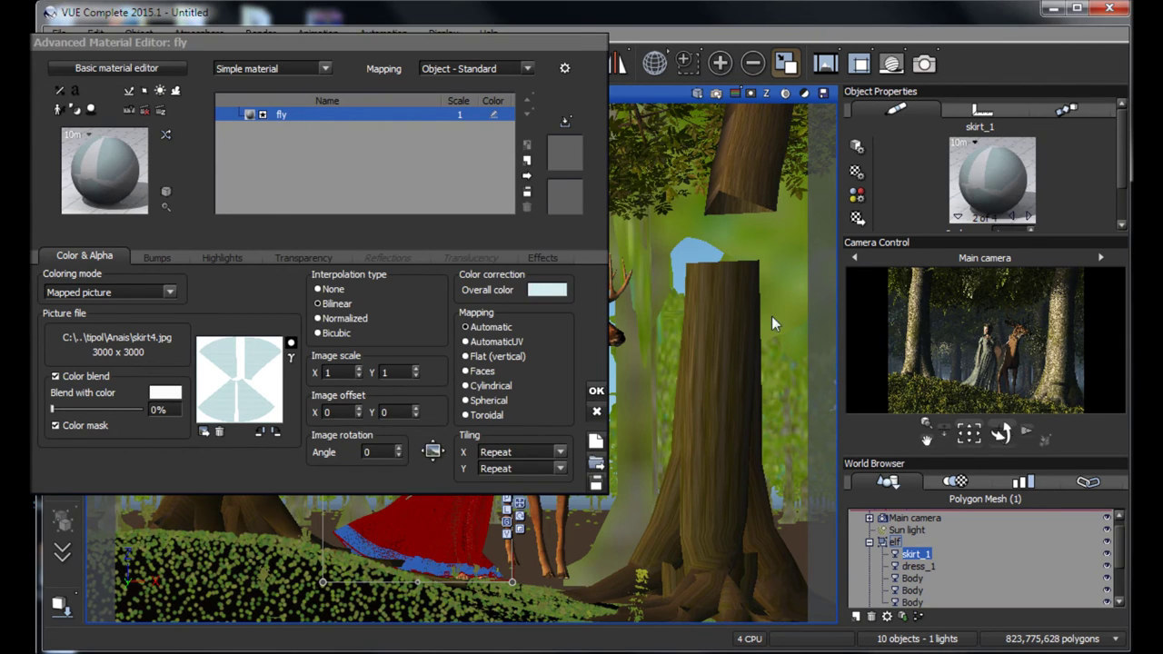
{"action": "left_click", "coordinate": [545, 290]}
{"action": "left_click_drag", "start_coordinate": [665, 221], "coordinate": [668, 207]}
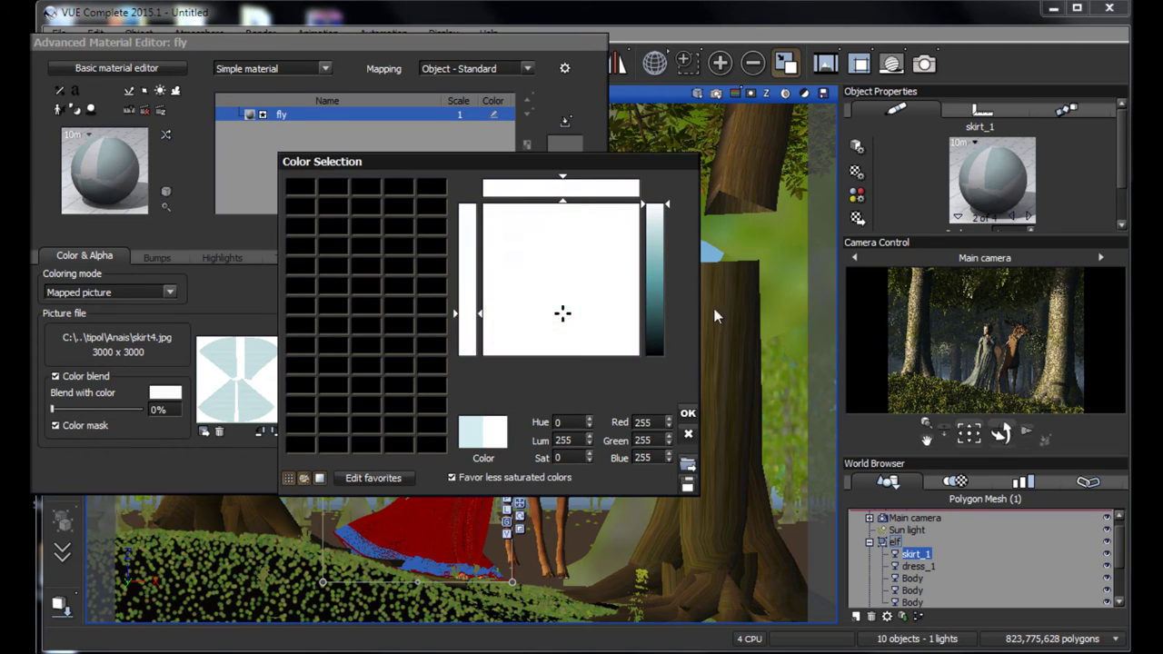
{"action": "left_click", "coordinate": [704, 411]}
{"action": "left_click", "coordinate": [1029, 218]}
Step: Change the overall color of dress_1's sleeve_fly material to white (255, 255, 255), then redisplay the last render
{"action": "left_click", "coordinate": [916, 566]}
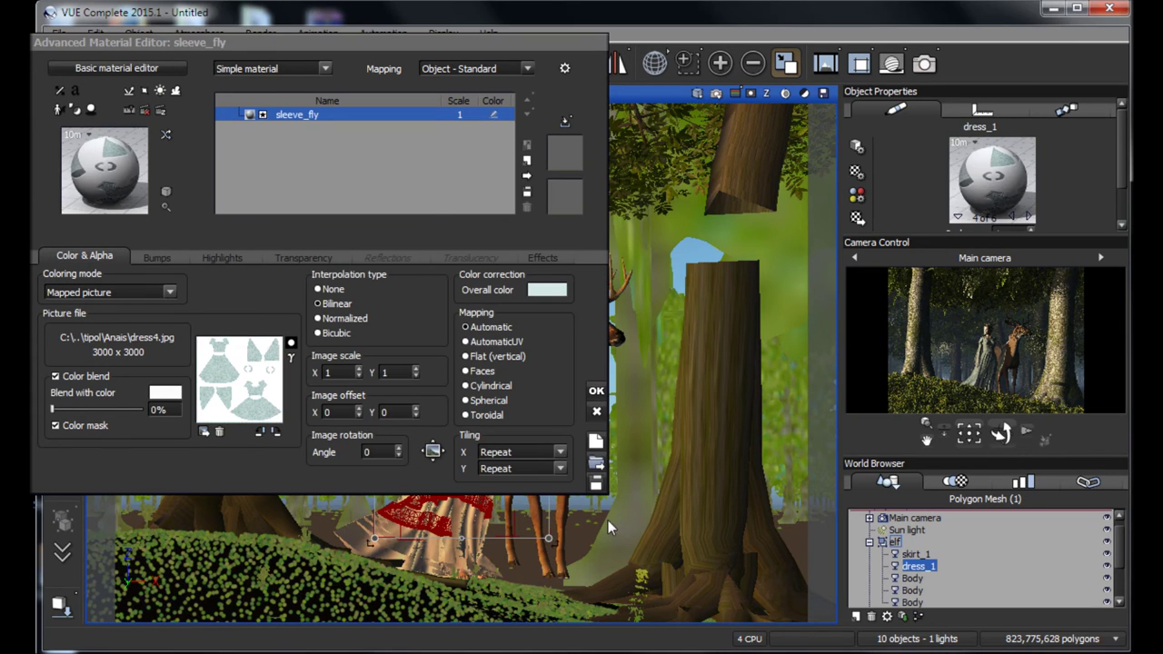
{"action": "left_click", "coordinate": [555, 290]}
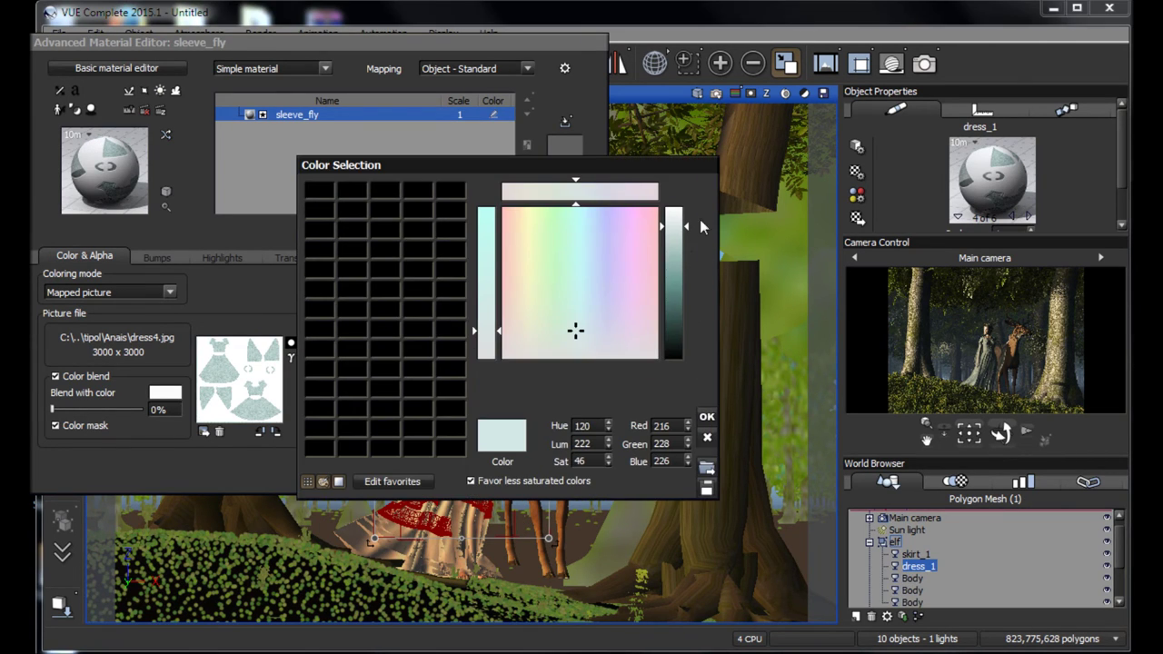
{"action": "left_click_drag", "start_coordinate": [700, 225], "coordinate": [698, 205]}
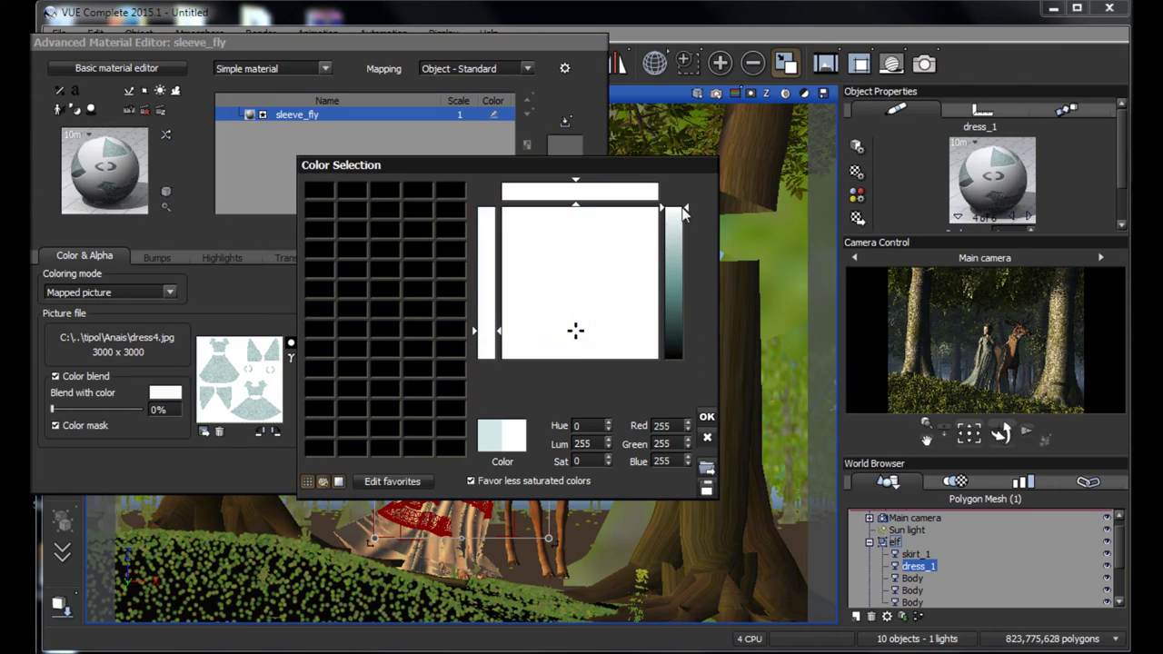
{"action": "left_click", "coordinate": [707, 417]}
{"action": "key", "text": "Return"}
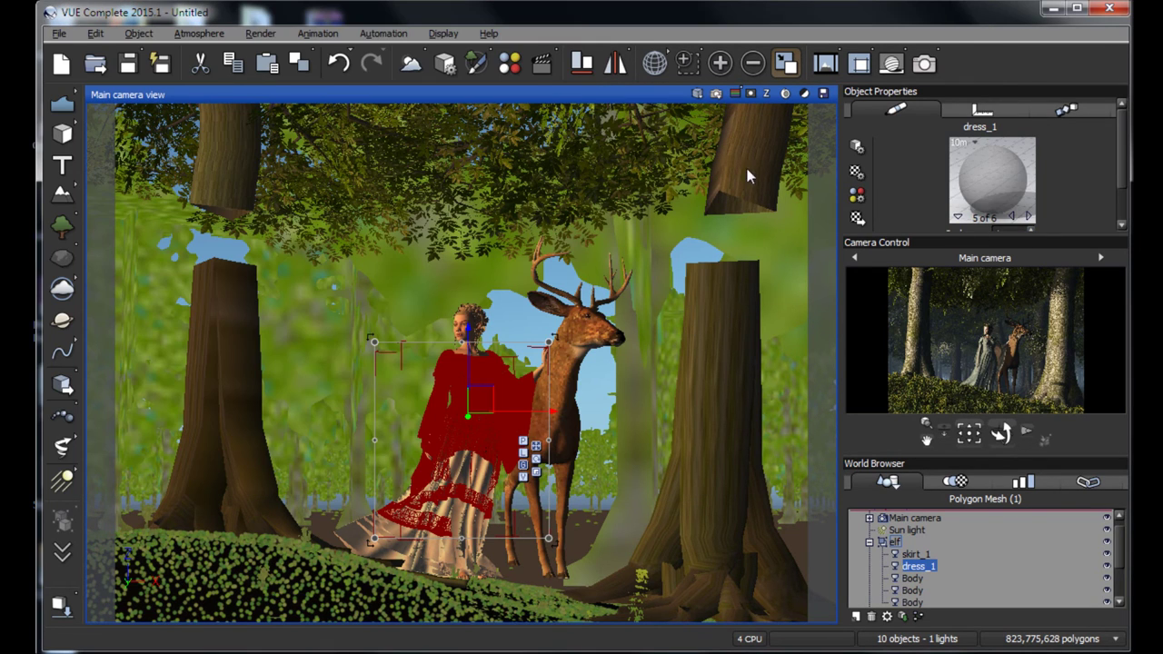
{"action": "left_click", "coordinate": [736, 94]}
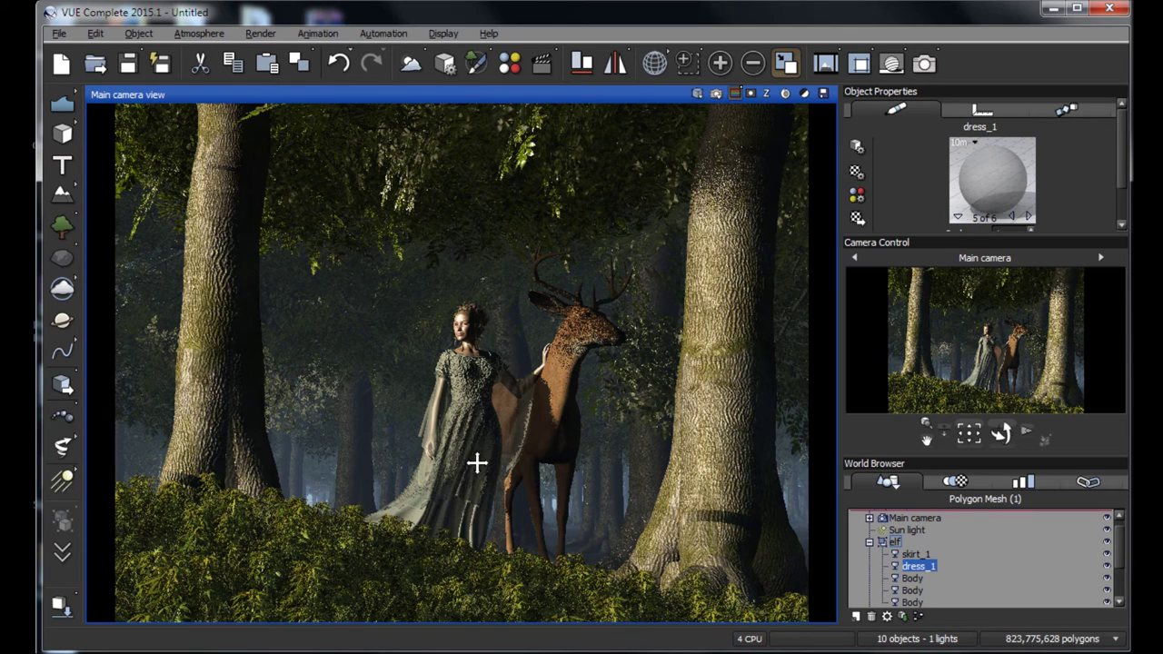
Step: On the first Body mesh in the elf group, set the highlight global intensity of the 2_SkinHead material to 0%
{"action": "left_click", "coordinate": [912, 579]}
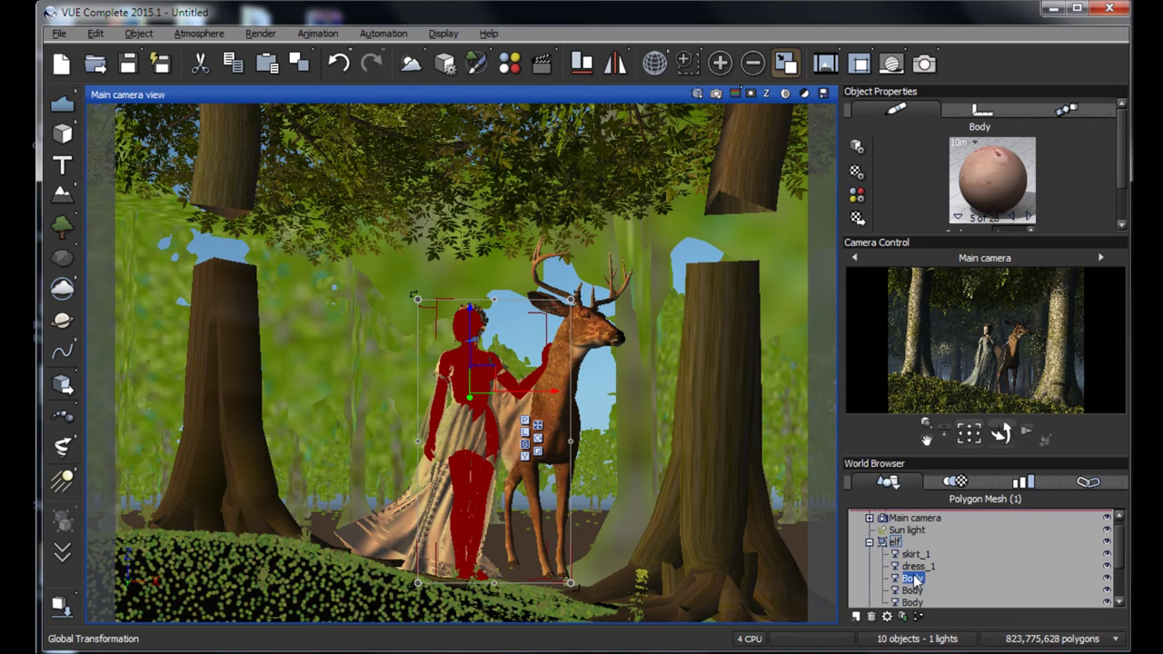
{"action": "double_click", "coordinate": [993, 189]}
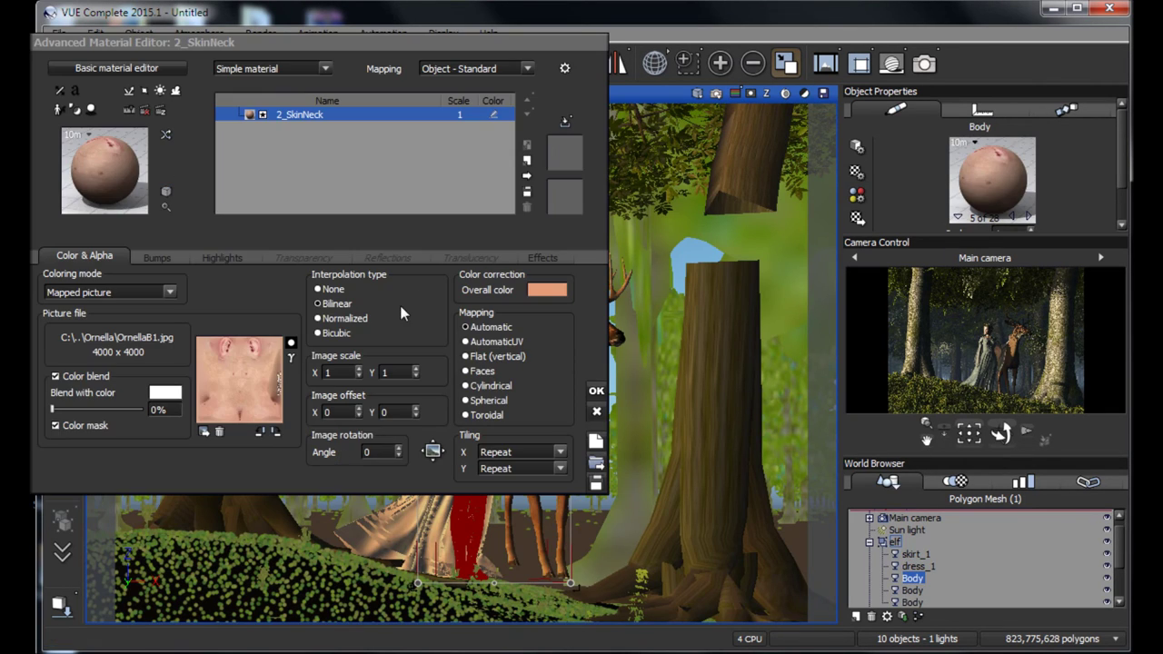
{"action": "left_click", "coordinate": [218, 257]}
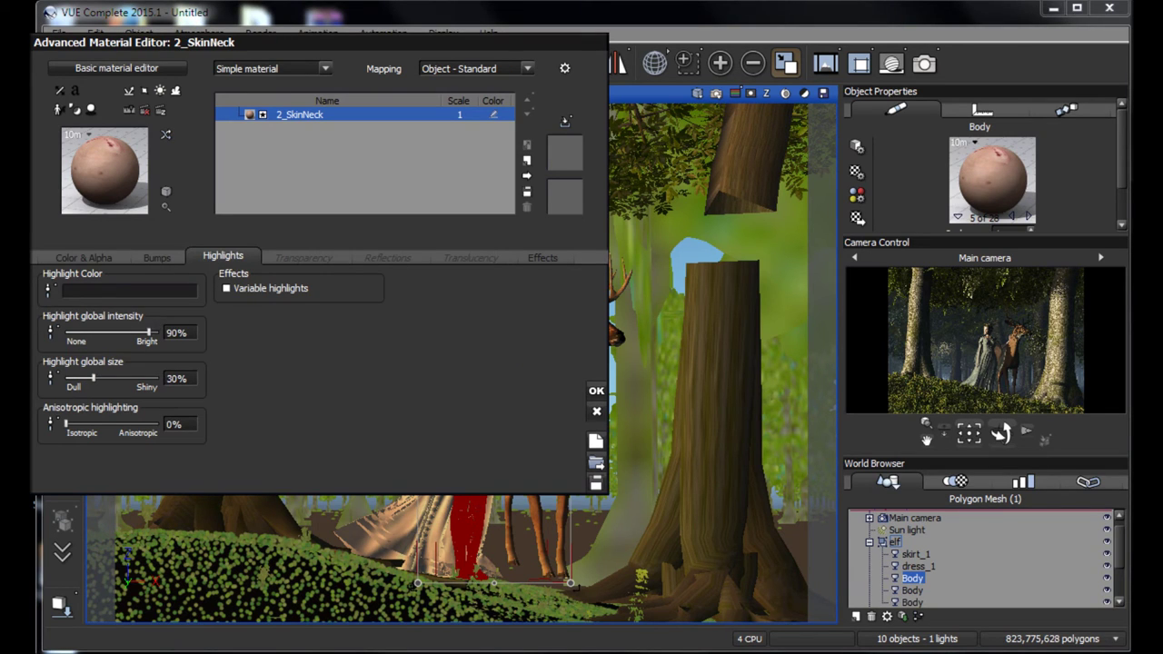
{"action": "left_click", "coordinate": [1012, 217]}
{"action": "left_click", "coordinate": [1012, 216]}
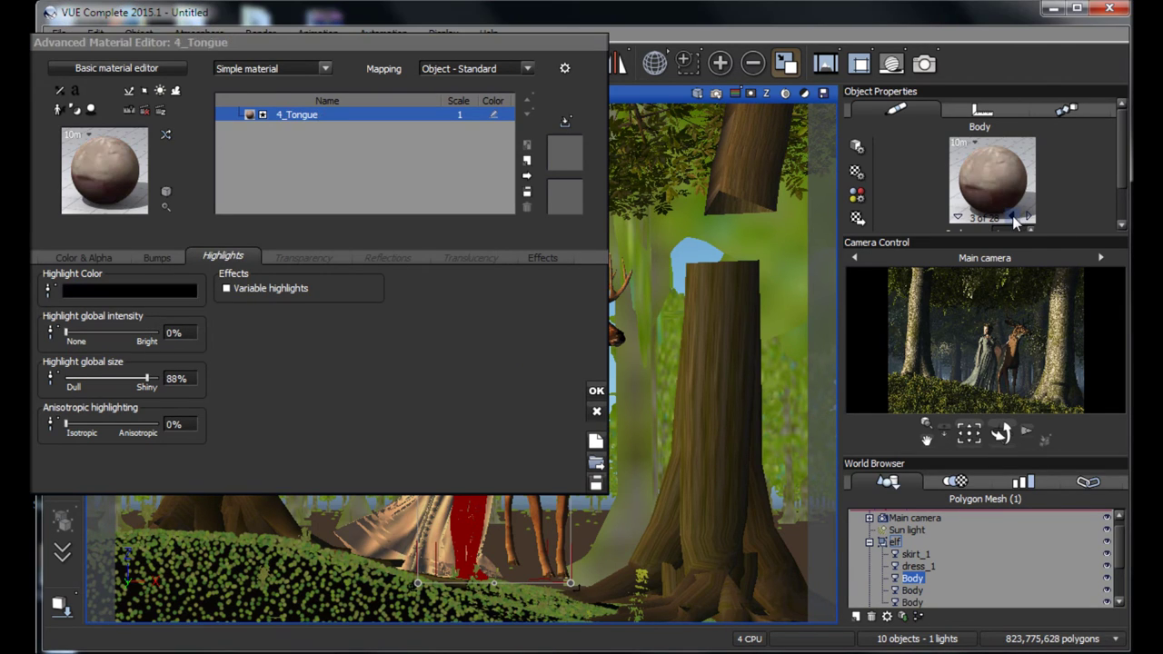
{"action": "left_click", "coordinate": [1027, 217]}
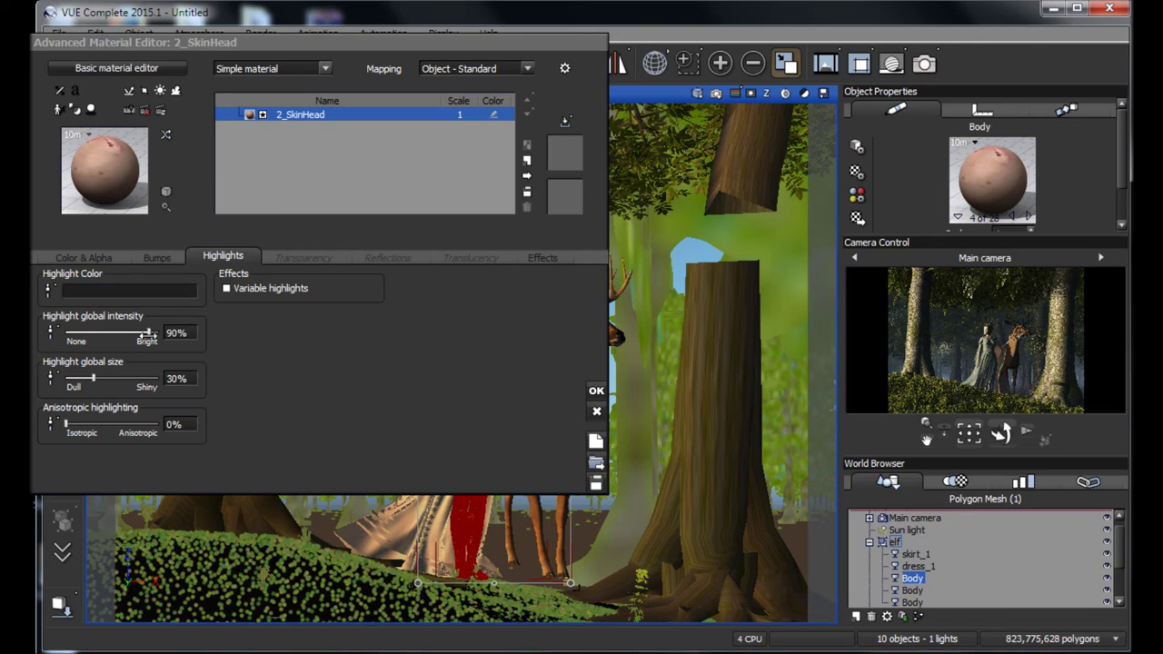
{"action": "left_click_drag", "start_coordinate": [146, 333], "coordinate": [38, 332]}
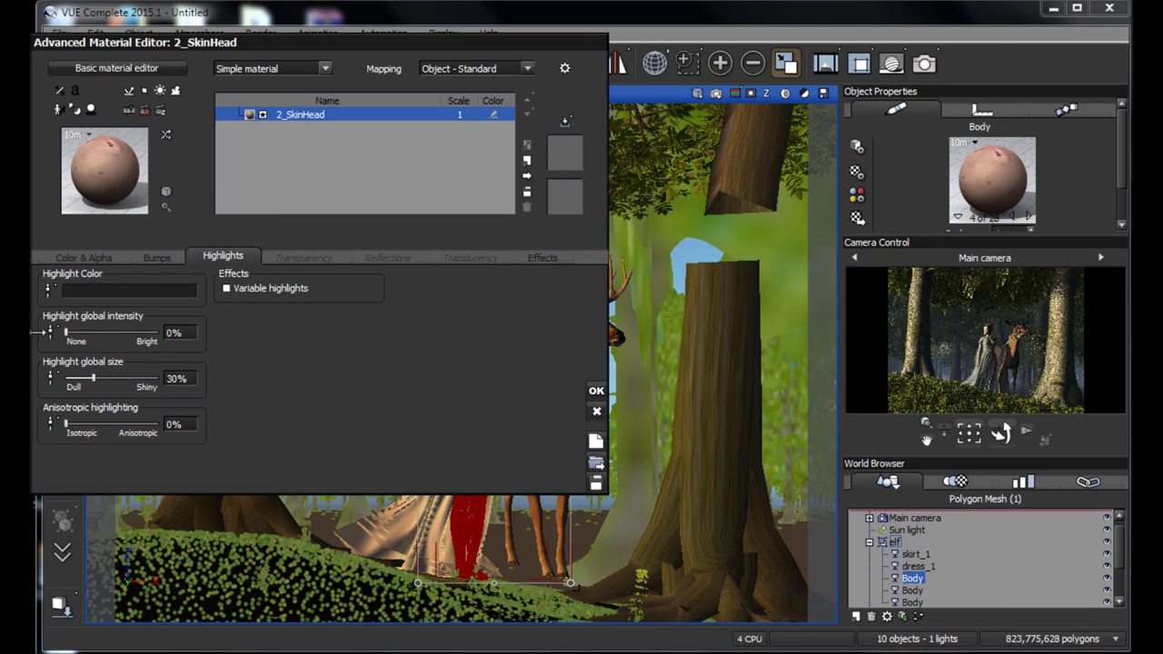
Step: Set the highlight global intensity to 0% on the Body's 2_SkinNeck, 2_SkinTorso and 2_Nipple materials
{"action": "left_click", "coordinate": [1028, 217]}
{"action": "left_click_drag", "start_coordinate": [146, 332], "coordinate": [37, 333]}
{"action": "left_click", "coordinate": [1029, 218]}
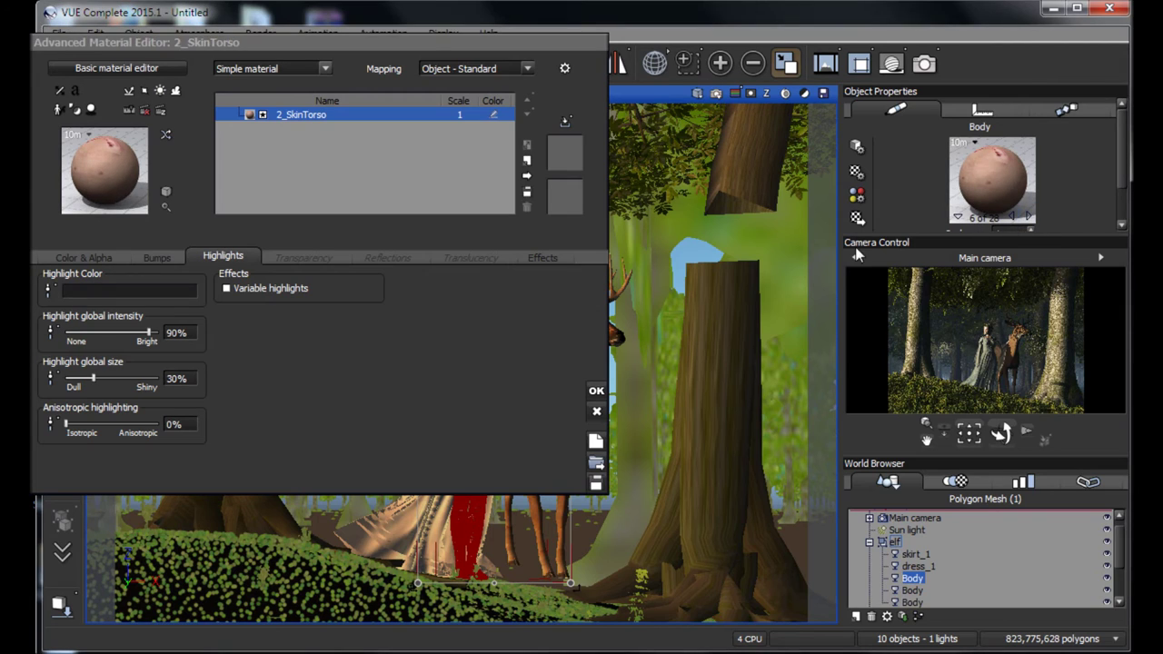
{"action": "left_click_drag", "start_coordinate": [150, 333], "coordinate": [37, 333]}
{"action": "left_click", "coordinate": [1029, 218]}
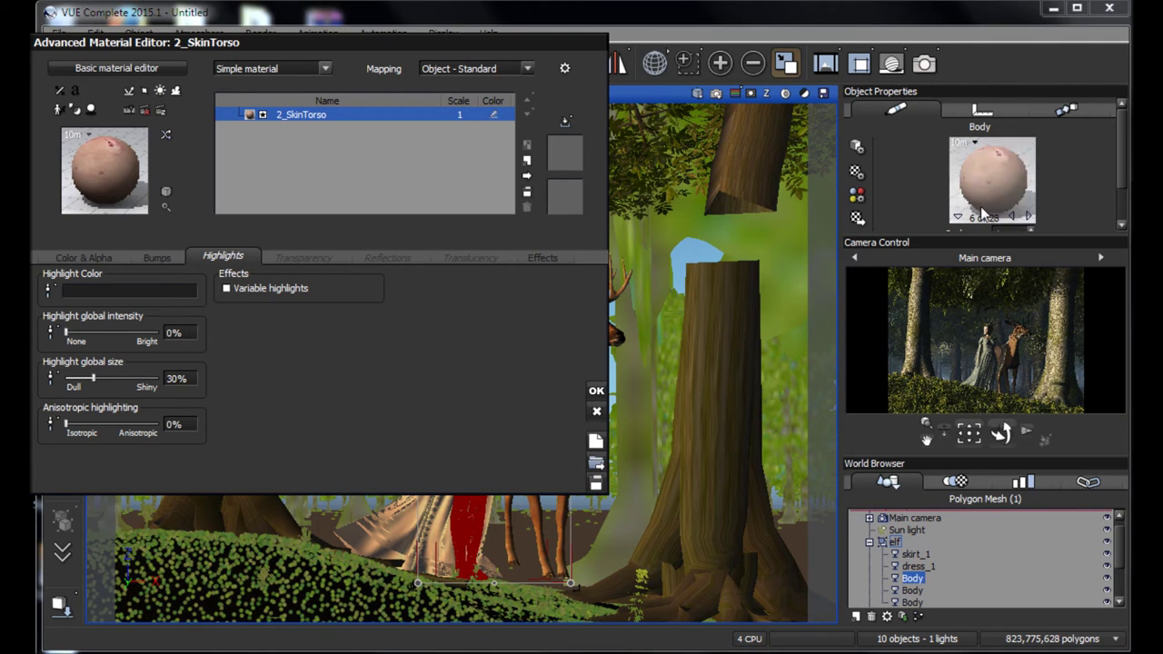
{"action": "left_click_drag", "start_coordinate": [149, 333], "coordinate": [37, 333]}
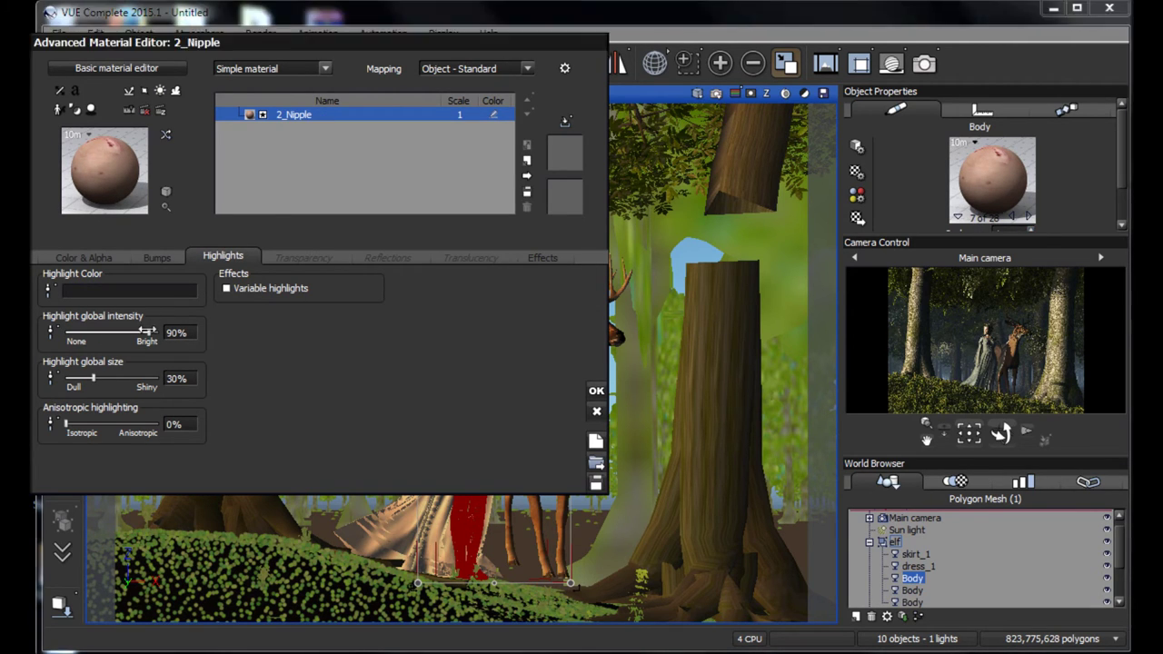
Step: Set the highlight global intensity to 0% on the Body's 2_SkinHip, 3_SkinArm and 3_SkinFoot materials
{"action": "left_click", "coordinate": [1028, 218]}
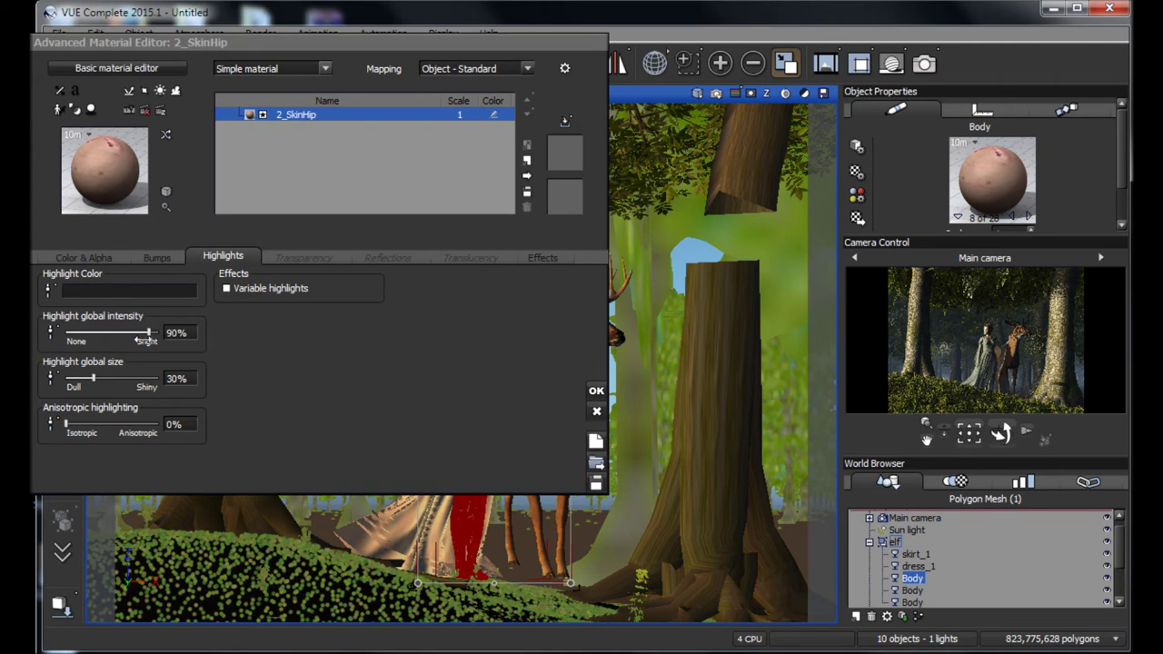
{"action": "left_click_drag", "start_coordinate": [150, 332], "coordinate": [37, 332]}
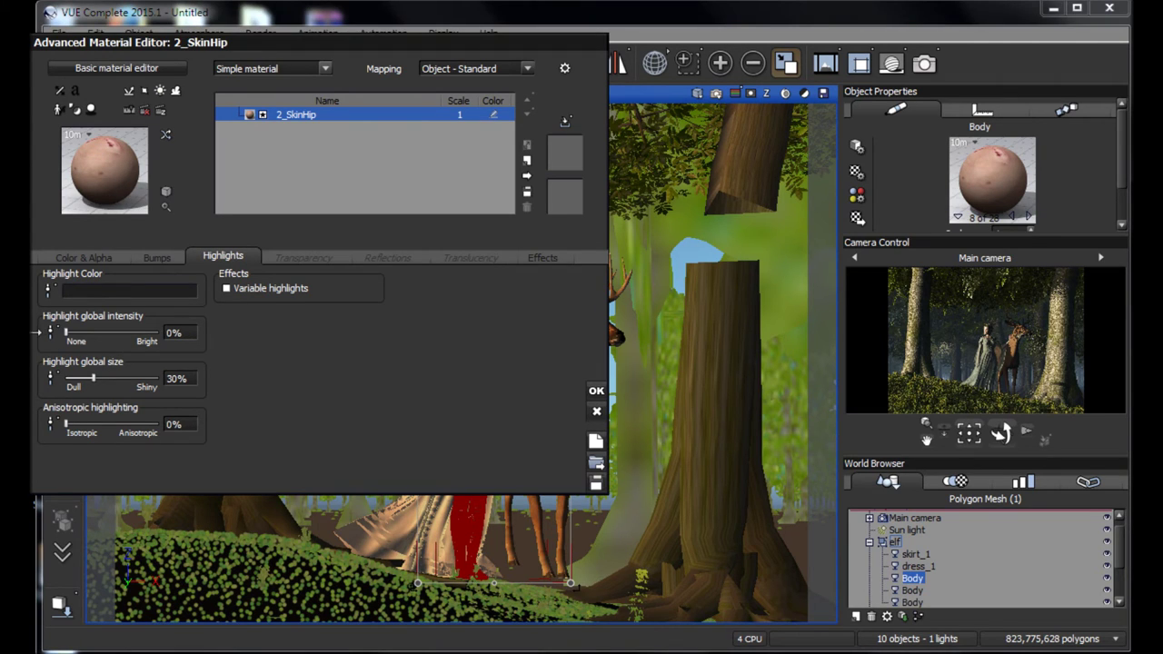
{"action": "left_click", "coordinate": [1029, 217]}
{"action": "left_click_drag", "start_coordinate": [150, 333], "coordinate": [37, 332]}
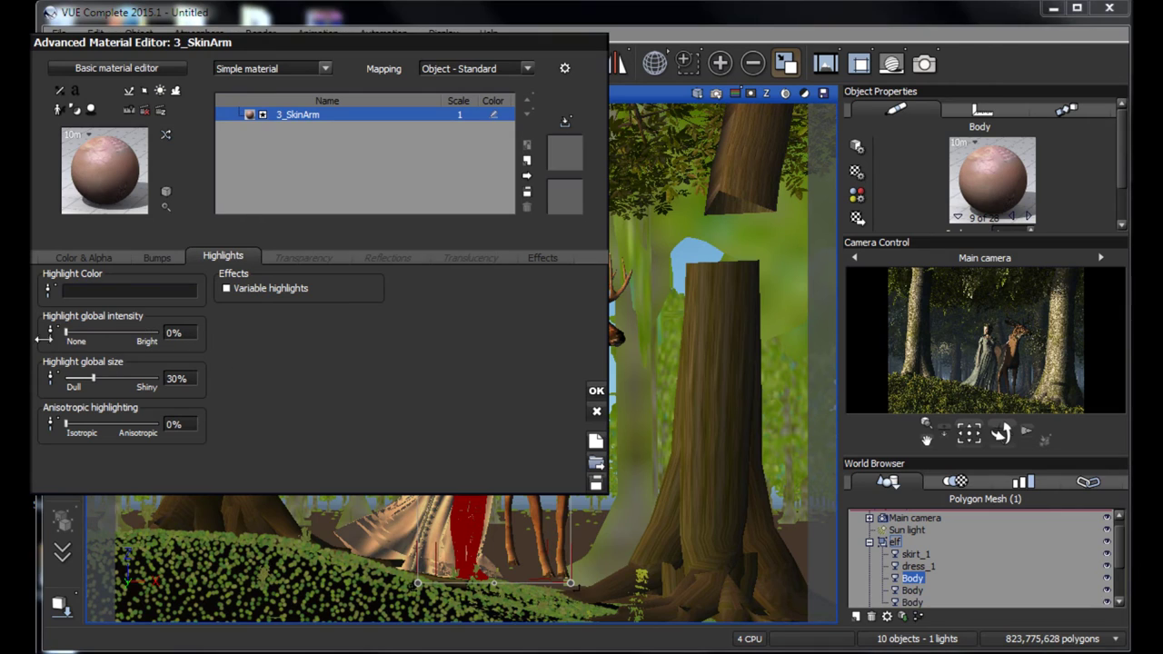
{"action": "left_click", "coordinate": [1029, 217]}
{"action": "left_click_drag", "start_coordinate": [150, 332], "coordinate": [38, 332]}
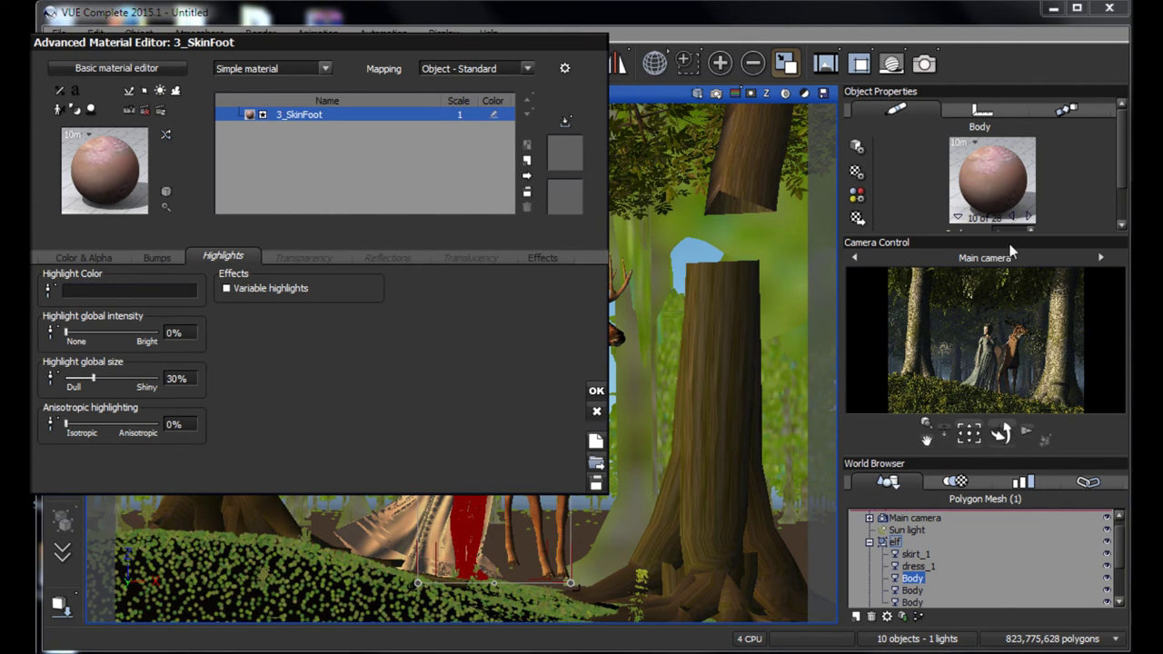
Step: Set the highlight global intensity to 0% on the Body's 3_SkinForearm and 3_SkinLeg materials
{"action": "left_click", "coordinate": [1029, 217]}
{"action": "left_click_drag", "start_coordinate": [150, 332], "coordinate": [38, 332]}
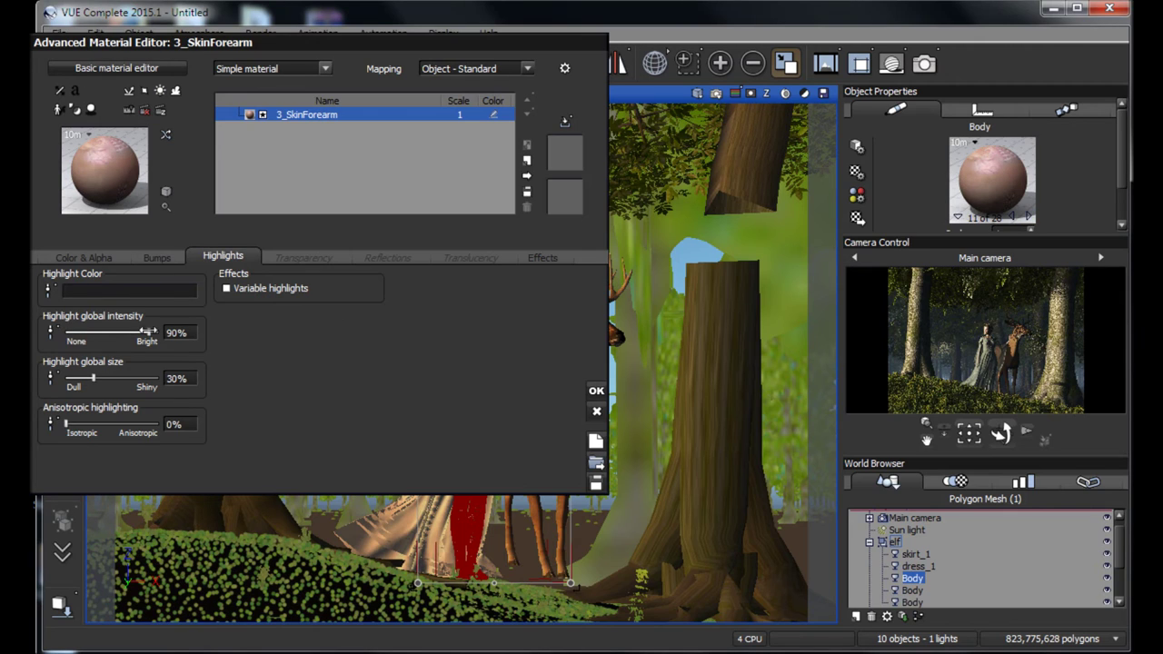
{"action": "left_click", "coordinate": [1028, 218]}
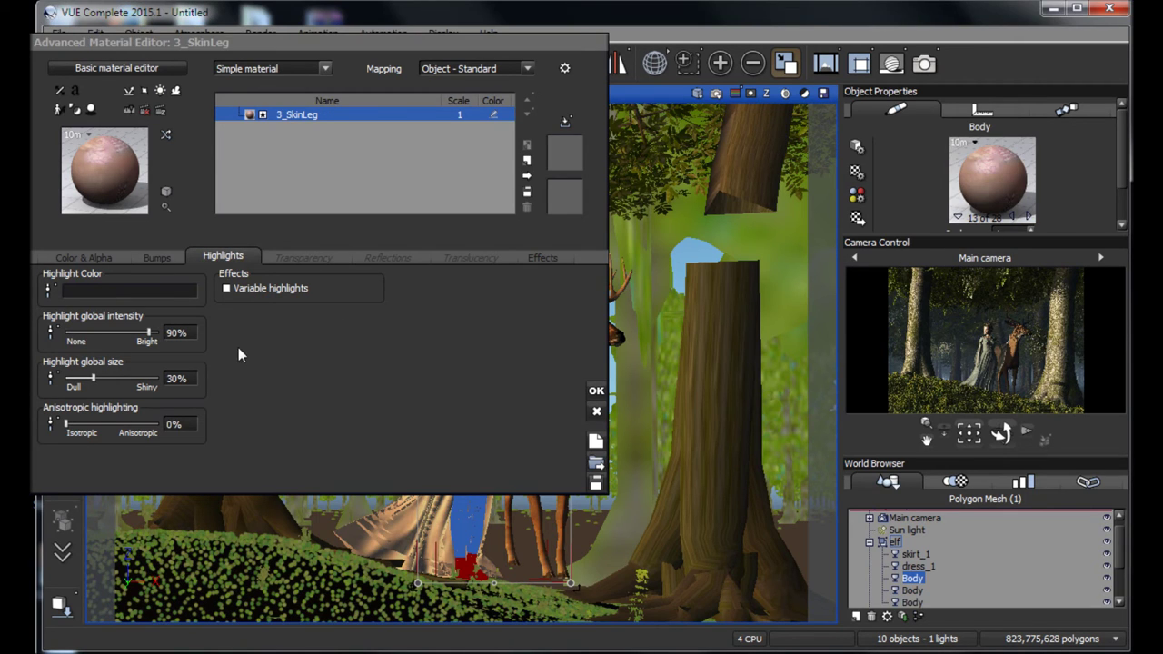
{"action": "left_click_drag", "start_coordinate": [150, 333], "coordinate": [58, 334]}
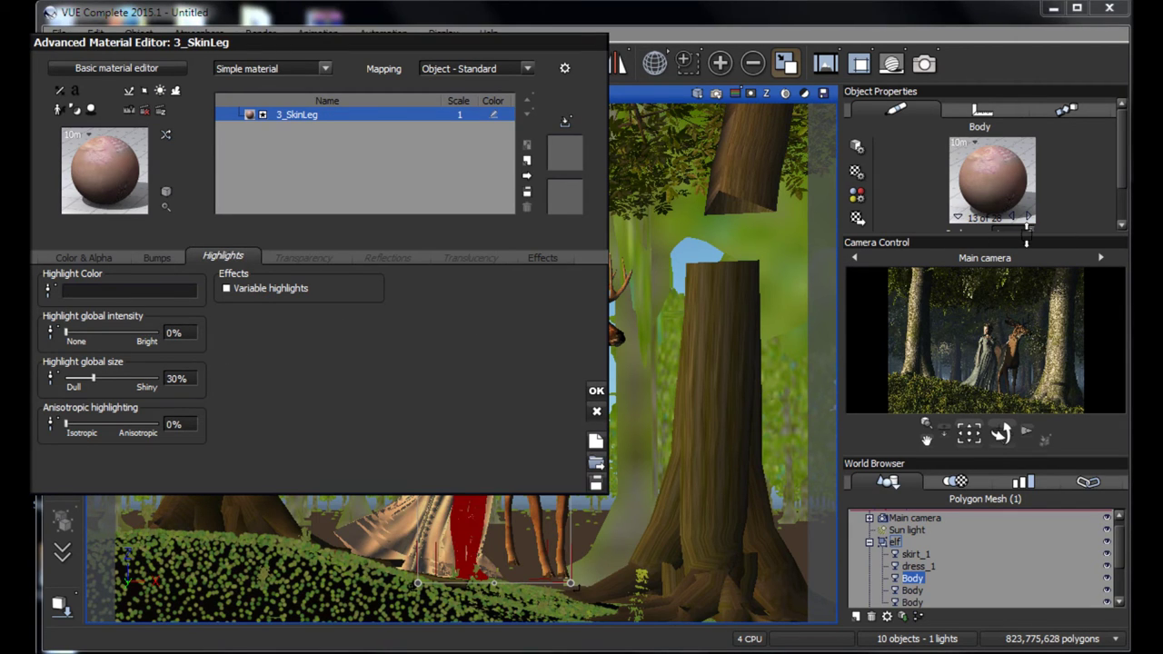
{"action": "left_click", "coordinate": [1029, 217]}
{"action": "left_click_drag", "start_coordinate": [141, 333], "coordinate": [54, 334]}
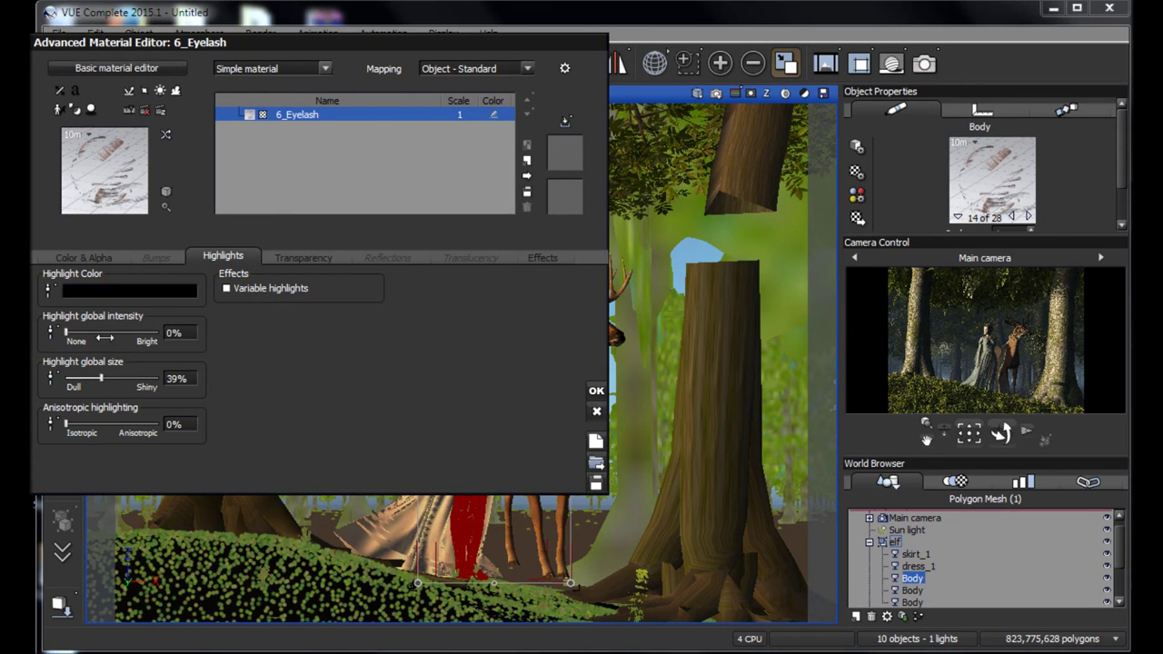
Step: Close the material editor, render the main camera view and restore the four-view layout
{"action": "left_click", "coordinate": [784, 284]}
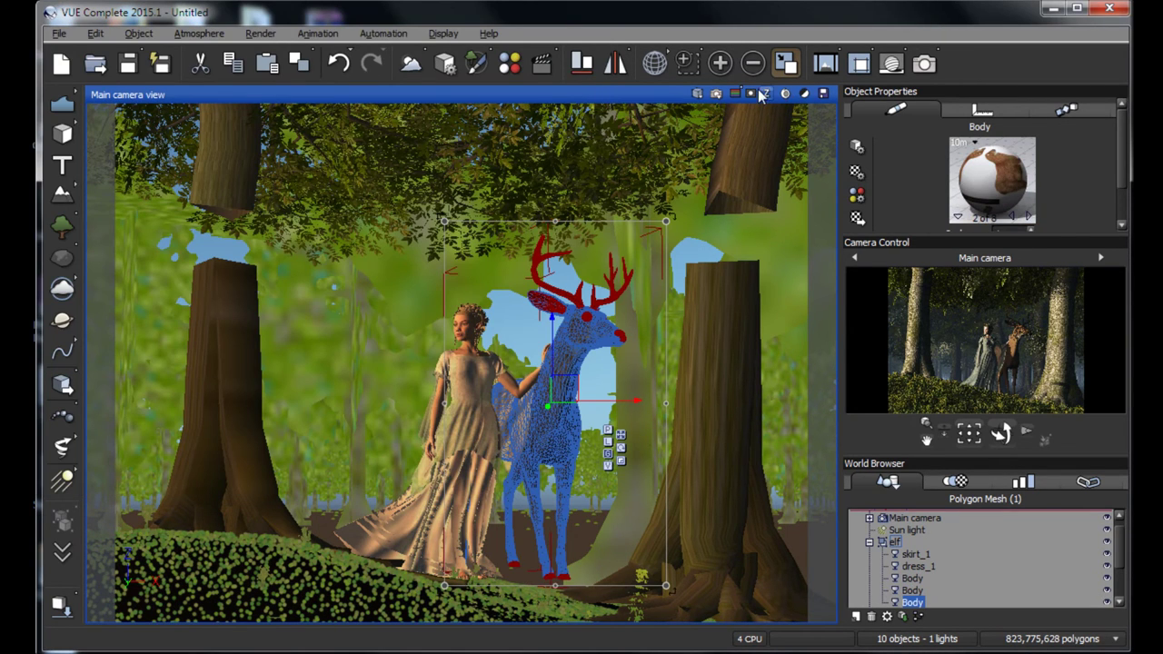
{"action": "left_click", "coordinate": [924, 64]}
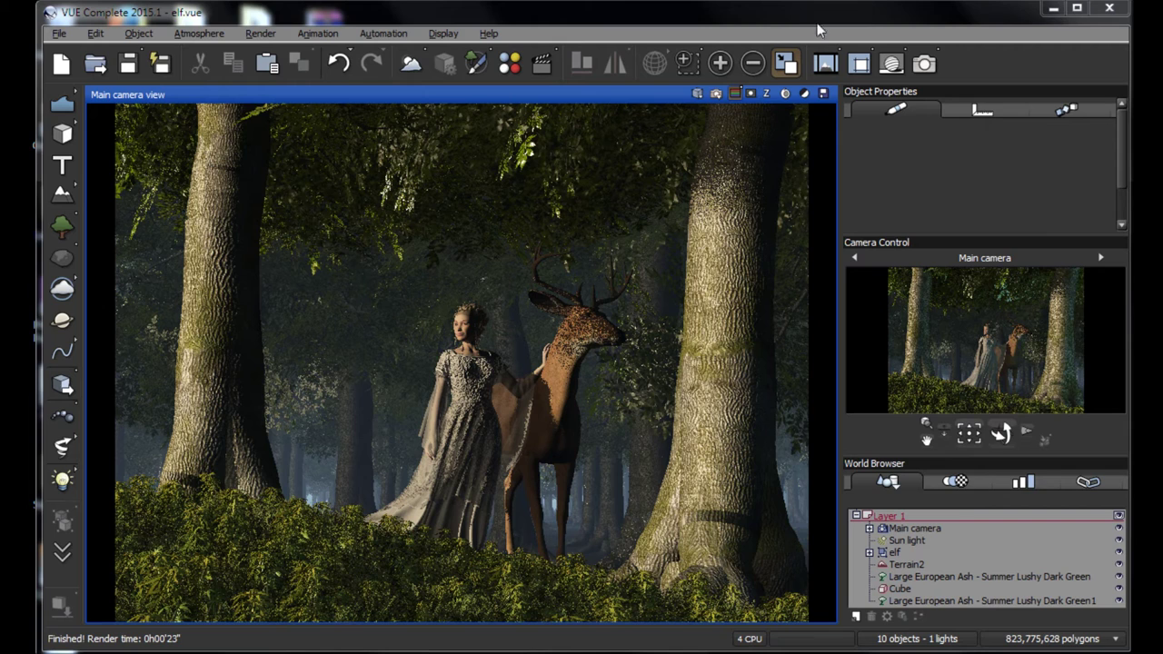
{"action": "left_click", "coordinate": [787, 63]}
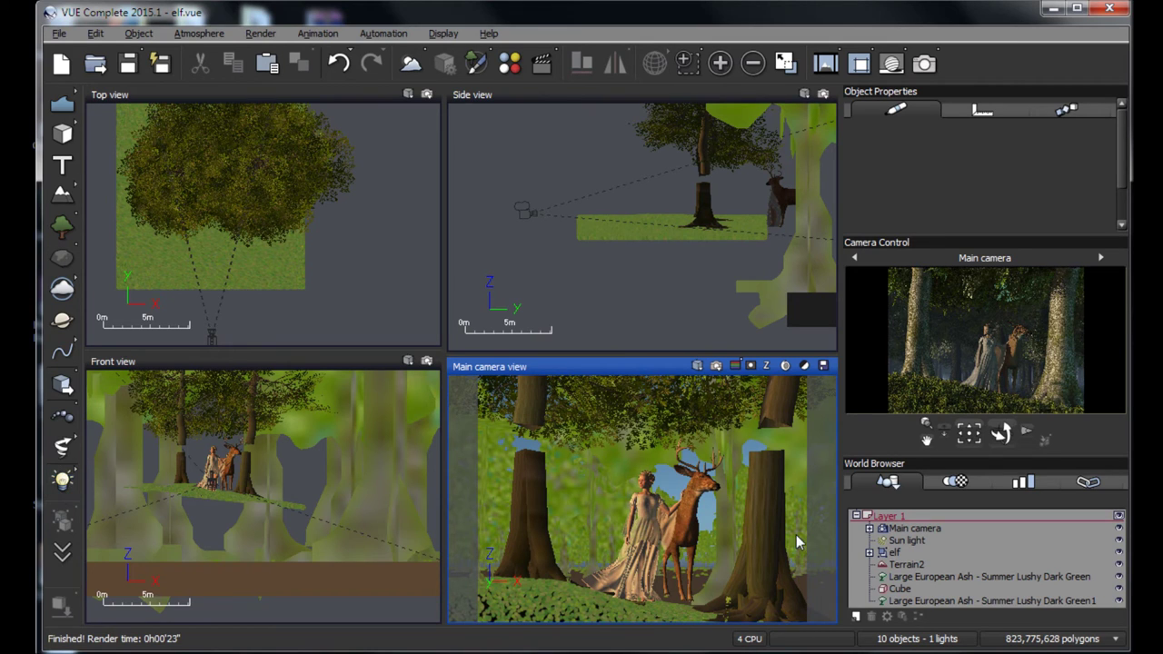
Step: Add a point light at the first Large European Ash and move it in the top view to the front right of the trees
{"action": "left_click", "coordinate": [897, 552]}
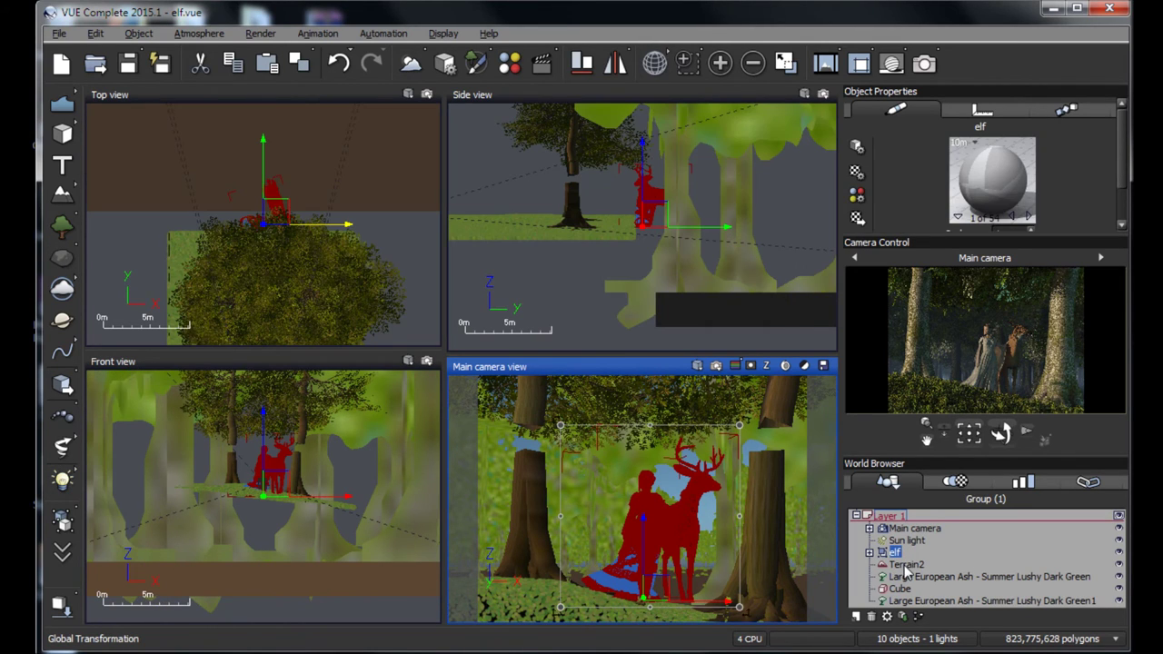
{"action": "left_click", "coordinate": [909, 577]}
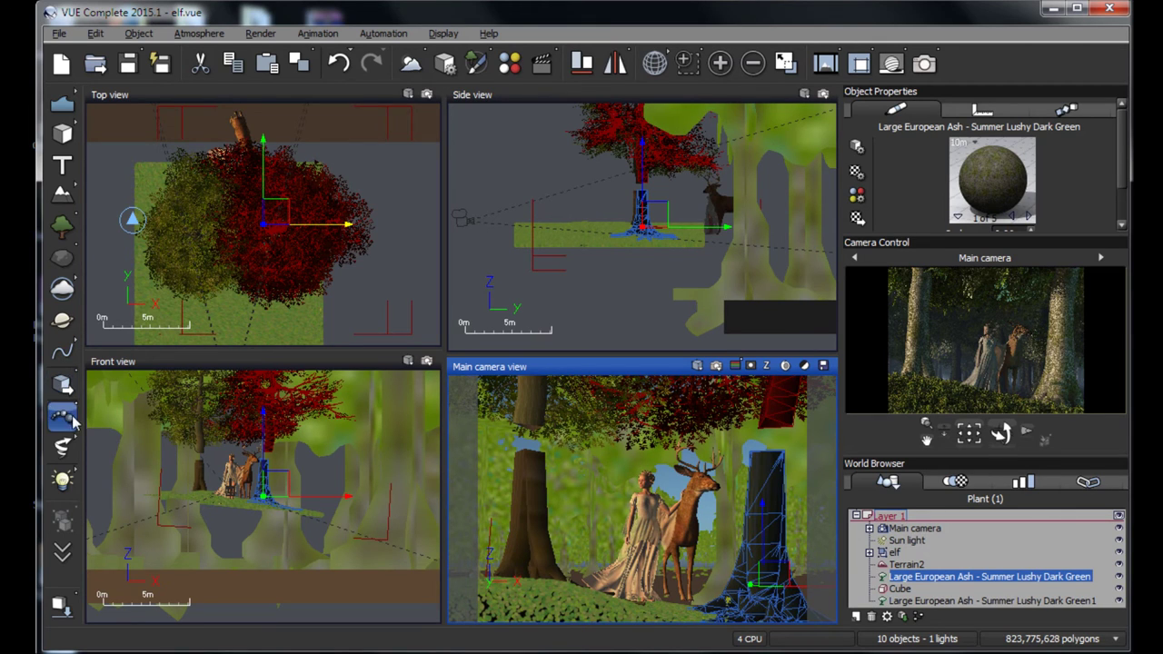
{"action": "left_click", "coordinate": [62, 482]}
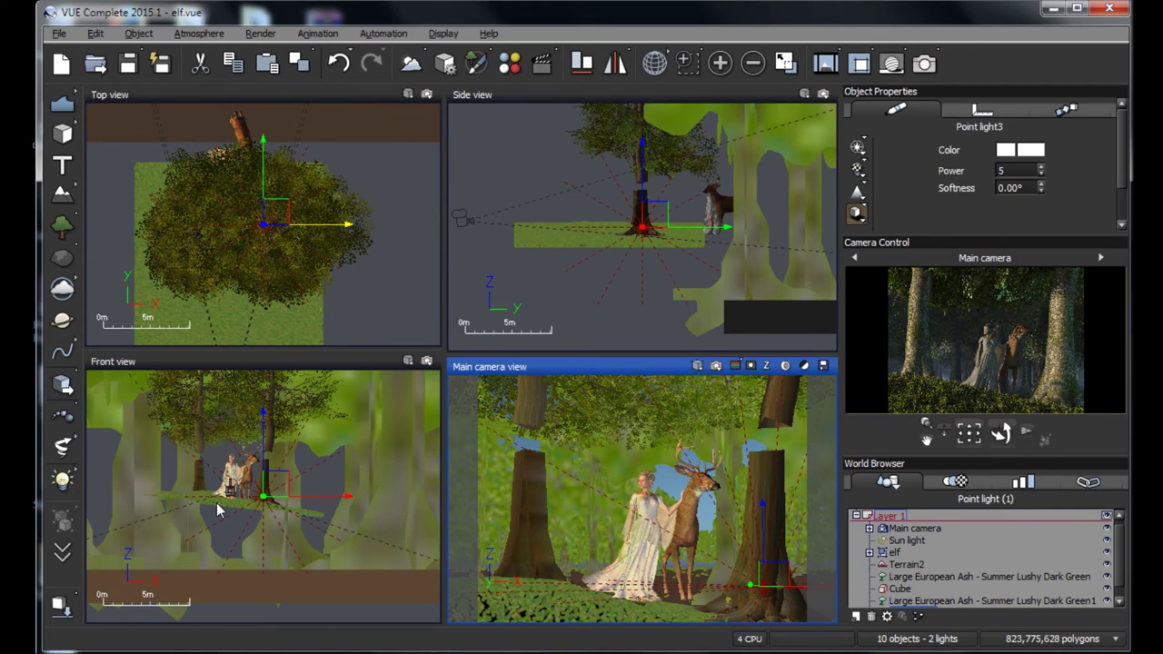
{"action": "left_click_drag", "start_coordinate": [278, 211], "coordinate": [394, 302]}
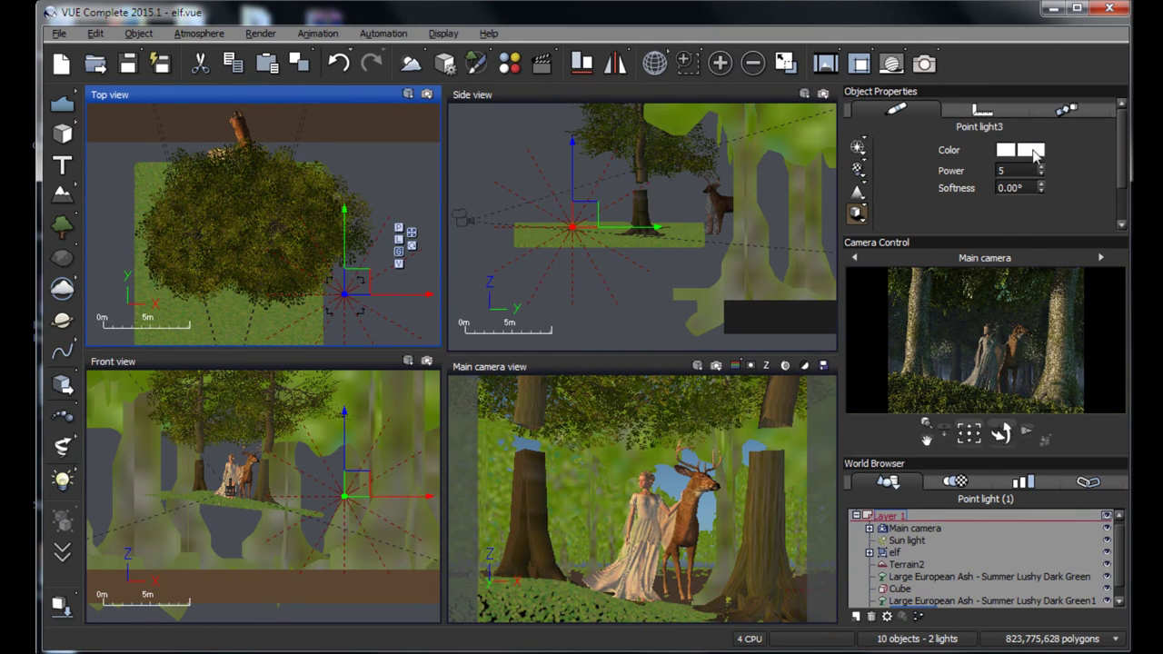
Step: Set the point light's power to 30 and its softness to 5.00°
{"action": "double_click", "coordinate": [1012, 171]}
{"action": "type", "text": "30"}
{"action": "key", "text": "Return"}
{"action": "double_click", "coordinate": [1013, 187]}
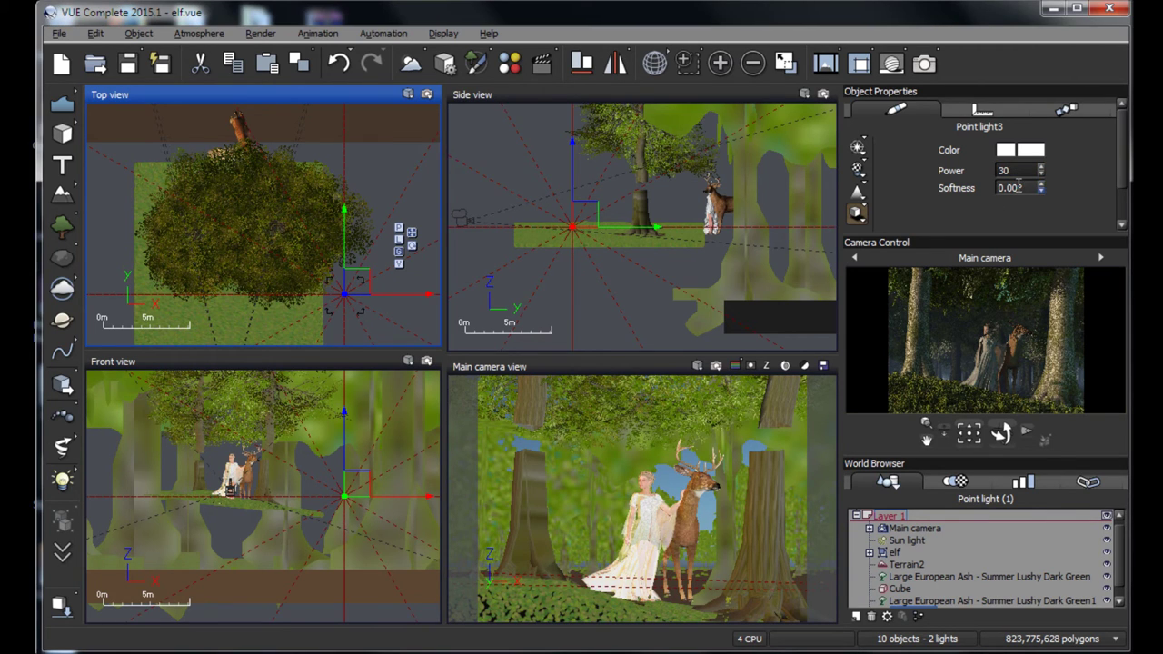
{"action": "type", "text": "5"}
{"action": "key", "text": "Return"}
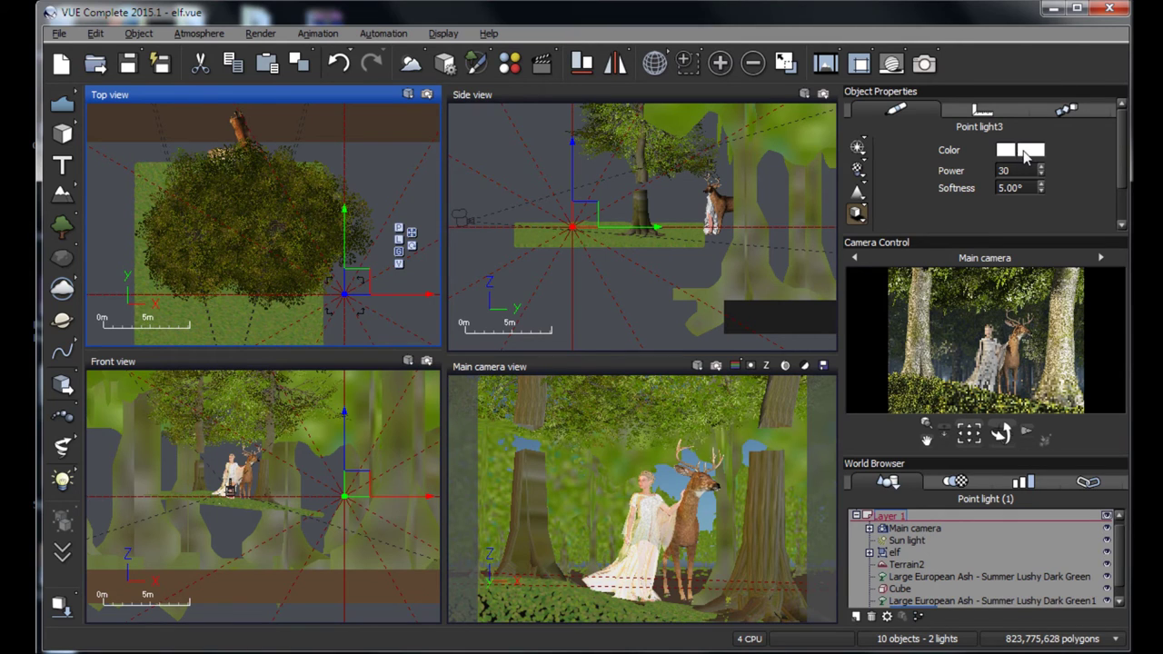
Step: Try muted dark teal shades for the point light's color
{"action": "left_click", "coordinate": [1019, 159]}
{"action": "left_click", "coordinate": [1016, 184]}
{"action": "left_click", "coordinate": [1055, 213]}
{"action": "left_click", "coordinate": [1051, 211]}
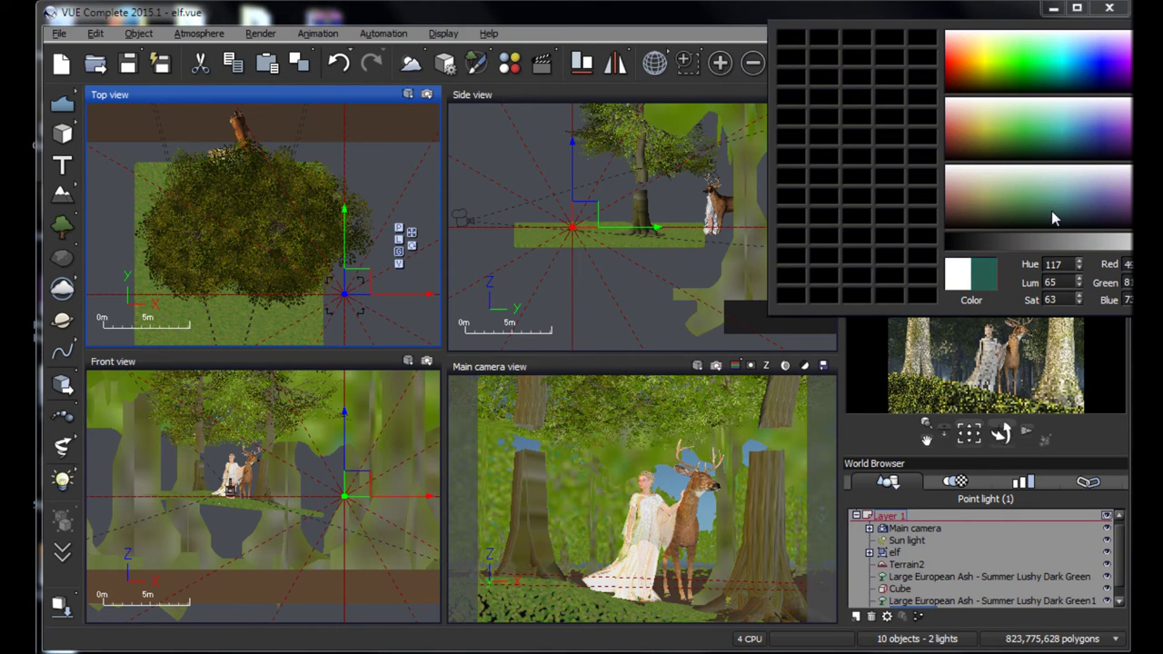
{"action": "left_click", "coordinate": [1056, 215]}
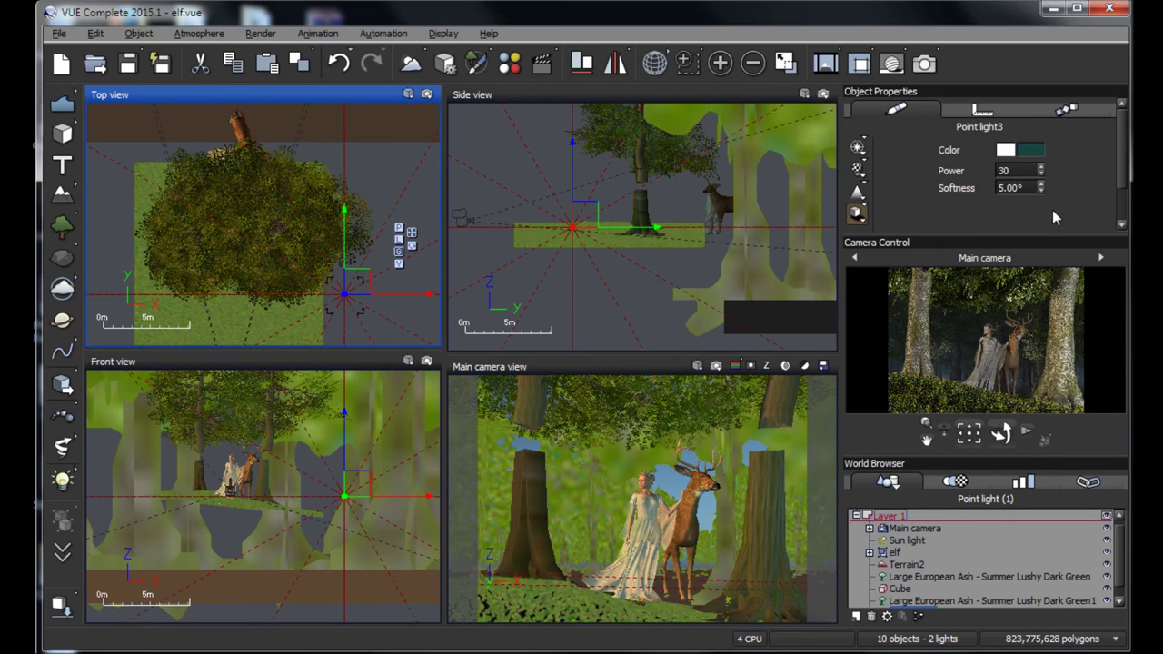
{"action": "double_click", "coordinate": [1018, 167]}
{"action": "left_click_drag", "start_coordinate": [961, 194], "coordinate": [966, 204]}
{"action": "left_click", "coordinate": [1056, 205]}
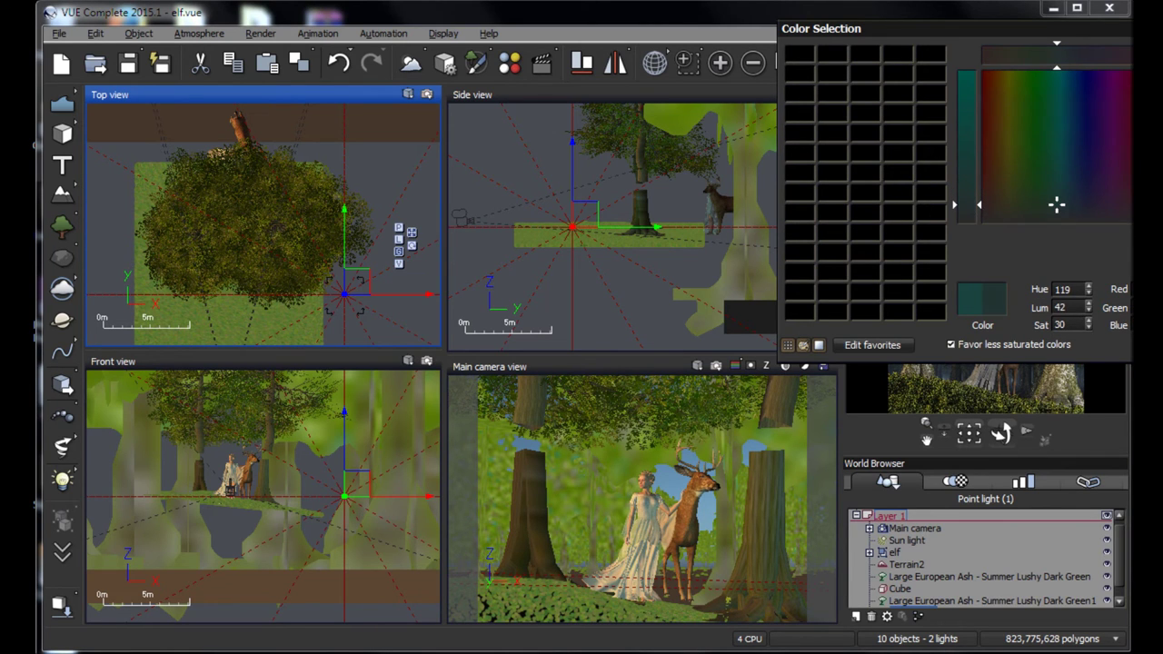
{"action": "key", "text": "Return"}
Step: Maximise the main camera view and darken the point light's color to a deep teal with hue 117, luminosity 30 and saturation 34
{"action": "left_click", "coordinate": [786, 64]}
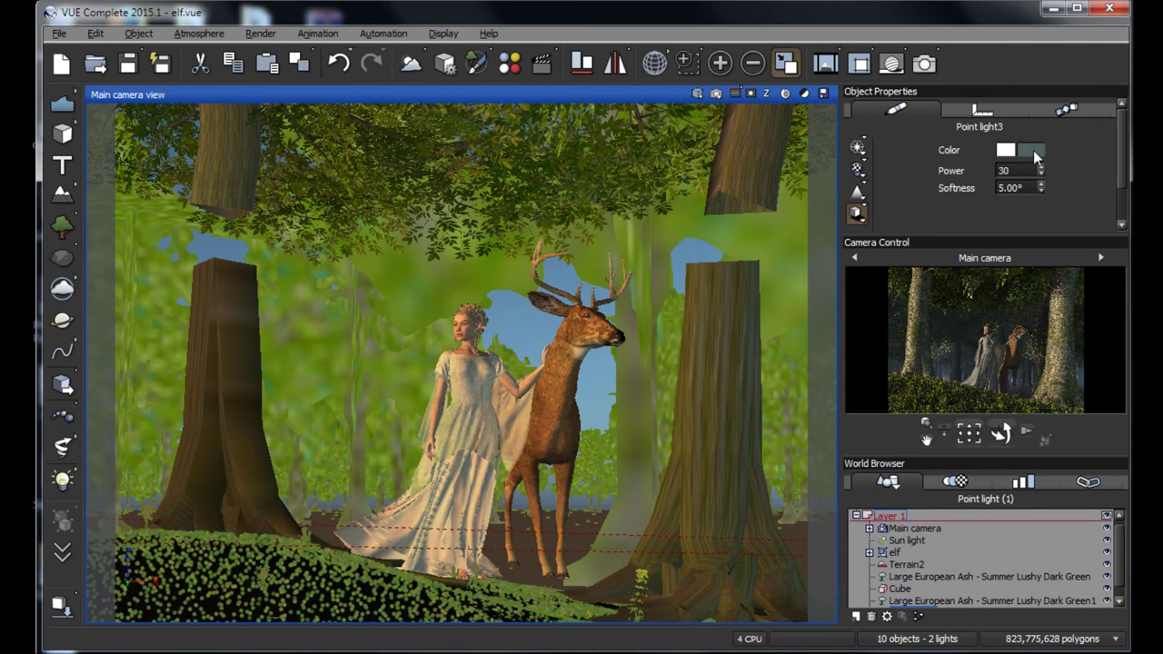
{"action": "left_click", "coordinate": [1032, 151]}
{"action": "scroll", "coordinate": [1056, 204], "scroll_direction": "down", "scroll_amount": 3}
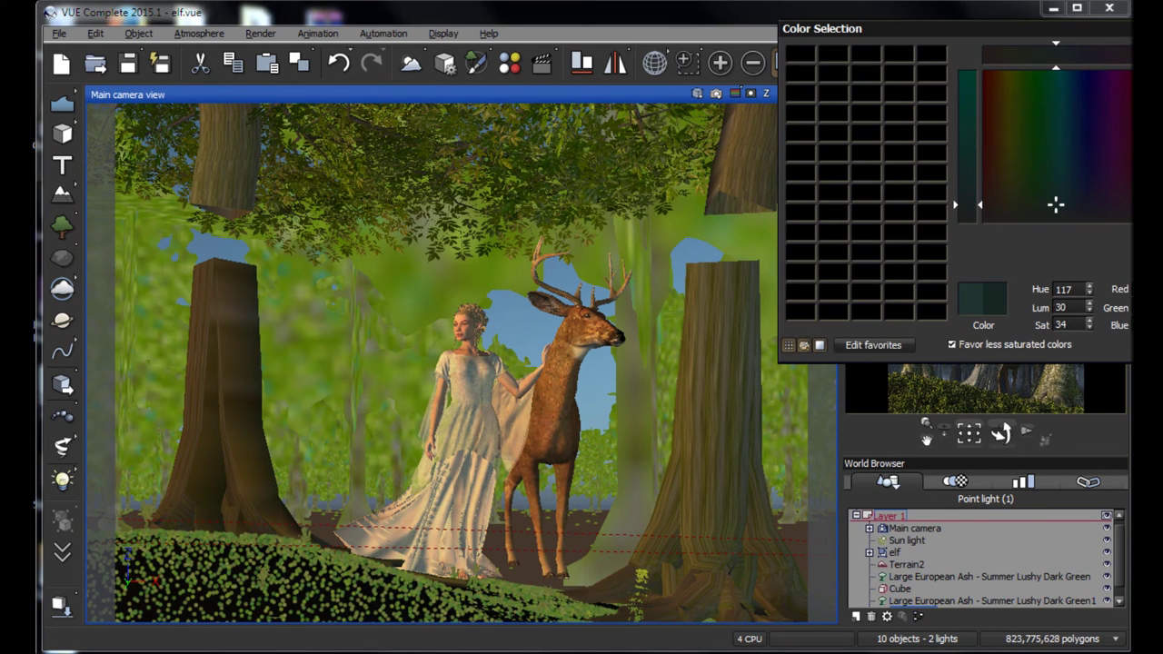
{"action": "left_click", "coordinate": [1056, 204]}
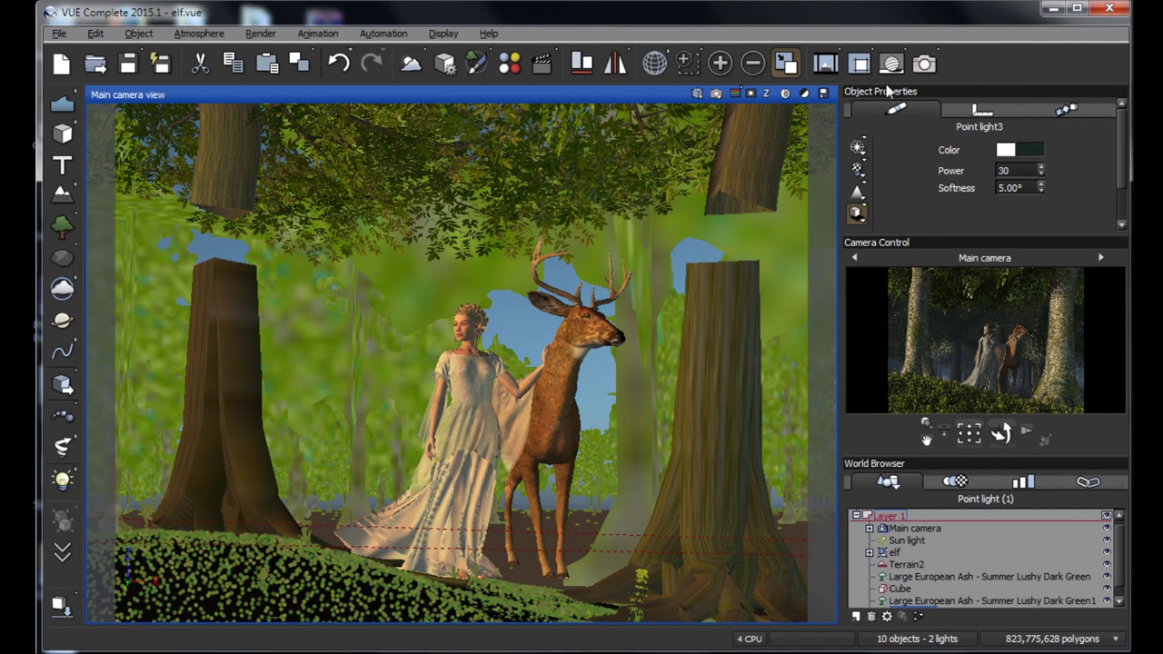
Step: Render the main camera view with the point light and accept the default post-render options
{"action": "left_click", "coordinate": [925, 66]}
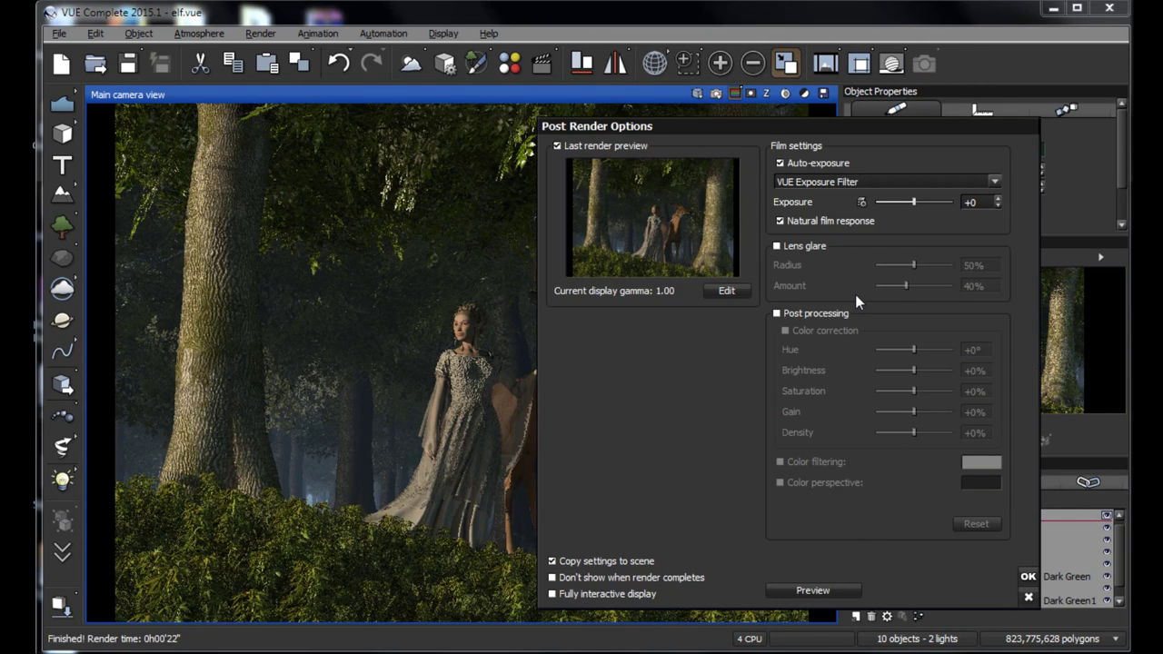
{"action": "left_click", "coordinate": [1028, 579]}
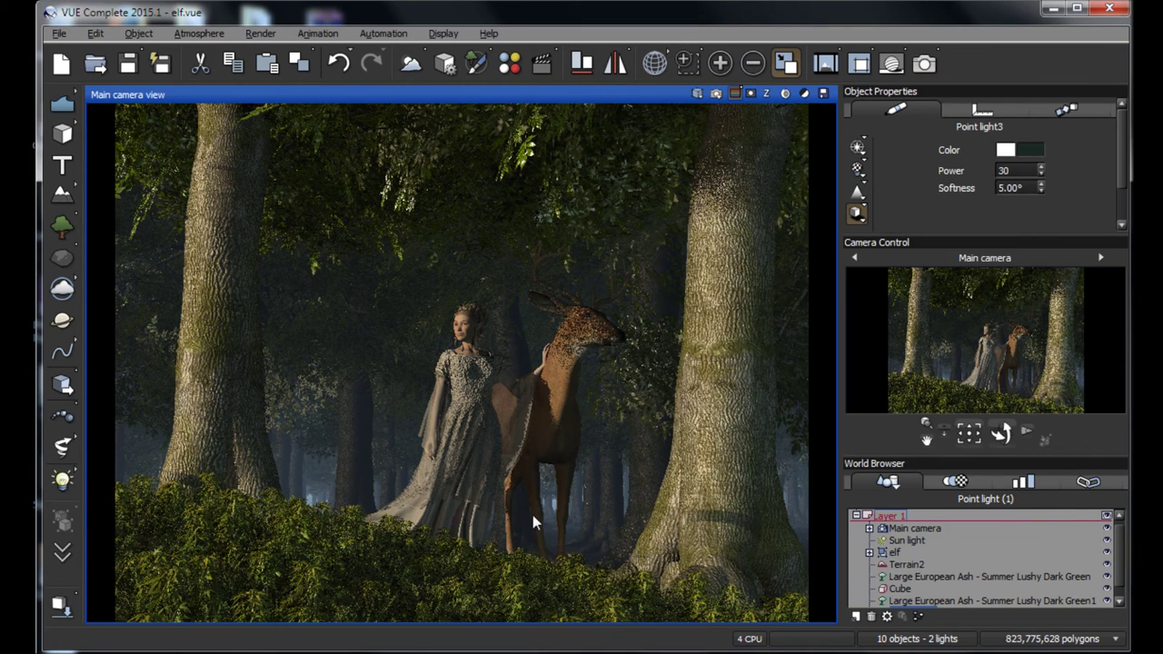
Step: Set the render quality preset to Final and the render destination to screen
{"action": "right_click", "coordinate": [931, 67]}
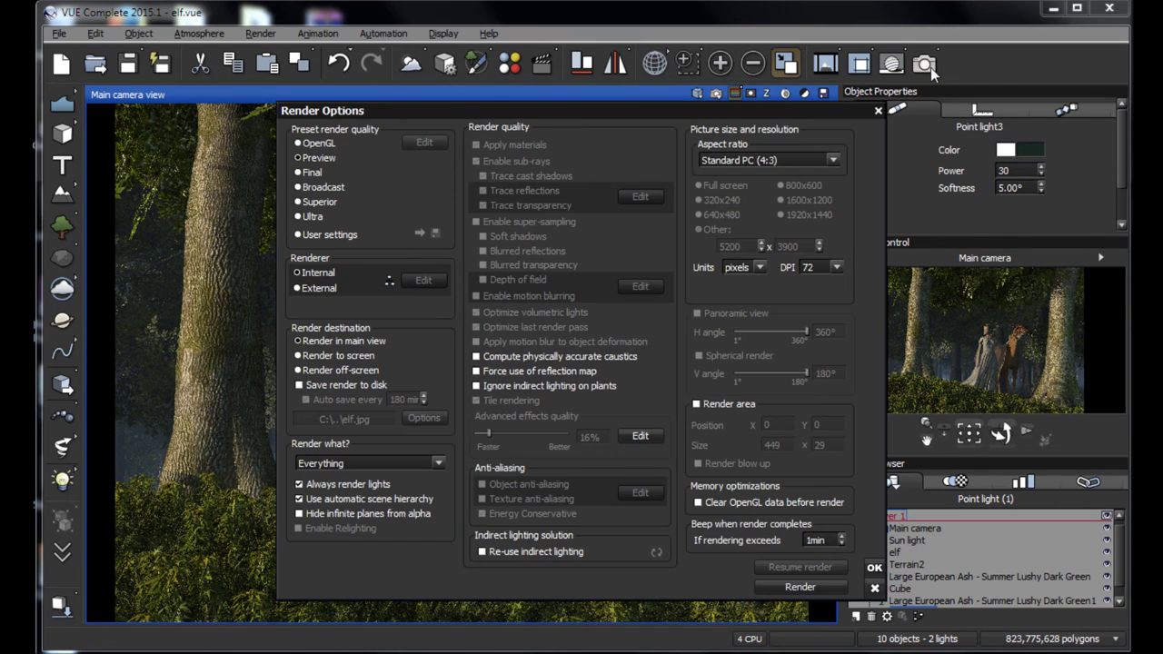
{"action": "left_click", "coordinate": [312, 175]}
{"action": "left_click", "coordinate": [334, 369]}
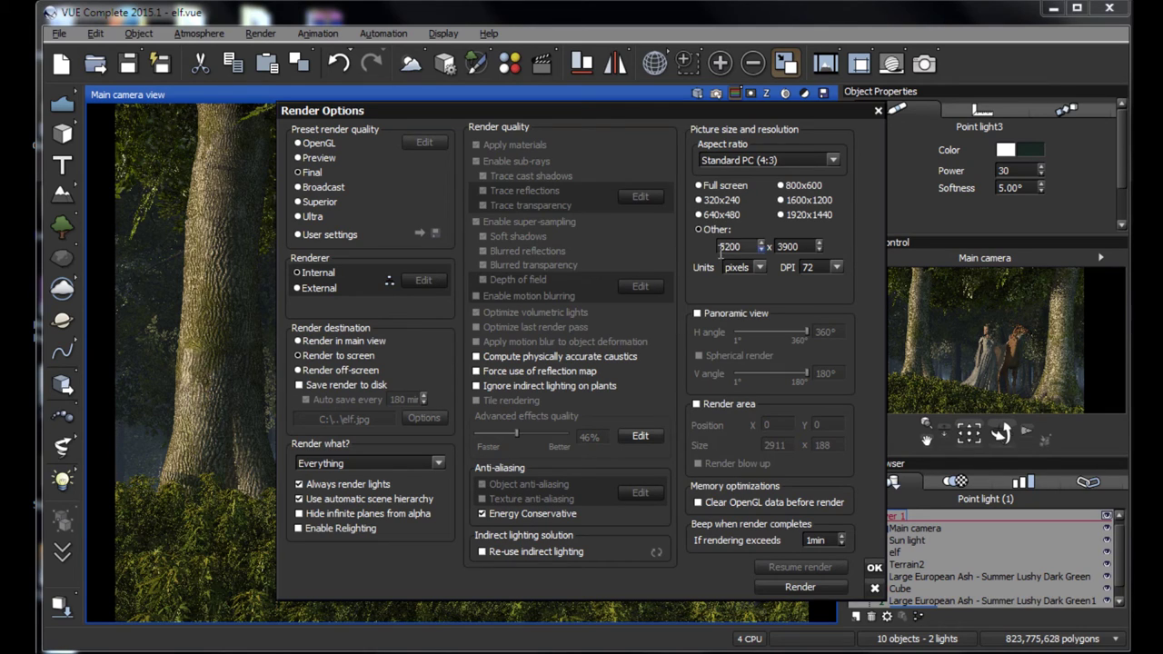
Step: Keep the custom picture size at 5200 x 3900 pixels and start the final render
{"action": "left_click", "coordinate": [750, 247]}
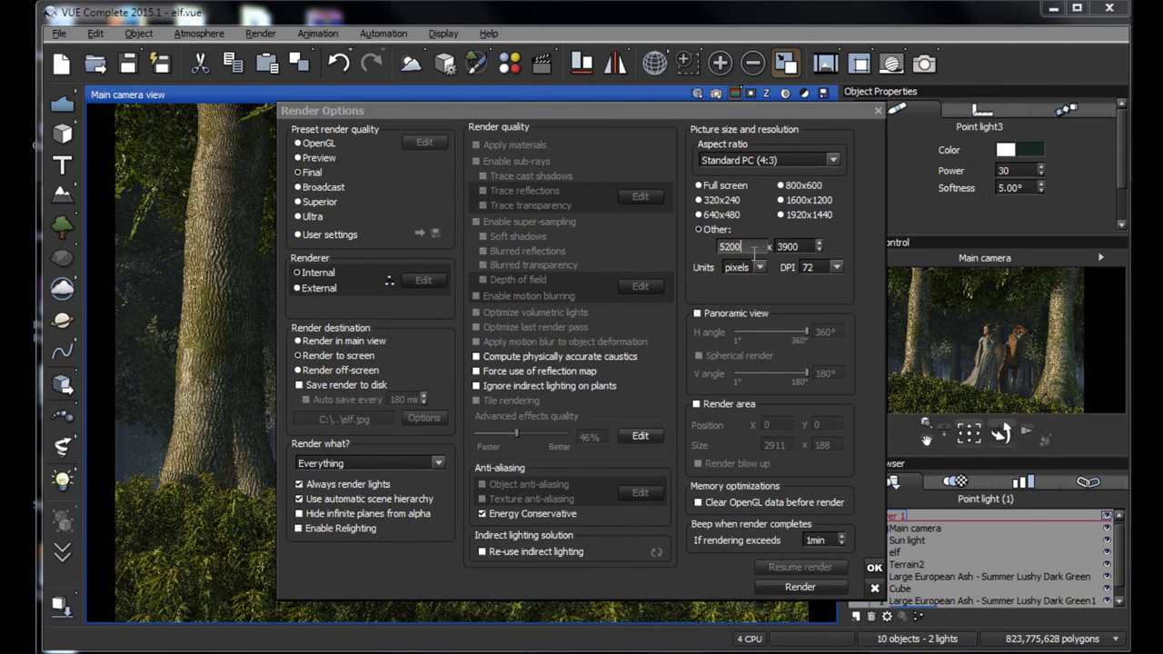
{"action": "key", "text": "Return"}
{"action": "left_click", "coordinate": [709, 246]}
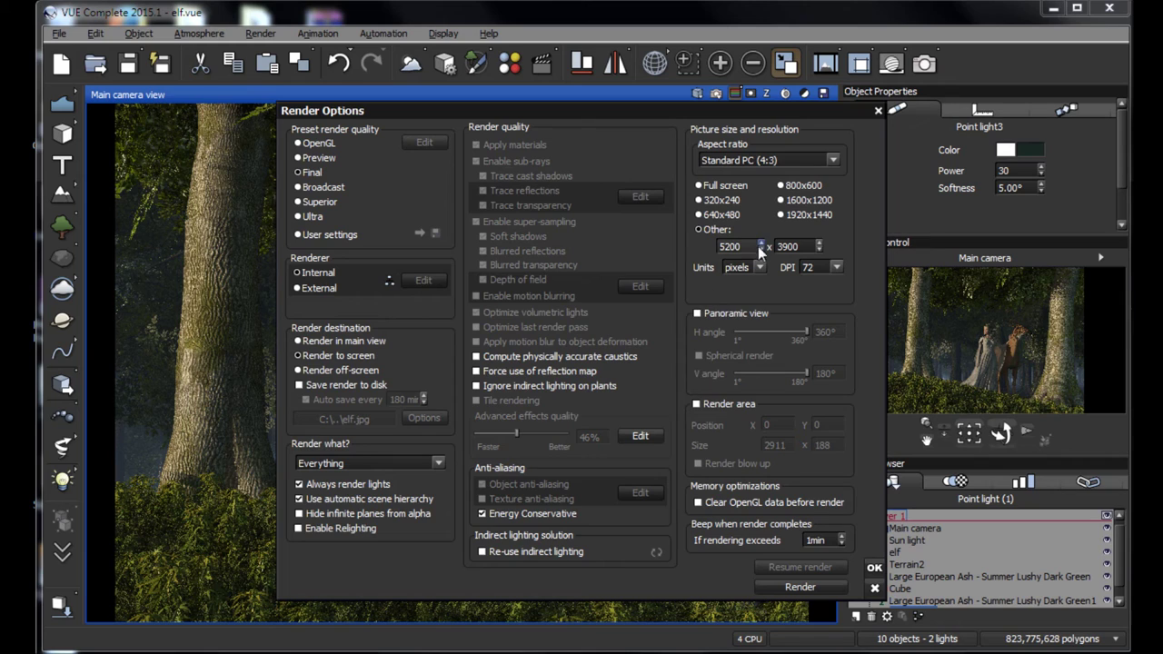
{"action": "double_click", "coordinate": [745, 247]}
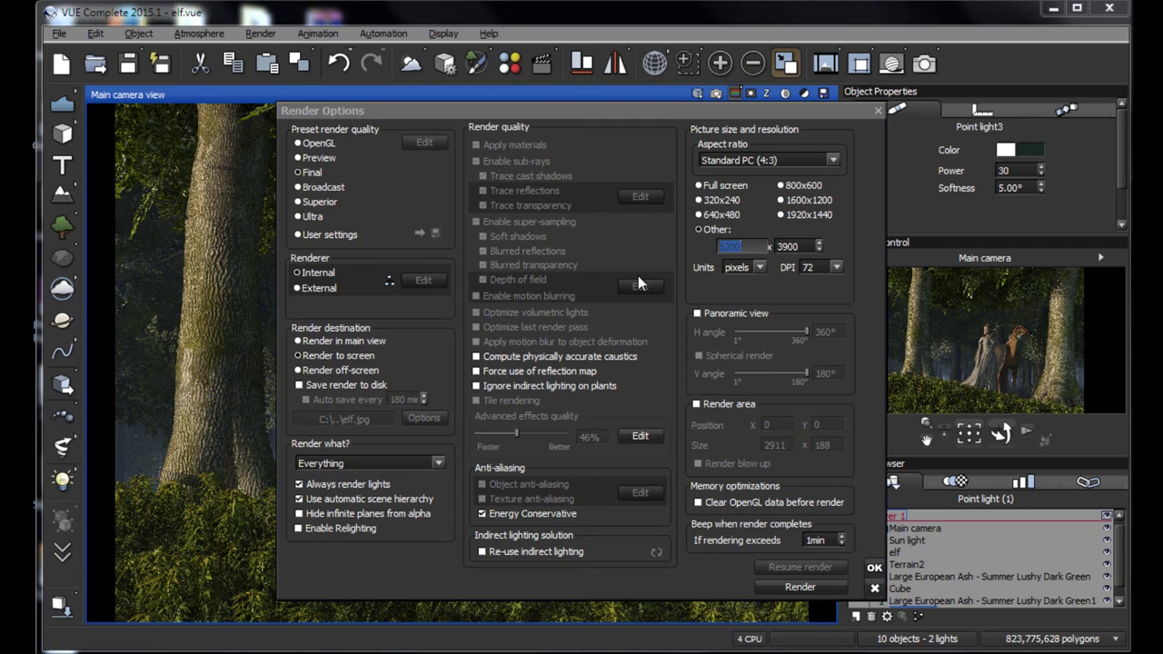
{"action": "left_click", "coordinate": [741, 261]}
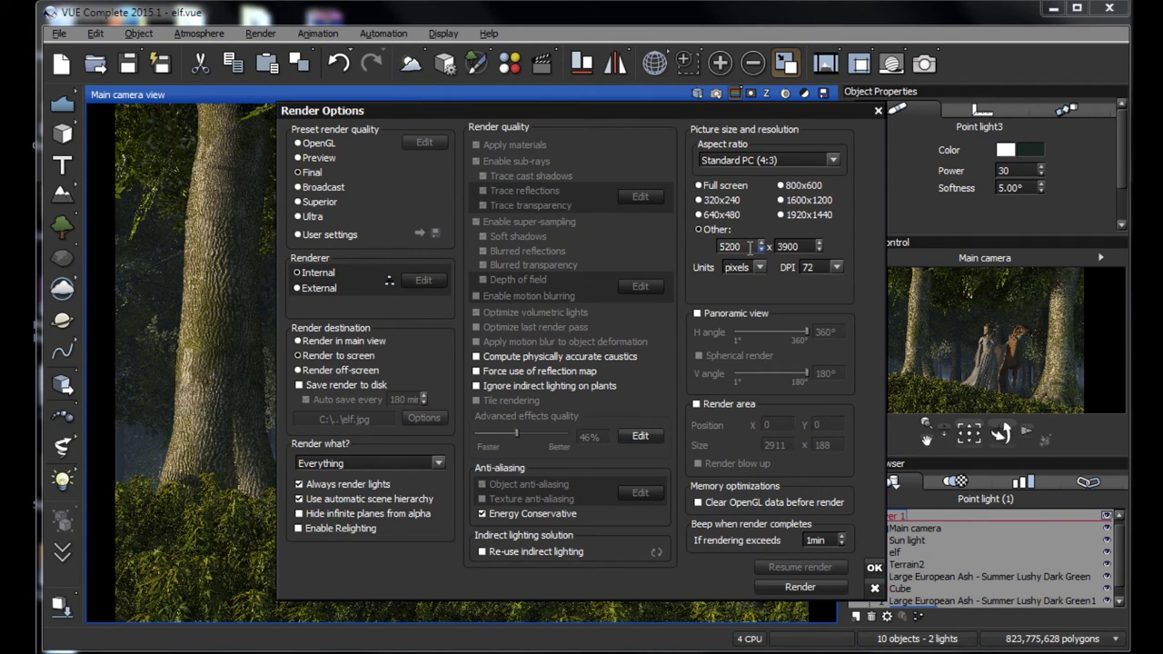
{"action": "left_click", "coordinate": [801, 588]}
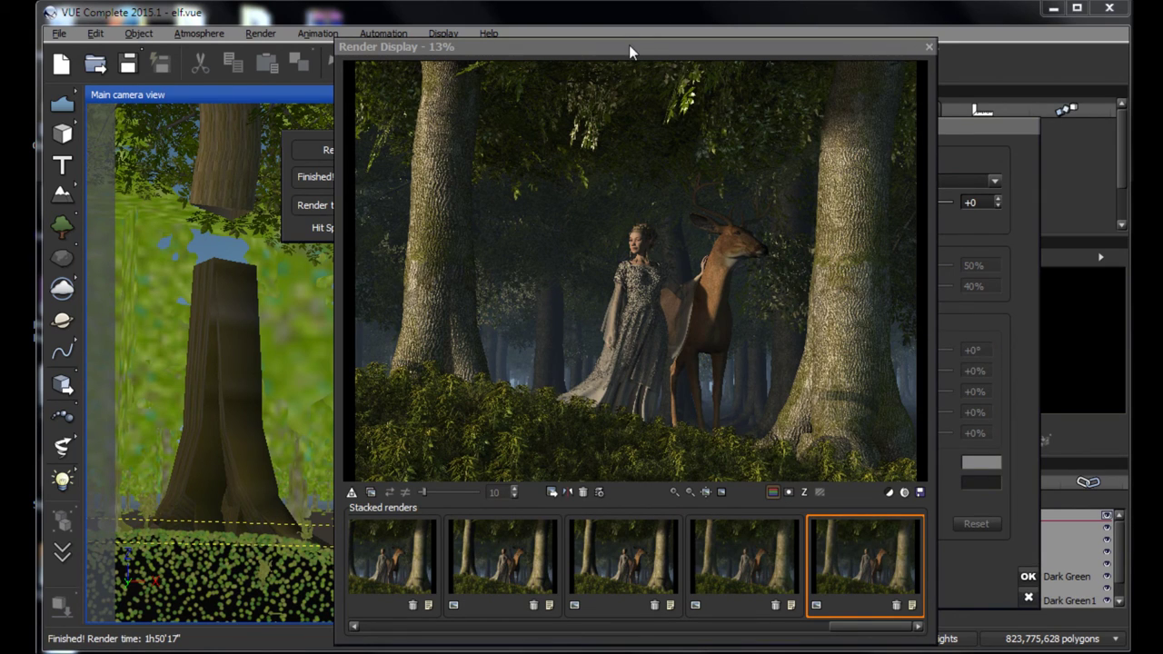
Step: Save the rendered color picture as elf.bmp in the desktop's elf folder, overwriting the existing file
{"action": "left_click", "coordinate": [919, 492]}
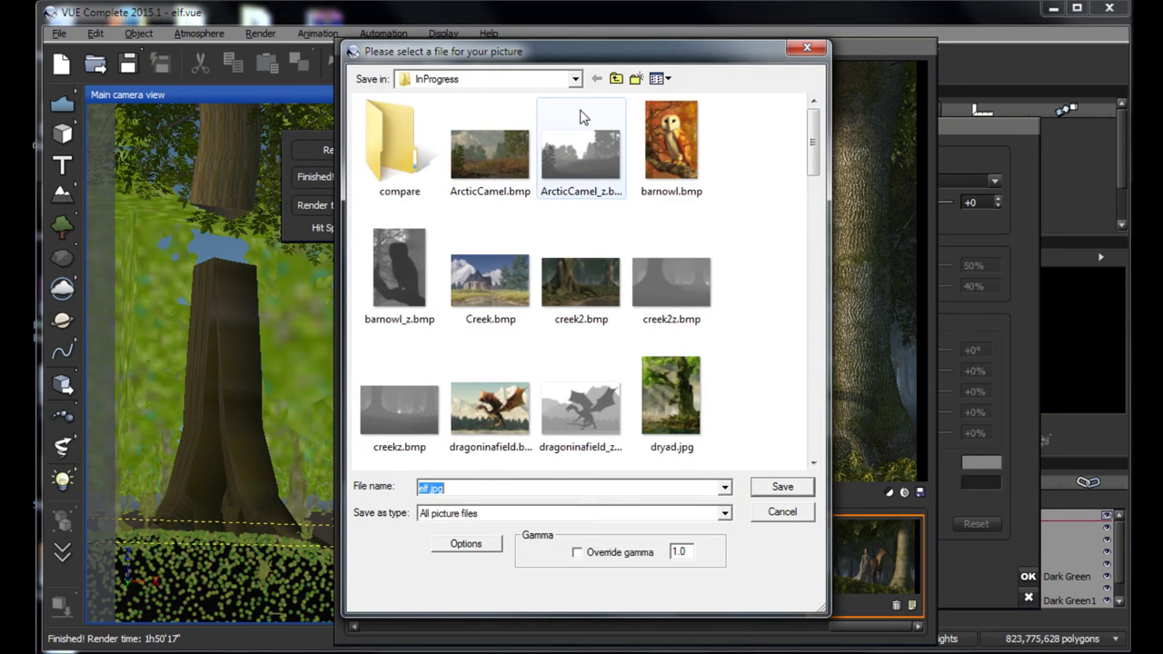
{"action": "left_click", "coordinate": [616, 78]}
{"action": "left_click", "coordinate": [616, 78]}
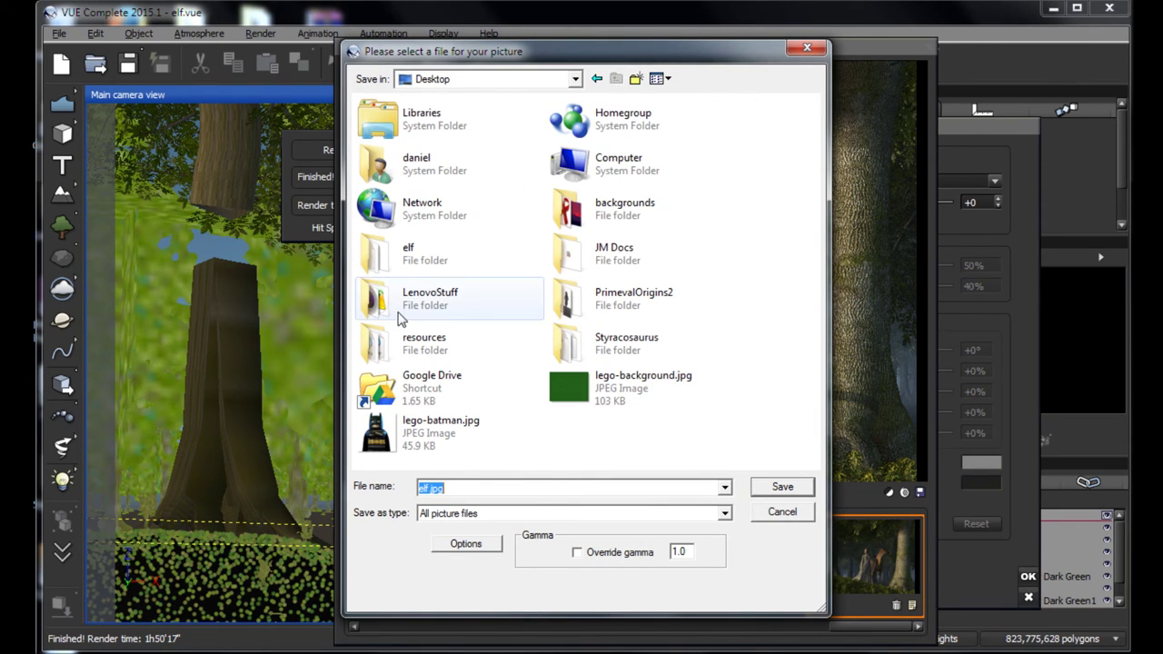
{"action": "double_click", "coordinate": [433, 263]}
{"action": "double_click", "coordinate": [422, 202]}
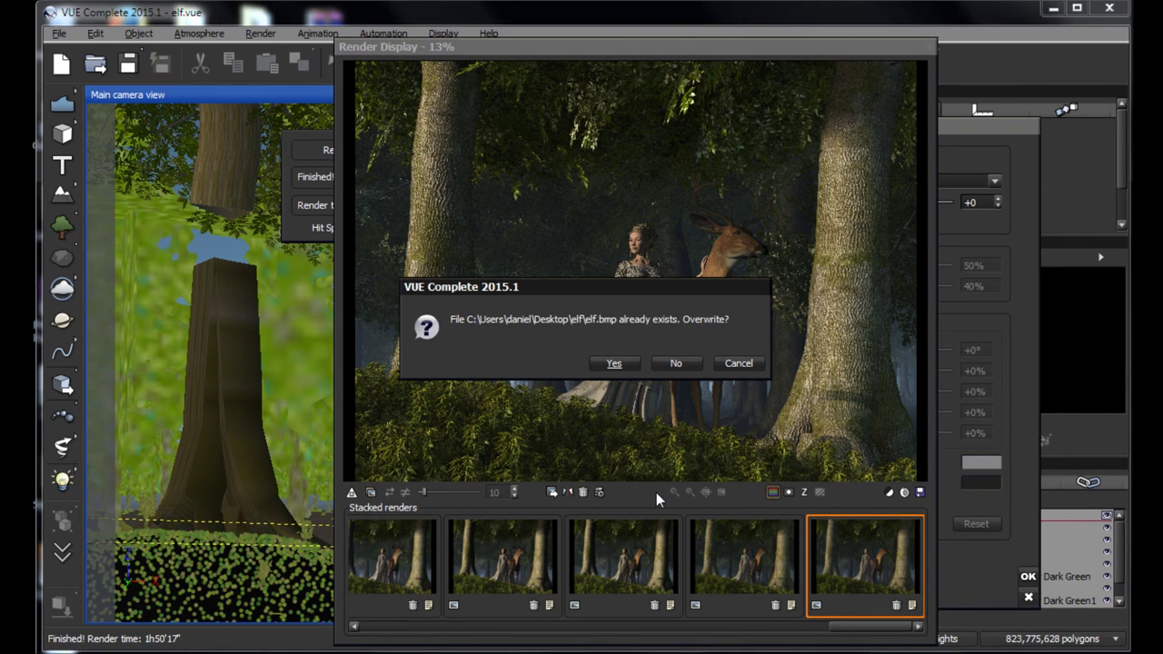
{"action": "left_click", "coordinate": [615, 364]}
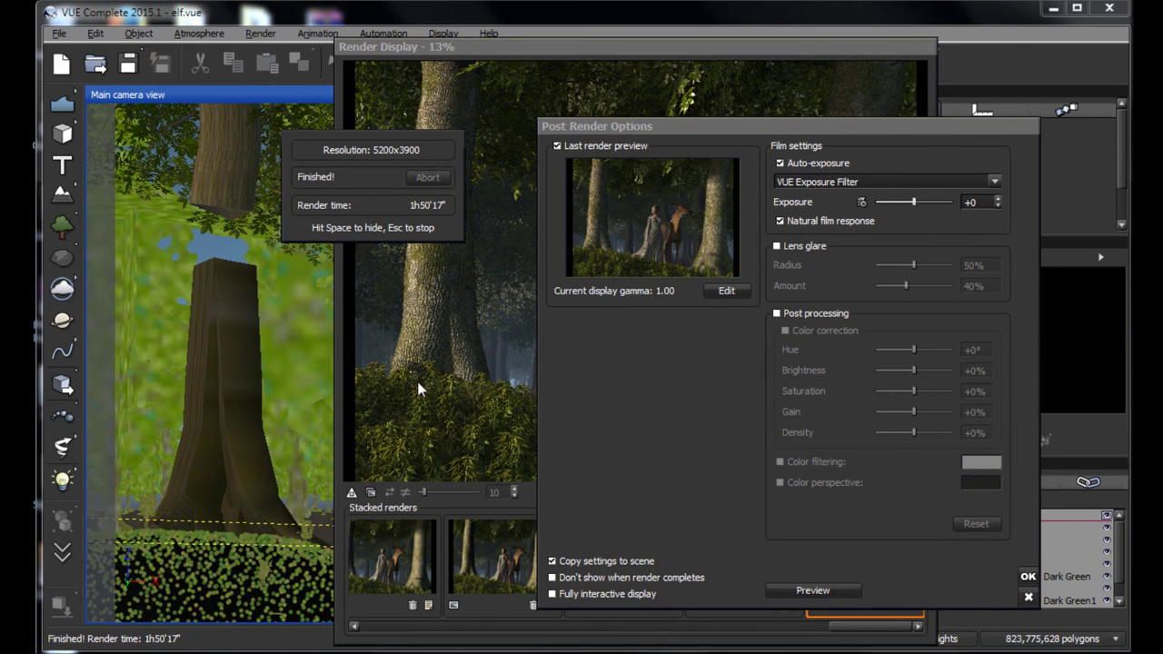
Step: Save the render's Z-depth channel as elf_z.bmp in the elf folder, overwriting the existing file, and close the render display
{"action": "left_click", "coordinate": [642, 43]}
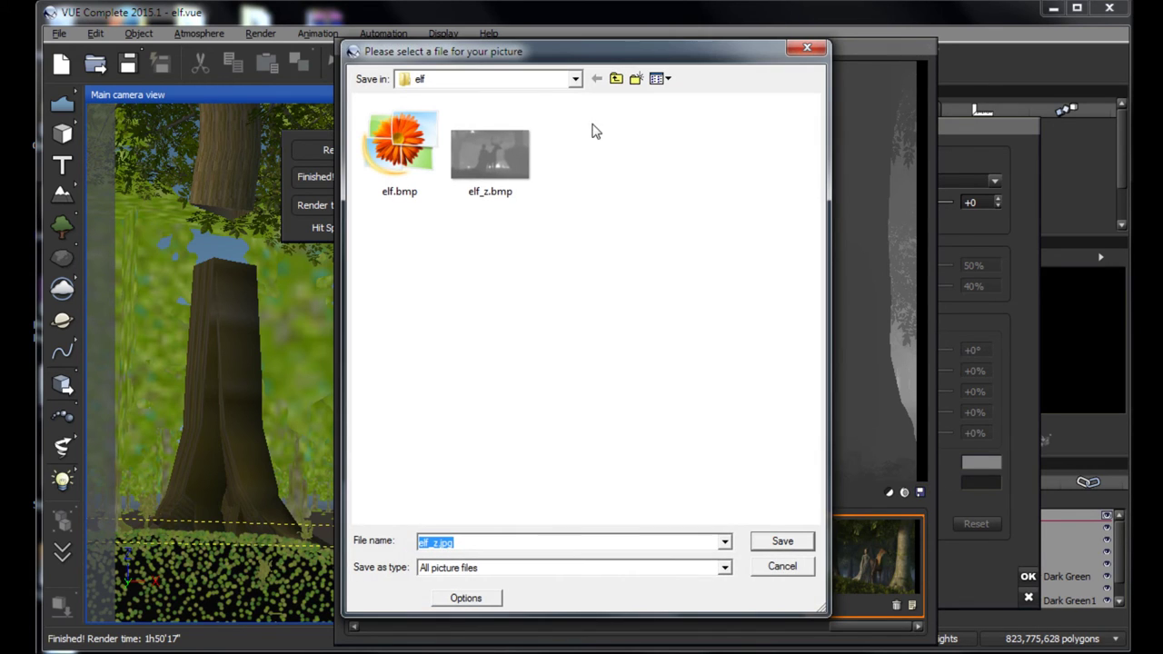
{"action": "double_click", "coordinate": [498, 172]}
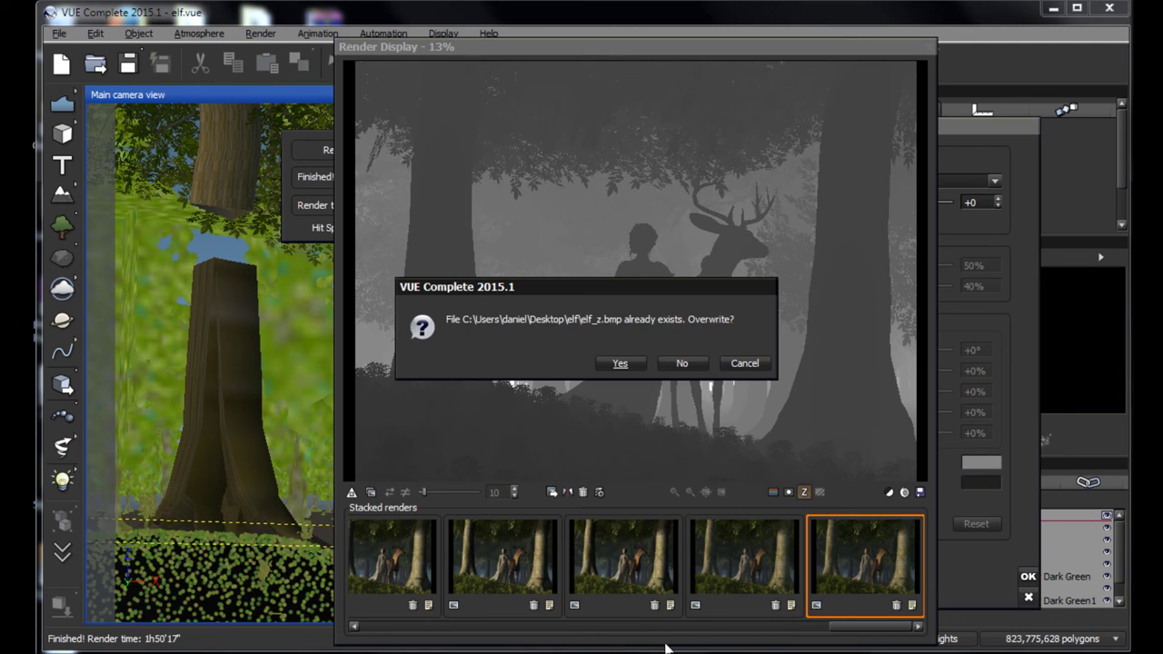
{"action": "left_click", "coordinate": [640, 364]}
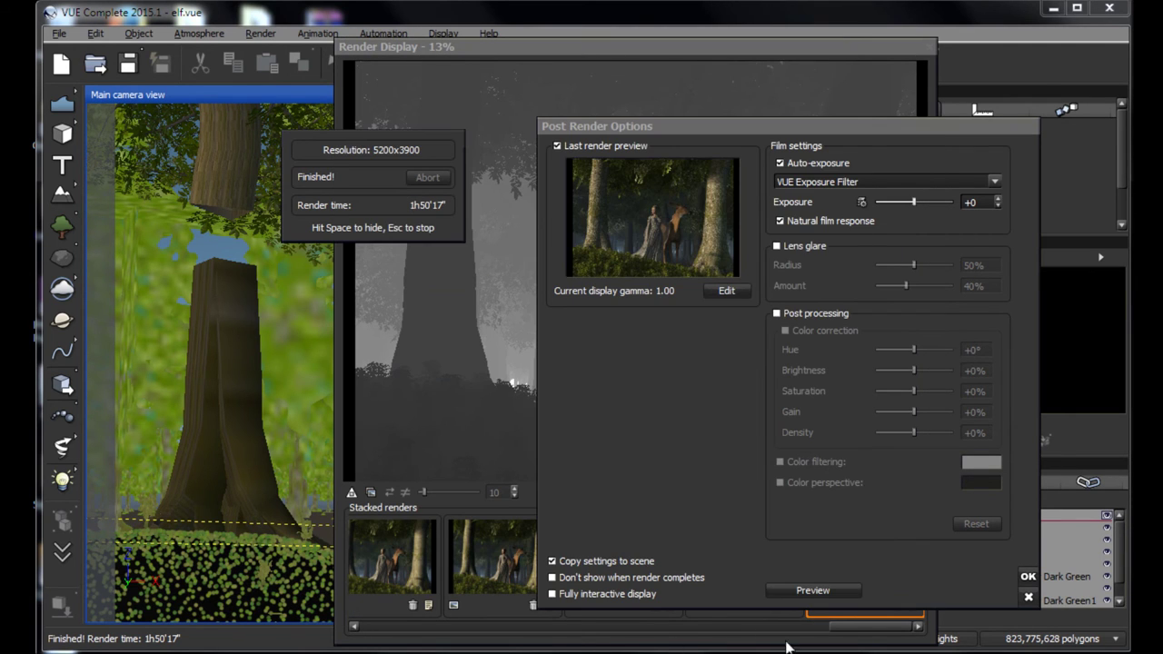
{"action": "left_click", "coordinate": [1068, 598]}
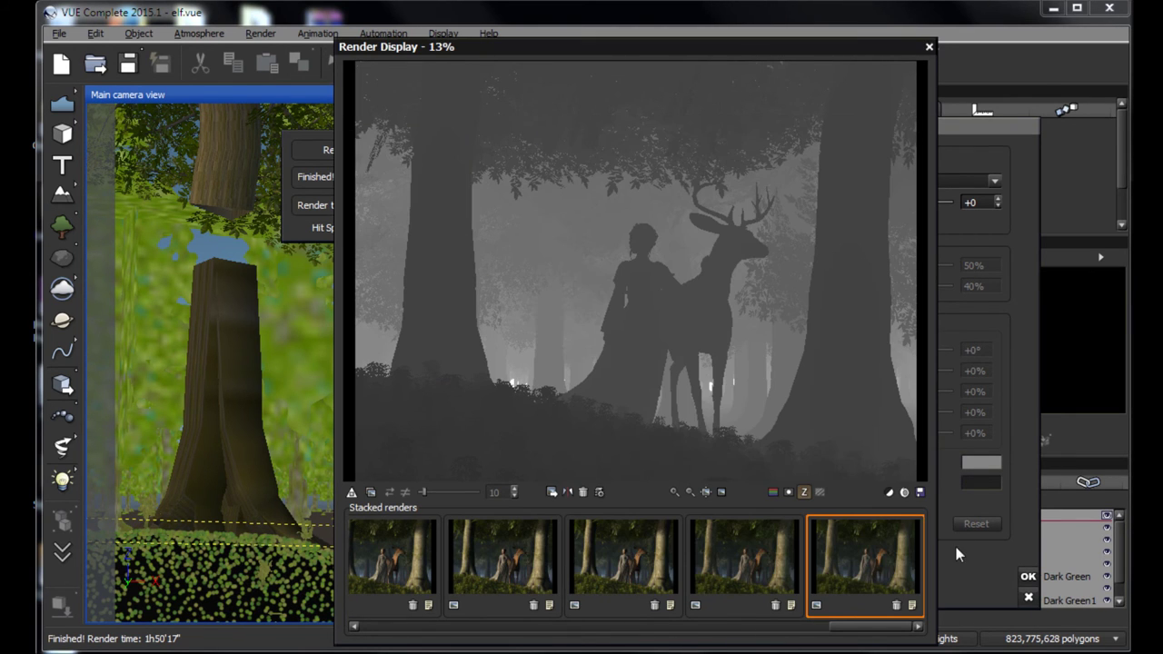
{"action": "left_click", "coordinate": [927, 47]}
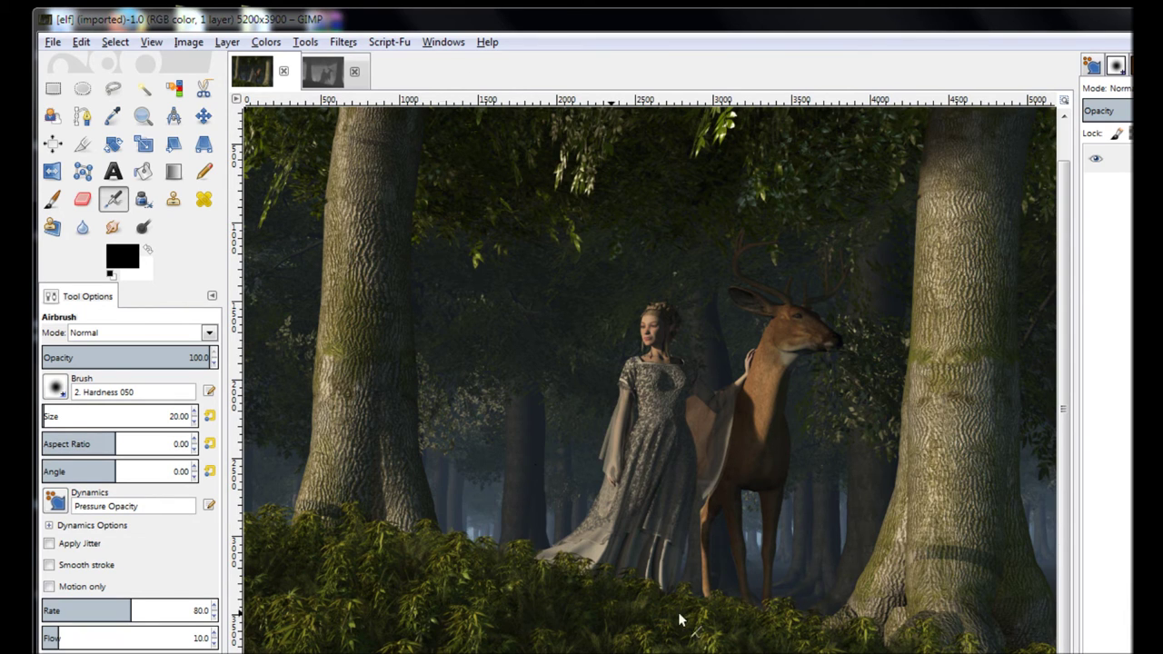
Step: Apply a Threshold of 87 to 255 to the elf_z depth image to separate foreground from background
{"action": "left_click", "coordinate": [324, 73]}
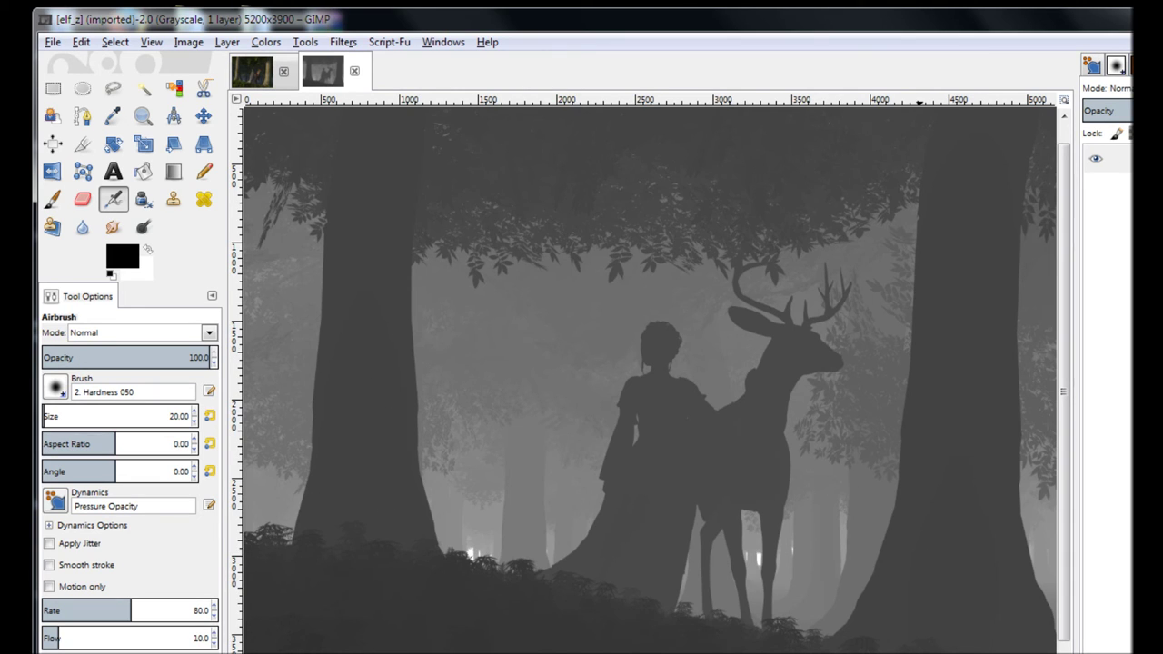
{"action": "left_click", "coordinate": [324, 73]}
{"action": "left_click", "coordinate": [264, 42]}
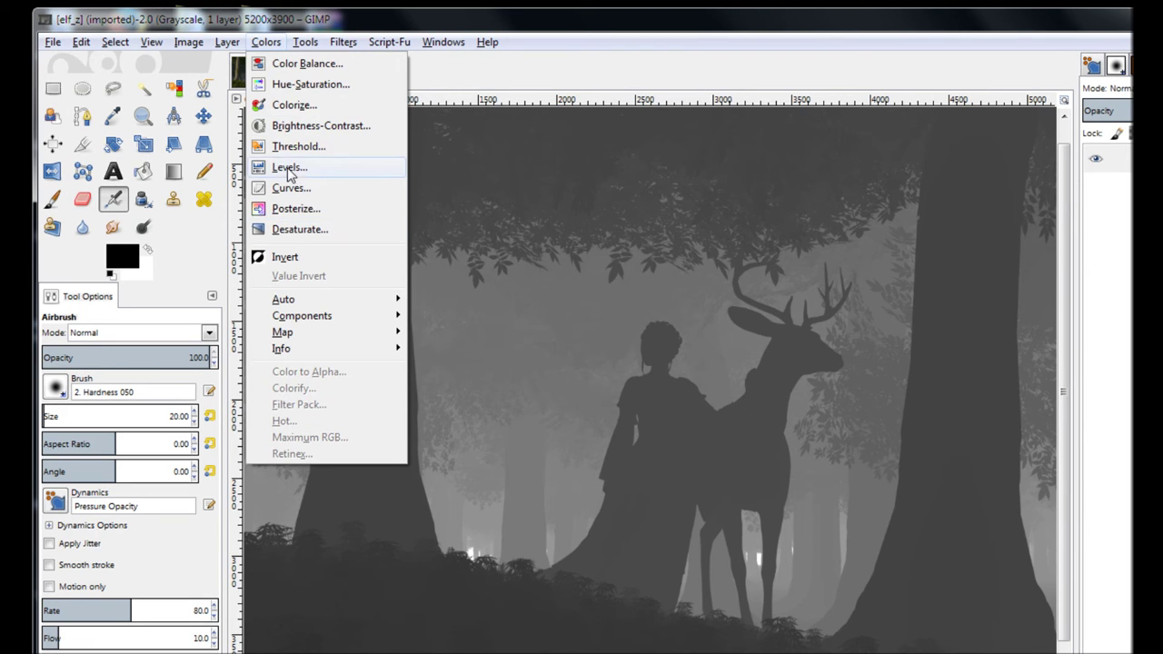
{"action": "left_click", "coordinate": [284, 147]}
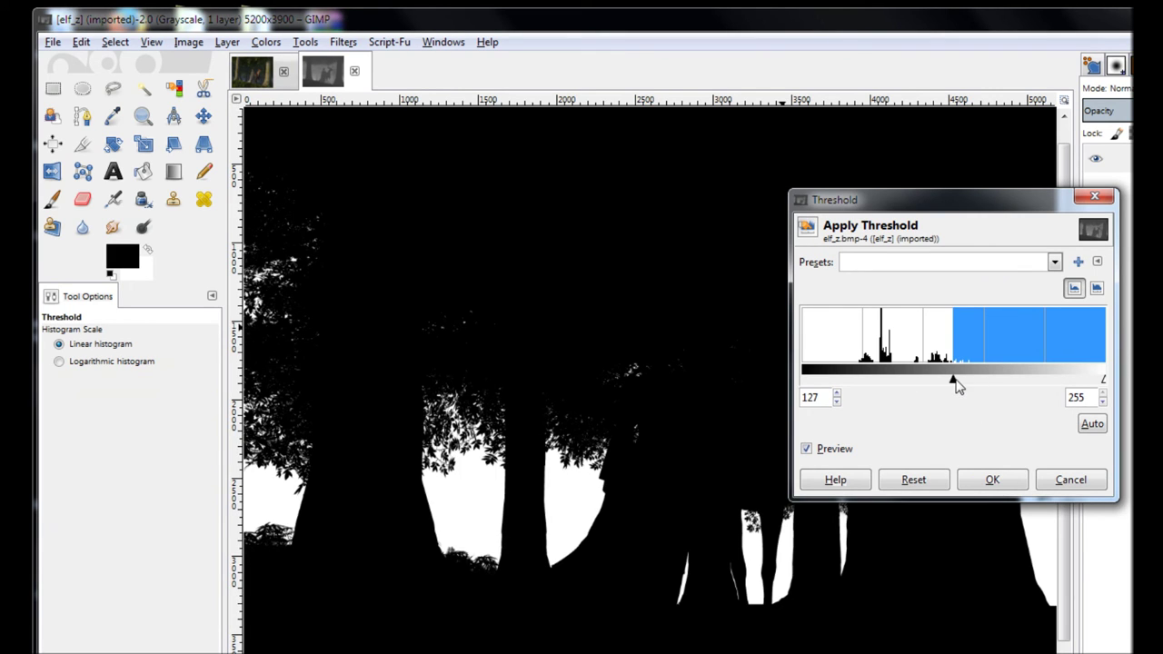
{"action": "left_click_drag", "start_coordinate": [953, 382], "coordinate": [906, 382]}
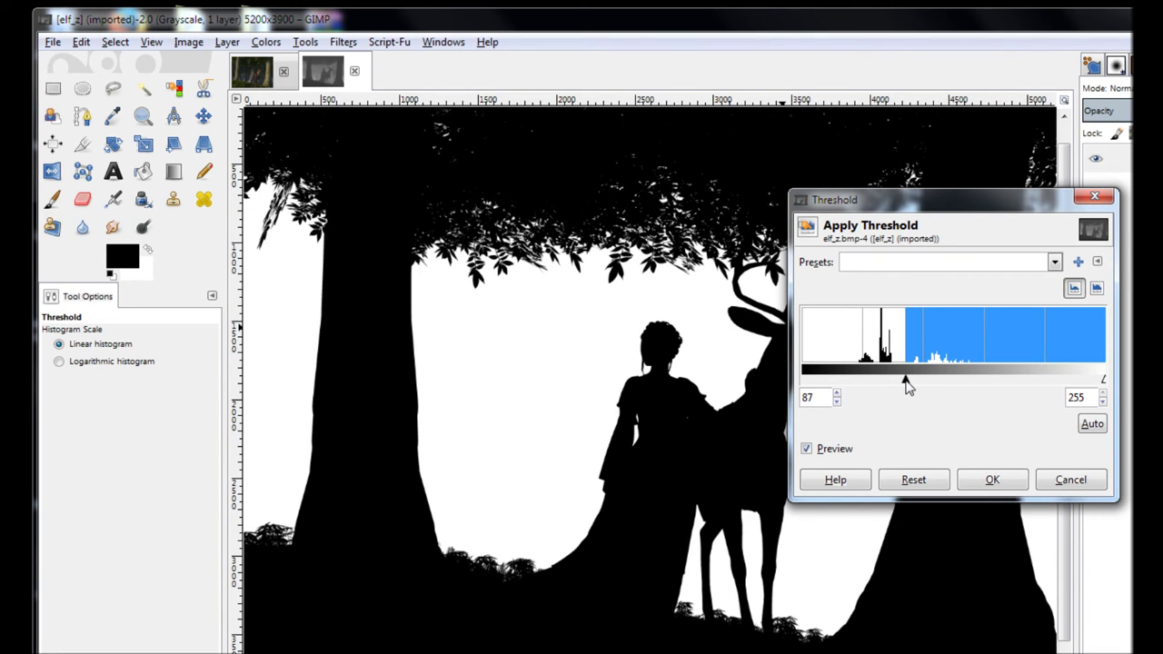
{"action": "left_click", "coordinate": [990, 480]}
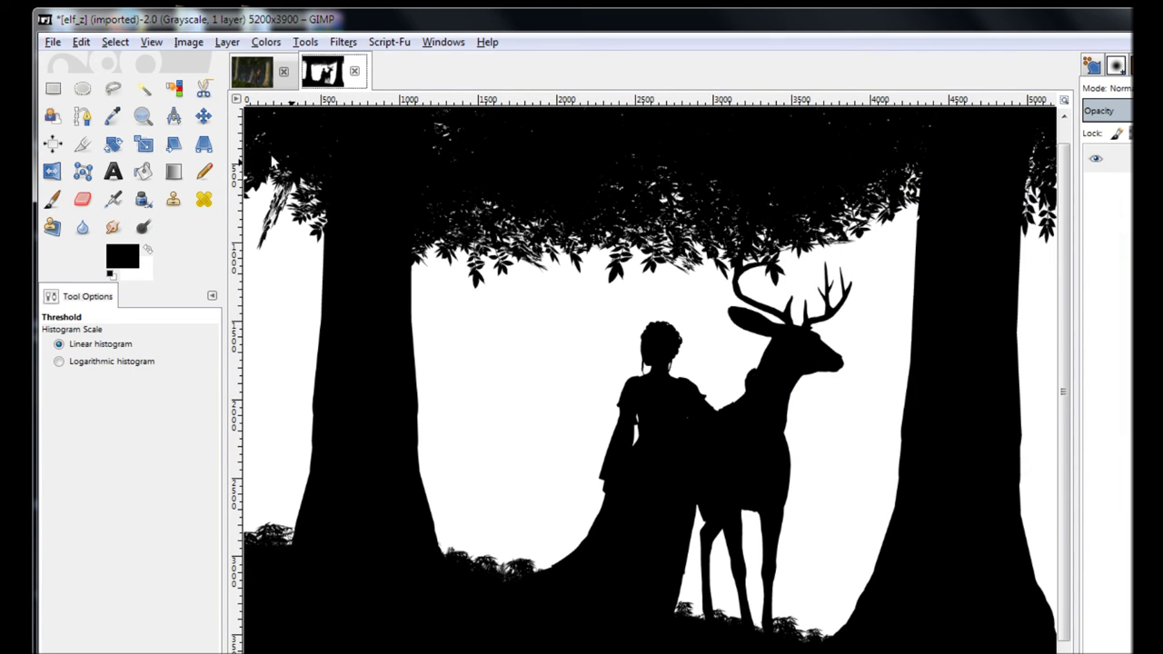
Step: Select the entire thresholded depth image and copy it
{"action": "left_click", "coordinate": [115, 42]}
{"action": "left_click", "coordinate": [122, 64]}
{"action": "left_click", "coordinate": [254, 75]}
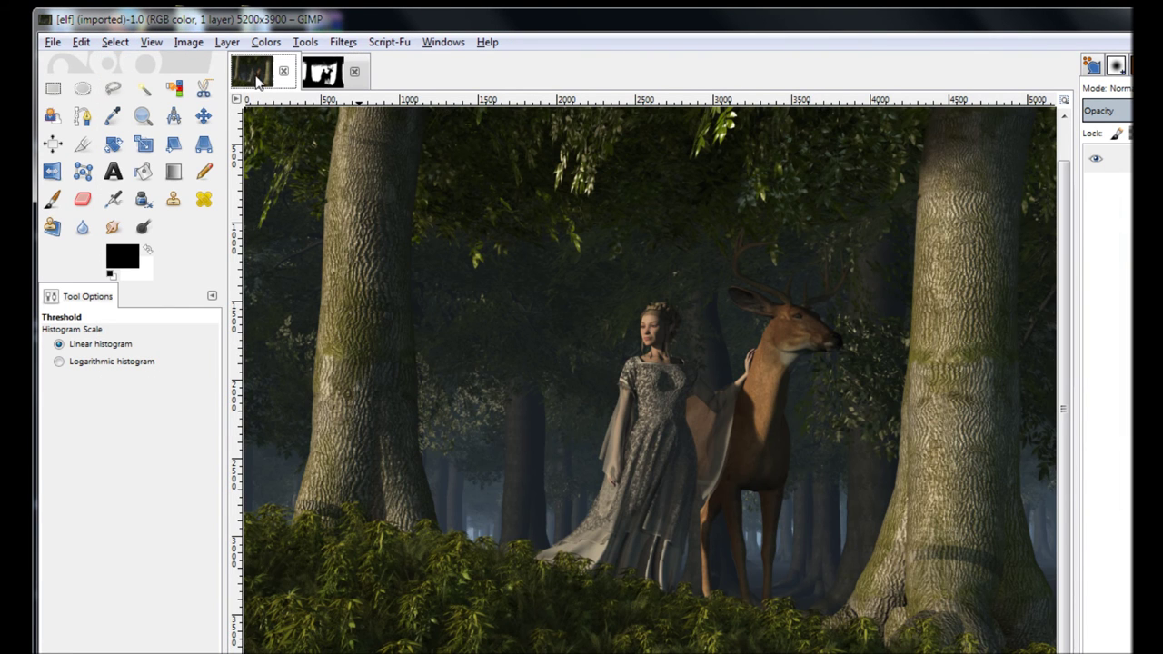
{"action": "left_click", "coordinate": [305, 79]}
{"action": "left_click", "coordinate": [81, 41]}
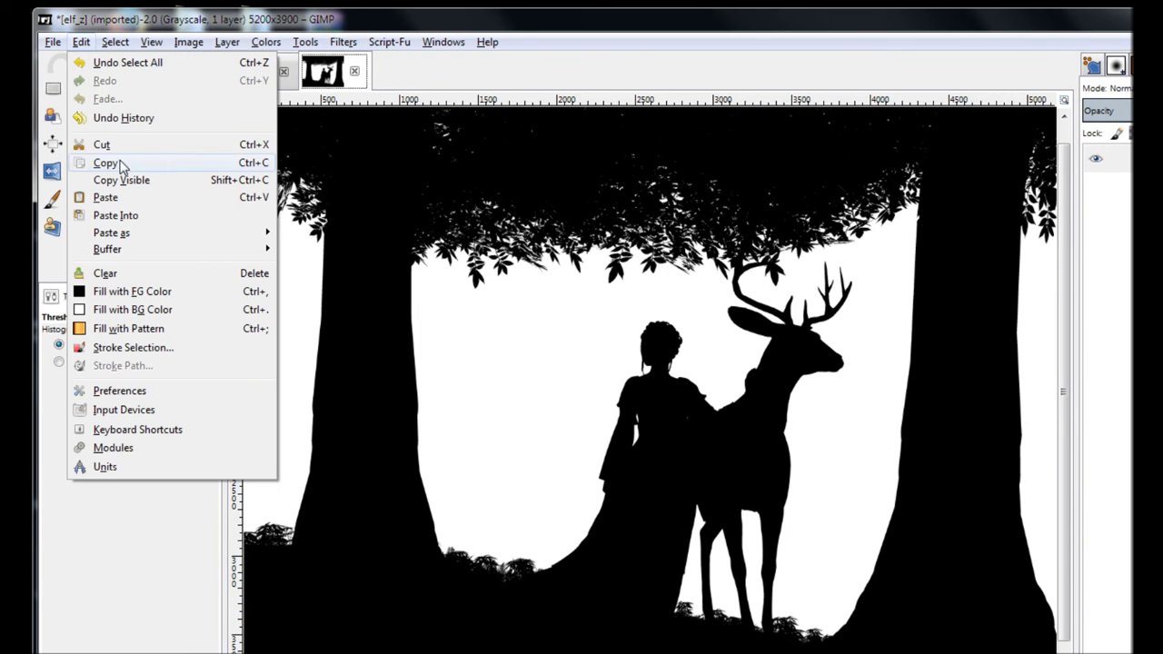
{"action": "left_click", "coordinate": [105, 163]}
Step: Paste the black-and-white depth mask into the elf image as a new layer
{"action": "left_click", "coordinate": [254, 77]}
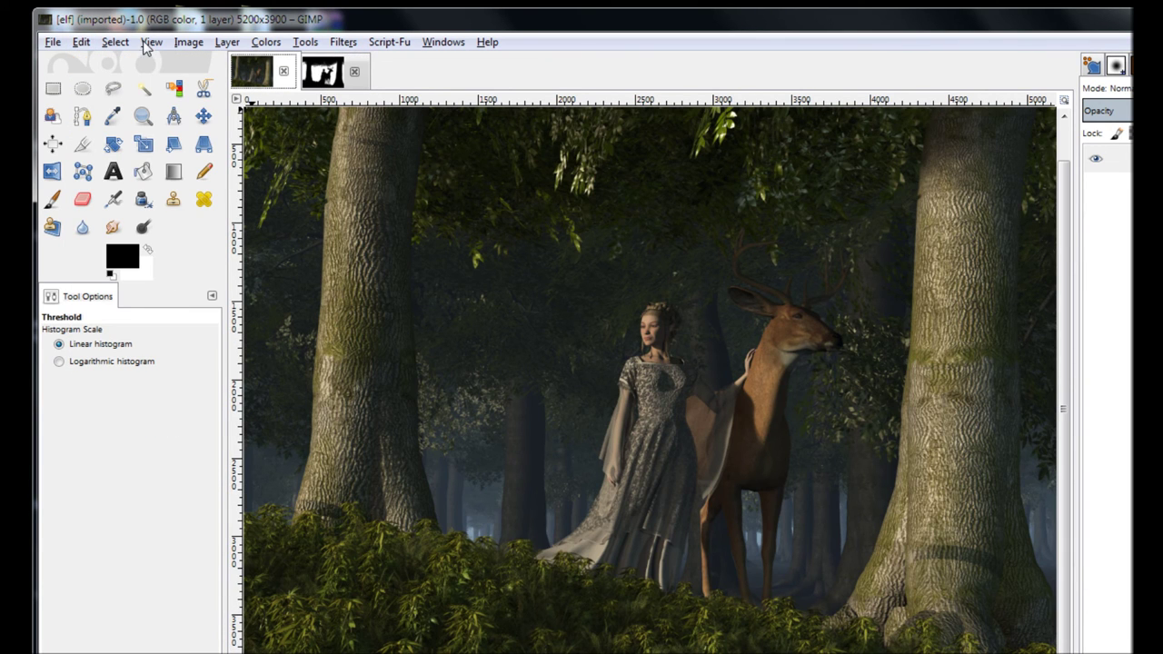
{"action": "left_click", "coordinate": [84, 43]}
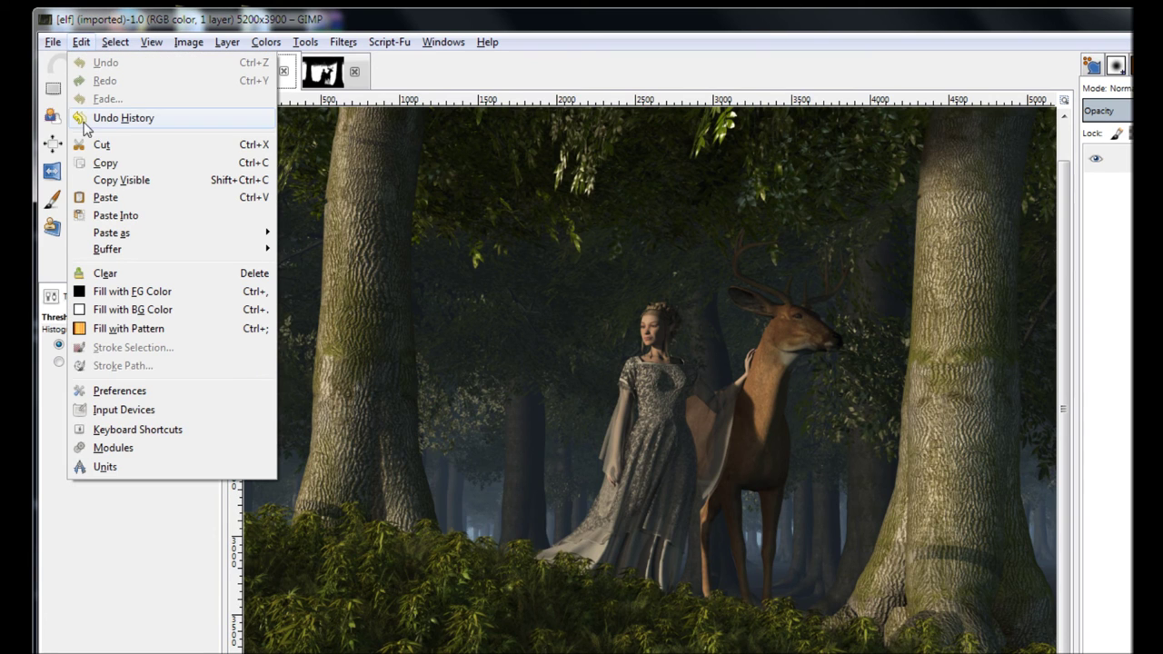
{"action": "left_click", "coordinate": [103, 202]}
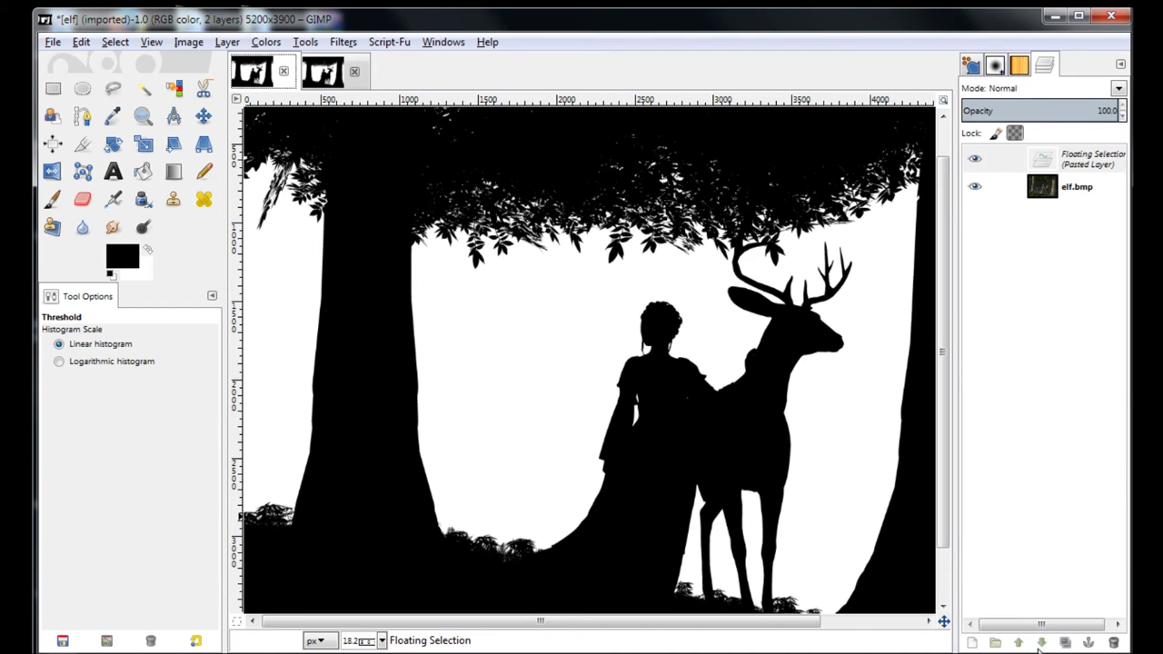
{"action": "left_click", "coordinate": [971, 644]}
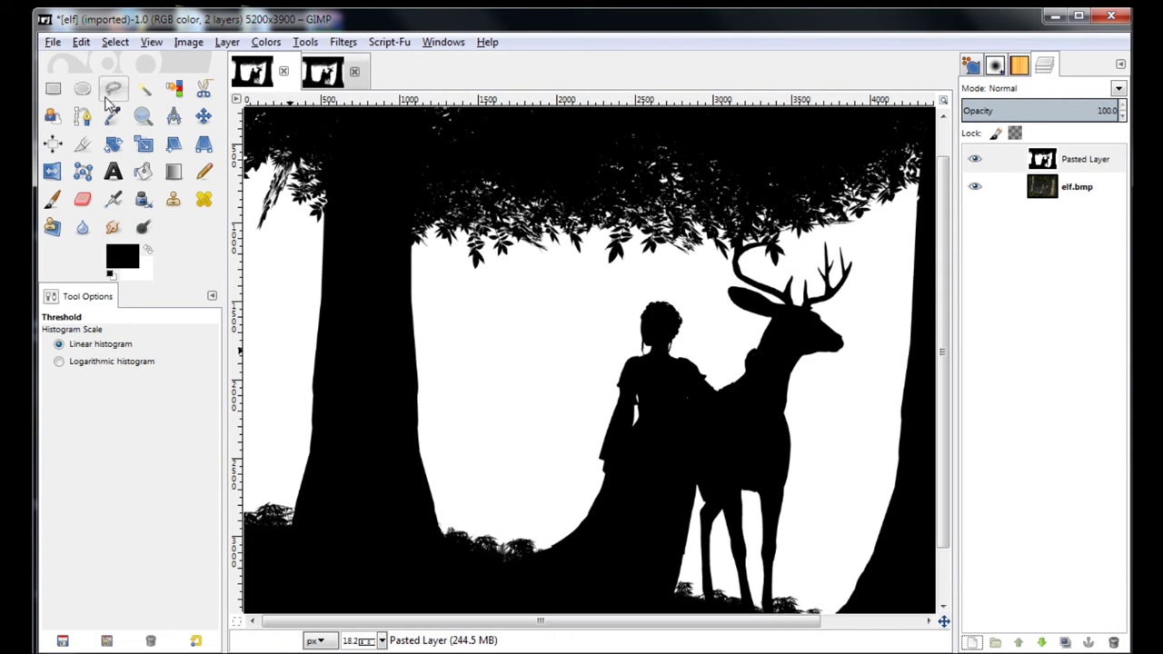
Step: Select the mask's black foreground areas by color and delete the pasted mask layer, keeping the selection
{"action": "left_click_drag", "start_coordinate": [942, 537], "coordinate": [945, 567]}
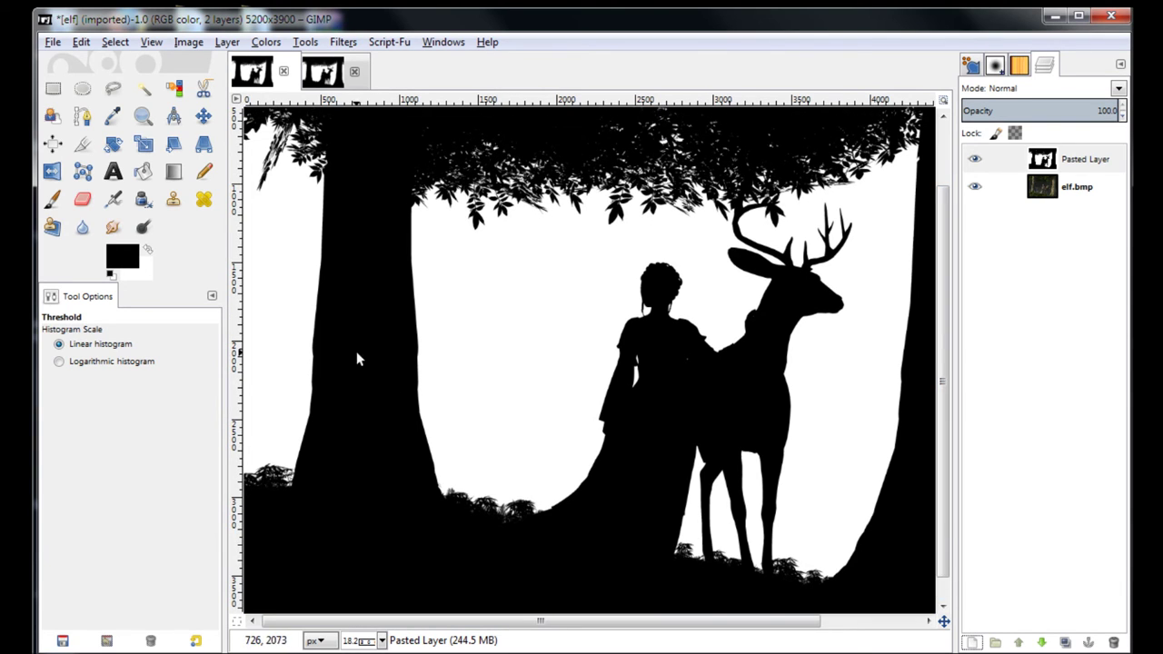
{"action": "left_click", "coordinate": [174, 89]}
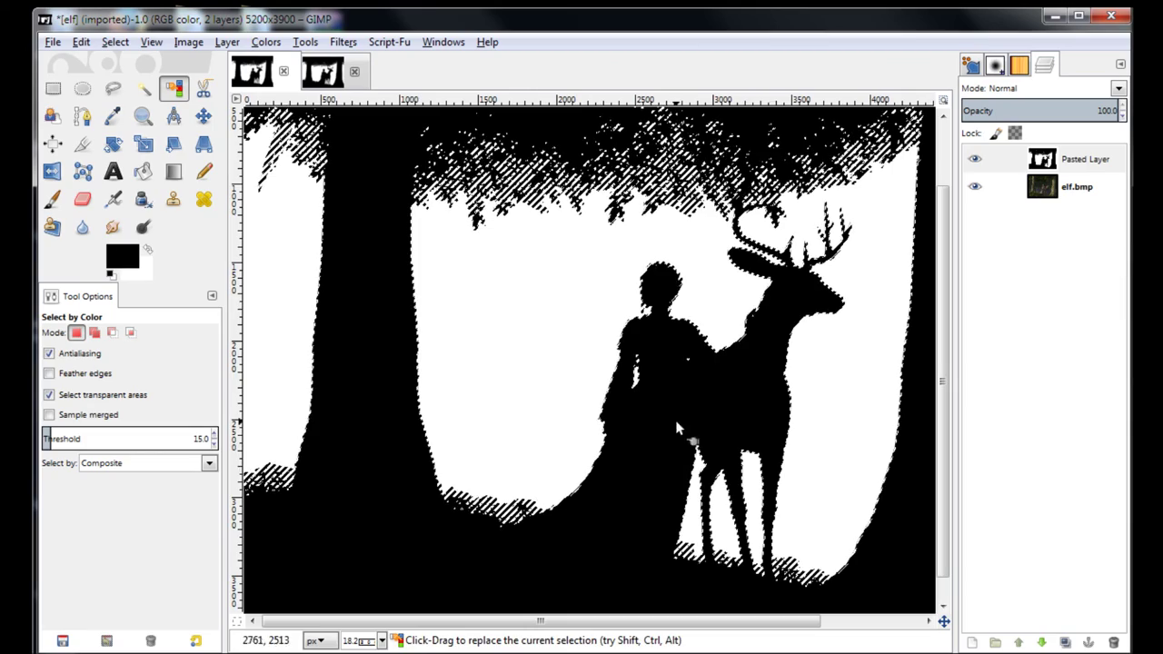
{"action": "left_click", "coordinate": [1114, 642]}
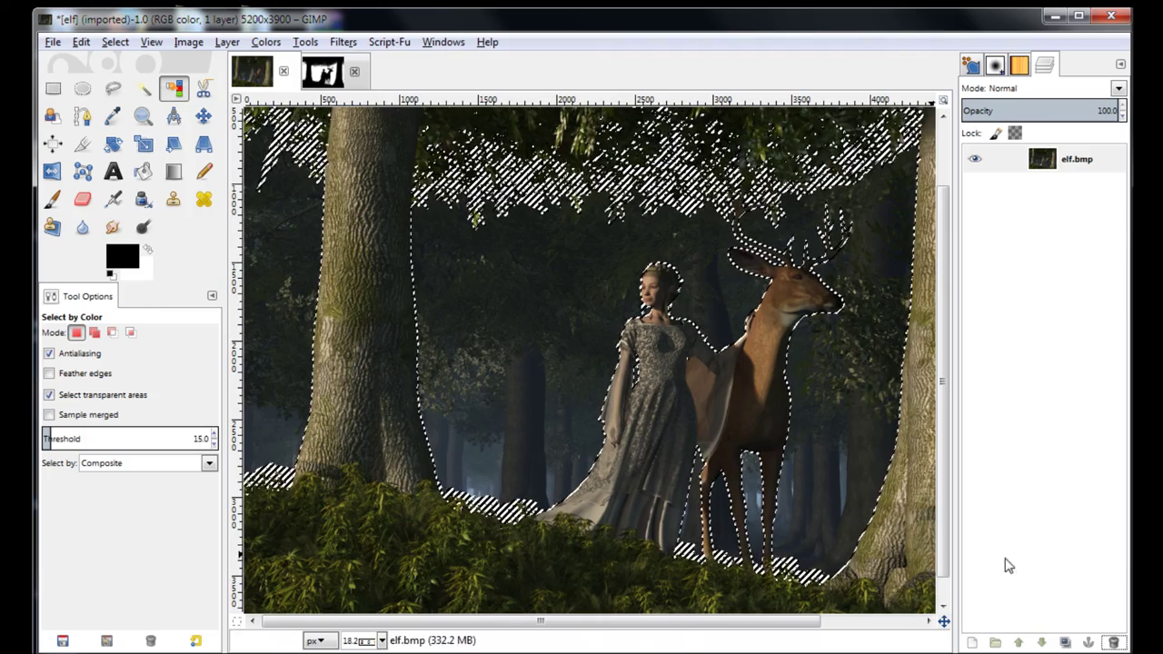
Step: Copy the selected foreground of elf.bmp, paste it as a new layer, and check it by toggling the elf.bmp layer's visibility
{"action": "left_click", "coordinate": [83, 45]}
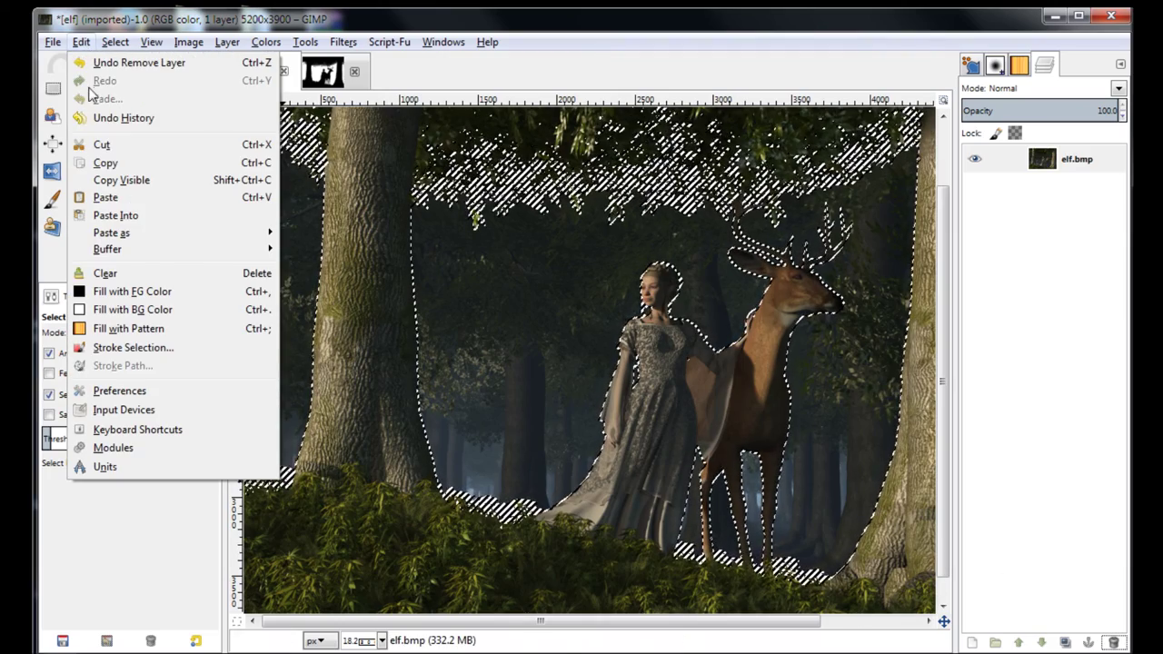
{"action": "left_click", "coordinate": [105, 164]}
{"action": "left_click", "coordinate": [81, 41]}
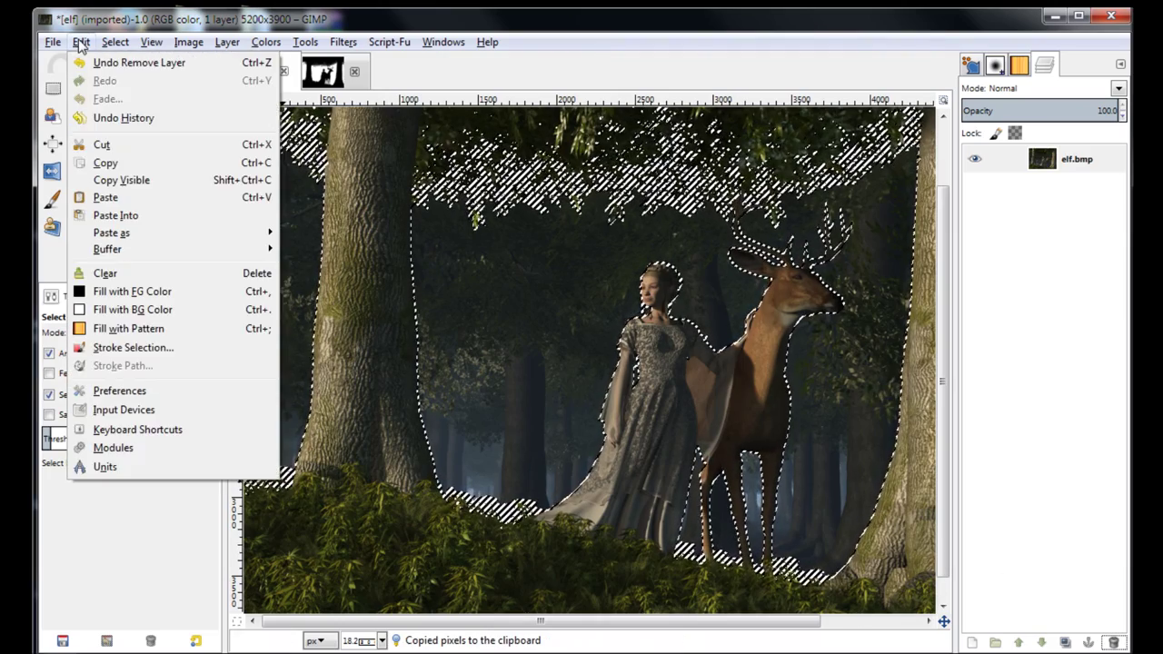
{"action": "left_click", "coordinate": [116, 180]}
{"action": "key", "text": "ctrl+v"}
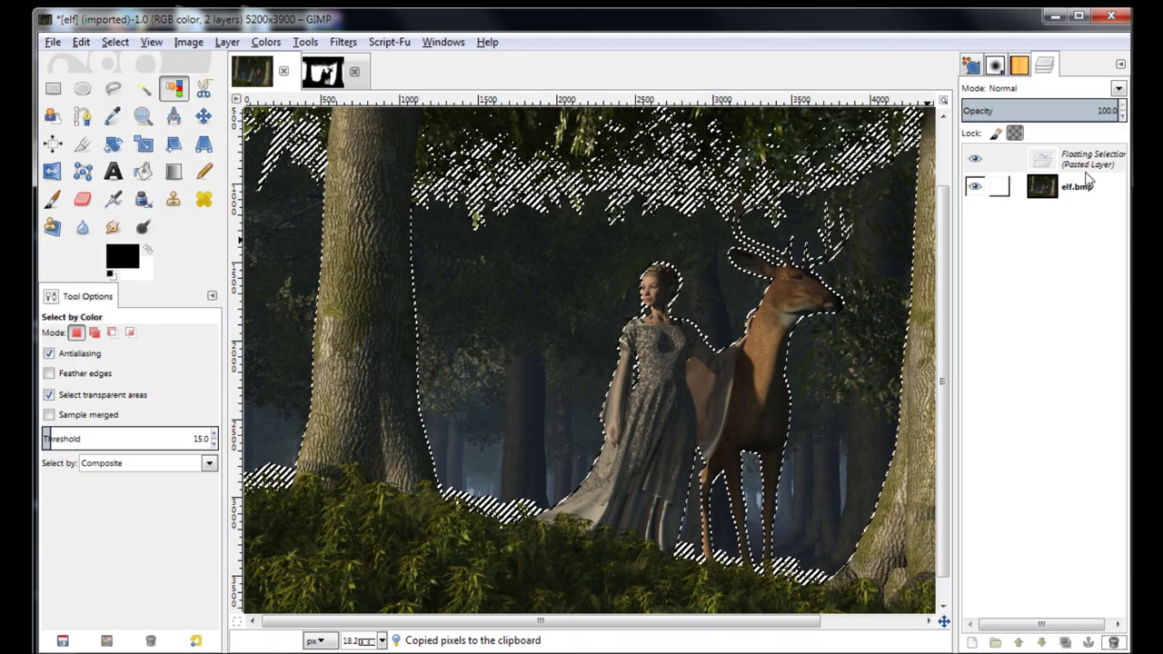
{"action": "left_click", "coordinate": [972, 643]}
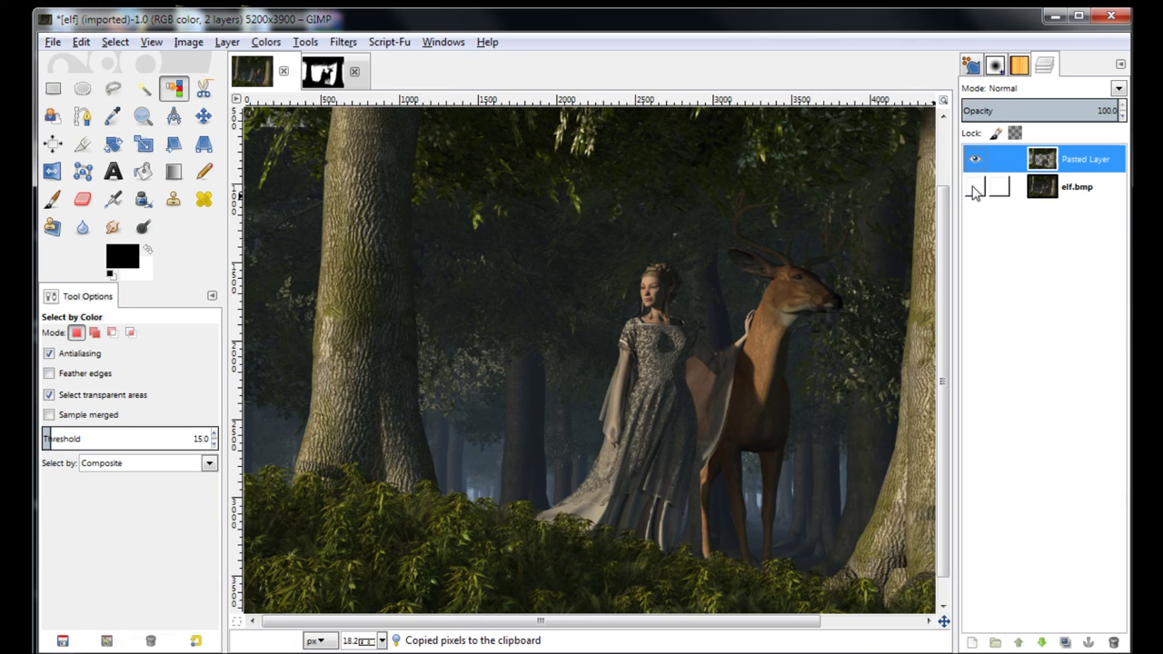
{"action": "left_click", "coordinate": [974, 186]}
{"action": "left_click", "coordinate": [974, 186]}
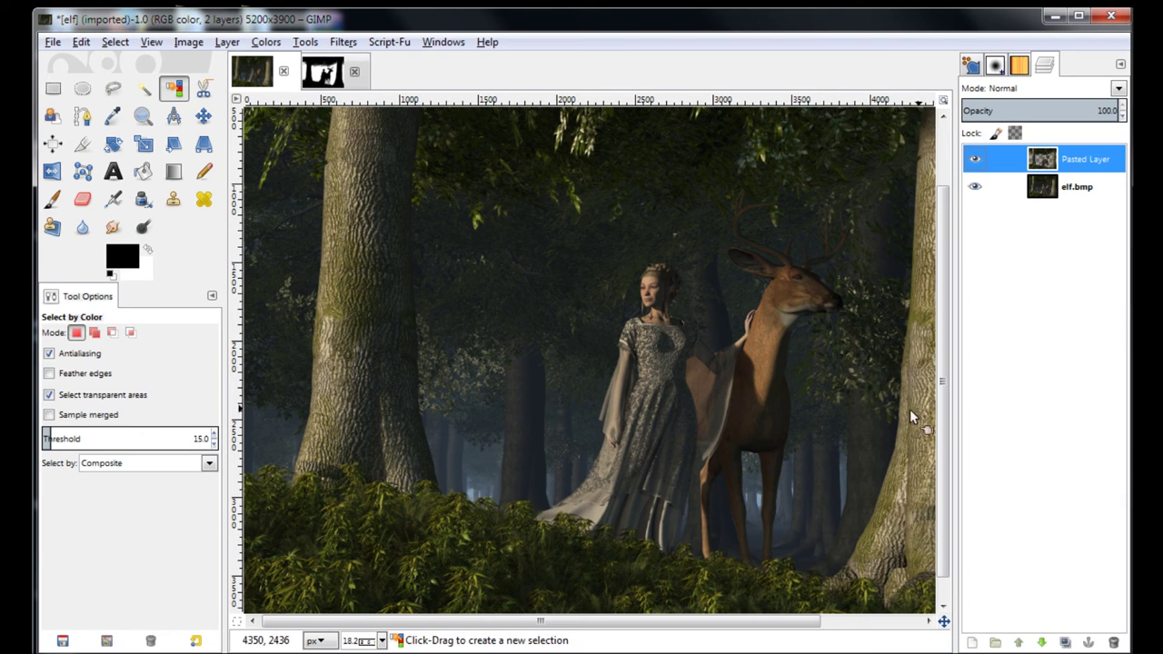
Step: Create a new transparent 5200 × 3900 px layer and place it between Pasted Layer and elf.bmp
{"action": "left_click", "coordinate": [971, 642]}
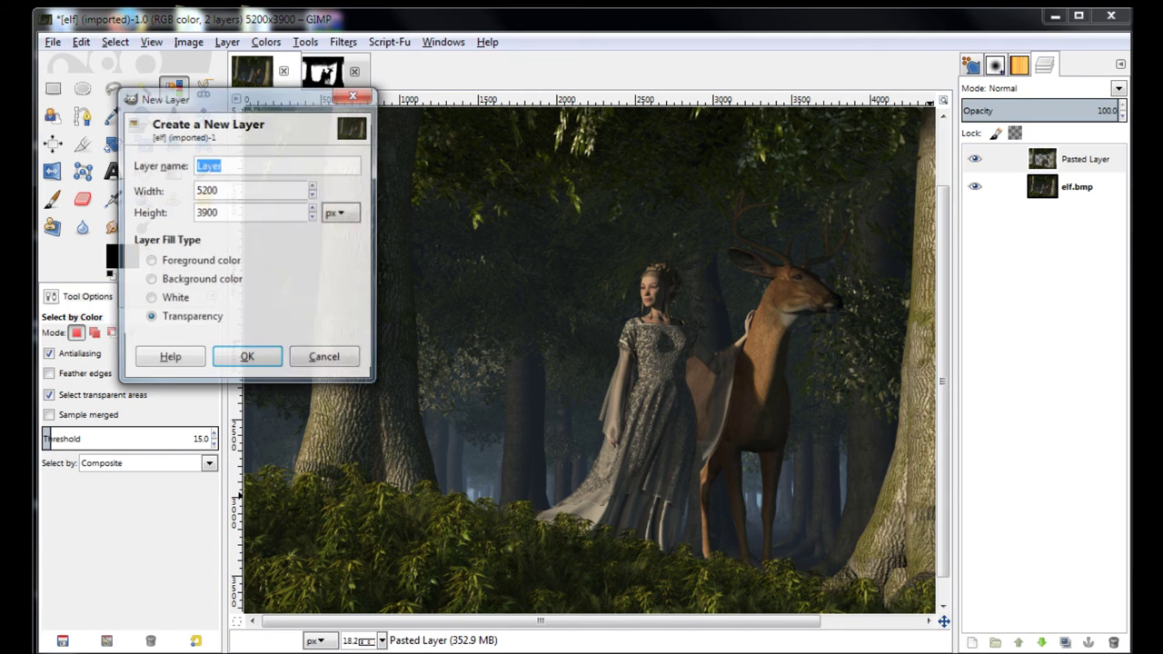
{"action": "left_click", "coordinate": [241, 361]}
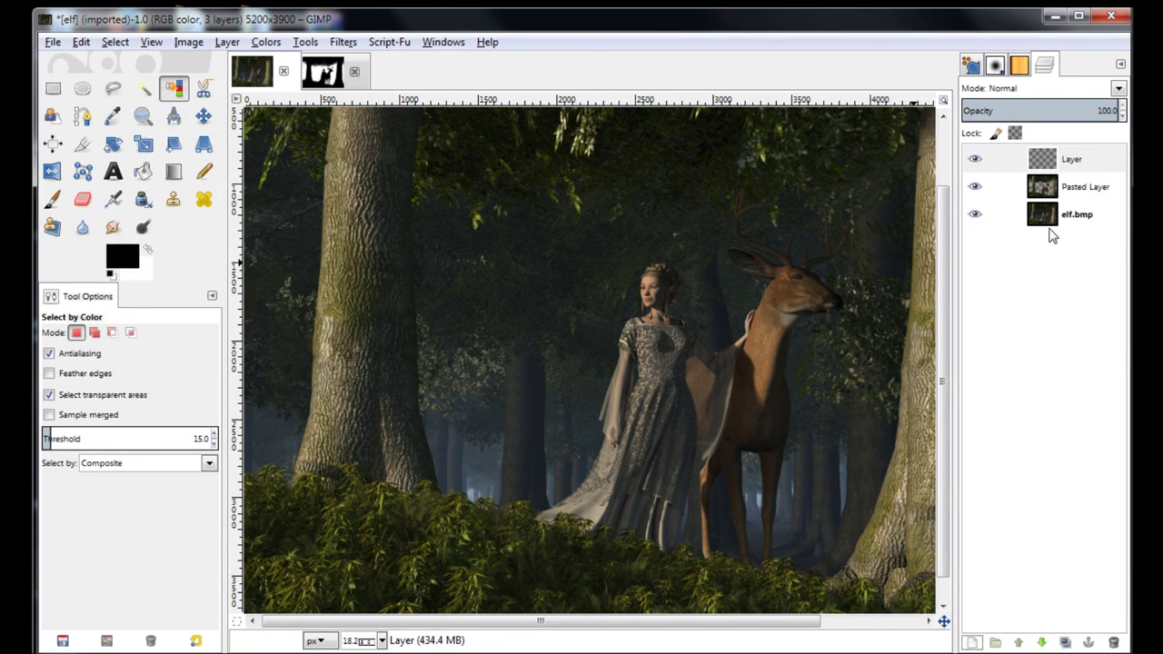
{"action": "left_click_drag", "start_coordinate": [1065, 171], "coordinate": [1073, 215]}
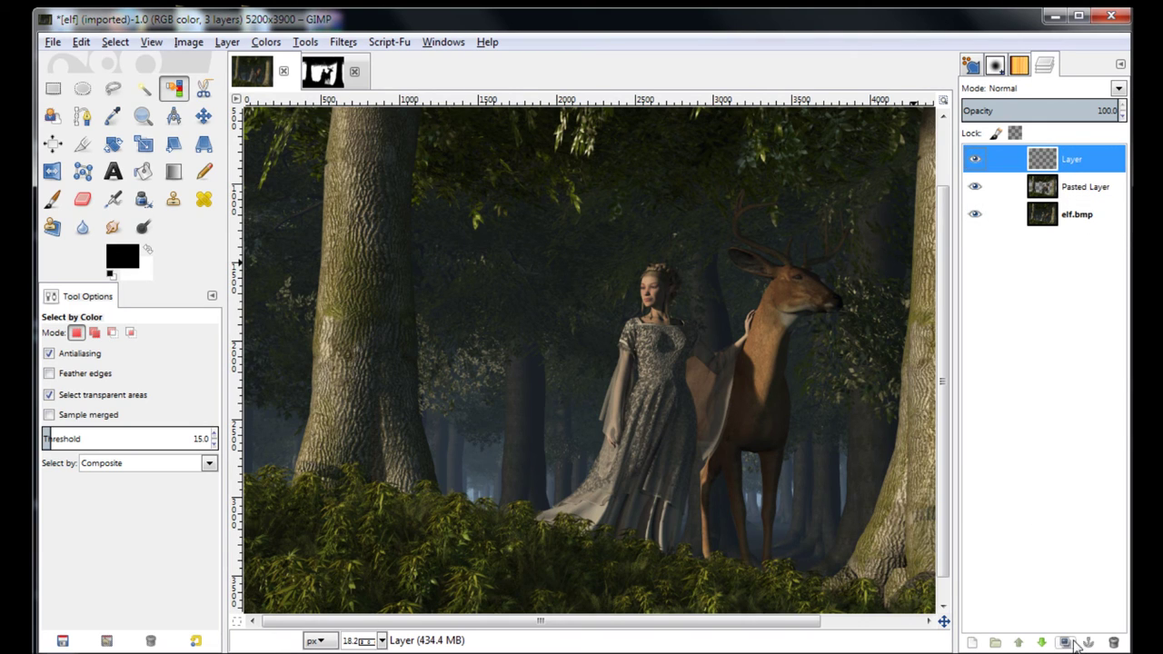
{"action": "left_click", "coordinate": [1041, 643]}
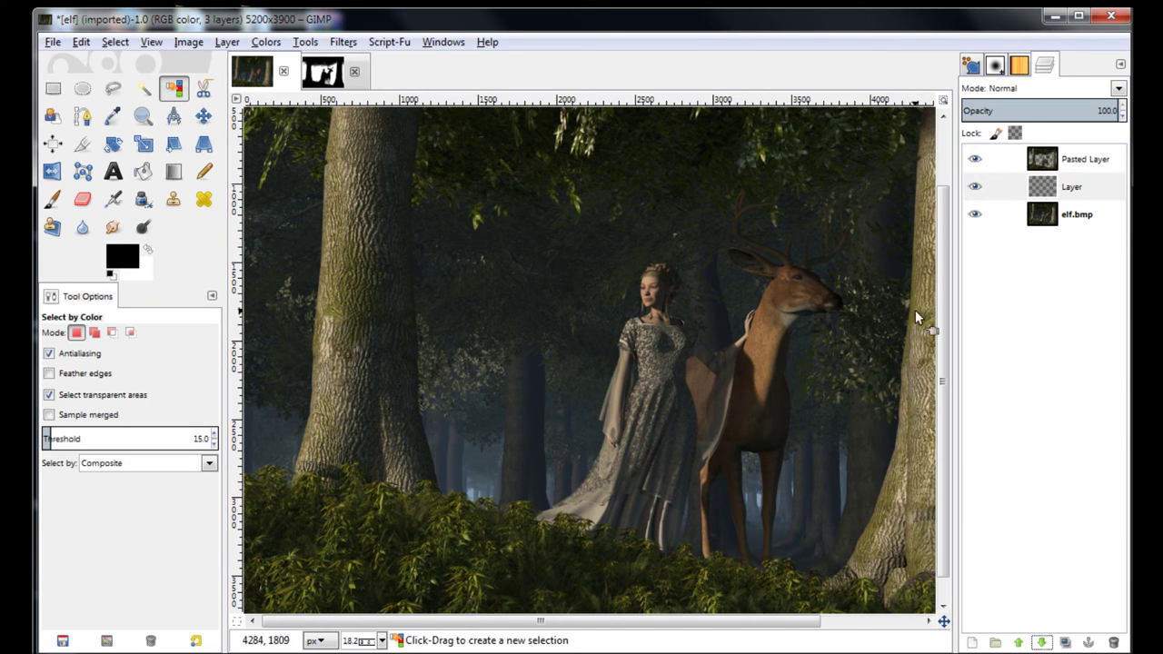
Step: Sample the bluish mist between the distant trees on elf.bmp and lighten the foreground color to afbac3
{"action": "left_click", "coordinate": [1087, 218]}
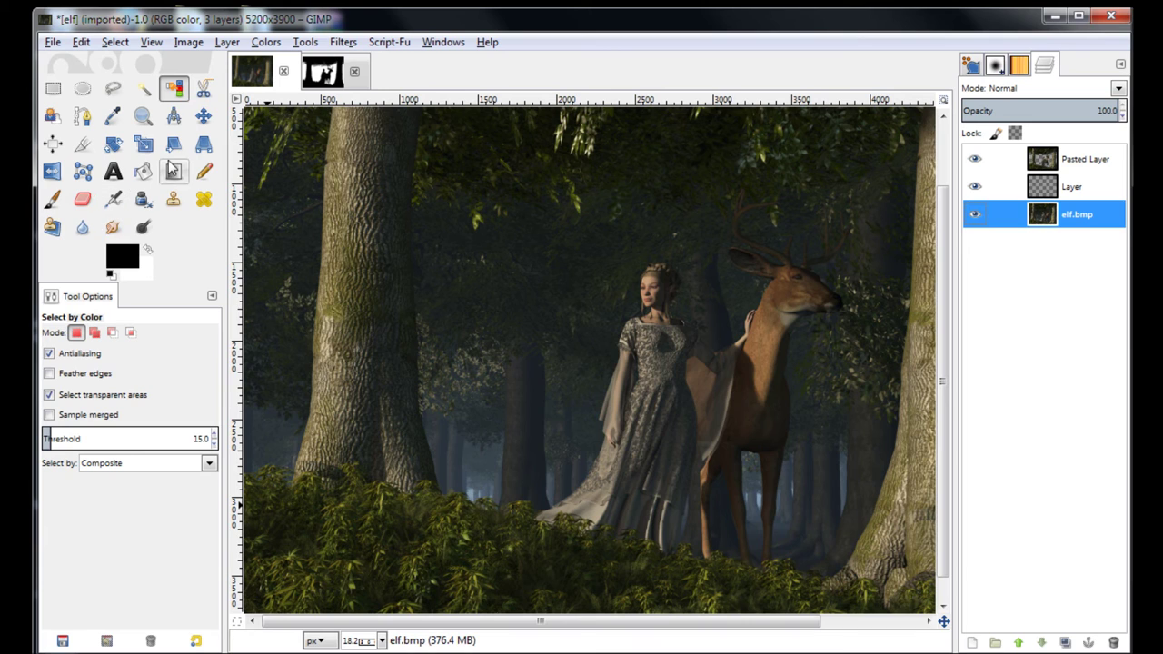
{"action": "left_click", "coordinate": [112, 116]}
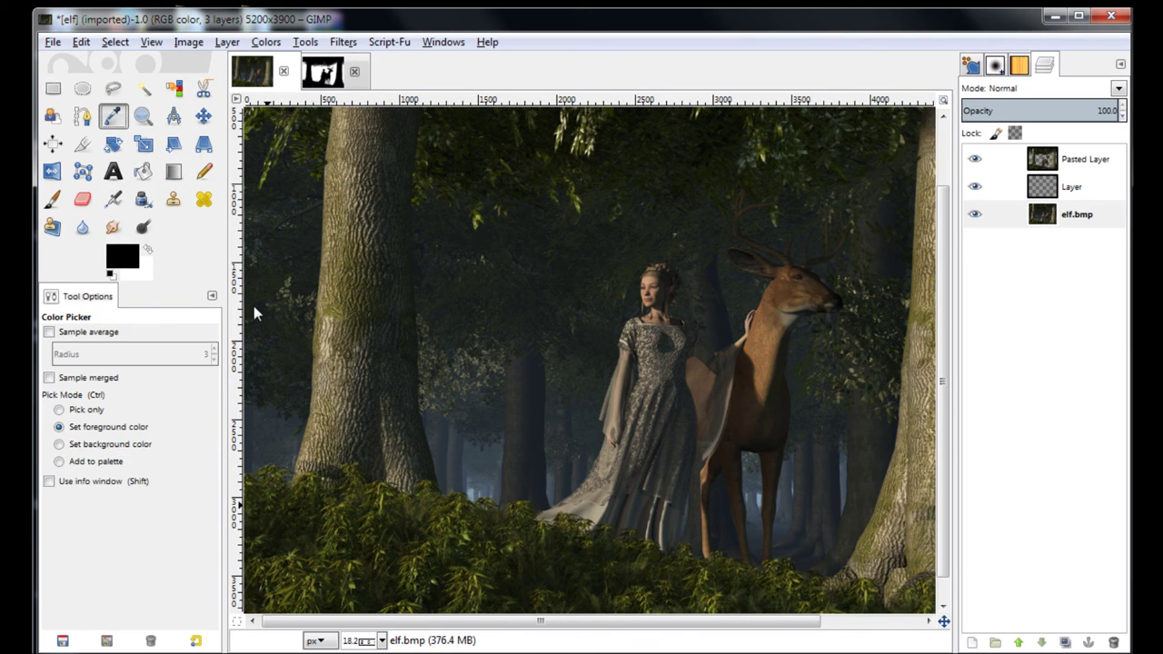
{"action": "left_click", "coordinate": [475, 495]}
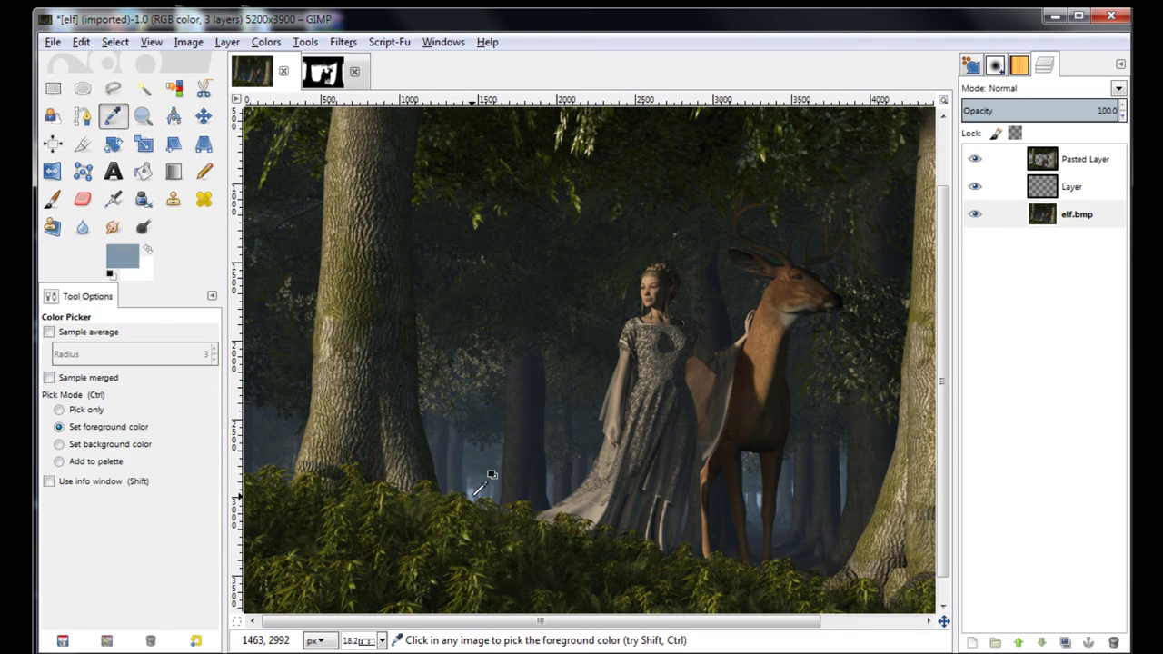
{"action": "left_click", "coordinate": [119, 257]}
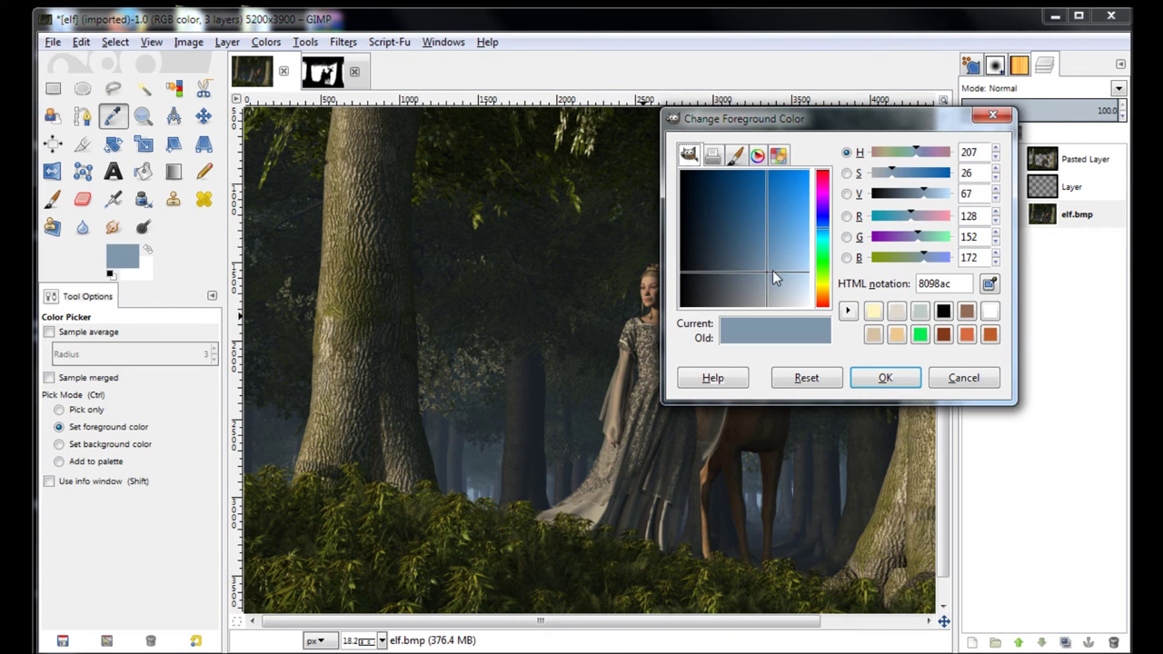
{"action": "left_click_drag", "start_coordinate": [768, 285], "coordinate": [778, 293]}
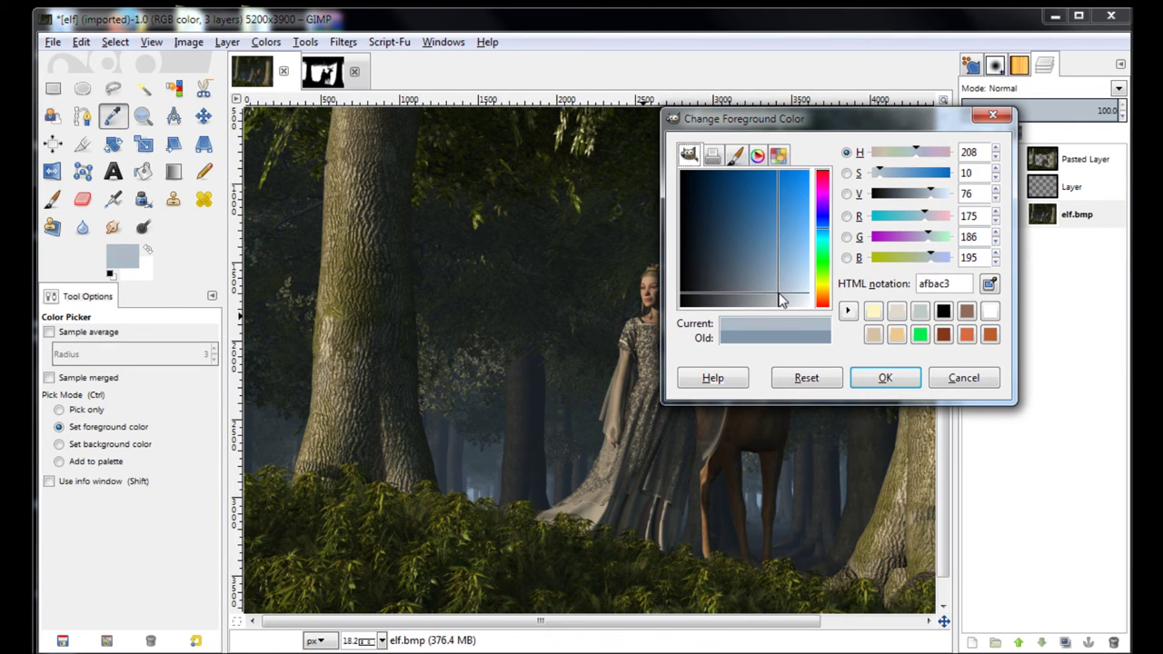
{"action": "left_click", "coordinate": [886, 377]}
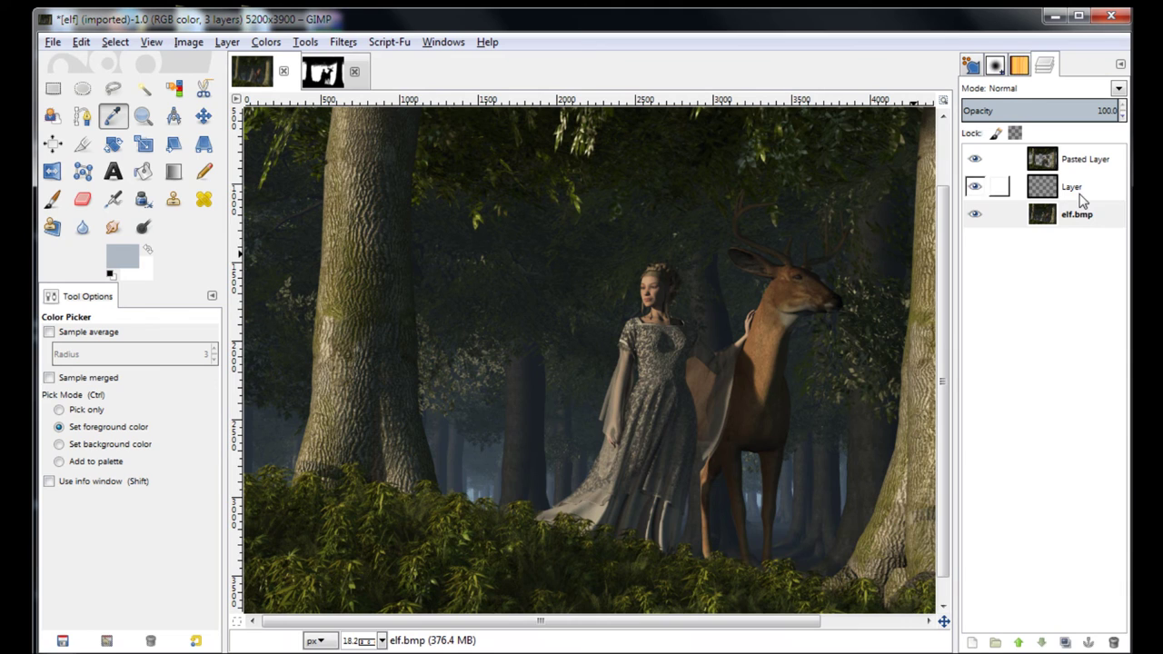
Step: Rename the new empty layer as fog
{"action": "left_click", "coordinate": [1076, 194]}
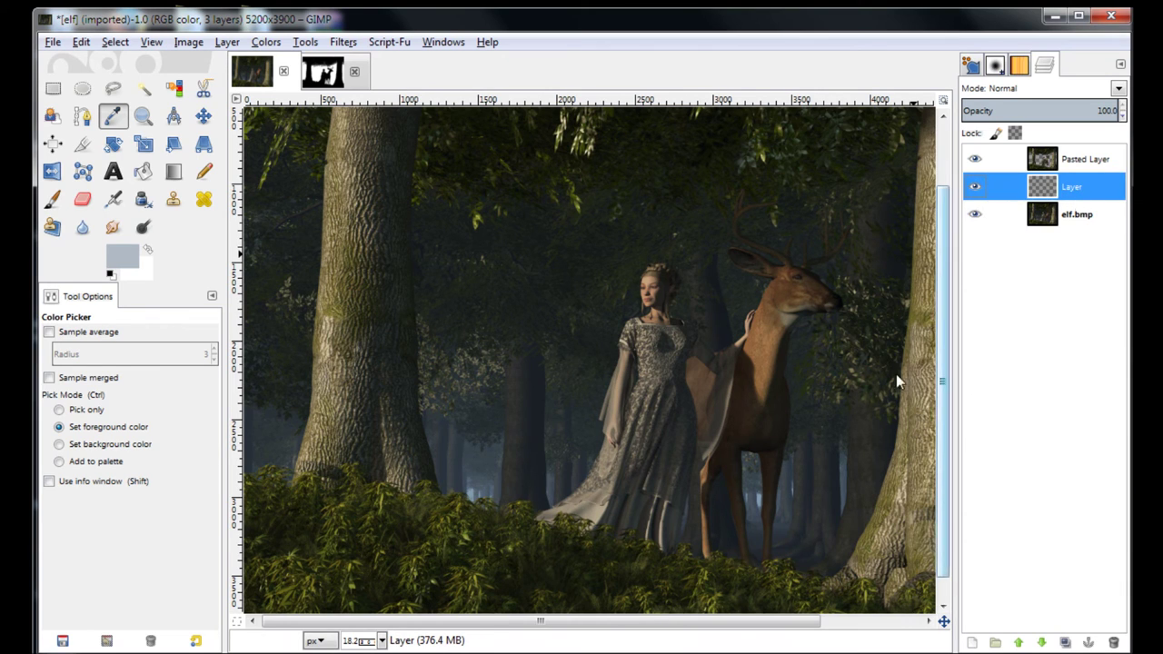
{"action": "double_click", "coordinate": [1072, 188]}
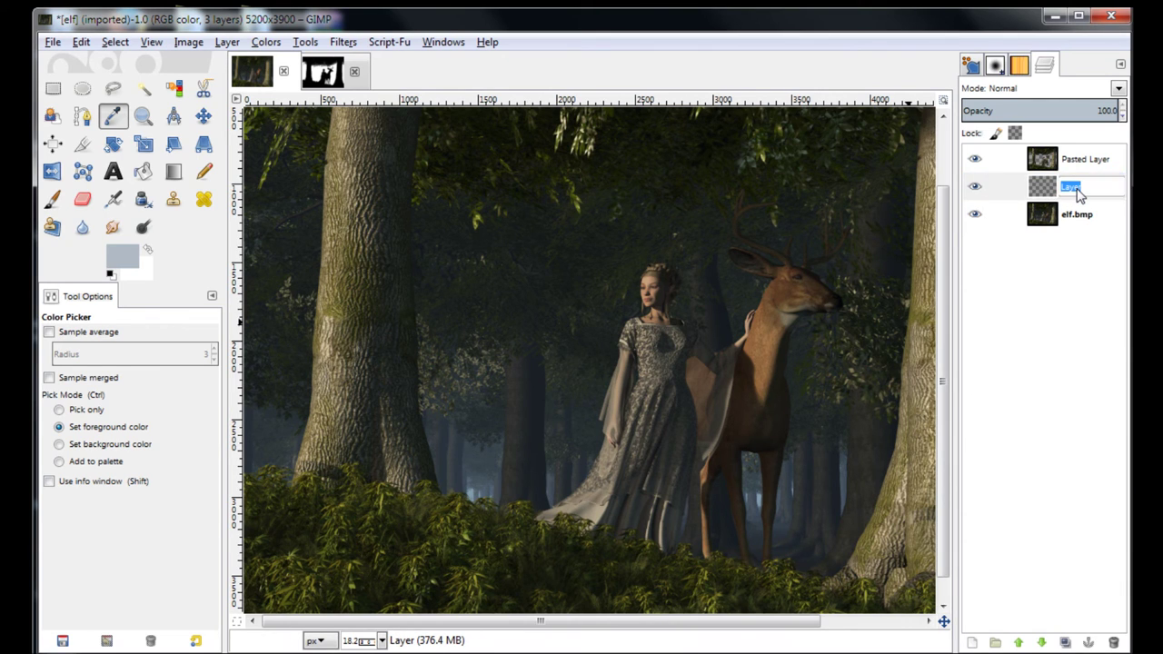
{"action": "key", "text": "Return"}
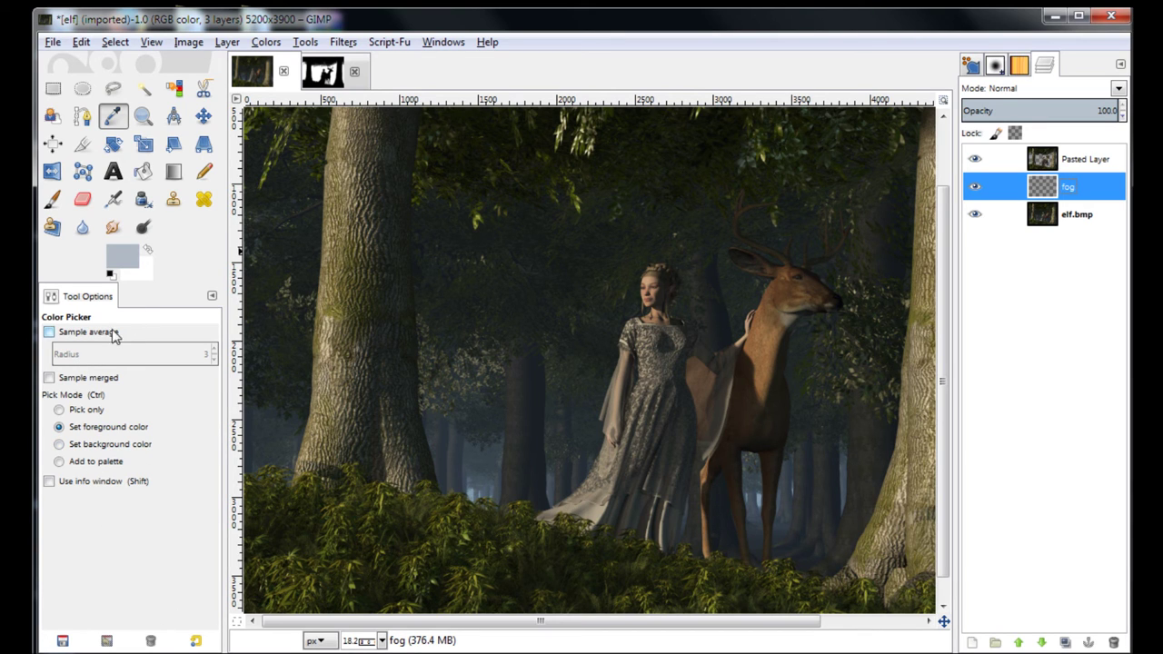
Step: Set up the Airbrush with the LJF Smoke B - Sharper brush at a size of about 1266
{"action": "left_click", "coordinate": [995, 64]}
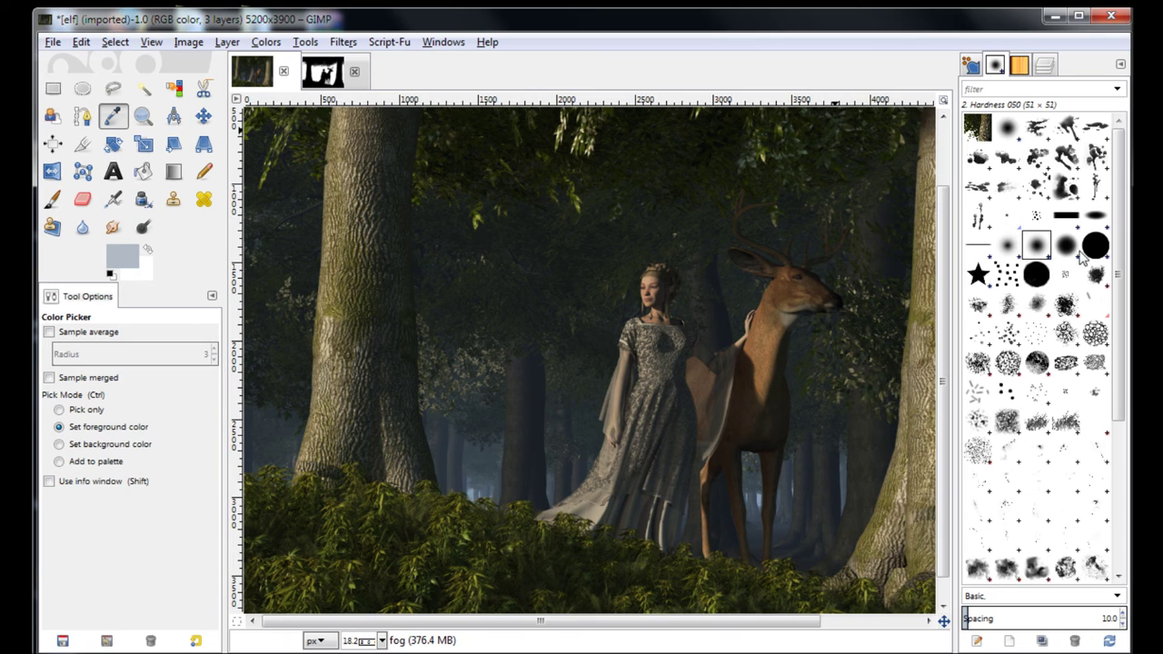
{"action": "scroll", "coordinate": [1123, 455], "scroll_direction": "down", "scroll_amount": 2}
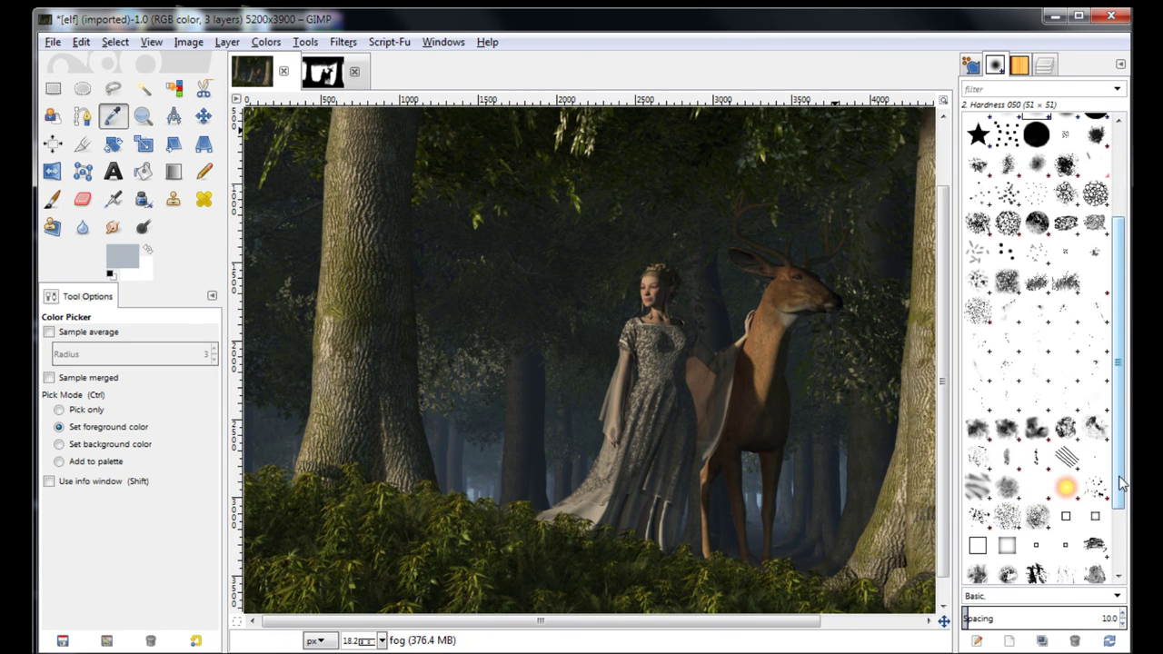
{"action": "left_click", "coordinate": [1007, 429]}
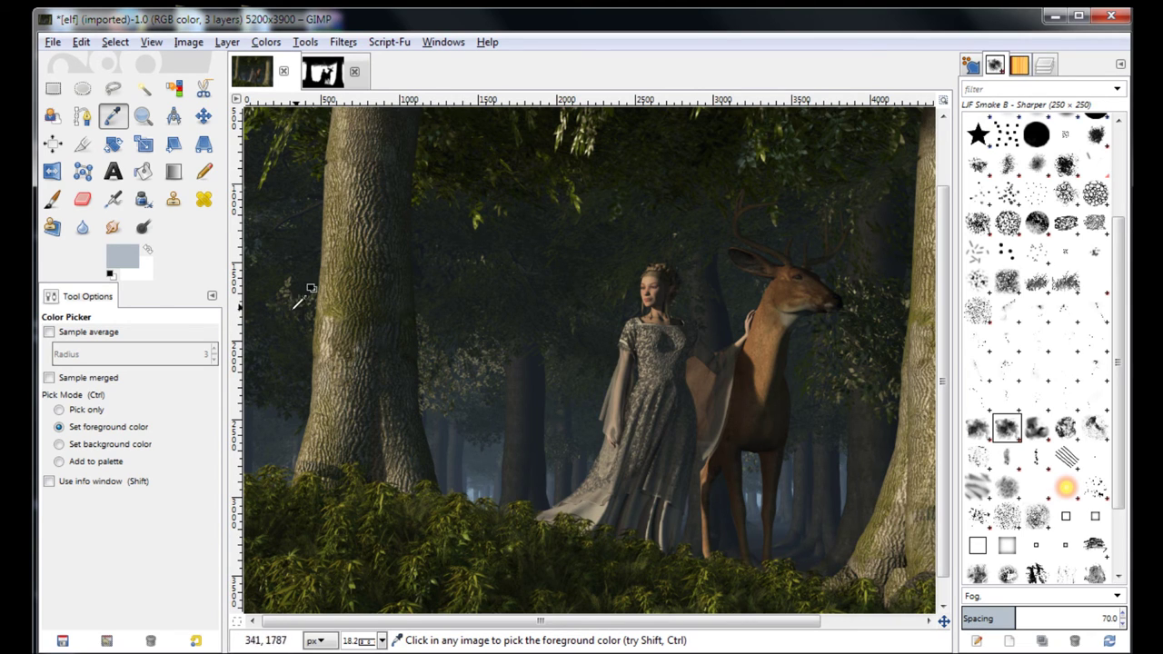
{"action": "left_click", "coordinate": [113, 201]}
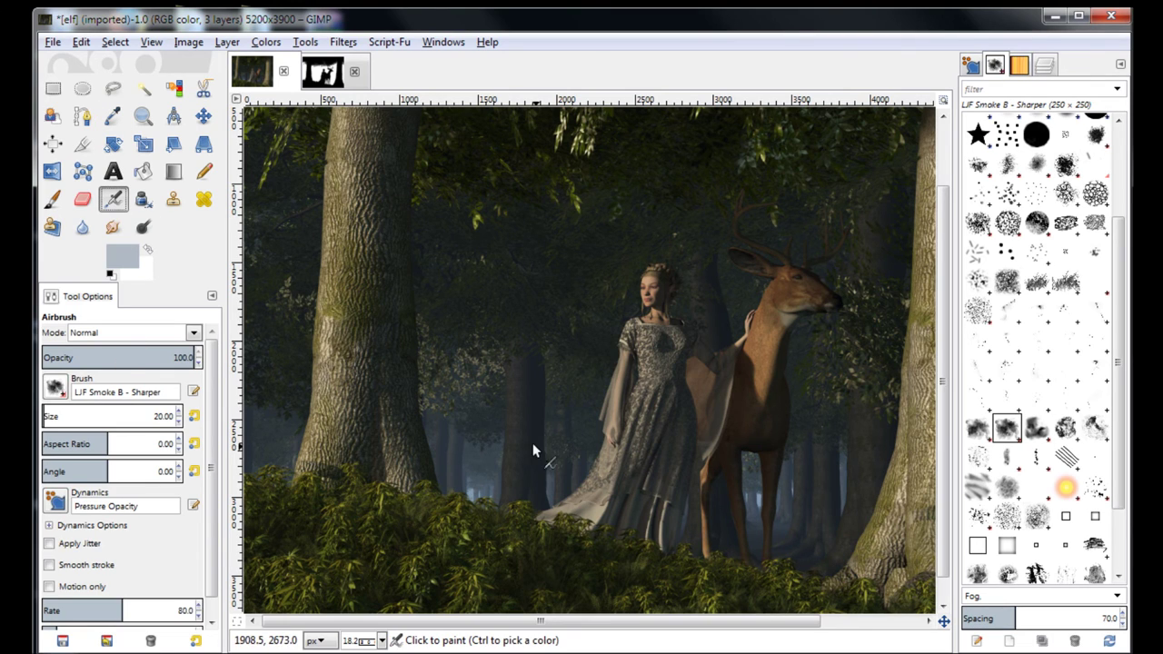
{"action": "left_click_drag", "start_coordinate": [46, 416], "coordinate": [92, 416]}
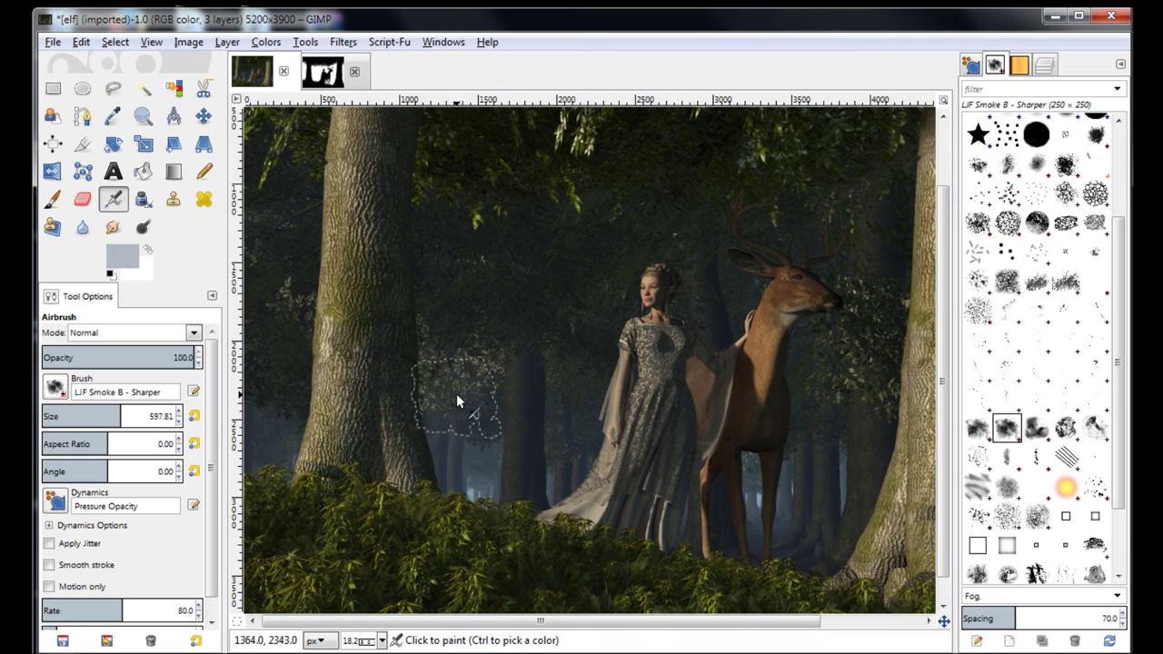
{"action": "left_click_drag", "start_coordinate": [165, 417], "coordinate": [176, 416]}
Step: Airbrush fog across the forest background behind the elf and deer on the fog layer
{"action": "mouse_move", "coordinate": [263, 381]}
{"action": "left_mouse_down"}
{"action": "mouse_move", "coordinate": [306, 252]}
{"action": "mouse_move", "coordinate": [305, 300]}
{"action": "mouse_move", "coordinate": [427, 427]}
{"action": "mouse_move", "coordinate": [709, 550]}
{"action": "mouse_move", "coordinate": [863, 559]}
{"action": "mouse_move", "coordinate": [895, 437]}
{"action": "mouse_move", "coordinate": [872, 473]}
{"action": "left_mouse_up"}
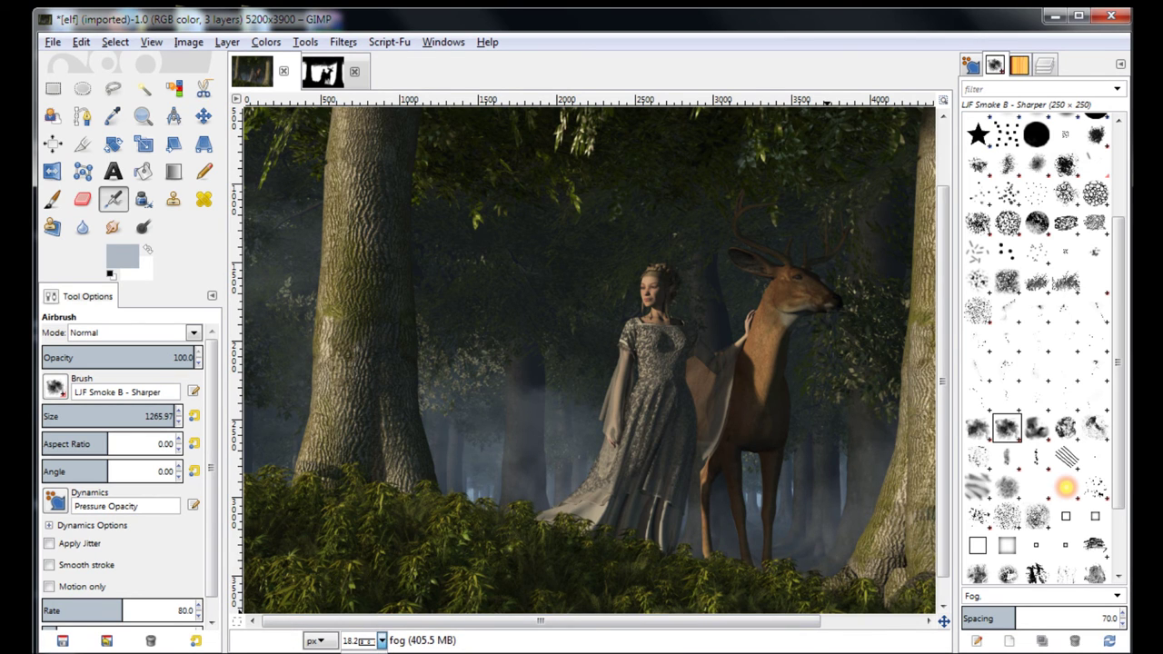
{"action": "key", "text": "minus"}
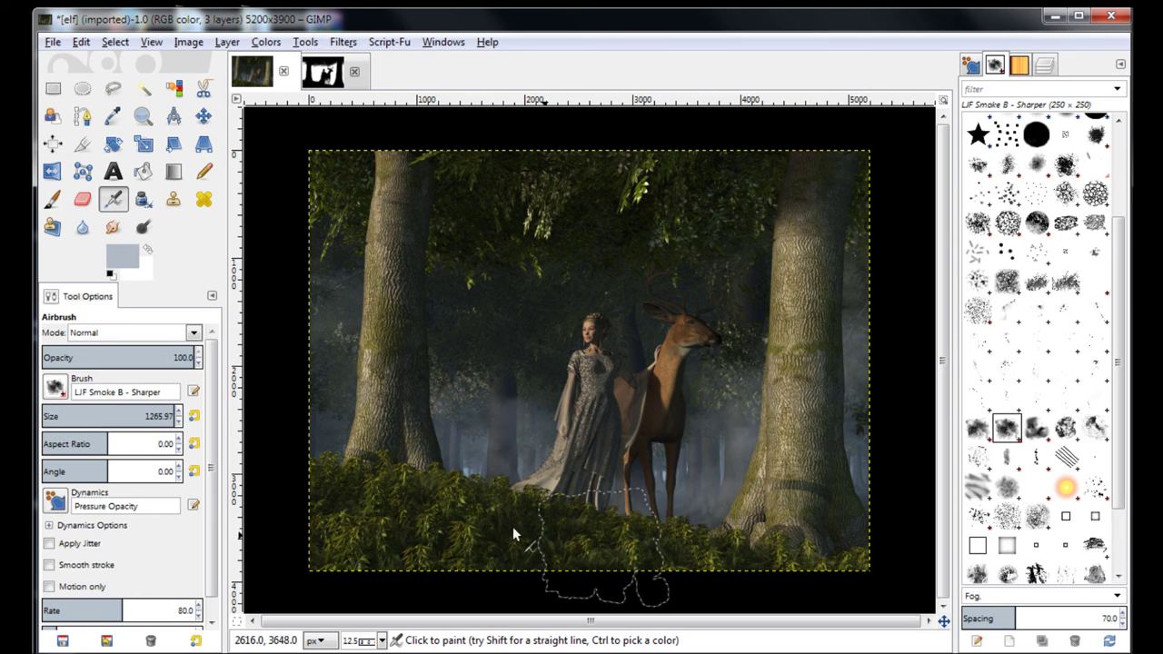
{"action": "mouse_move", "coordinate": [719, 501]}
{"action": "left_mouse_down"}
{"action": "mouse_move", "coordinate": [458, 489]}
{"action": "mouse_move", "coordinate": [294, 428]}
{"action": "left_mouse_up"}
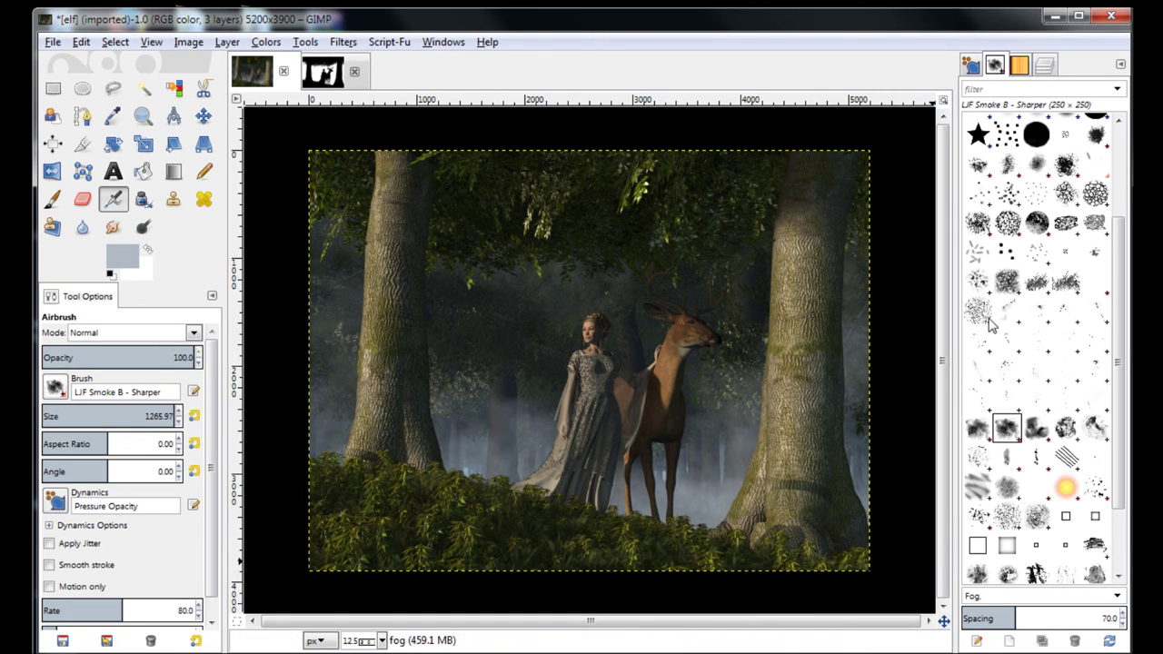
Step: Add a new transparent layer above Pasted Layer and airbrush light fog over the foreground plants and tree trunks
{"action": "left_click", "coordinate": [971, 65]}
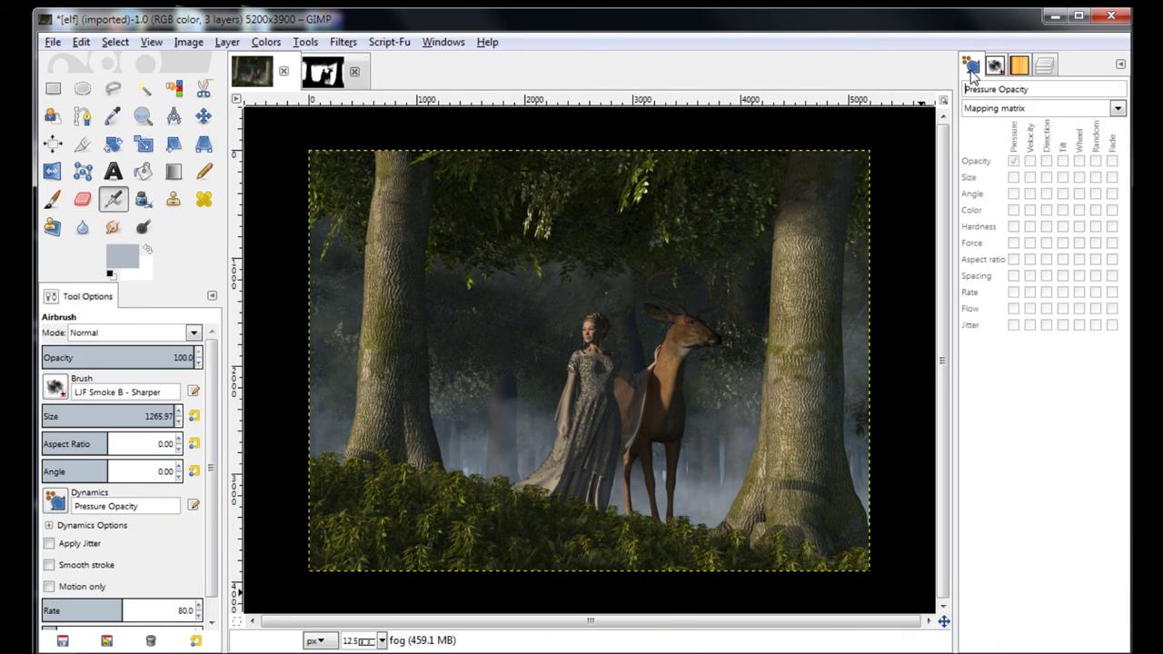
{"action": "left_click", "coordinate": [1051, 66]}
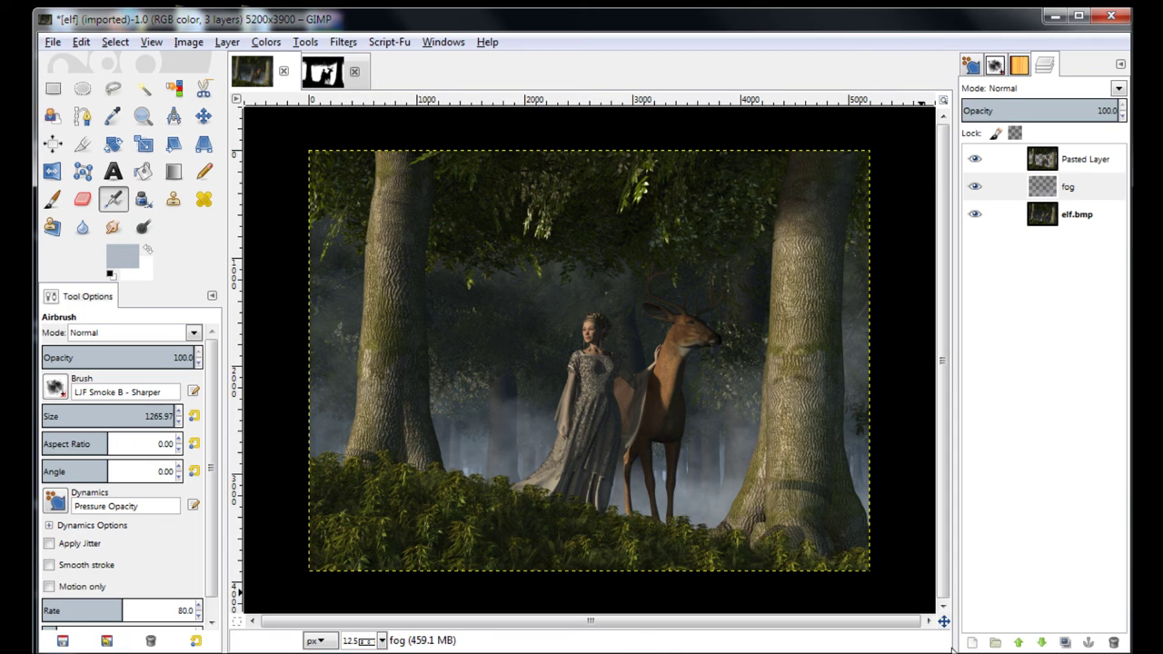
{"action": "left_click", "coordinate": [971, 643]}
{"action": "left_click", "coordinate": [290, 403]}
{"action": "mouse_move", "coordinate": [1067, 202]}
{"action": "left_mouse_down"}
{"action": "mouse_move", "coordinate": [1103, 175]}
{"action": "mouse_move", "coordinate": [1079, 162]}
{"action": "mouse_move", "coordinate": [1074, 209]}
{"action": "left_mouse_up"}
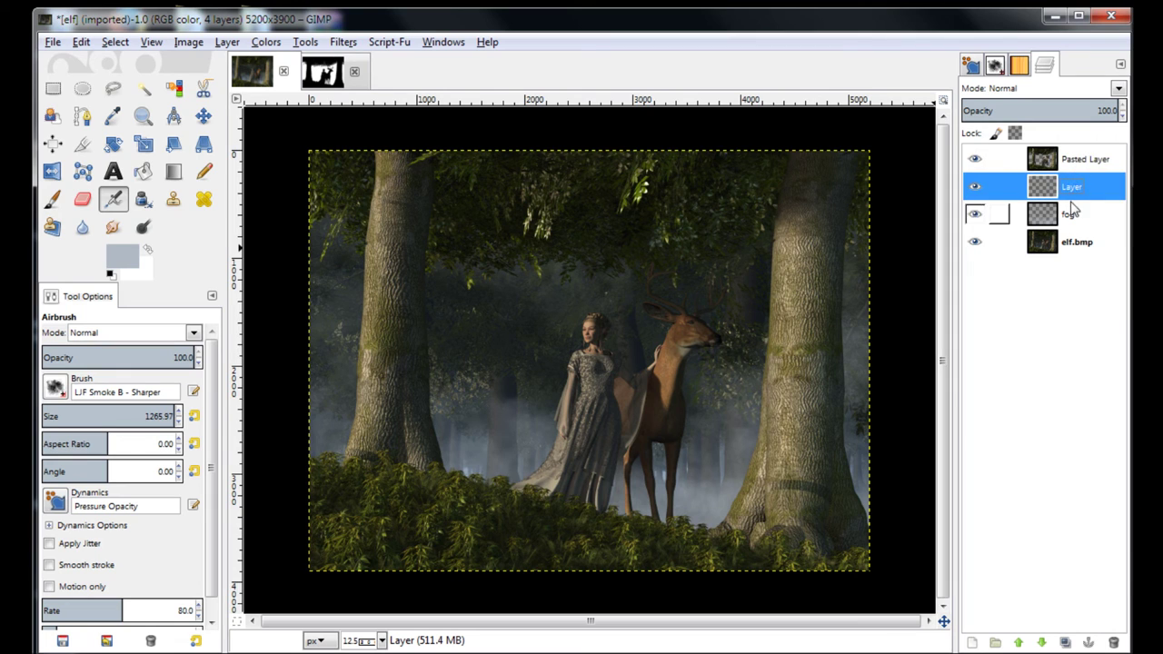
{"action": "left_click", "coordinate": [1019, 642]}
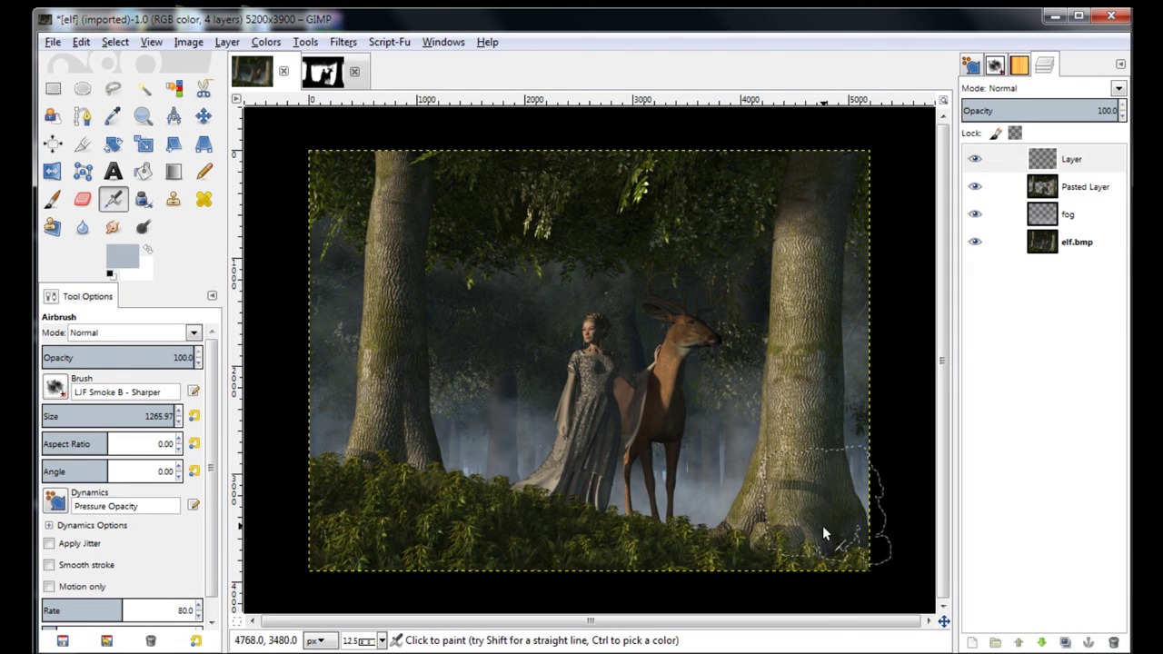
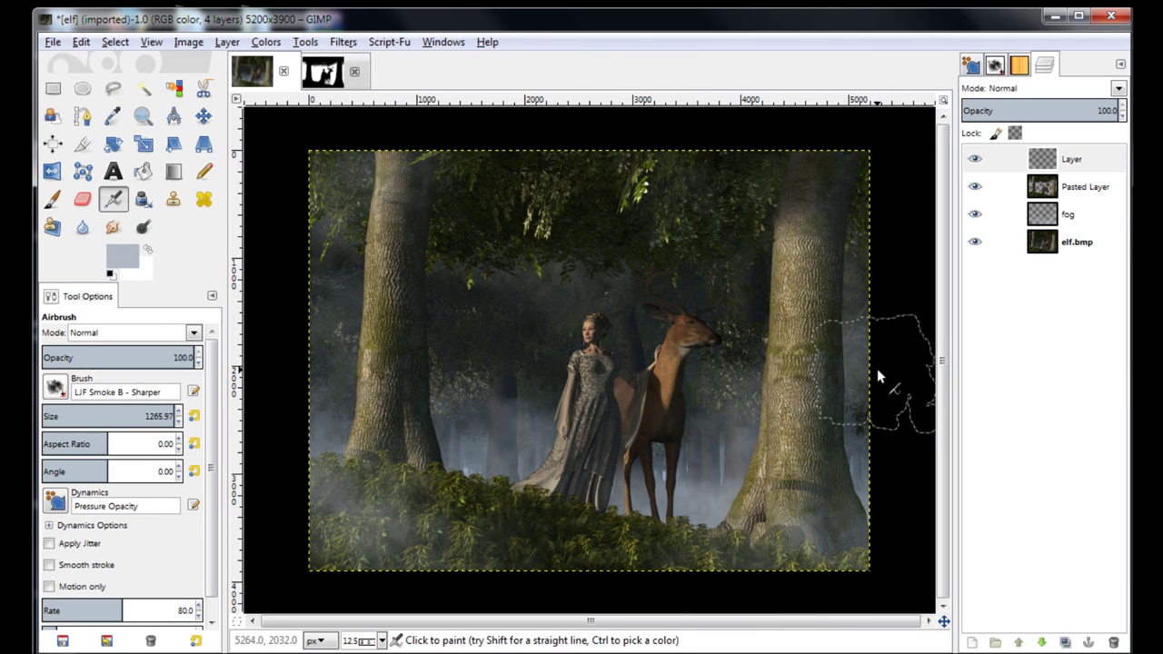
Step: Adjust the Levels of Pasted Layer with input black at 11, gamma at 1.14 and input white at 215
{"action": "left_click", "coordinate": [1090, 194]}
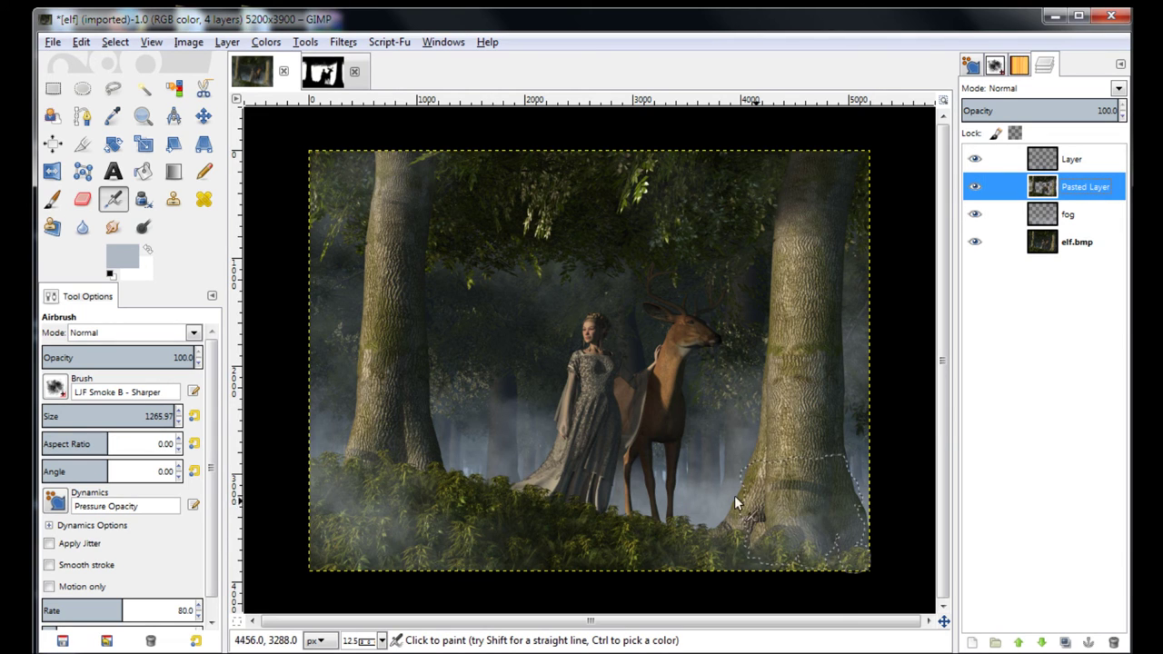
{"action": "left_click", "coordinate": [266, 42]}
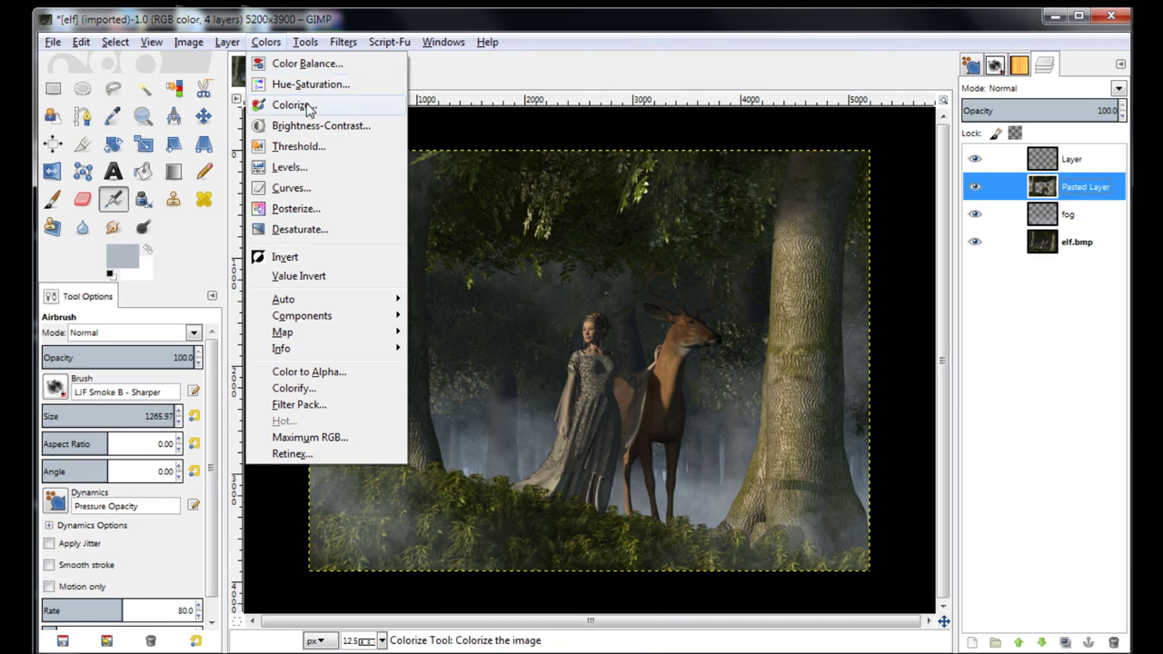
{"action": "left_click", "coordinate": [277, 167]}
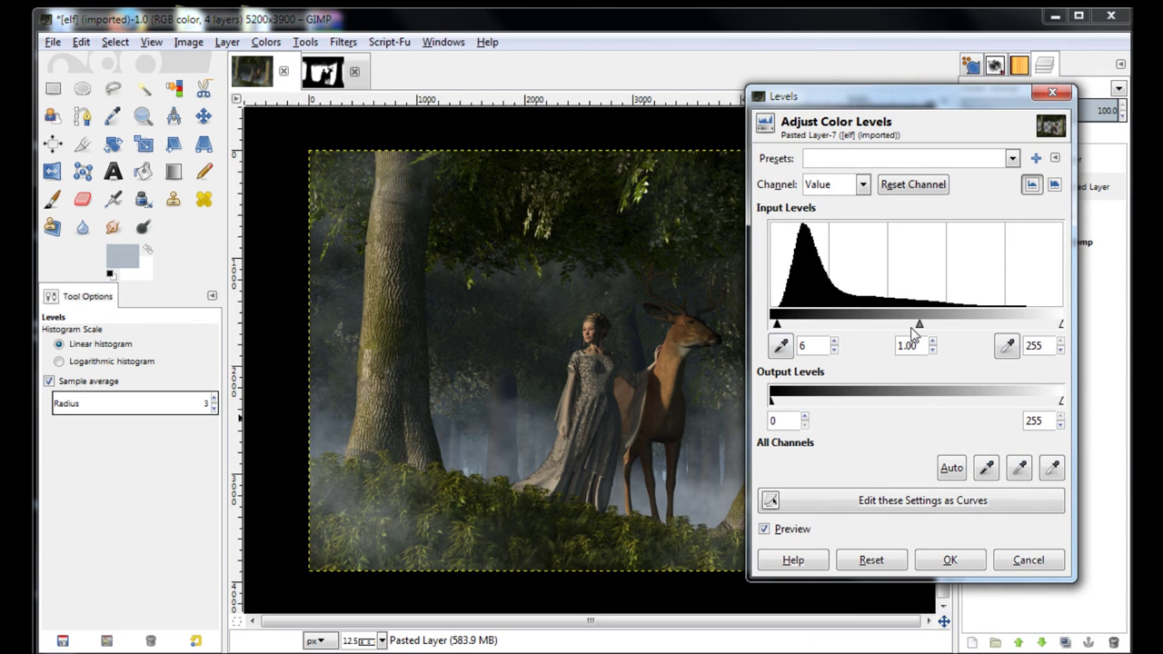
{"action": "left_click_drag", "start_coordinate": [1054, 326], "coordinate": [1025, 325]}
{"action": "mouse_move", "coordinate": [897, 333]}
{"action": "left_mouse_down"}
{"action": "mouse_move", "coordinate": [879, 332]}
{"action": "mouse_move", "coordinate": [894, 331]}
{"action": "left_mouse_up"}
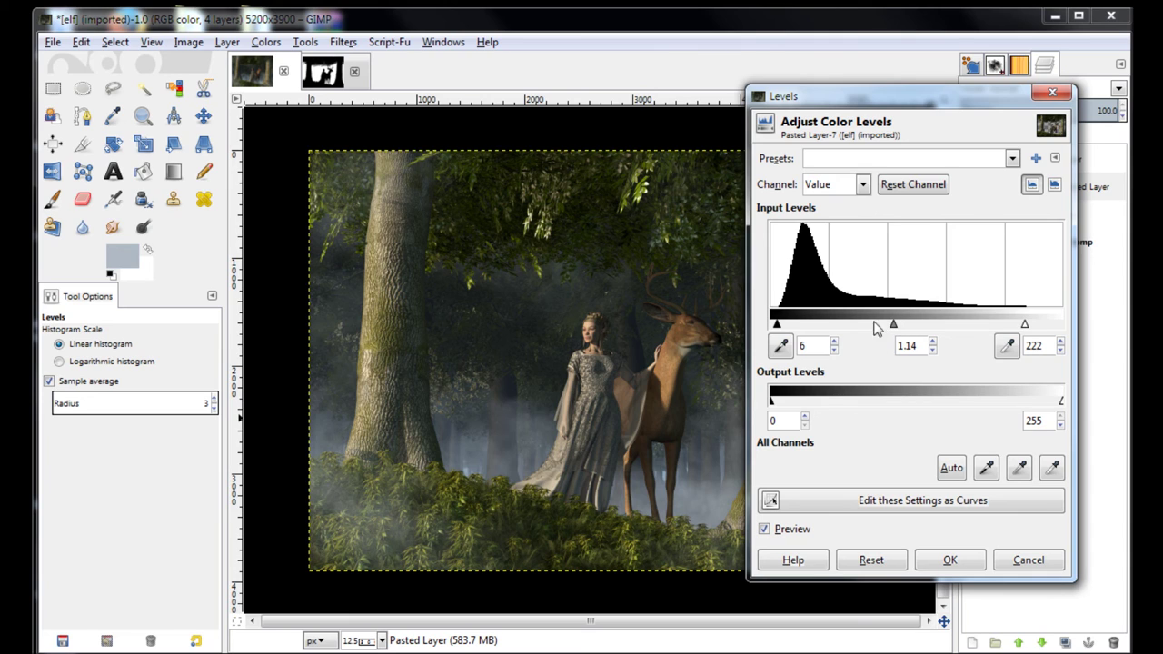
{"action": "left_click_drag", "start_coordinate": [773, 325], "coordinate": [784, 325]}
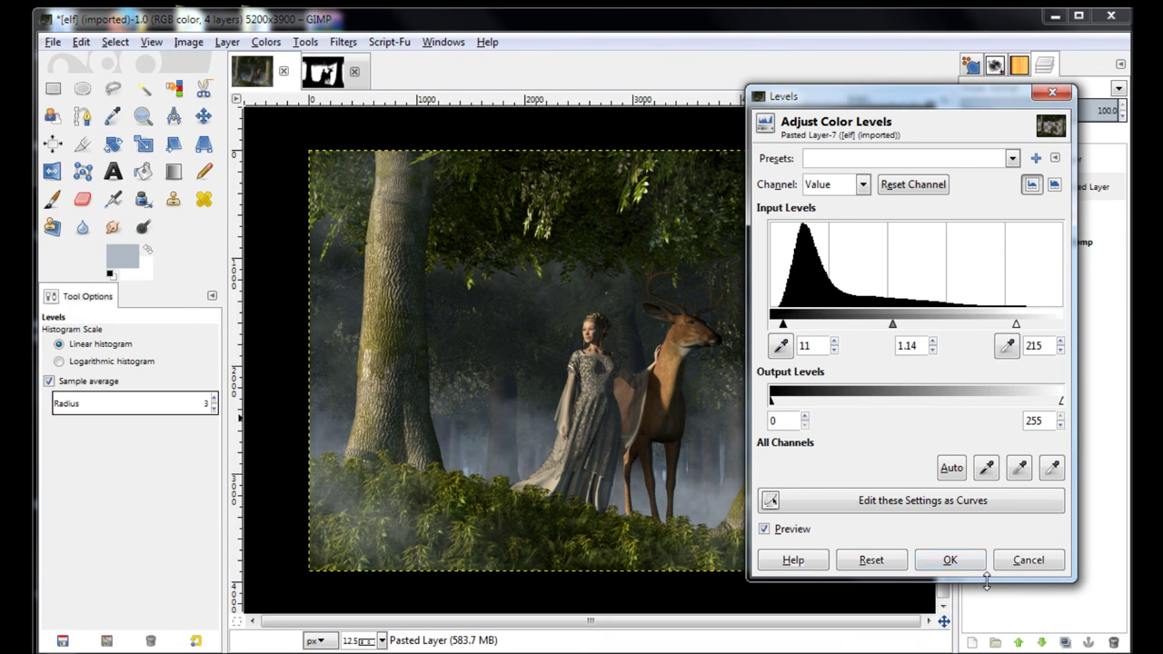
{"action": "left_click", "coordinate": [949, 559]}
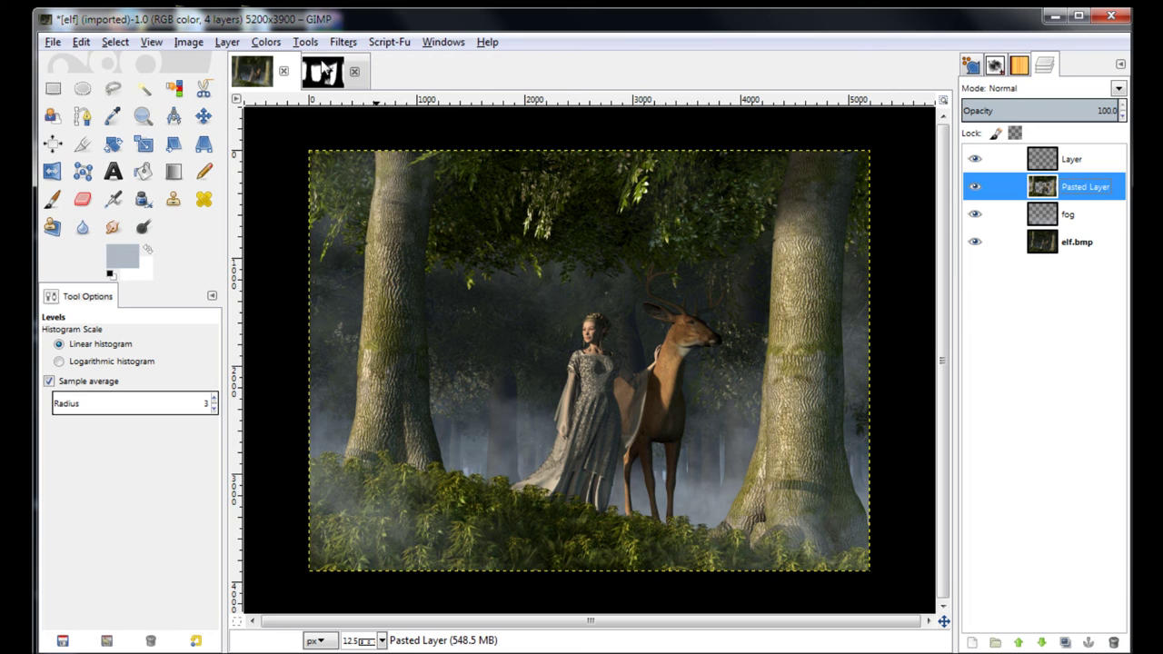
Step: Open Curves for Pasted Layer, reset the curve and shape a gentle S-curve with the shadow point at about x 45, y 38
{"action": "left_click", "coordinate": [266, 42]}
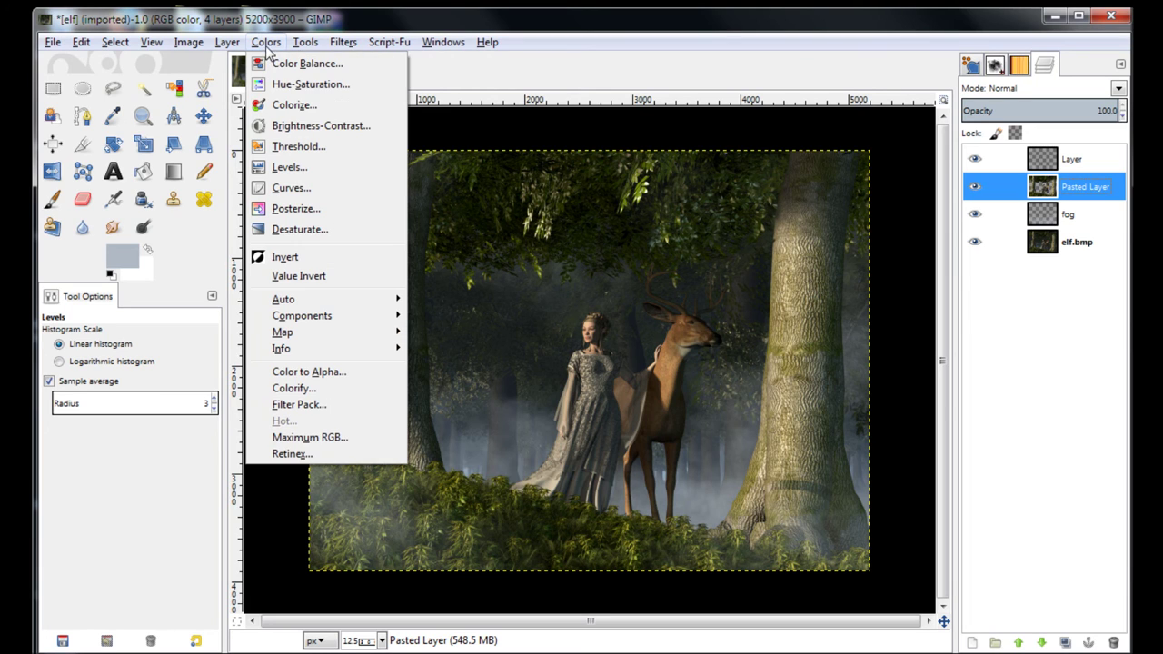
{"action": "left_click", "coordinate": [291, 188]}
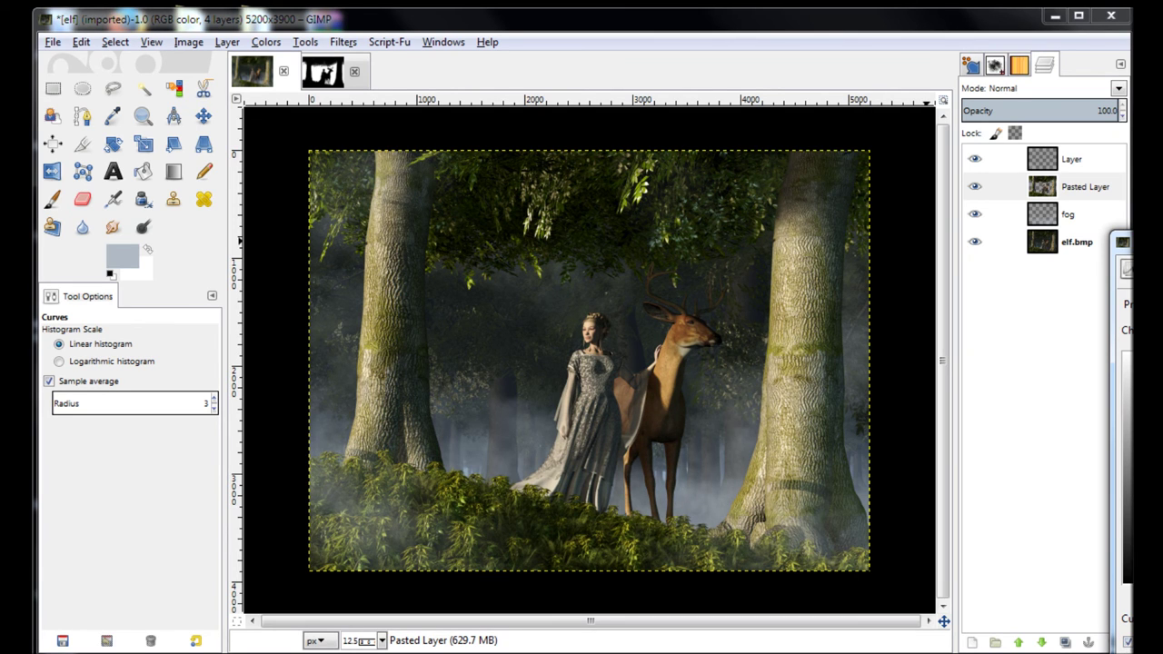
{"action": "left_click_drag", "start_coordinate": [1128, 240], "coordinate": [696, 82]}
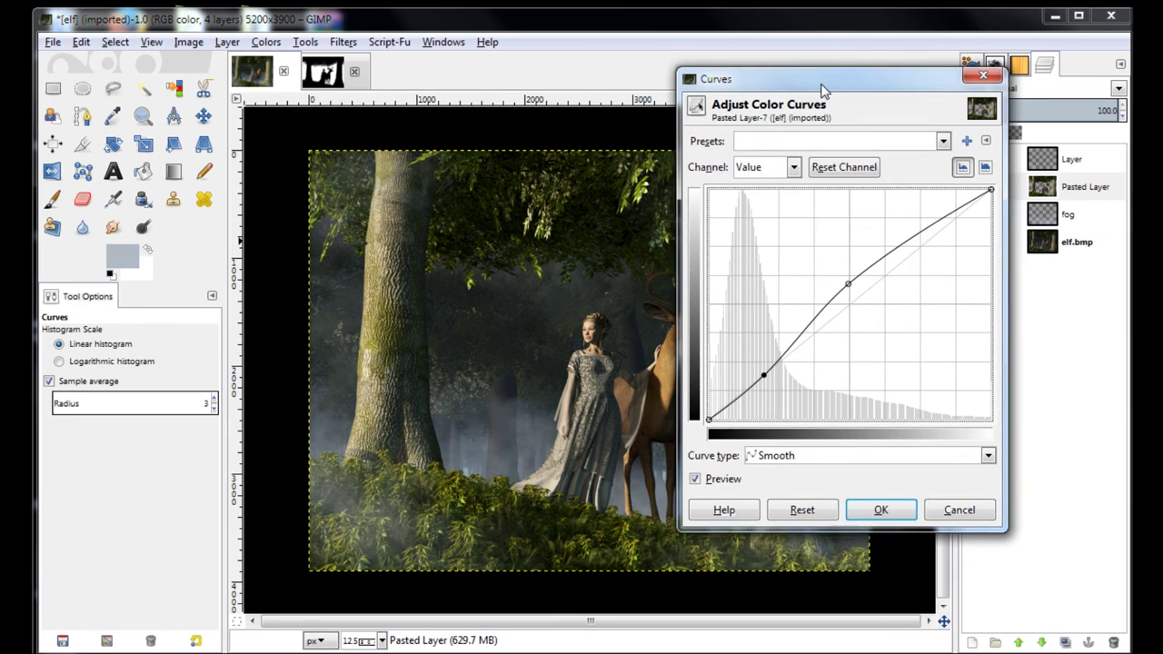
{"action": "left_click", "coordinate": [803, 514]}
{"action": "left_click", "coordinate": [874, 276]}
{"action": "left_click_drag", "start_coordinate": [874, 275], "coordinate": [867, 276]}
{"action": "left_click_drag", "start_coordinate": [755, 376], "coordinate": [758, 391]}
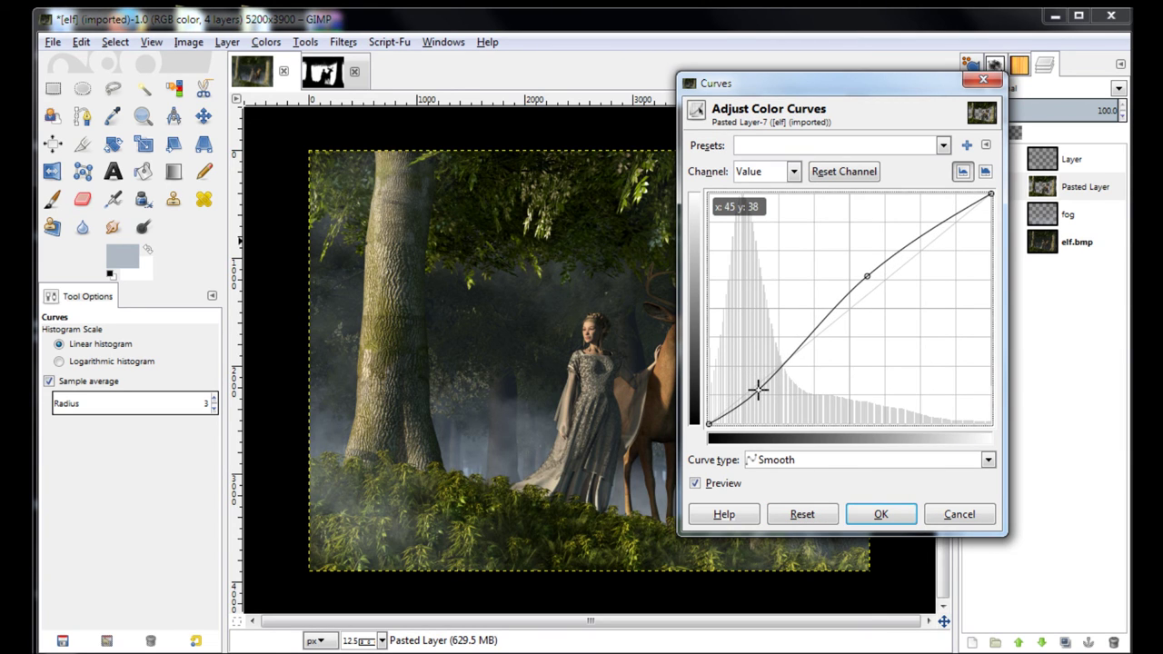
{"action": "left_click_drag", "start_coordinate": [864, 78], "coordinate": [964, 83]}
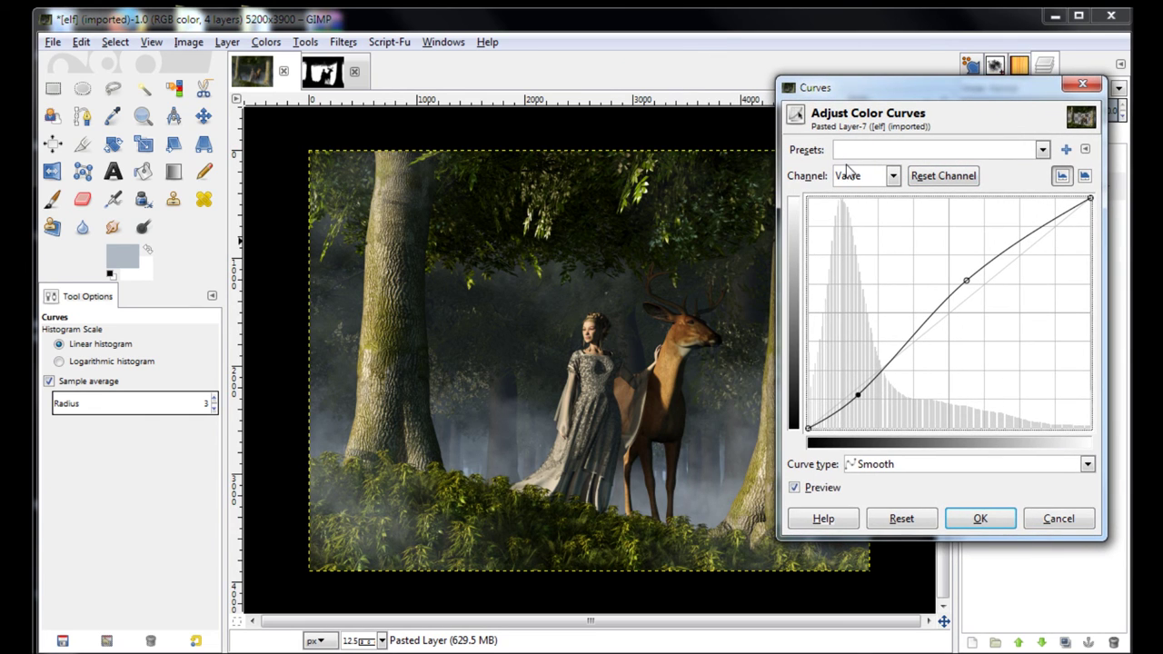
Step: Compare the foreground with and without the Curves adjustment by toggling its preview
{"action": "left_click", "coordinate": [894, 176]}
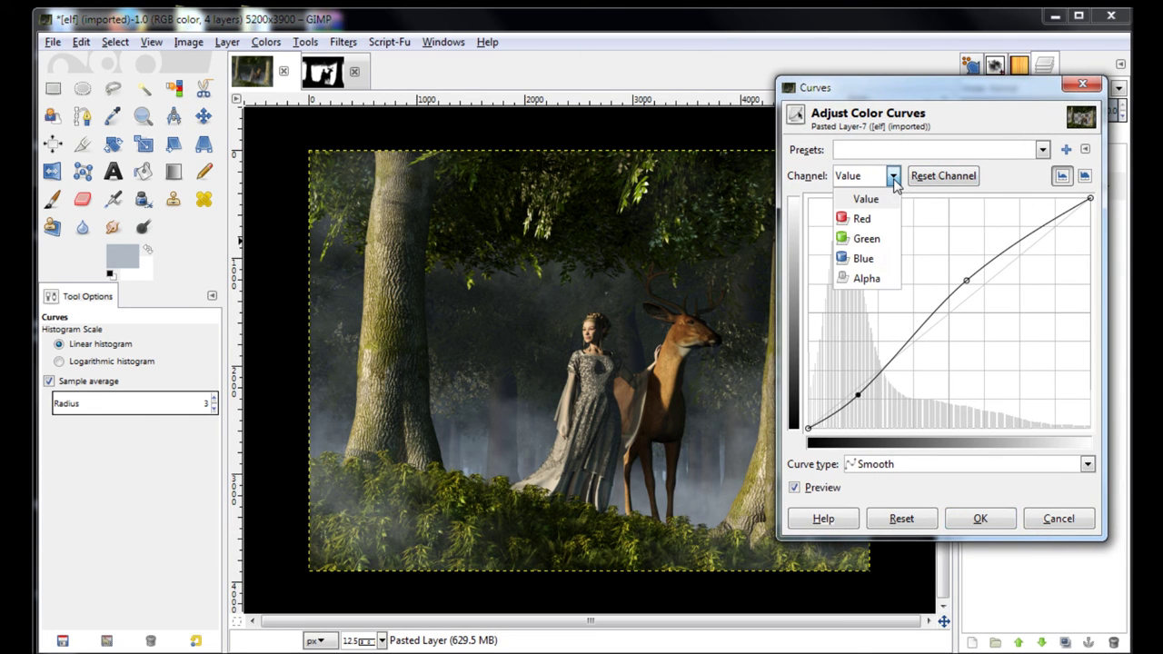
{"action": "left_click", "coordinate": [895, 181]}
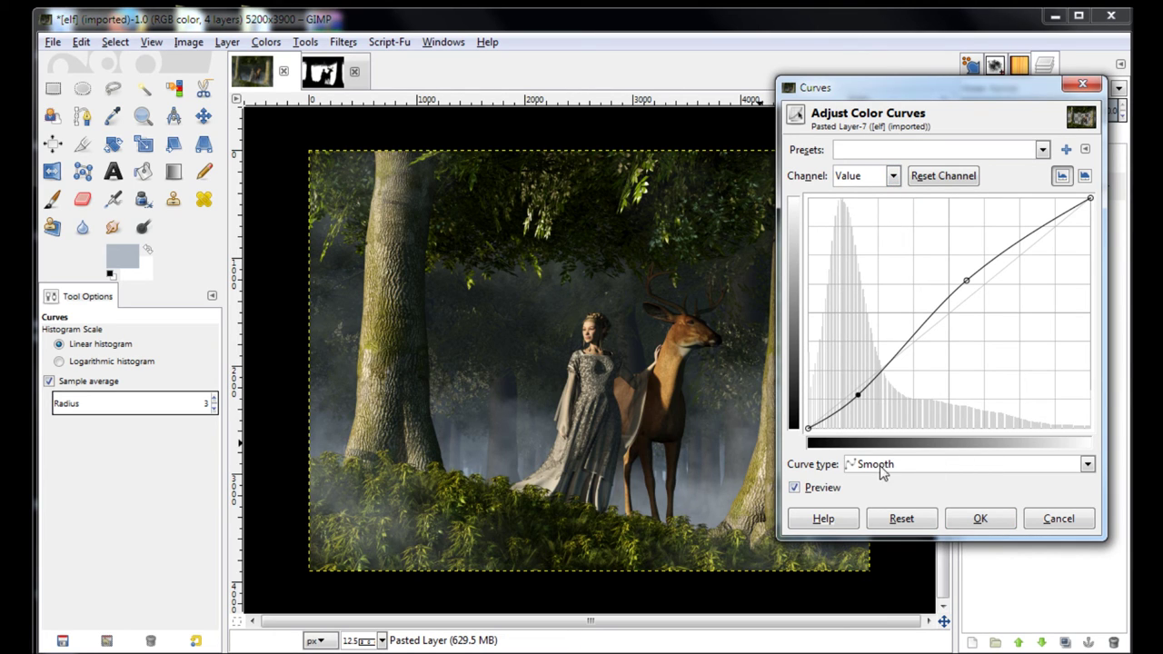
{"action": "left_click", "coordinate": [795, 488]}
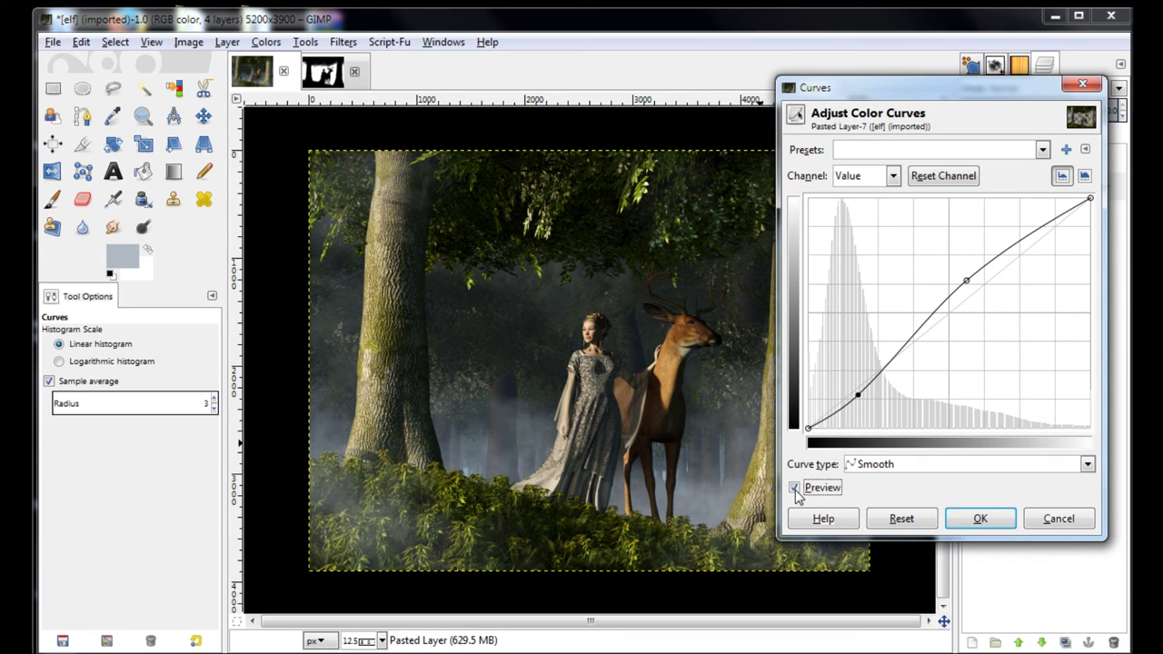
{"action": "left_click", "coordinate": [795, 488]}
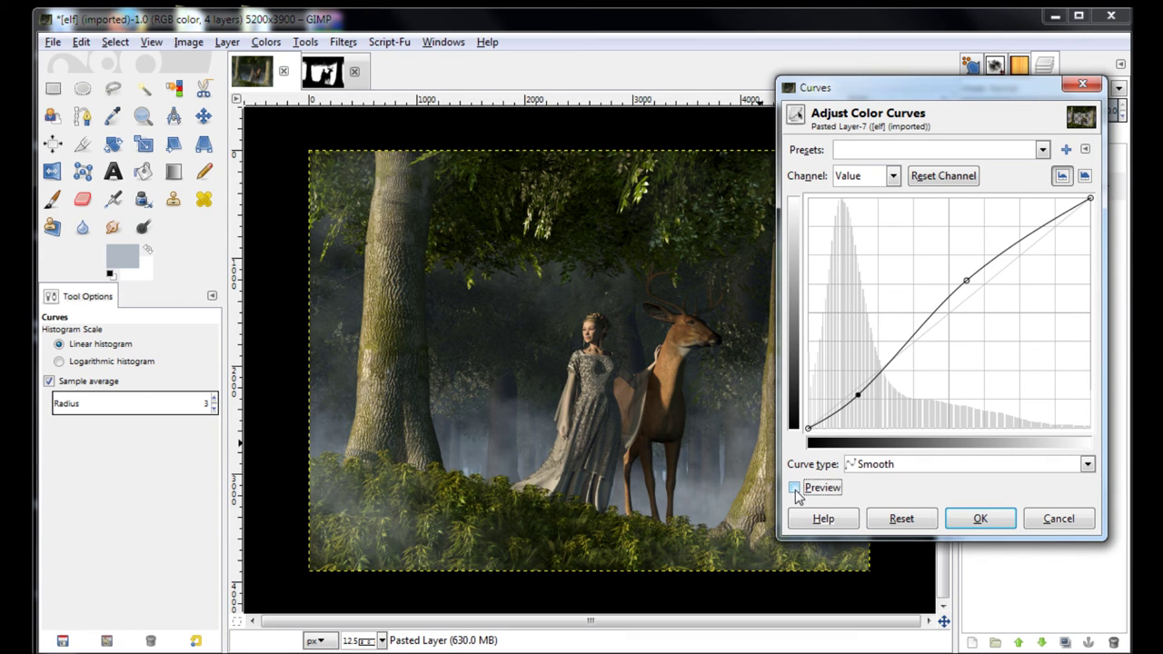
{"action": "left_click", "coordinate": [795, 488]}
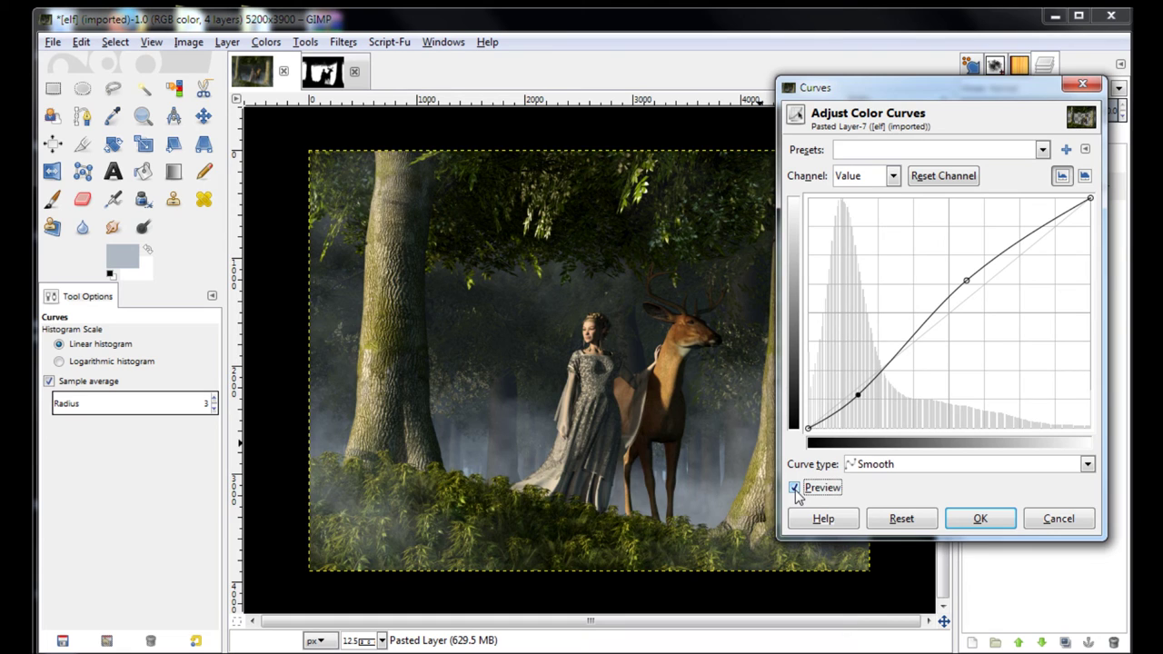
Step: Refine the Value curve's shadow point and set the upper point to about x 152, y 161, then apply the Curves adjustment
{"action": "left_click_drag", "start_coordinate": [957, 300], "coordinate": [981, 265]}
{"action": "left_click", "coordinate": [859, 400]}
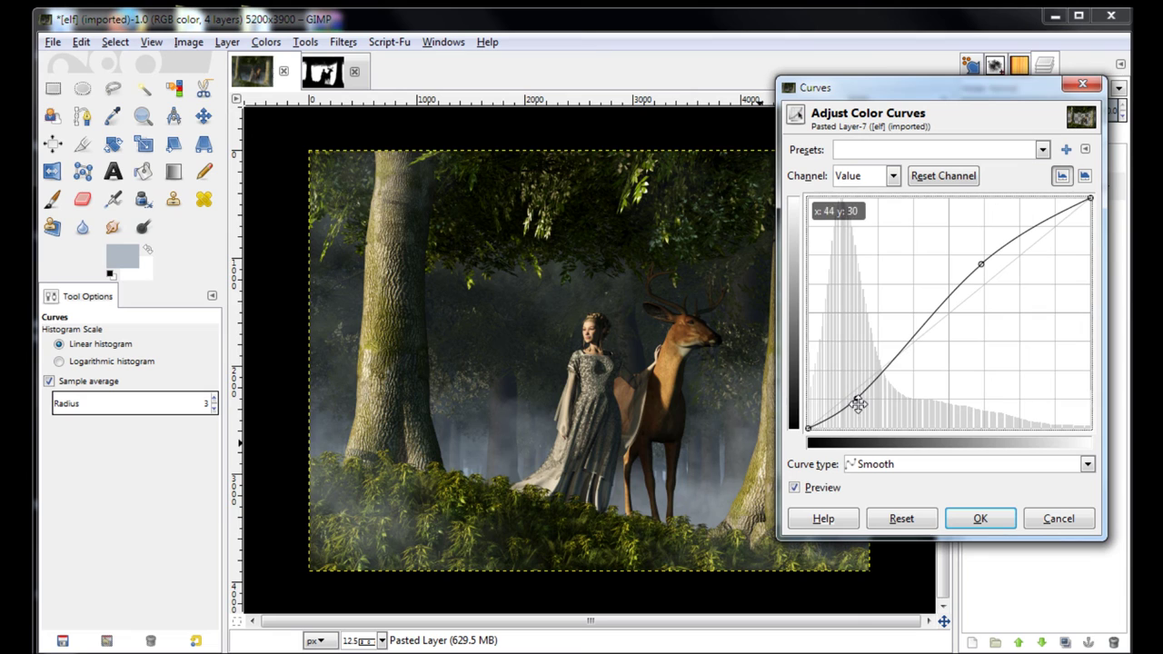
{"action": "left_click", "coordinate": [794, 489]}
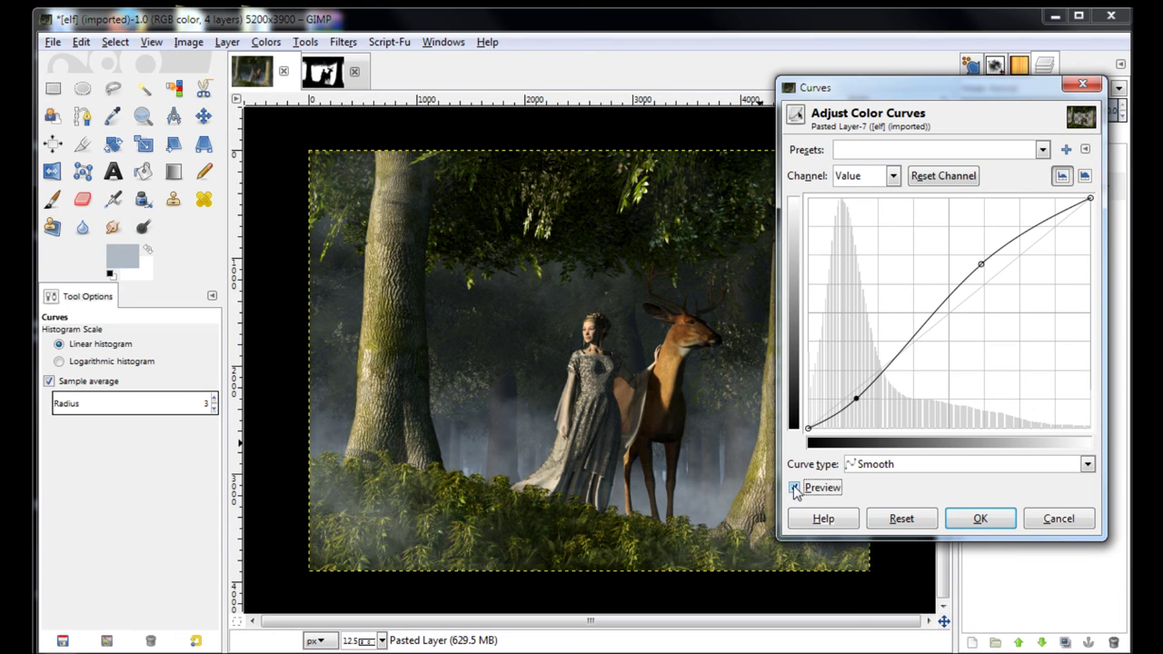
{"action": "left_click", "coordinate": [984, 267]}
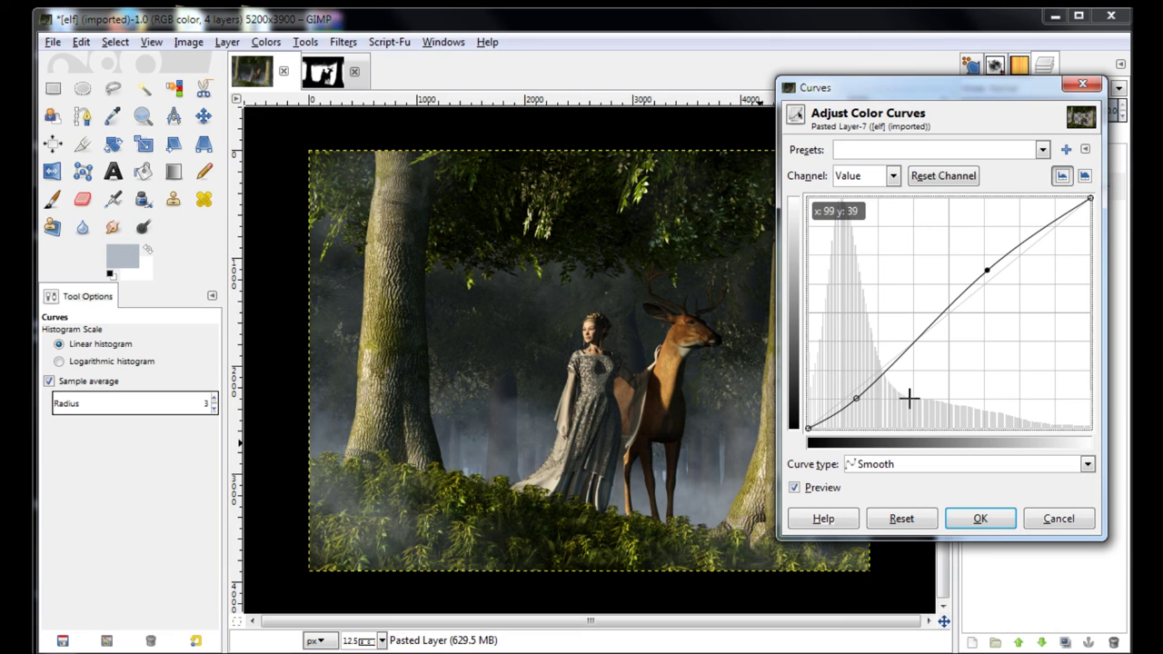
{"action": "left_click_drag", "start_coordinate": [863, 401], "coordinate": [860, 395]}
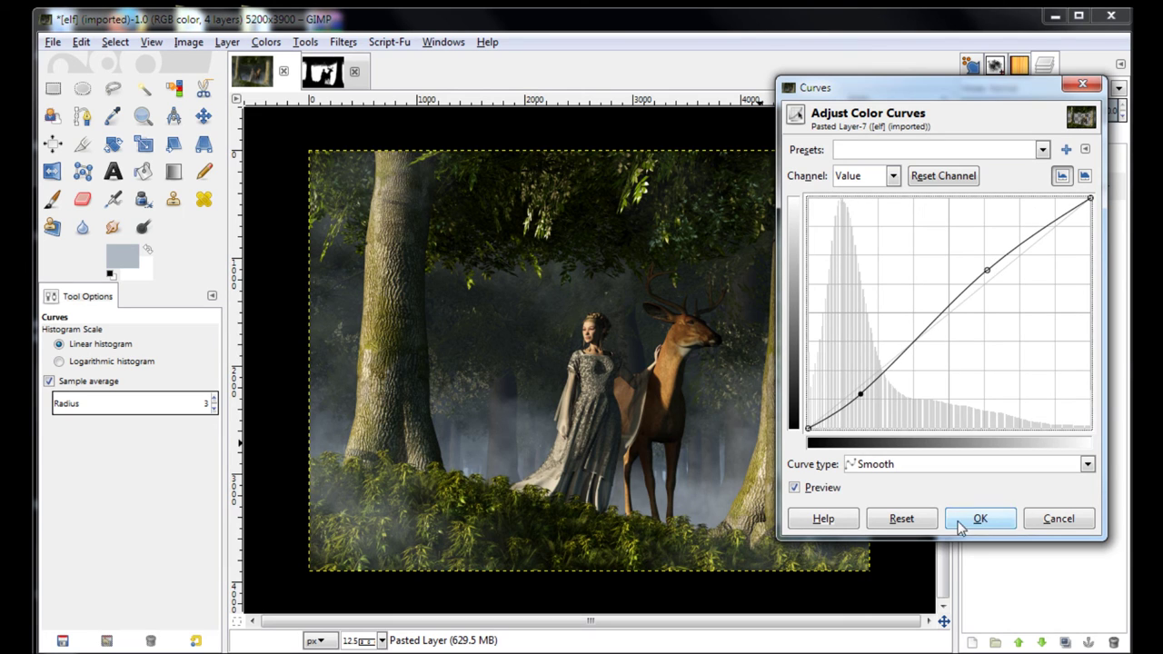
{"action": "left_click_drag", "start_coordinate": [969, 281], "coordinate": [945, 302]}
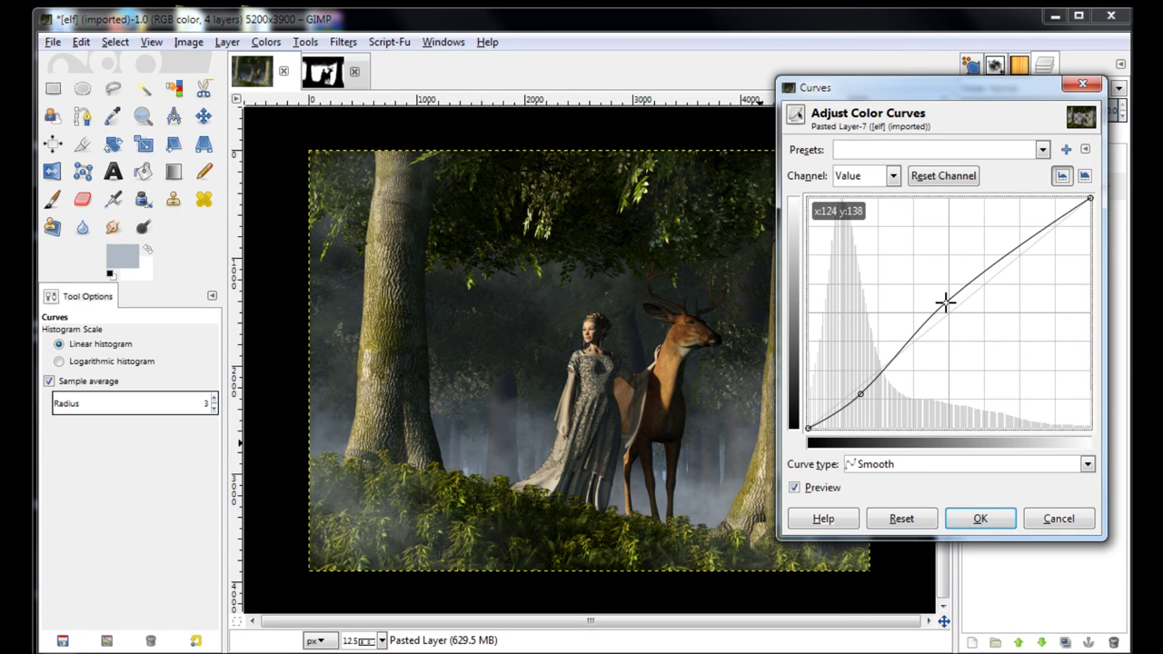
{"action": "left_click", "coordinate": [796, 490]}
{"action": "left_click", "coordinate": [796, 489]}
{"action": "left_click_drag", "start_coordinate": [946, 302], "coordinate": [977, 282]}
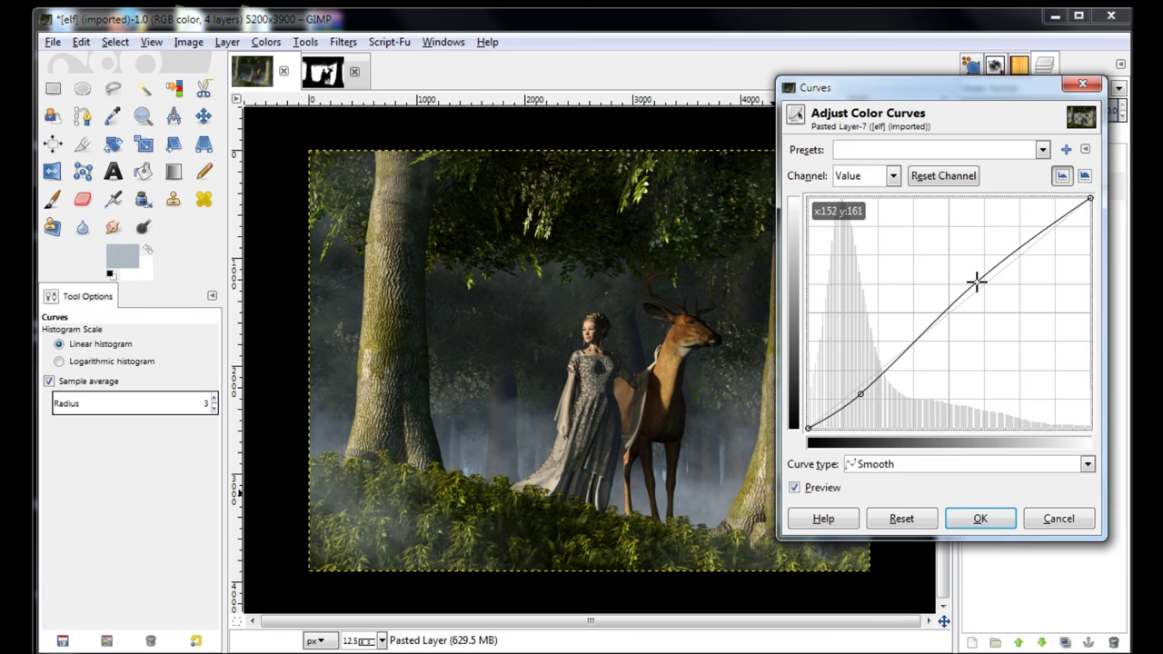
{"action": "left_click", "coordinate": [980, 516]}
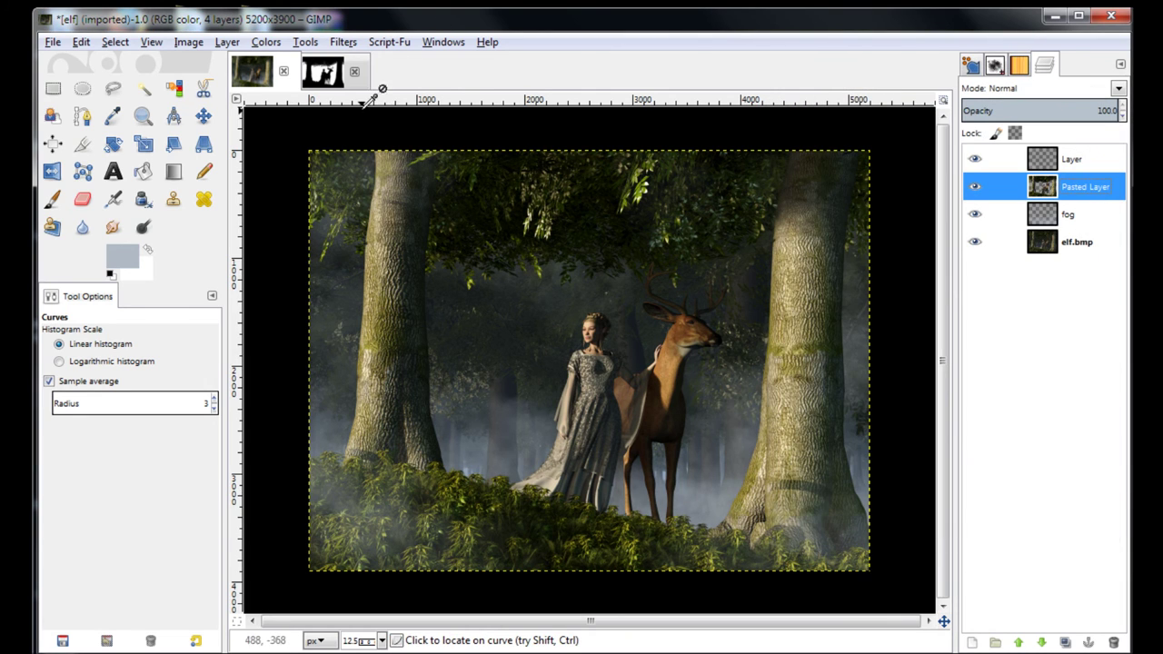
Step: Raise the saturation of Pasted Layer to 11 with Hue-Saturation
{"action": "left_click", "coordinate": [267, 42]}
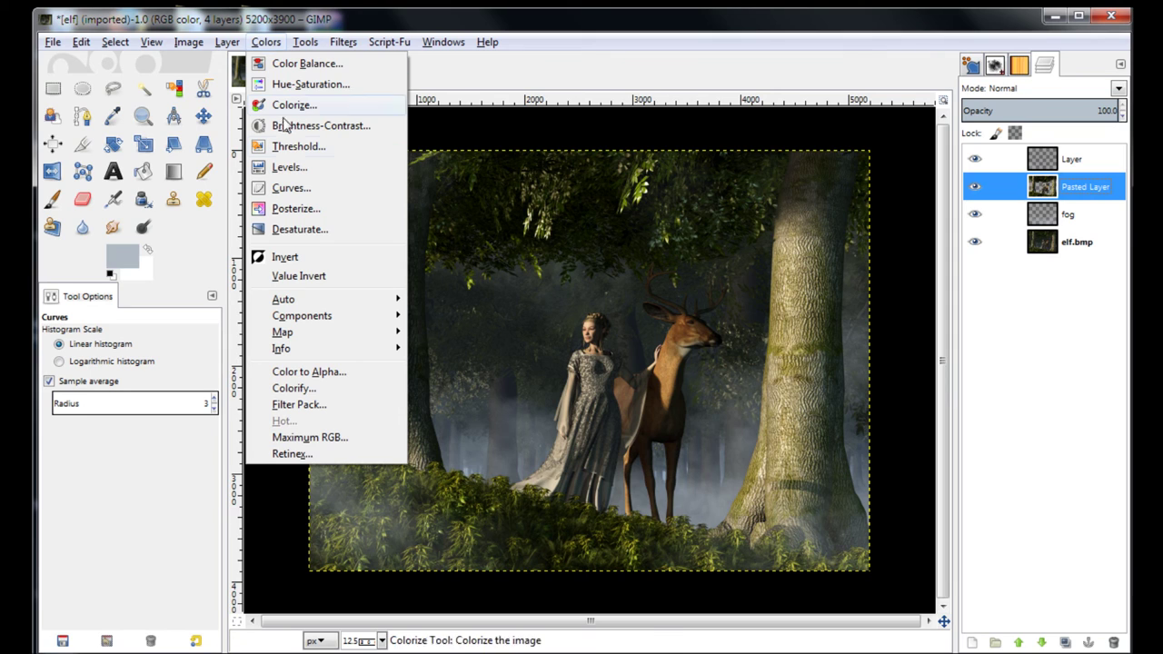
{"action": "left_click", "coordinate": [304, 86]}
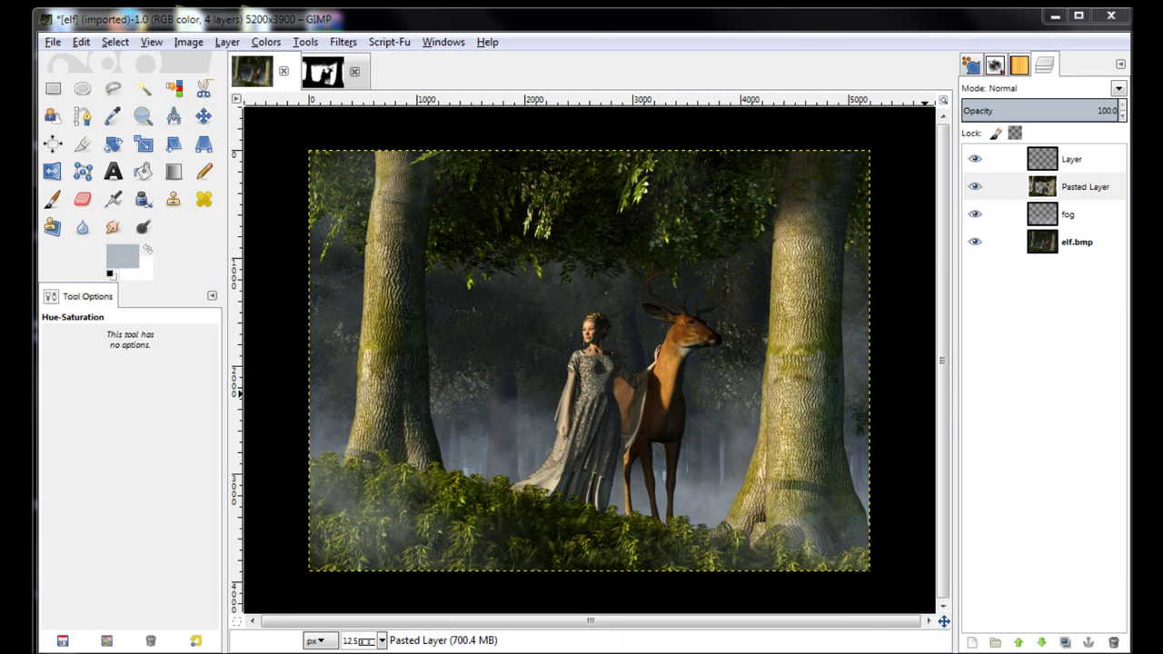
{"action": "left_click", "coordinate": [958, 459]}
{"action": "left_click_drag", "start_coordinate": [972, 454], "coordinate": [983, 454]}
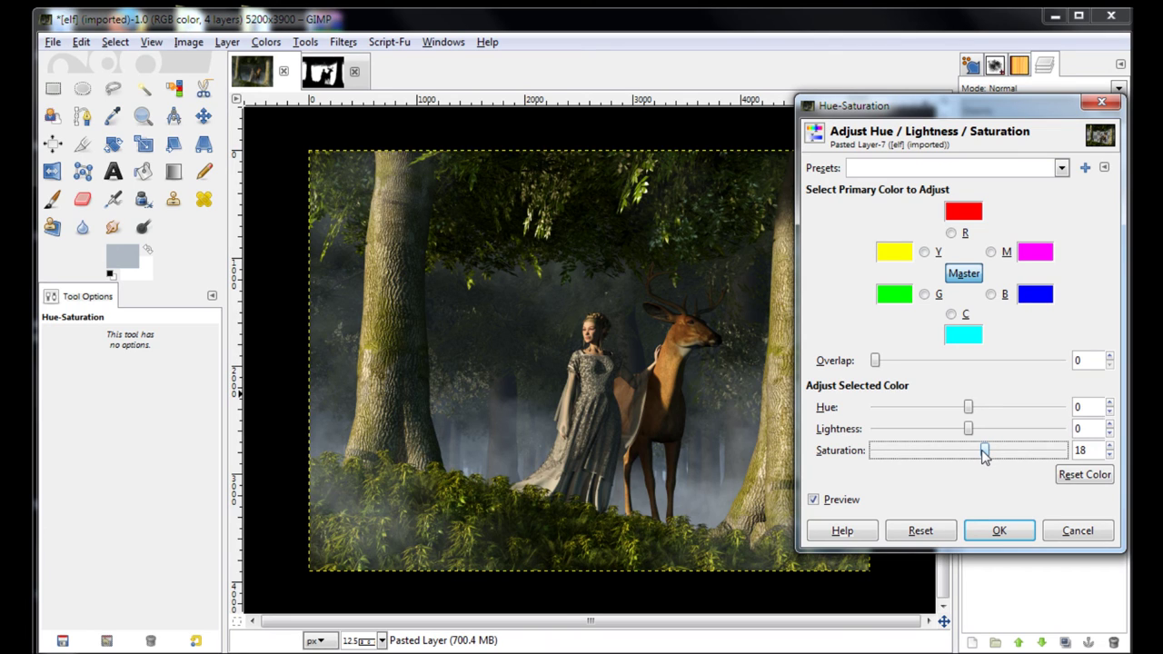
{"action": "left_click_drag", "start_coordinate": [985, 453], "coordinate": [977, 455]}
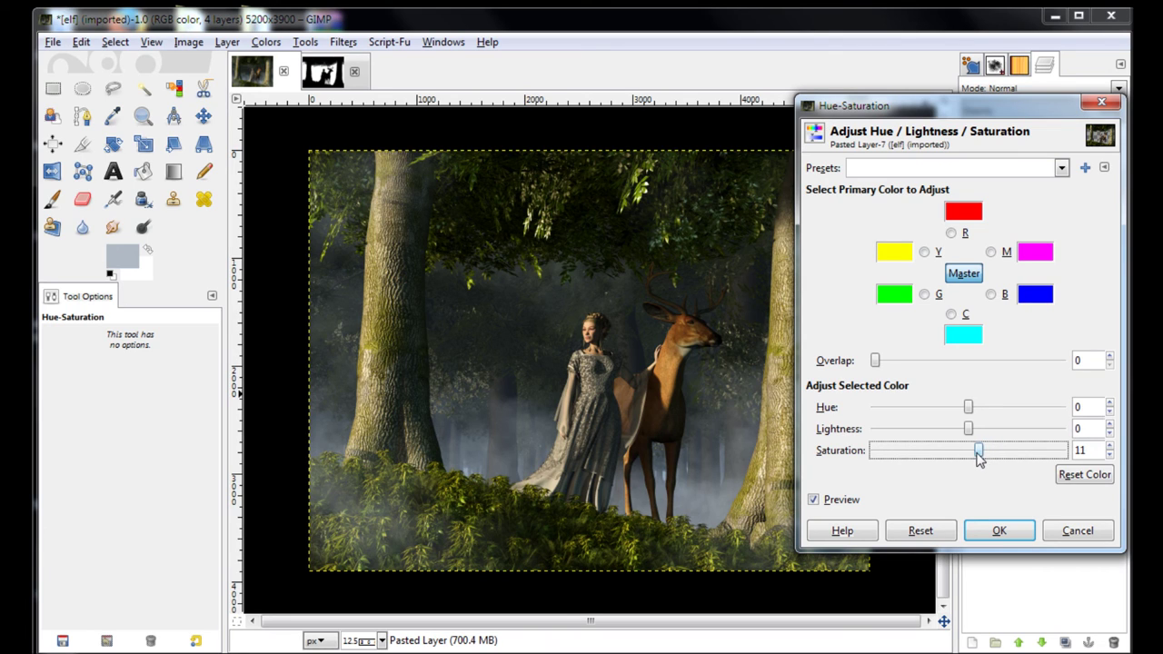
{"action": "left_click", "coordinate": [998, 534]}
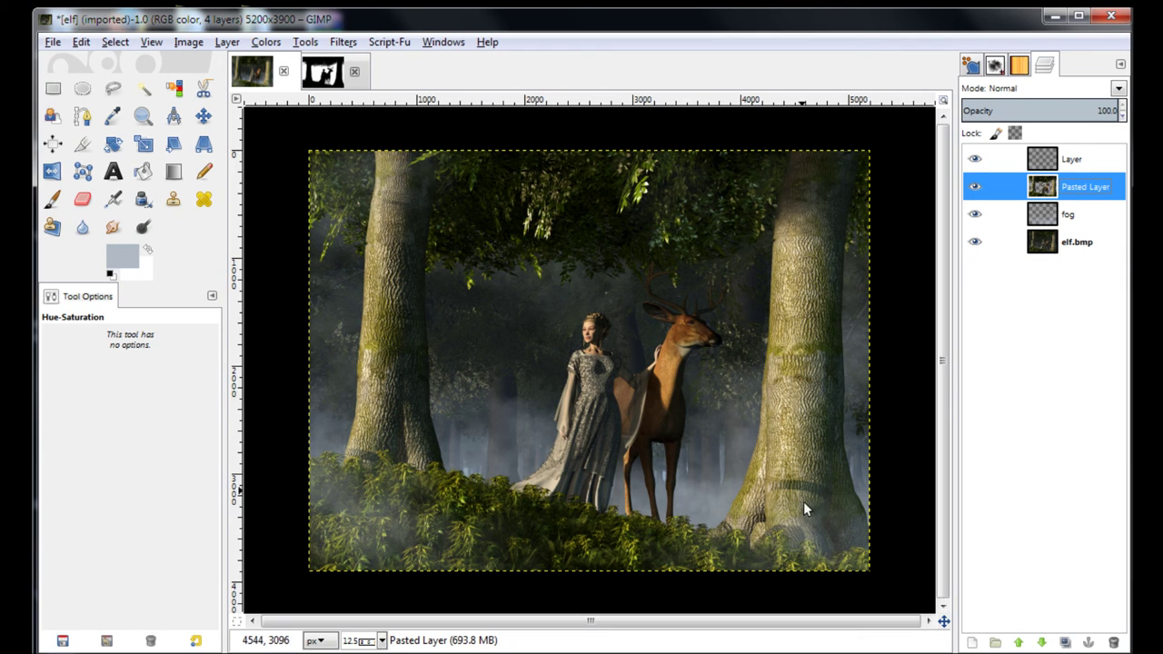
Step: Clone bark over the dark band low on the right tree trunk with the 2. Hardness 025 brush at a size of about 137
{"action": "left_click", "coordinate": [174, 201]}
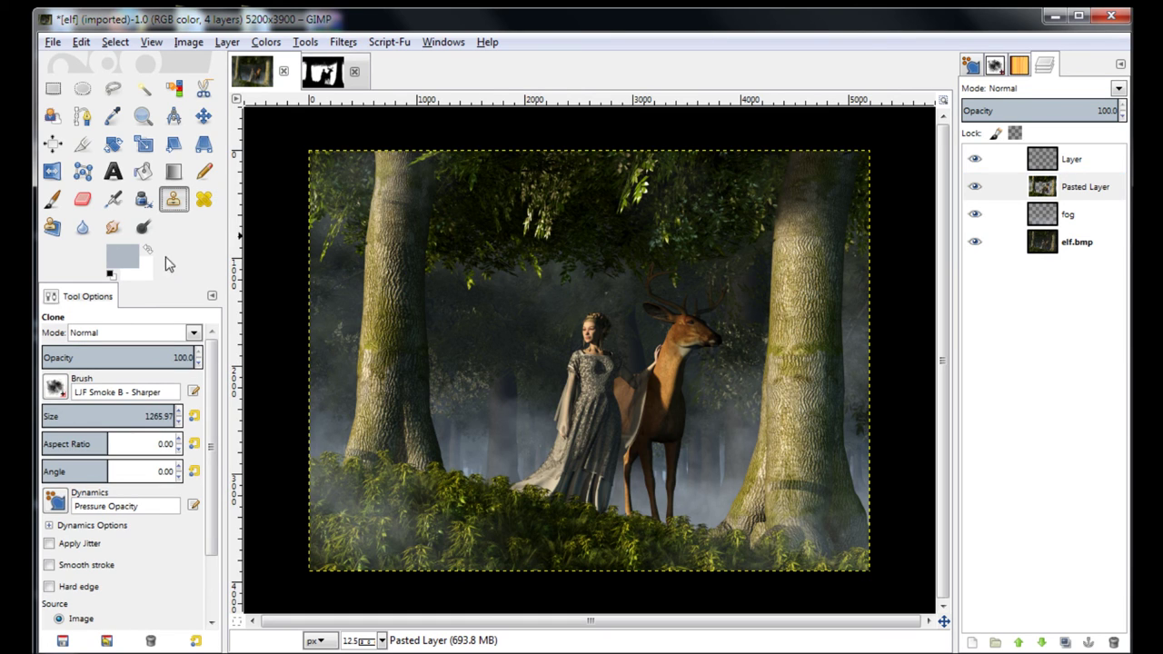
{"action": "left_click", "coordinate": [56, 387]}
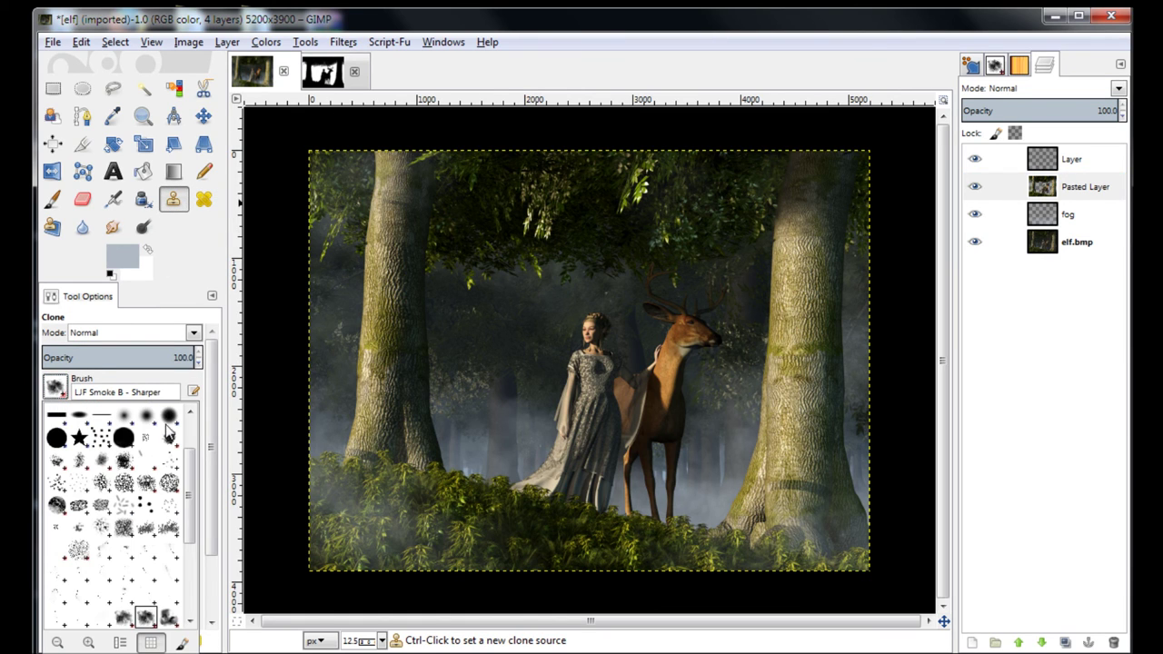
{"action": "left_click", "coordinate": [125, 418]}
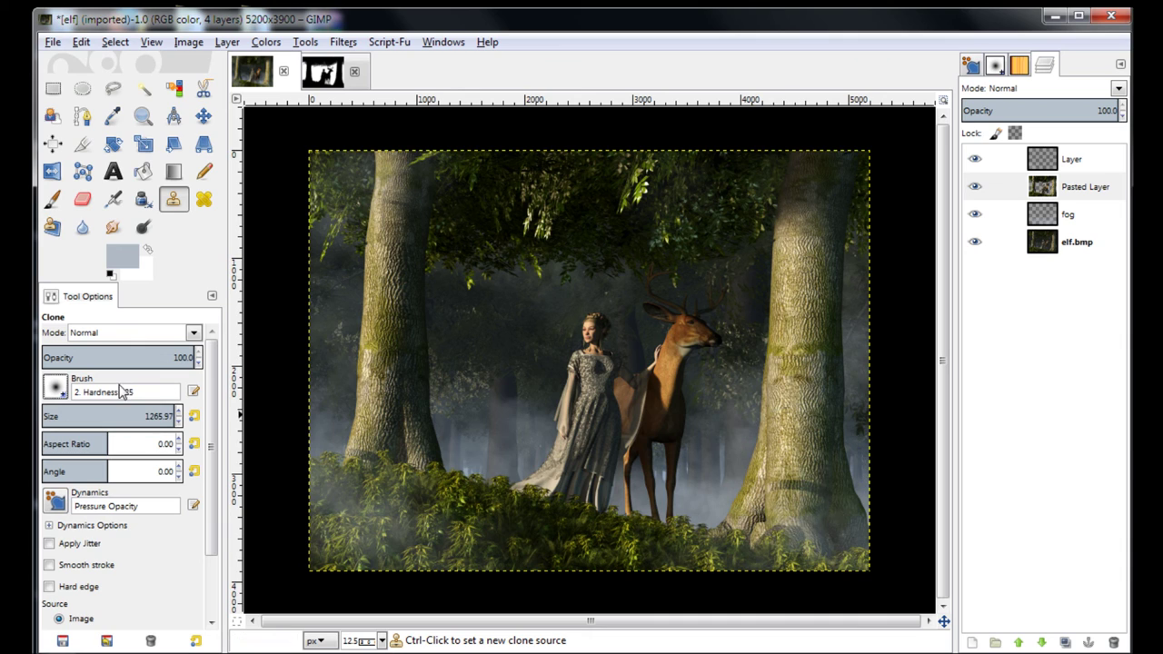
{"action": "left_click", "coordinate": [88, 416]}
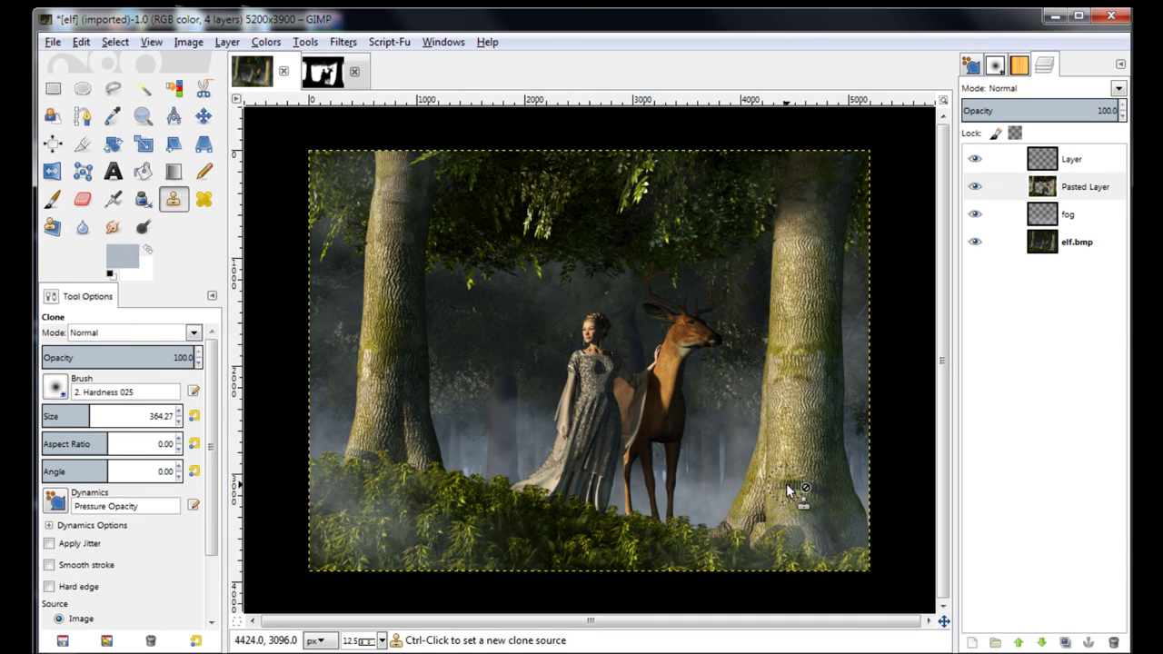
{"action": "left_click", "coordinate": [59, 411]}
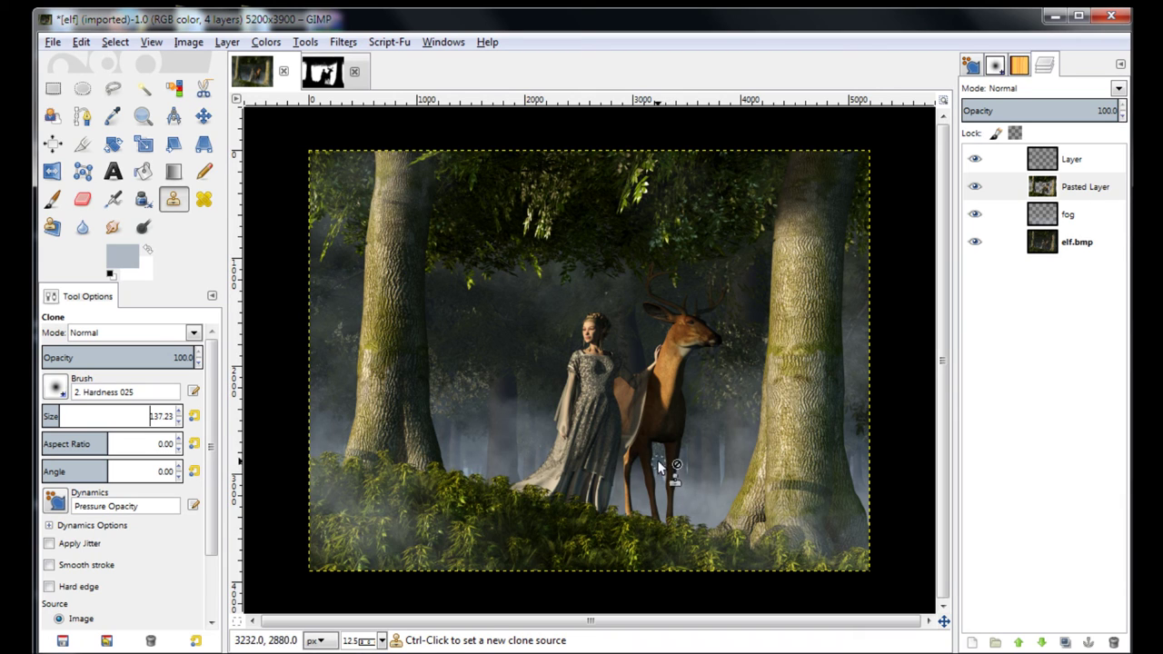
{"action": "left_click", "coordinate": [784, 458], "text": "ctrl"}
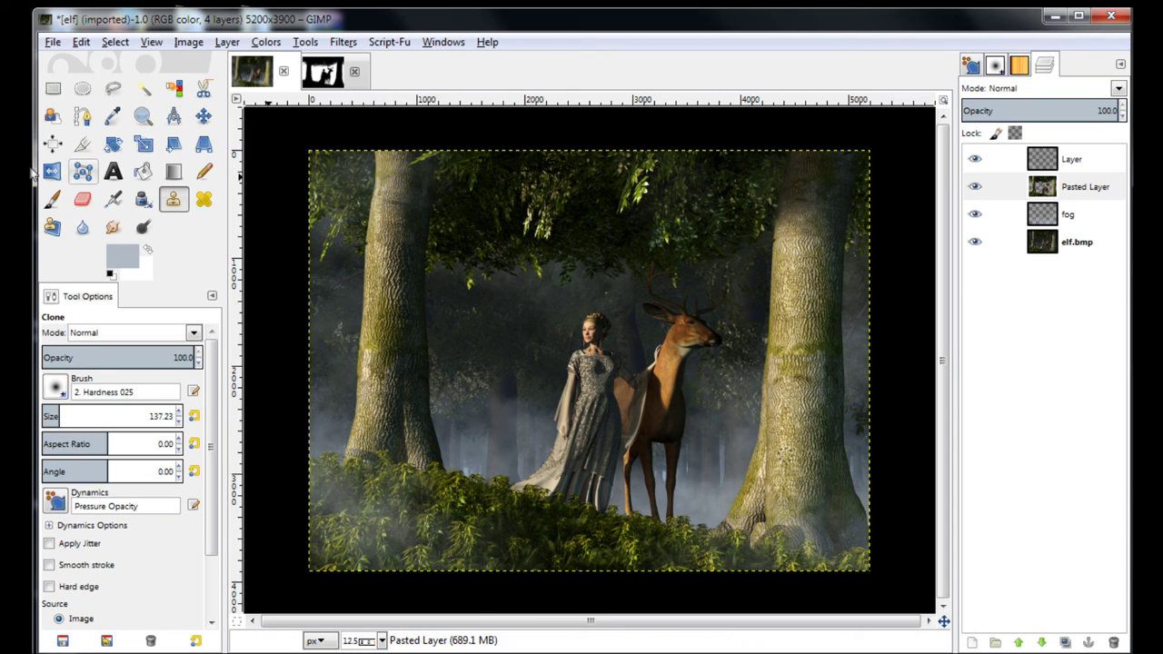
Step: Paint a white highlight on the deer's eye with the Paintbrush at a size of about 24
{"action": "left_click", "coordinate": [142, 115]}
{"action": "left_click_drag", "start_coordinate": [652, 304], "coordinate": [738, 367]}
{"action": "left_click", "coordinate": [203, 172]}
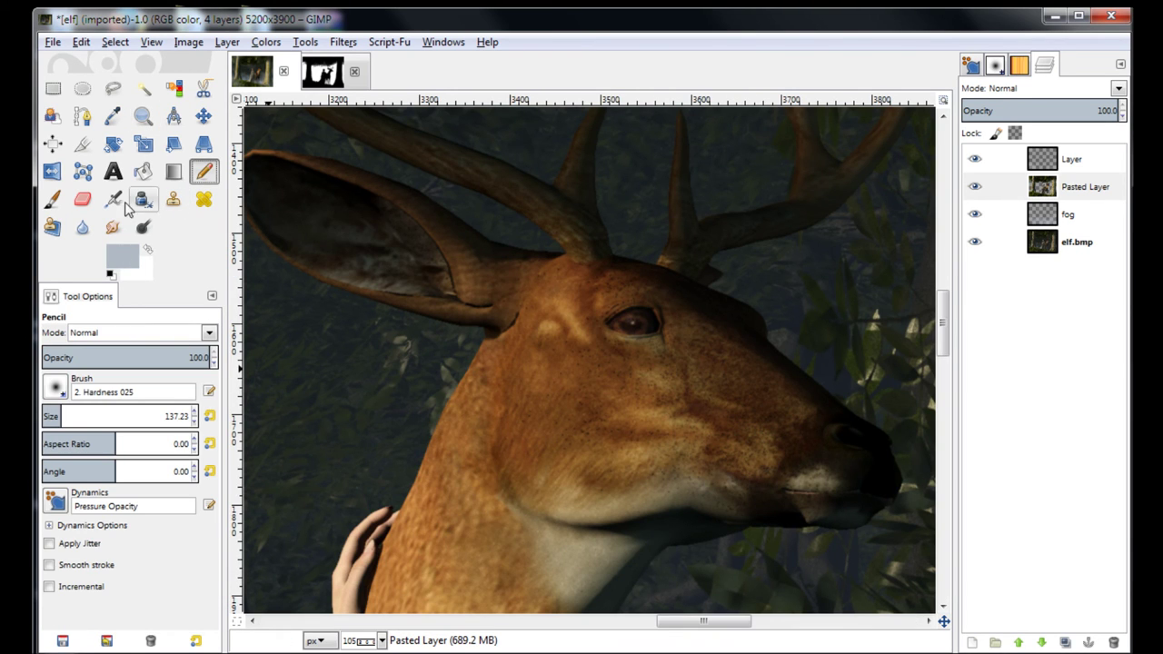
{"action": "left_click", "coordinate": [52, 199]}
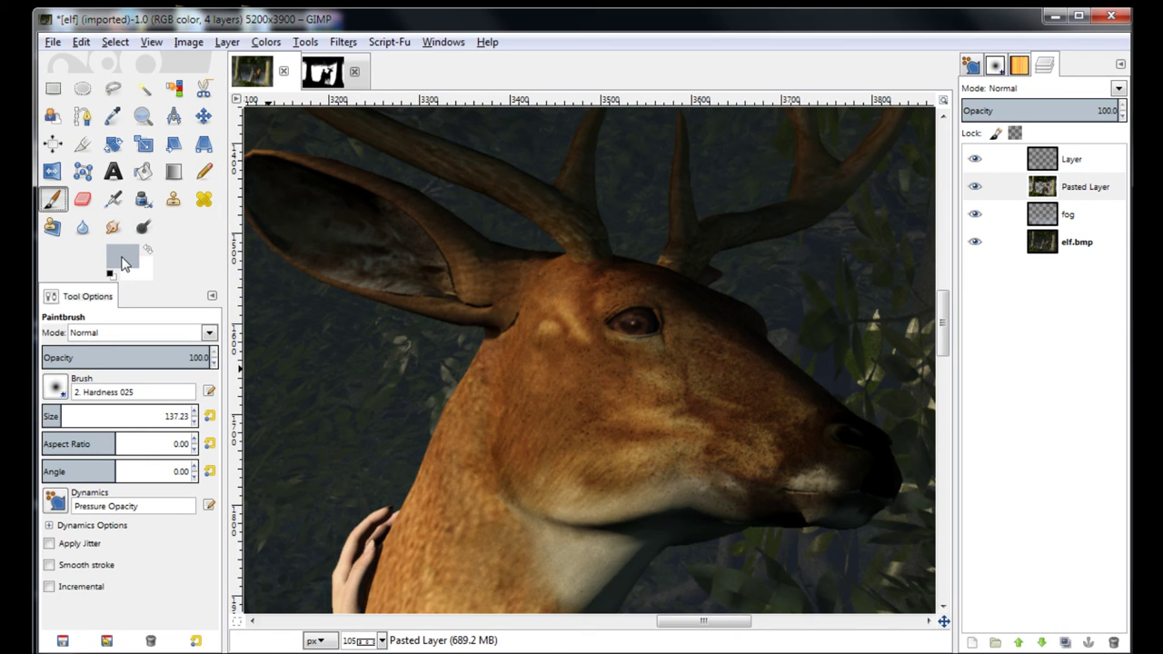
{"action": "left_click_drag", "start_coordinate": [57, 417], "coordinate": [44, 416]}
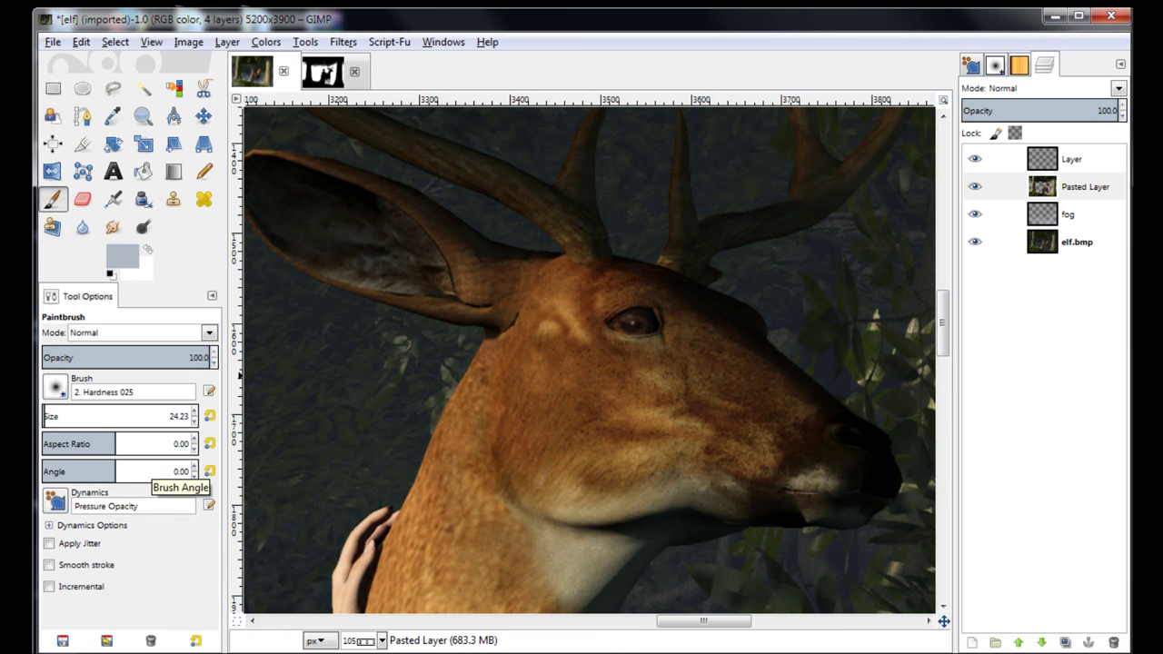
{"action": "left_click", "coordinate": [148, 249]}
{"action": "left_click", "coordinate": [629, 320]}
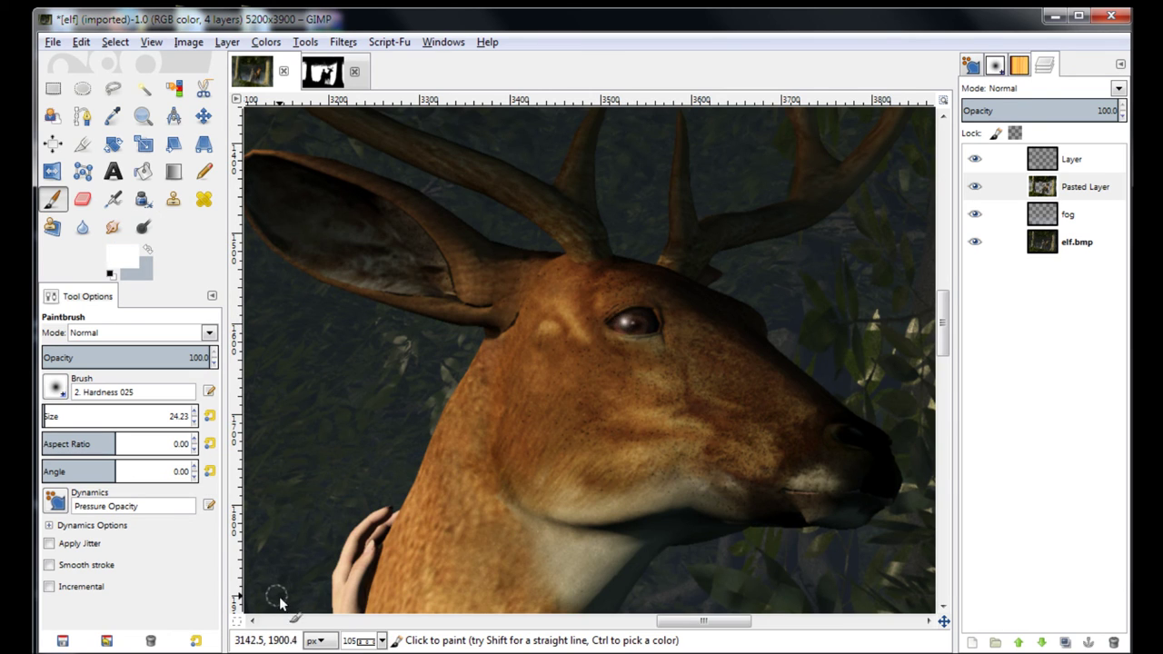
Step: Paint white highlights on both of the elf's eyes with the Paintbrush at a size of 8
{"action": "left_click_drag", "start_coordinate": [670, 623], "coordinate": [582, 622]}
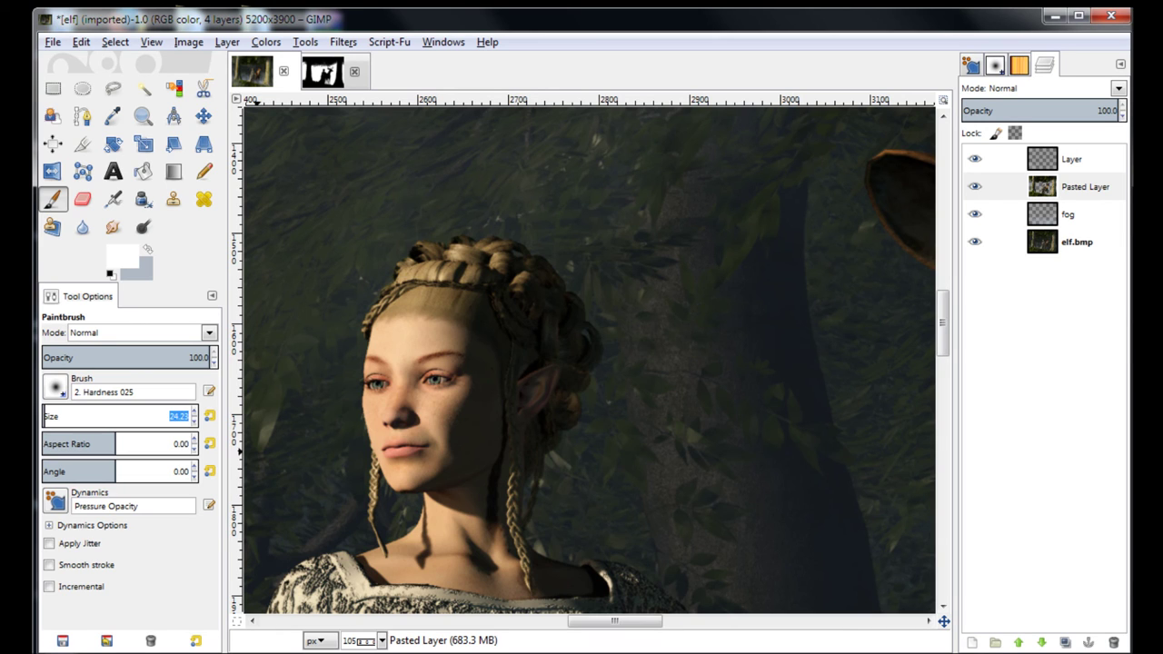
{"action": "type", "text": "8"}
{"action": "key", "text": "Return"}
{"action": "left_click", "coordinate": [143, 115]}
{"action": "left_click_drag", "start_coordinate": [323, 329], "coordinate": [524, 433]}
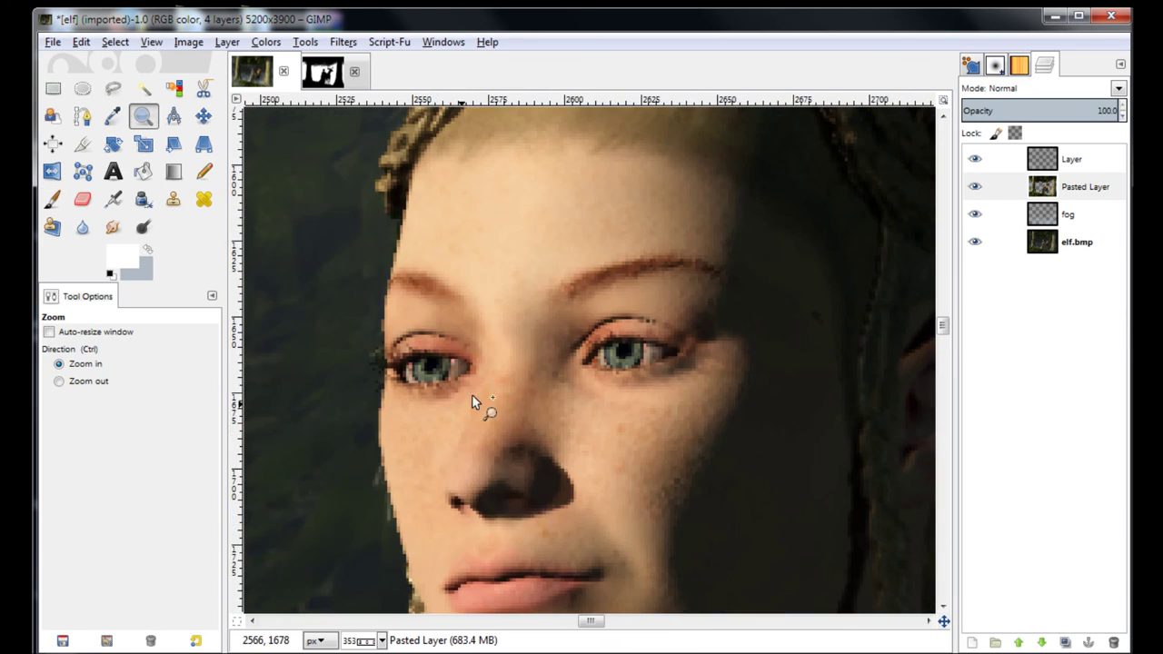
{"action": "left_click", "coordinate": [52, 199]}
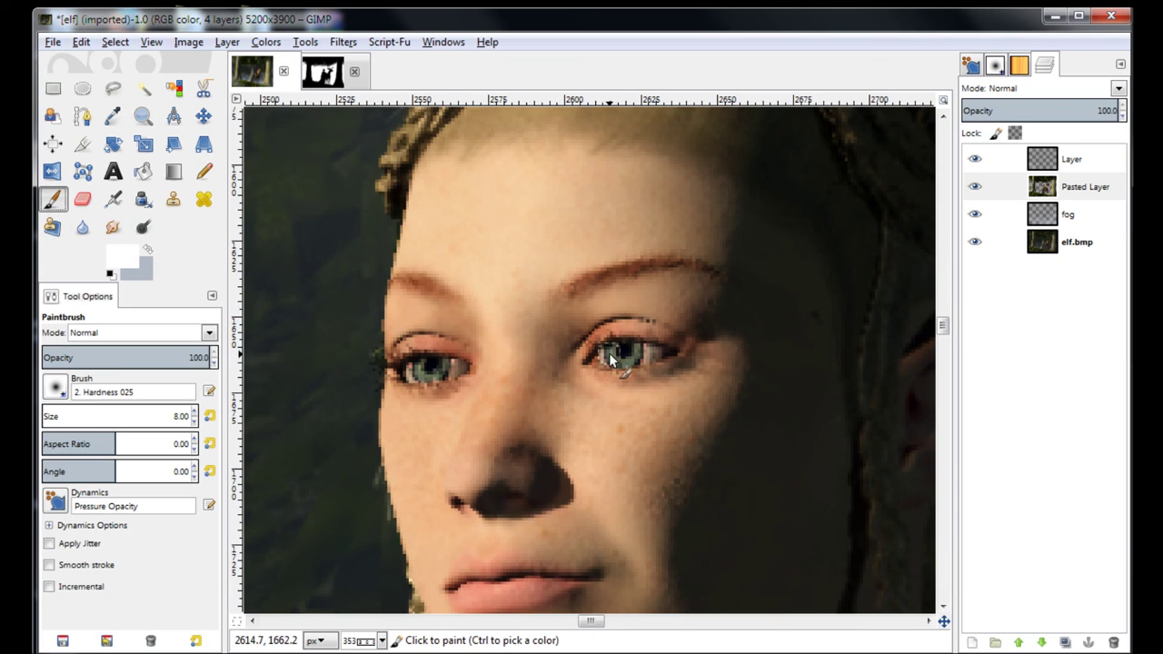
{"action": "left_click", "coordinate": [416, 368]}
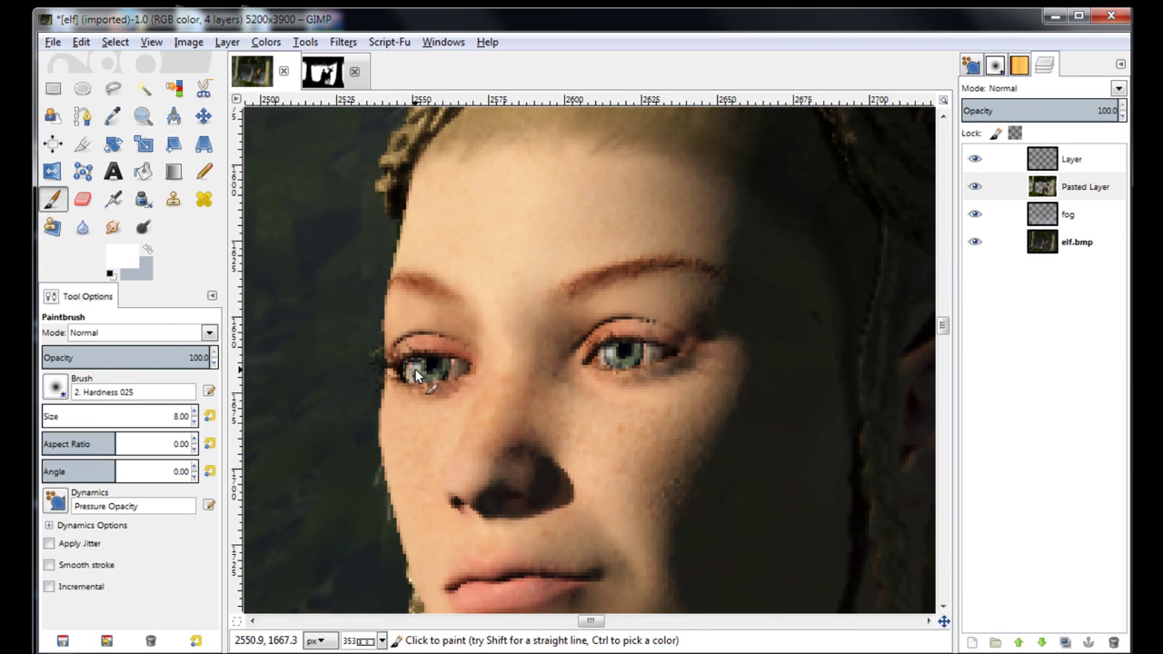
{"action": "left_click", "coordinate": [607, 352]}
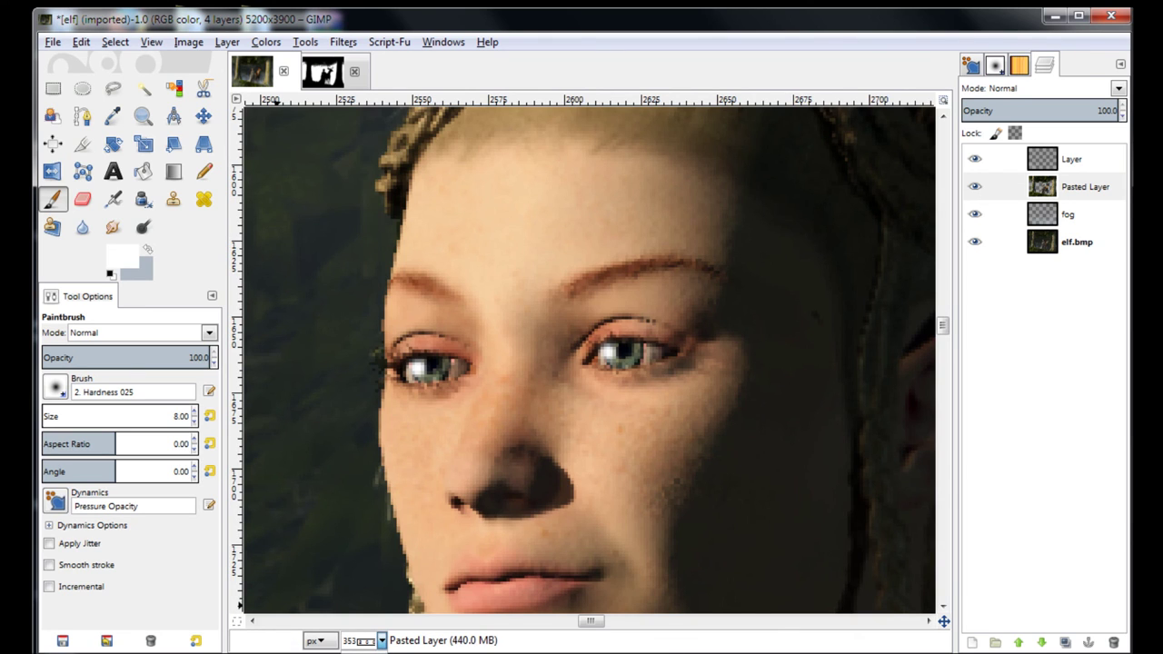
Step: Switch to the Smudge tool, try the Oils 03 and Splats 02 brushes, and settle on Bristles 01
{"action": "key", "text": "1"}
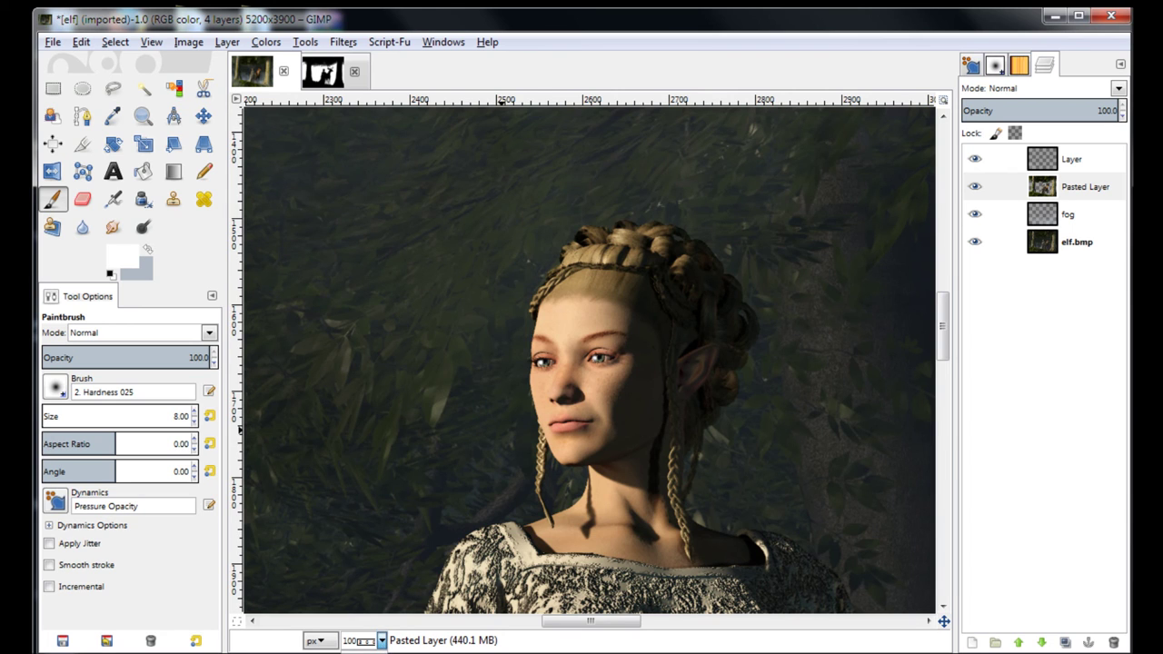
{"action": "scroll", "coordinate": [382, 641], "scroll_direction": "down", "scroll_amount": 3}
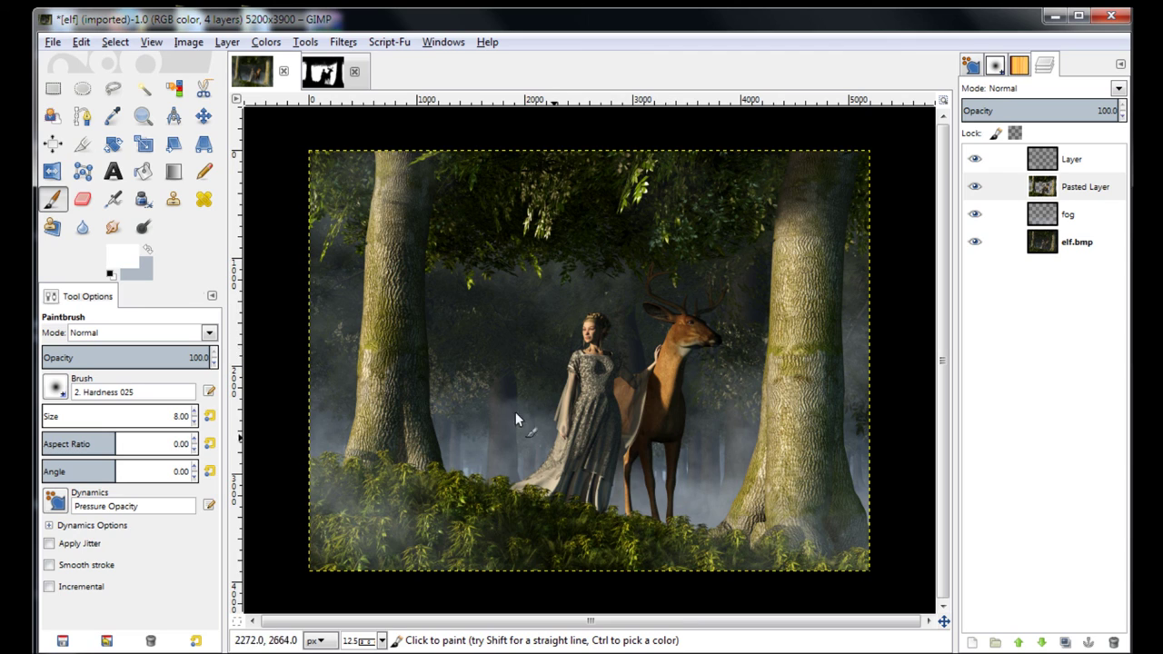
{"action": "left_click", "coordinate": [113, 227]}
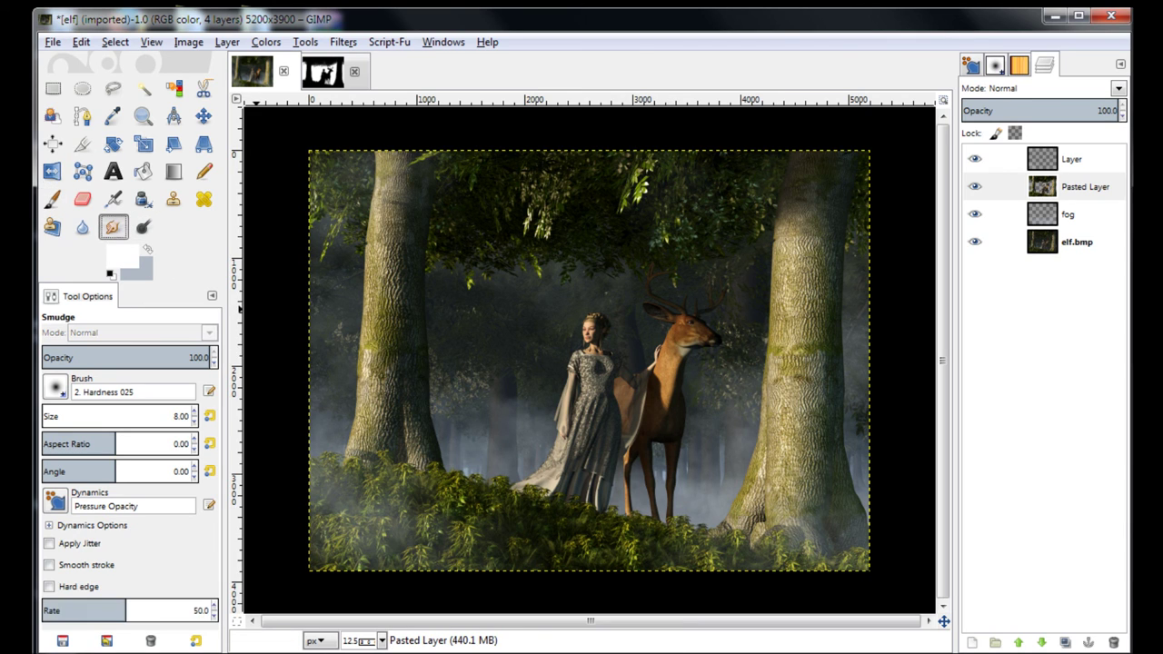
{"action": "left_click", "coordinate": [55, 388]}
{"action": "left_click_drag", "start_coordinate": [191, 498], "coordinate": [190, 550]}
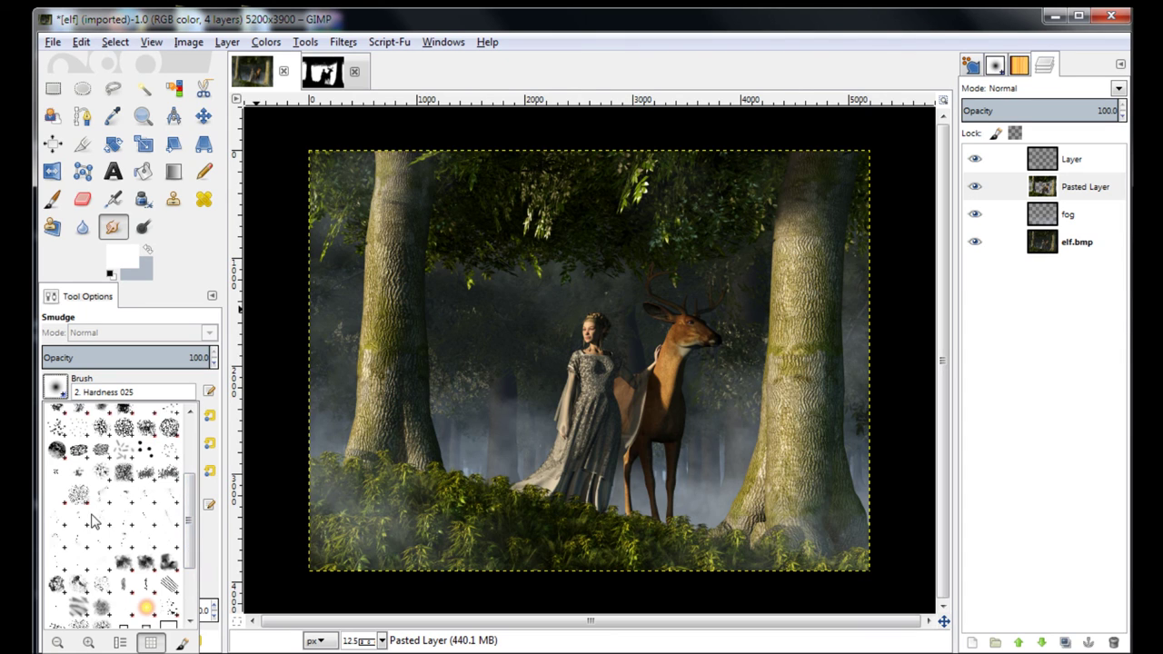
{"action": "left_click", "coordinate": [103, 592]}
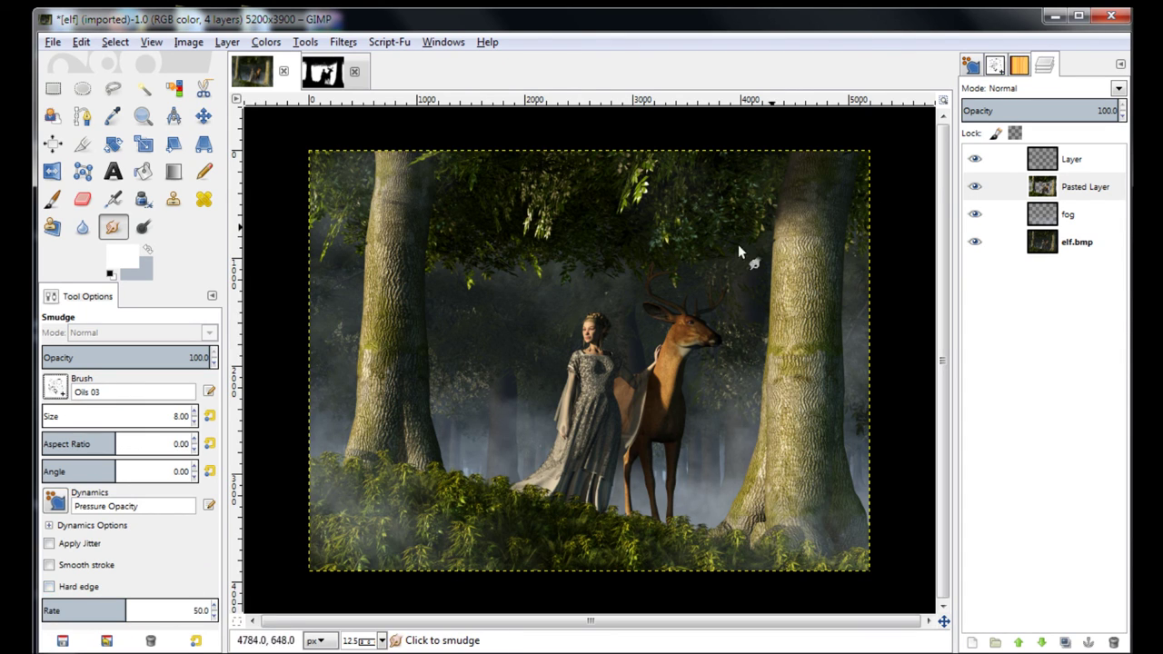
{"action": "left_click", "coordinate": [995, 65]}
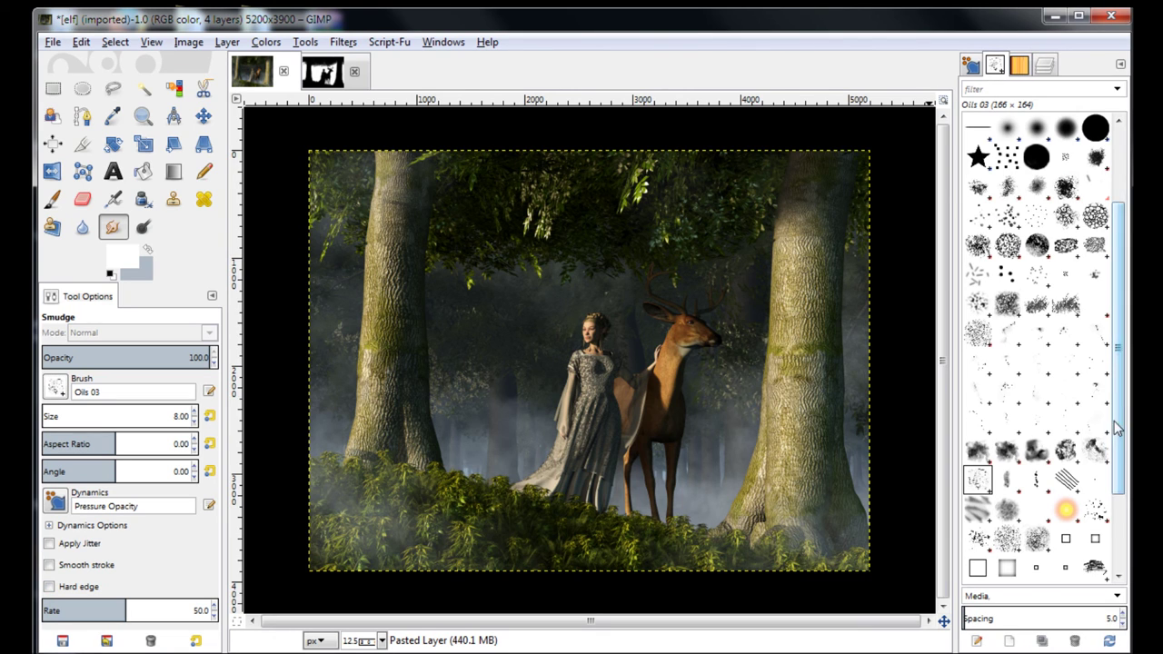
{"action": "scroll", "coordinate": [1124, 450], "scroll_direction": "down", "scroll_amount": 2}
{"action": "scroll", "coordinate": [1125, 450], "scroll_direction": "down", "scroll_amount": 2}
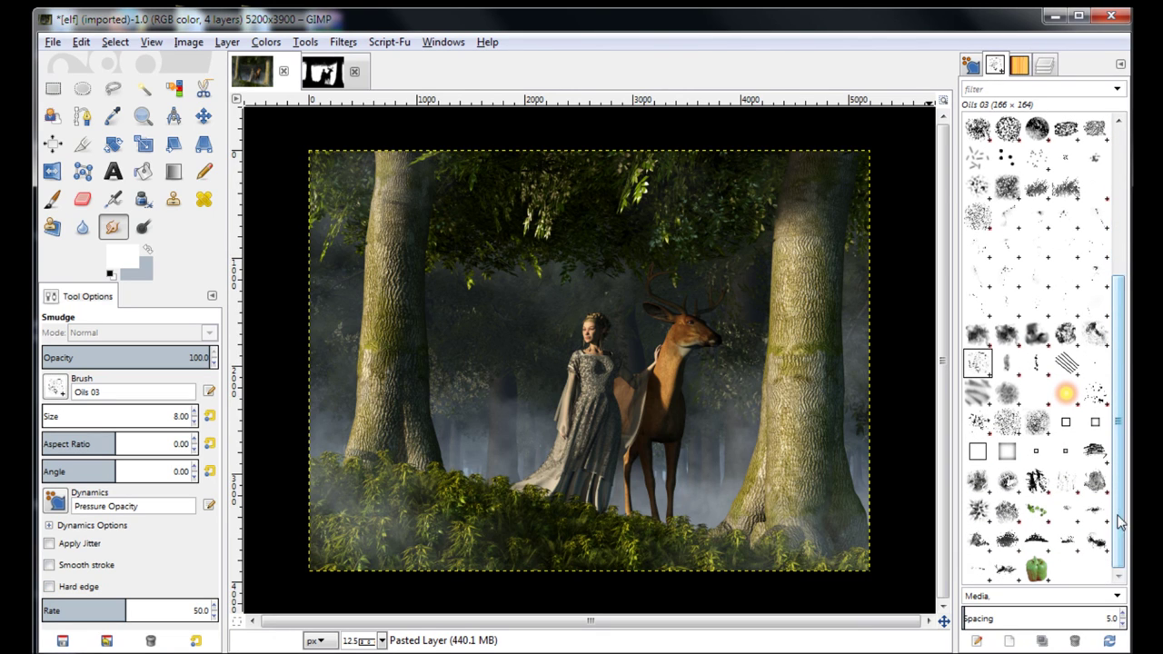
{"action": "left_click", "coordinate": [977, 422]}
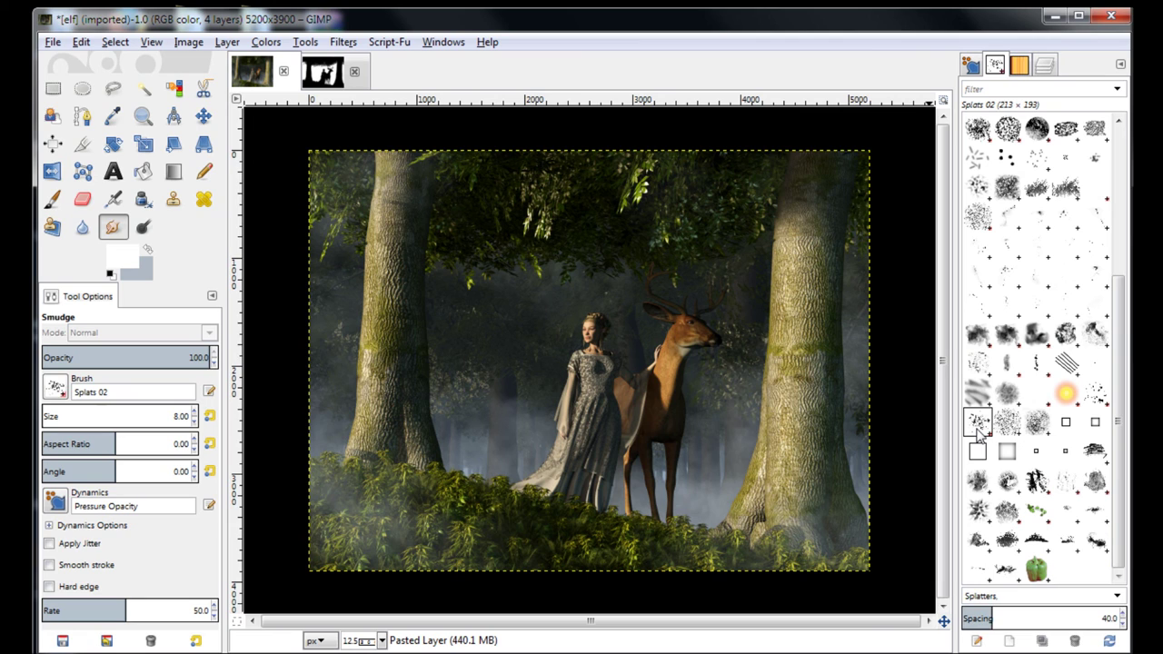
{"action": "scroll", "coordinate": [1121, 379], "scroll_direction": "up", "scroll_amount": 5}
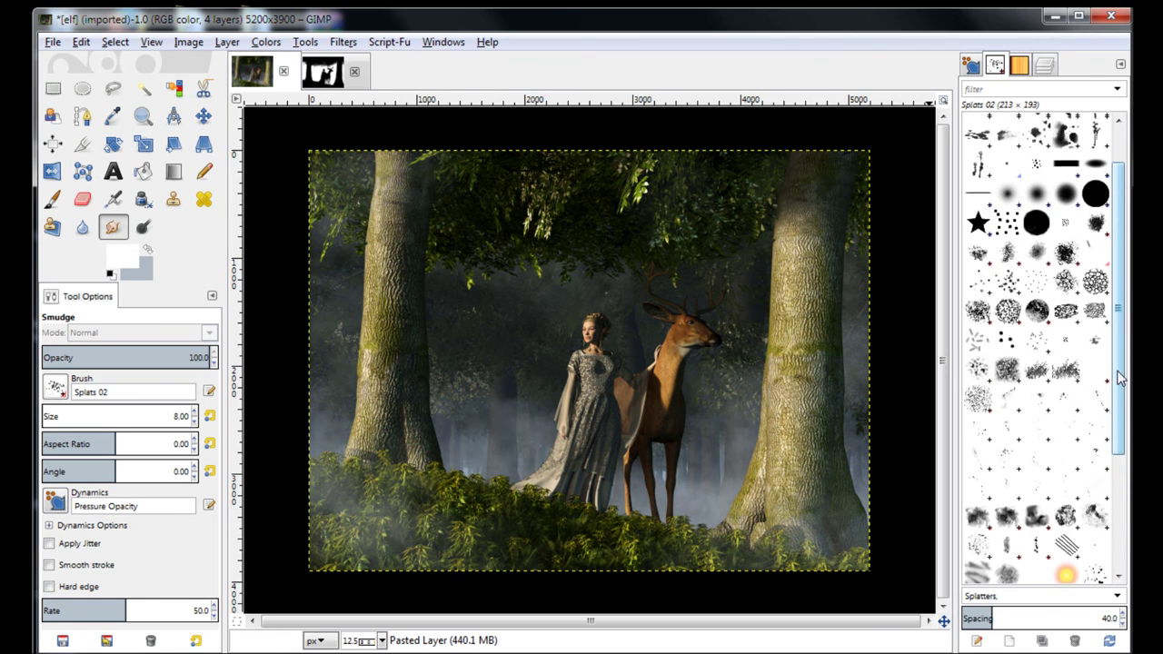
{"action": "scroll", "coordinate": [1119, 364], "scroll_direction": "up", "scroll_amount": 1}
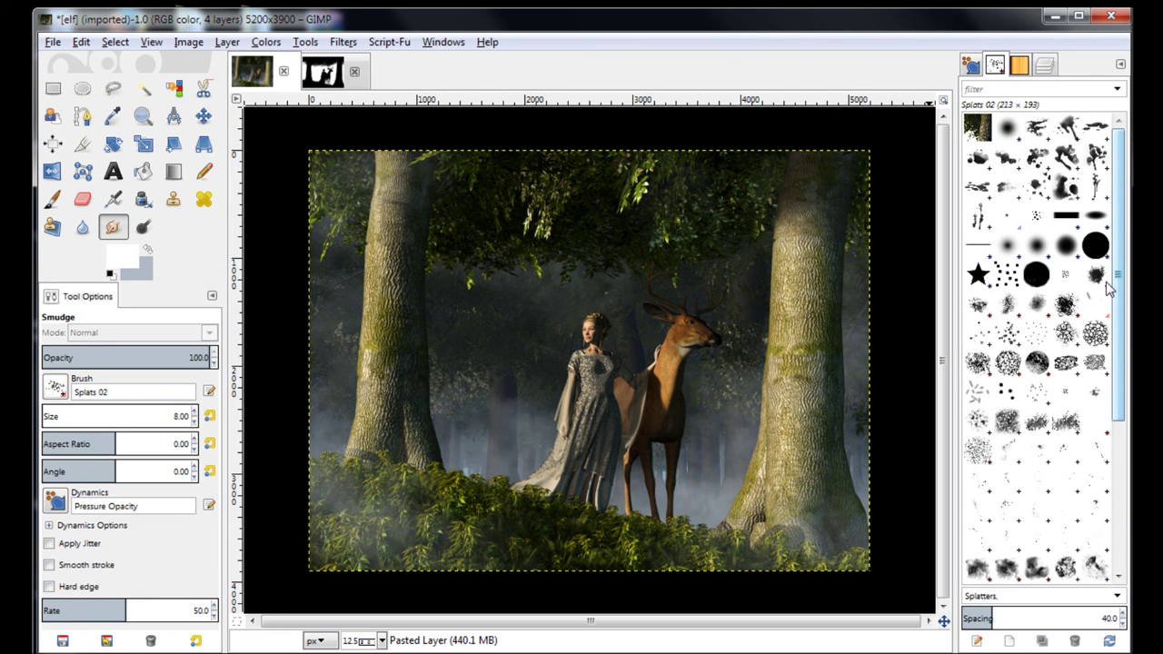
{"action": "left_click", "coordinate": [979, 336]}
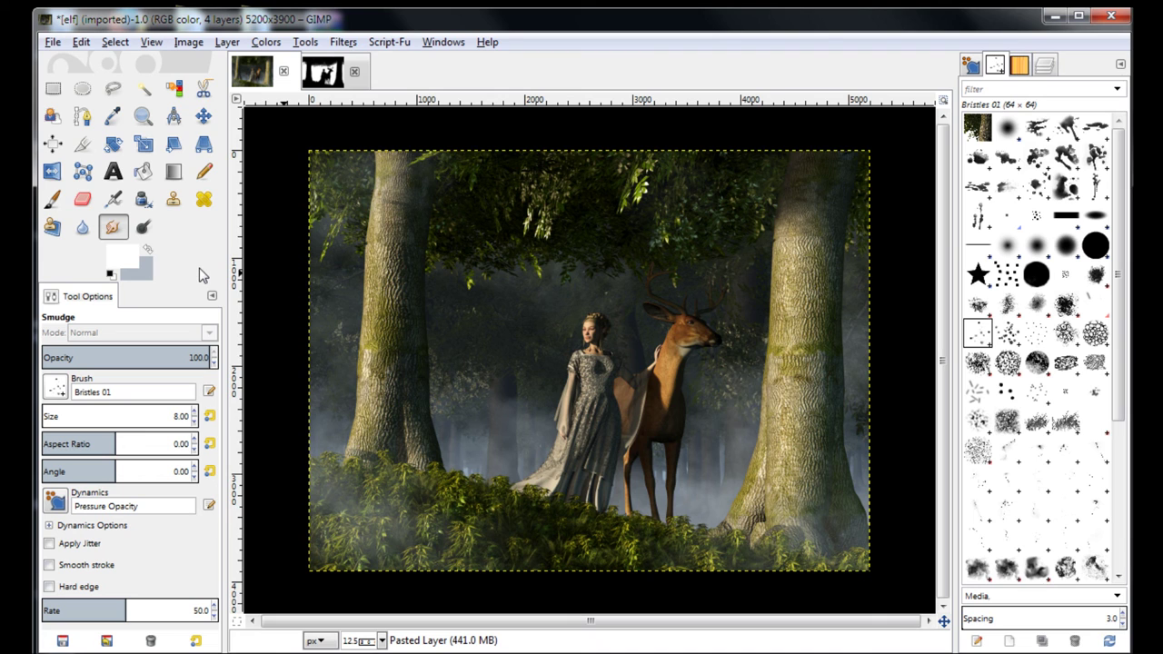
Step: Smudge fur out along the deer's nape and throat at a size of about 43 and a rate of about 84
{"action": "left_click", "coordinate": [143, 115]}
{"action": "left_click_drag", "start_coordinate": [666, 332], "coordinate": [738, 392]}
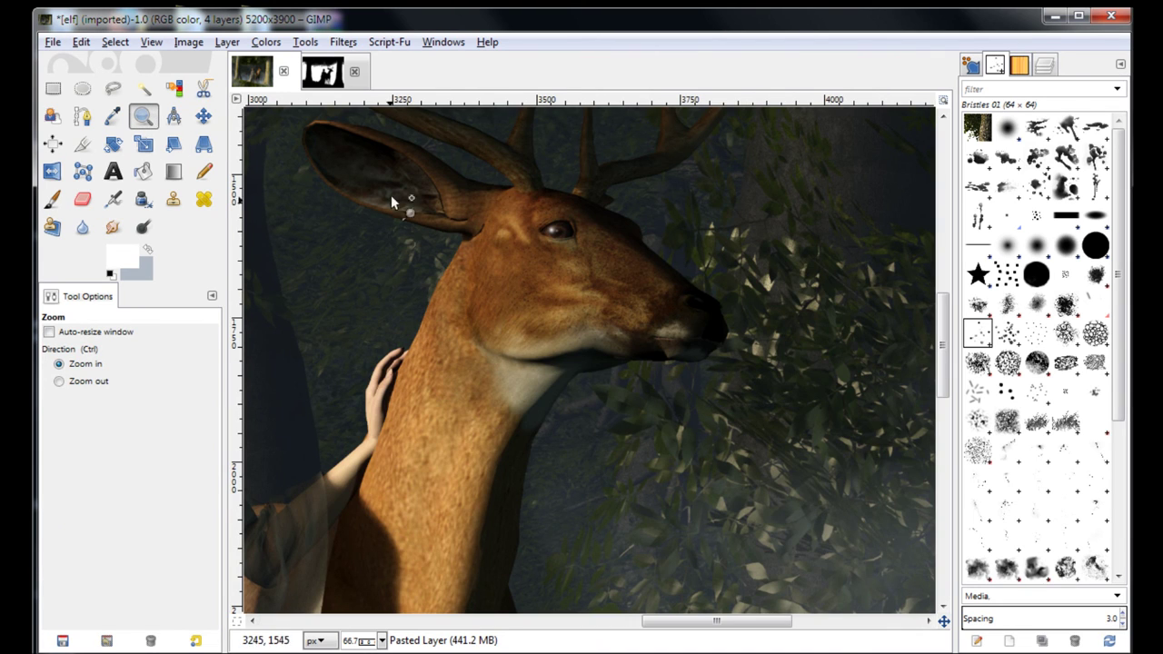
{"action": "left_click", "coordinate": [112, 228]}
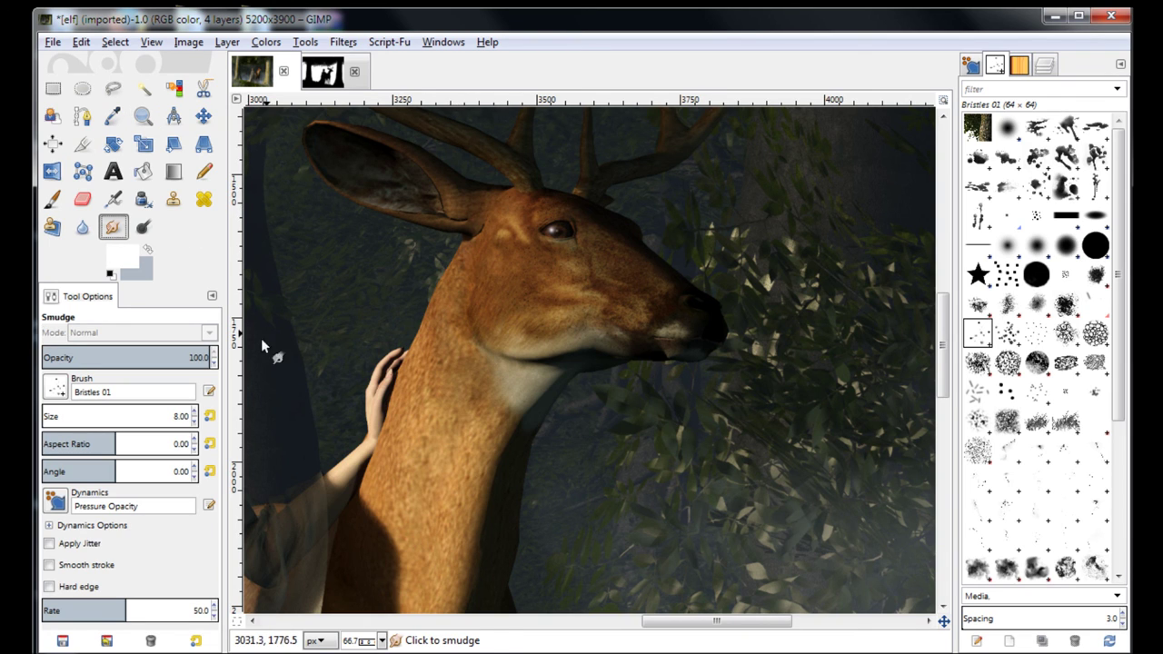
{"action": "left_click_drag", "start_coordinate": [43, 416], "coordinate": [150, 415]}
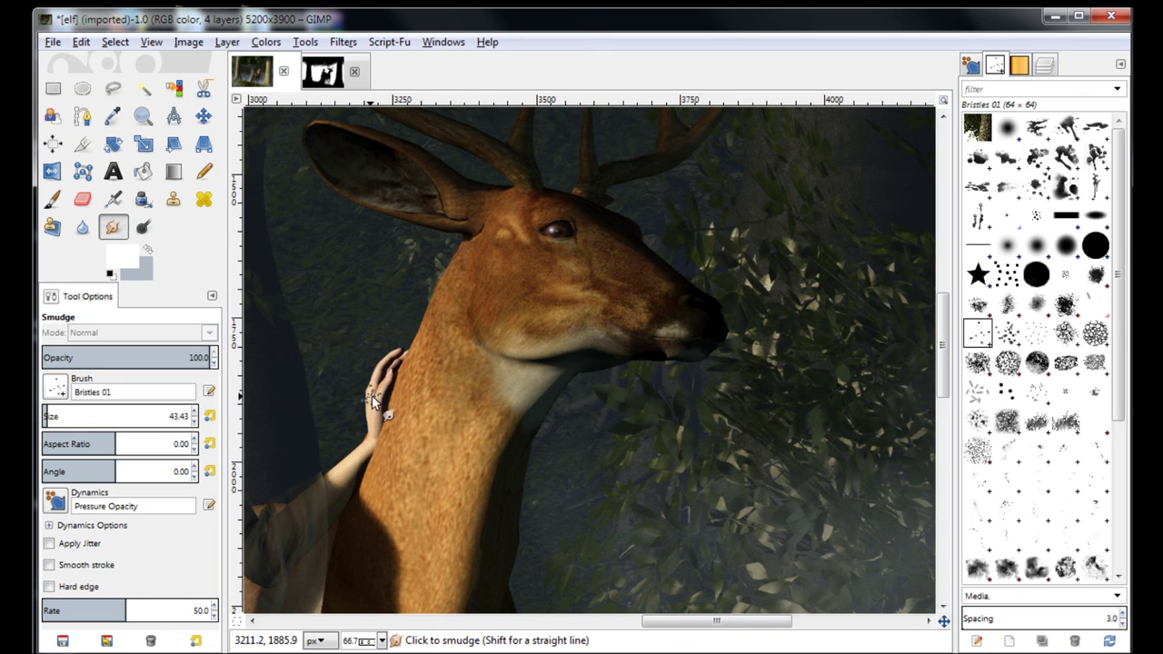
{"action": "left_click_drag", "start_coordinate": [126, 614], "coordinate": [702, 630]}
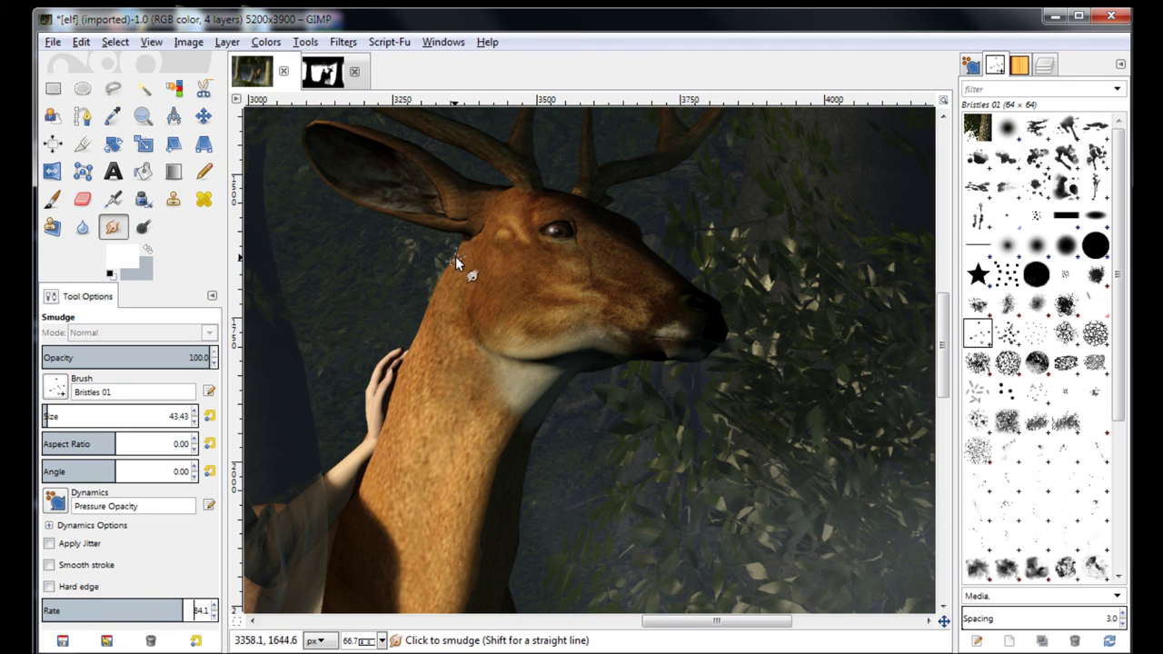
{"action": "left_click", "coordinate": [1045, 67]}
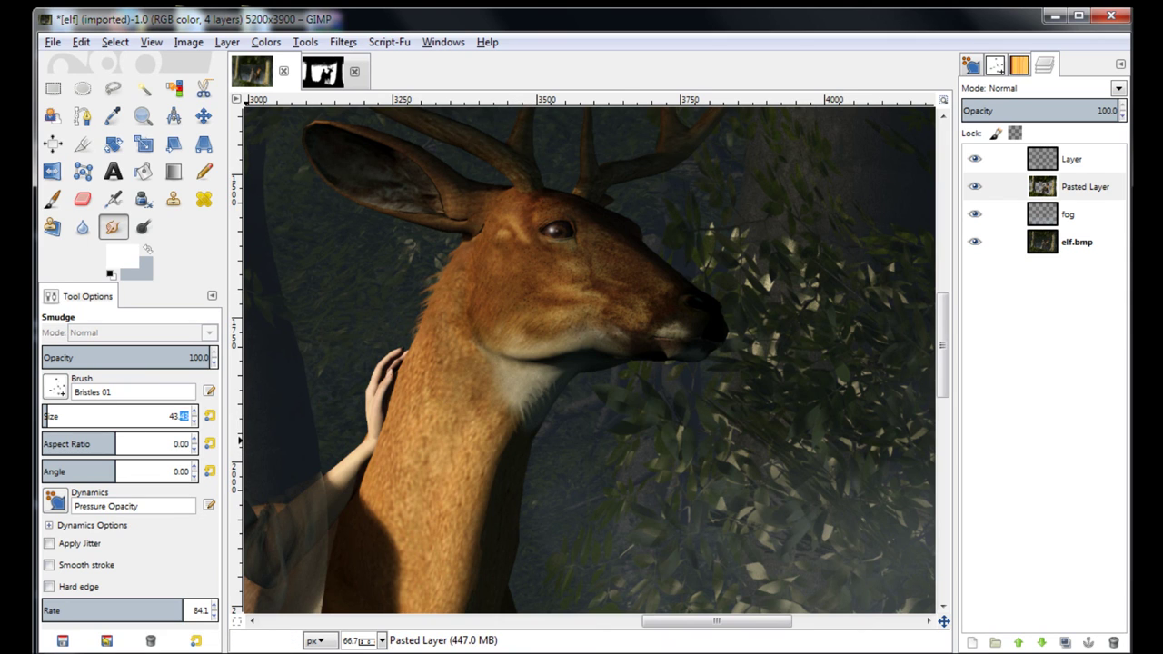
Step: Set the Smudge size to 30 and pull fine fur along the shadow edges on the deer's neck and chest
{"action": "type", "text": "30"}
{"action": "key", "text": "Return"}
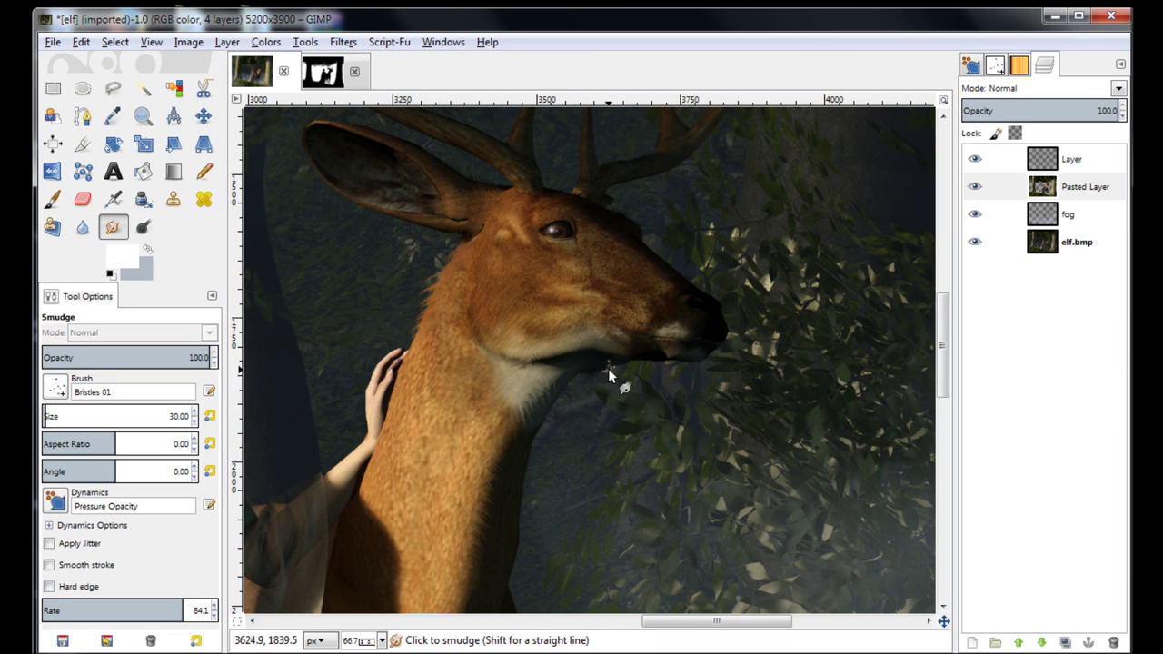
{"action": "scroll", "coordinate": [582, 373], "scroll_direction": "down", "scroll_amount": 5}
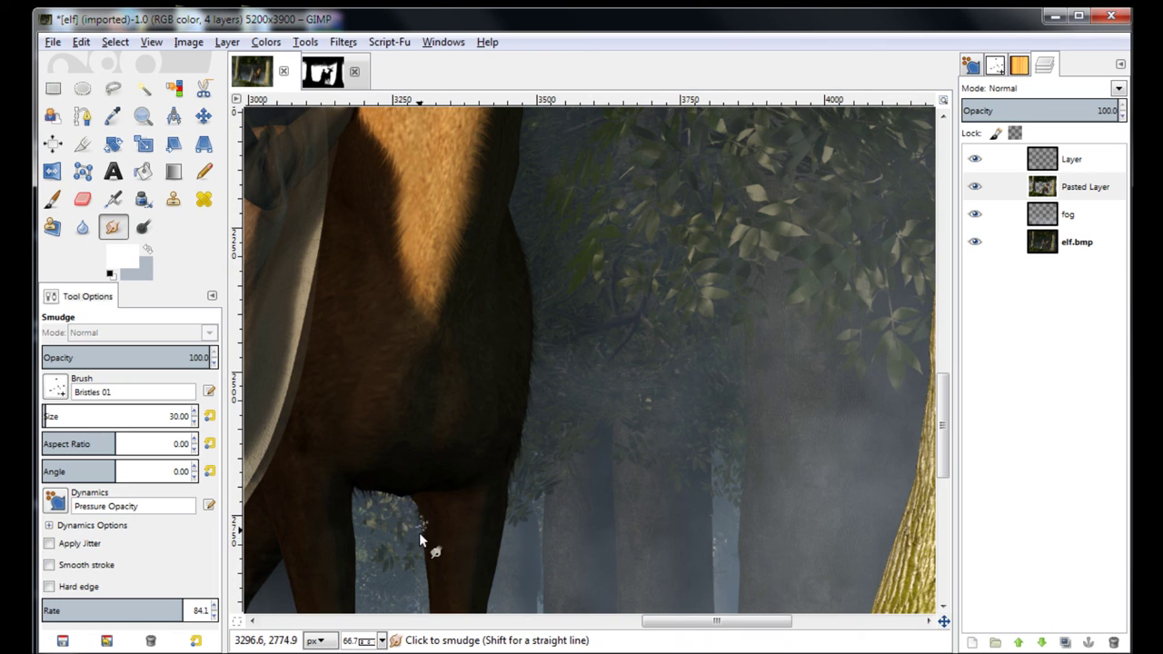
Step: Smudge short tufts of fur outward from the deer's front knees and the upper joint of its hind leg
{"action": "scroll", "coordinate": [420, 539], "scroll_direction": "down", "scroll_amount": 5}
{"action": "left_click_drag", "start_coordinate": [424, 361], "coordinate": [424, 350]}
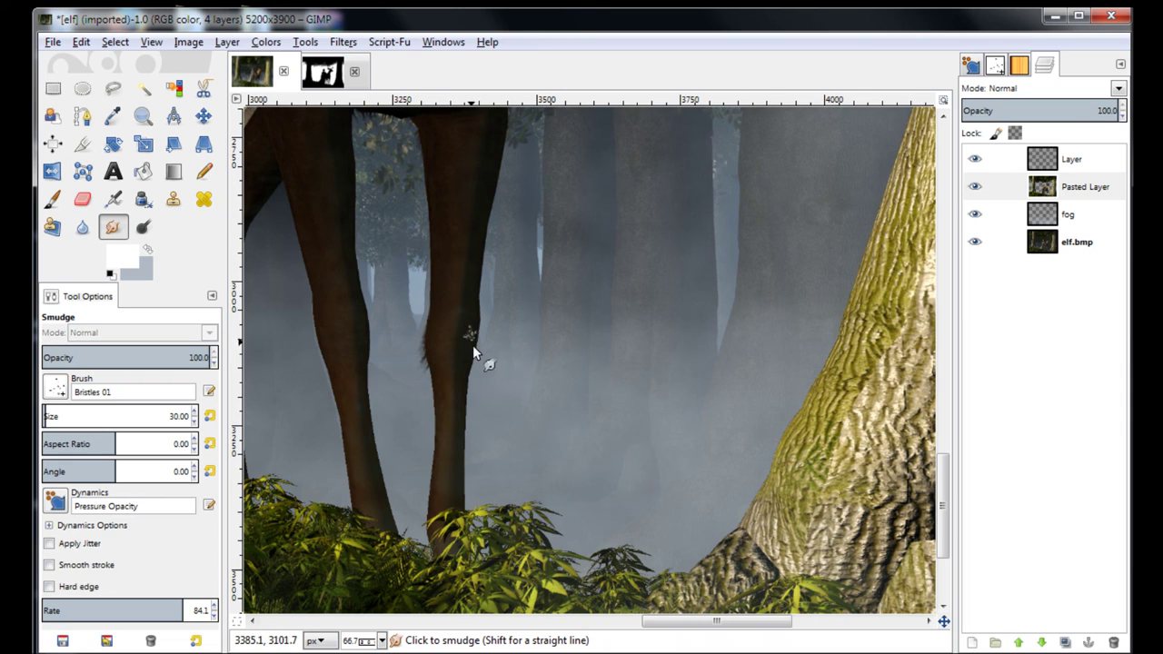
{"action": "mouse_move", "coordinate": [318, 348]}
{"action": "left_mouse_down"}
{"action": "mouse_move", "coordinate": [312, 355]}
{"action": "mouse_move", "coordinate": [330, 364]}
{"action": "mouse_move", "coordinate": [366, 337]}
{"action": "mouse_move", "coordinate": [376, 345]}
{"action": "left_mouse_up"}
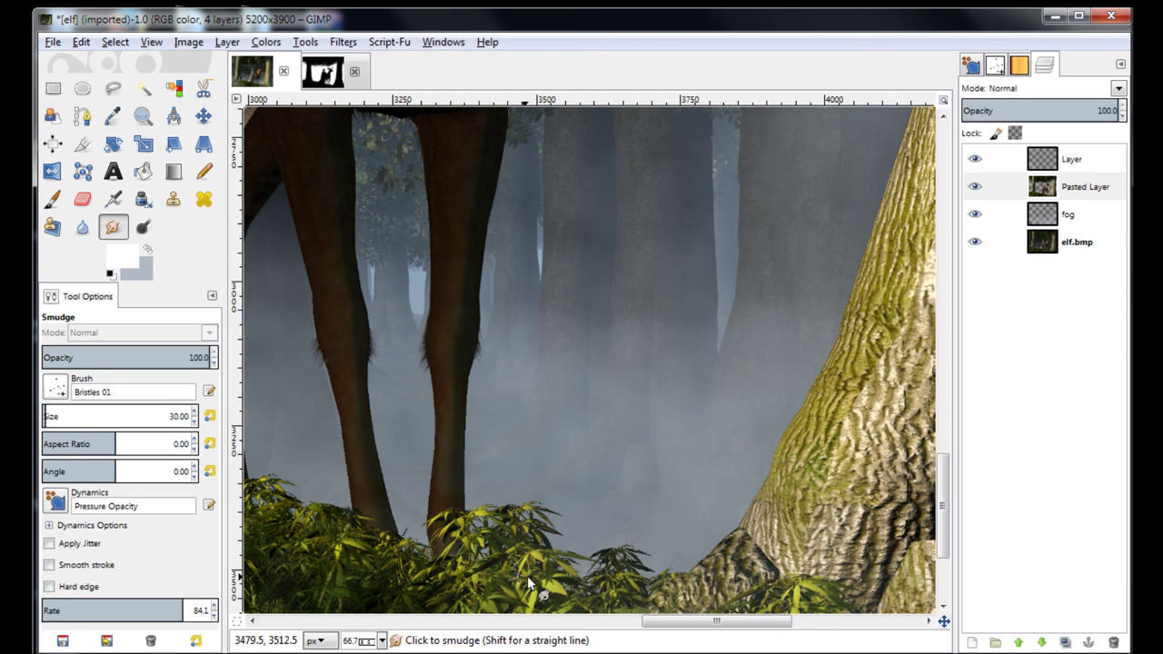
{"action": "left_click_drag", "start_coordinate": [701, 621], "coordinate": [596, 621]}
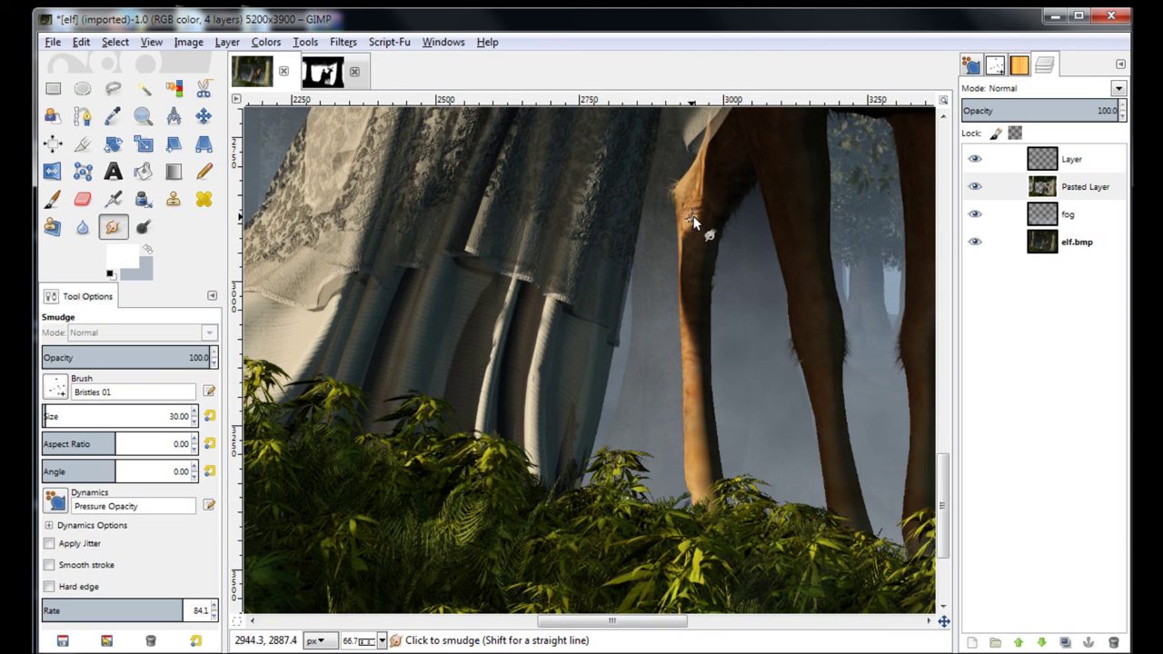
{"action": "scroll", "coordinate": [701, 227], "scroll_direction": "up", "scroll_amount": 10}
{"action": "scroll", "coordinate": [778, 351], "scroll_direction": "down", "scroll_amount": 6}
{"action": "scroll", "coordinate": [775, 351], "scroll_direction": "up", "scroll_amount": 3}
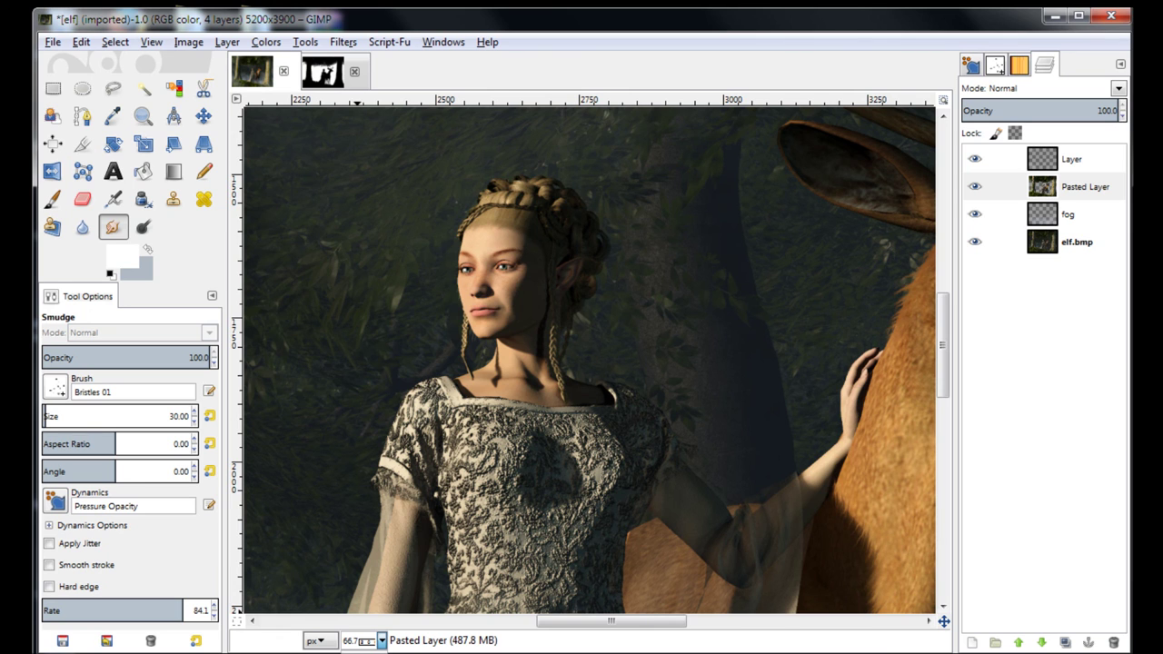
Step: Flatten the image into a single layer and flip it horizontally
{"action": "key", "text": "minus"}
{"action": "key", "text": "minus"}
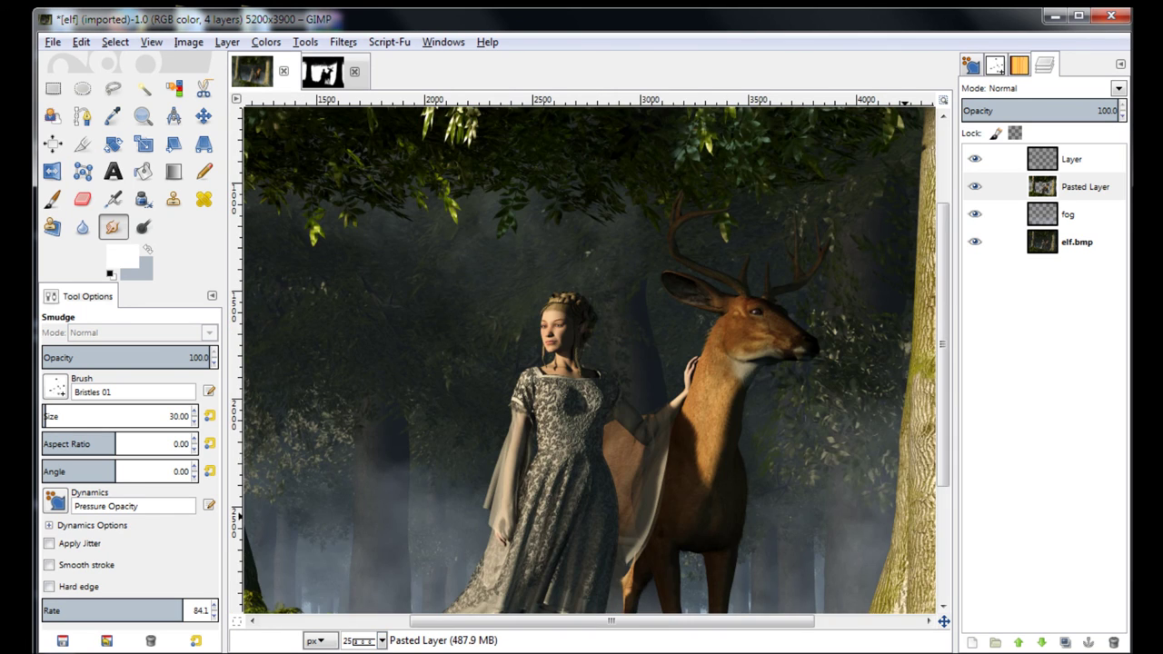
{"action": "key", "text": "minus"}
{"action": "key", "text": "minus"}
{"action": "key", "text": "minus"}
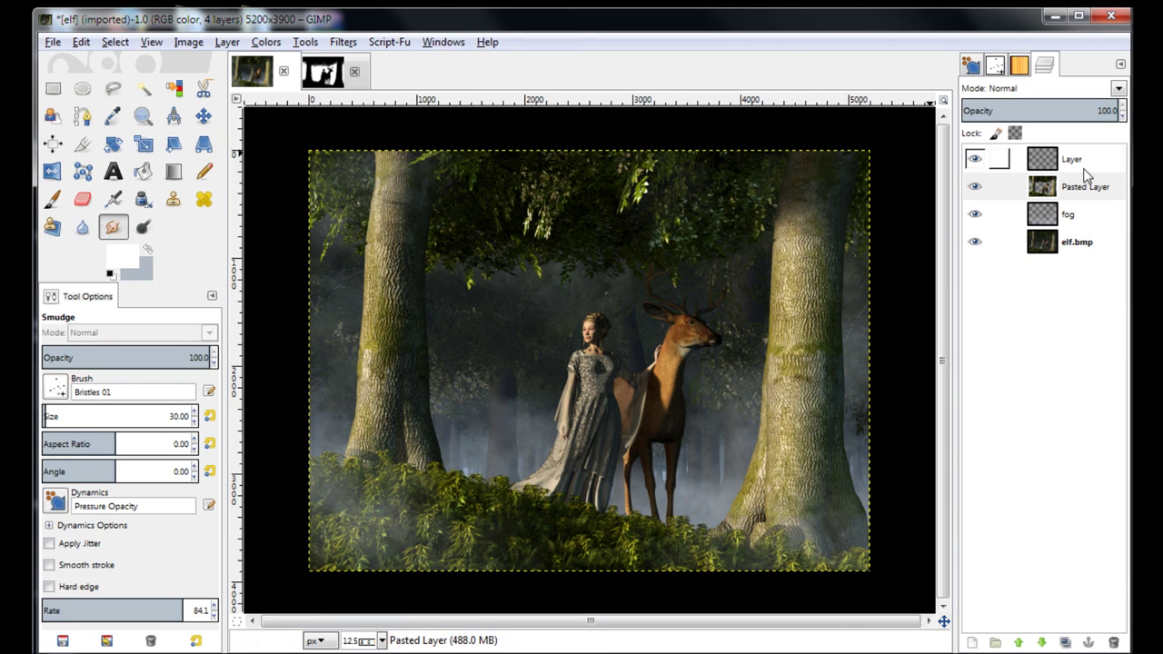
{"action": "left_click", "coordinate": [1121, 64]}
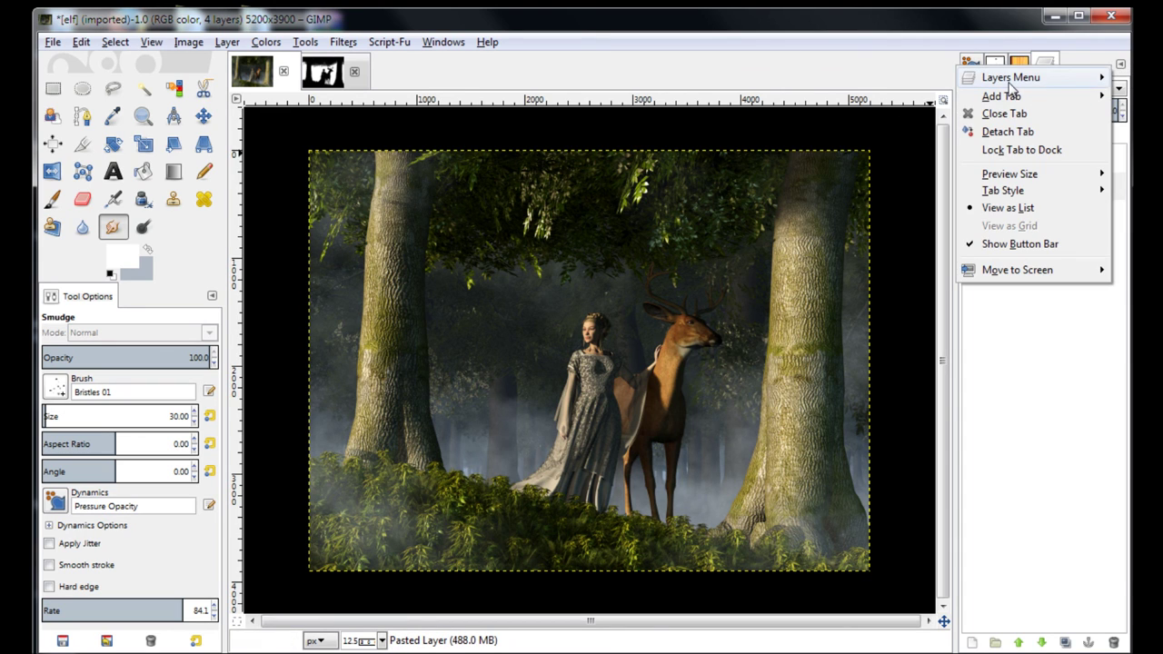
{"action": "mouse_move", "coordinate": [1011, 82]}
{"action": "left_click", "coordinate": [1122, 525]}
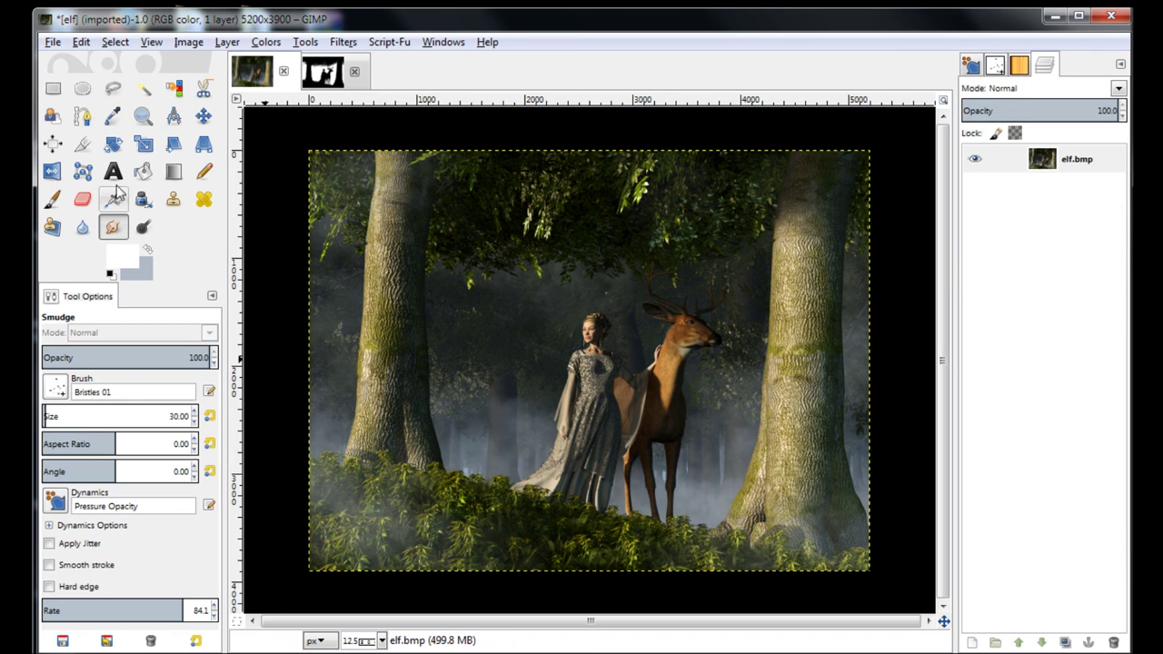
{"action": "left_click", "coordinate": [52, 171]}
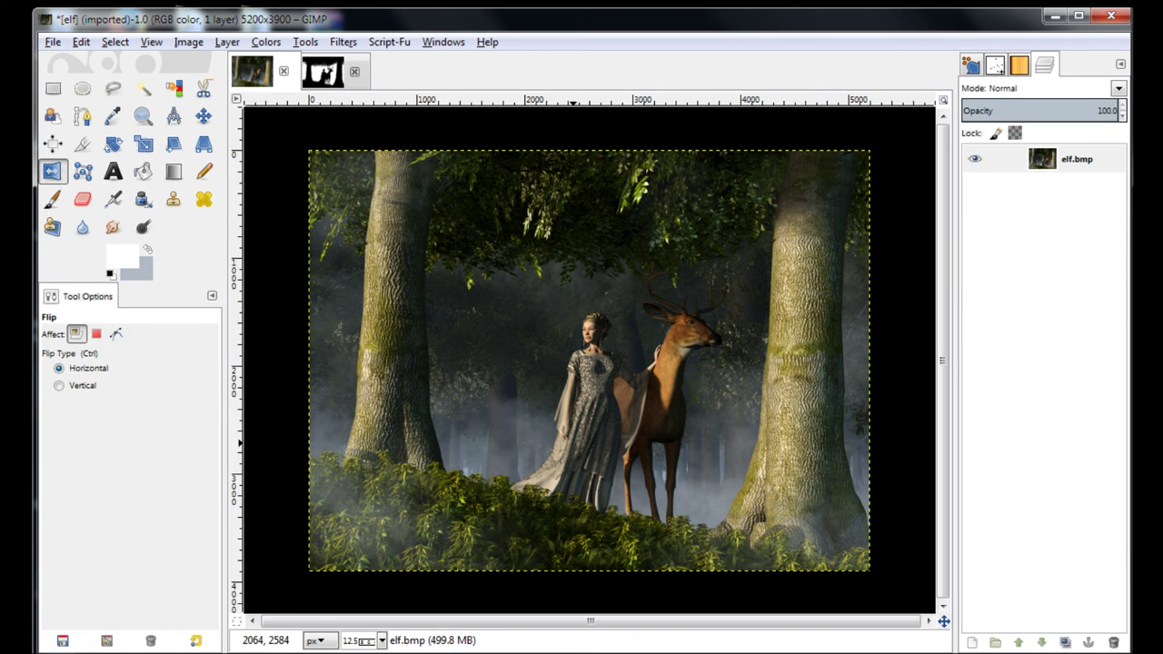
{"action": "left_click", "coordinate": [660, 464]}
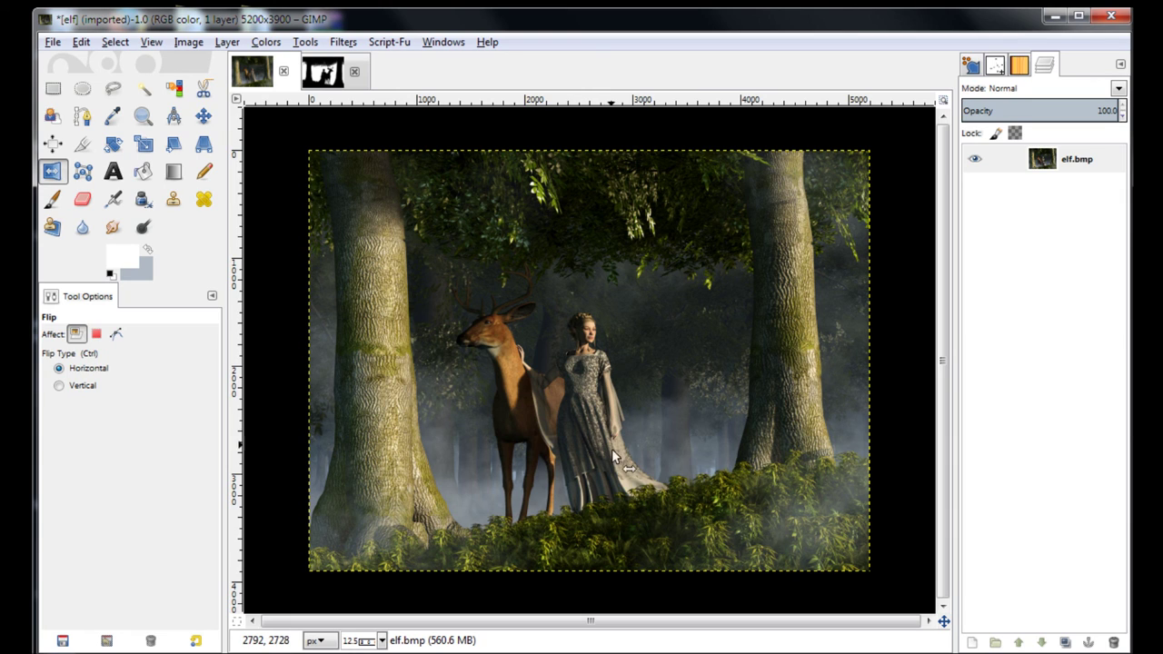
{"action": "left_click", "coordinate": [440, 590]}
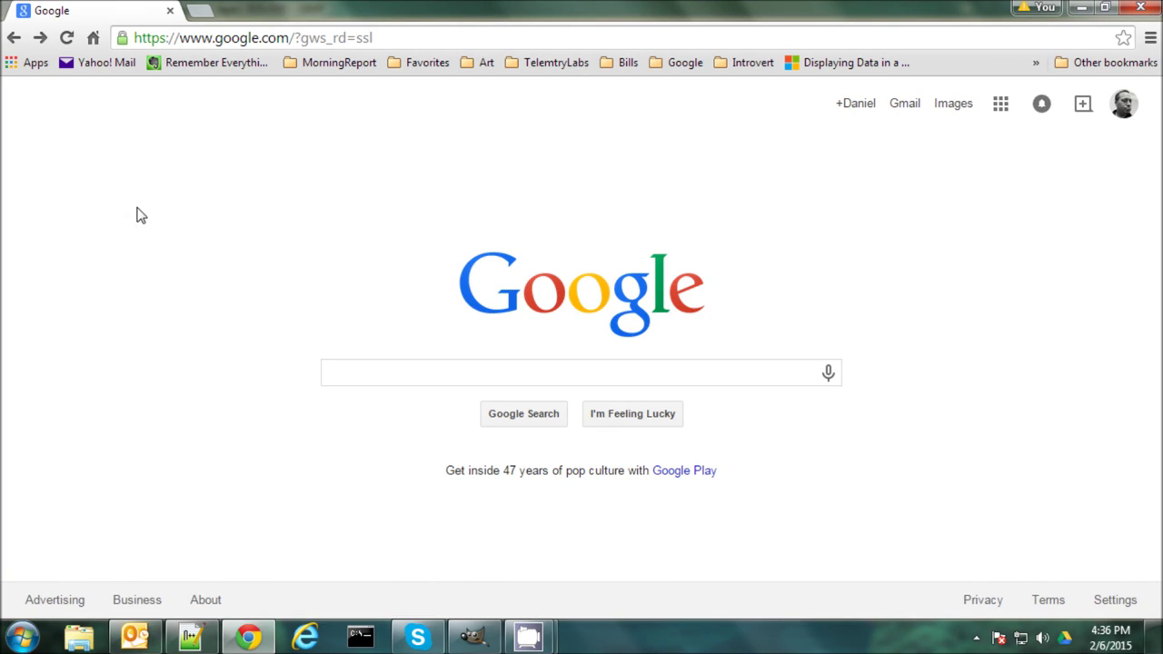
{"action": "left_click", "coordinate": [196, 36]}
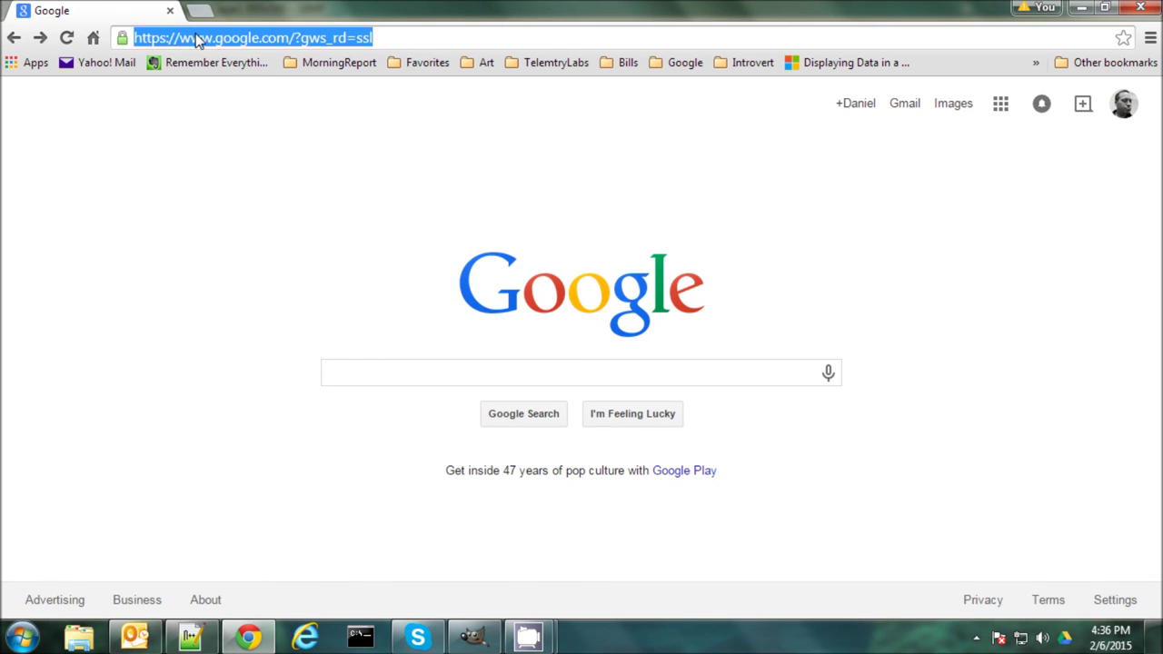
{"action": "type", "text": "www.Int"}
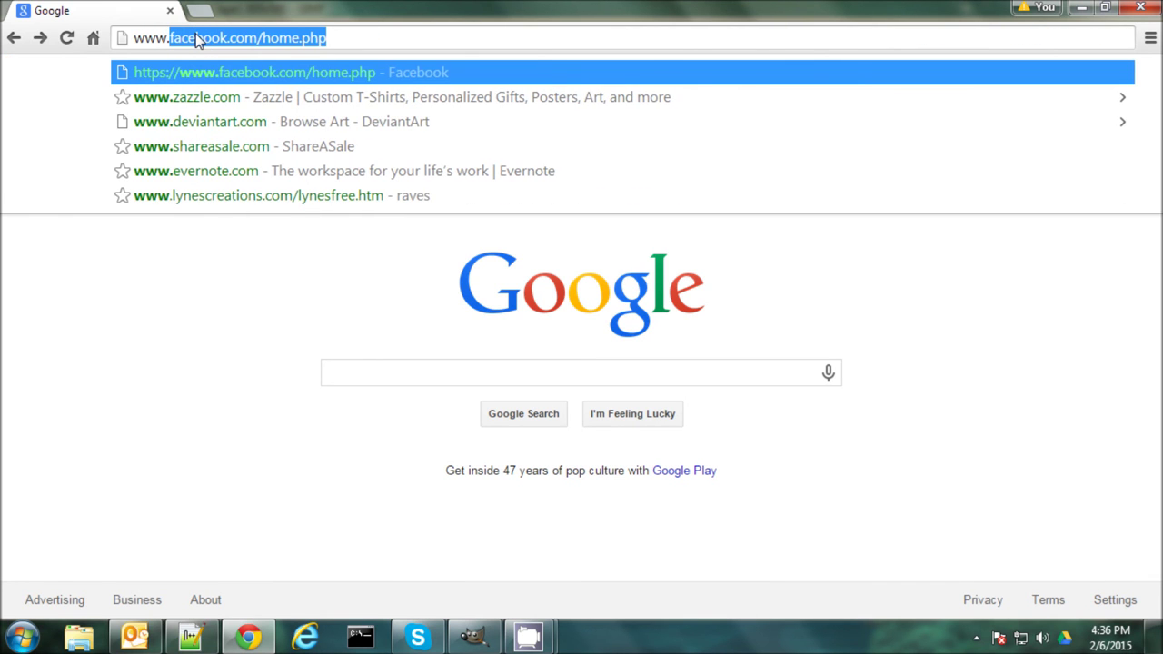
{"action": "type", "text": "rovertArtist.com"}
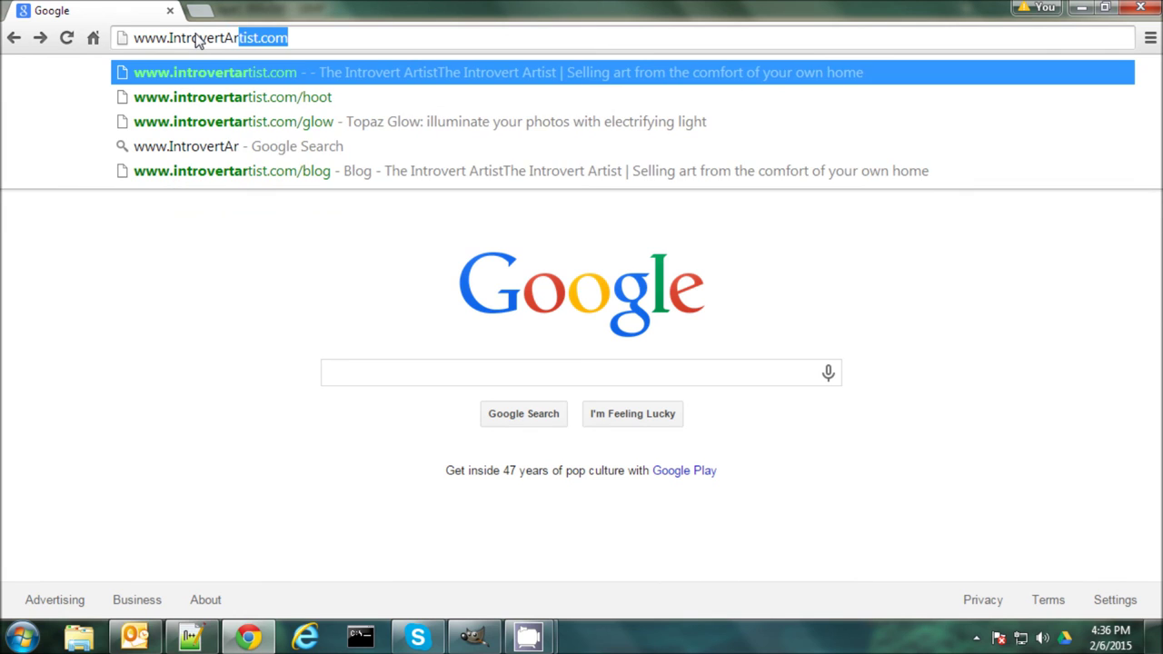
{"action": "key", "text": "Return"}
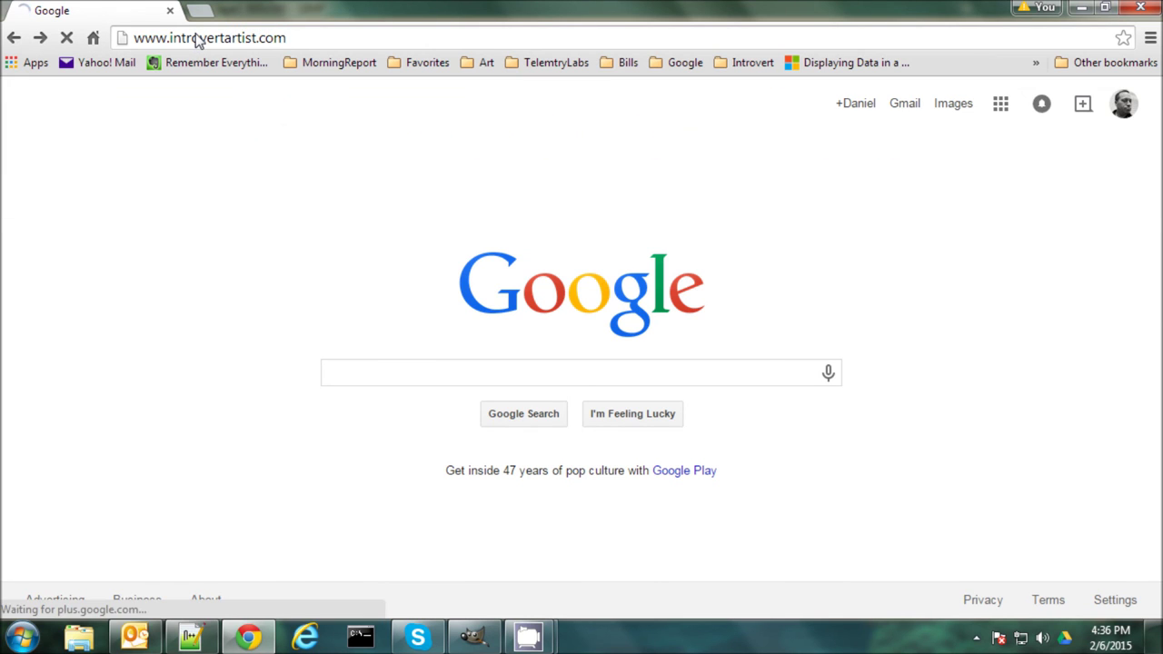
Step: Open The Introvert Artist site's Get the Newsletter page and bring up its email signup form
{"action": "scroll", "coordinate": [288, 391], "scroll_direction": "down", "scroll_amount": 2}
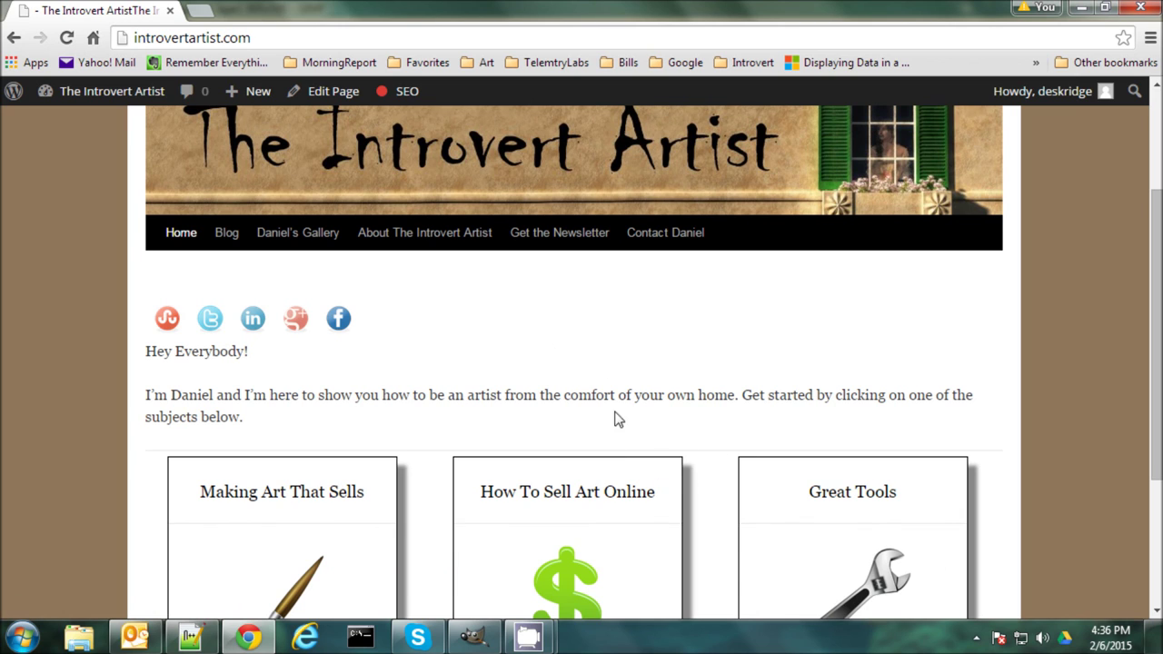
{"action": "scroll", "coordinate": [555, 435], "scroll_direction": "up", "scroll_amount": 1}
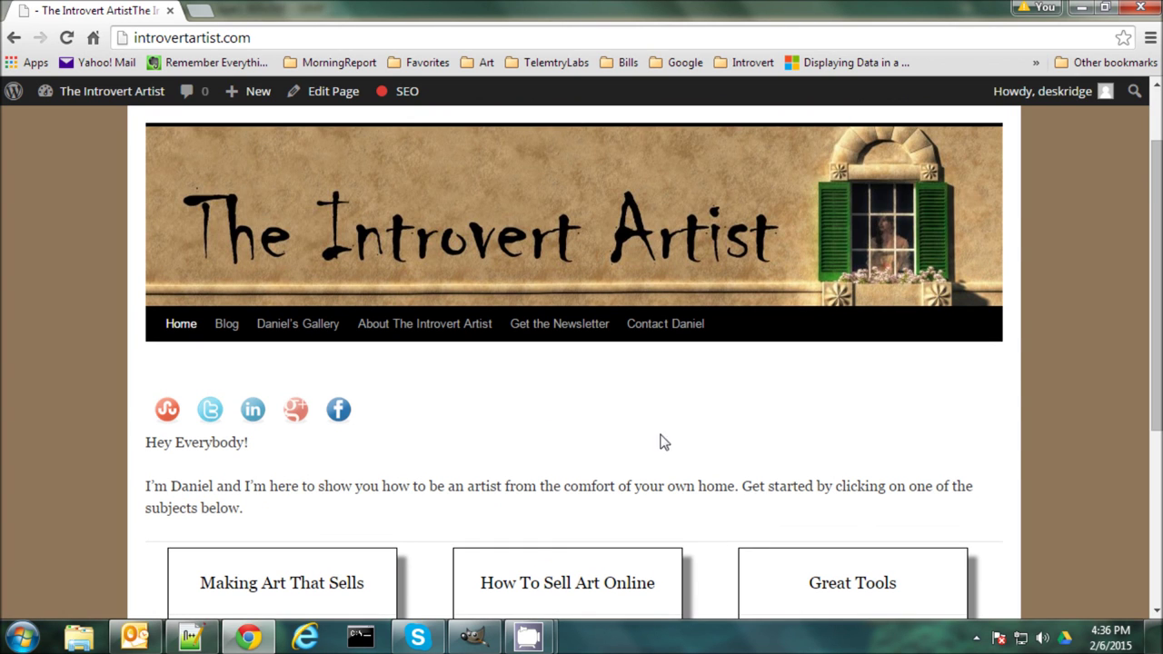
{"action": "left_click", "coordinate": [542, 337]}
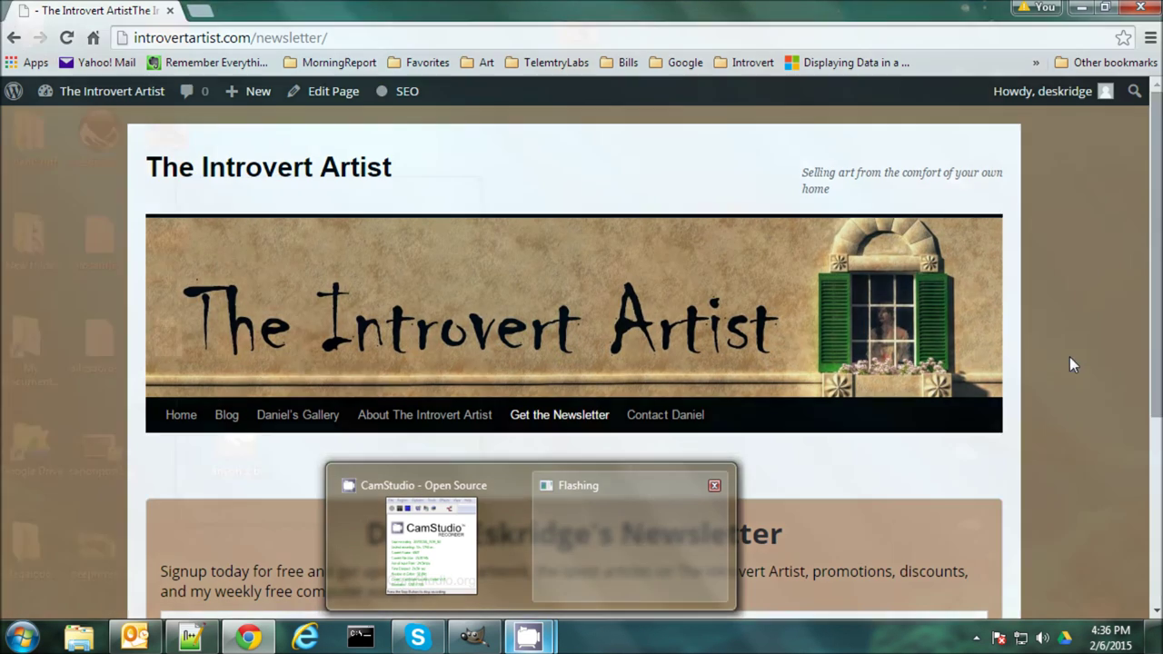
{"action": "scroll", "coordinate": [1063, 361], "scroll_direction": "down", "scroll_amount": 3}
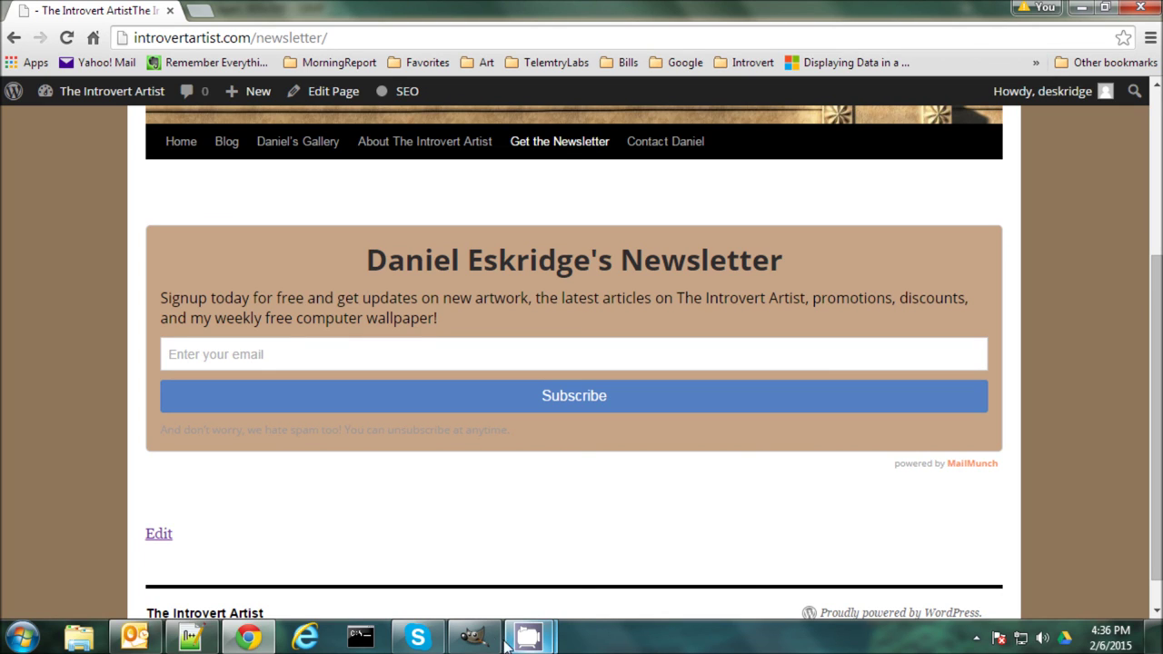
{"action": "mouse_move", "coordinate": [509, 644]}
{"action": "left_click", "coordinate": [434, 556]}
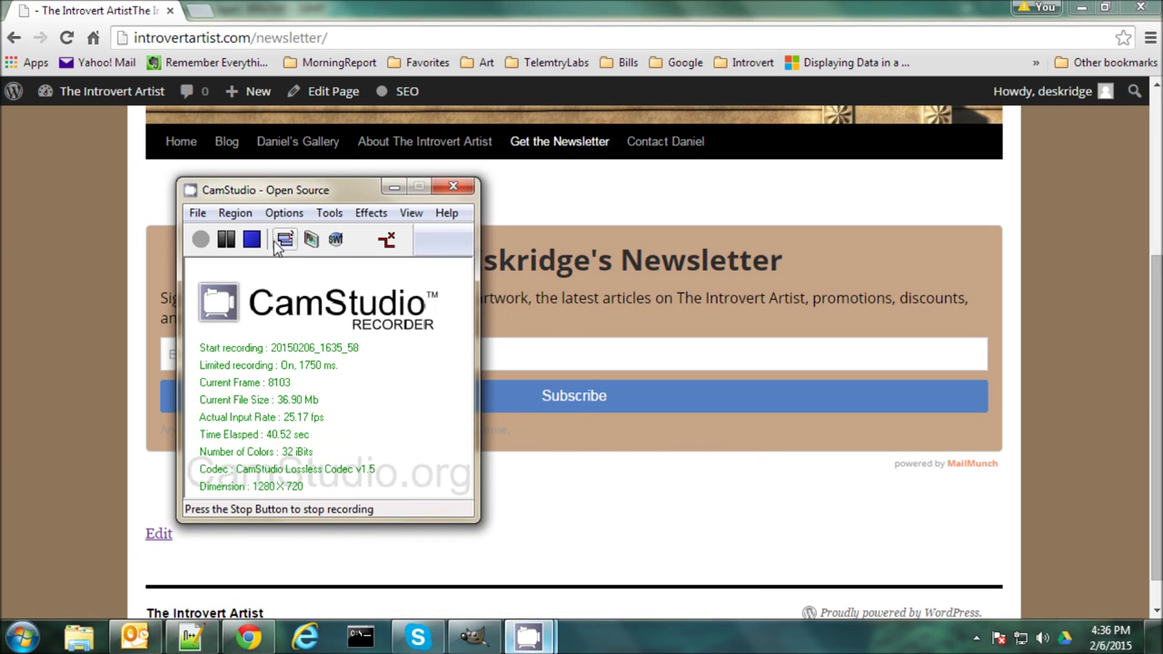